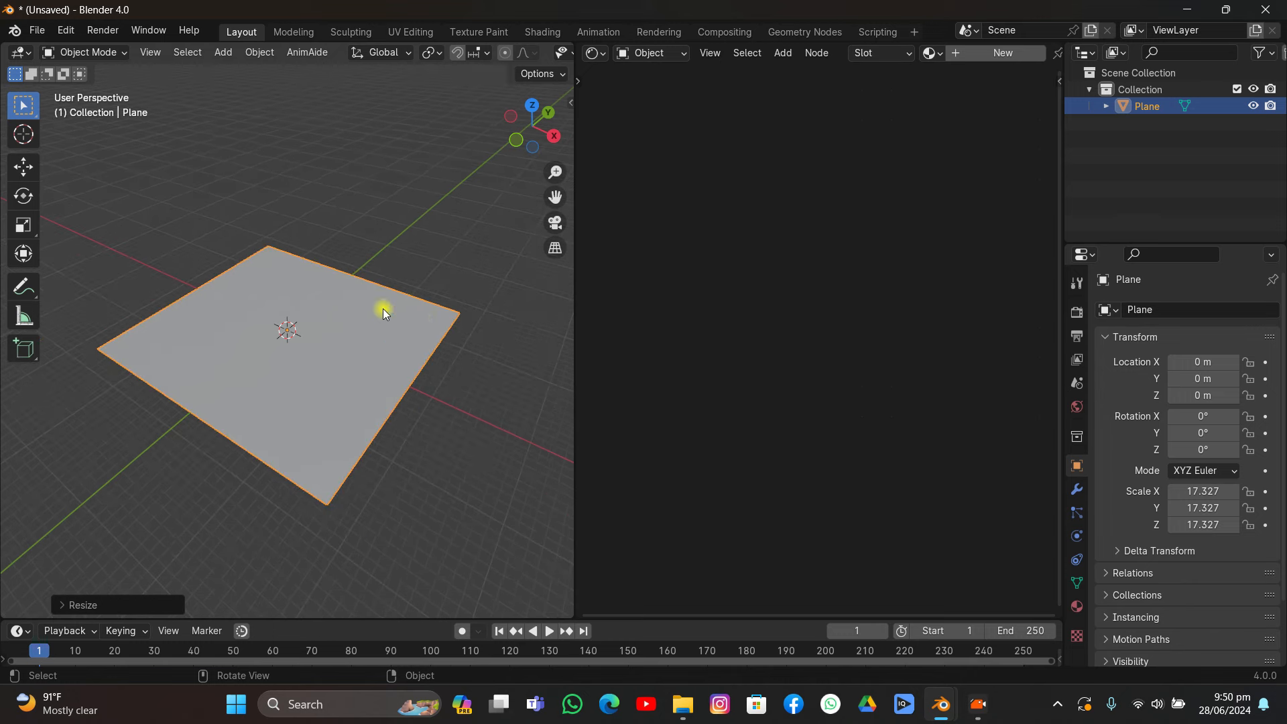
- Create a new material for the plane and shift its Principled BSDF node slightly away from the Material Output
click(990, 49)
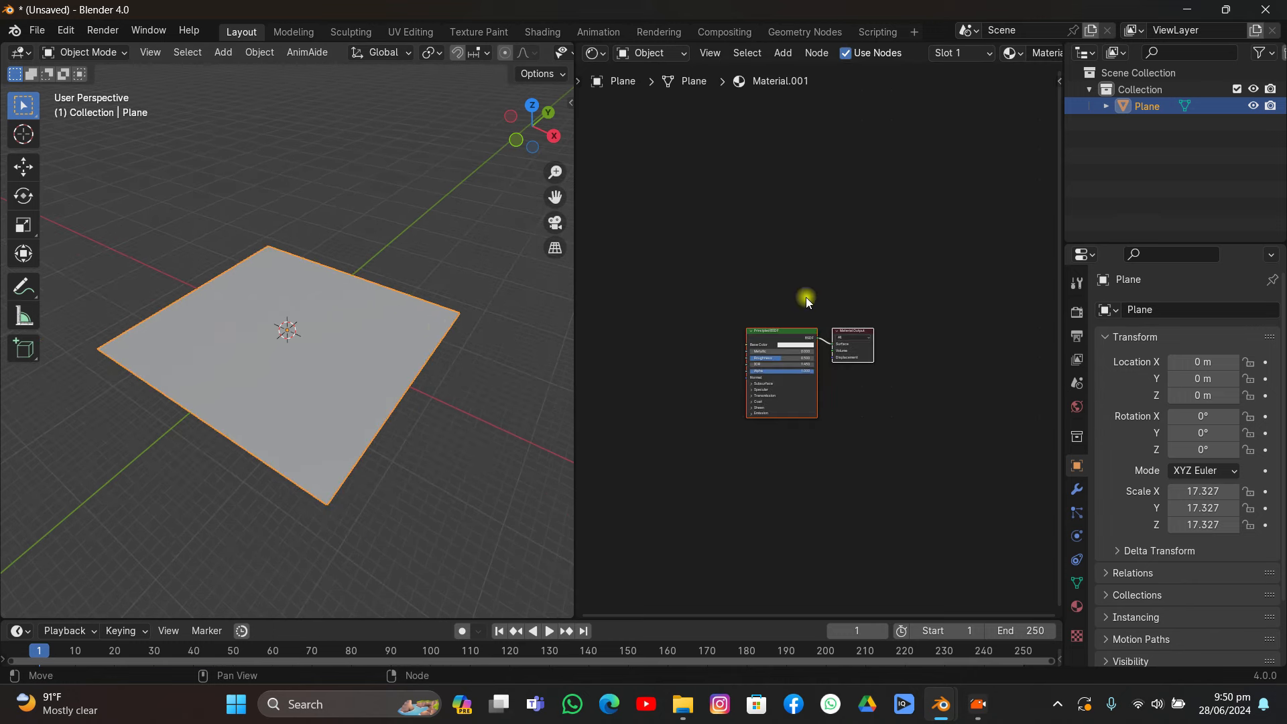
middle_drag(633, 355, 739, 379)
scroll(739, 380, up, 2)
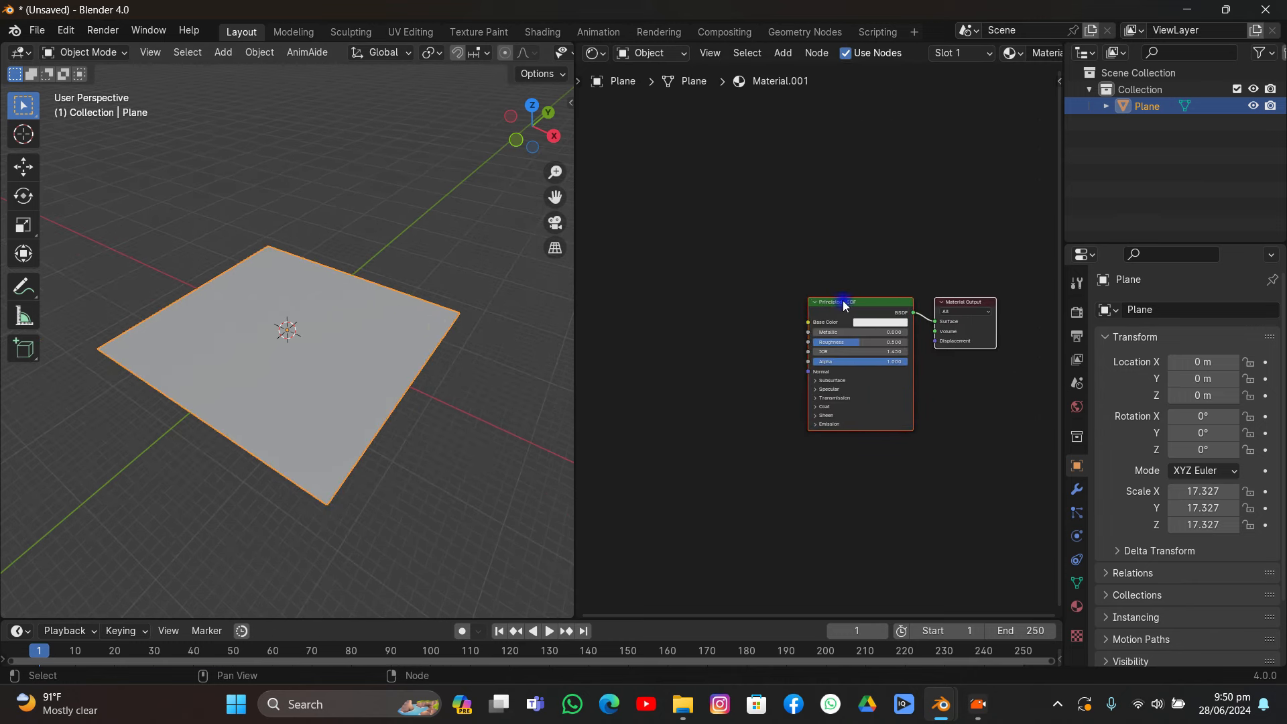
drag(840, 310, 830, 290)
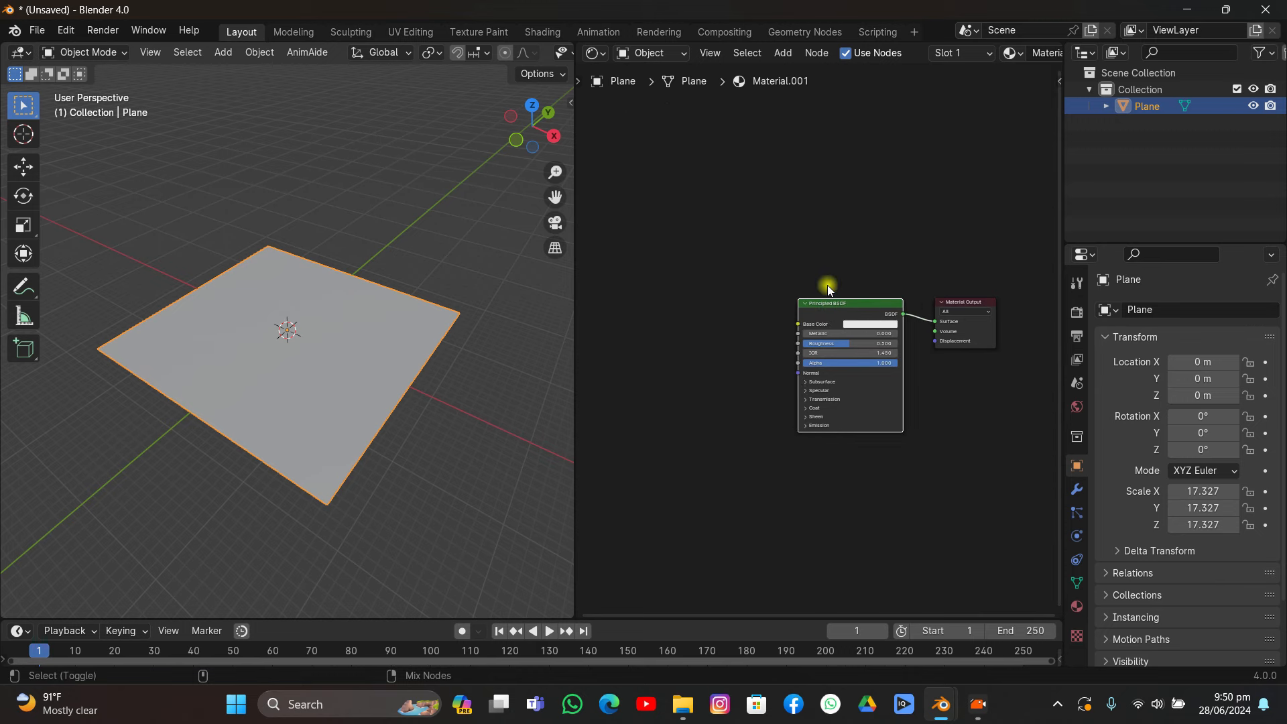
- Run Principled Texture Setup with all four images from E:\assets\a asset\a texture\cco\large_square_pattern_01_2k.blend (1)\textures
key(ctrl+shift+t)
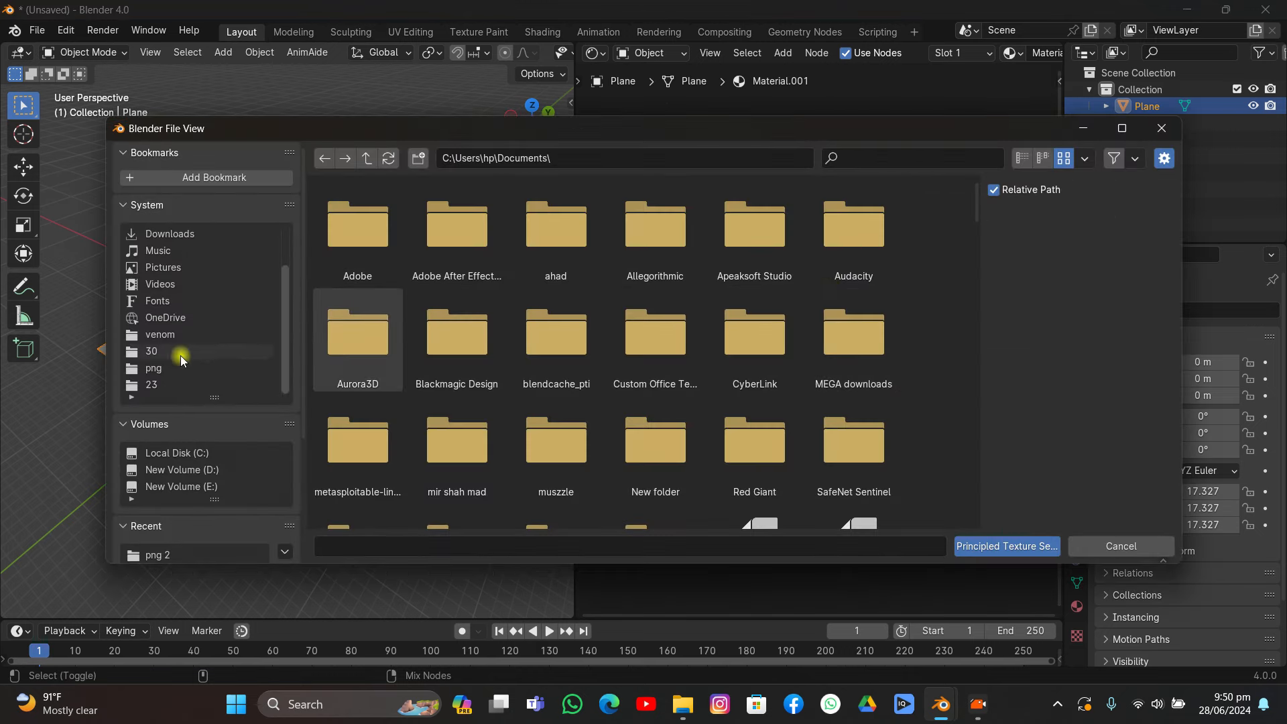
click(179, 487)
double_click(367, 247)
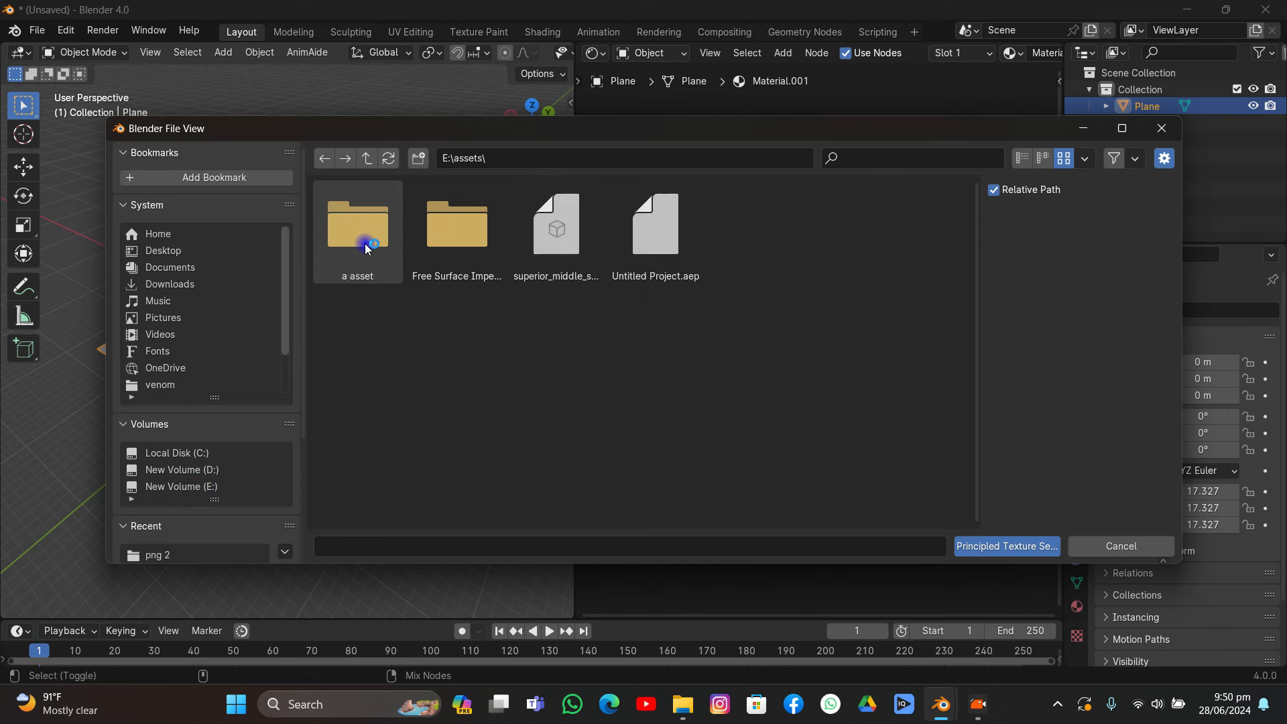
double_click(366, 247)
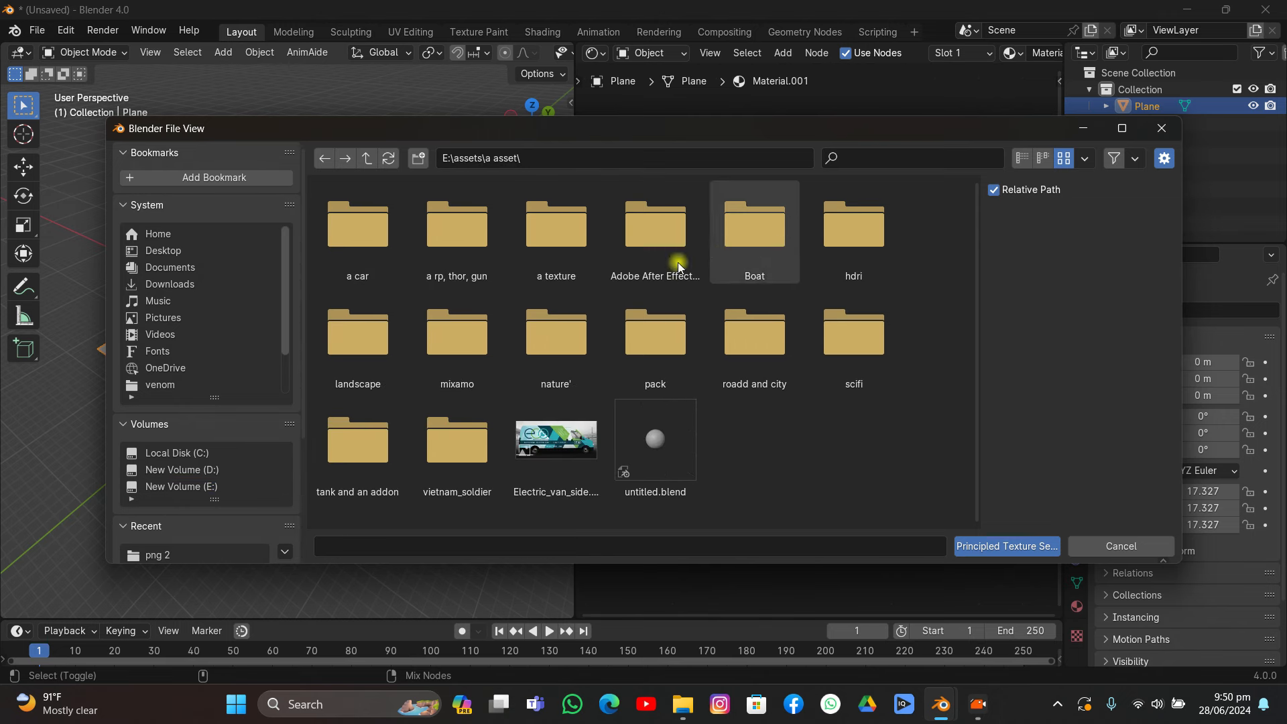
double_click(556, 225)
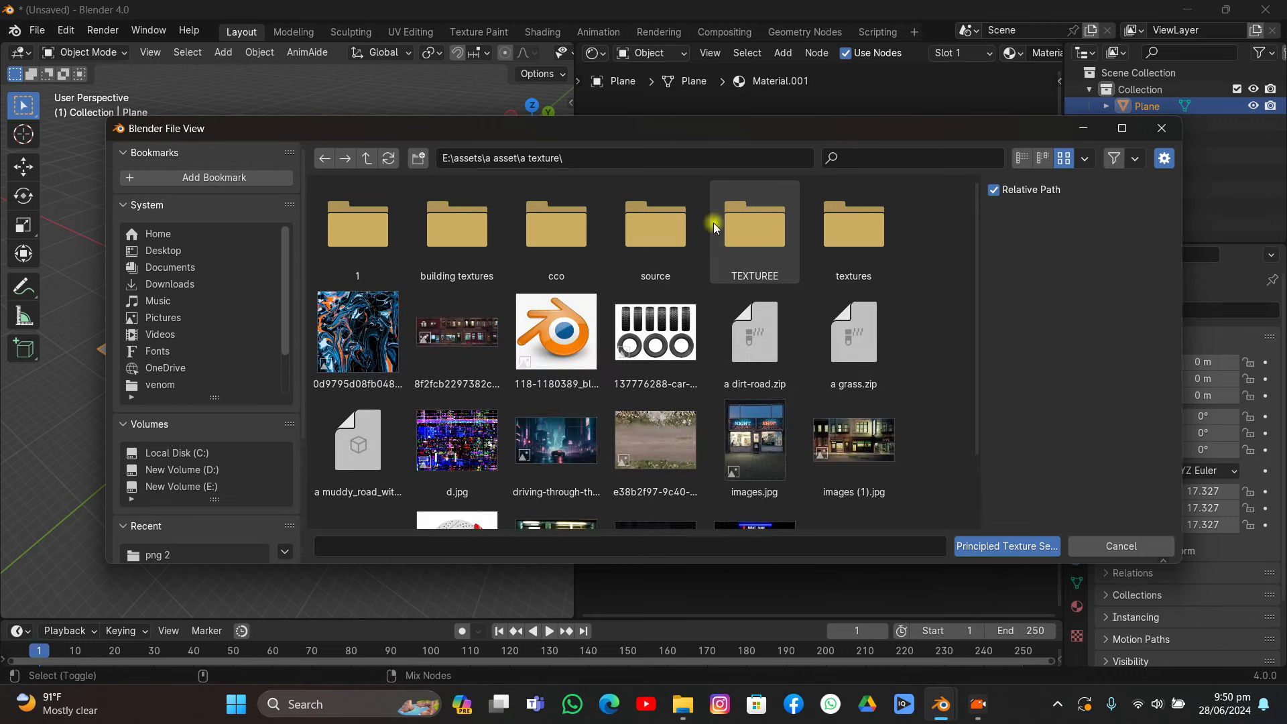
double_click(562, 248)
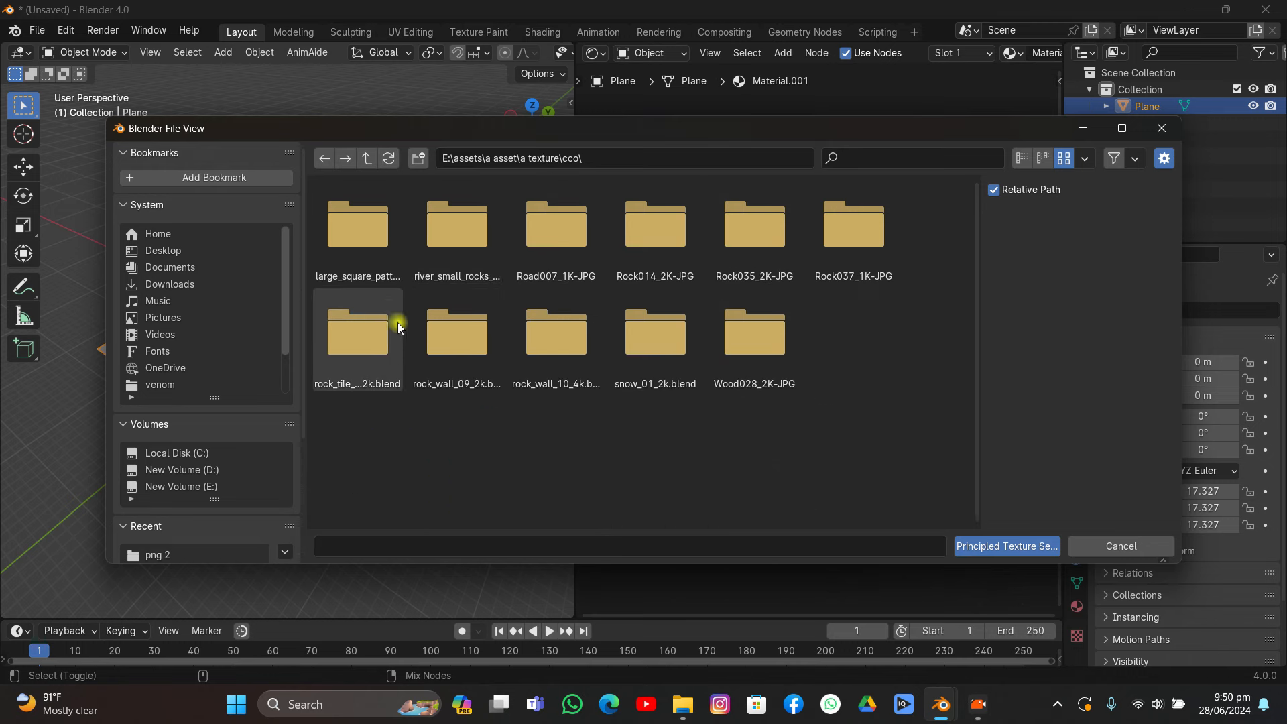
double_click(359, 255)
double_click(340, 256)
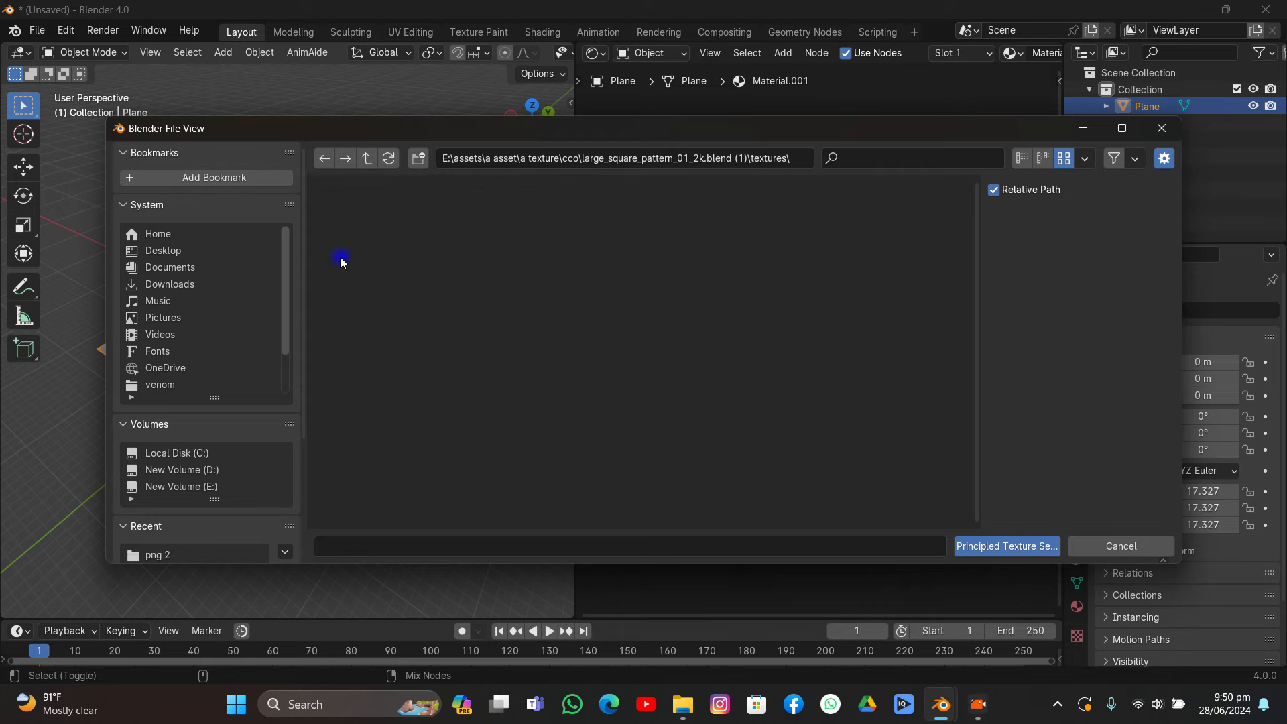
drag(518, 321, 724, 250)
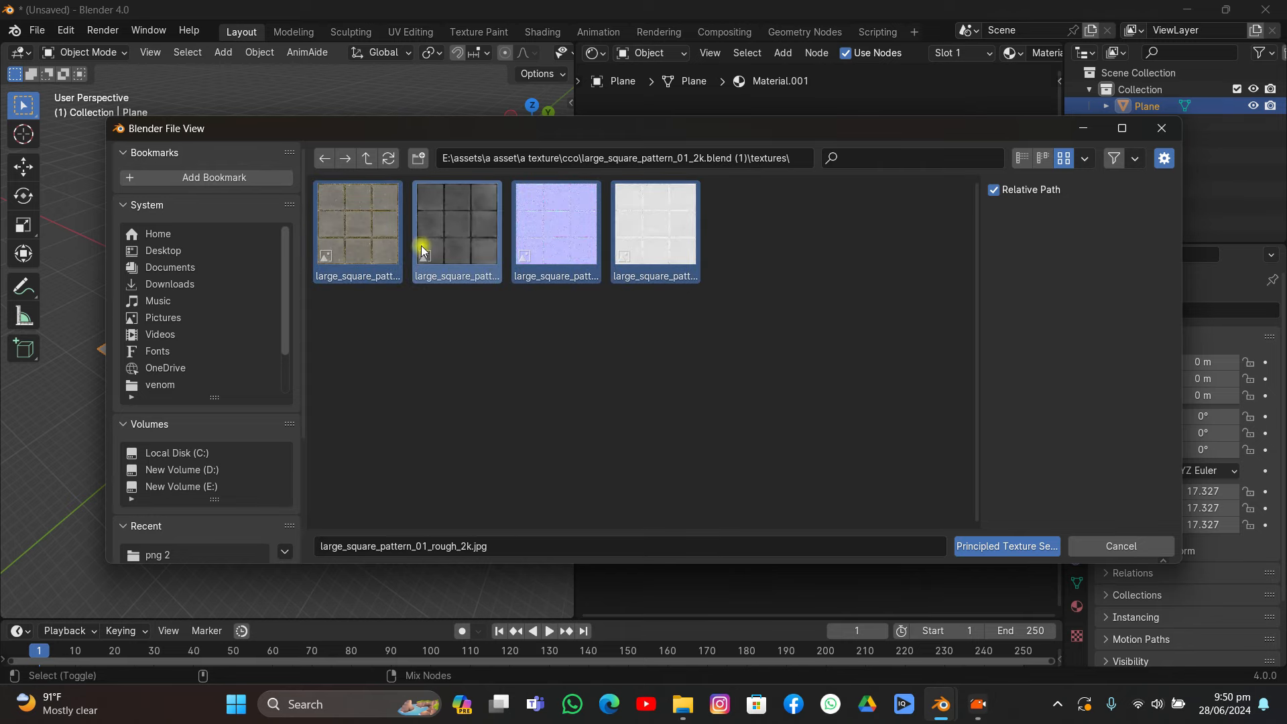
click(977, 545)
- Reposition the Textures and Mapping frames slightly in the node tree and select the Principled BSDF node
scroll(813, 325, down, 3)
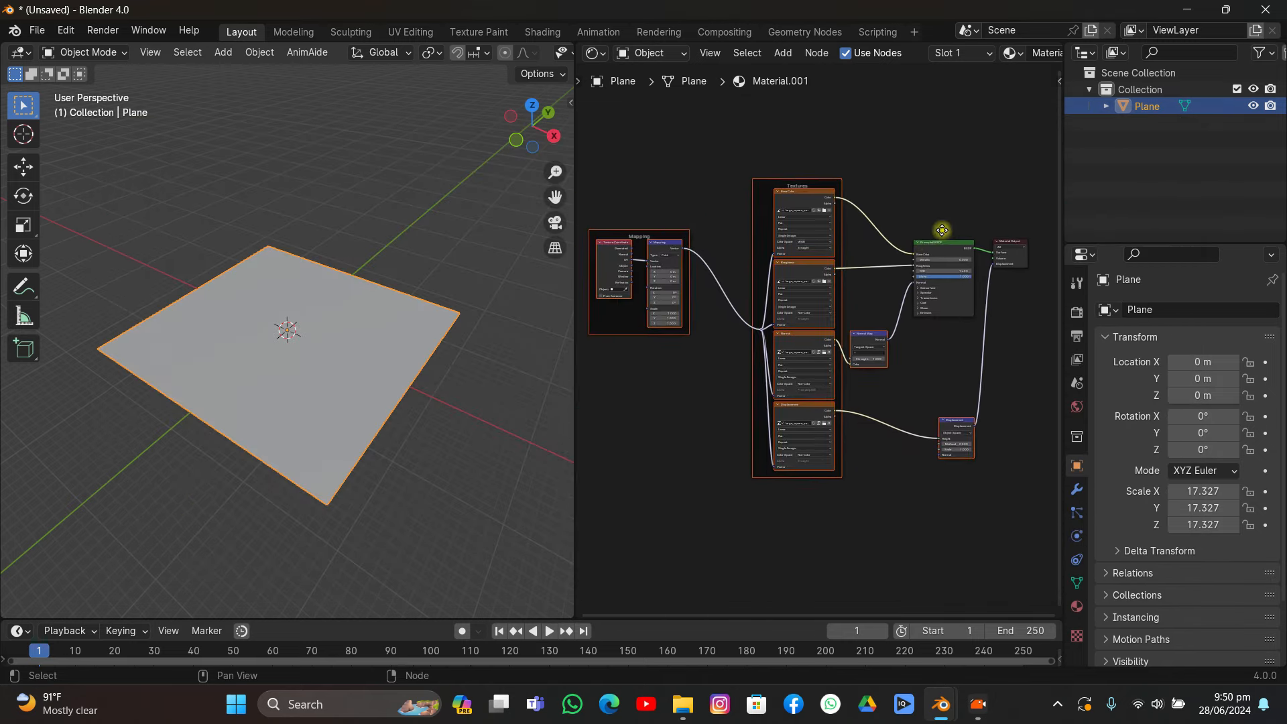
mouse_move(779, 260)
mouse_down()
mouse_move(753, 266)
mouse_move(776, 258)
mouse_up()
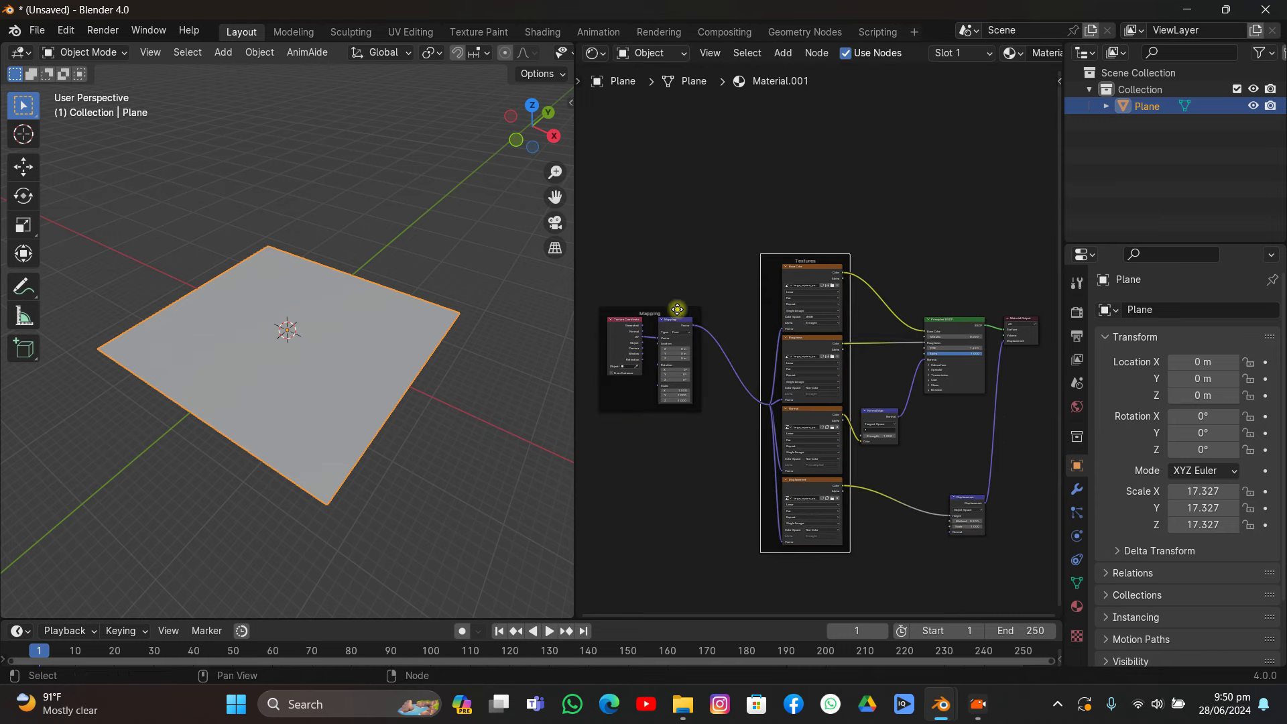
drag(650, 310, 656, 327)
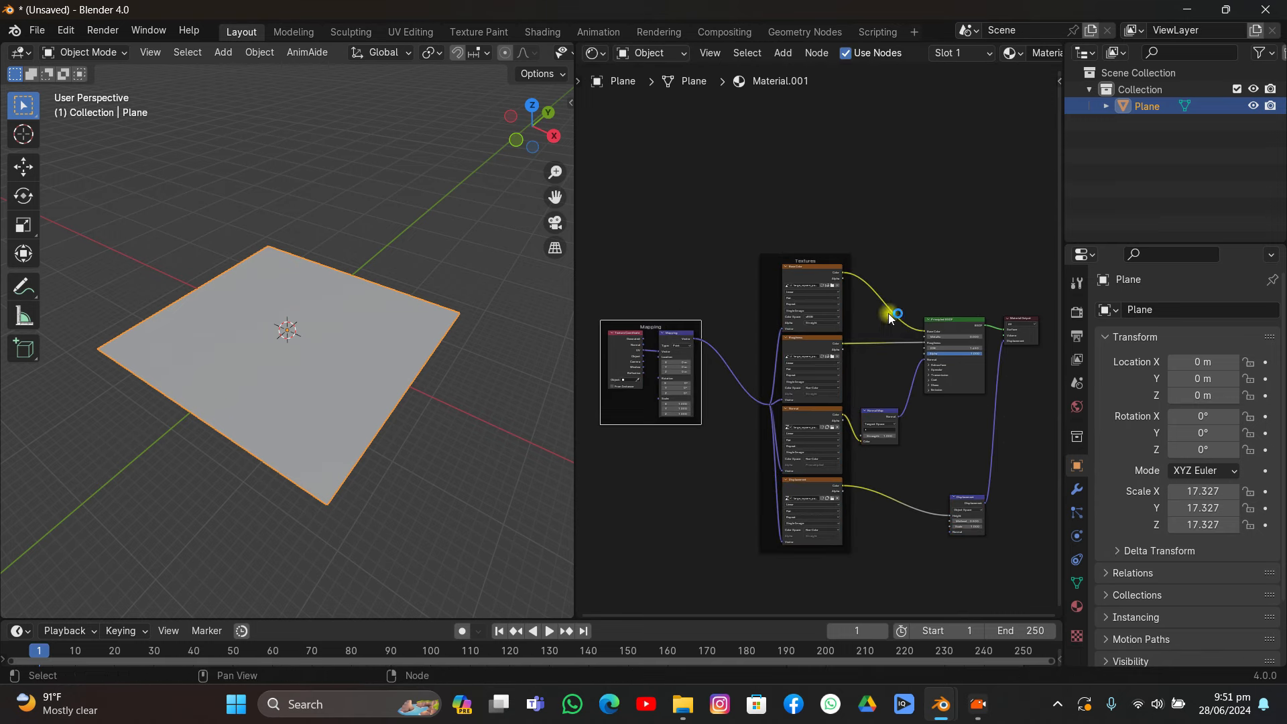
click(939, 321)
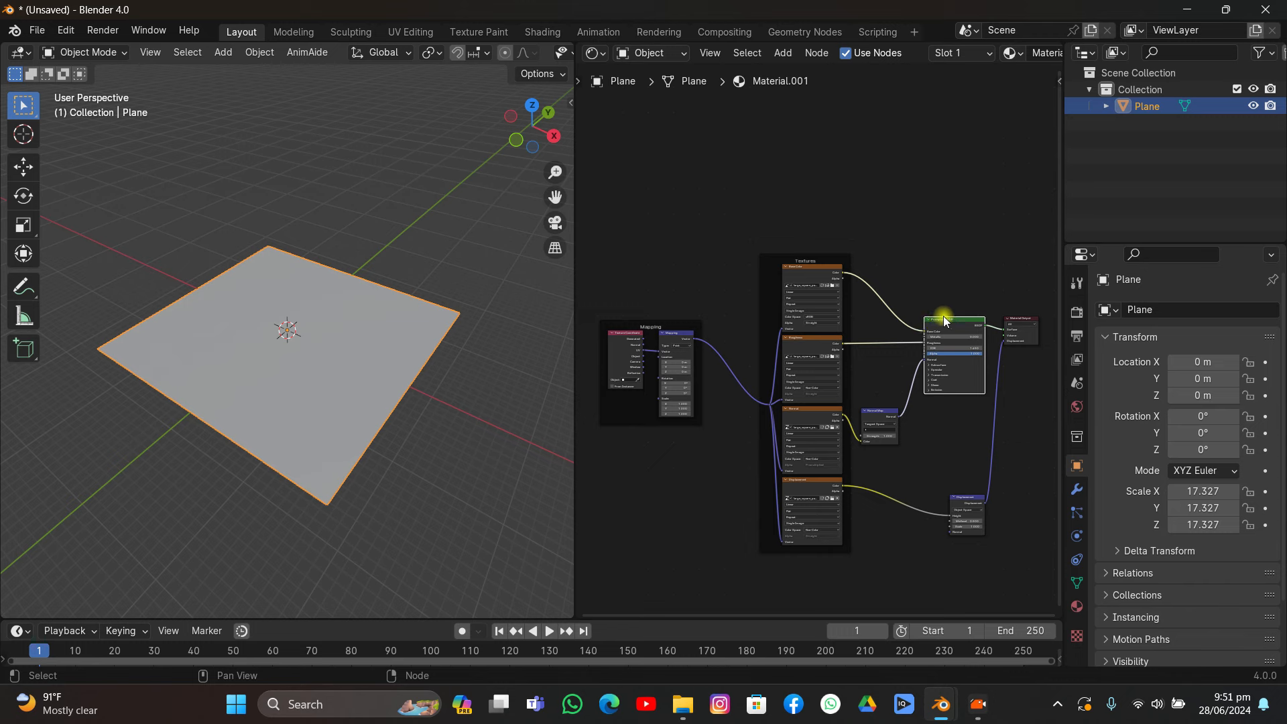
- Search the add-ons preferences for "node" and check whether Node Wrangler is enabled
click(67, 31)
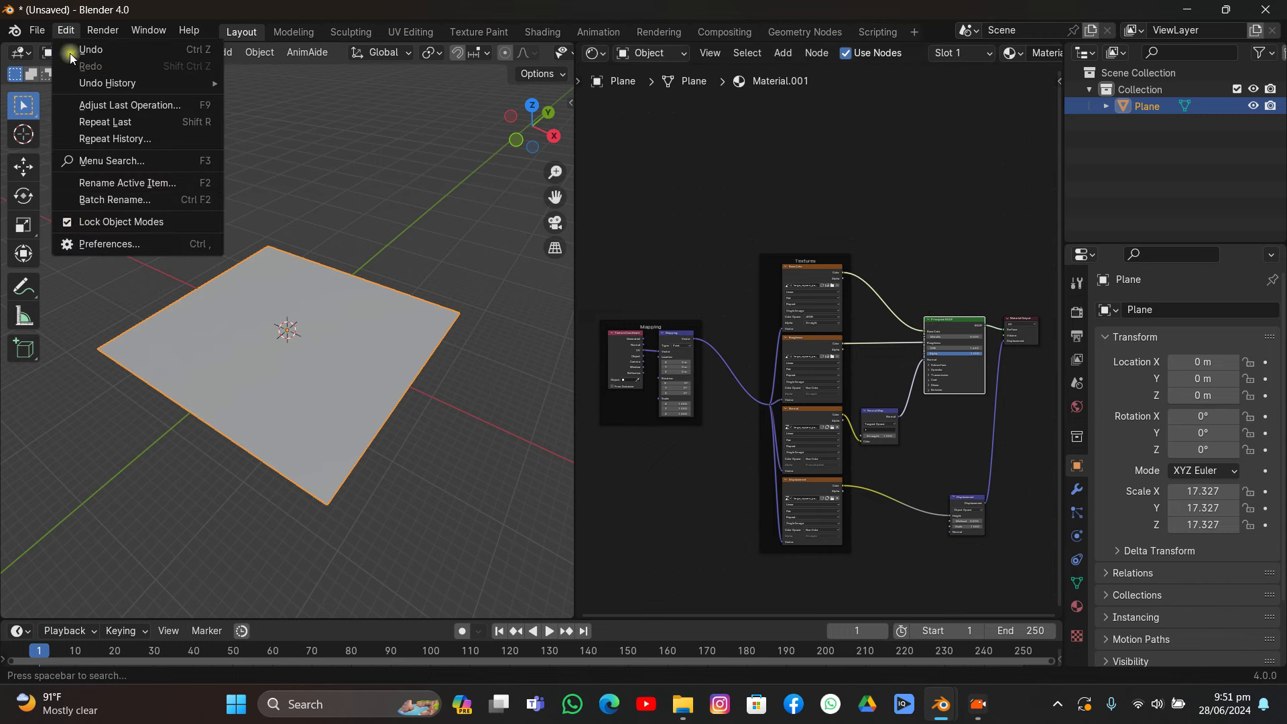
click(85, 246)
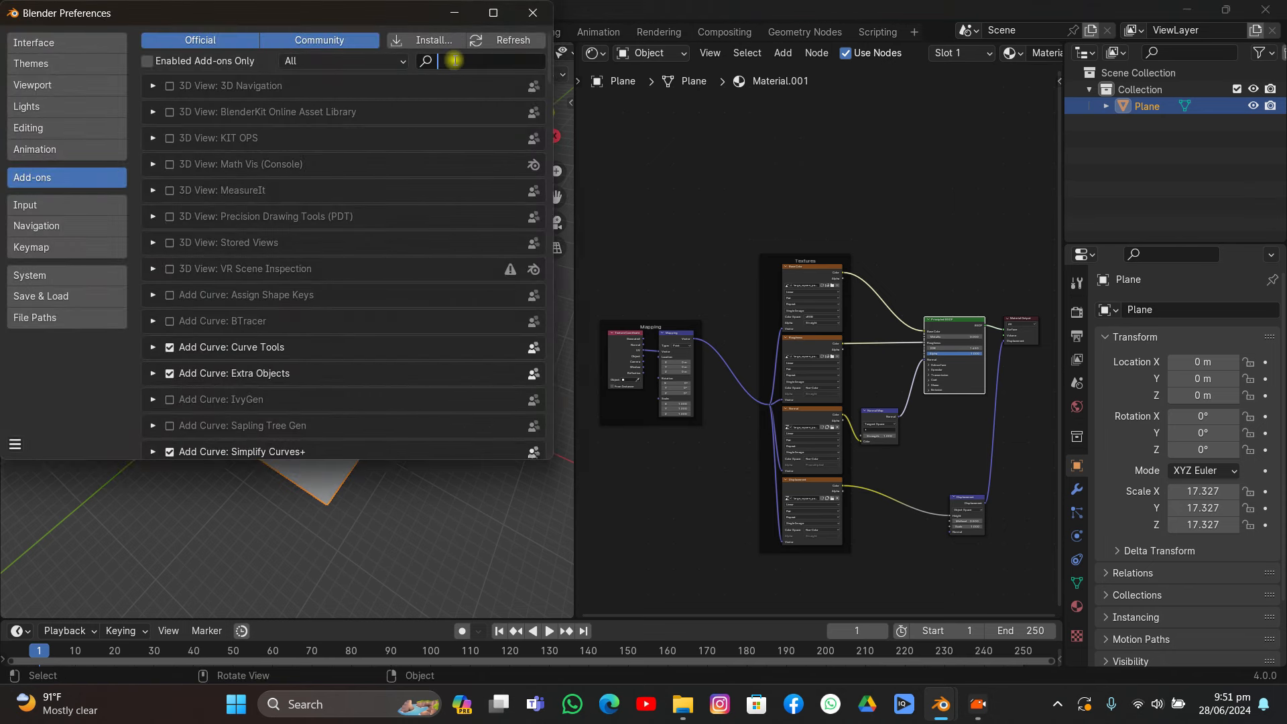
text(node)
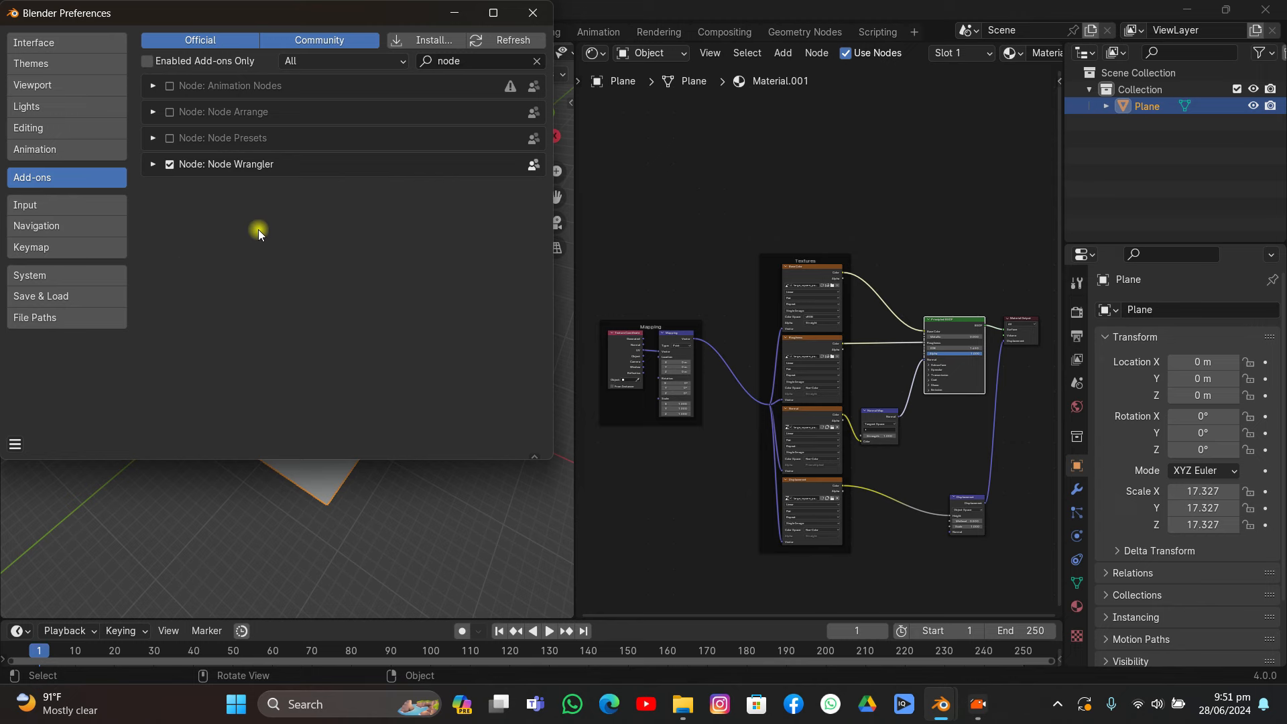
click(544, 14)
- Switch the 3D viewport to Material Preview shading to show the stone tile texture on the plane
middle_drag(814, 253, 742, 226)
scroll(742, 227, up, 4)
middle_drag(727, 282, 766, 276)
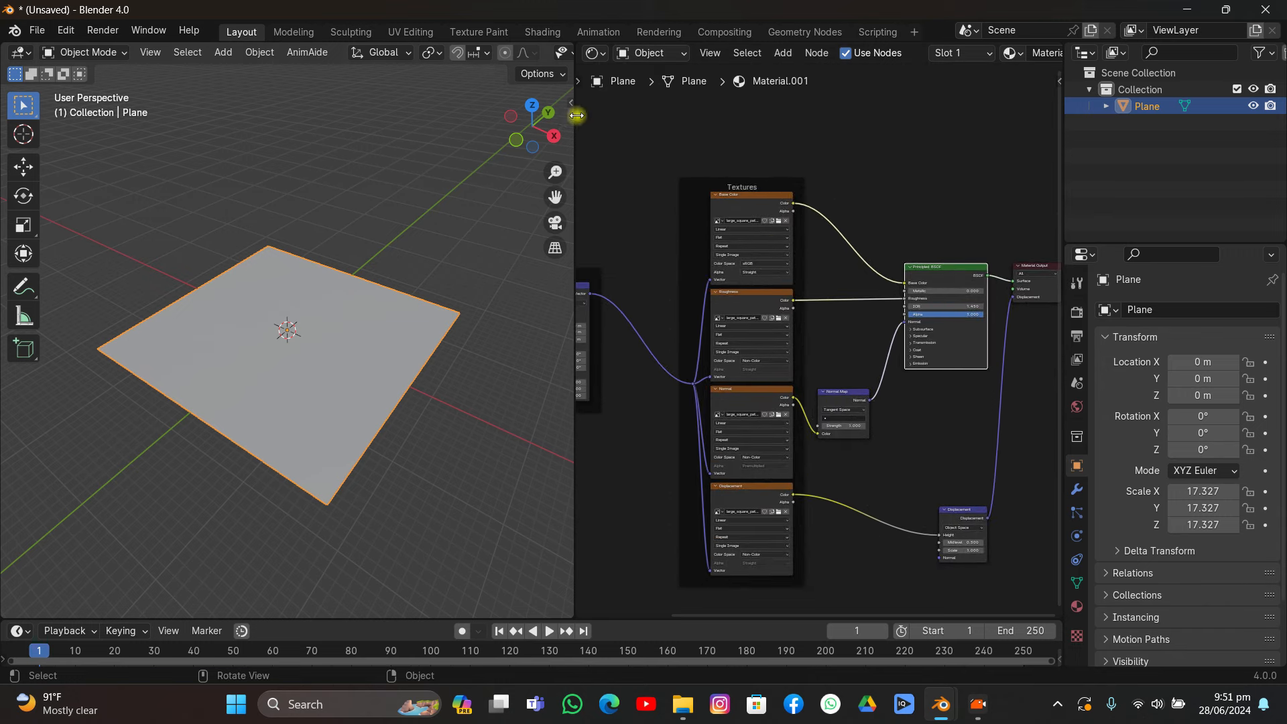
scroll(530, 54, down, 5)
click(527, 52)
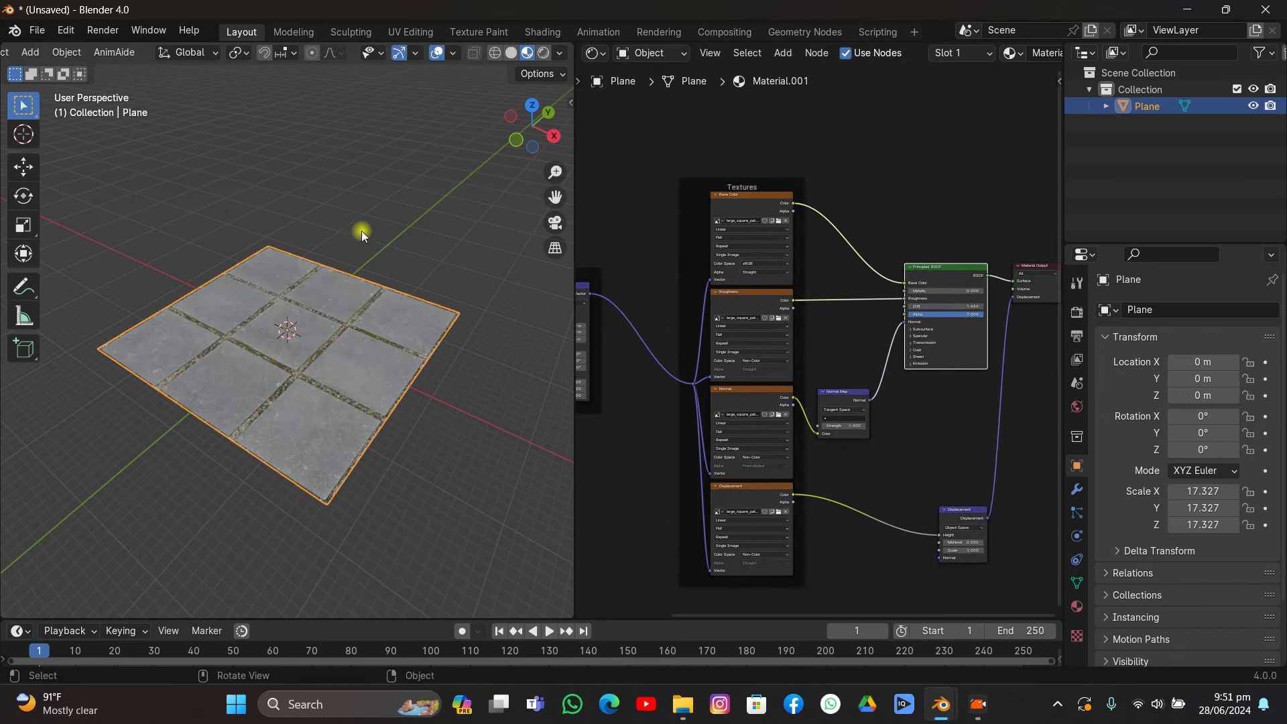
middle_drag(361, 230, 347, 366)
scroll(367, 233, up, 5)
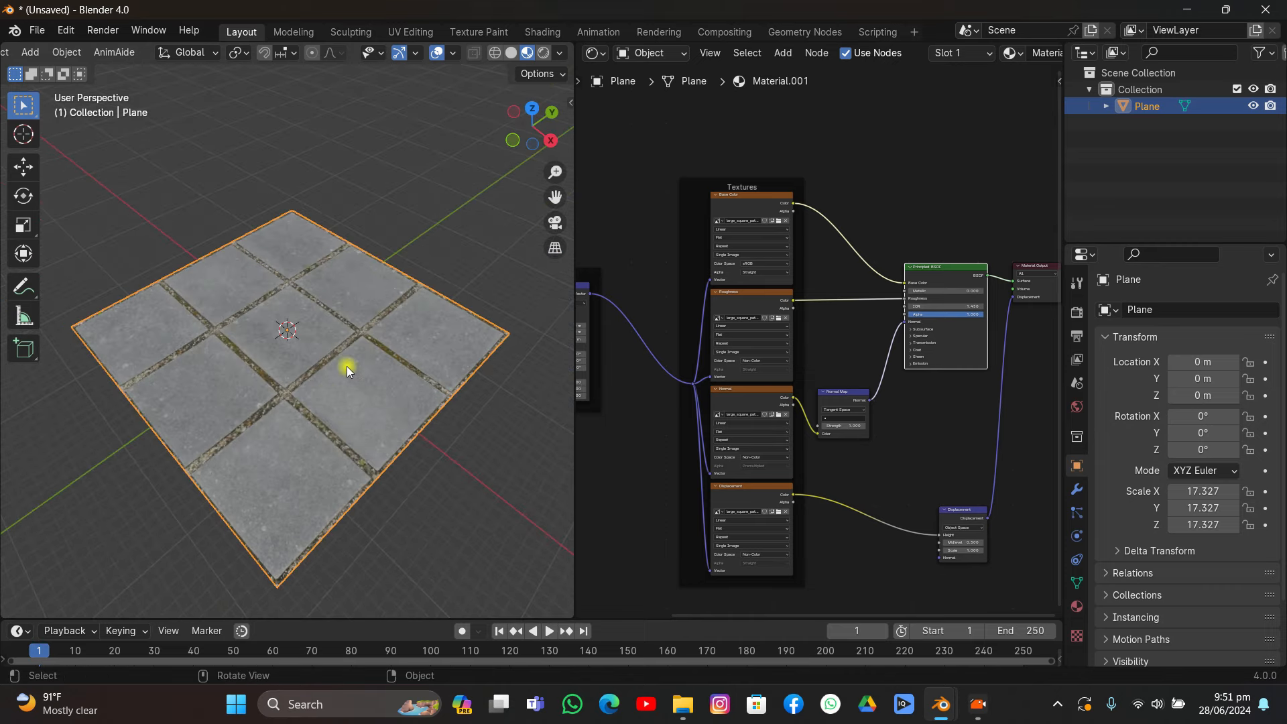
- Change the shader node area to the UV Editor and put the plane into Edit Mode
click(593, 53)
click(701, 130)
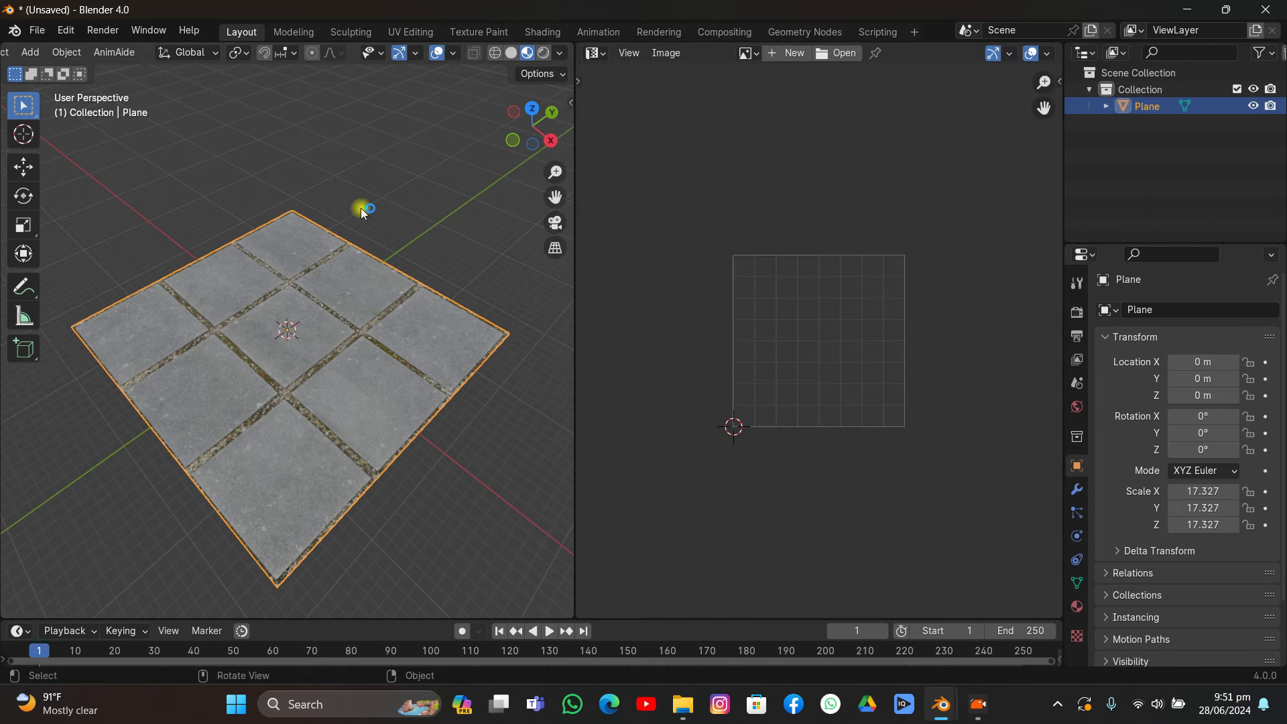
key(Tab)
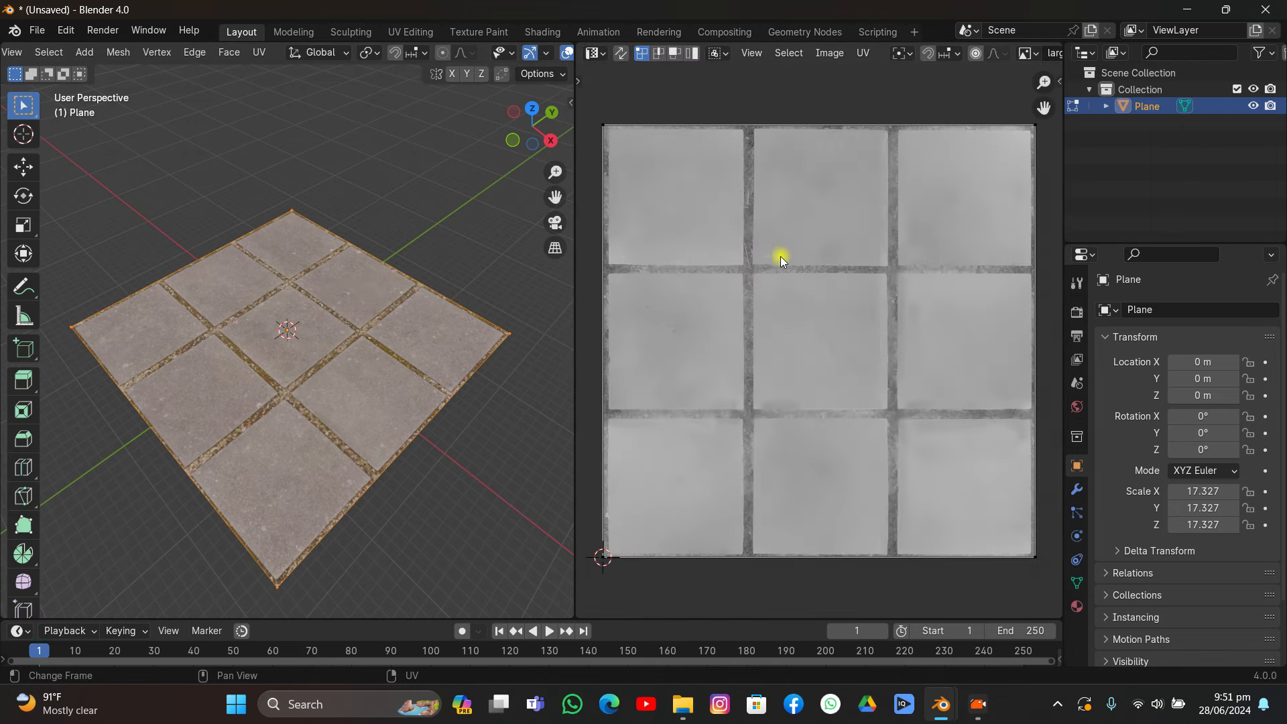
- Scale all of the plane's UVs up to about eight times the size of the texture tile
key(a)
scroll(844, 308, down, 4)
key(s)
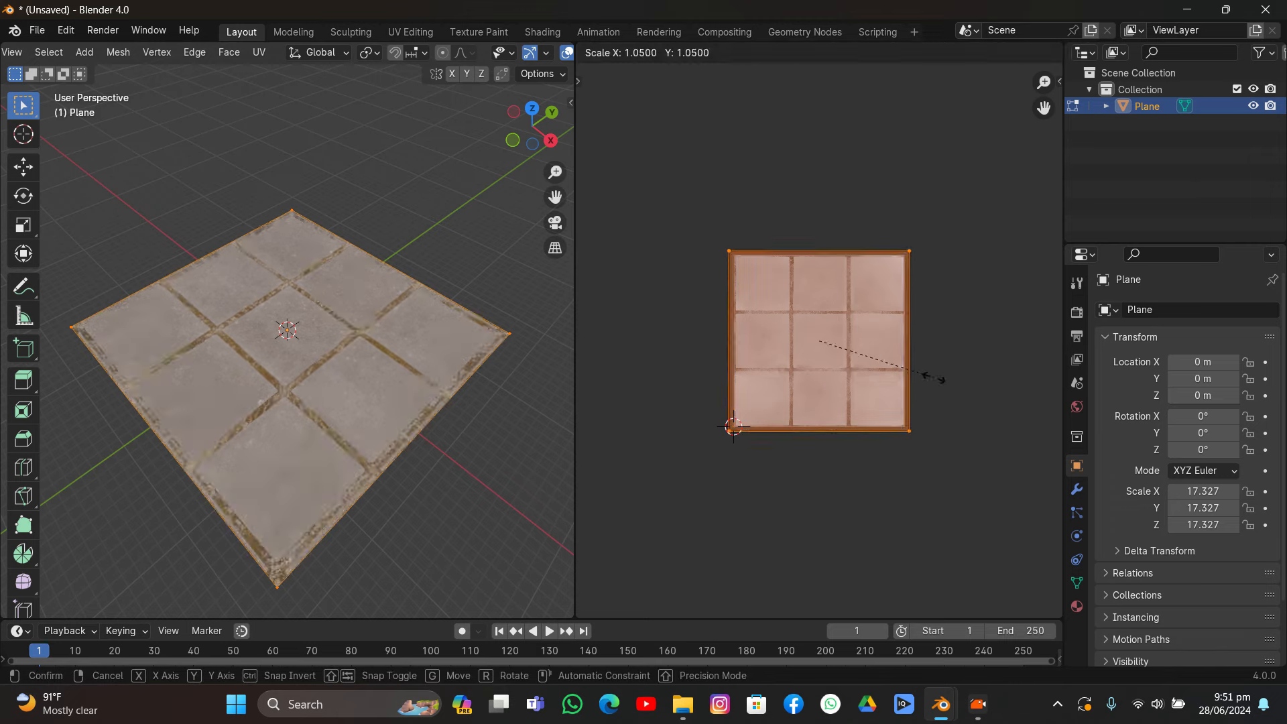
click(790, 339)
- Enlarge the plane's UVs again by a factor of about 1.014 and return the plane to Object Mode
key(n)
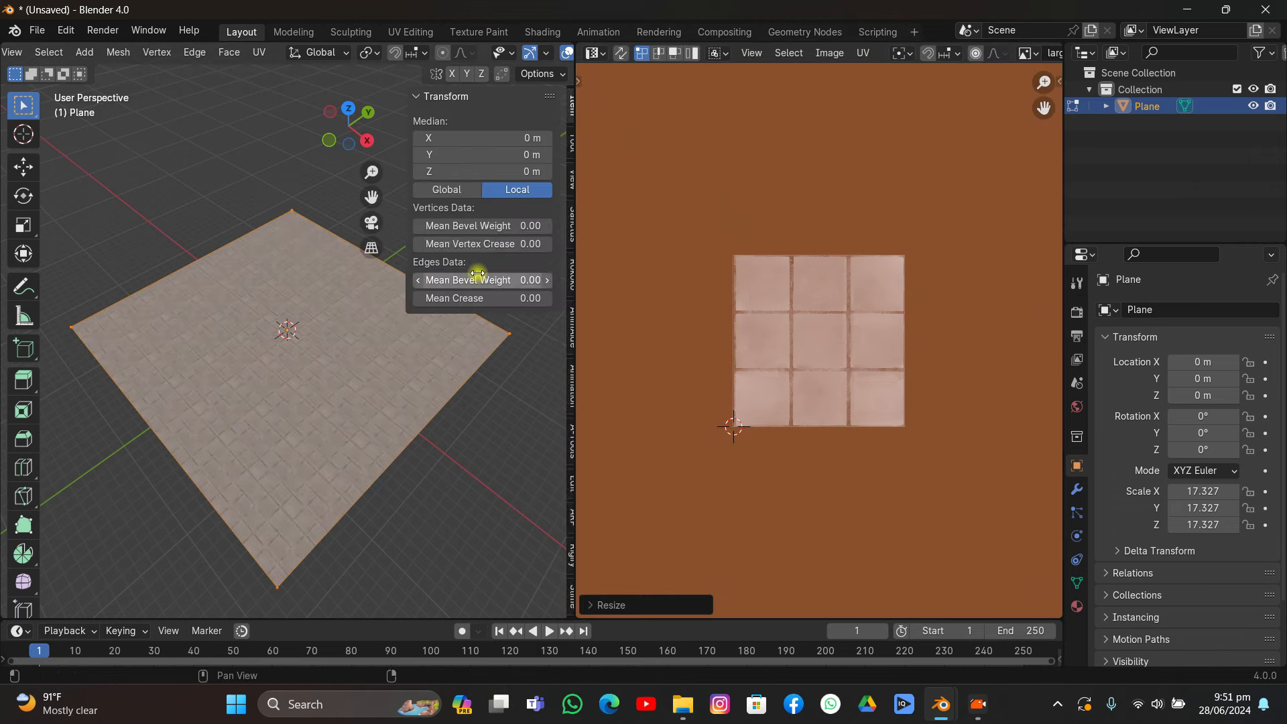
key(Tab)
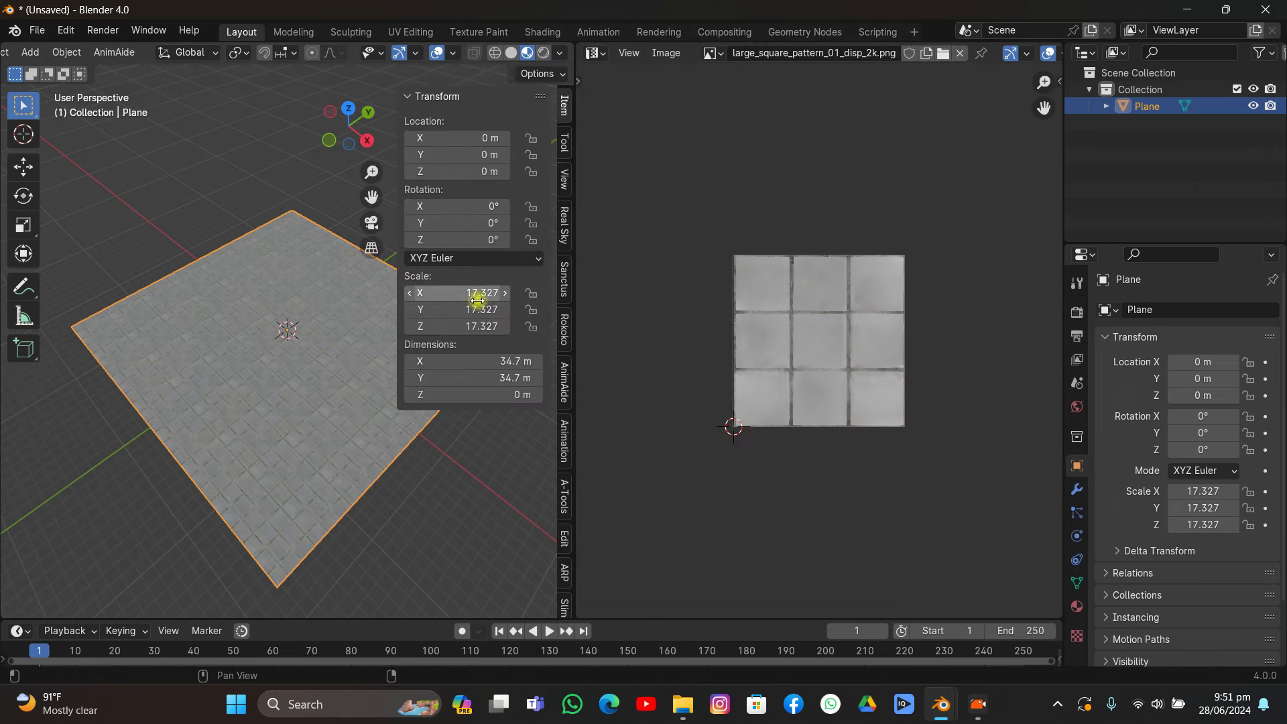
key(Tab)
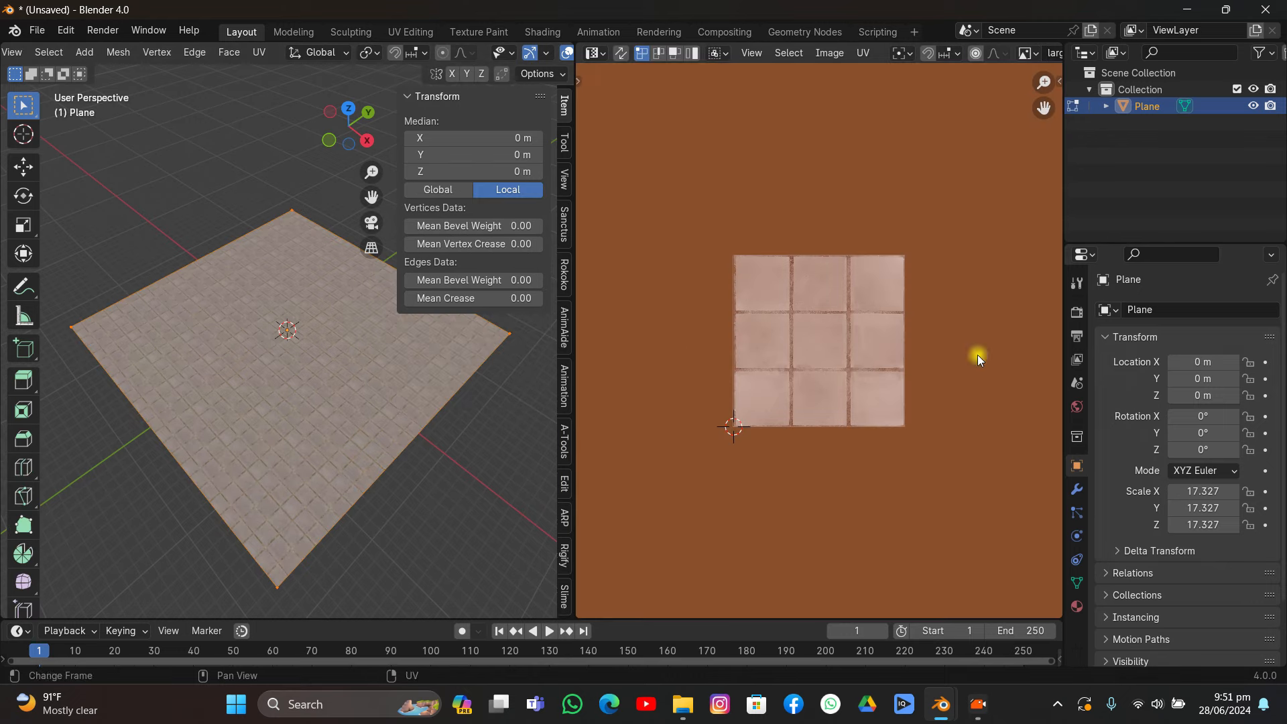
scroll(901, 389, down, 6)
key(s)
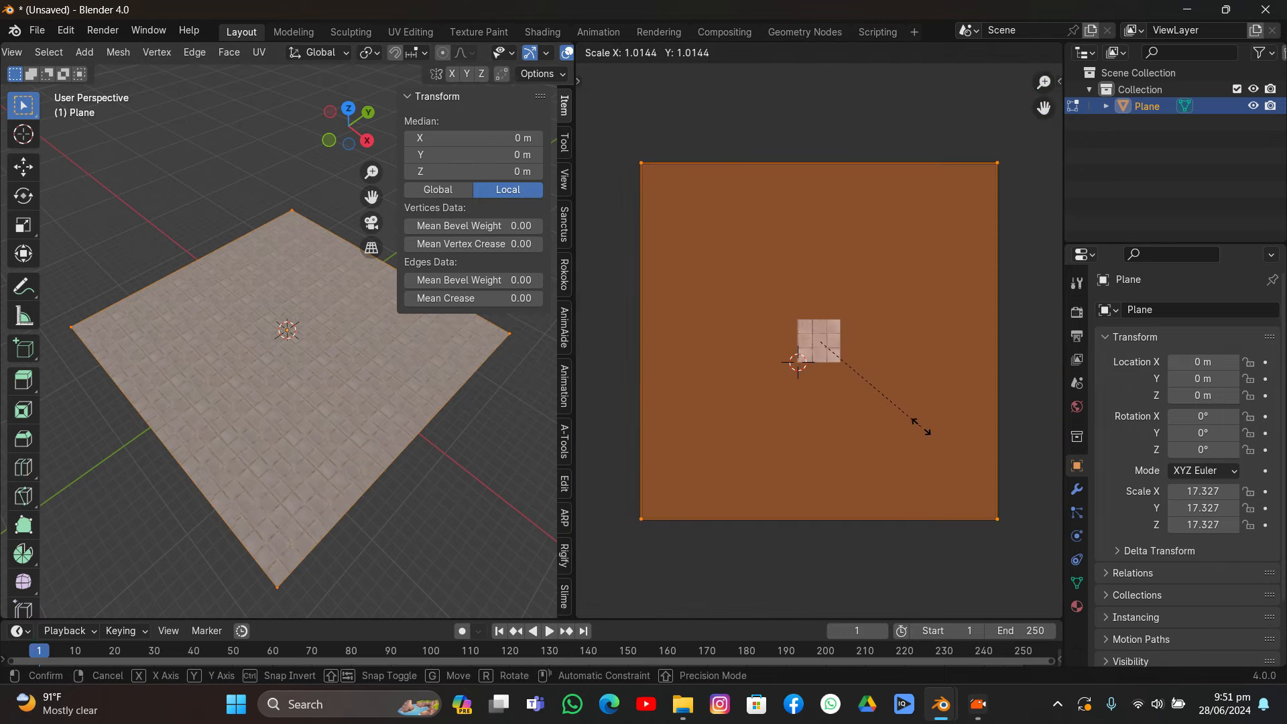
click(925, 431)
key(Tab)
key(n)
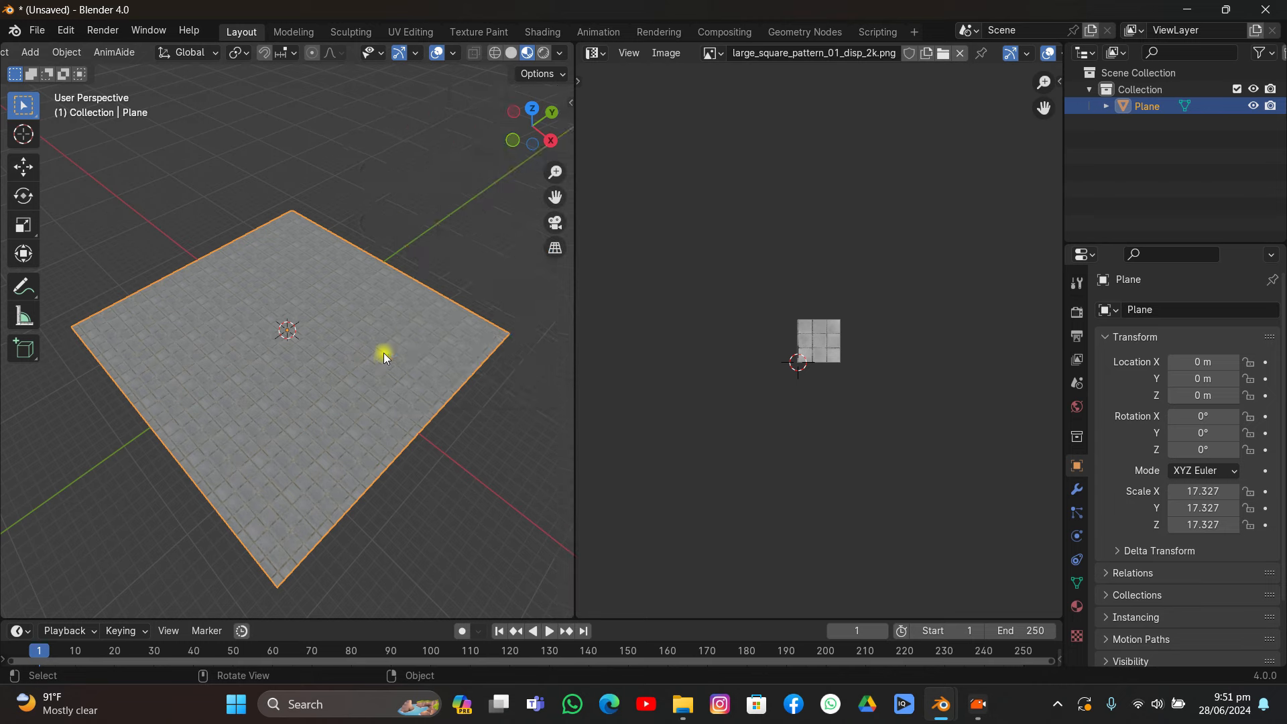
middle_drag(385, 356, 407, 322)
scroll(425, 296, up, 3)
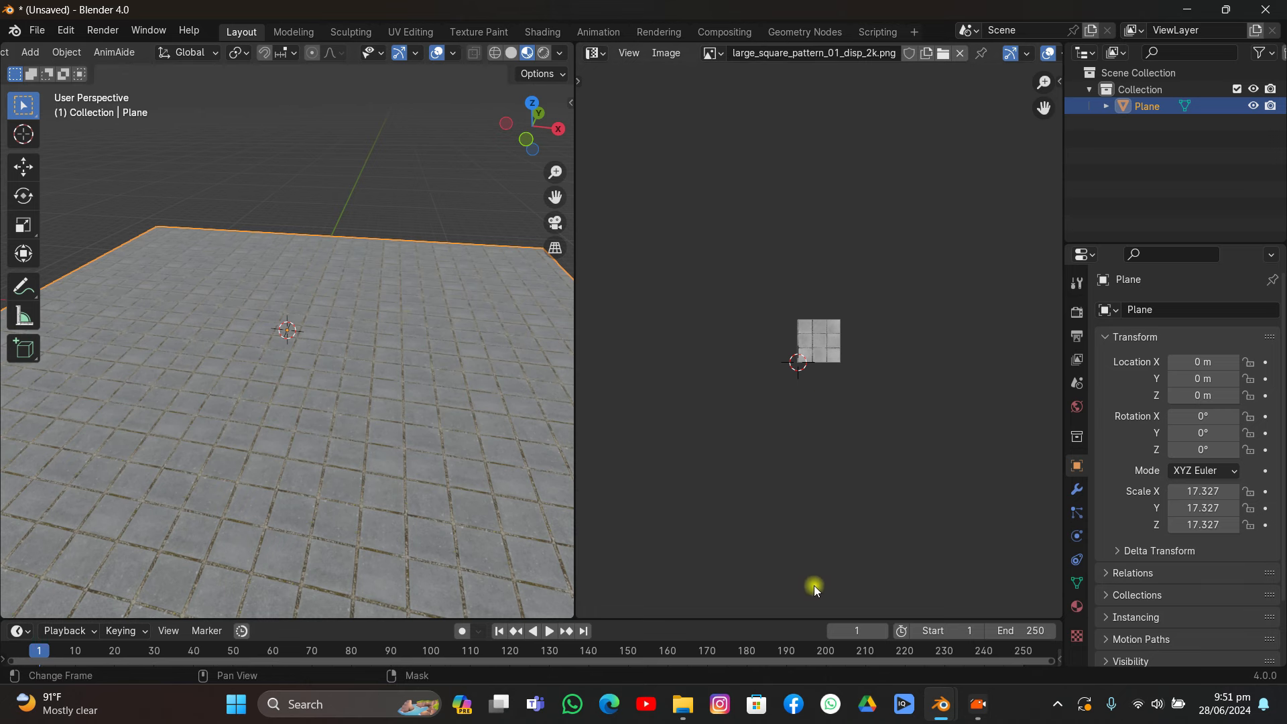
middle_drag(368, 414, 428, 385)
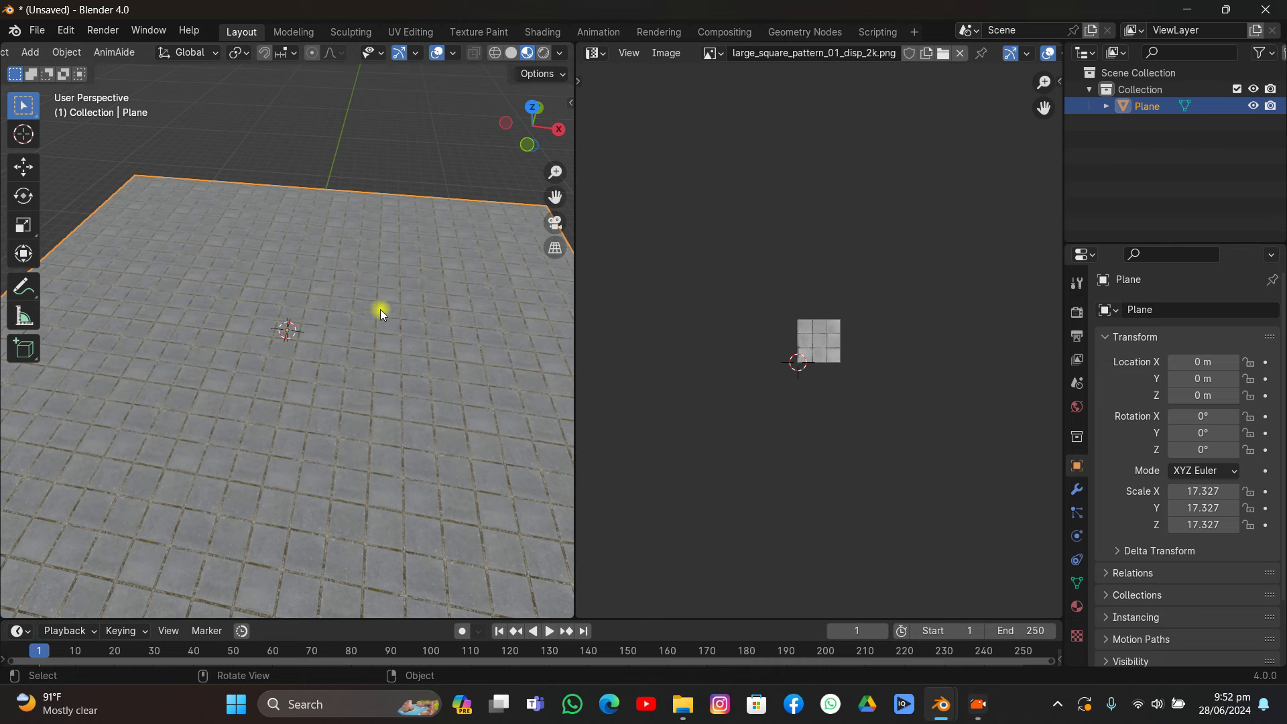
click(978, 704)
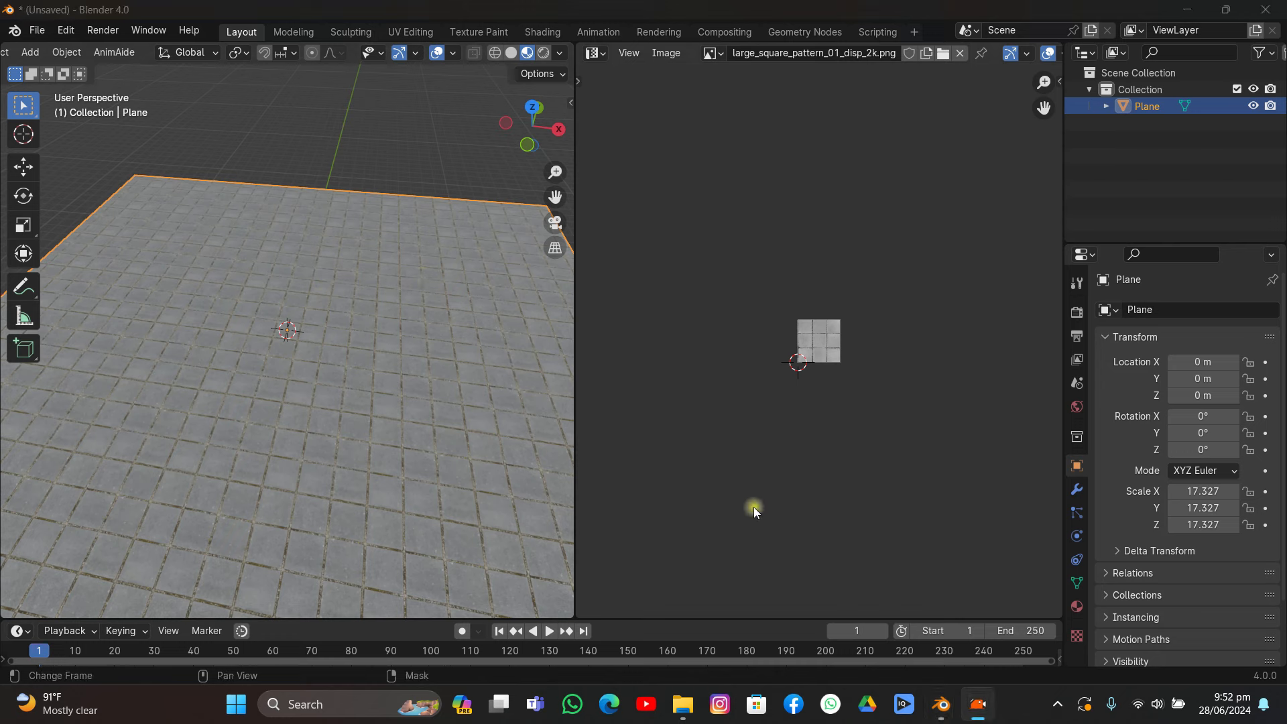
- Add a second UV map to the plane in its object data's UV Maps list
click(1075, 583)
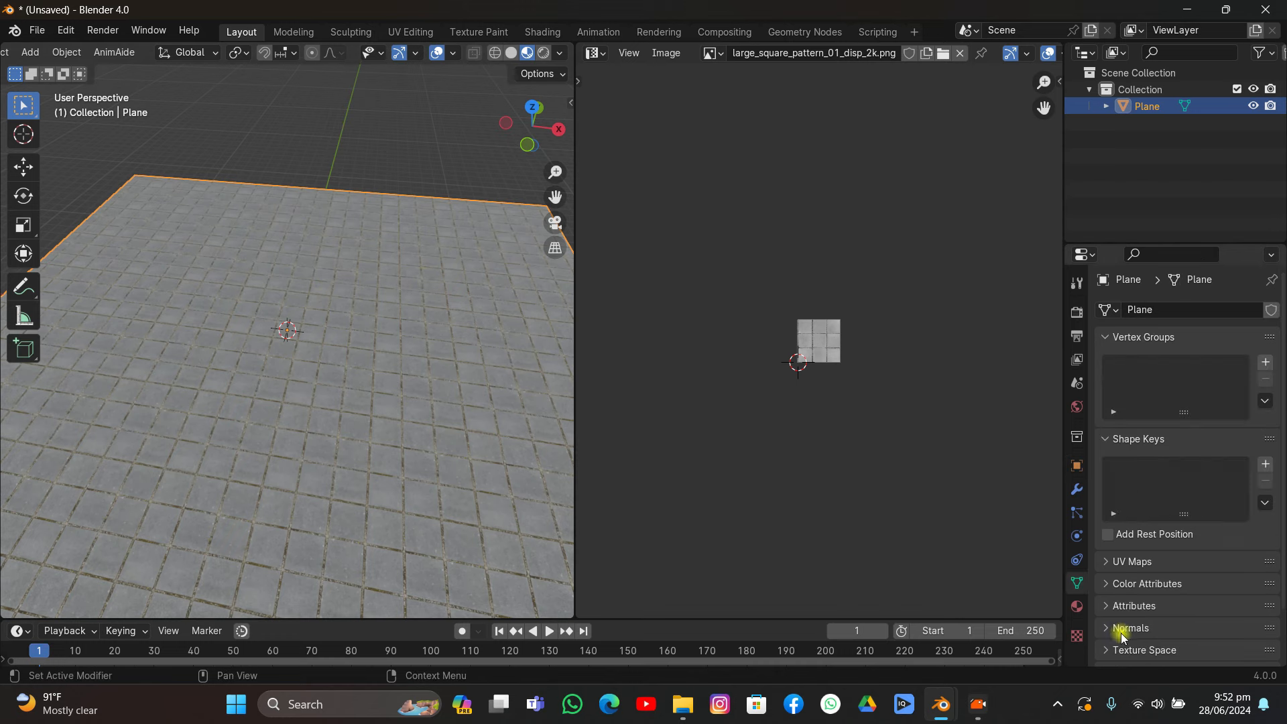
click(1134, 563)
scroll(1183, 529, down, 1)
scroll(1181, 528, down, 3)
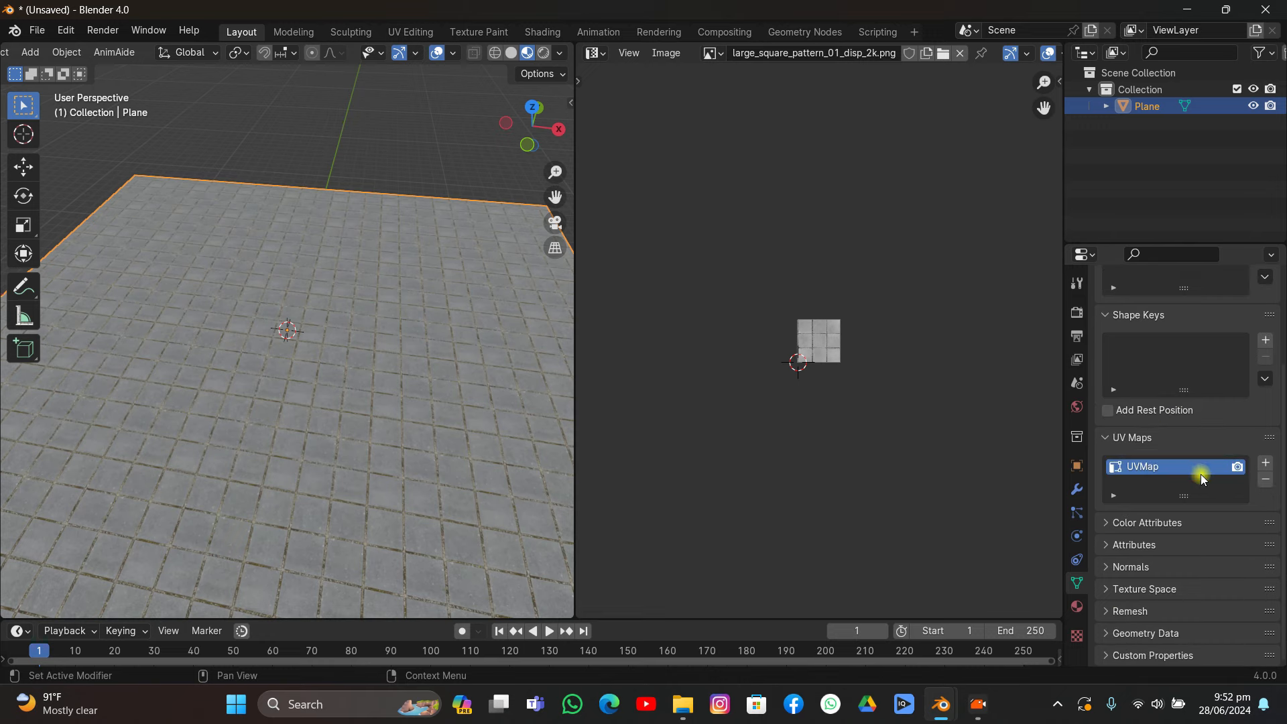
middle_drag(420, 308, 382, 362)
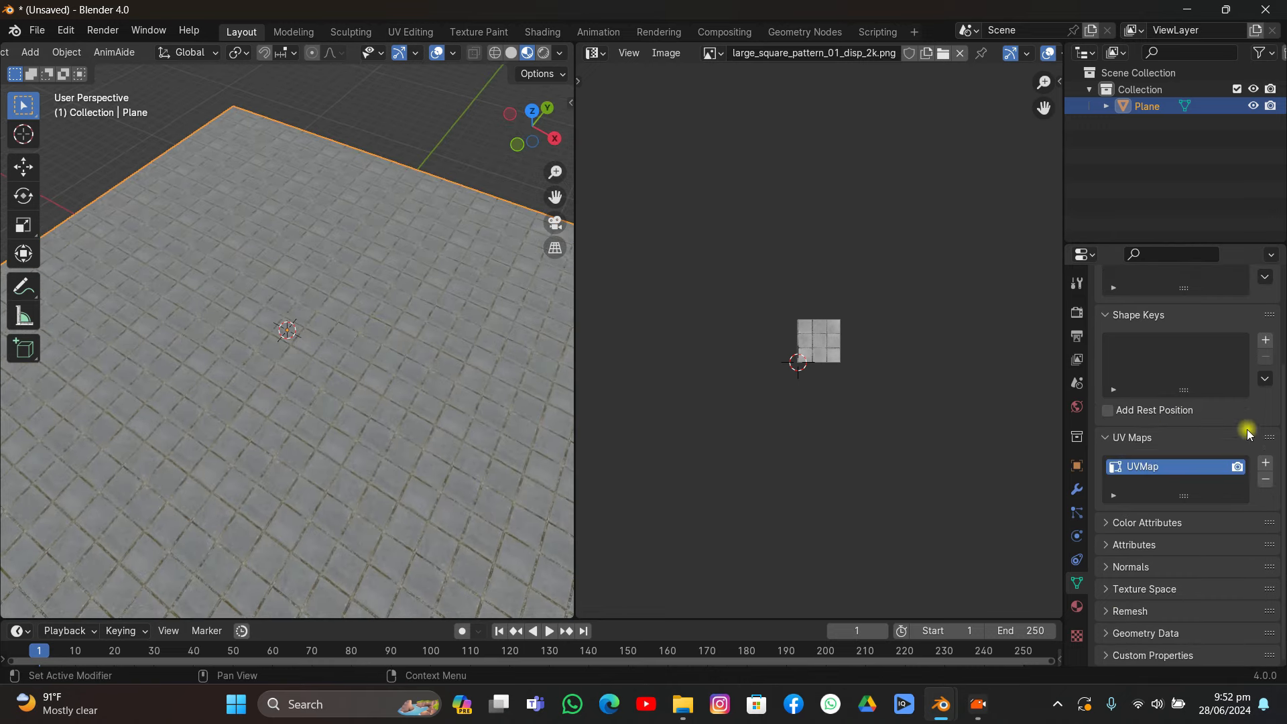
click(1266, 465)
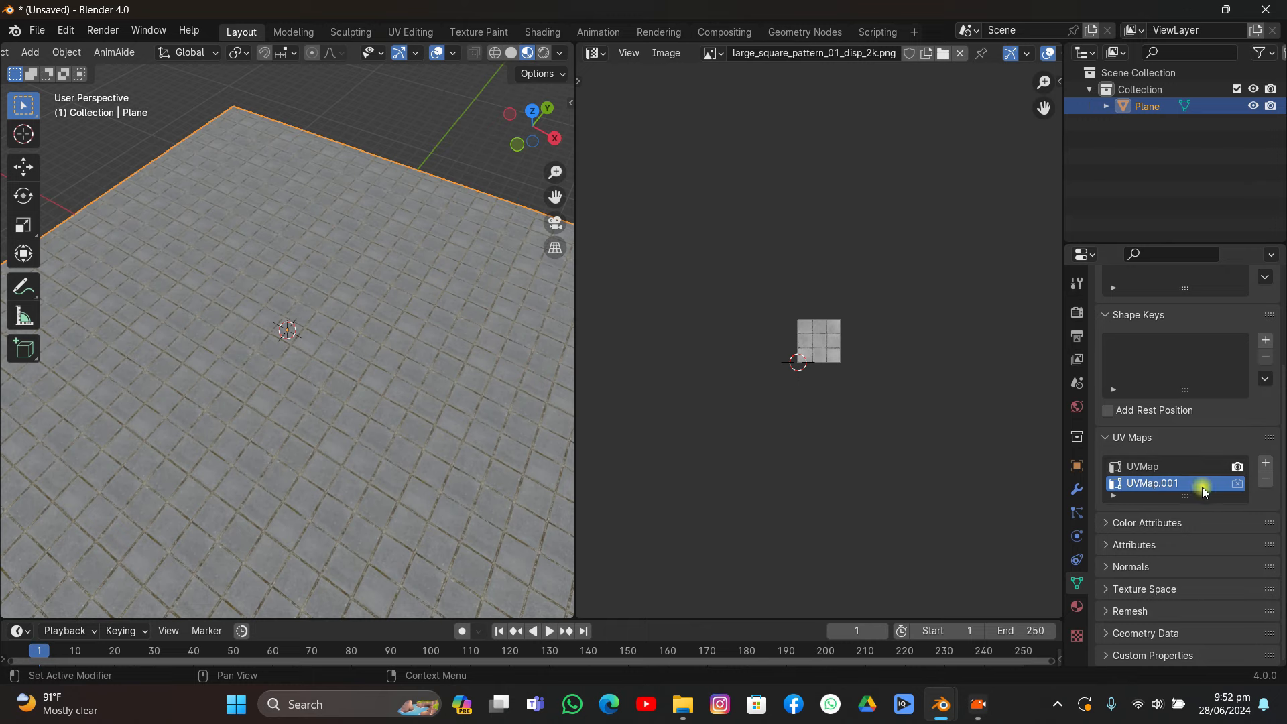
- Change the UV area to the Shader Editor and add an Image Texture node above the Textures frame
click(595, 53)
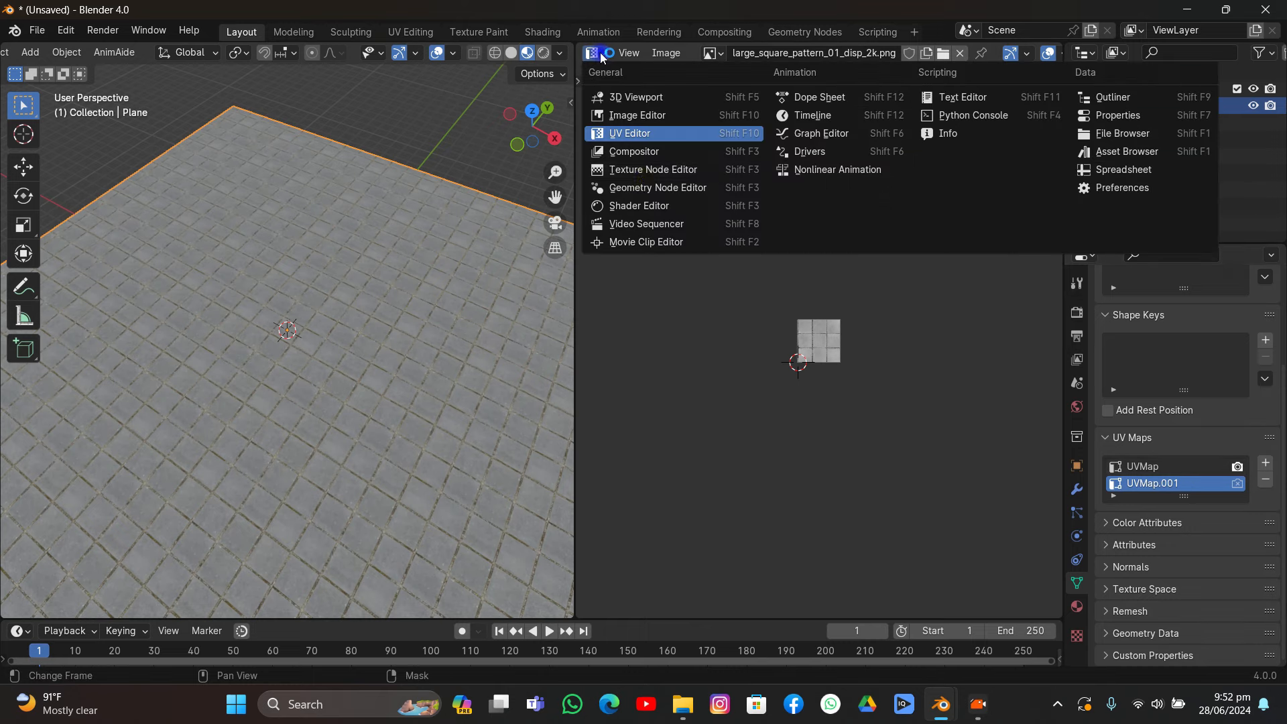
click(638, 206)
scroll(746, 283, down, 3)
scroll(771, 255, up, 3)
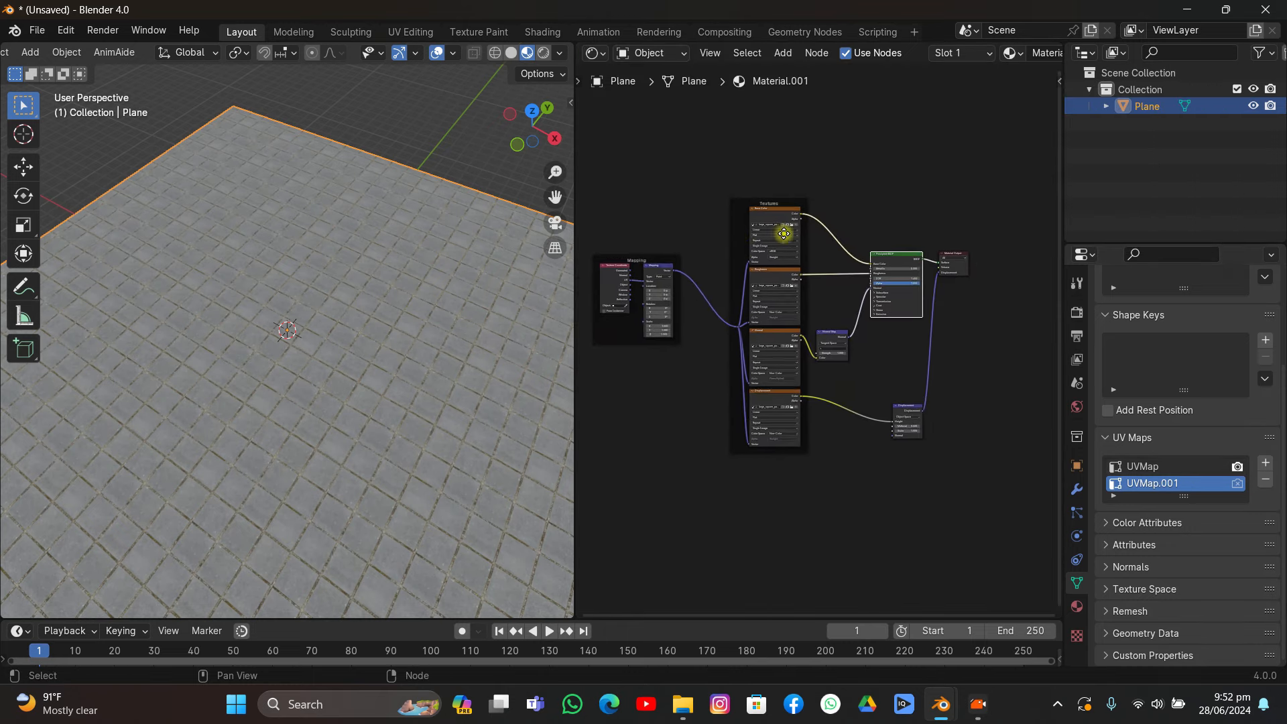
key(shift+a)
text(im)
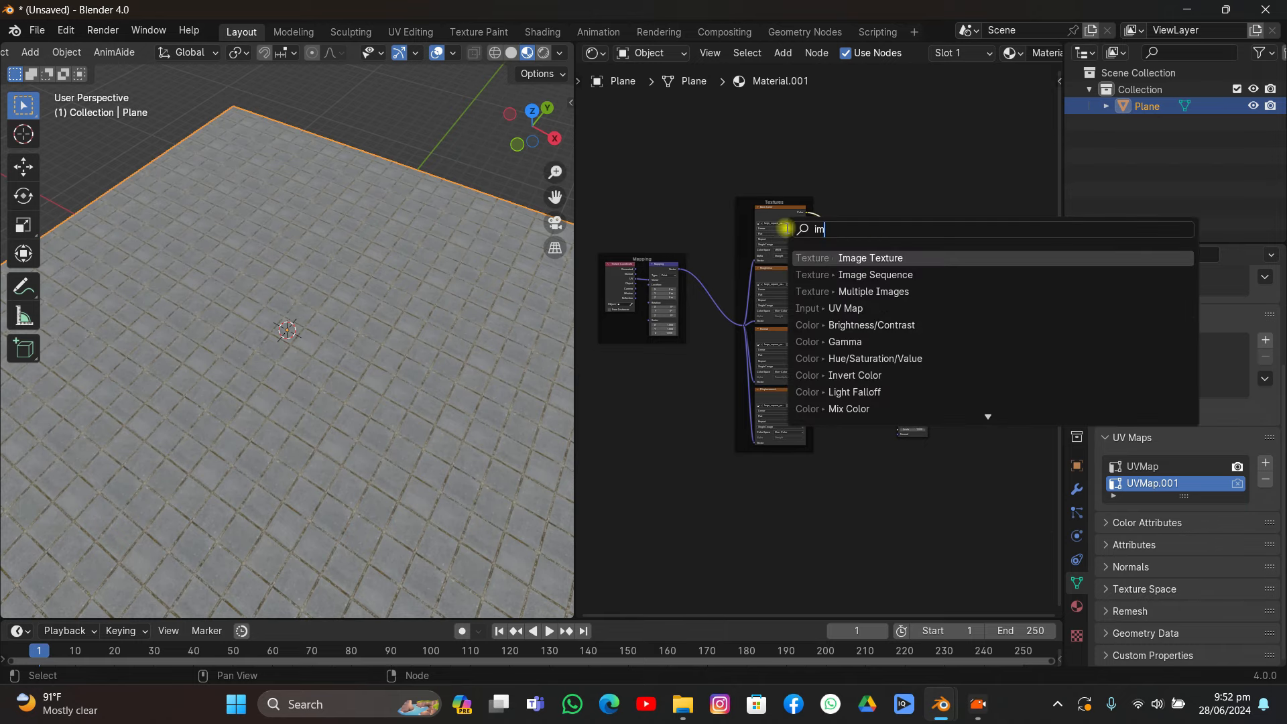
click(855, 261)
click(851, 173)
- Load Smudges_02.png from the inner Free Surface Imperfections folder under E:\assets into the new Image Texture node
click(851, 176)
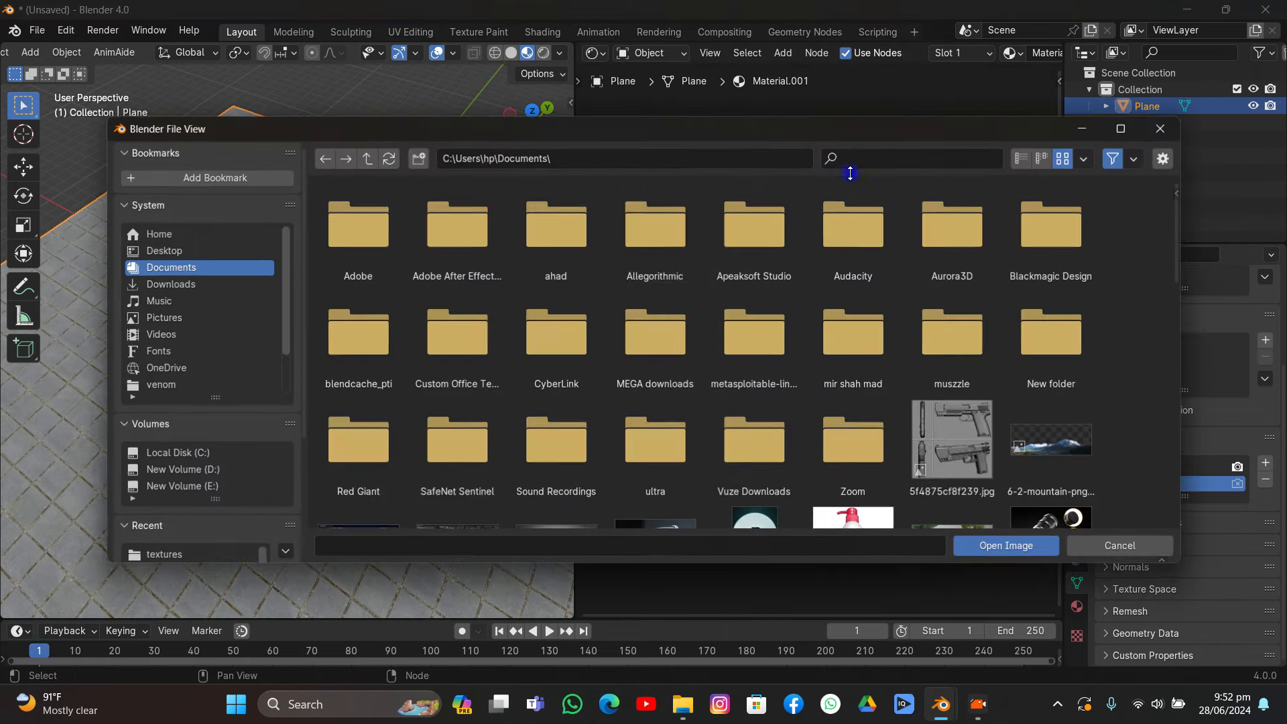
click(173, 486)
click(357, 228)
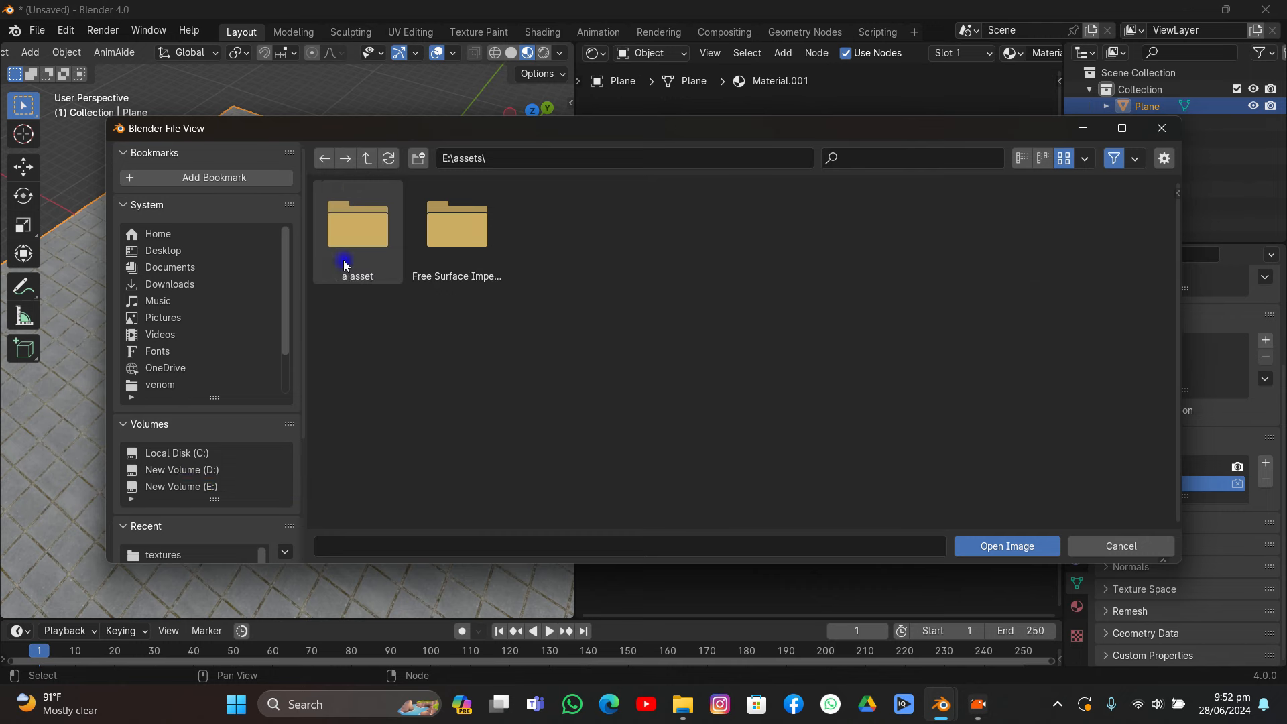
click(345, 264)
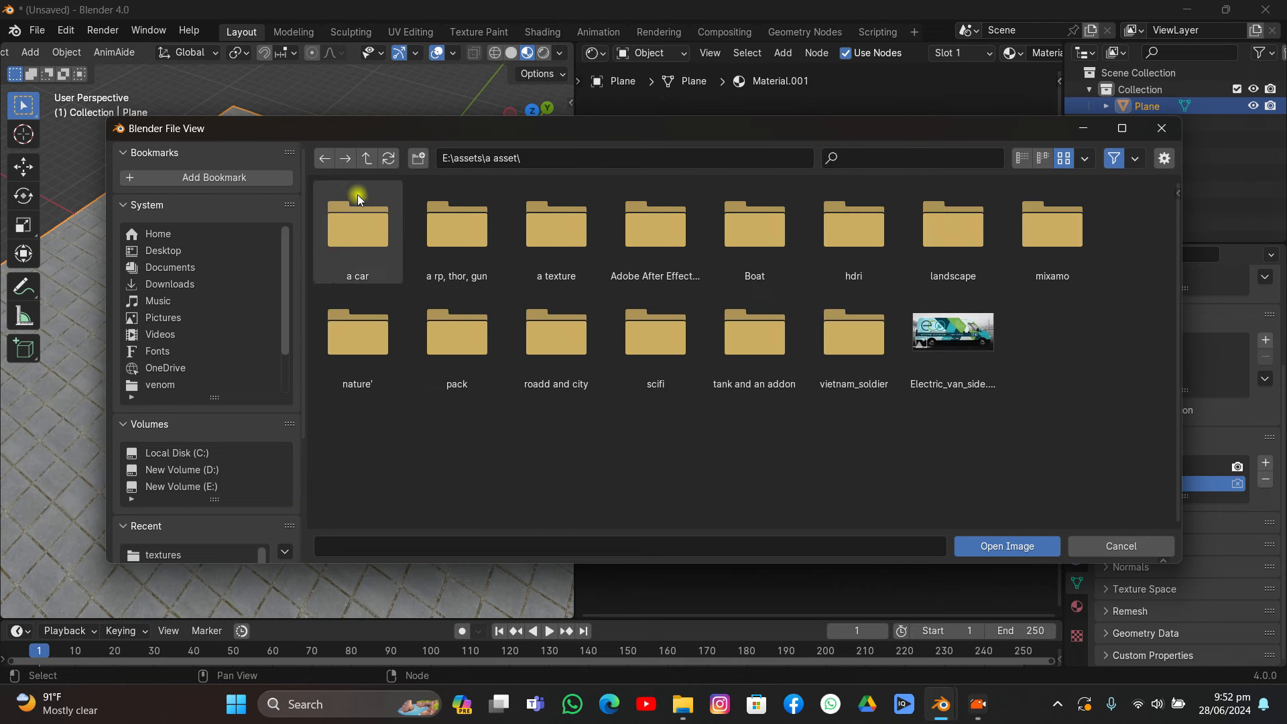
click(326, 160)
click(446, 218)
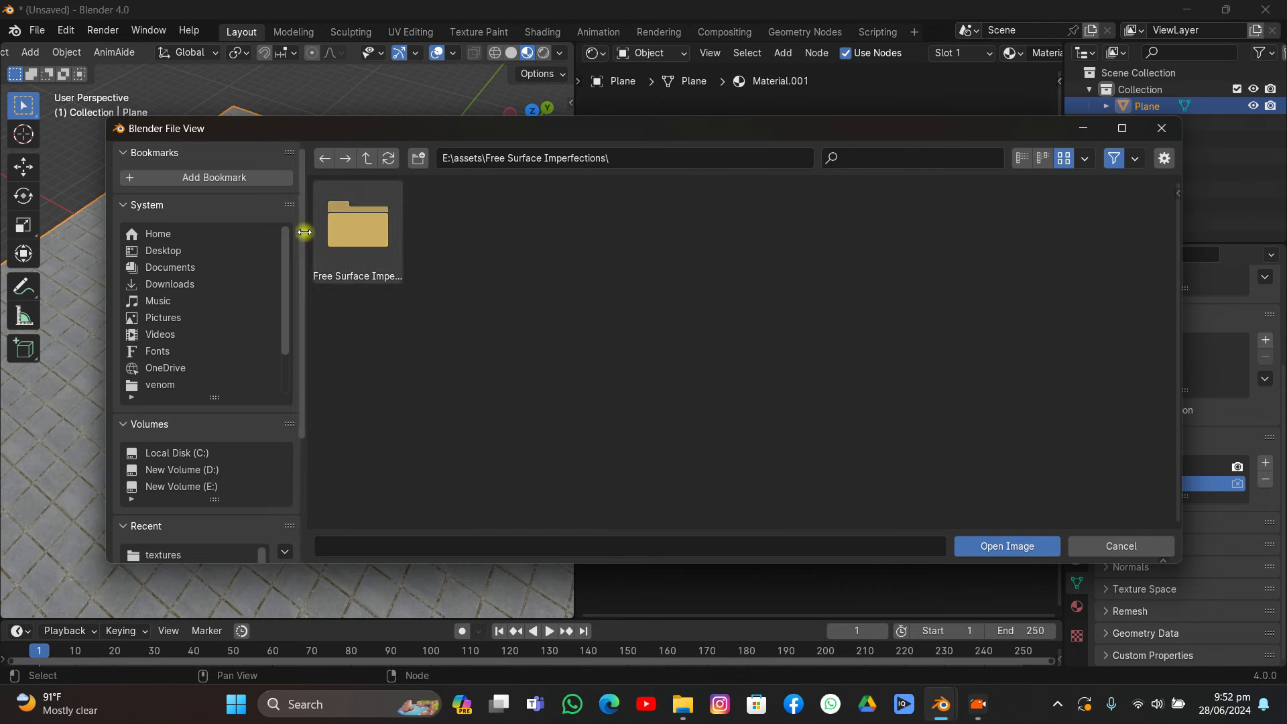
click(401, 244)
scroll(934, 345, down, 3)
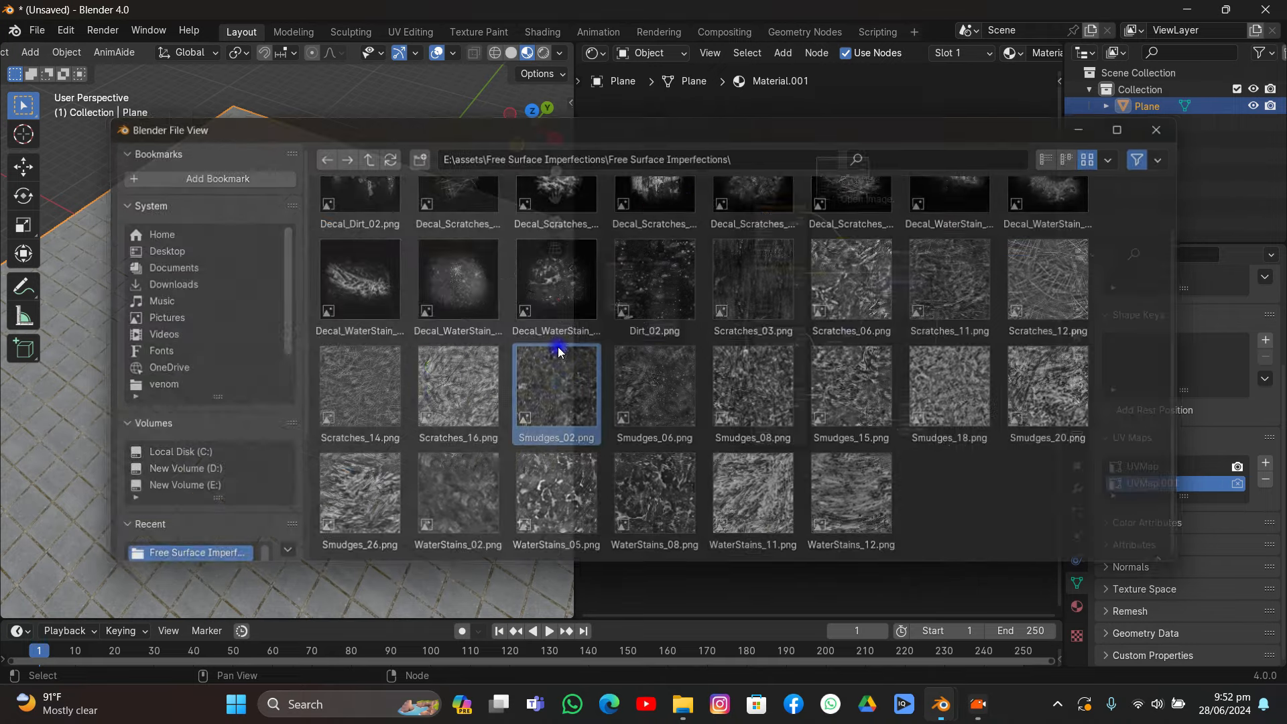
double_click(563, 350)
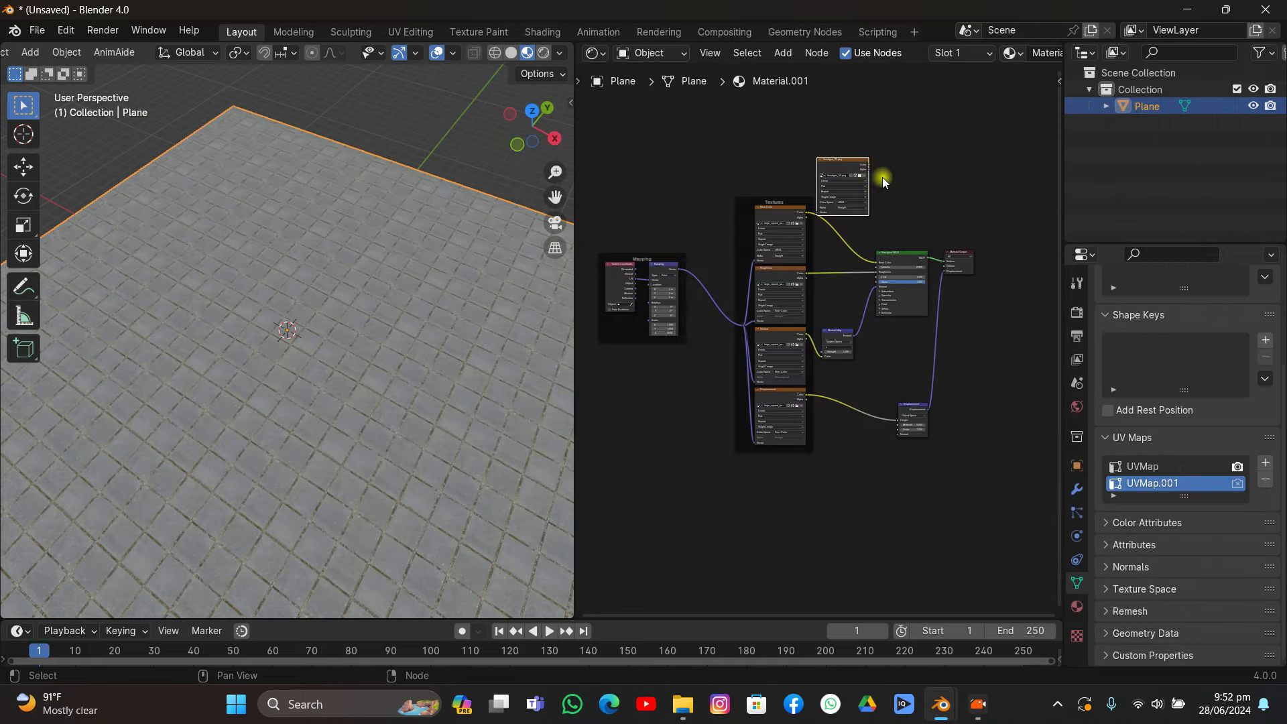
- Connect the Smudges_02.png texture's Color output to the Principled BSDF's Roughness input in place of the original roughness texture
click(775, 128)
scroll(795, 288, up, 5)
mouse_move(795, 180)
middle_down()
mouse_move(796, 287)
mouse_move(690, 235)
middle_up()
drag(692, 169, 801, 373)
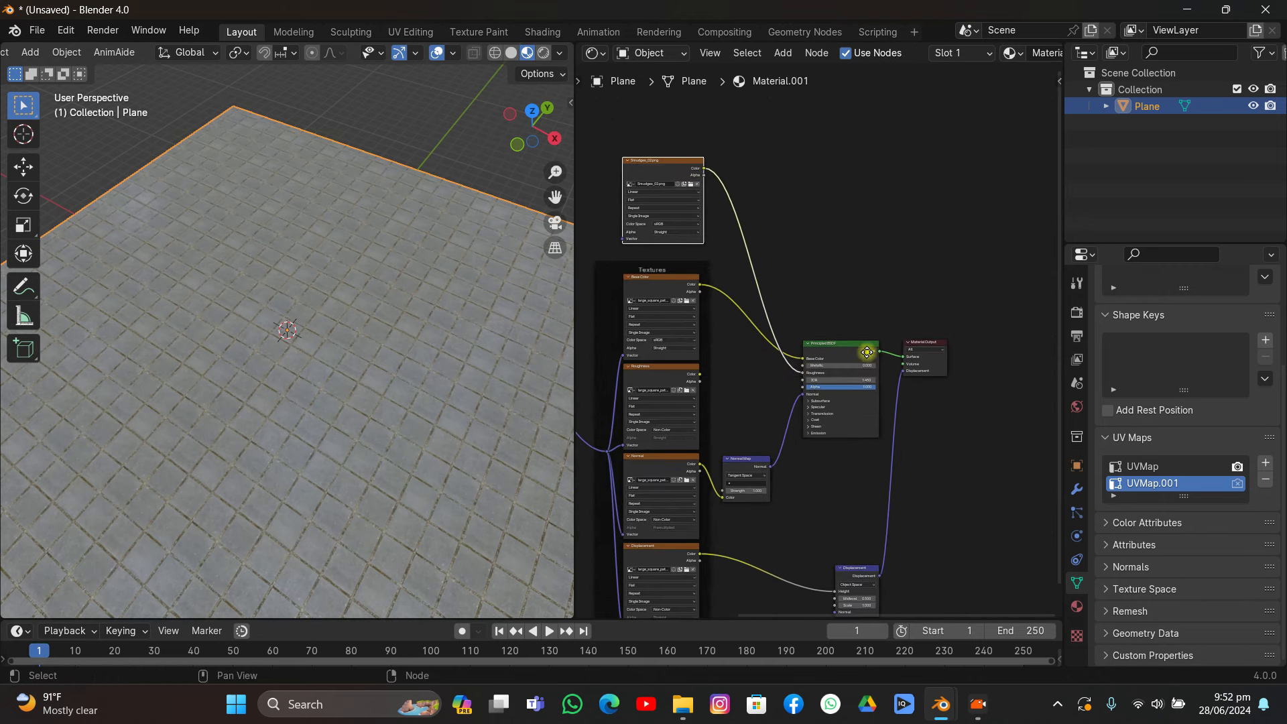
middle_drag(867, 352, 1055, 397)
mouse_move(415, 335)
middle_down()
mouse_move(458, 228)
mouse_move(374, 319)
mouse_move(409, 316)
middle_up()
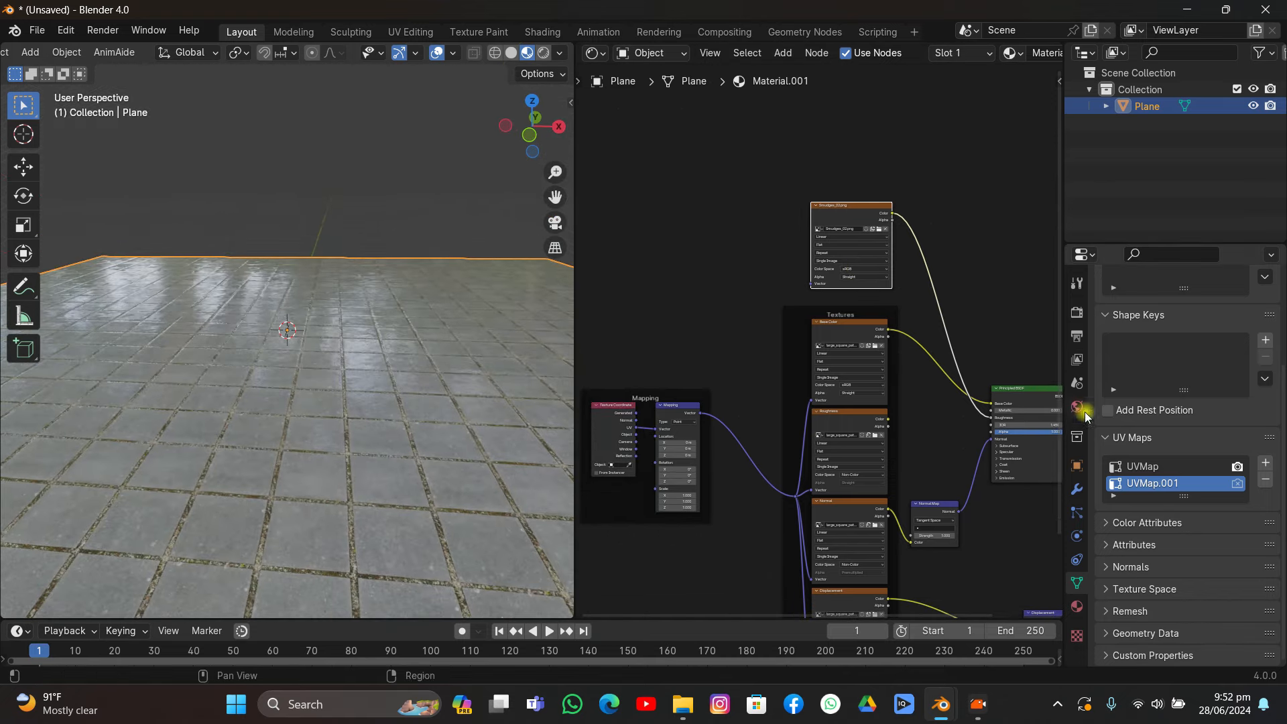
- Shift the Textures frame slightly away from the shader node and change the node area to the UV Editor
click(1142, 470)
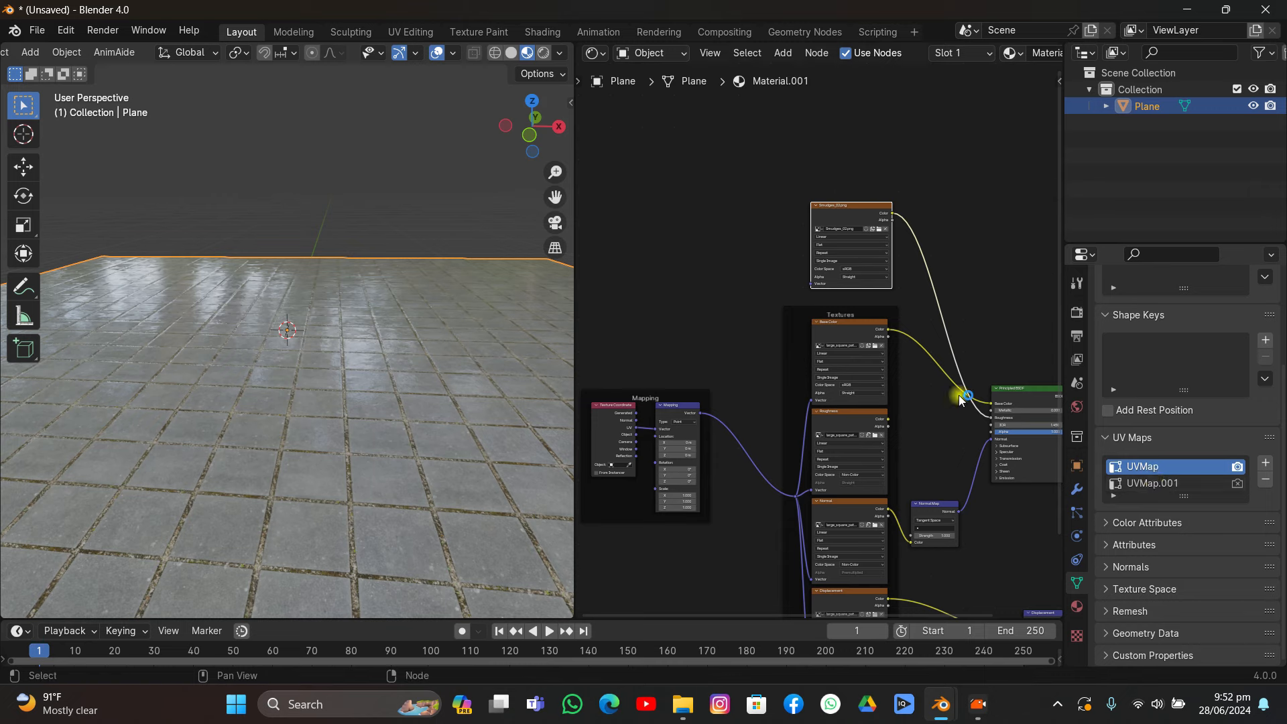
drag(821, 312, 806, 313)
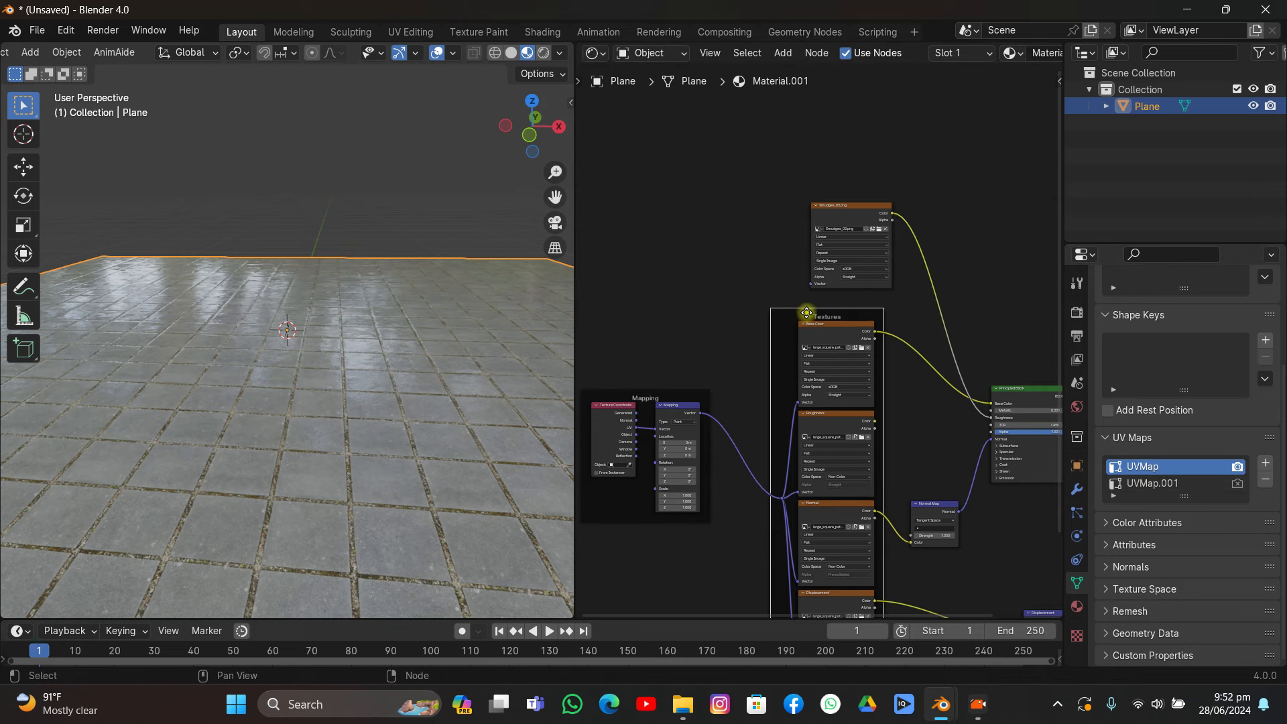
click(595, 53)
click(654, 115)
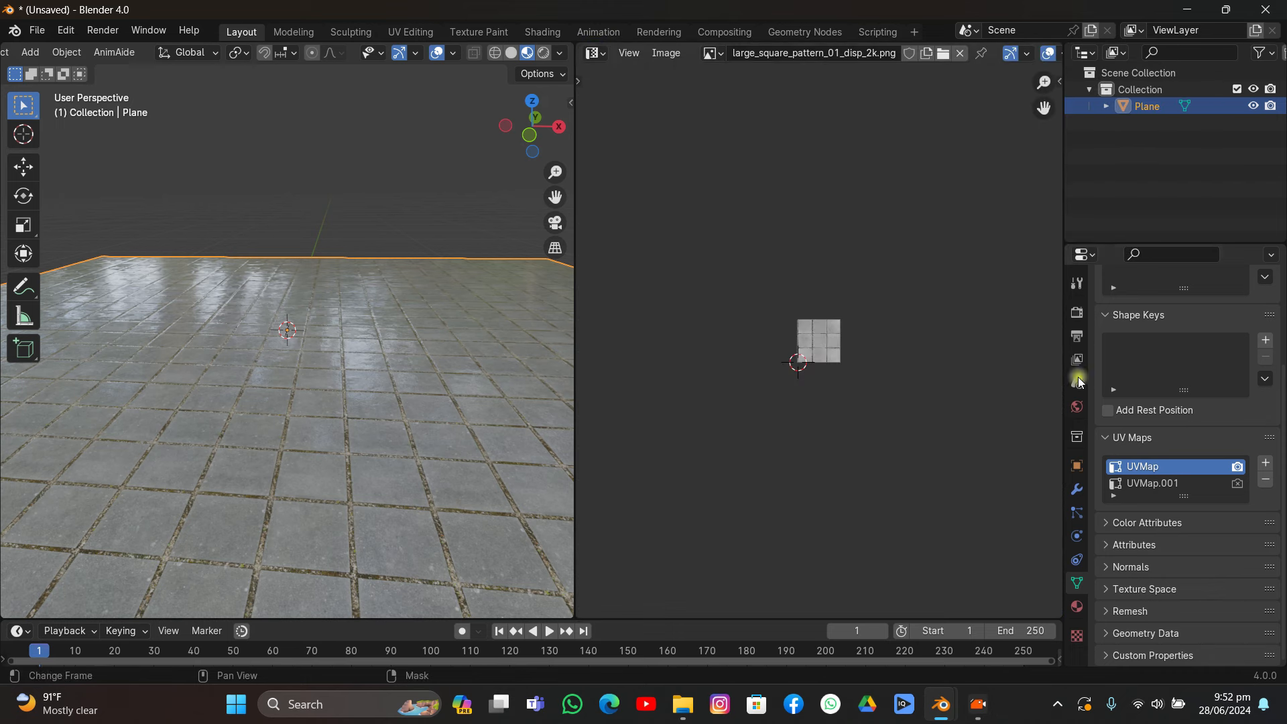
- Make UVMap.001 the active UV map and unwrap the plane onto it with Cube Projection, ending in Object Mode
click(1193, 483)
key(Tab)
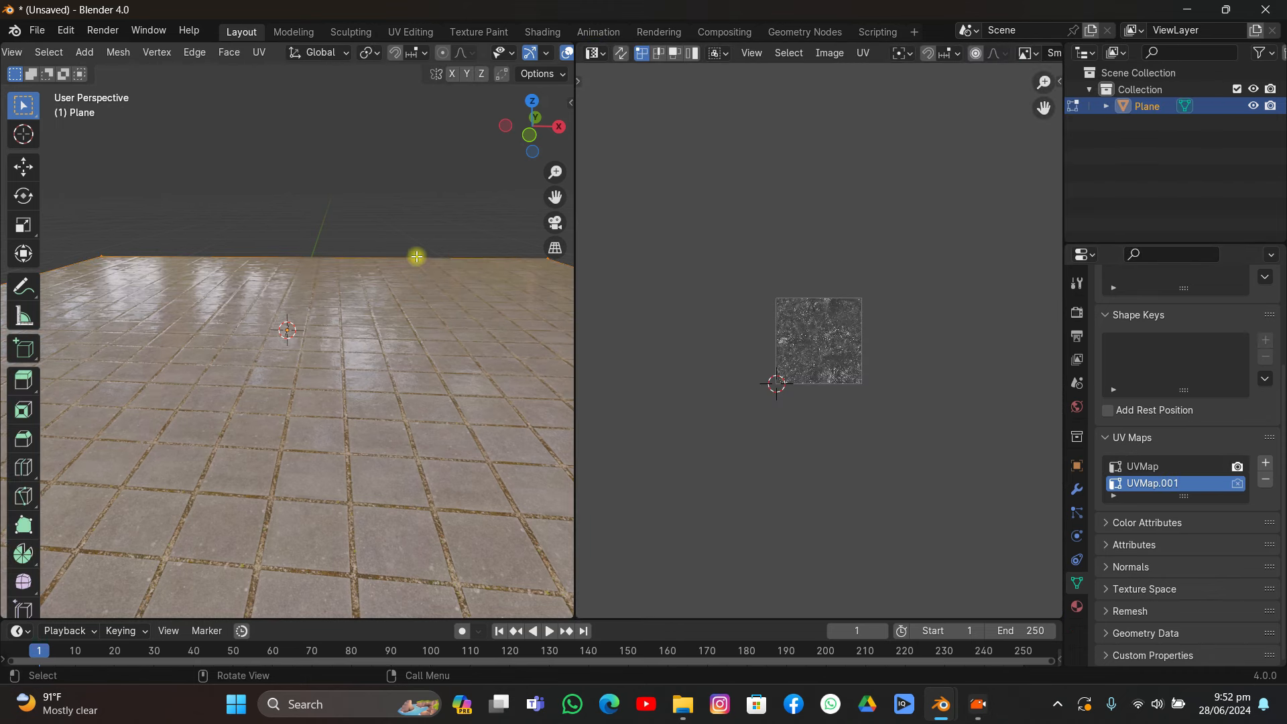
key(u)
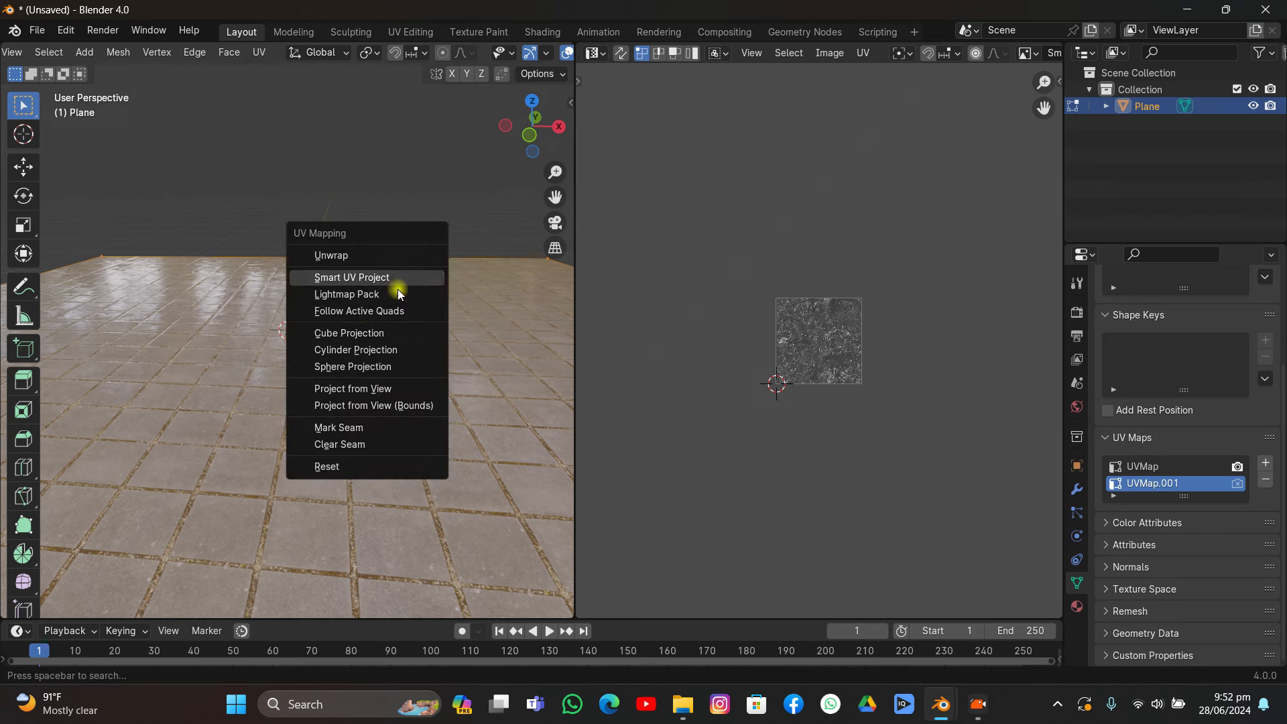
click(368, 333)
key(a)
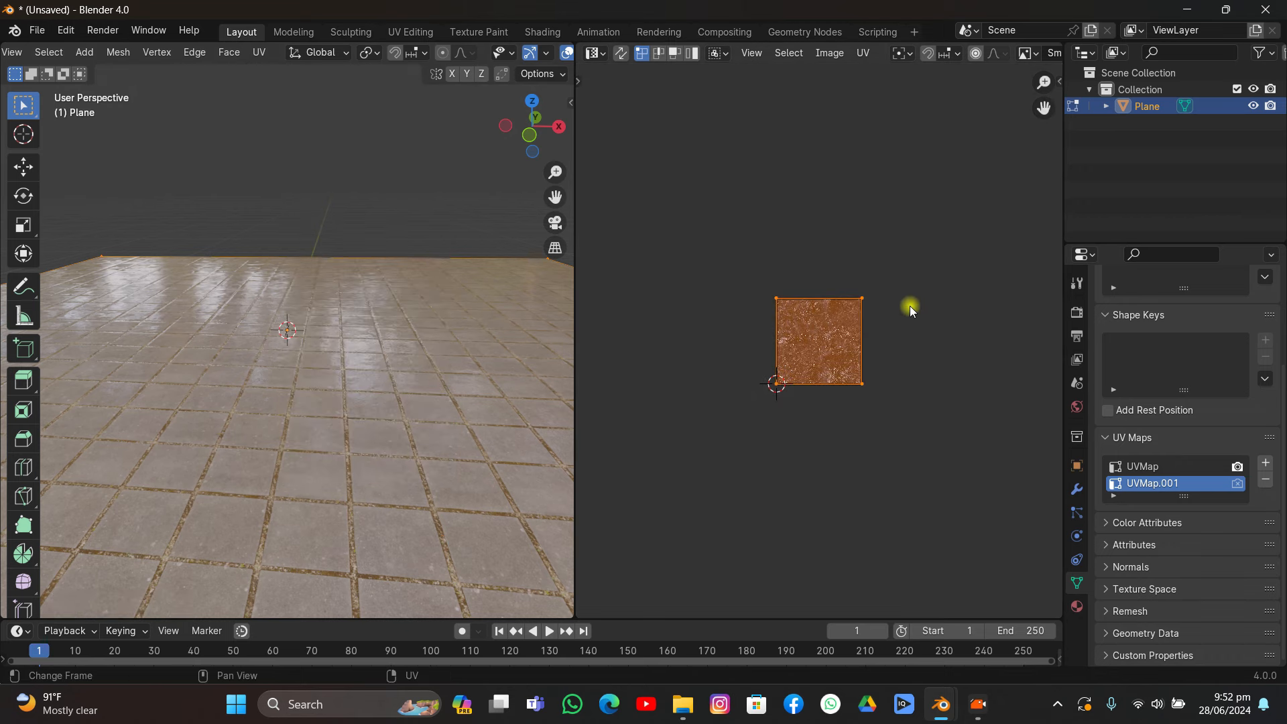
key(Tab)
- Return the UV area to the Shader Editor and place a new UV Map node before the Smudges_02.png texture
click(595, 53)
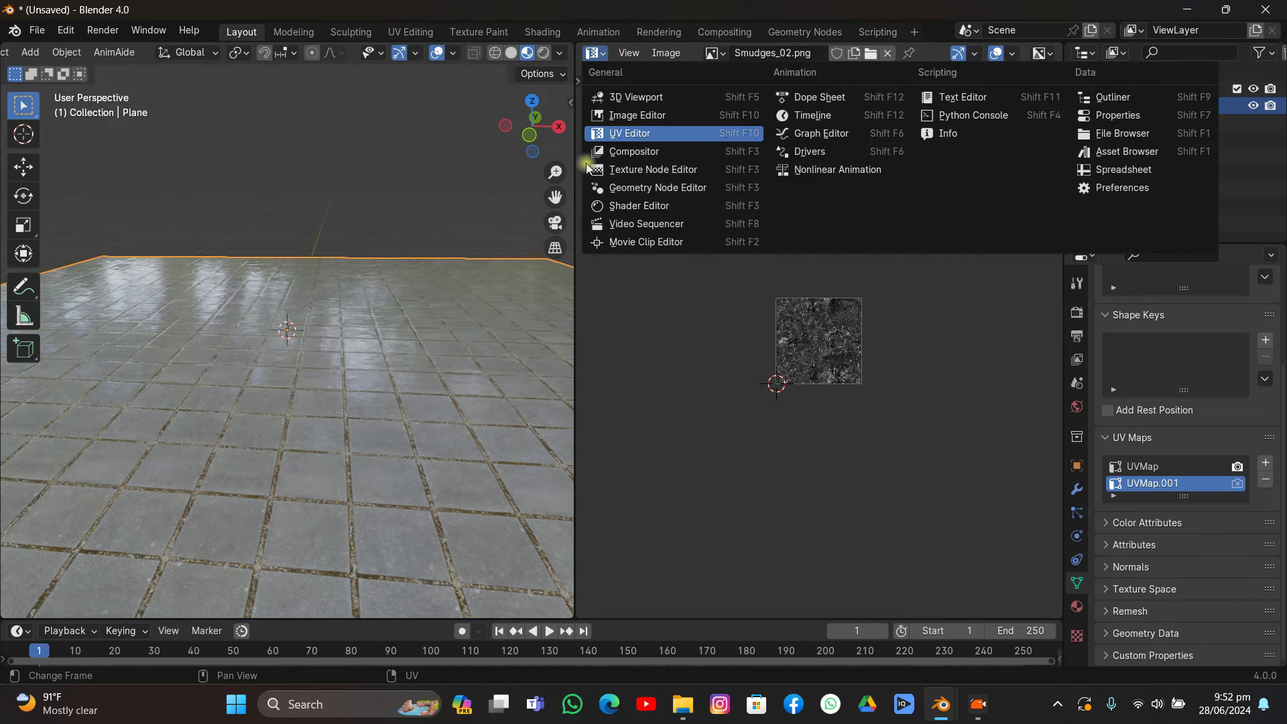
click(623, 275)
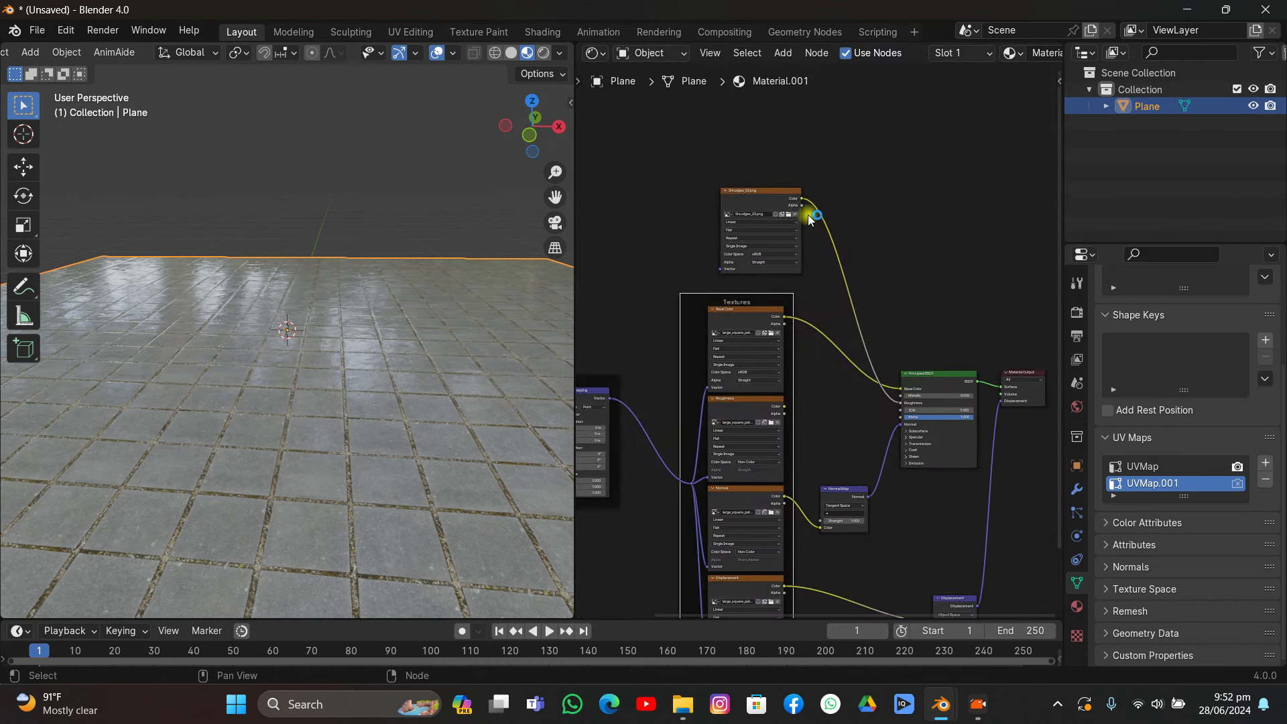
key(shift+a)
text(u)
click(856, 246)
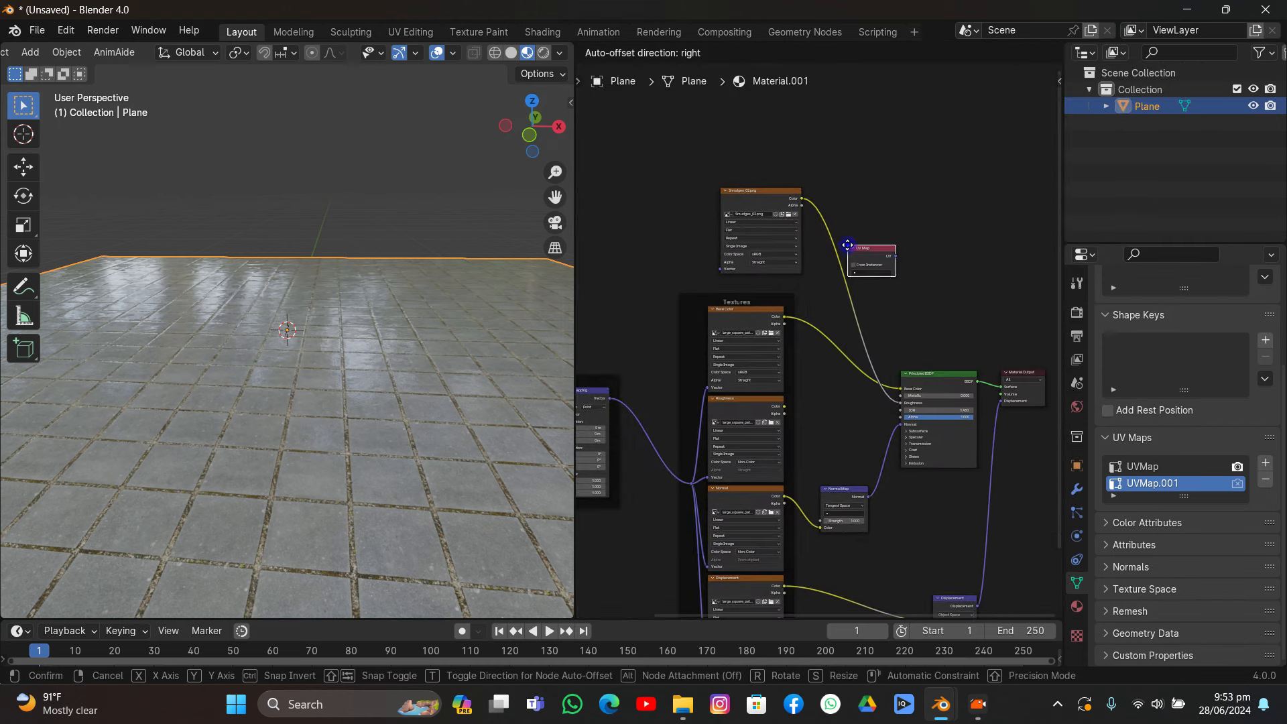
click(667, 231)
- Set the UV Map node to UVMap.001 and connect its UV output to the Smudges_02.png texture's Vector input
click(684, 252)
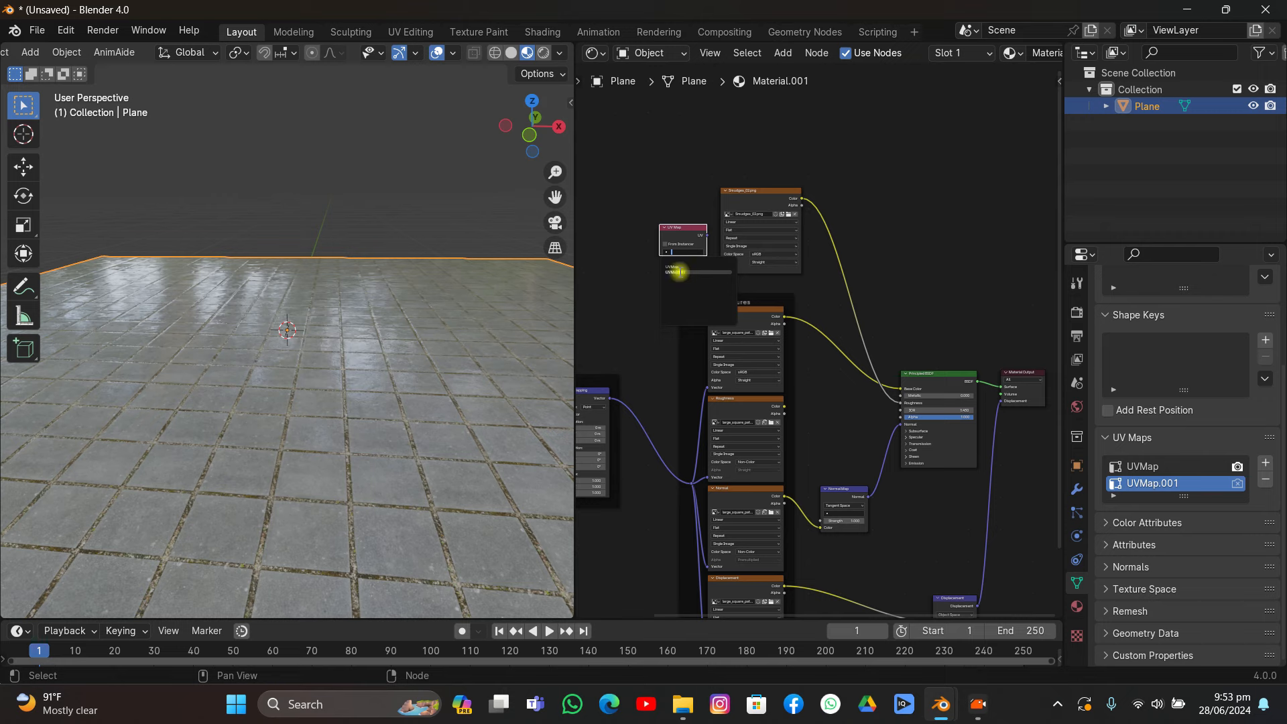
click(685, 275)
scroll(690, 275, up, 5)
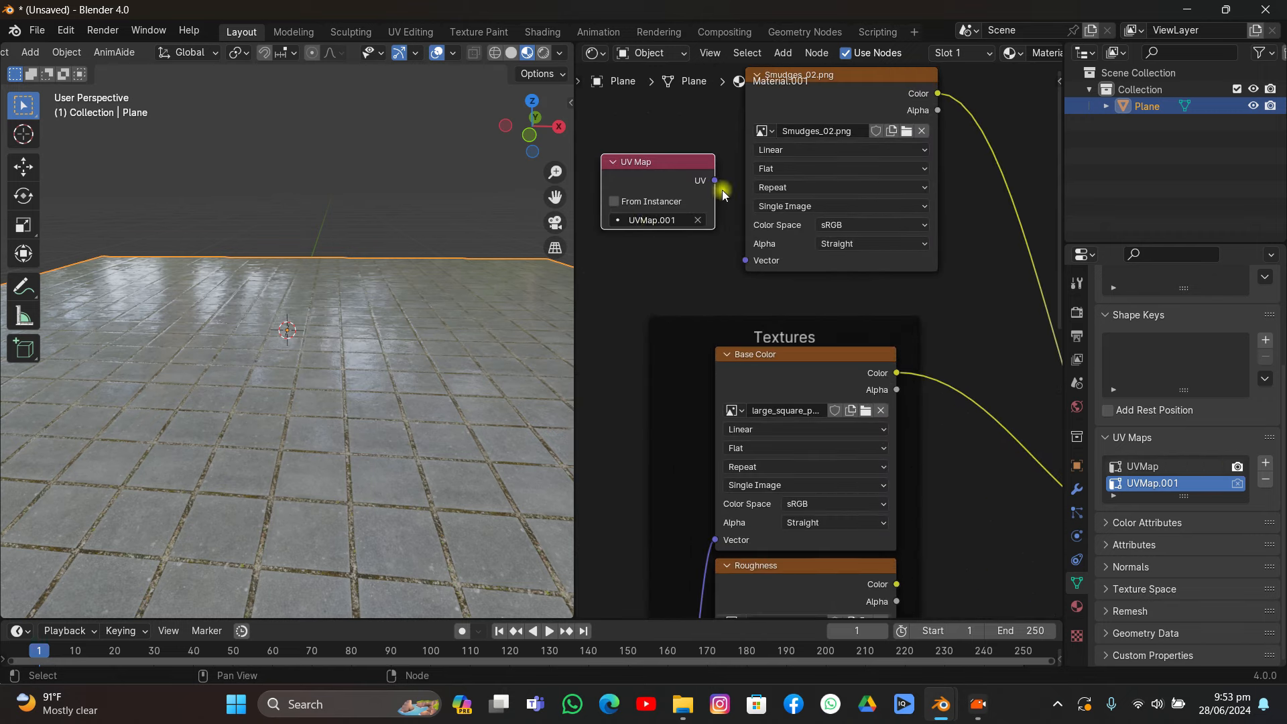
drag(714, 181, 764, 258)
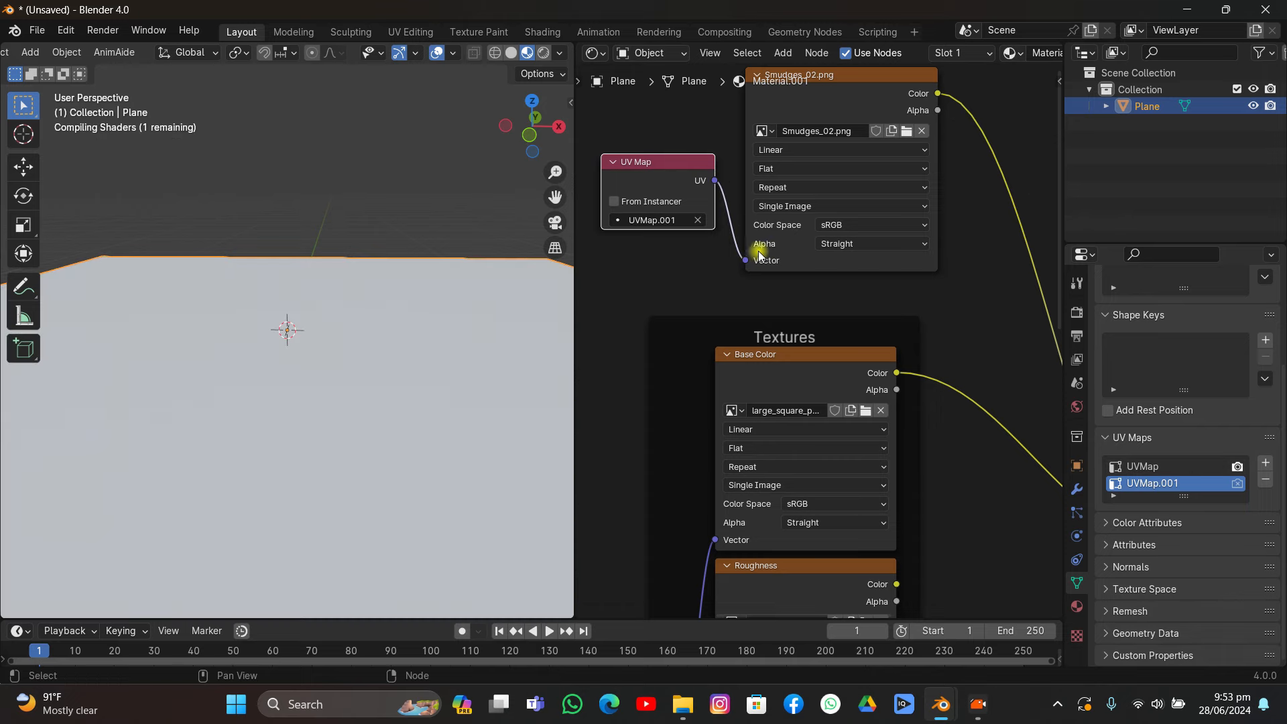
middle_drag(377, 259, 338, 248)
- Scale the plane's UVMap.001 layout up by a factor of about 2.36 in the UV Editor
click(594, 54)
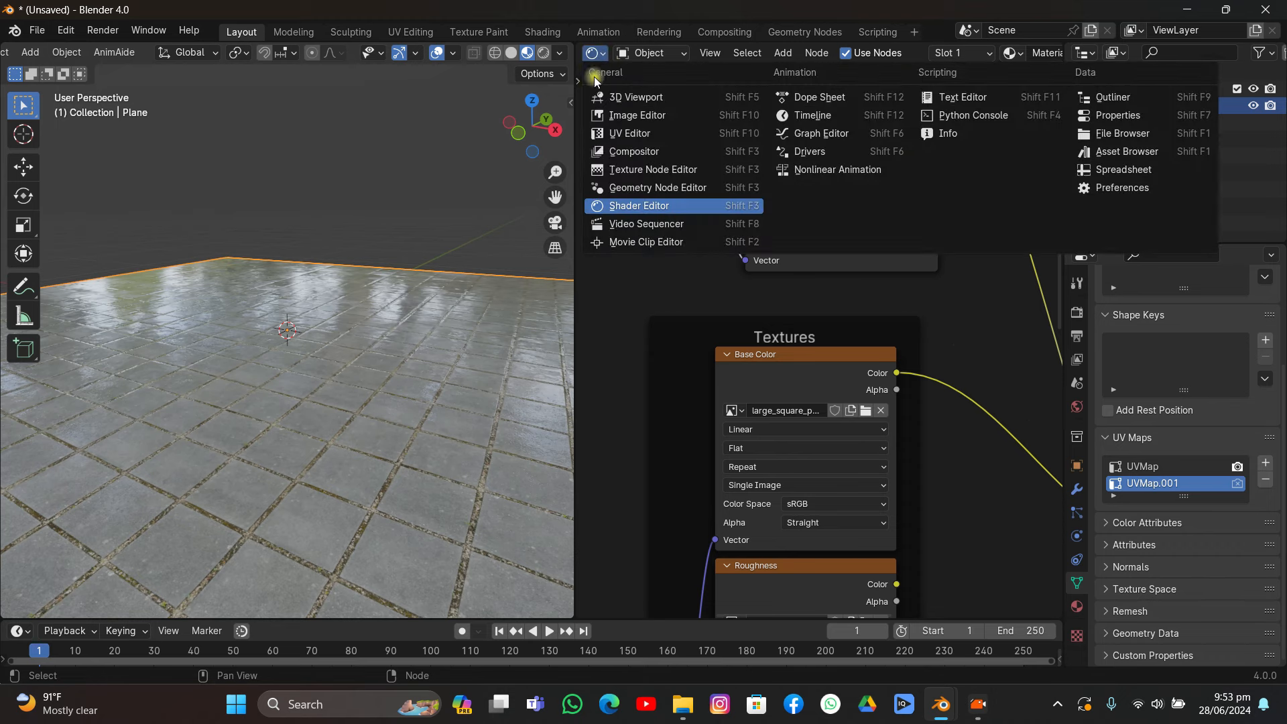
click(633, 127)
key(Tab)
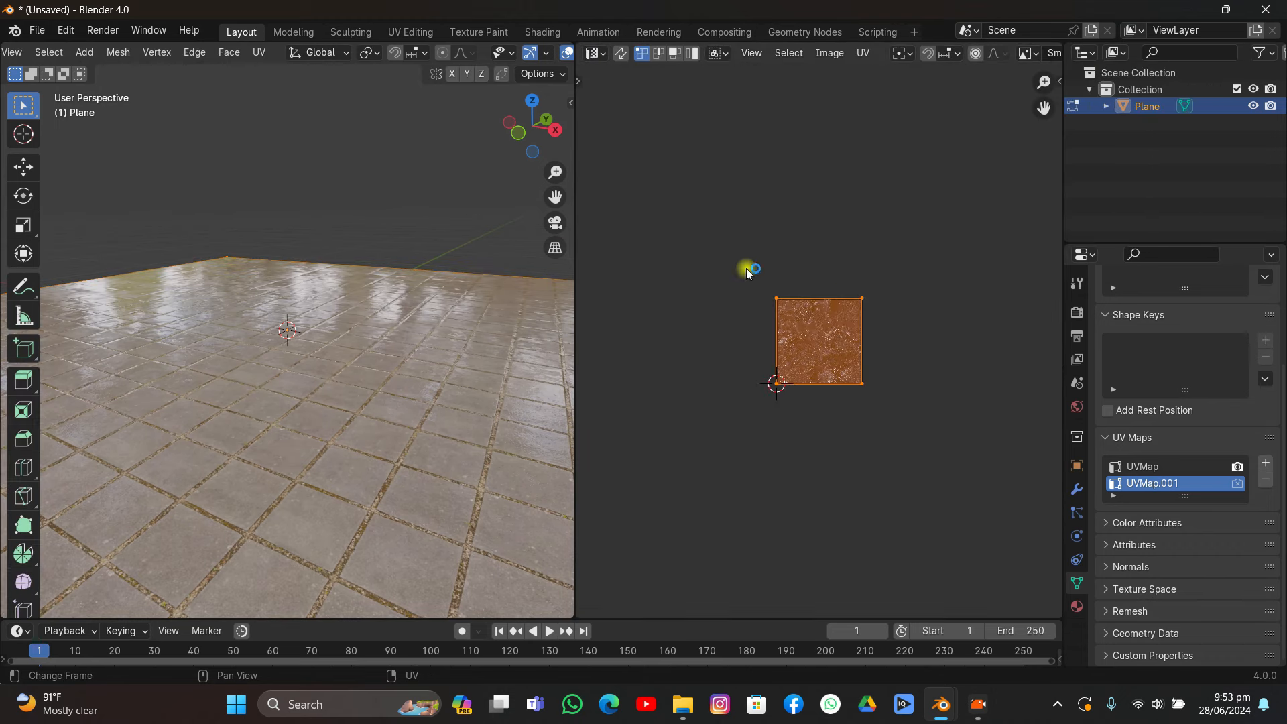
key(s)
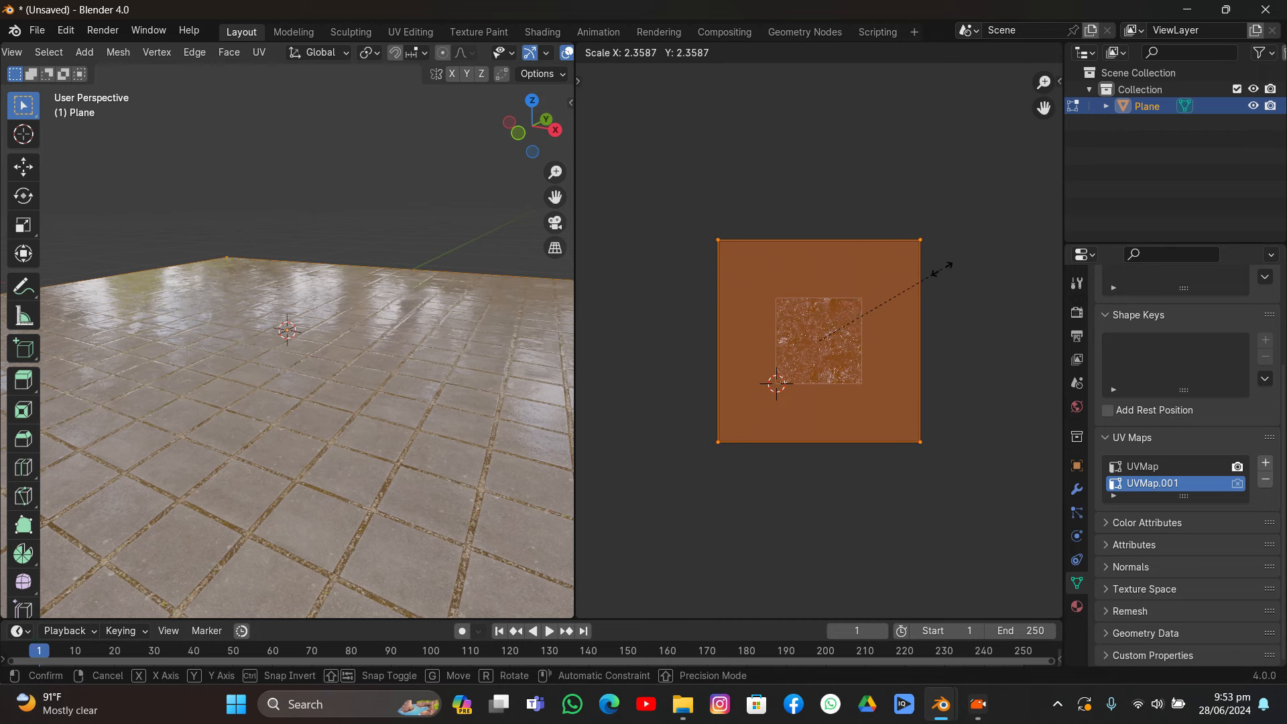
click(941, 271)
- Insert a Color Ramp node between the Smudges_02.png texture's Color output and the Principled BSDF's Roughness input
click(595, 53)
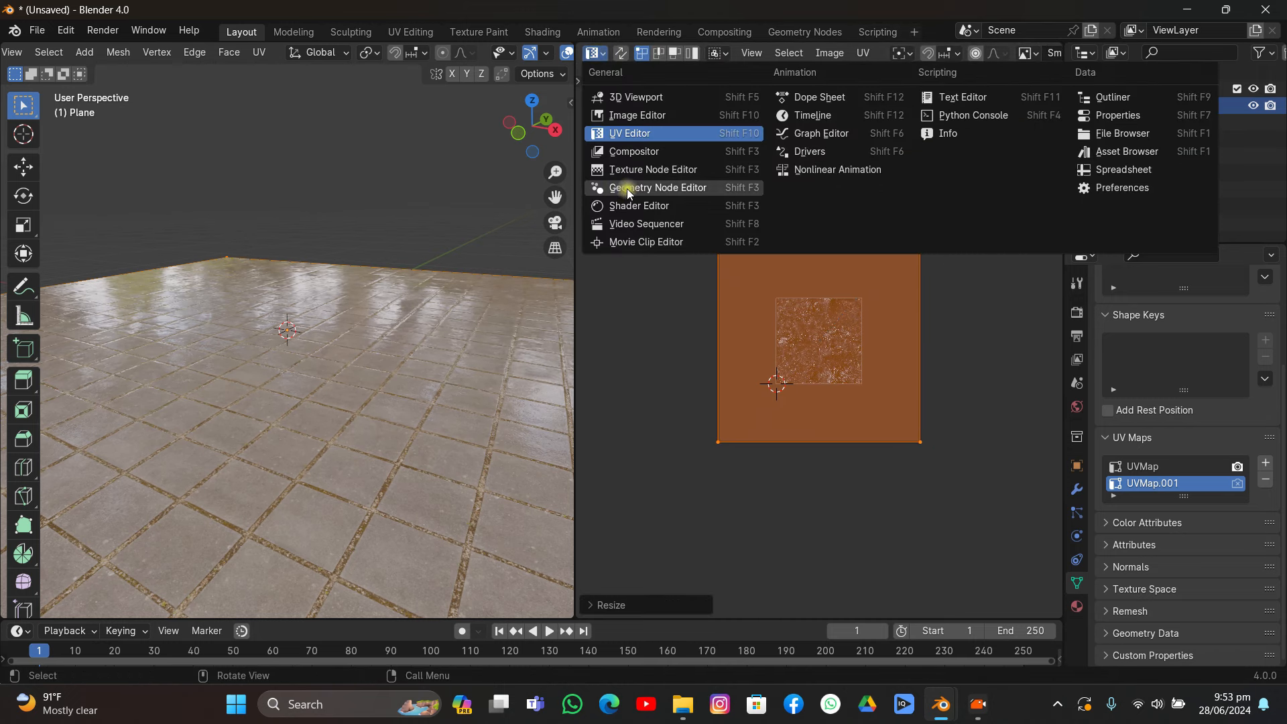
click(625, 207)
scroll(782, 234, down, 6)
middle_drag(936, 235, 808, 246)
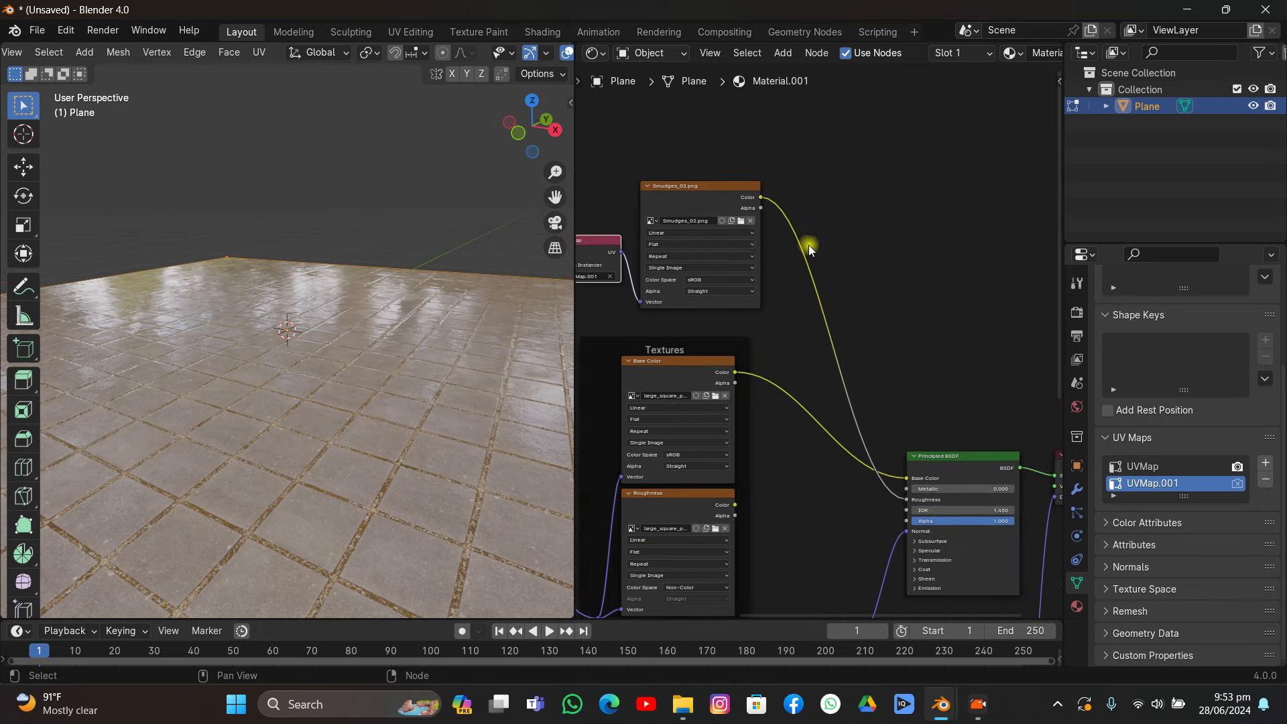
key(shift+a)
text(col)
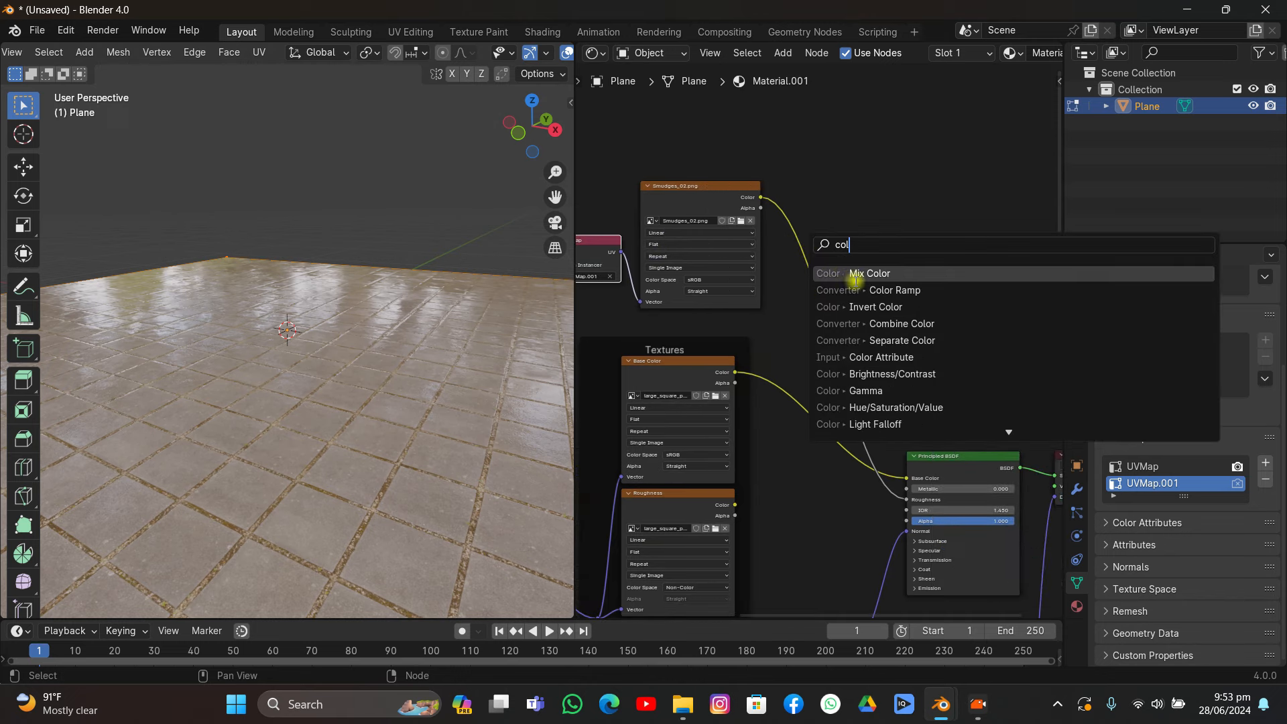
key(Return)
click(797, 213)
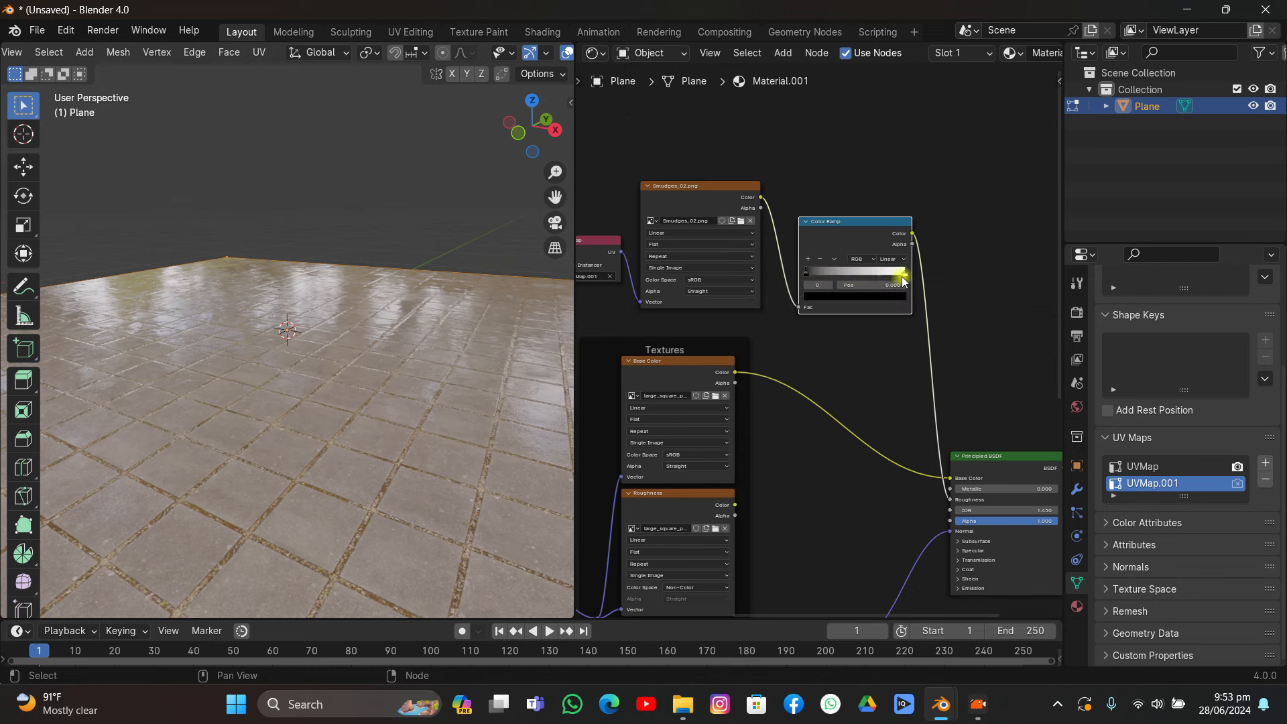
- Move the Color Ramp's white stop close to the black stop and return the plane to Object Mode
drag(906, 277, 831, 295)
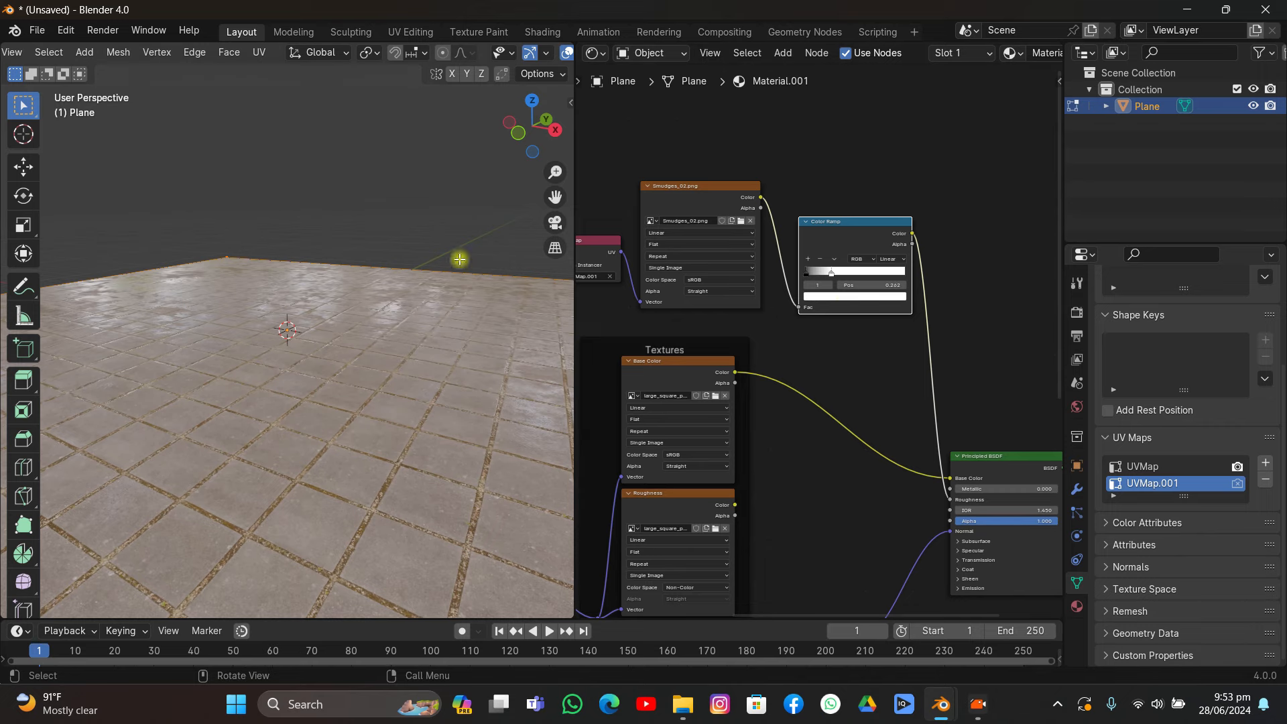
middle_drag(460, 259, 480, 221)
key(Tab)
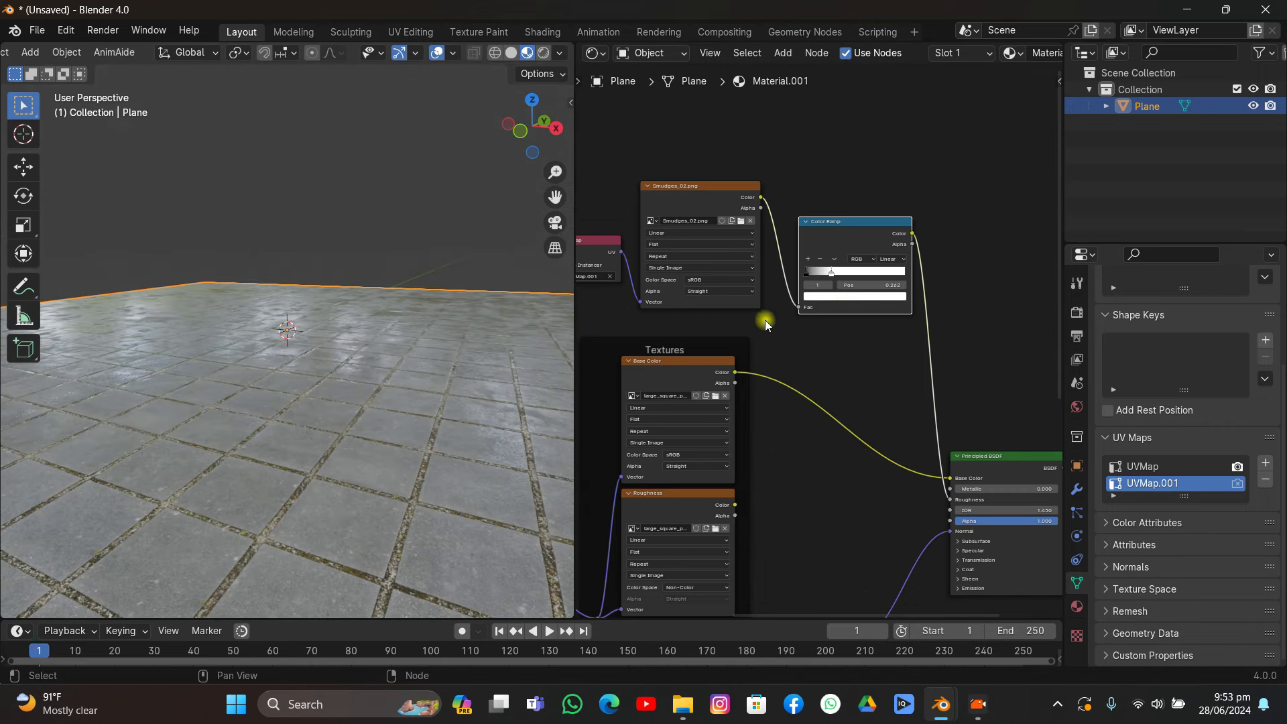
- Readjust the Color Ramp's white stop, placing it at a position of about 0.83
drag(829, 274, 816, 275)
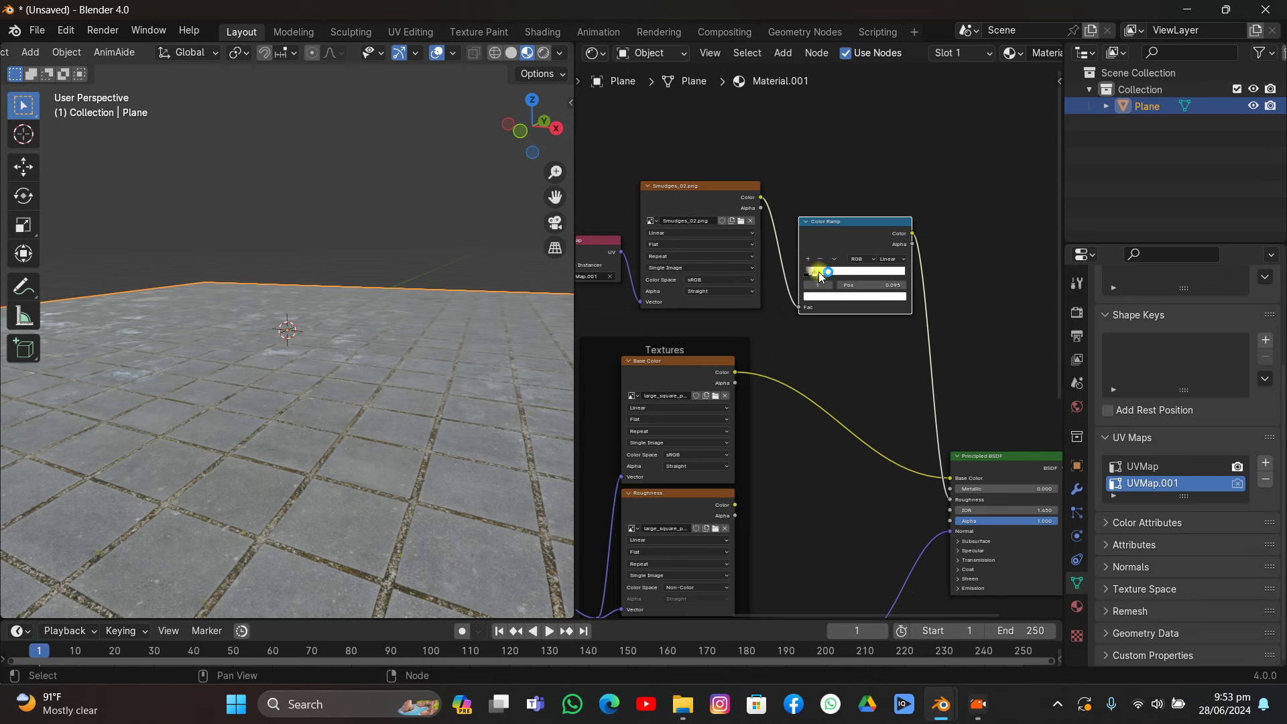
drag(818, 275, 894, 316)
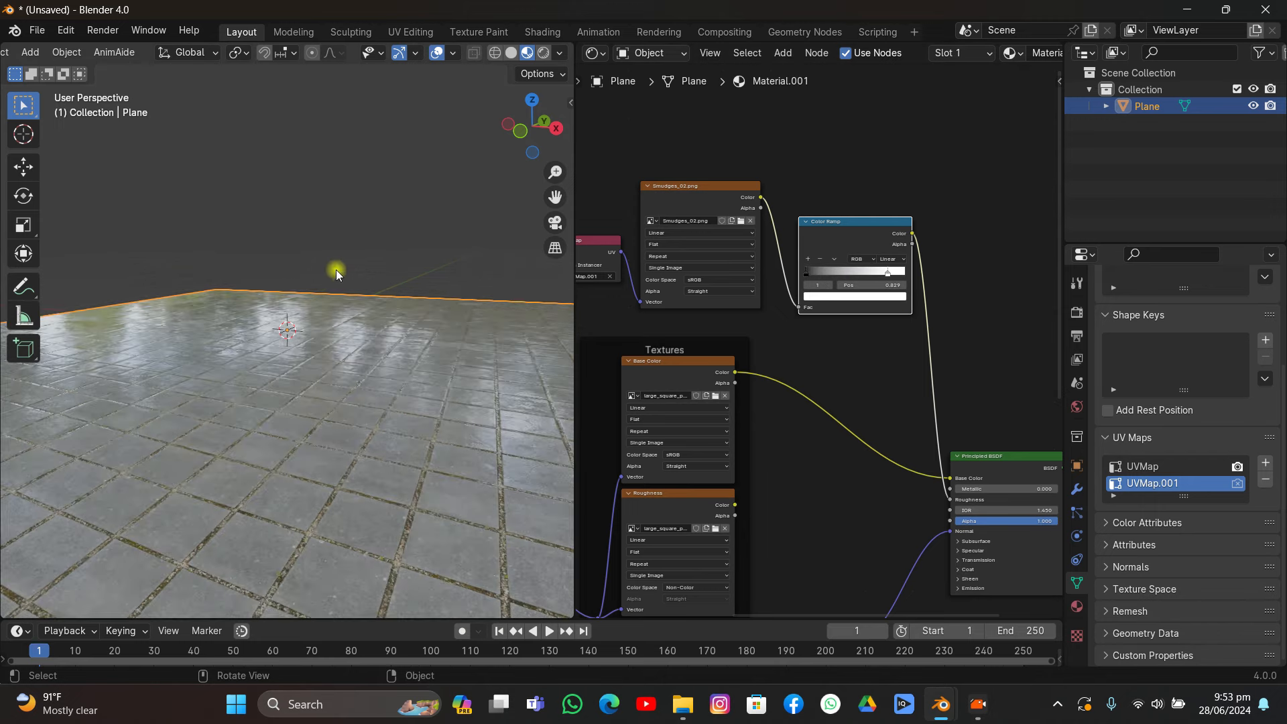
middle_drag(336, 270, 297, 336)
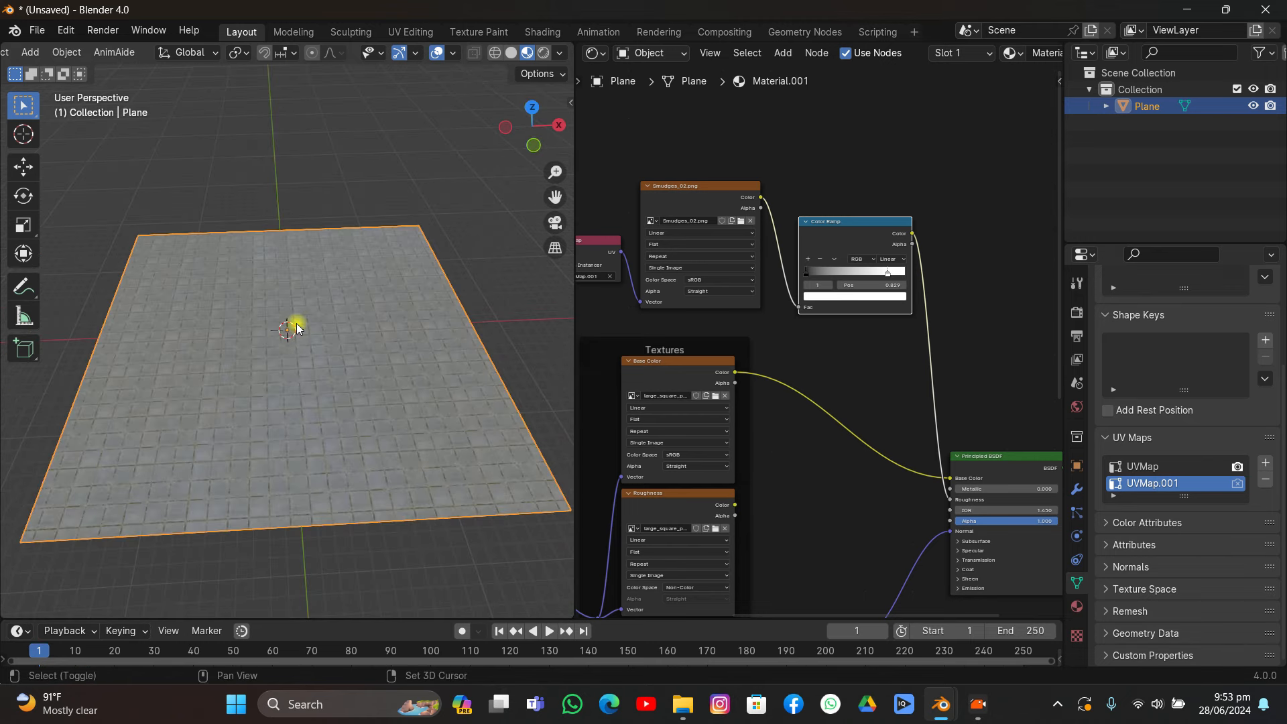
- Add a camera to the scene, look through it and enable the Camera to View lock
key(shift+a)
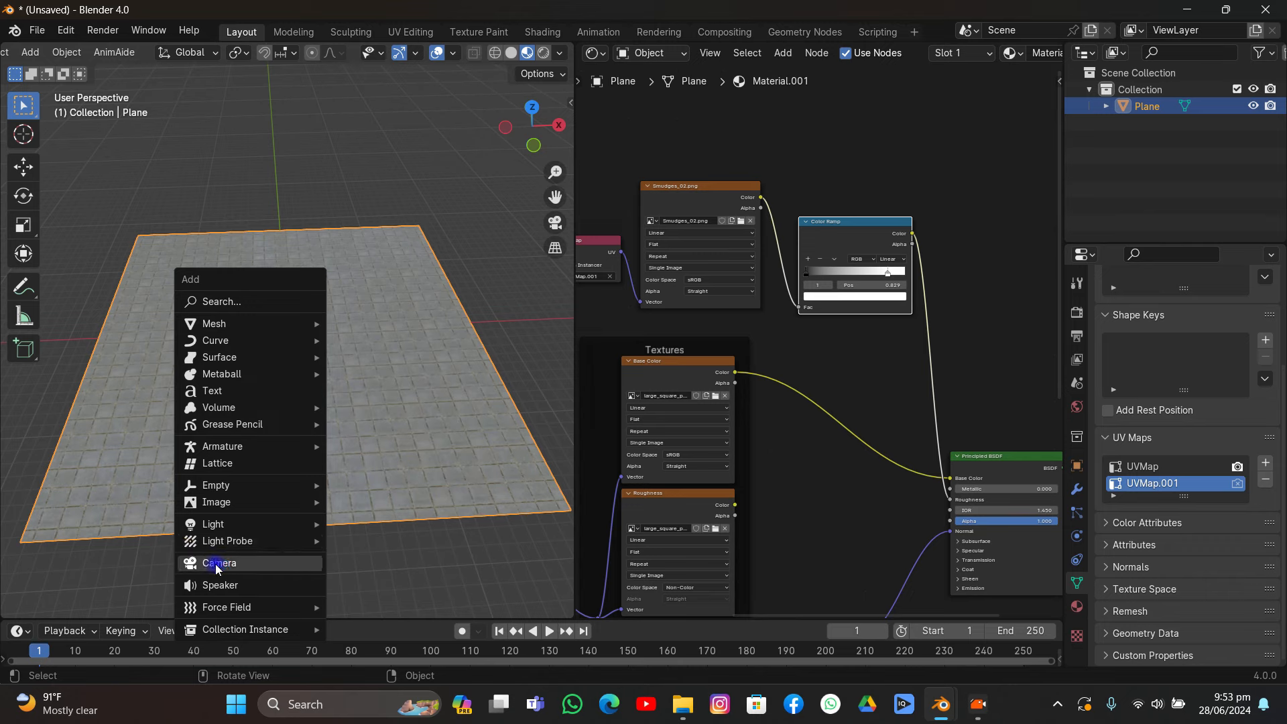
click(216, 564)
click(555, 222)
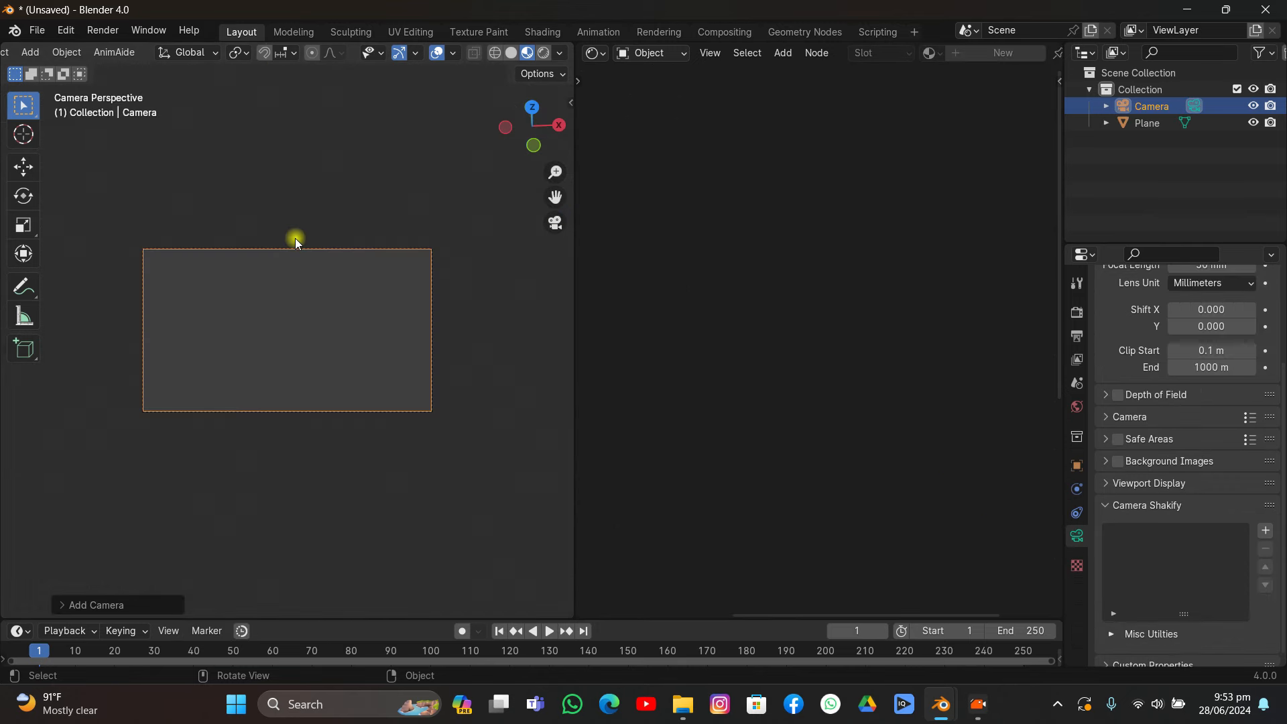
key(n)
click(564, 177)
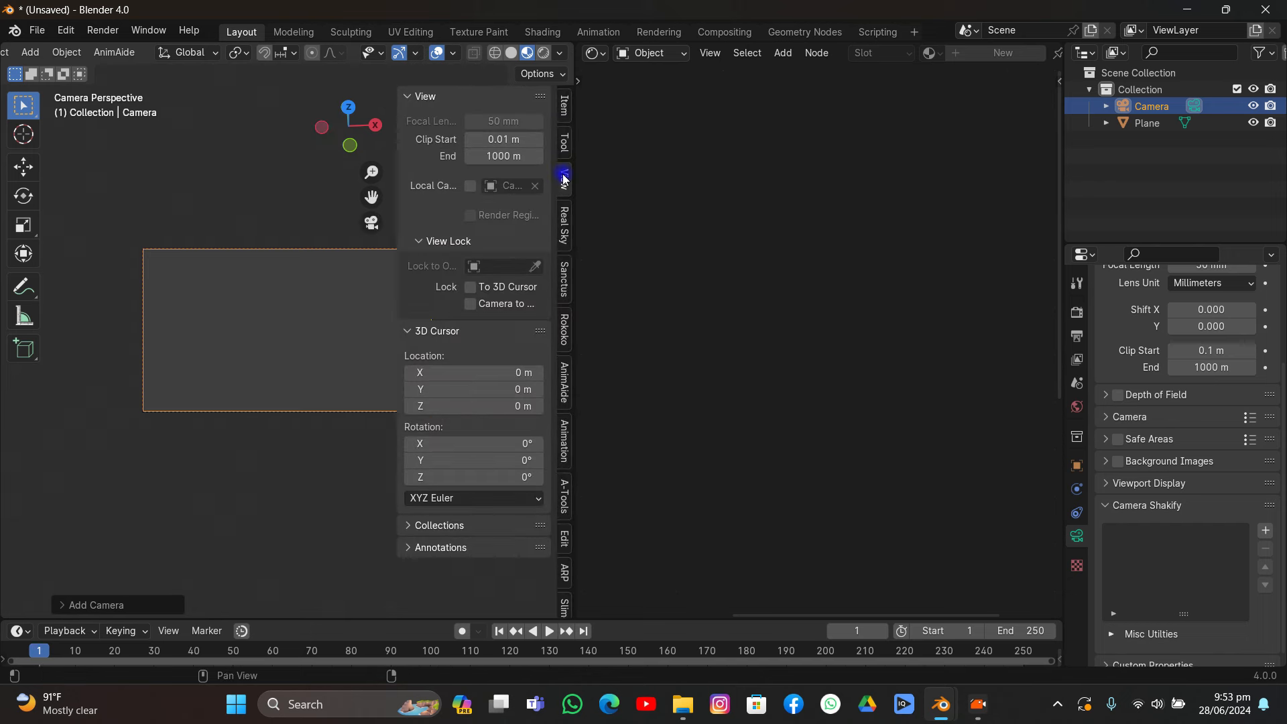
click(471, 303)
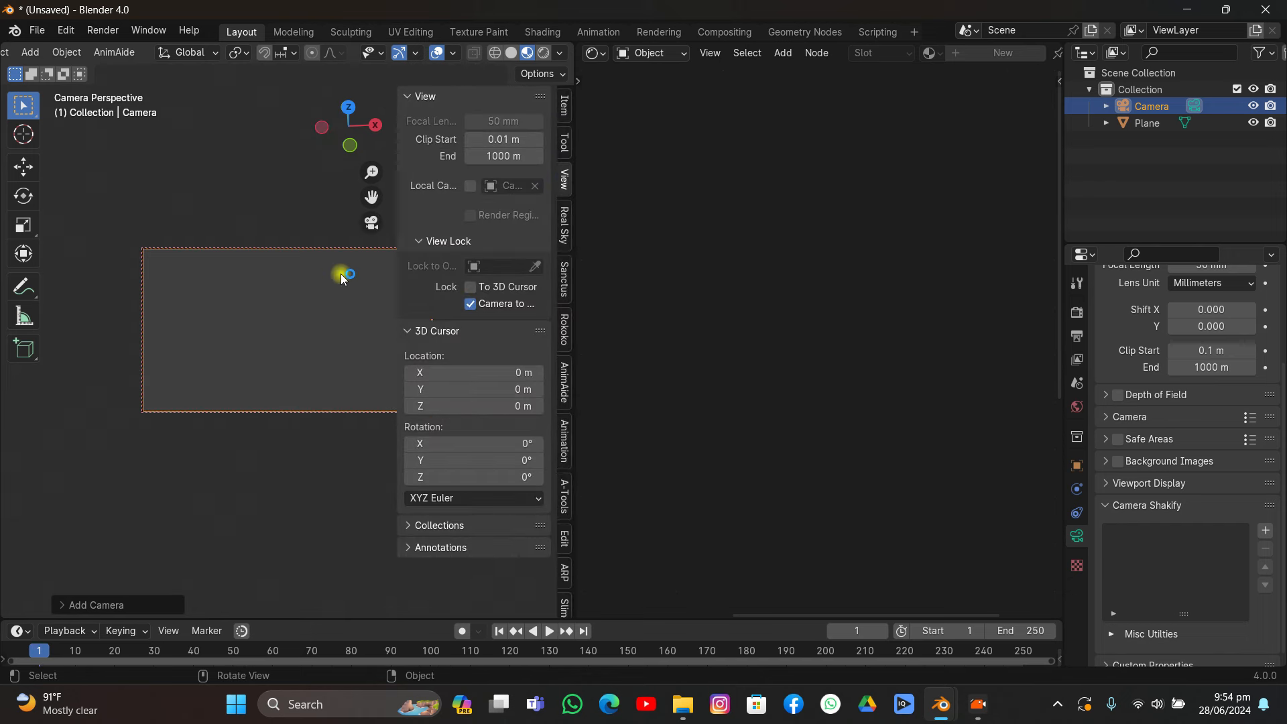
key(n)
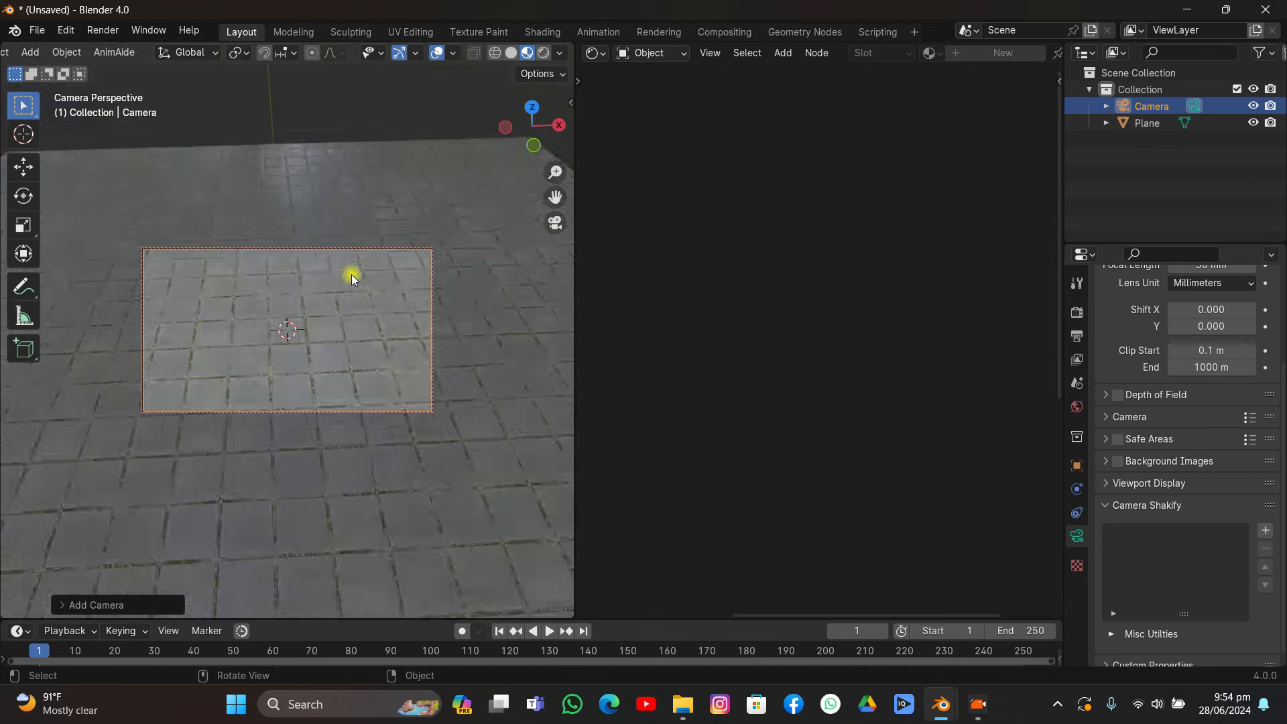
- Frame the tiled plane from a low angle through the camera and raise the focal length to about 140 mm
middle_drag(351, 275, 323, 233)
scroll(1157, 376, up, 5)
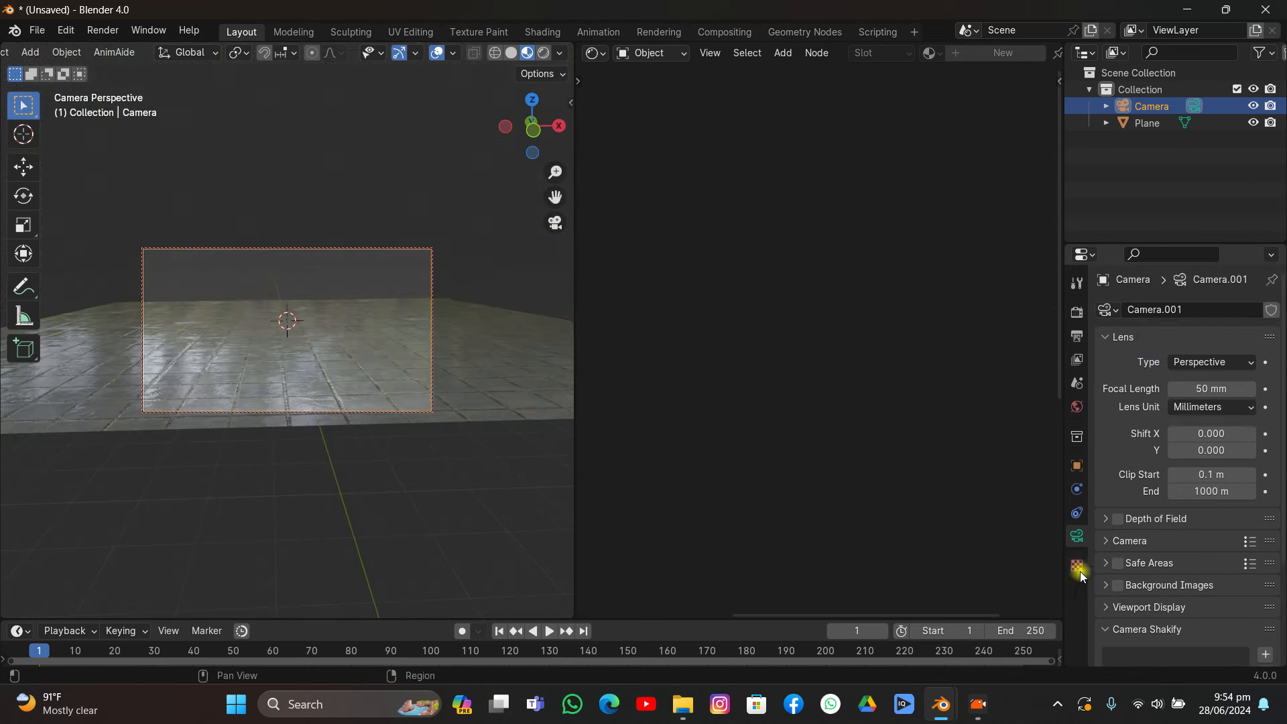
drag(1203, 388, 1263, 388)
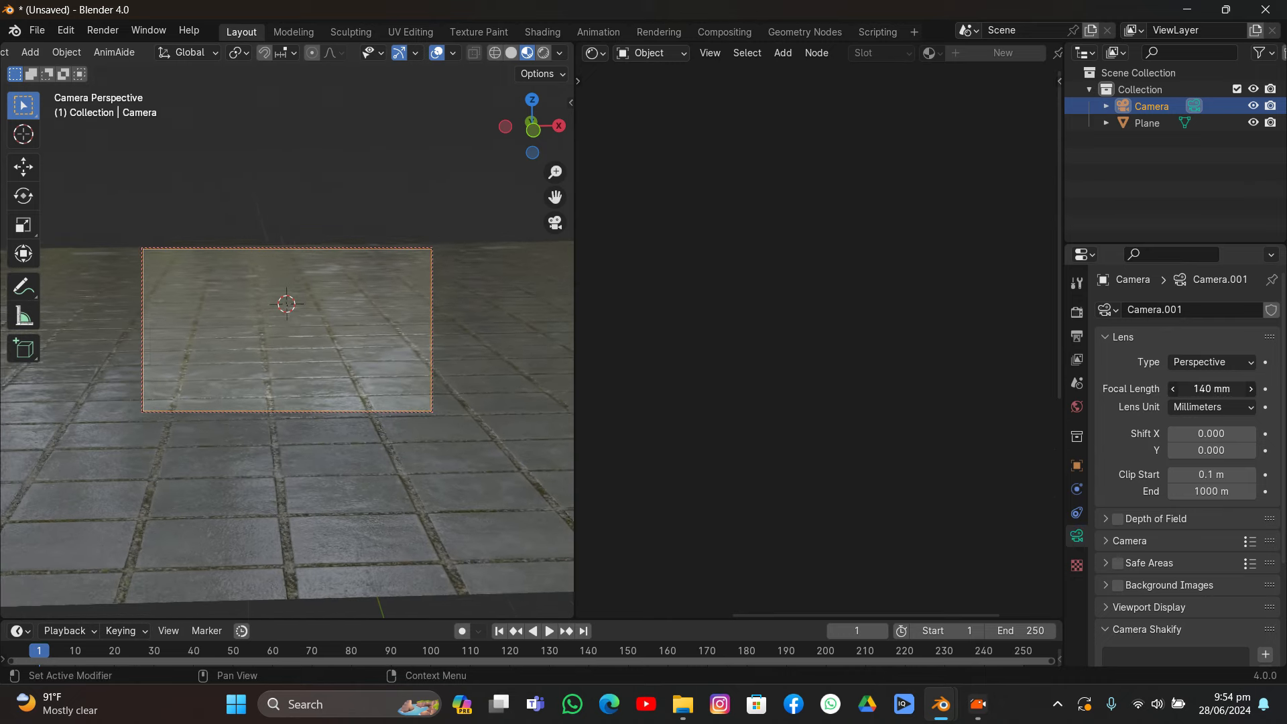
- Set the render resolution to a portrait format of 1080 px in X and 1920 px in Y
click(1076, 335)
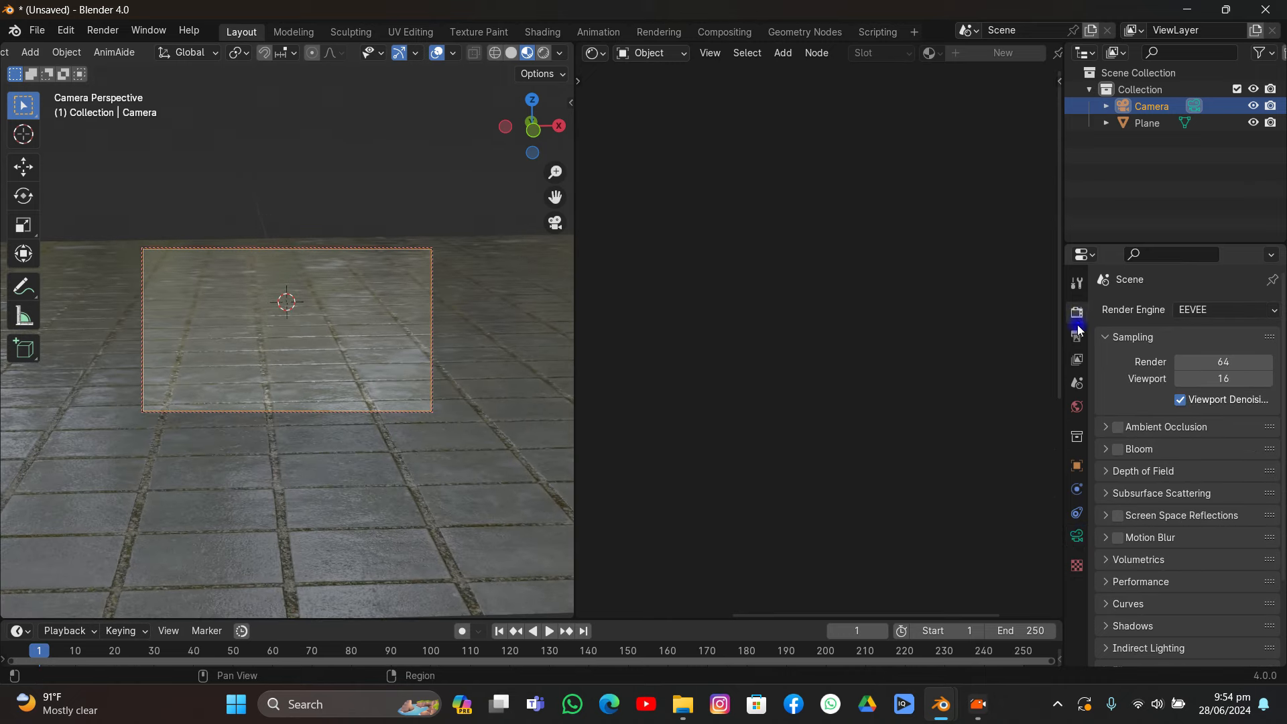
click(1217, 331)
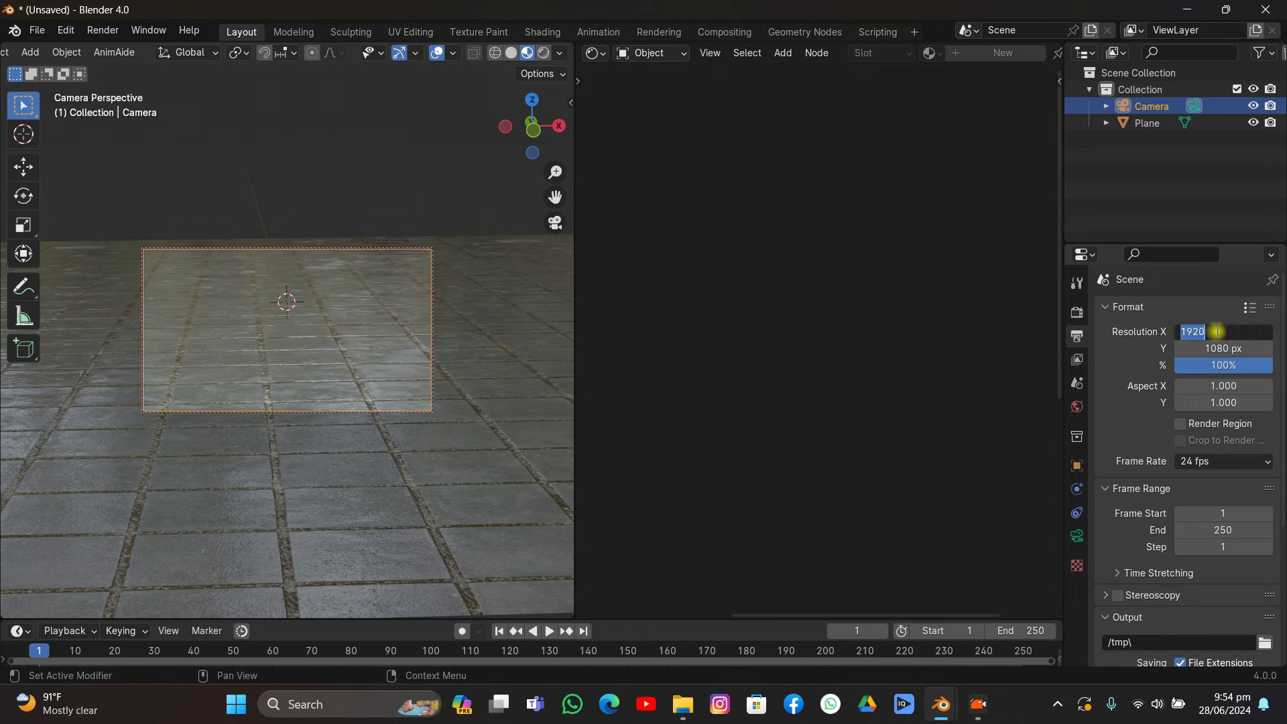
text(1080)
key(Return)
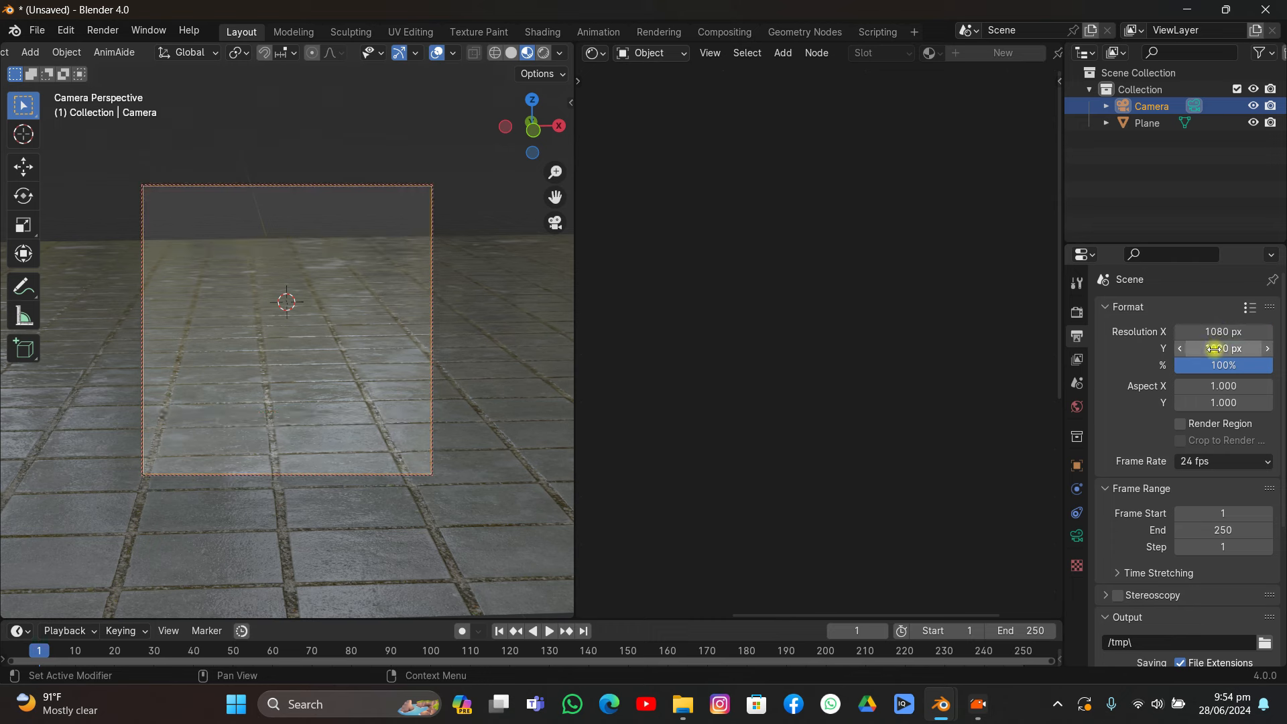
click(1216, 349)
text(1920)
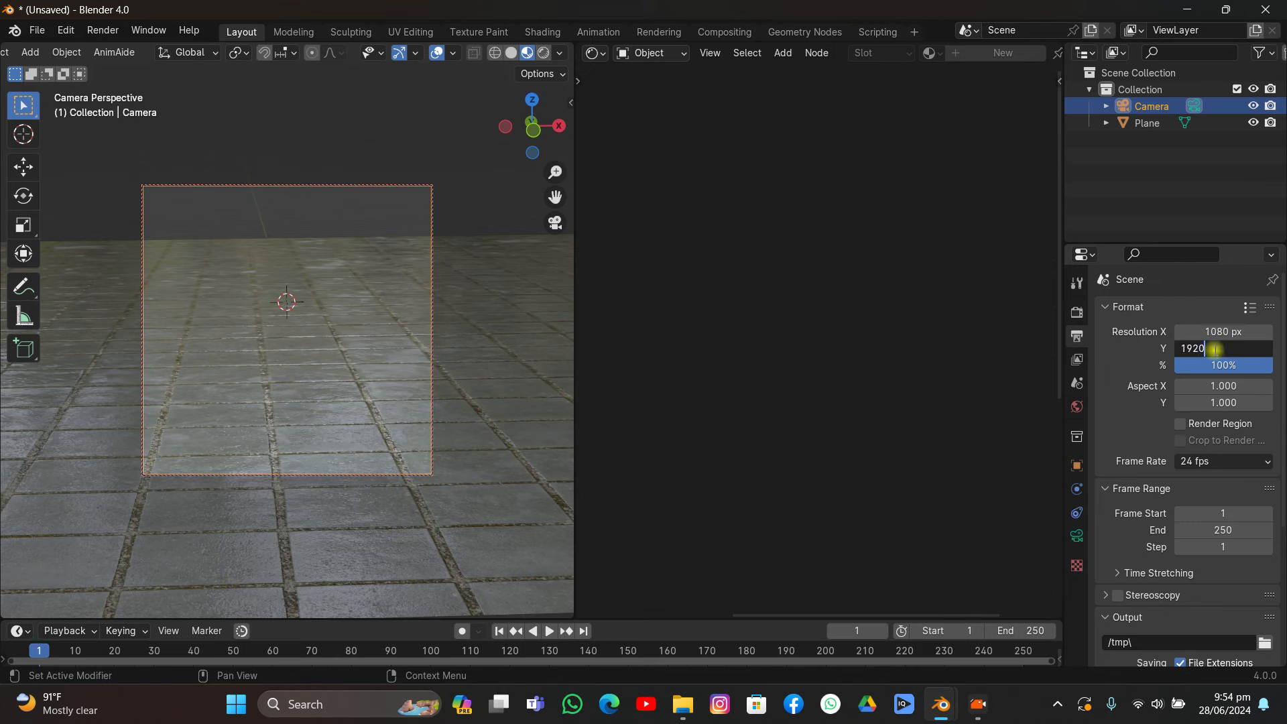
key(Return)
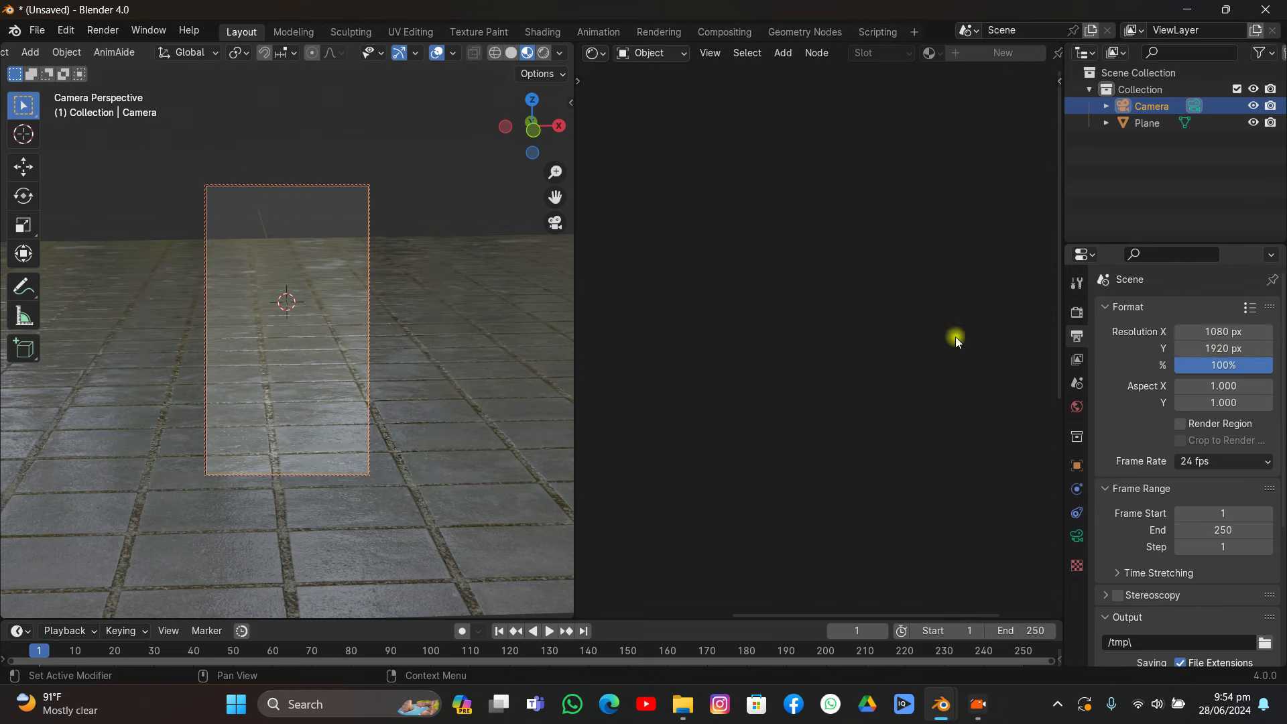
- Rotate the camera freely with a trackball rotation to change its angle on the tiled plane
key(r)
key(r)
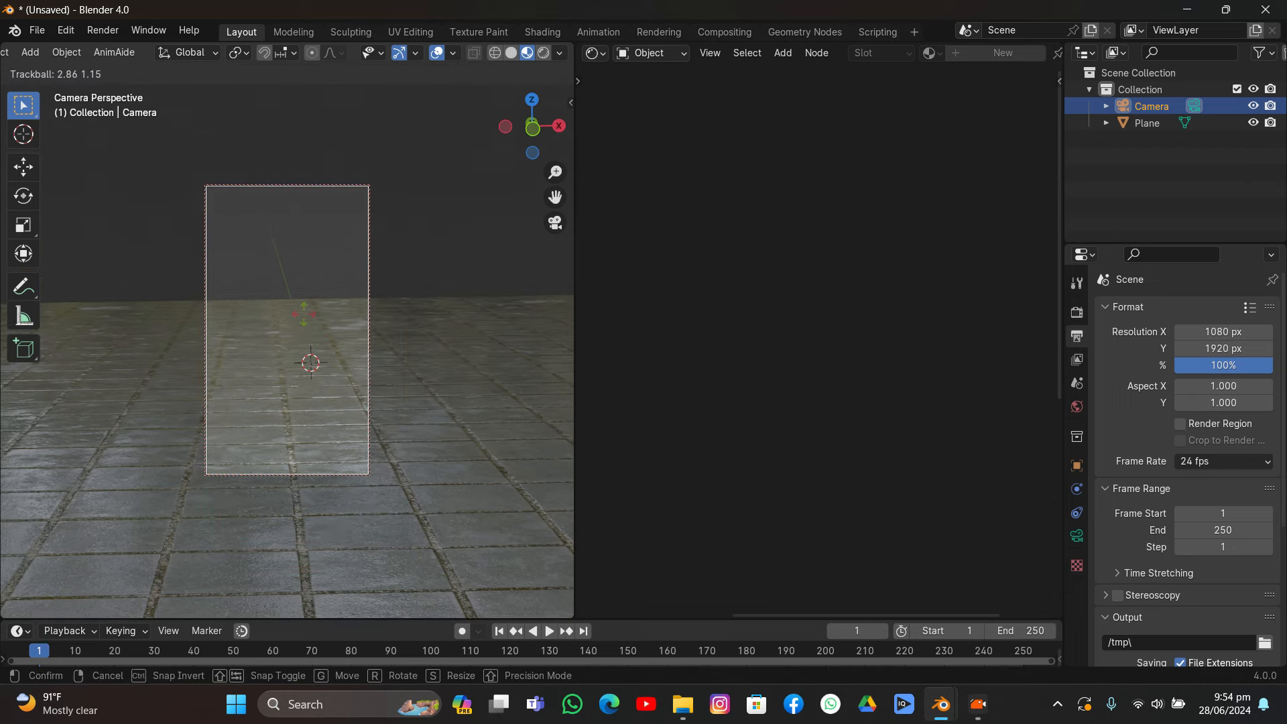
click(358, 323)
key(ctrl+z)
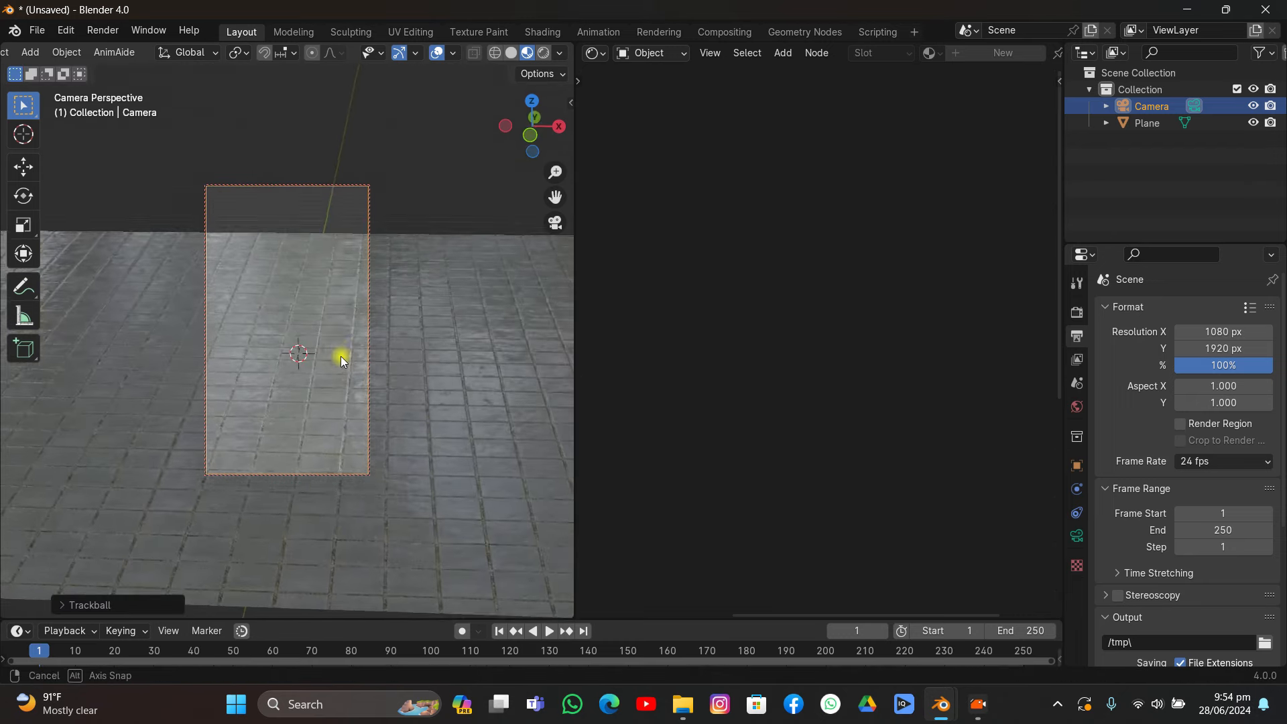
- Set the camera's focal length to 103 mm and reframe it low over the tiles with the horizon near mid-frame
click(1076, 535)
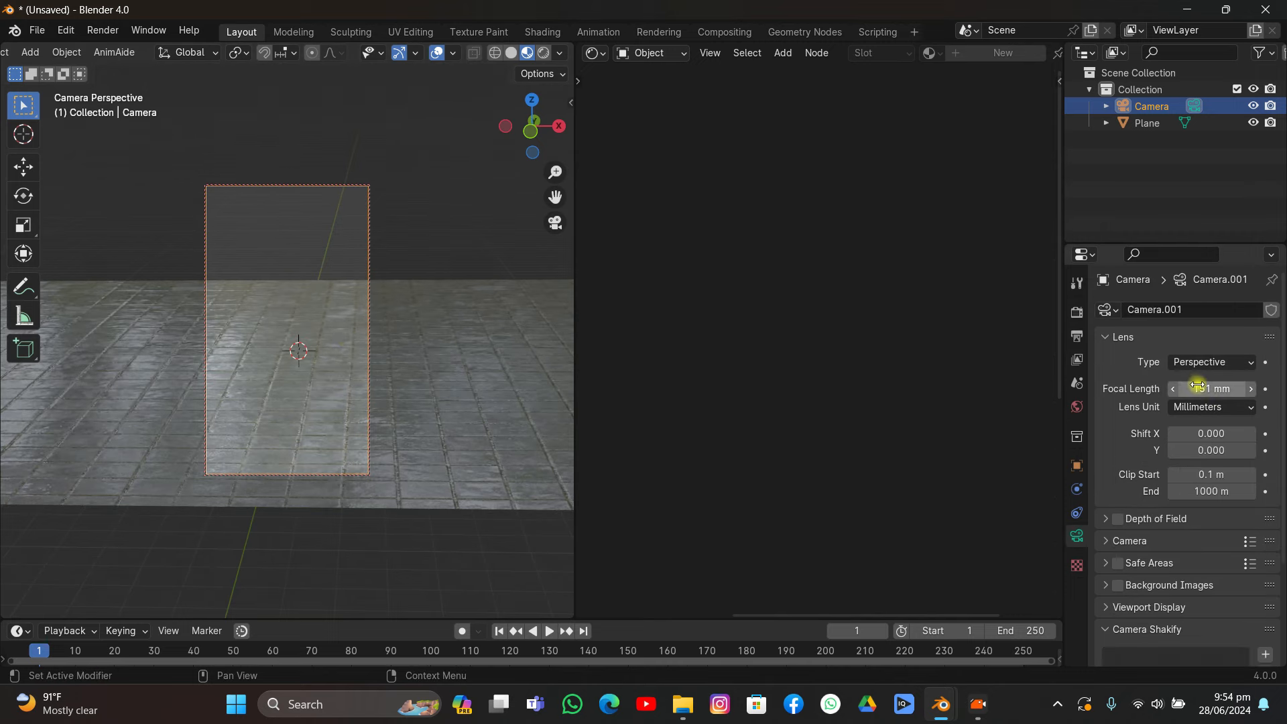
mouse_move(1206, 388)
mouse_down()
mouse_move(1254, 388)
mouse_move(1210, 388)
mouse_up()
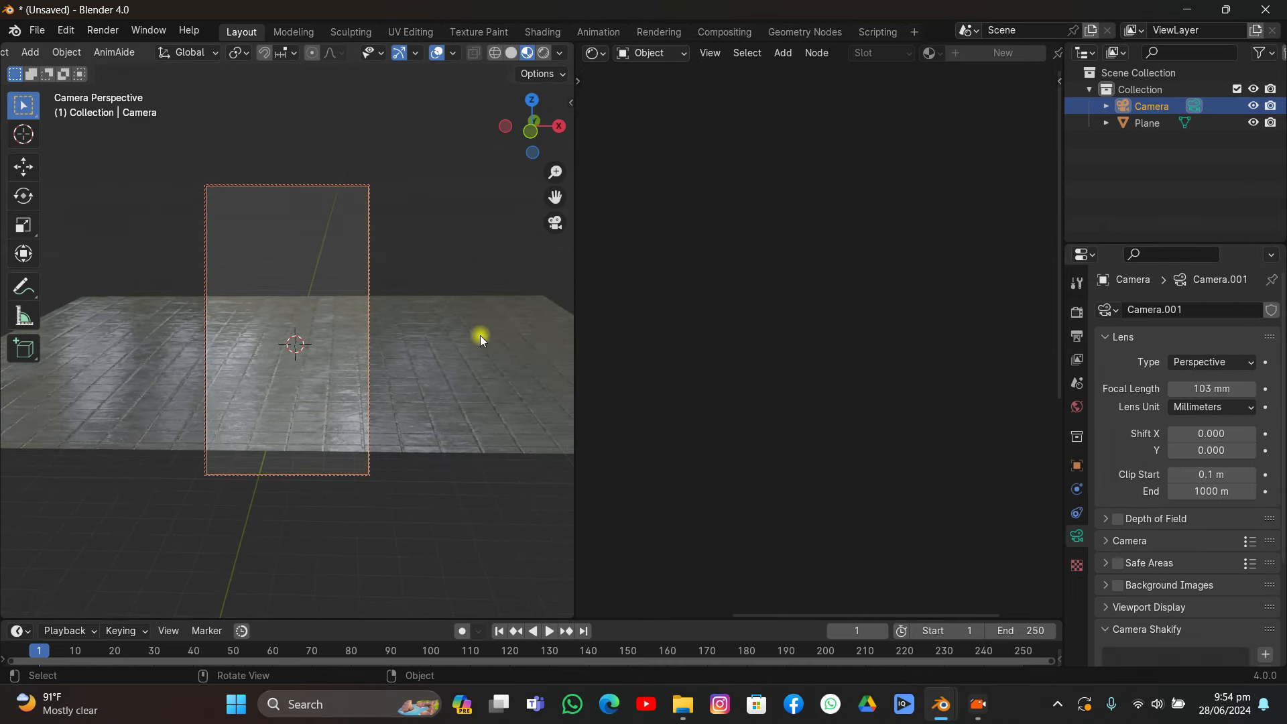
mouse_move(480, 334)
middle_down()
mouse_move(522, 317)
mouse_move(465, 315)
middle_up()
scroll(464, 315, up, 2)
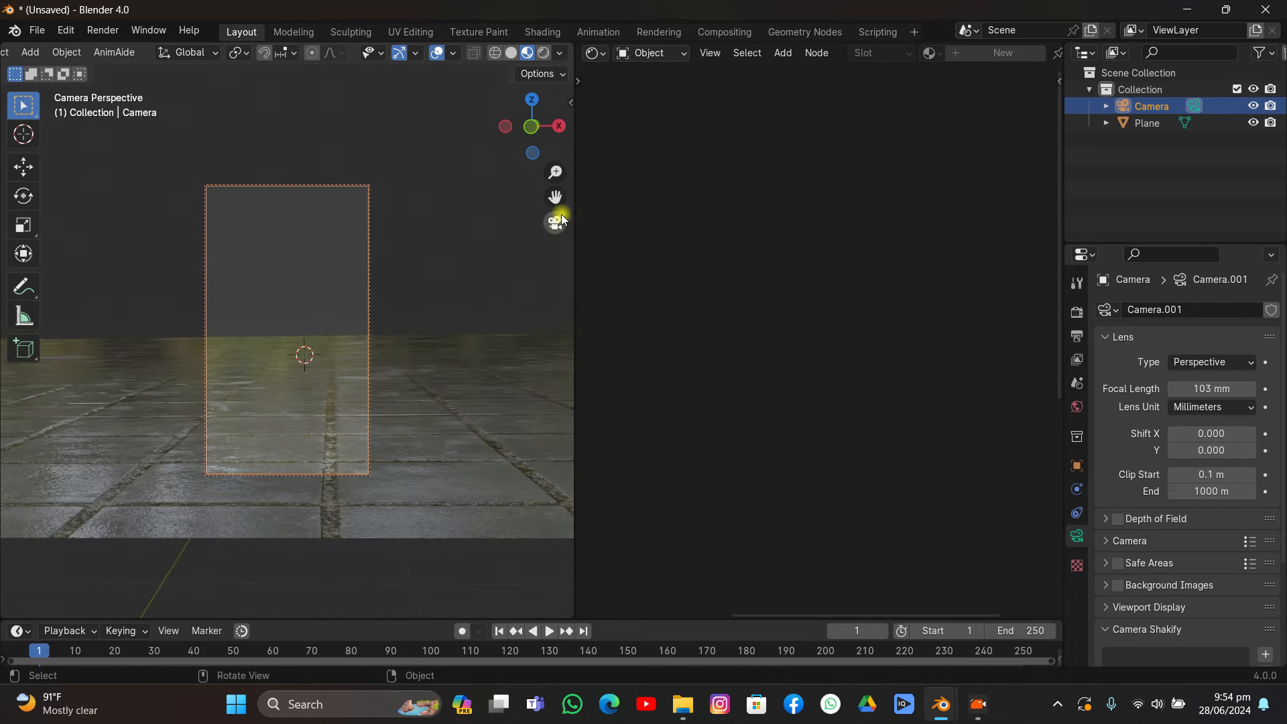
drag(555, 201, 445, 356)
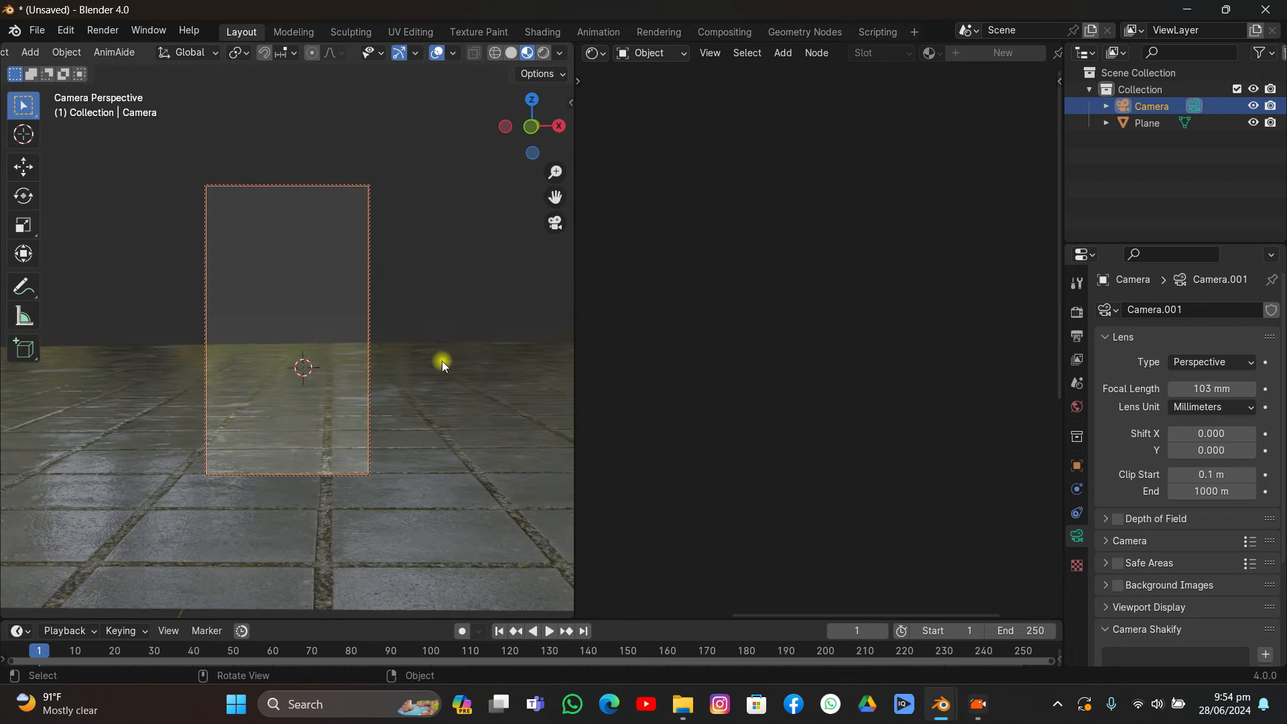
- Insert a Bump node between the plane's Normal Map and Principled BSDF nodes and connect the Base Color texture's Color to its Height
click(441, 361)
scroll(750, 323, down, 3)
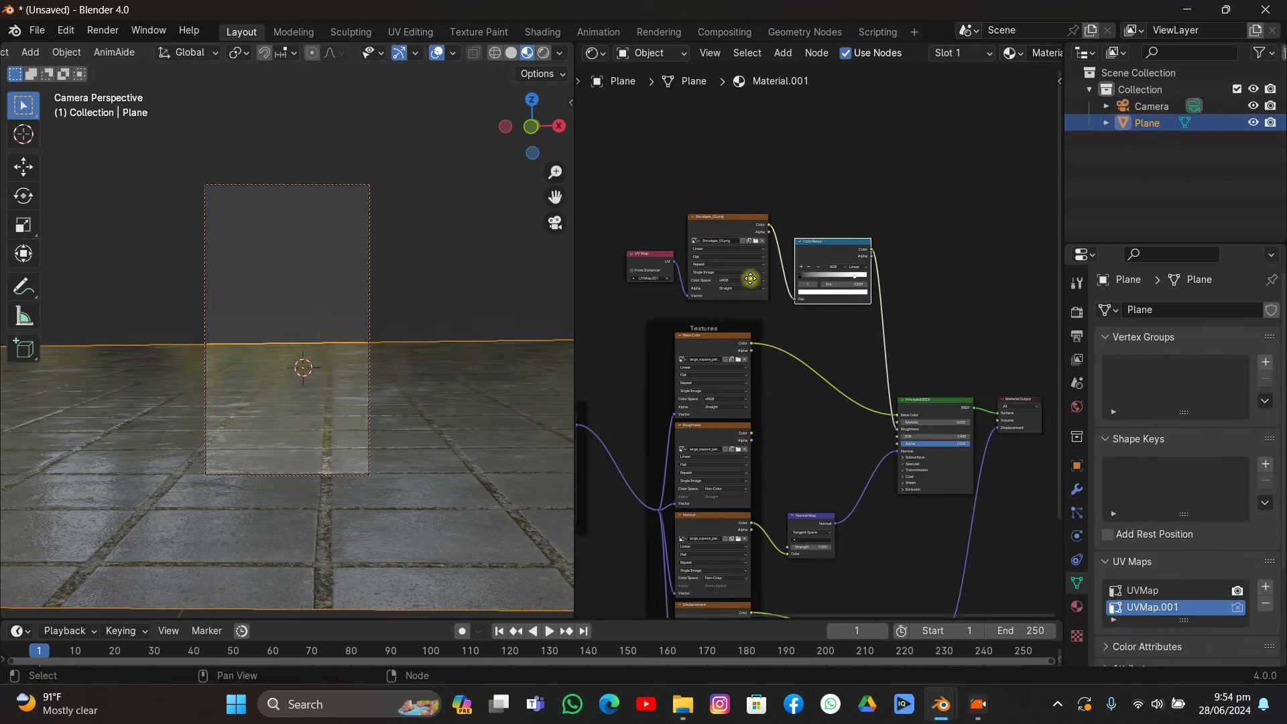
mouse_move(740, 261)
middle_down()
mouse_move(763, 273)
mouse_move(758, 244)
middle_up()
drag(759, 359, 753, 353)
scroll(797, 308, up, 2)
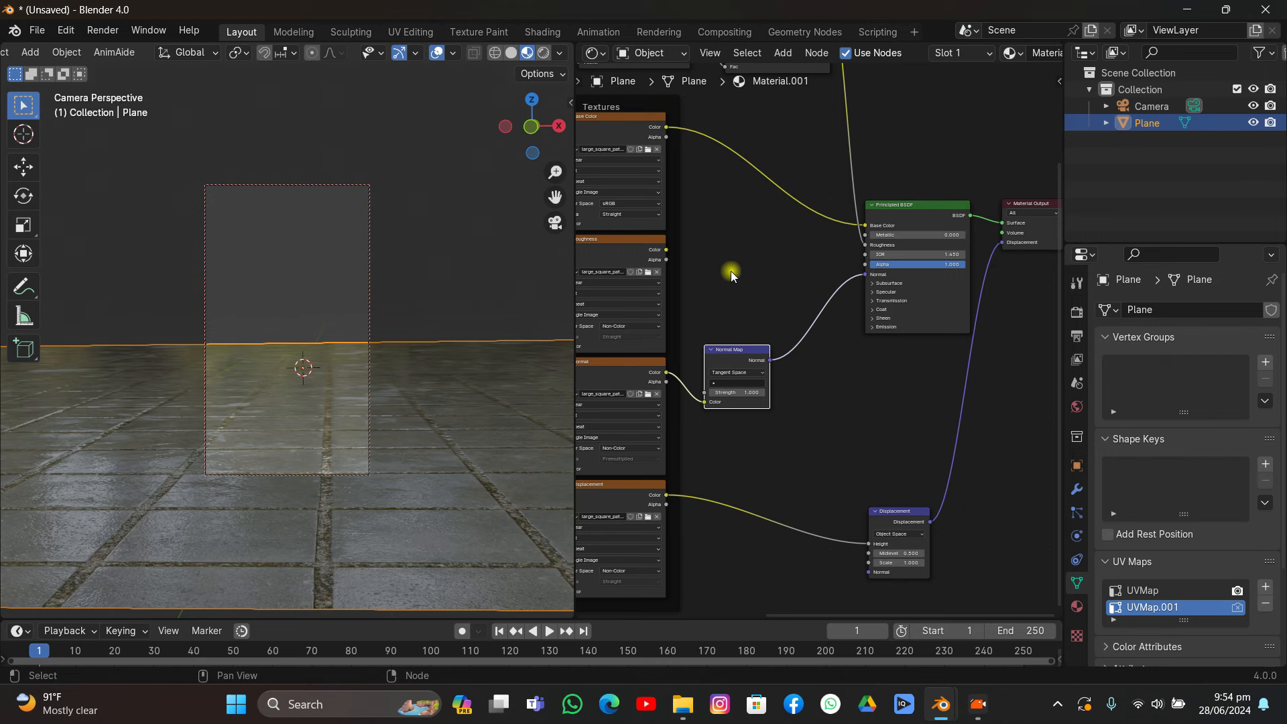
key(shift+a)
text(bum)
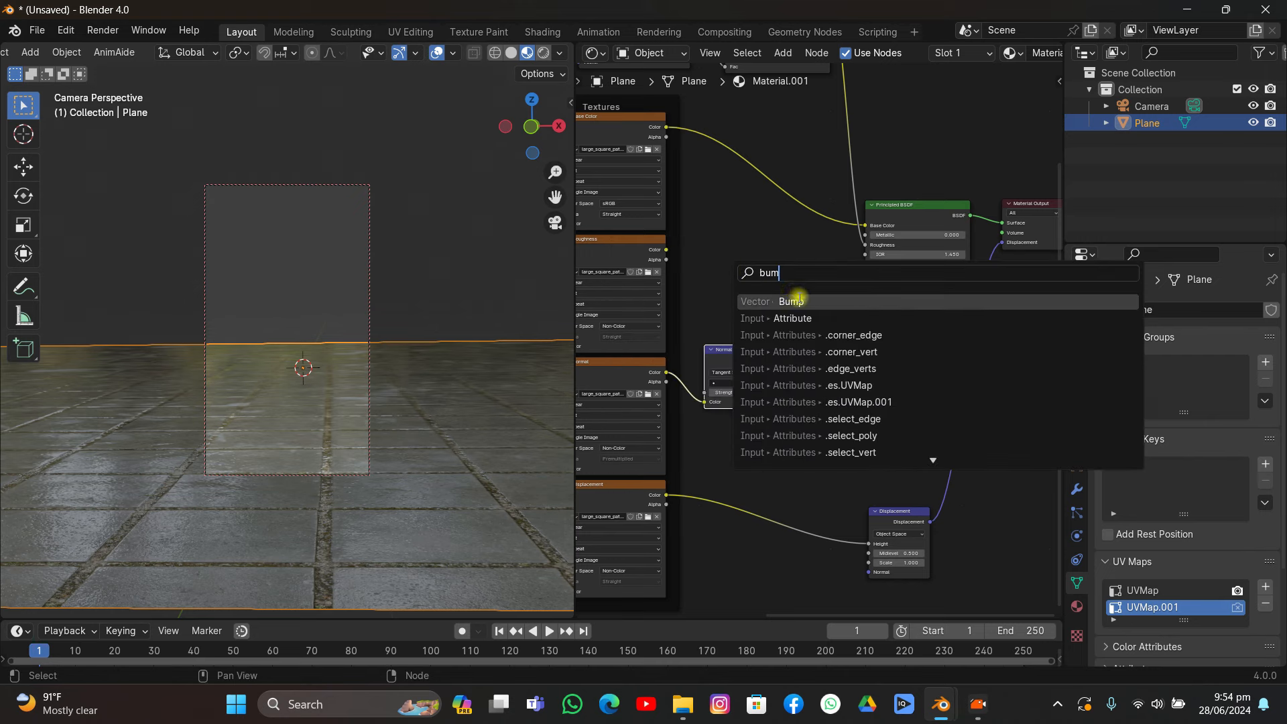
click(791, 301)
click(825, 309)
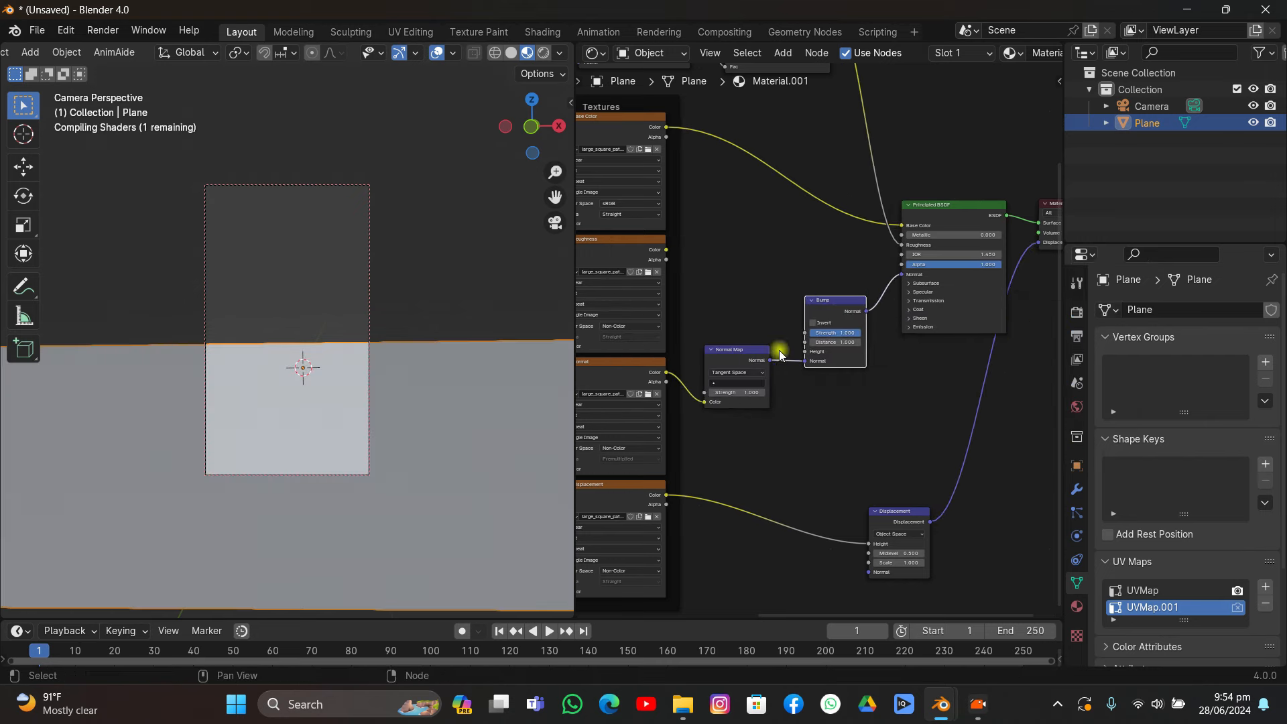
mouse_move(665, 127)
mouse_down()
mouse_move(697, 147)
mouse_move(783, 333)
mouse_move(805, 351)
mouse_up()
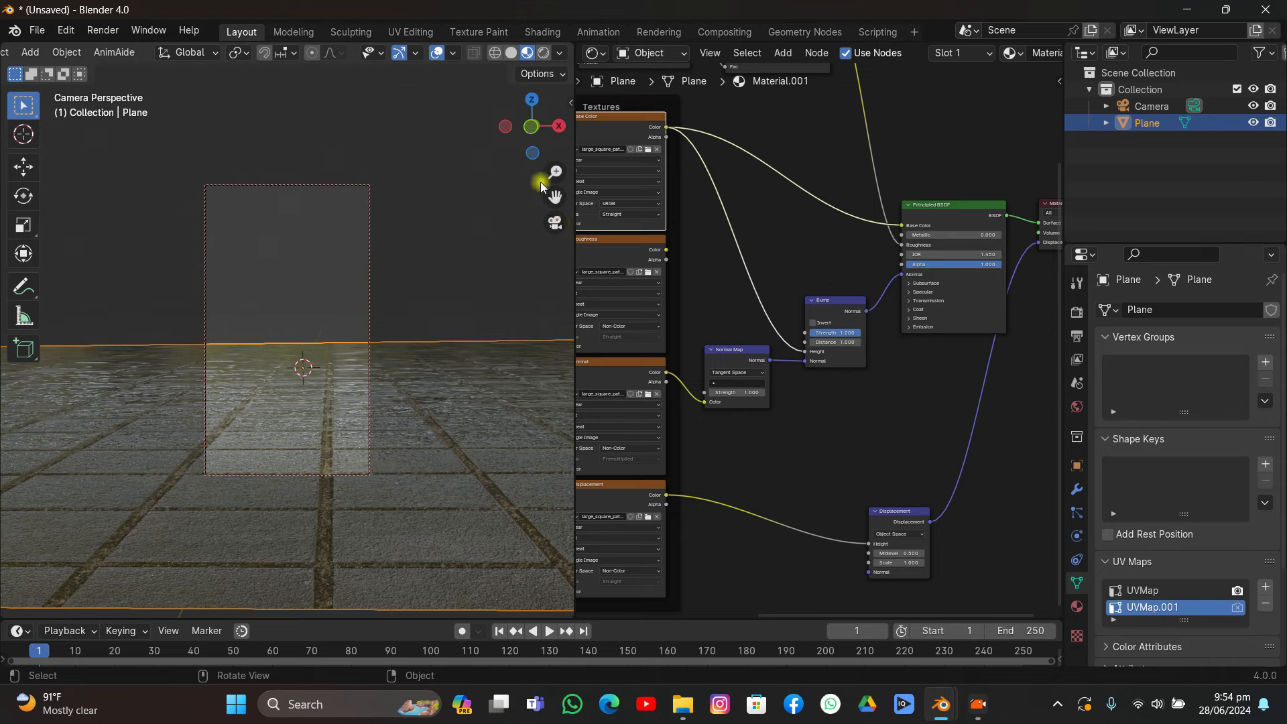
- Disable the Camera to View lock so the camera keeps its framing
key(n)
click(484, 304)
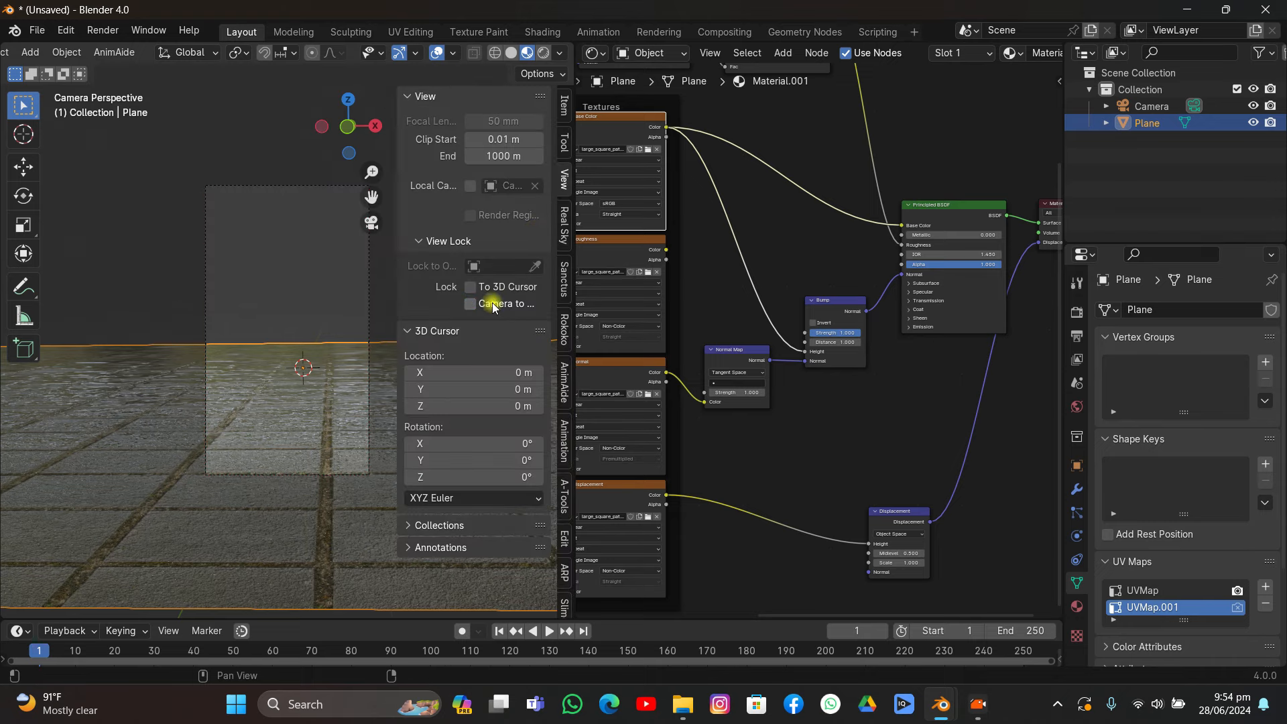
key(n)
- Lower the Bump node's Strength to 0.060 to soften the tile relief
middle_drag(441, 191, 567, 323)
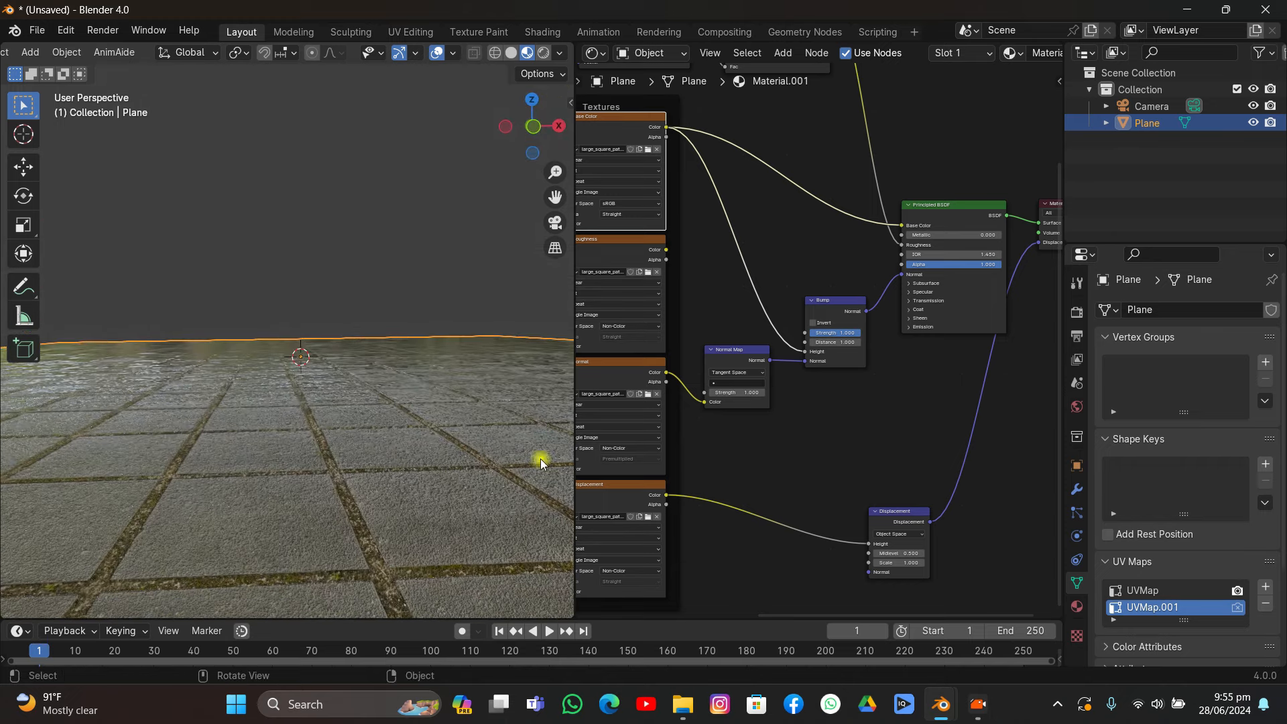
scroll(804, 345, up, 2)
mouse_move(838, 328)
mouse_down()
mouse_move(761, 328)
mouse_move(829, 328)
mouse_up()
click(1251, 550)
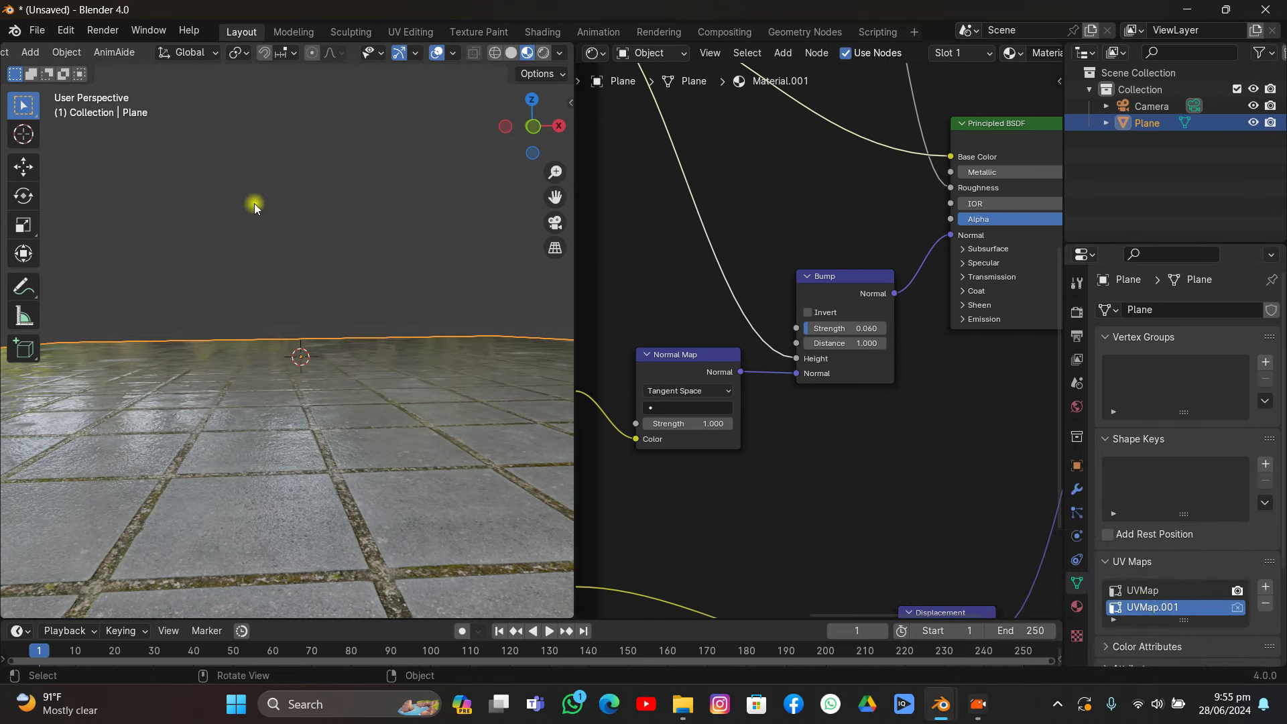
middle_drag(255, 204, 287, 231)
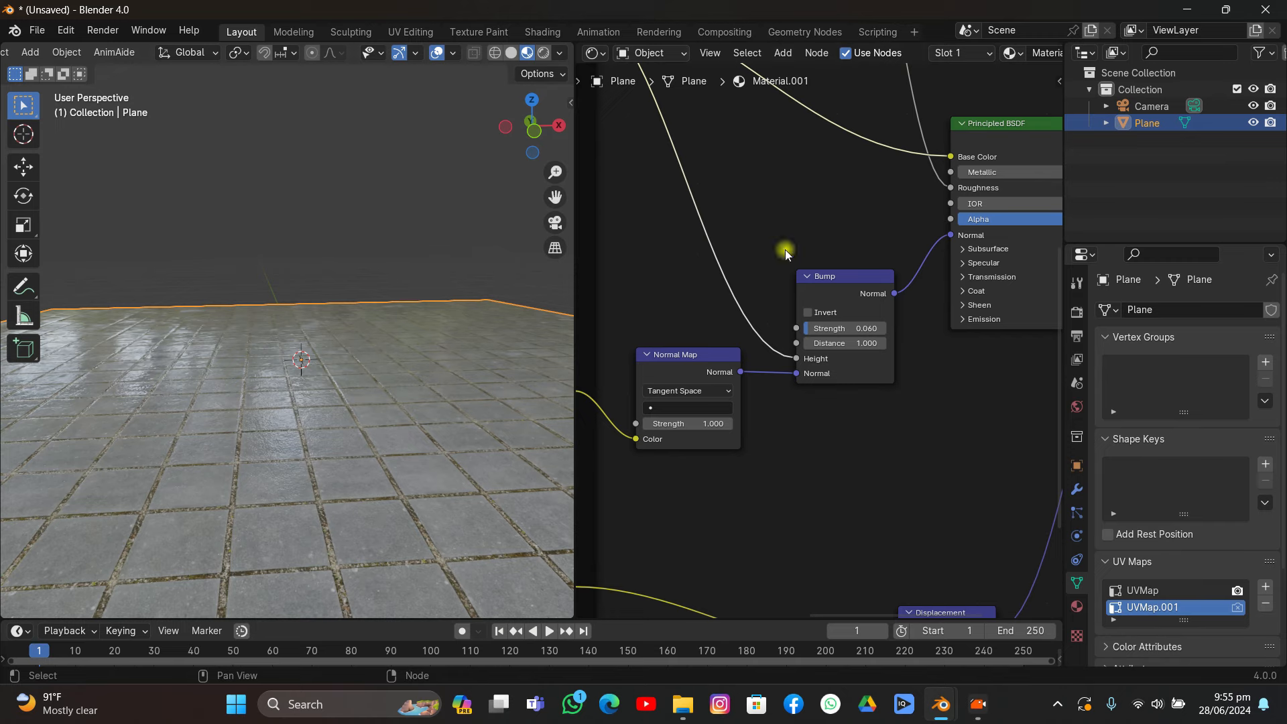
- Rearrange the Principled BSDF and Bump nodes so they sit clear of each other
scroll(785, 252, down, 2)
middle_drag(882, 252, 842, 331)
drag(911, 301, 874, 296)
middle_drag(850, 288, 915, 221)
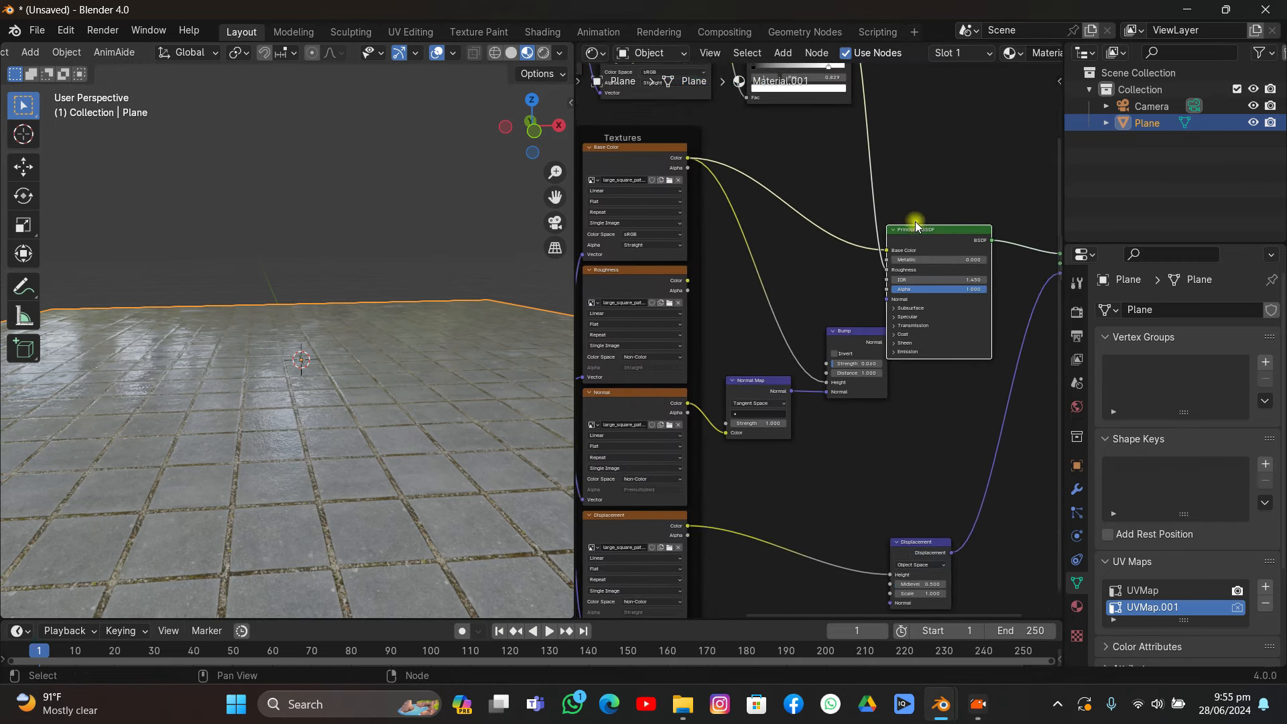
drag(916, 223, 945, 226)
drag(867, 330, 859, 327)
middle_drag(420, 267, 392, 346)
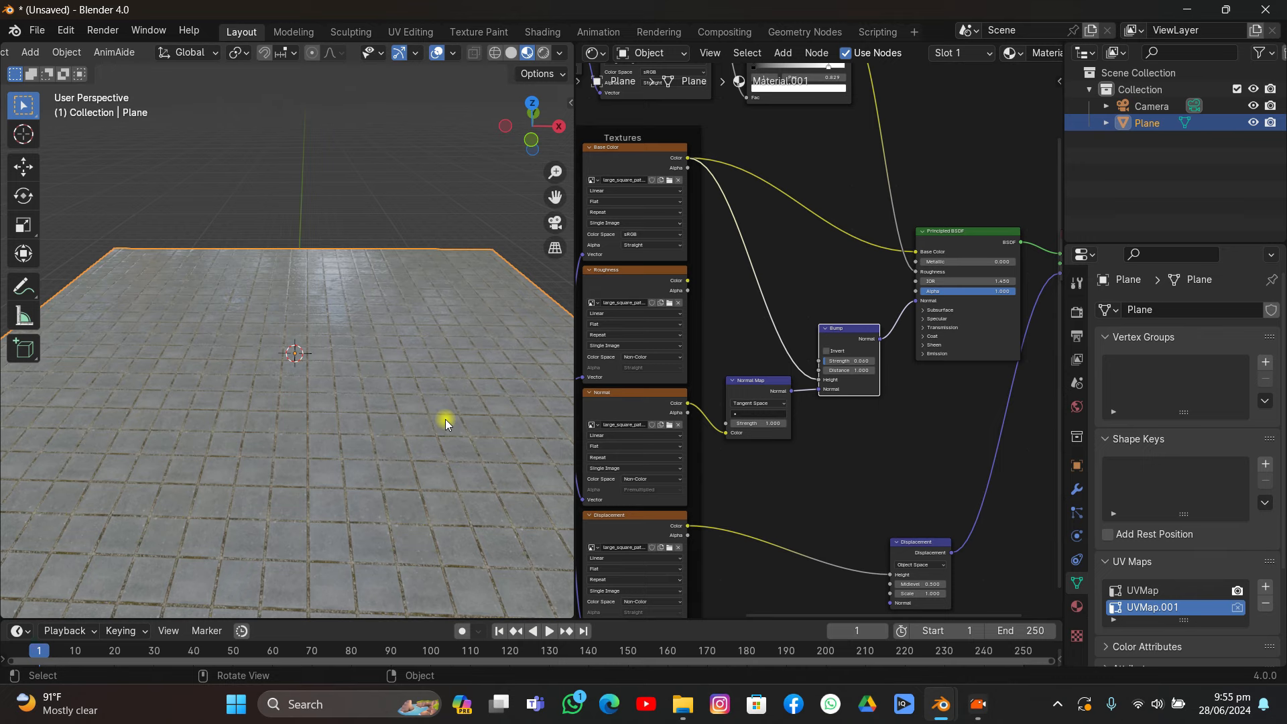
- Move the Color Ramp's black stop to about 0.702 and its white stop to the far end of the gradient
middle_drag(829, 246, 923, 471)
scroll(894, 299, up, 5)
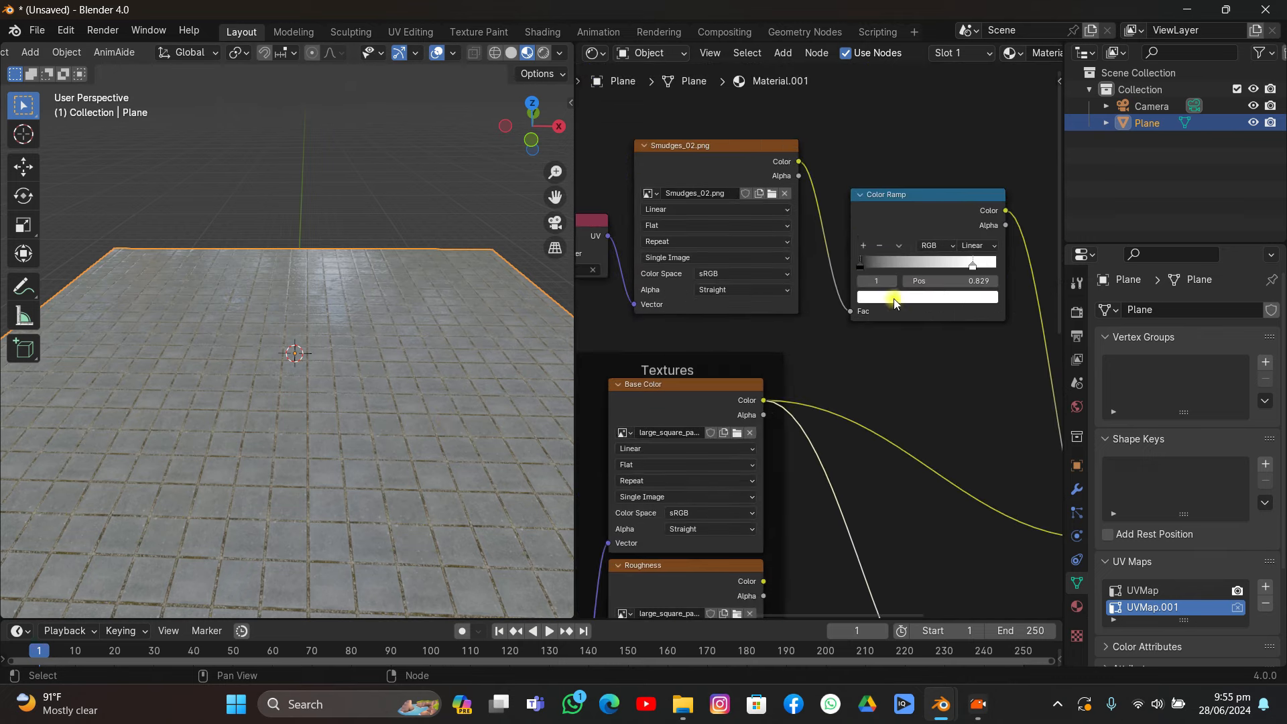
scroll(894, 299, up, 2)
drag(783, 276, 802, 276)
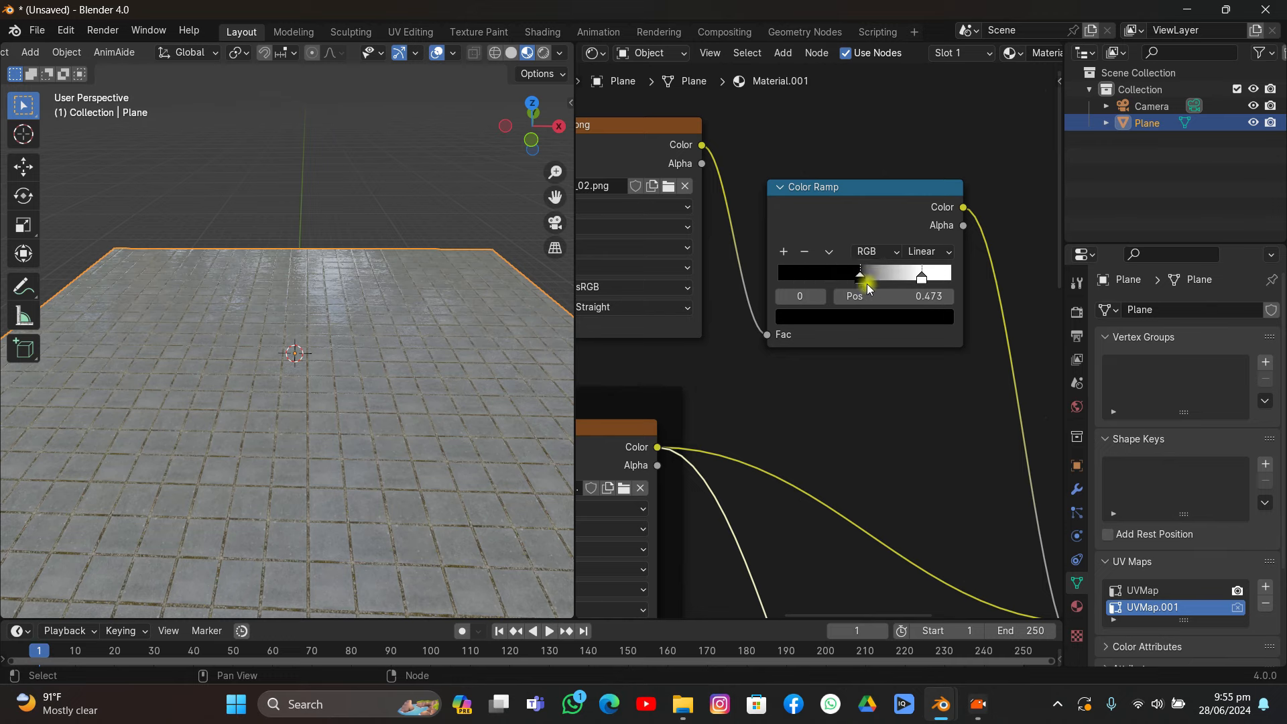
drag(923, 277, 877, 283)
middle_drag(497, 291, 453, 247)
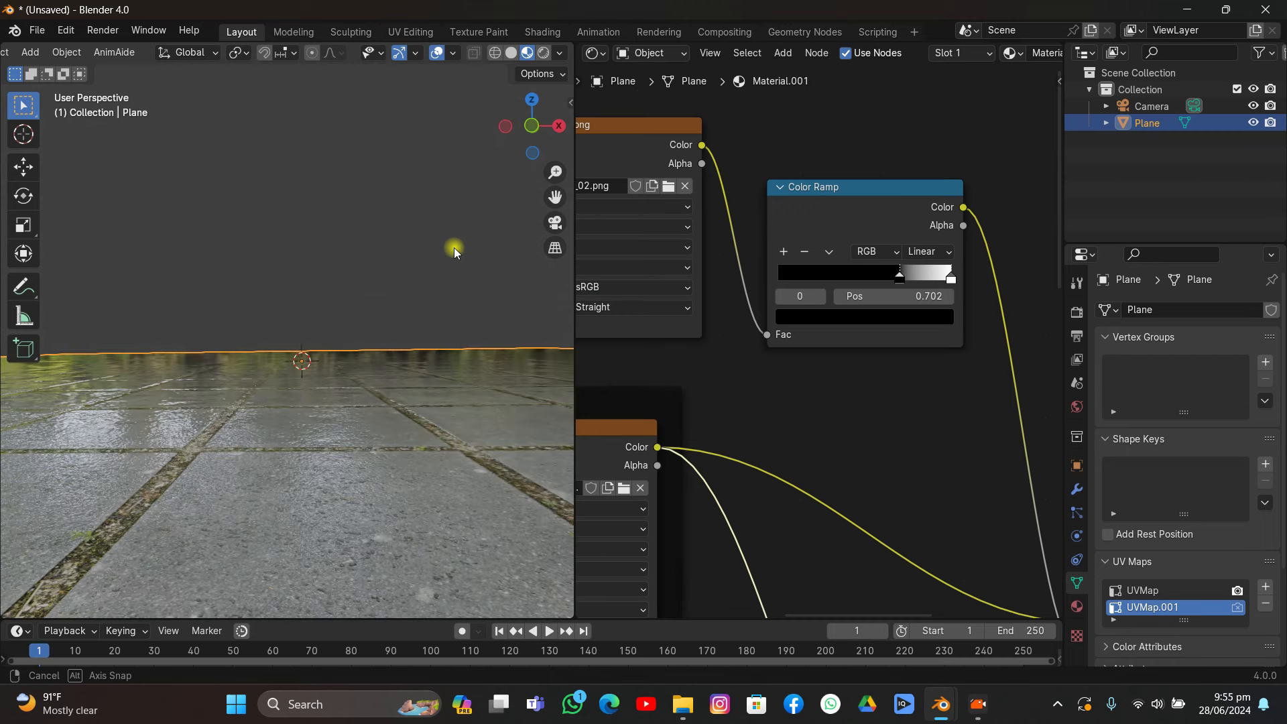
- Paste the copied car and splash objects into the scene with the tiled plane
click(555, 223)
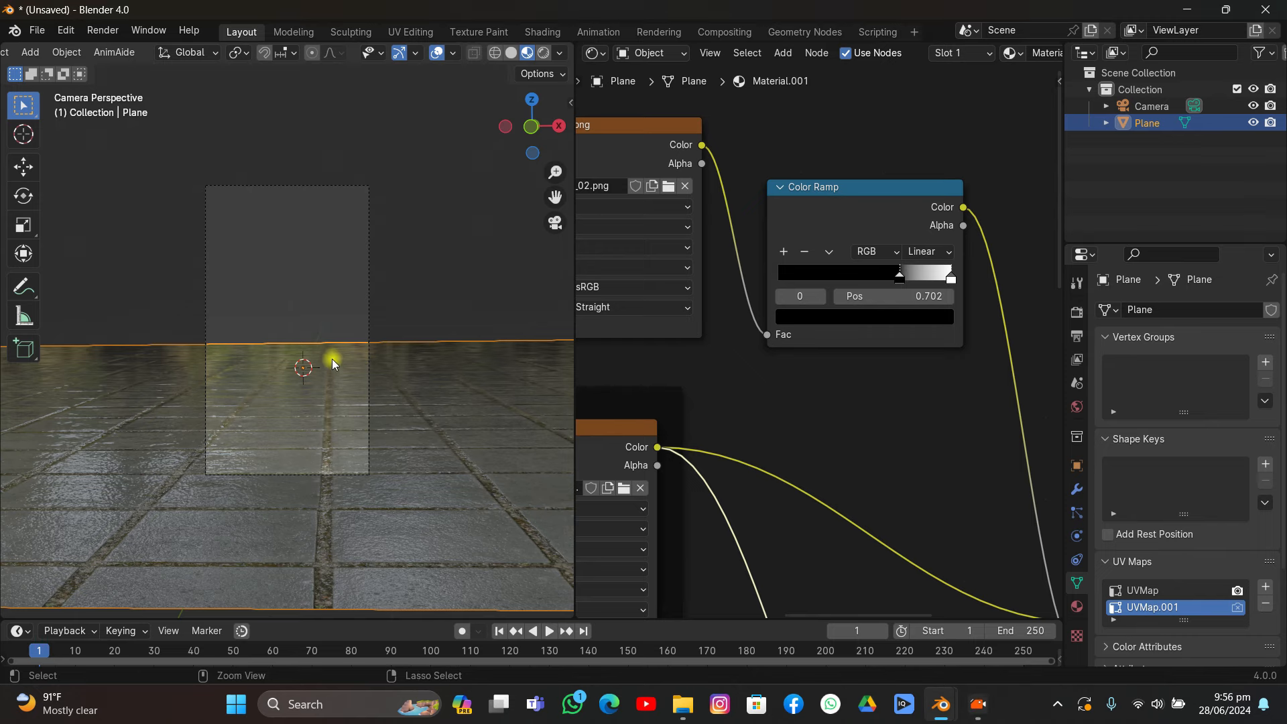
key(ctrl+v)
middle_drag(371, 340, 270, 341)
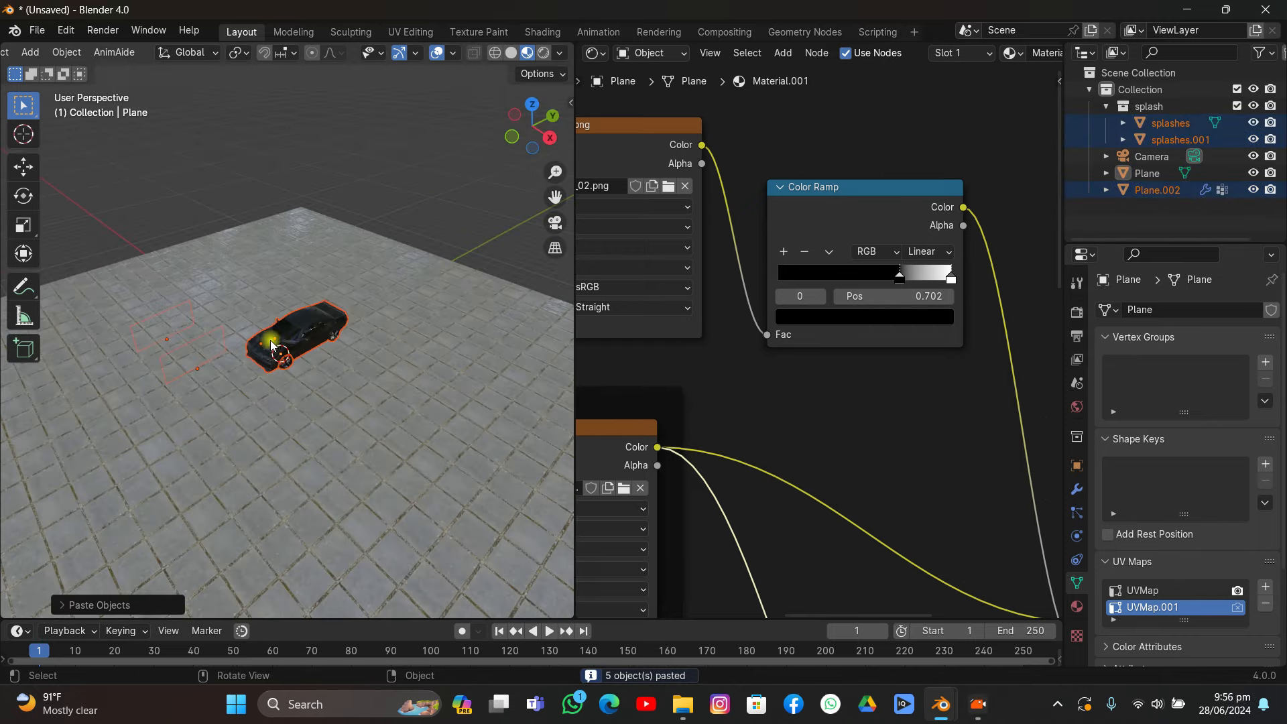
- Move the car along the Y axis so its front is framed by the portrait camera
click(296, 338)
click(23, 167)
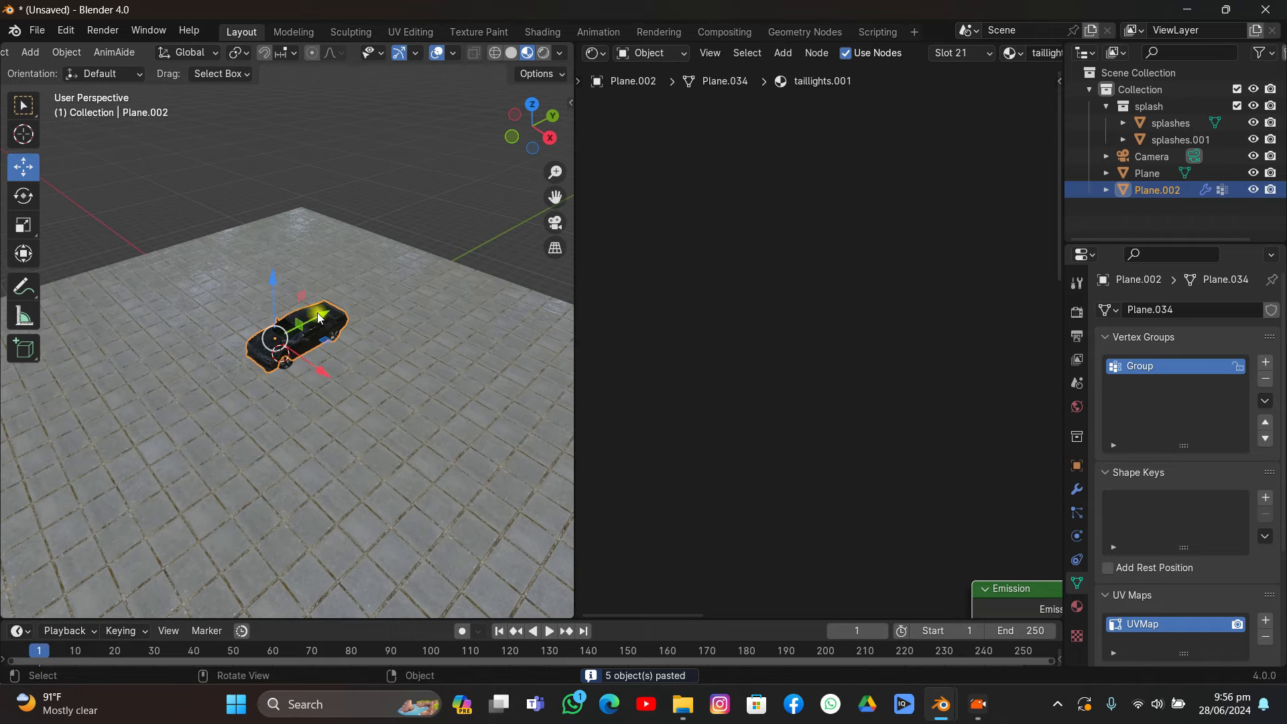
drag(300, 320, 128, 414)
click(554, 223)
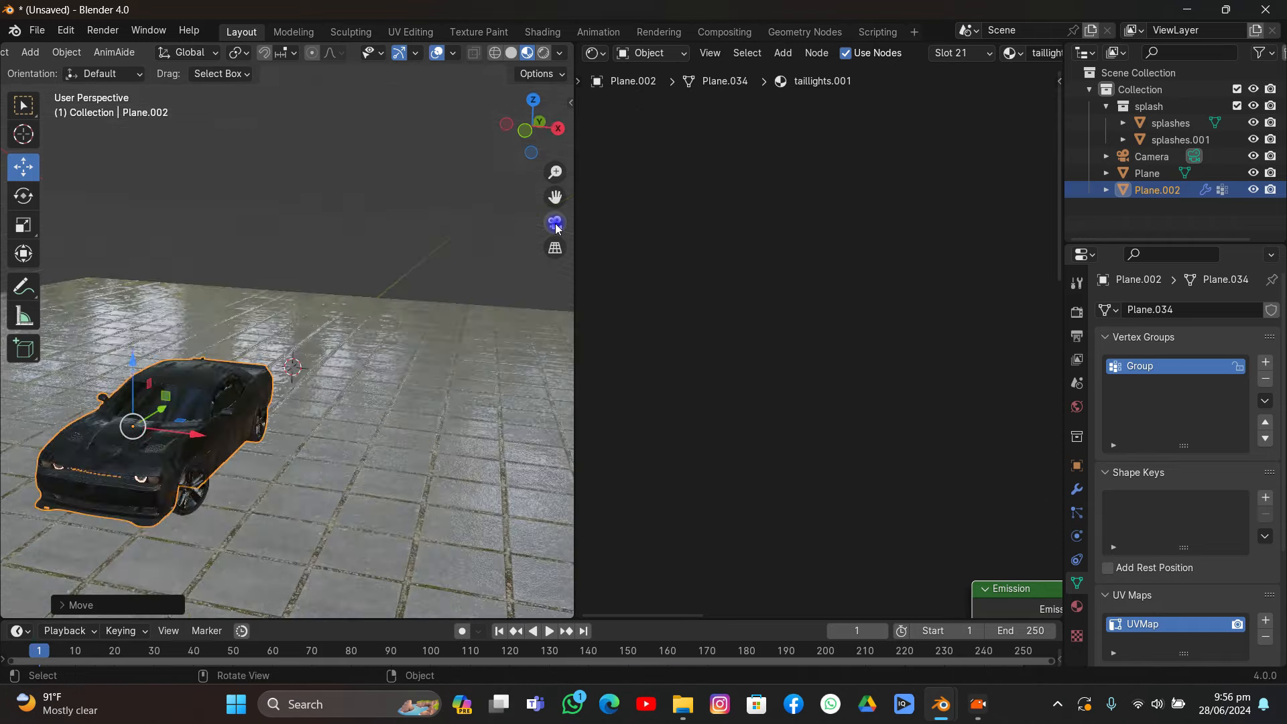
middle_drag(324, 382, 362, 382)
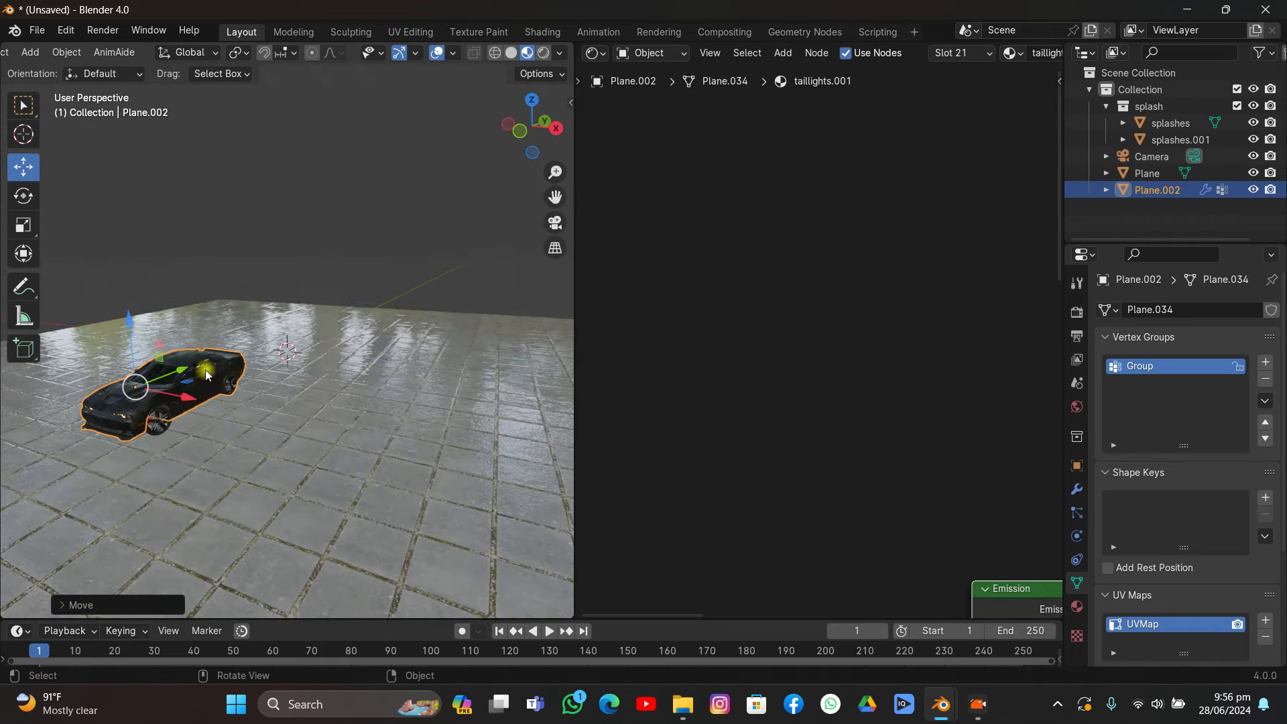
drag(181, 369, 243, 345)
click(554, 232)
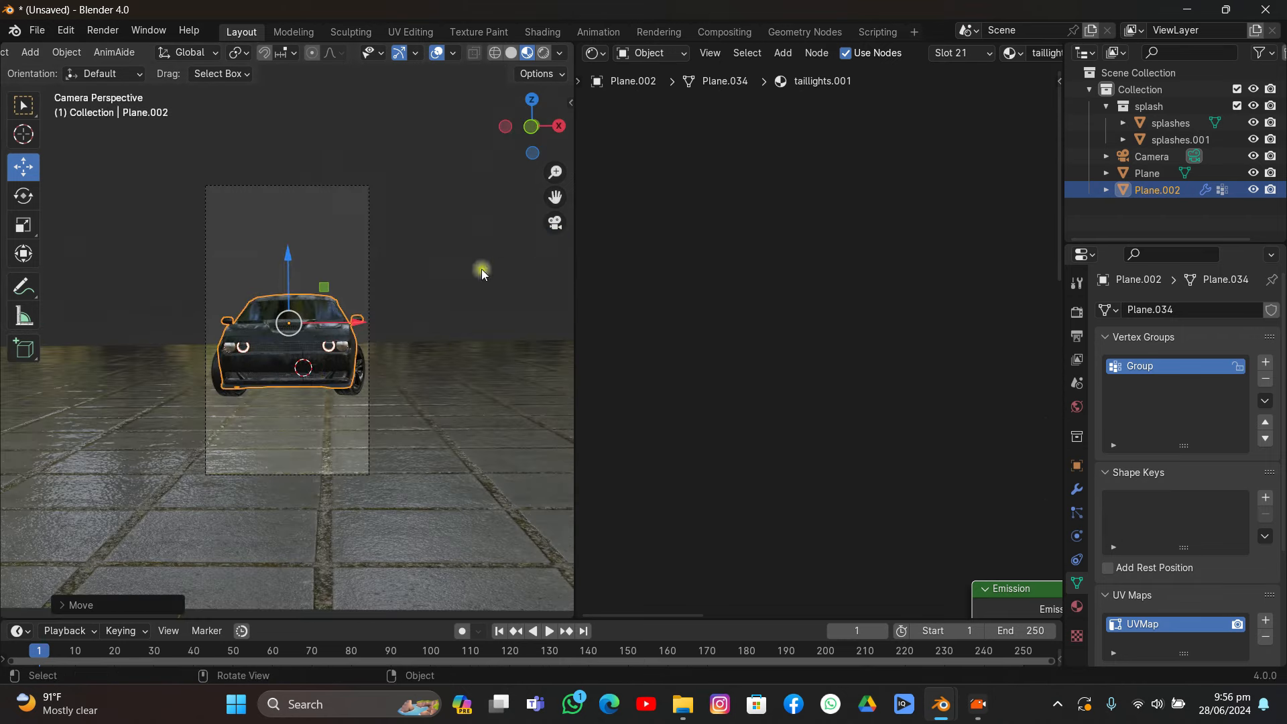
- Lower the car slightly along the Z axis toward the tiled ground
scroll(311, 370, up, 3)
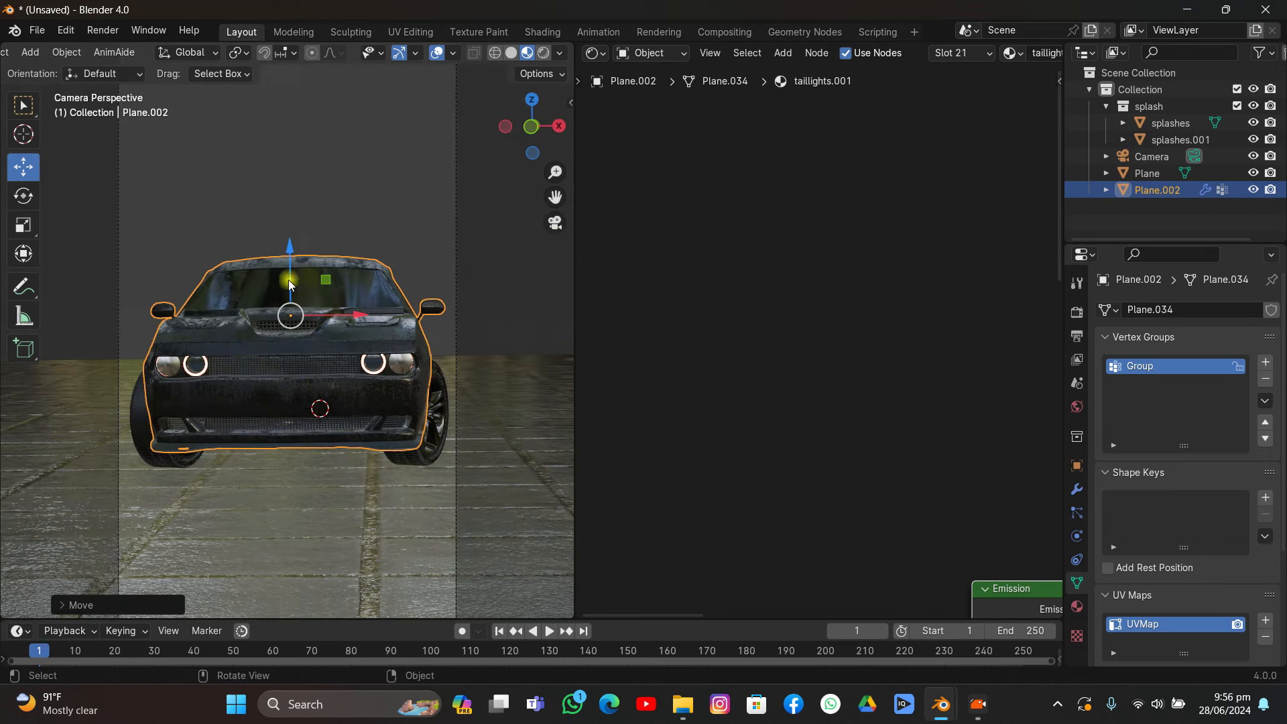
drag(290, 265, 299, 276)
scroll(351, 281, down, 3)
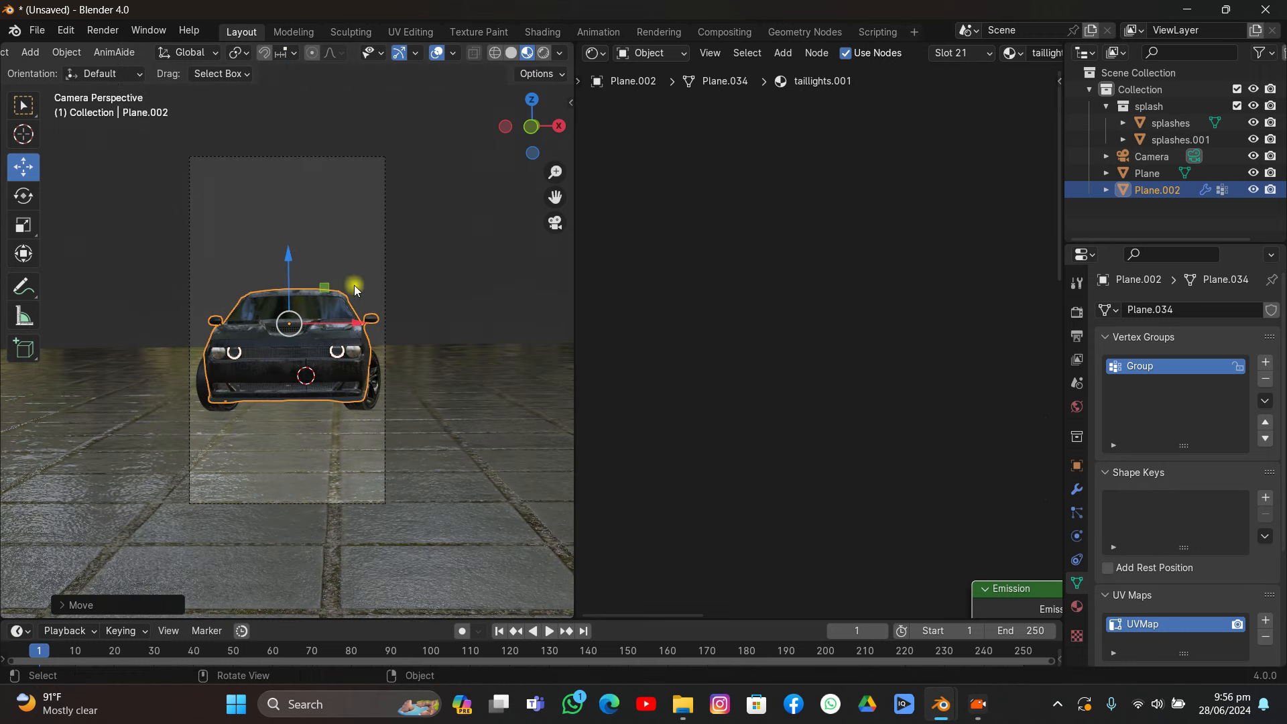
- Reframe the camera by moving it and trackball-rotating it slightly so the car sits centred in the portrait frame
click(340, 158)
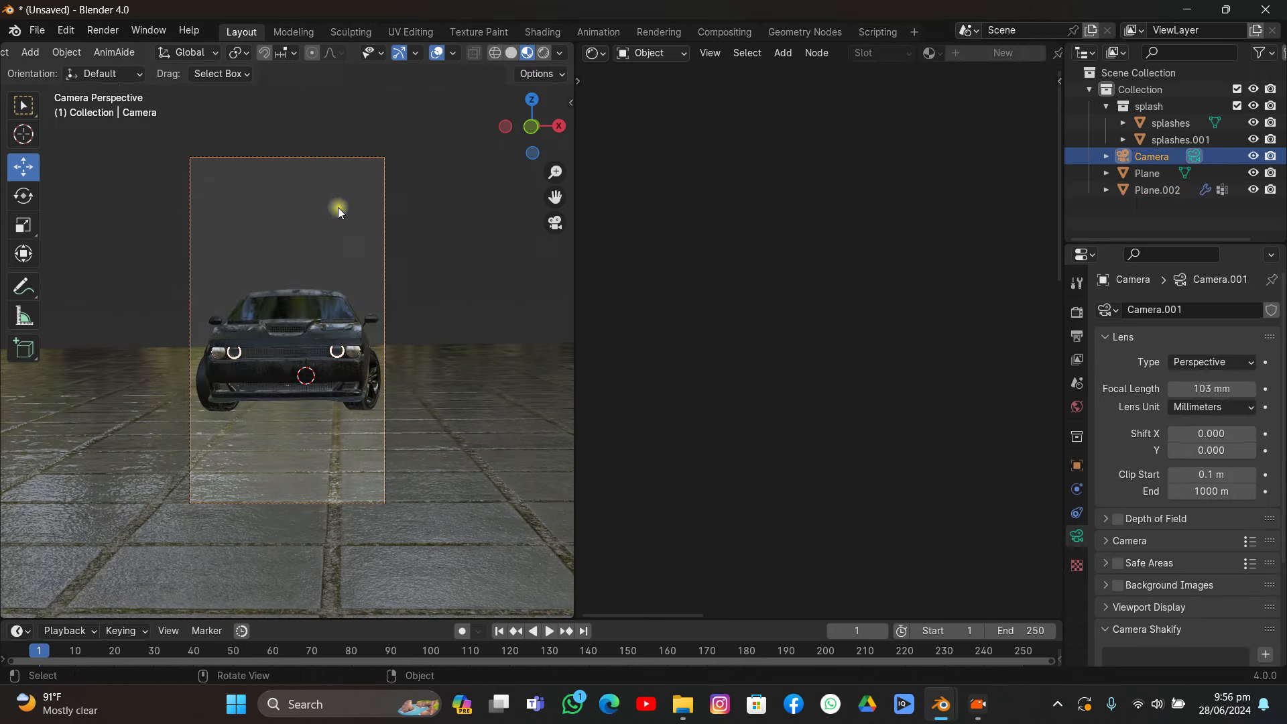
drag(338, 207, 334, 290)
key(r)
key(r)
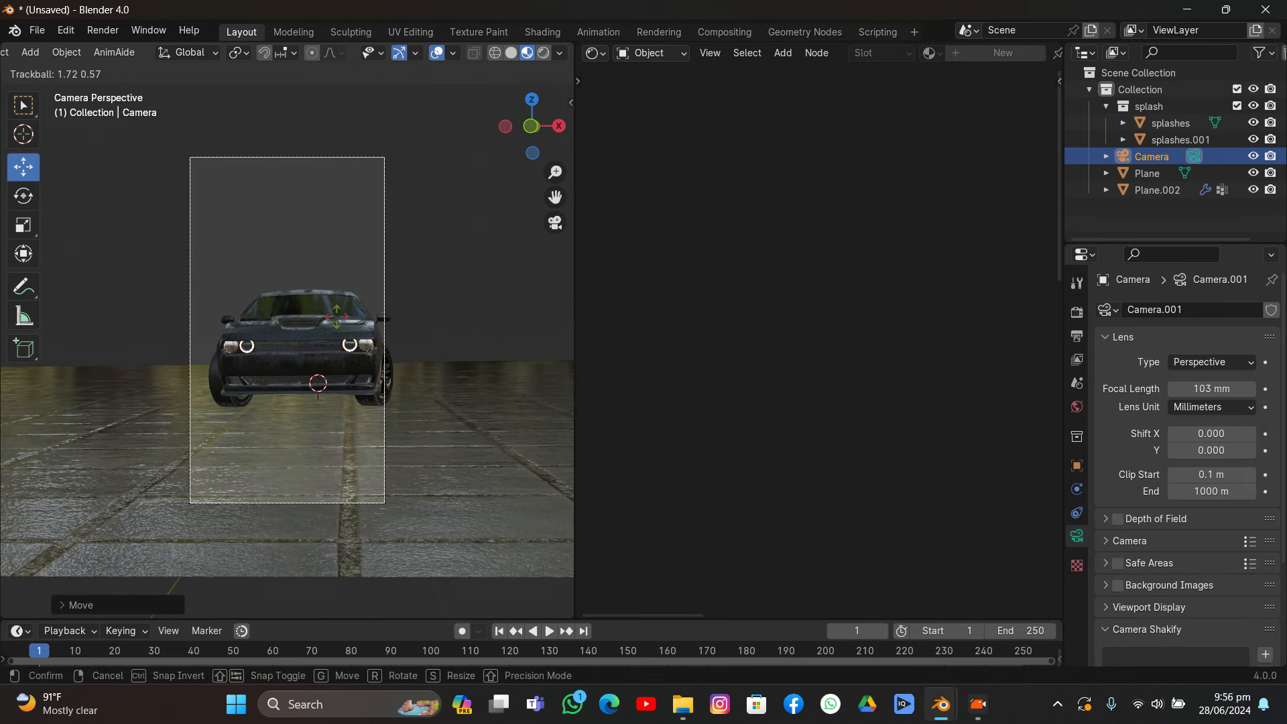
click(337, 317)
key(g)
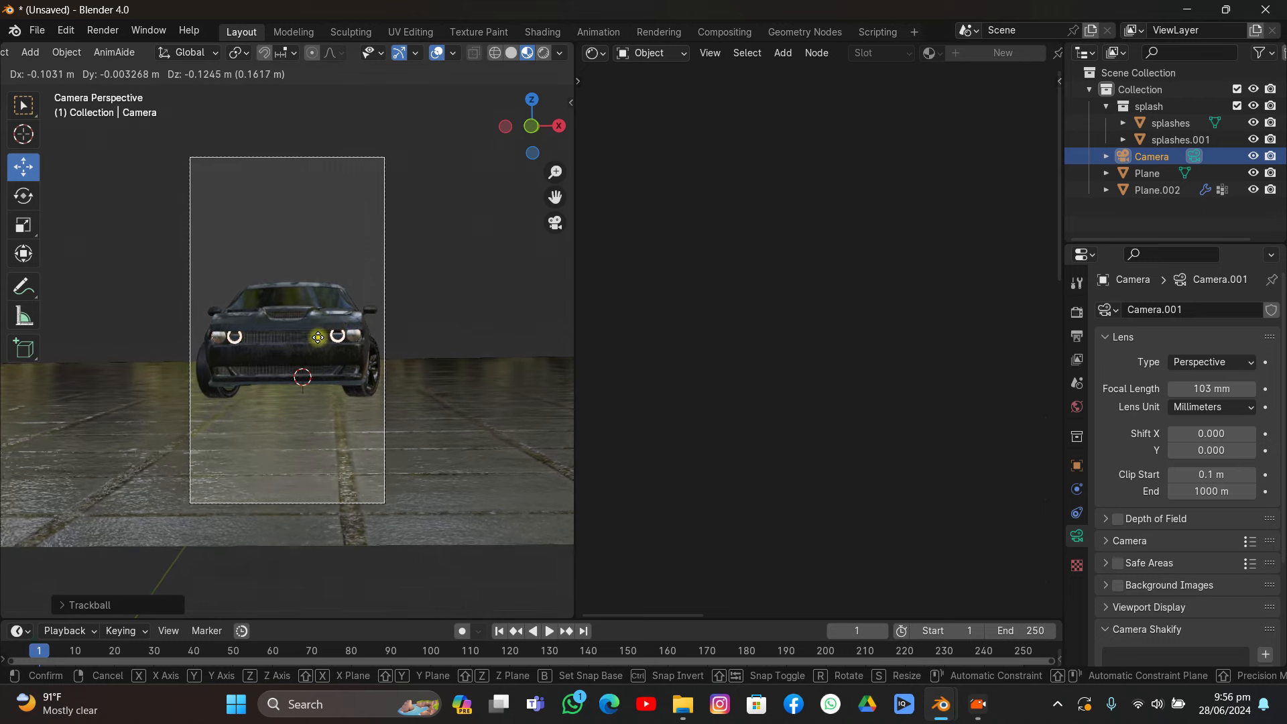
click(320, 338)
- Enable Screen Space Reflections for EEVEE and look at the wet ground through the camera
key(KP_0)
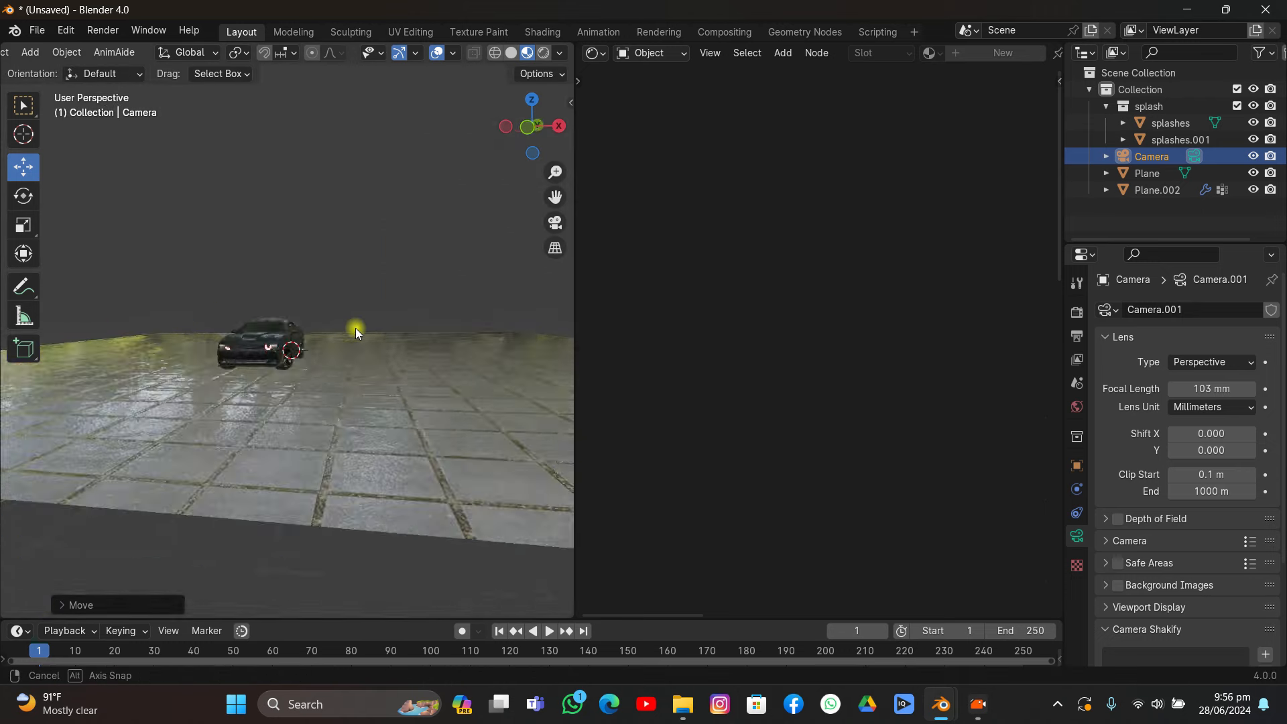
middle_drag(355, 328, 339, 323)
click(1077, 312)
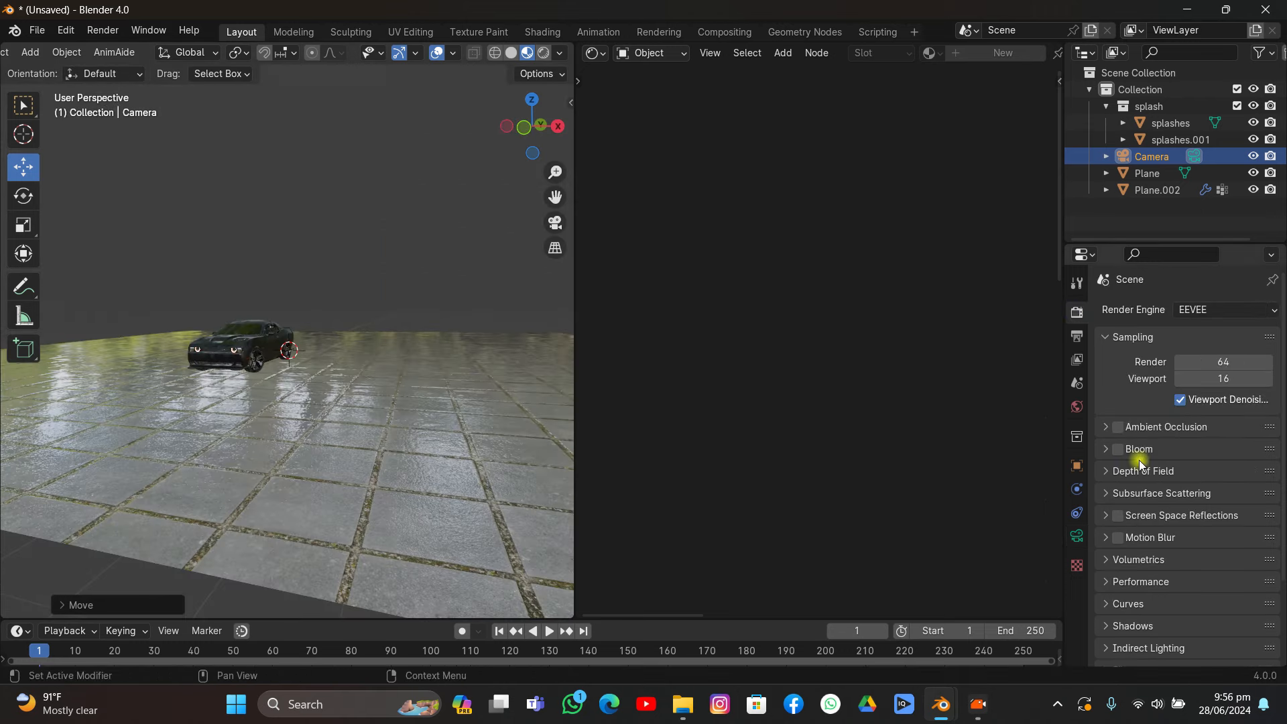
click(1117, 515)
middle_drag(376, 283, 433, 257)
click(555, 223)
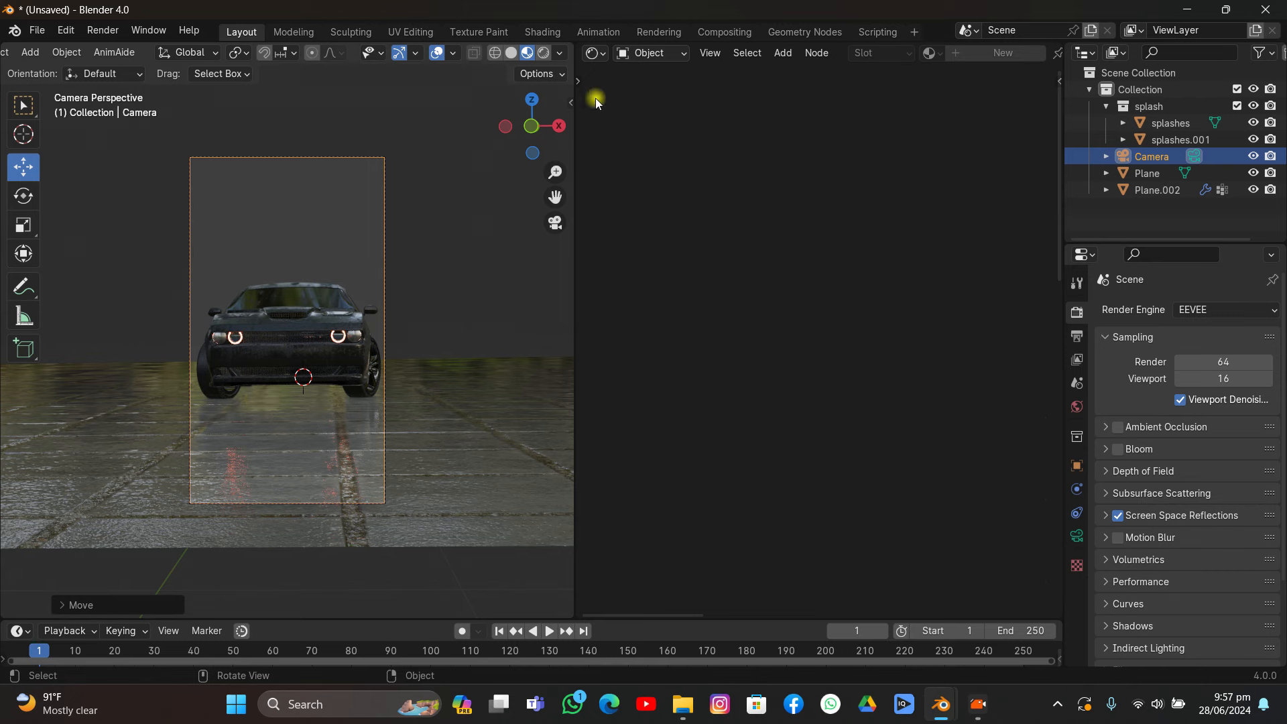
- Switch the viewport to rendered shading and enable Bloom so the headlights glow
click(543, 53)
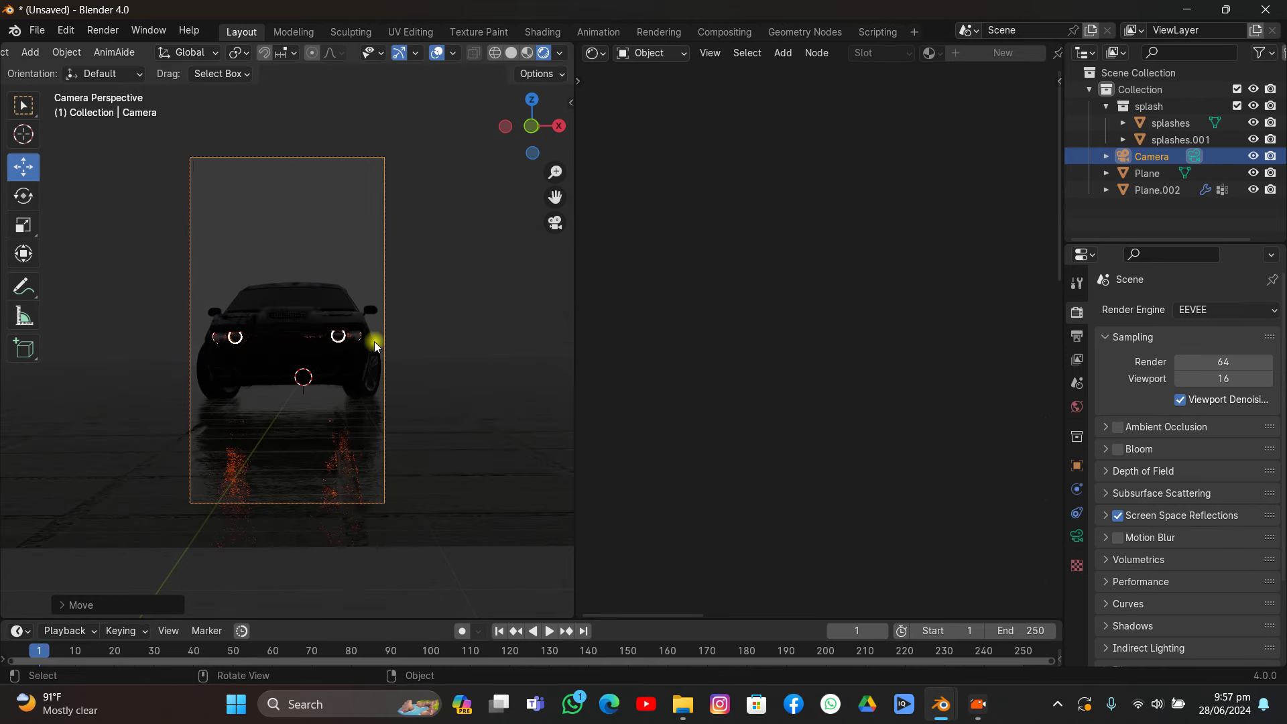
click(1118, 449)
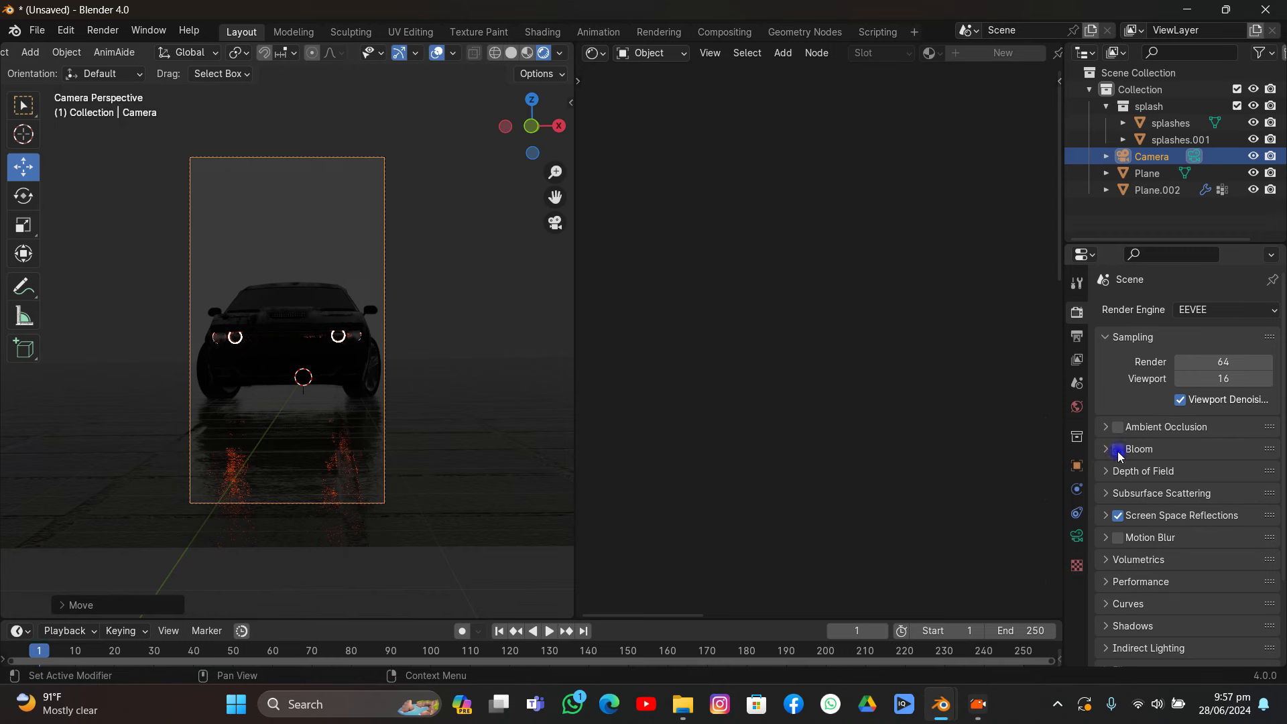
scroll(271, 371, up, 5)
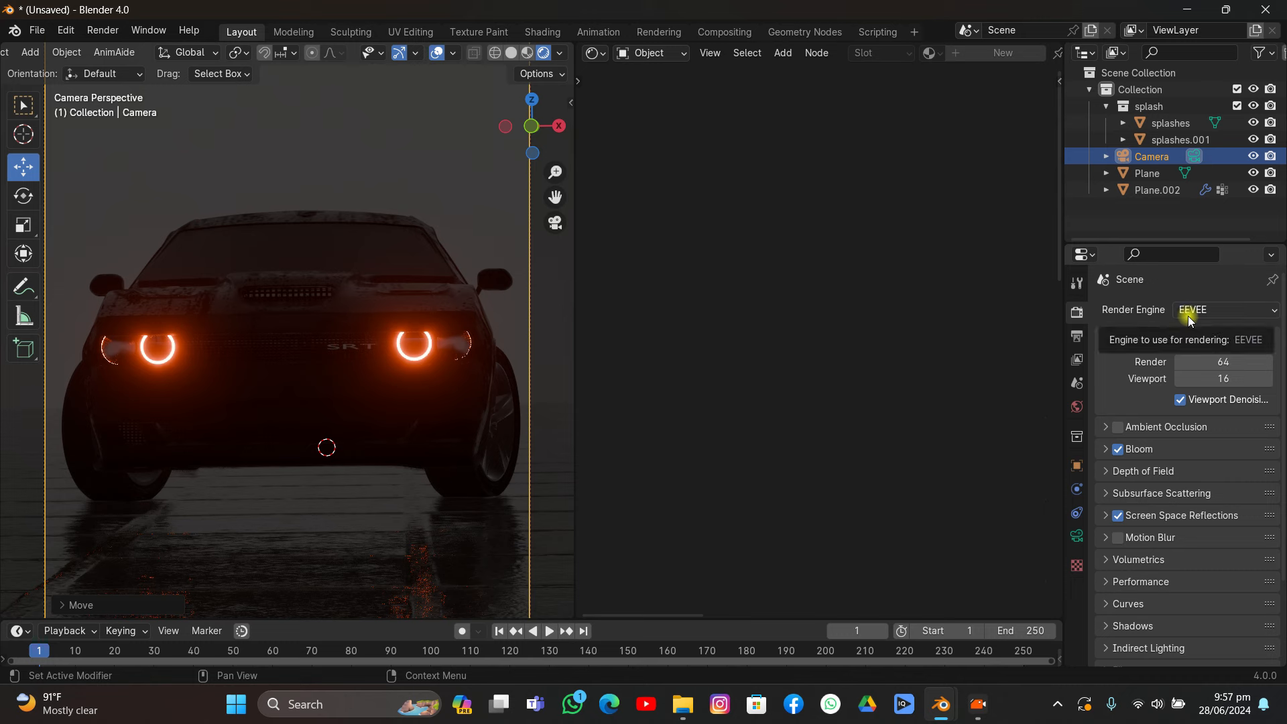
- Show the World shader nodes and add an Environment Texture node beside the Background node
click(1078, 406)
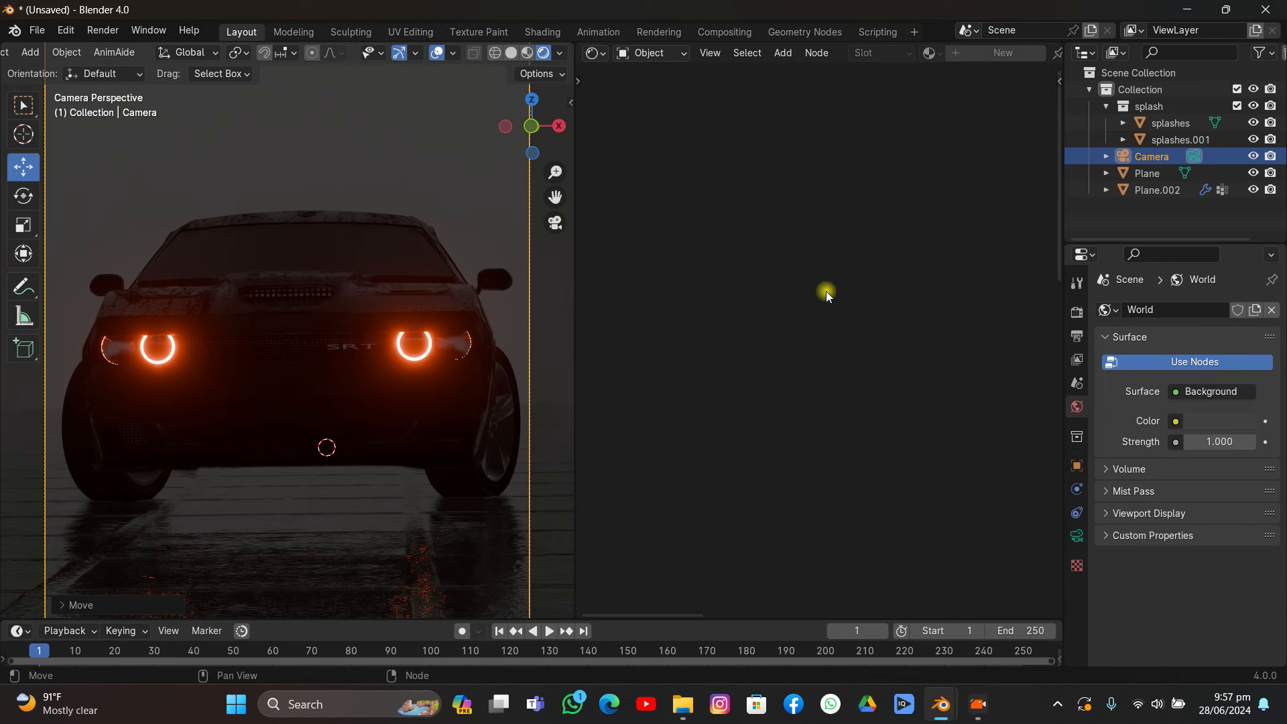
click(656, 53)
click(647, 109)
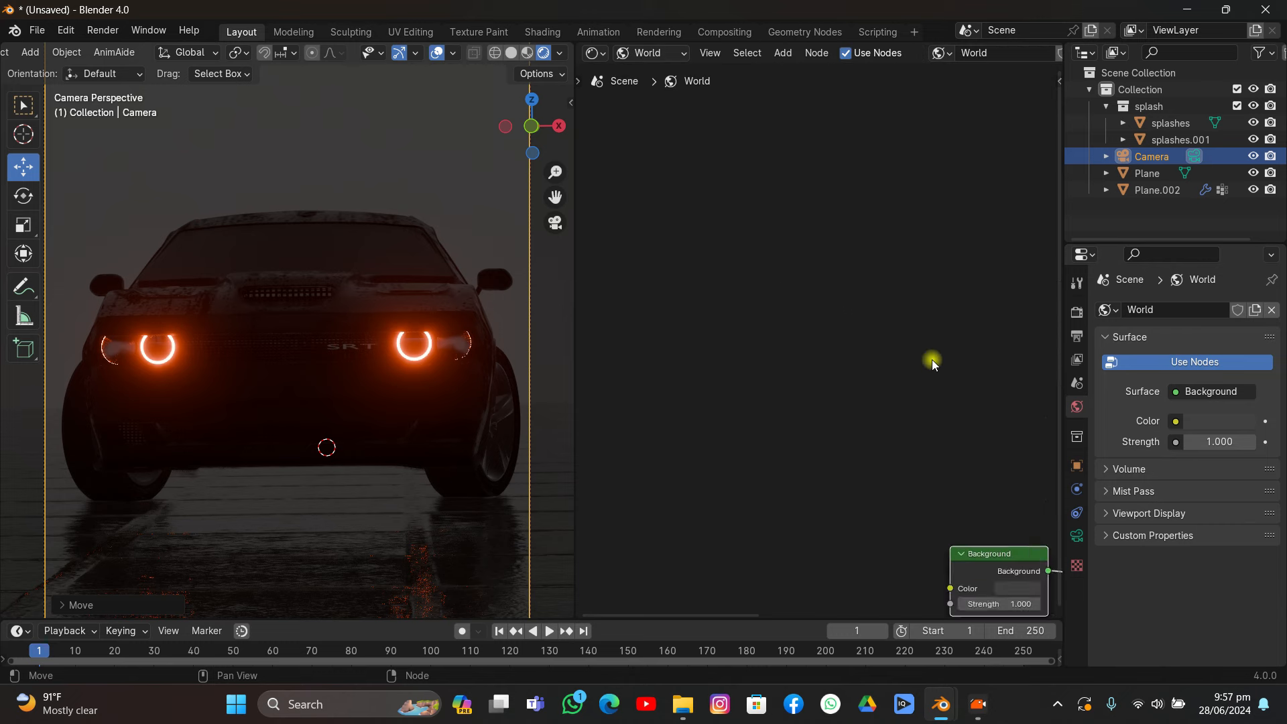
key(shift+a)
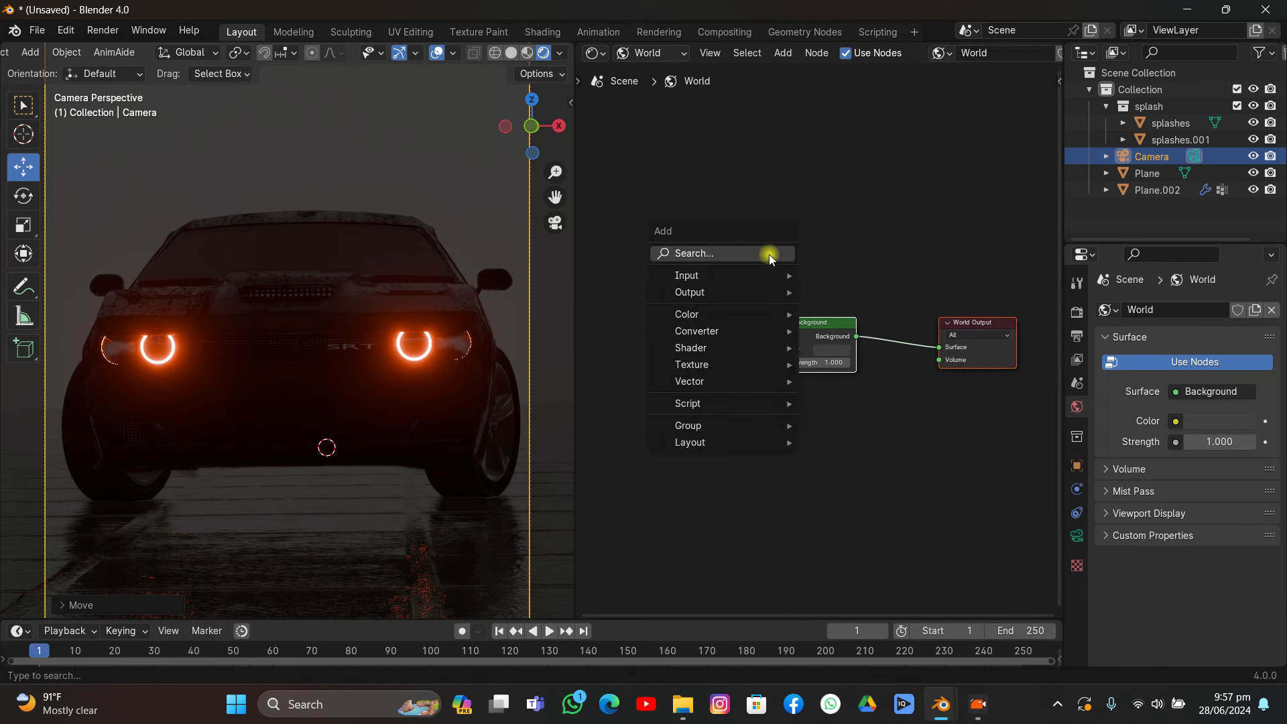
click(769, 255)
text(i)
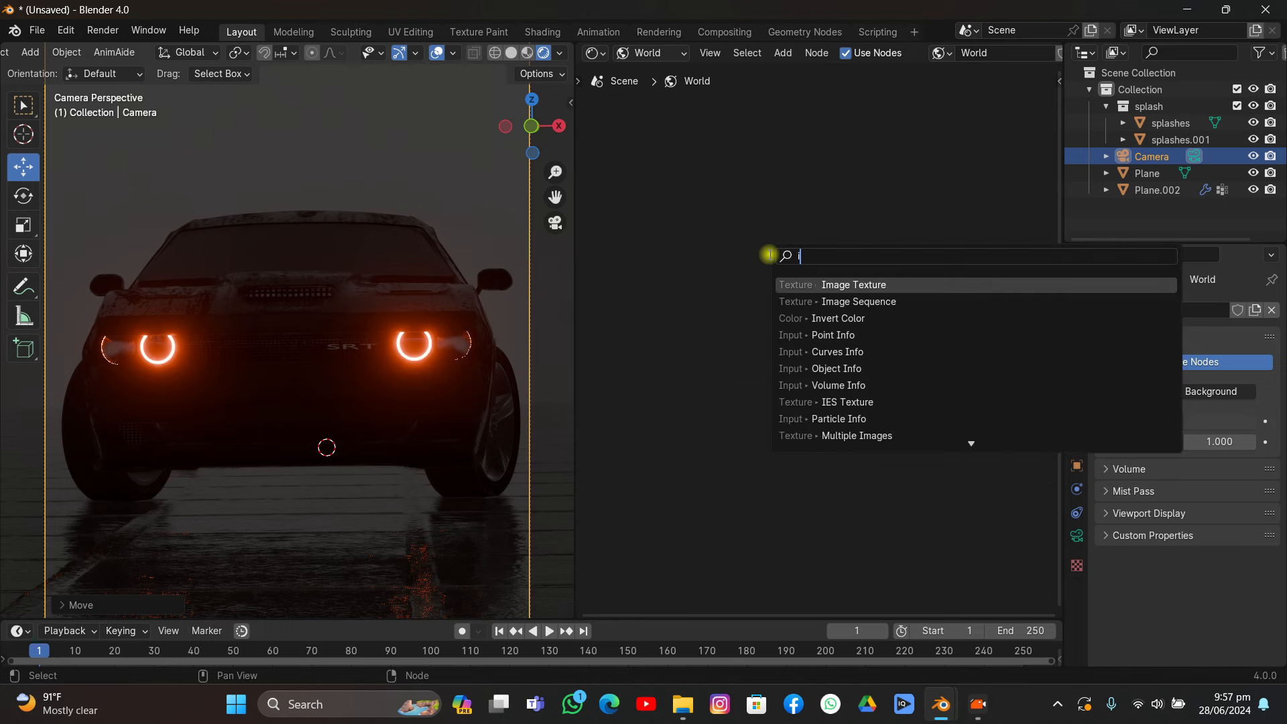
key(BackSpace)
text(en)
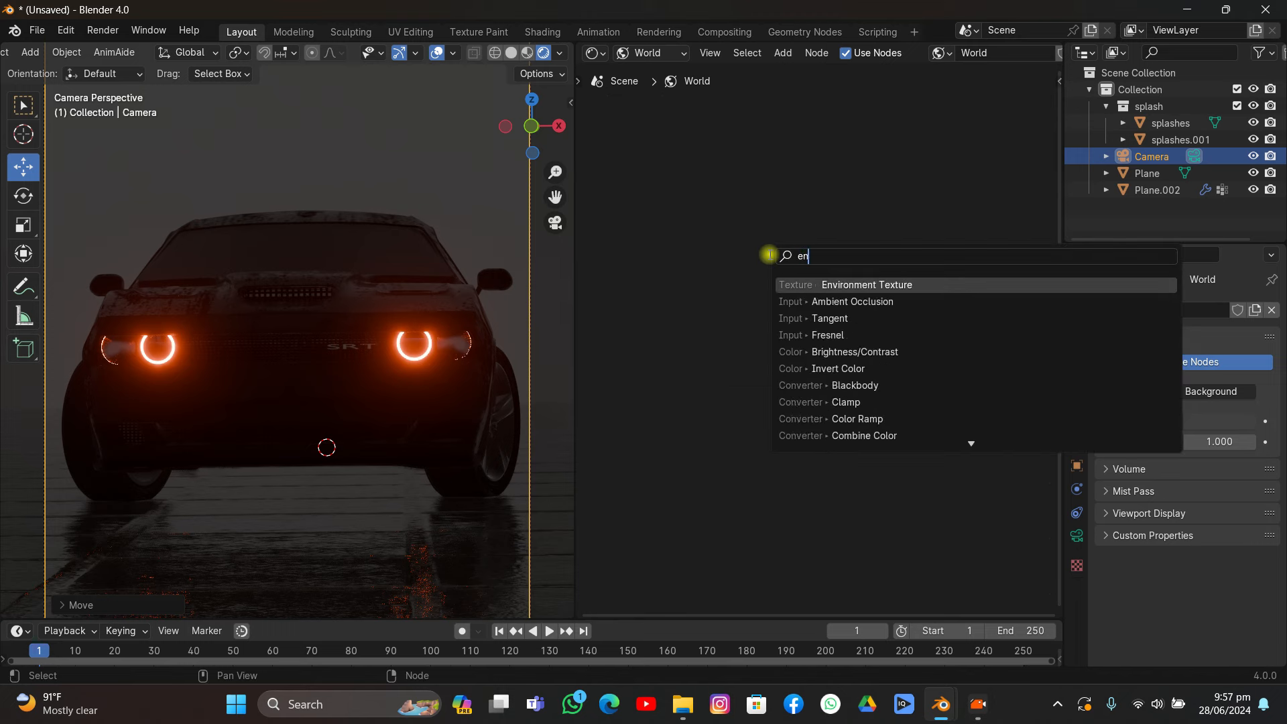
key(Return)
click(609, 281)
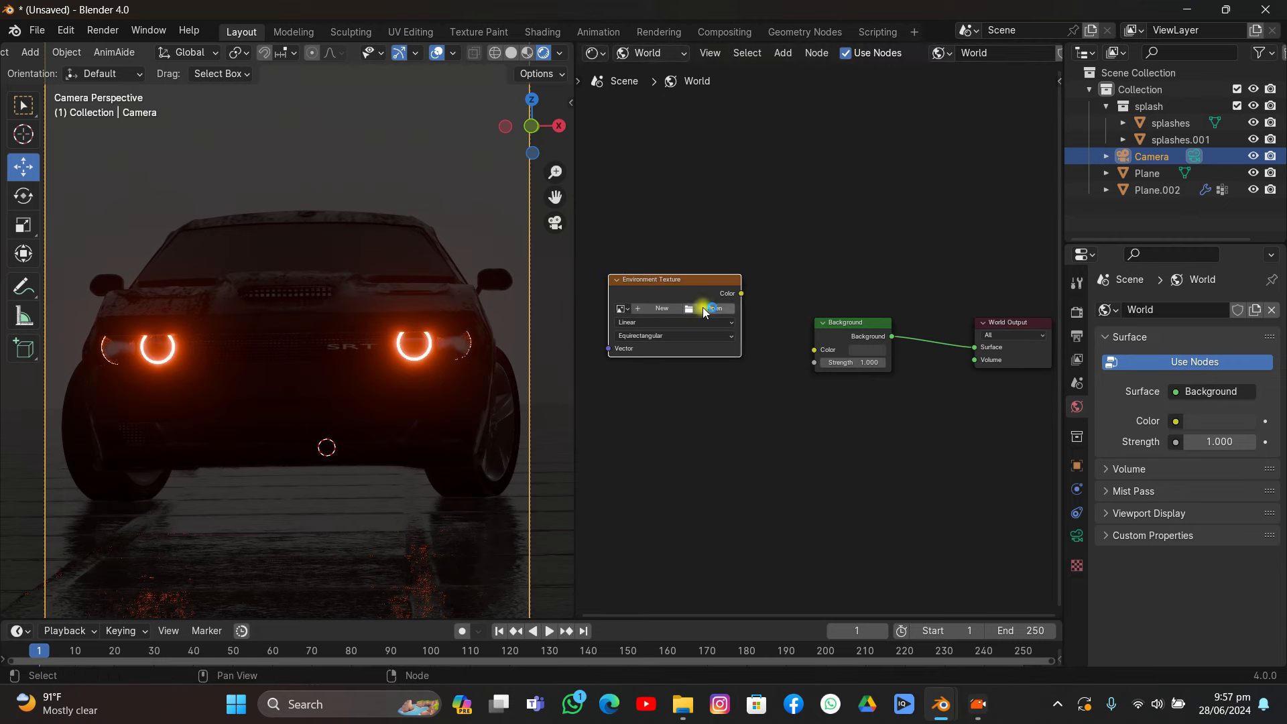
- Load laufenurg_church_4k.hdr from the tutorial folder "30" into the Environment Texture node
click(706, 308)
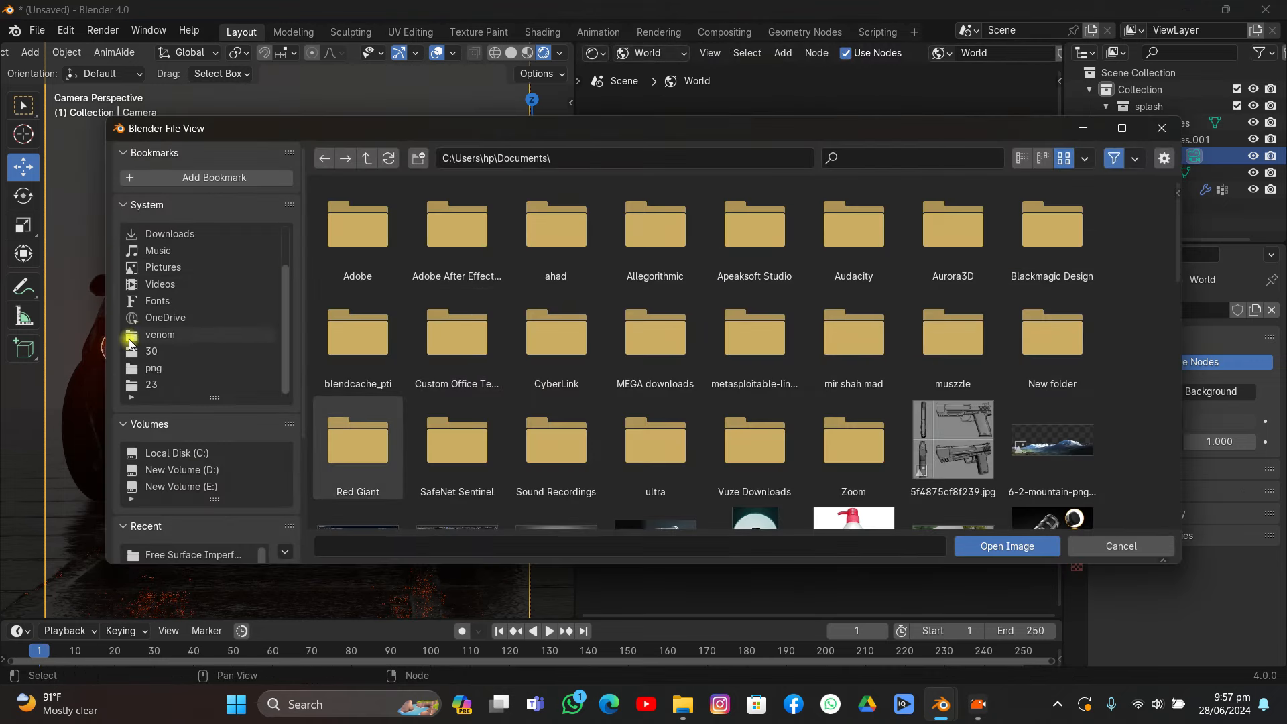
click(172, 486)
double_click(342, 262)
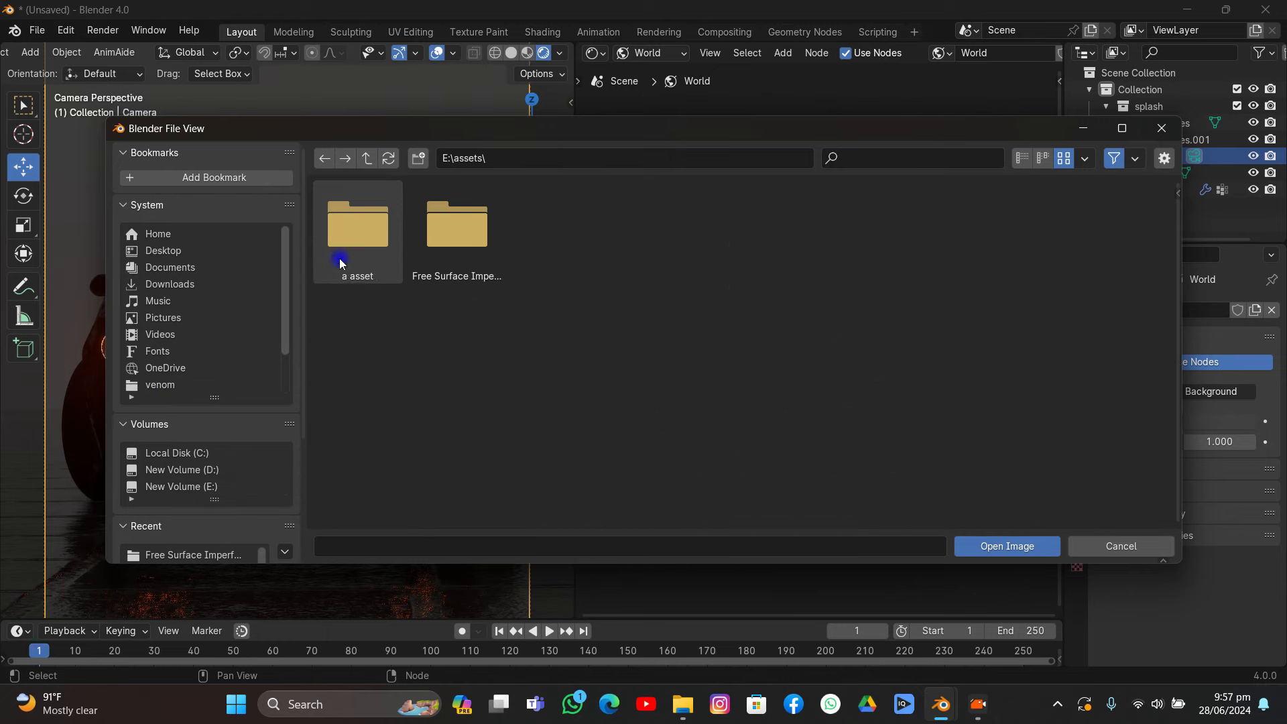
double_click(347, 265)
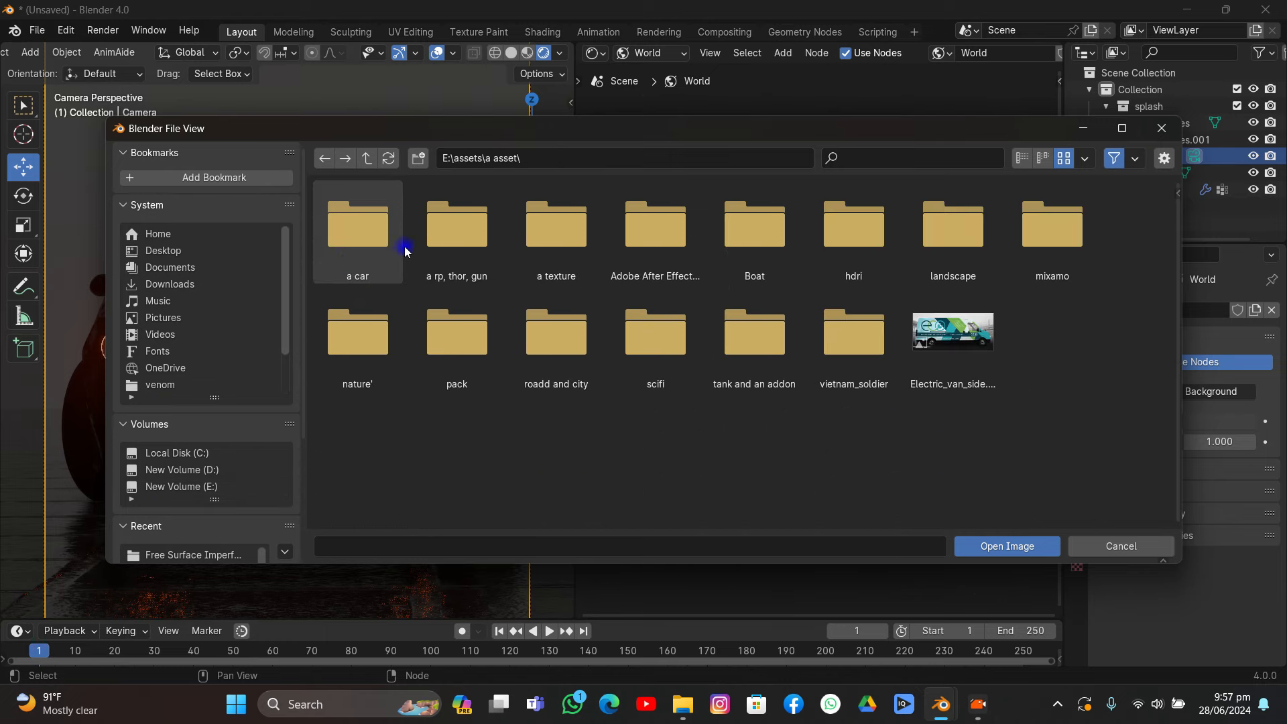
double_click(819, 253)
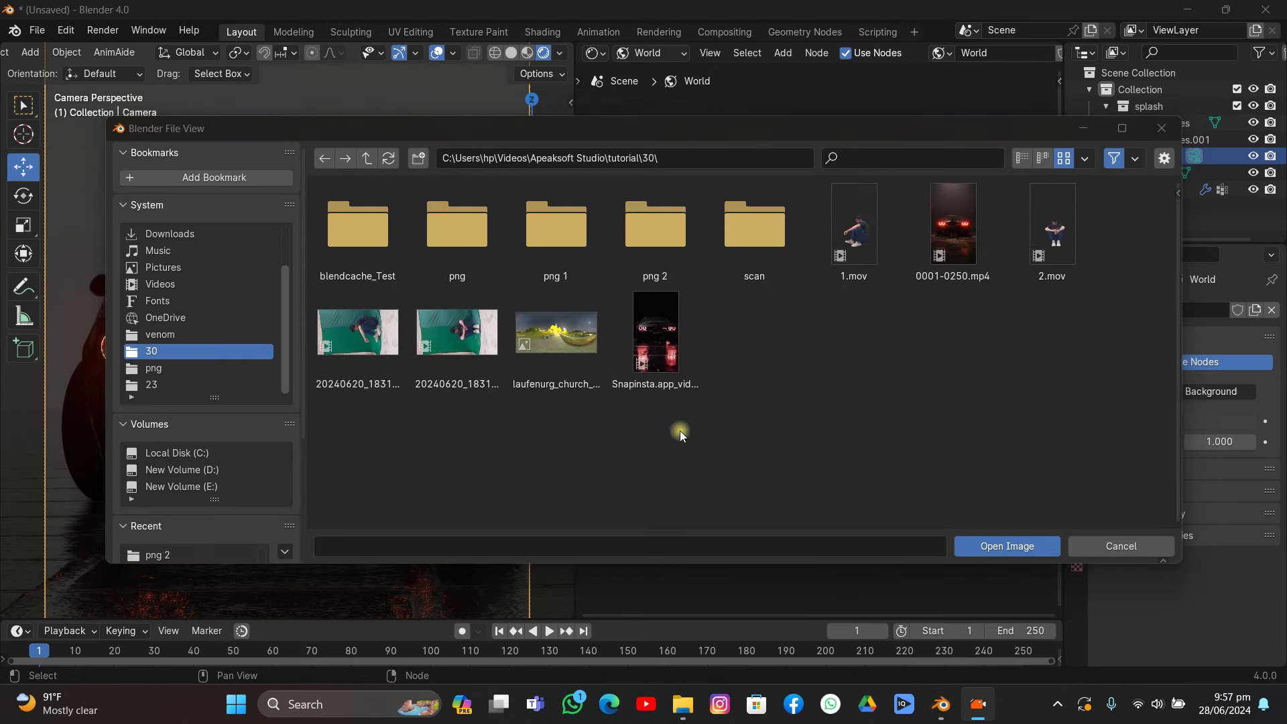
double_click(556, 332)
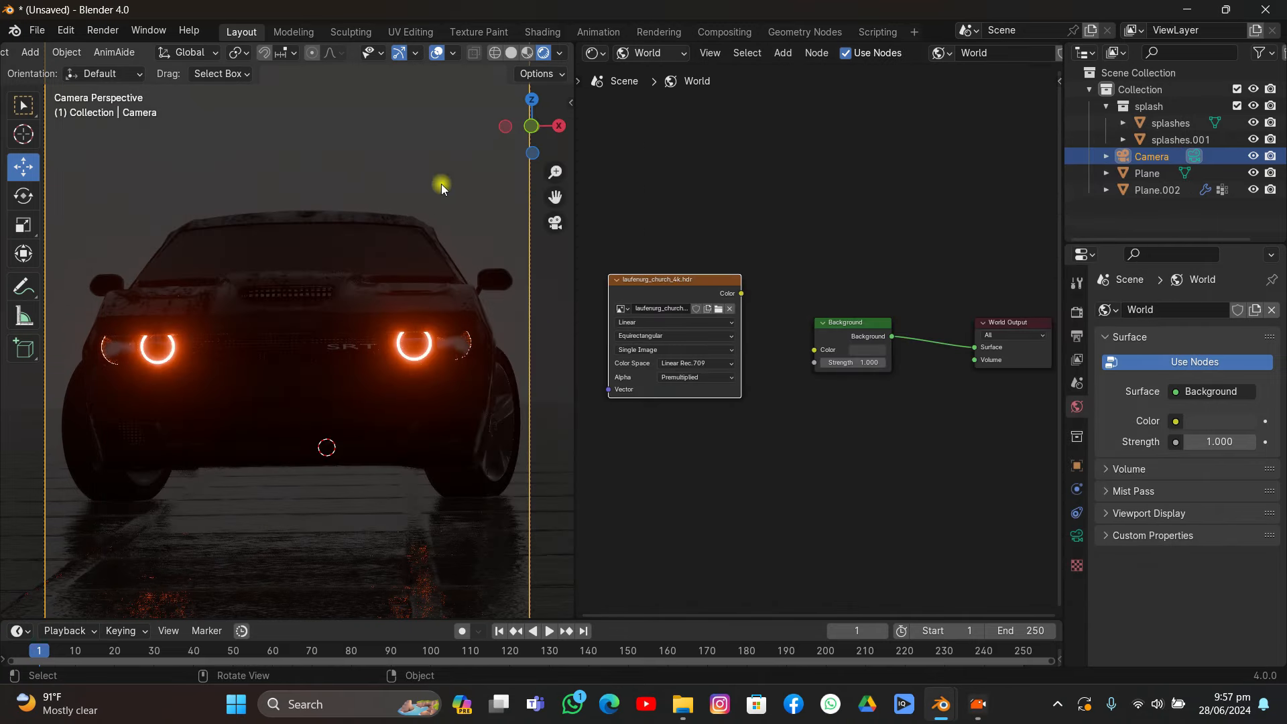
- Connect the environment texture's Color output to the Background node's Color input and view the surroundings
drag(740, 293, 814, 349)
middle_drag(464, 250, 519, 282)
scroll(803, 349, up, 2)
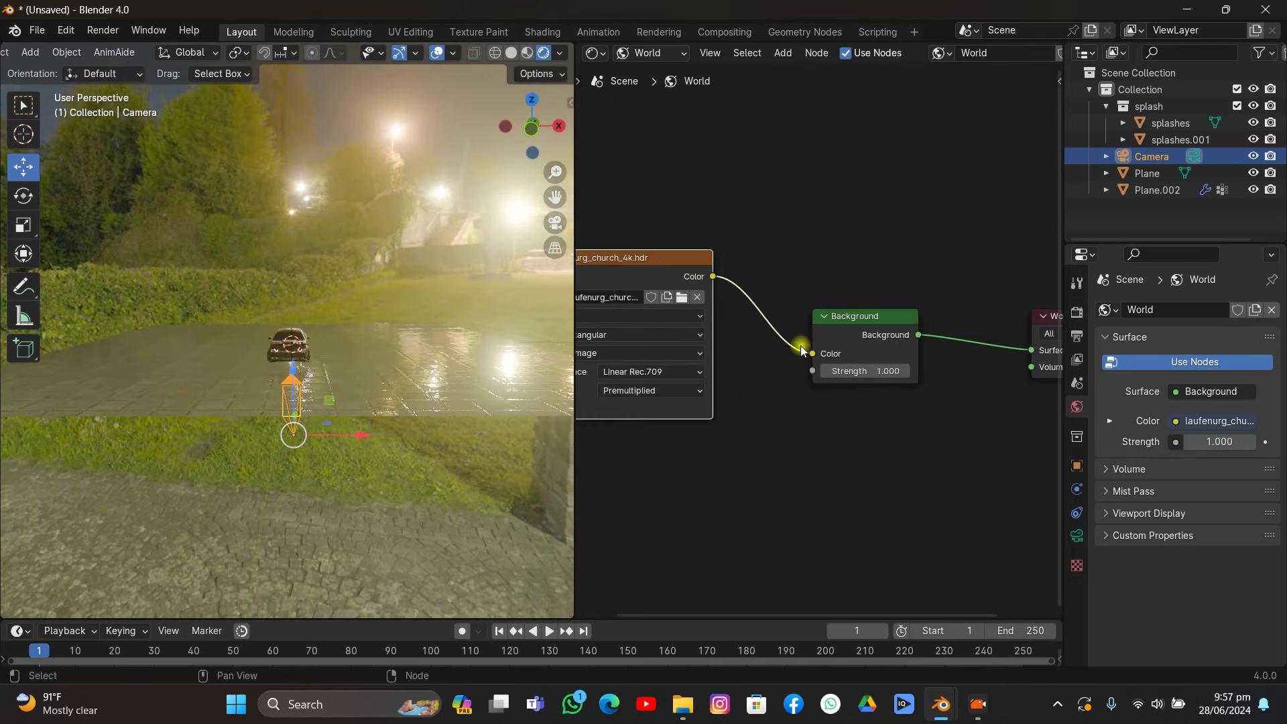
- Reduce the Background node's Strength to 0.100 for a dark night look
double_click(892, 371)
text(0.5)
key(Return)
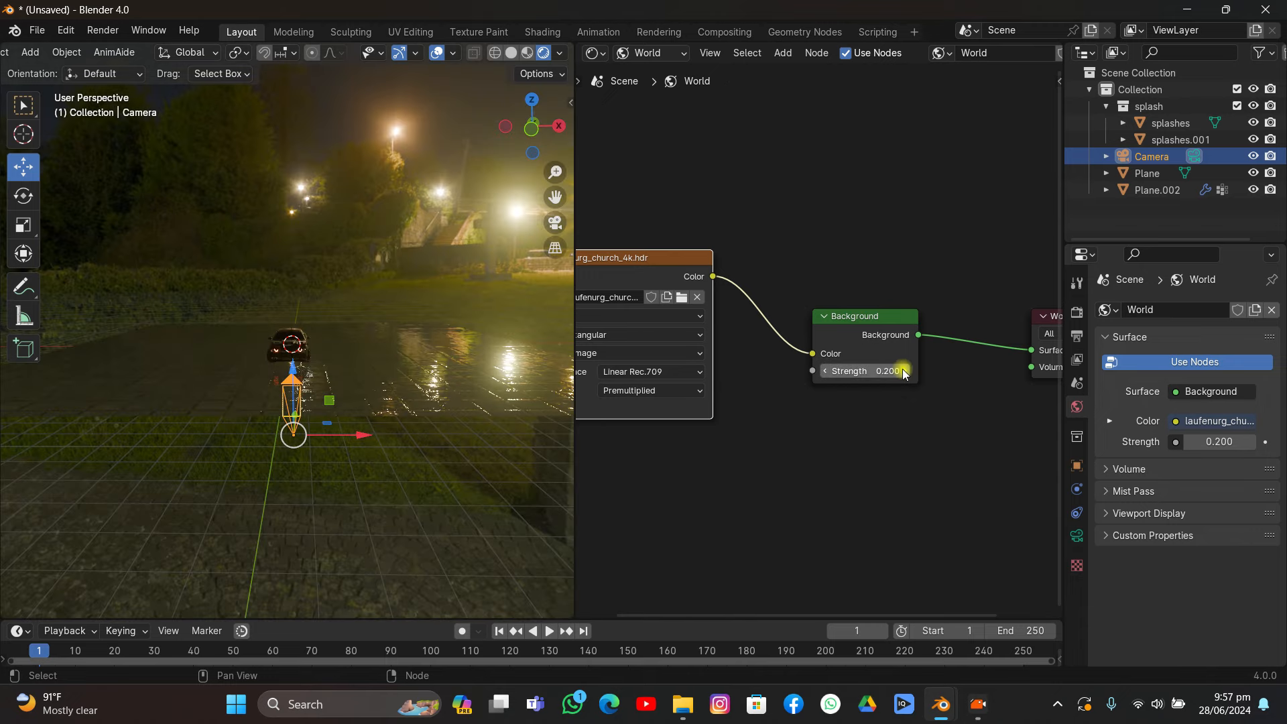
drag(899, 369, 835, 373)
click(830, 373)
- Add Texture Coordinate and Mapping nodes to the HDR texture and set the Mapping rotation to X 3.3° and Z -192°
middle_drag(732, 265, 950, 226)
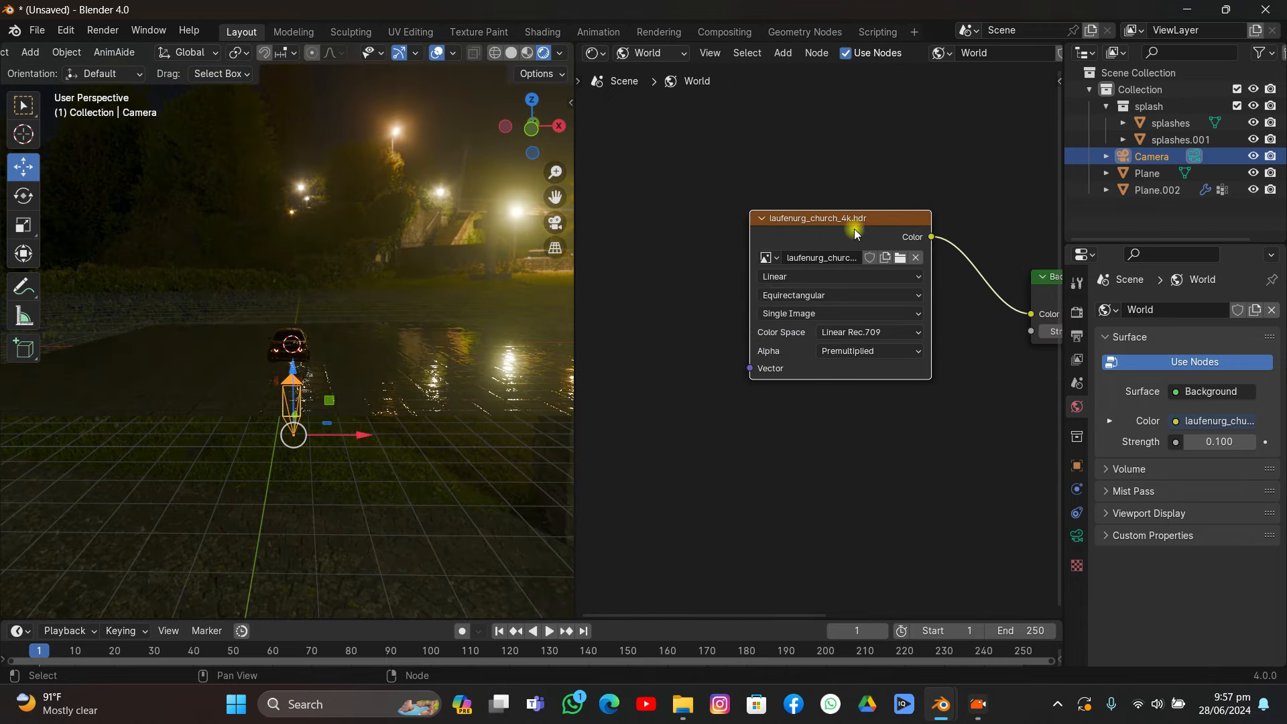
key(ctrl+t)
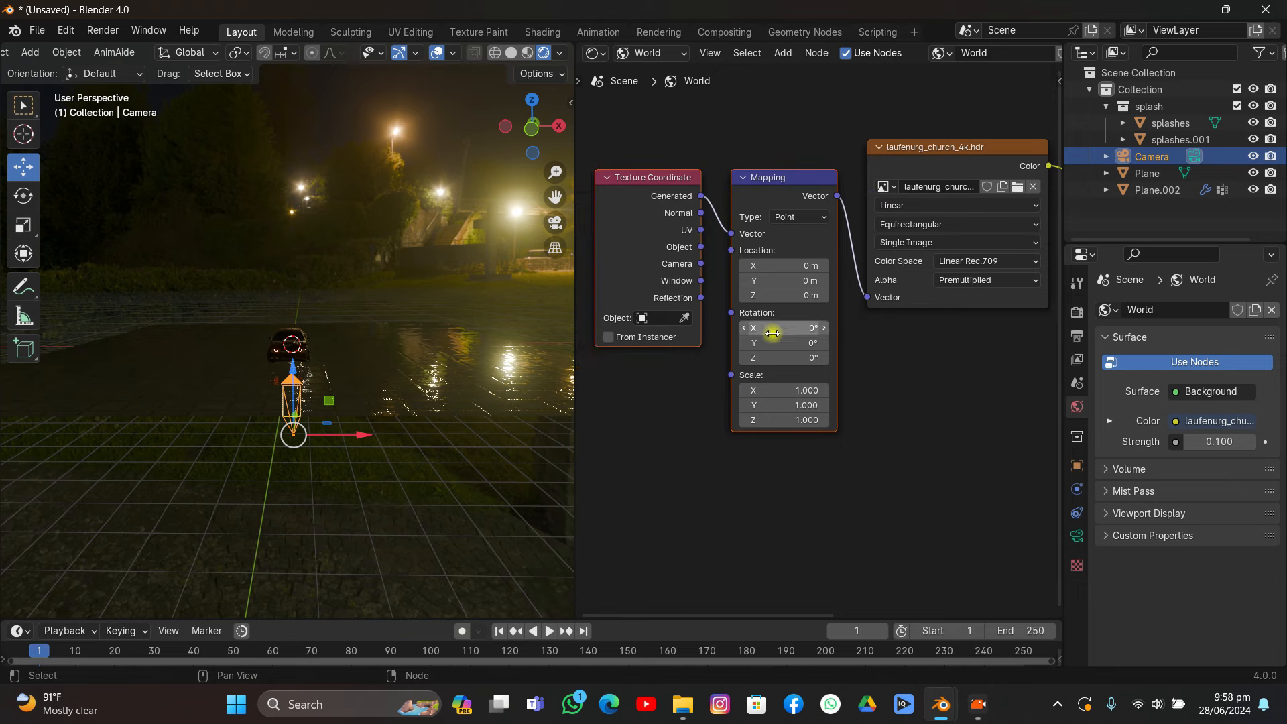
drag(776, 356, 899, 343)
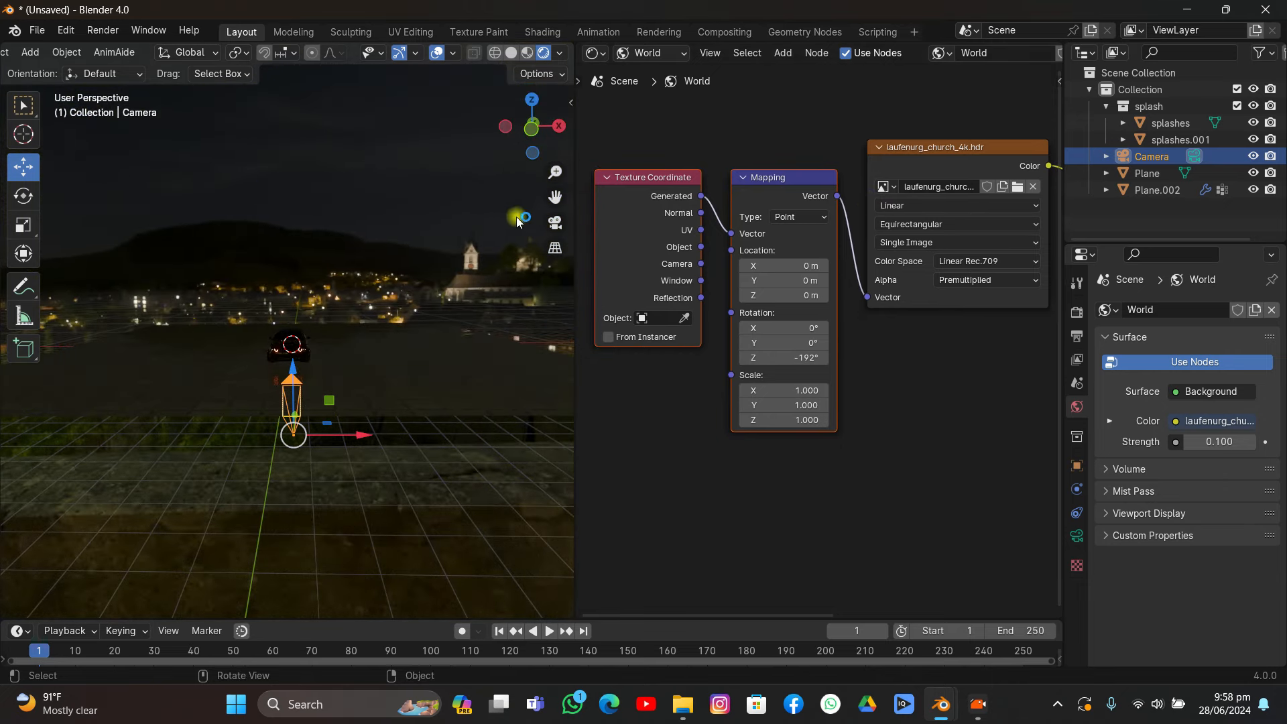
click(555, 221)
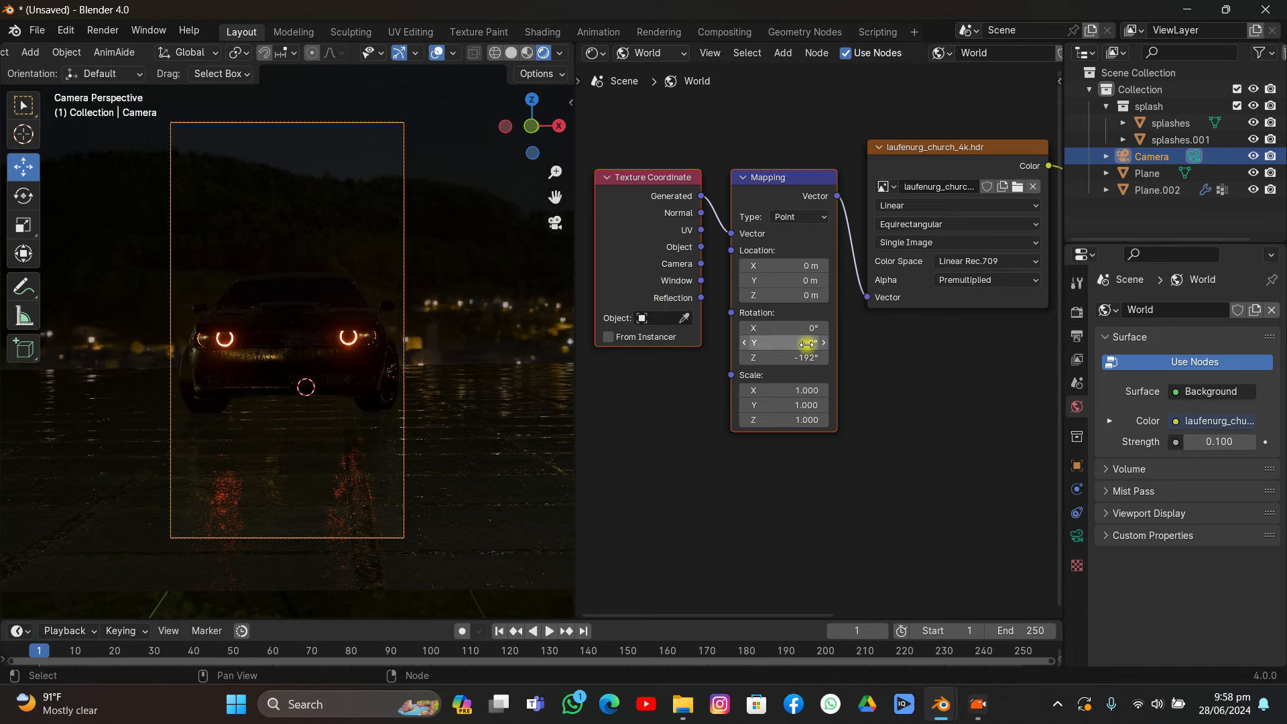
drag(784, 327, 816, 328)
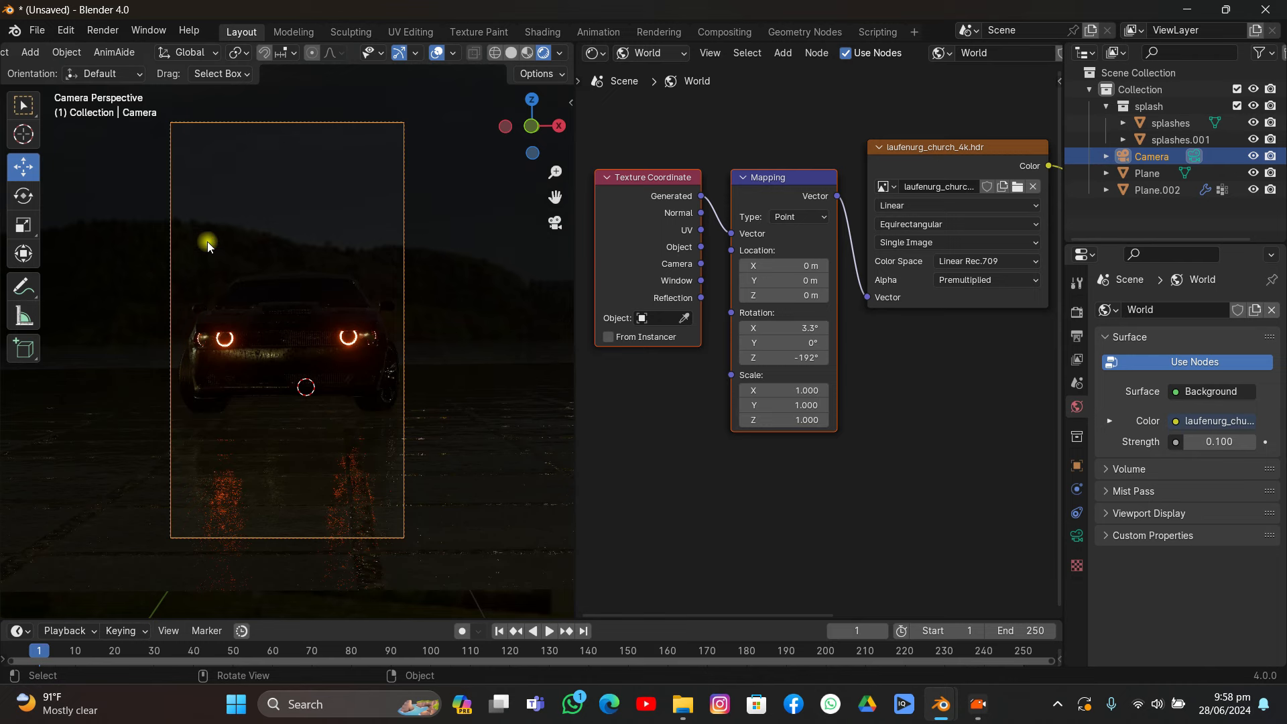
- Change the render engine from EEVEE to Cycles
click(1077, 313)
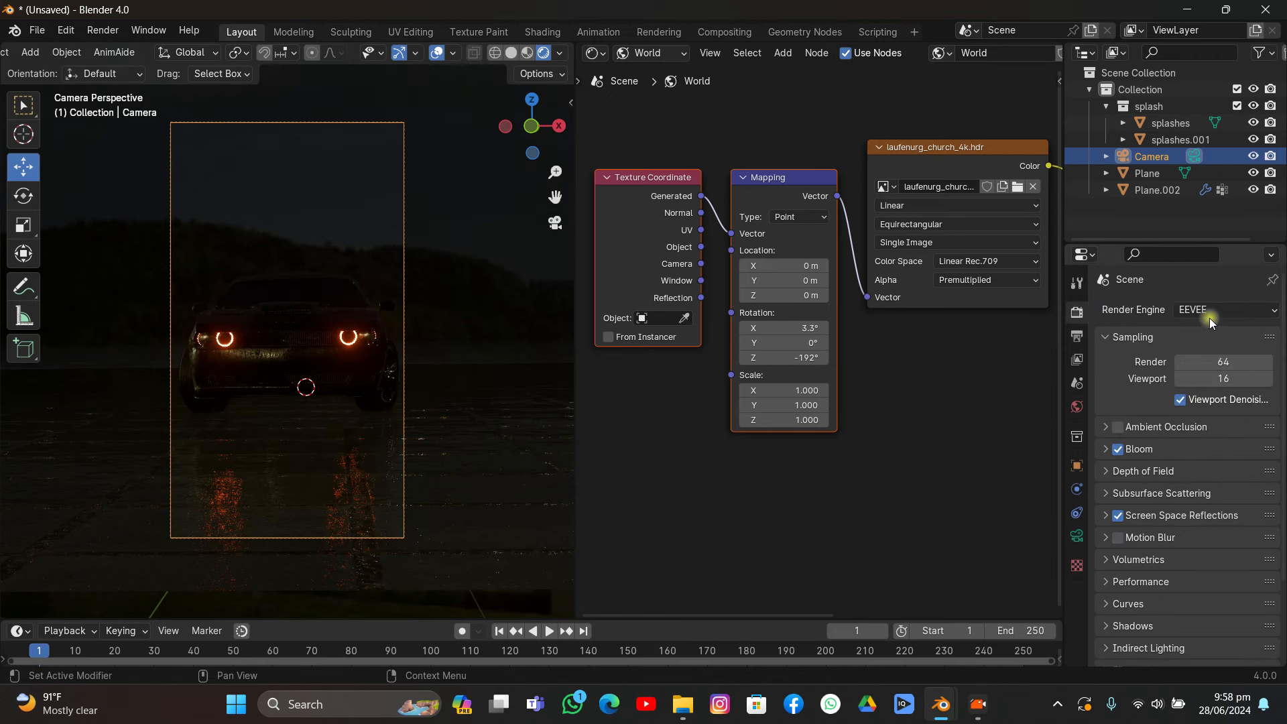
click(1206, 309)
click(1187, 366)
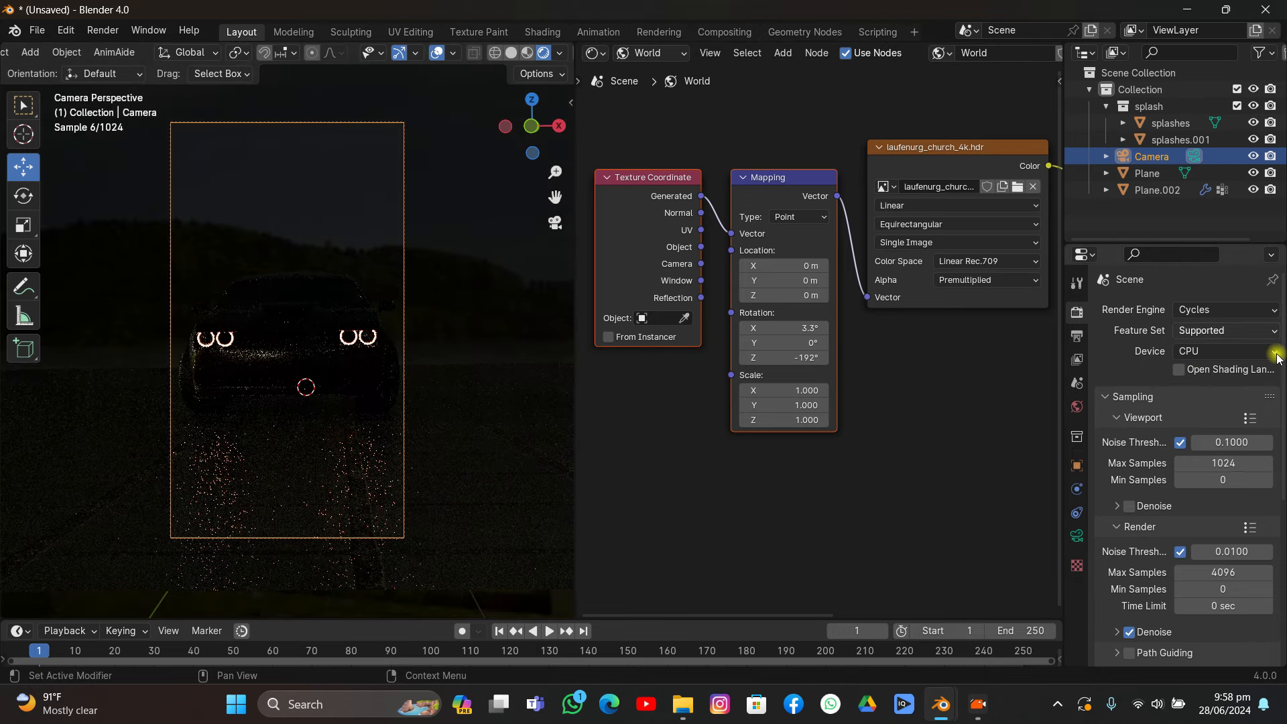
- Set the Cycles device to GPU Compute and enable denoising for the viewport
click(1252, 351)
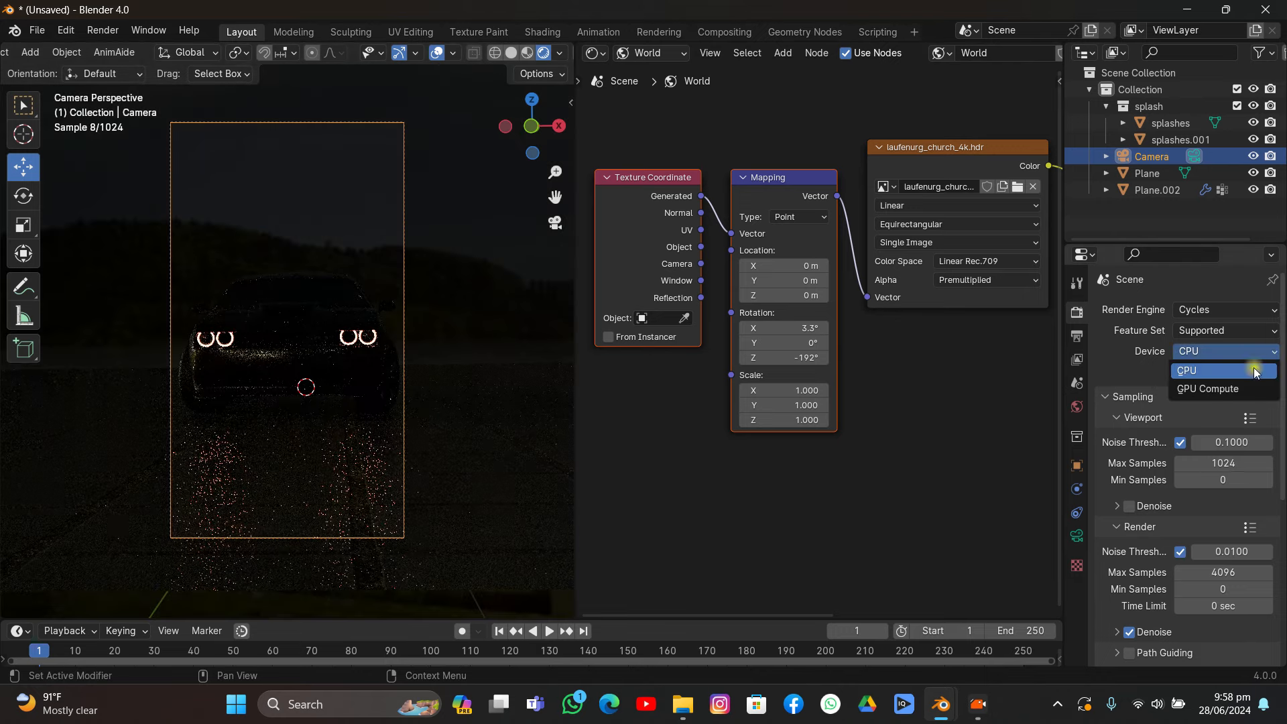
click(1206, 389)
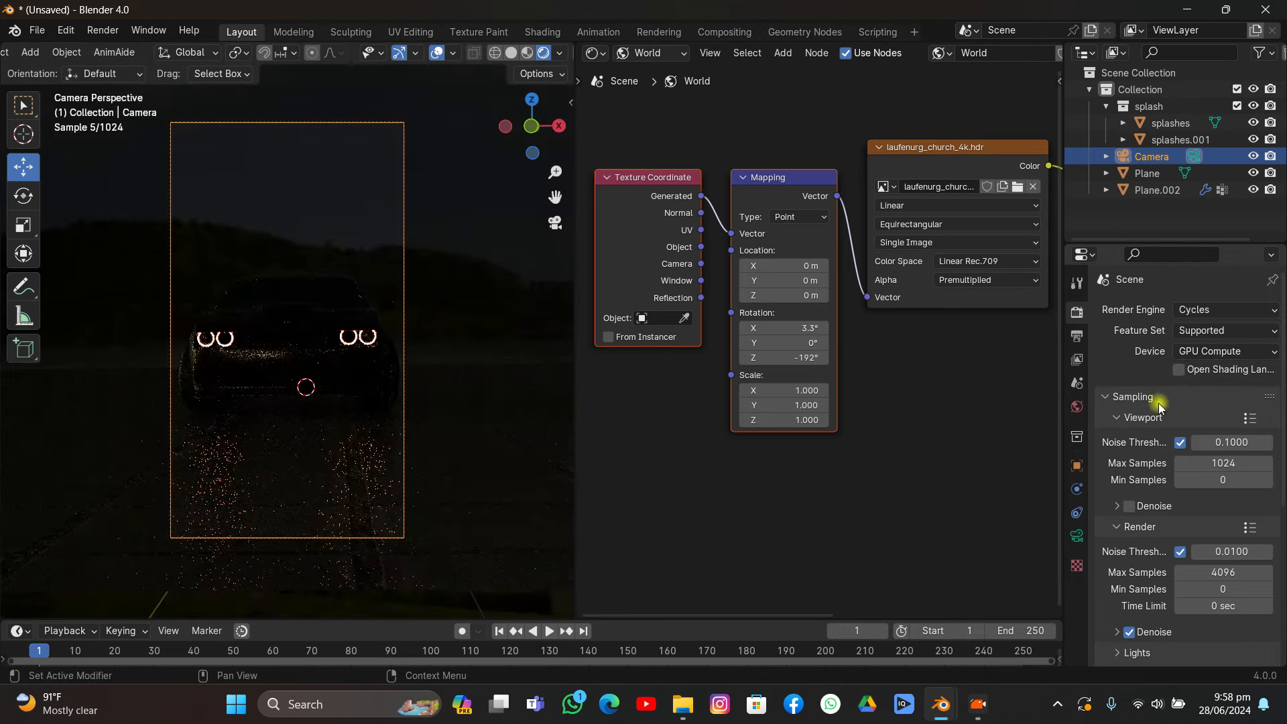
click(1129, 506)
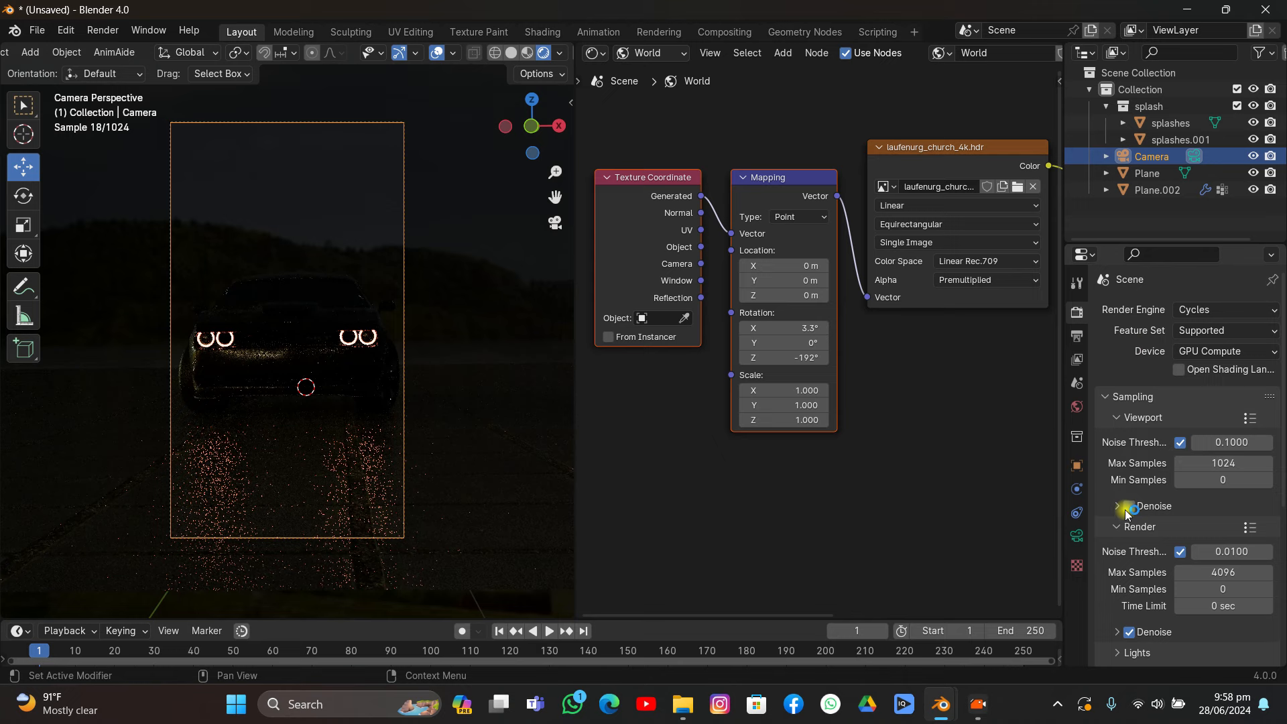
- Hide the viewport overlays and save the scene as mian.blend in the tutorial\30 folder
click(436, 55)
key(ctrl+s)
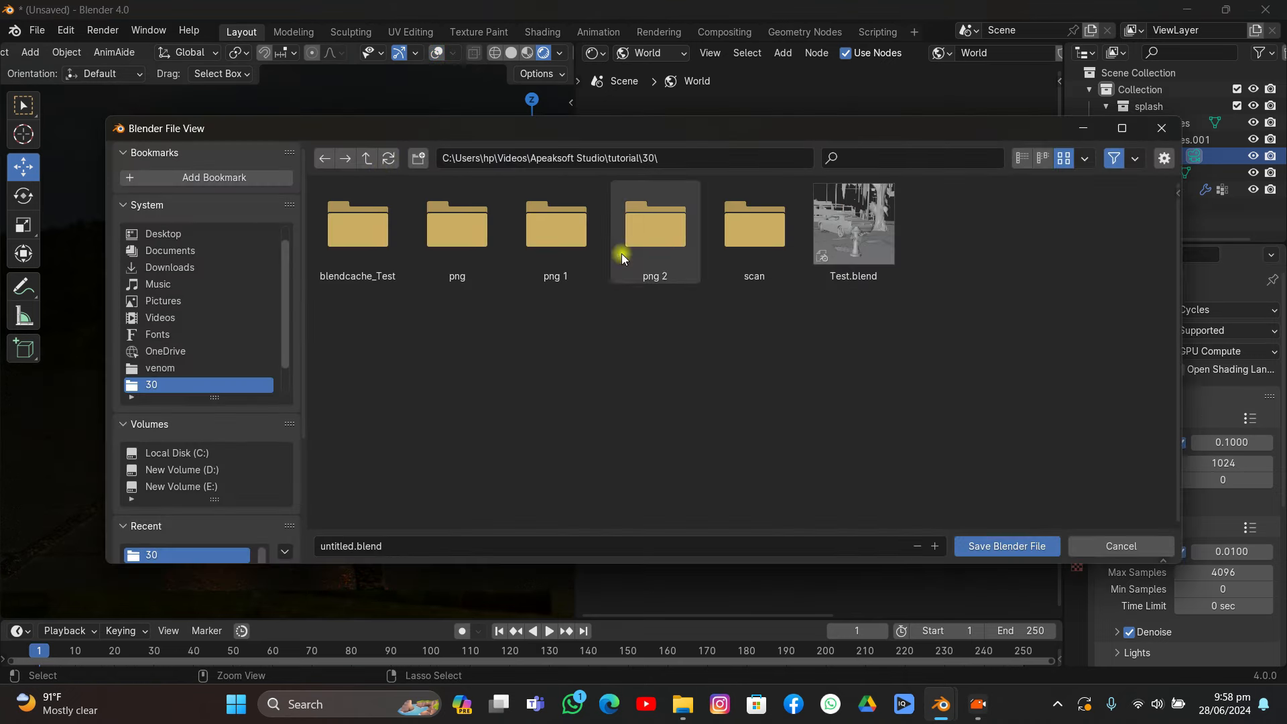
click(366, 545)
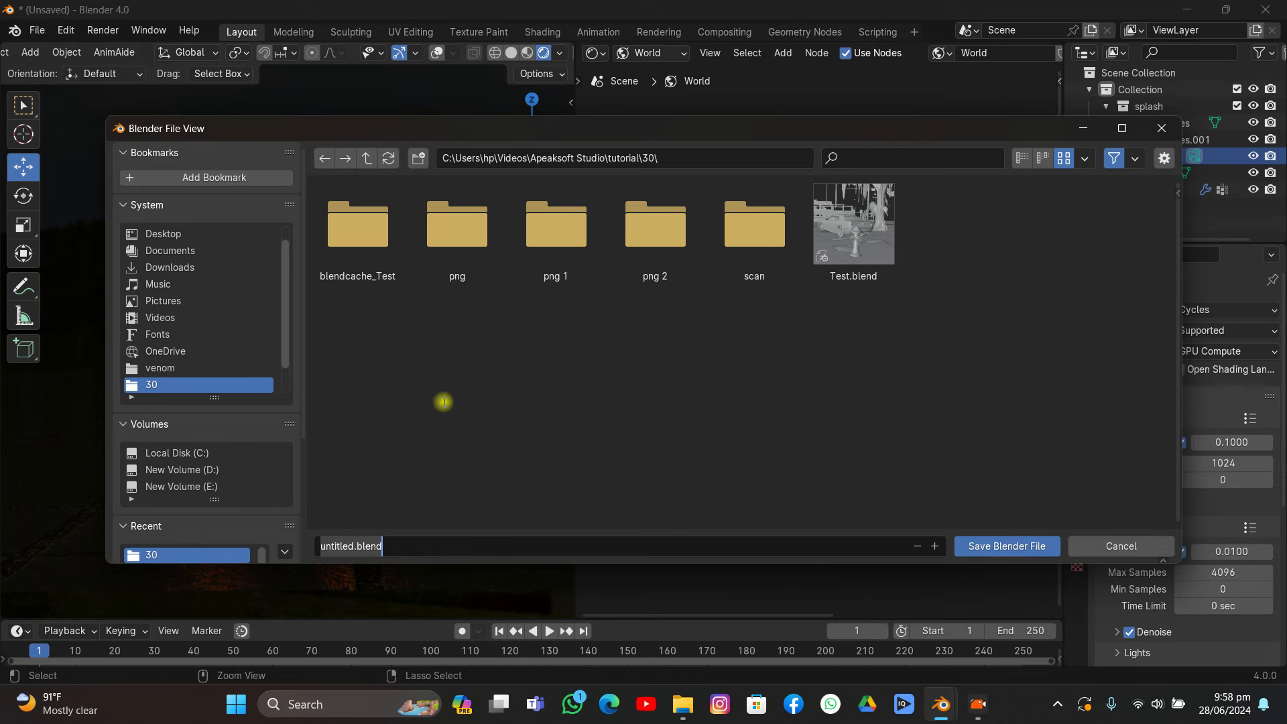
text(mia)
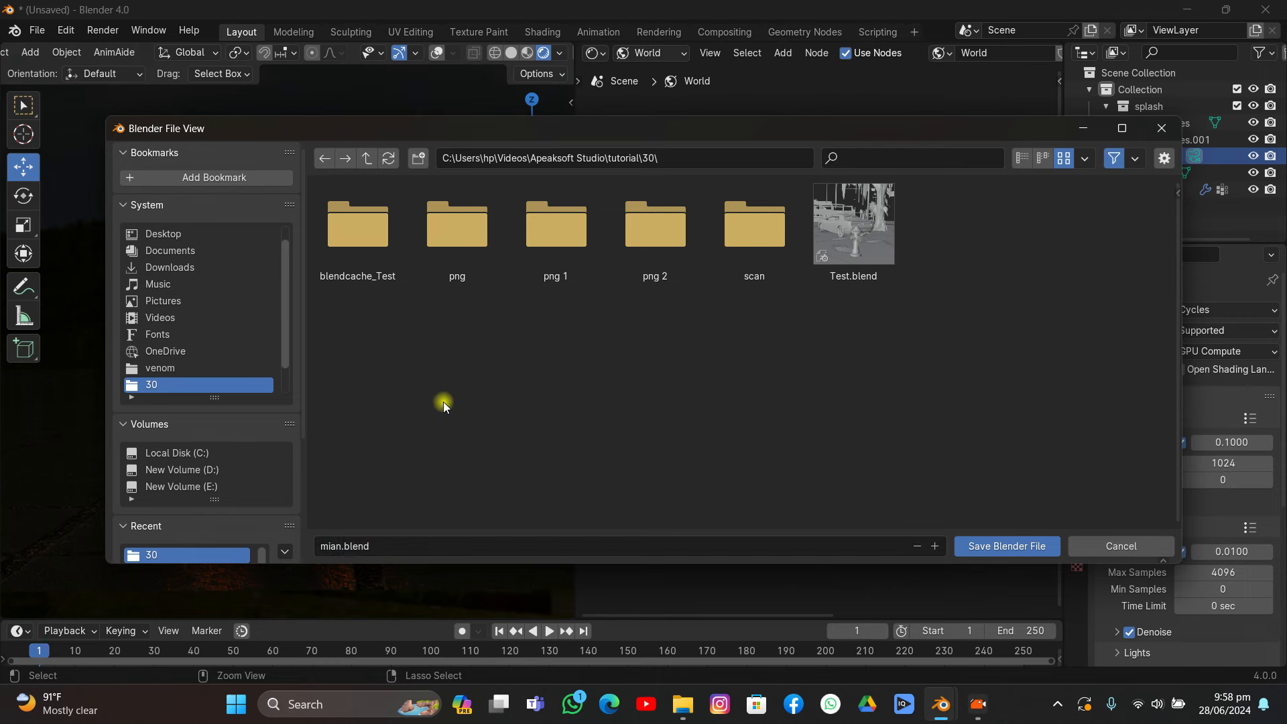
click(1002, 543)
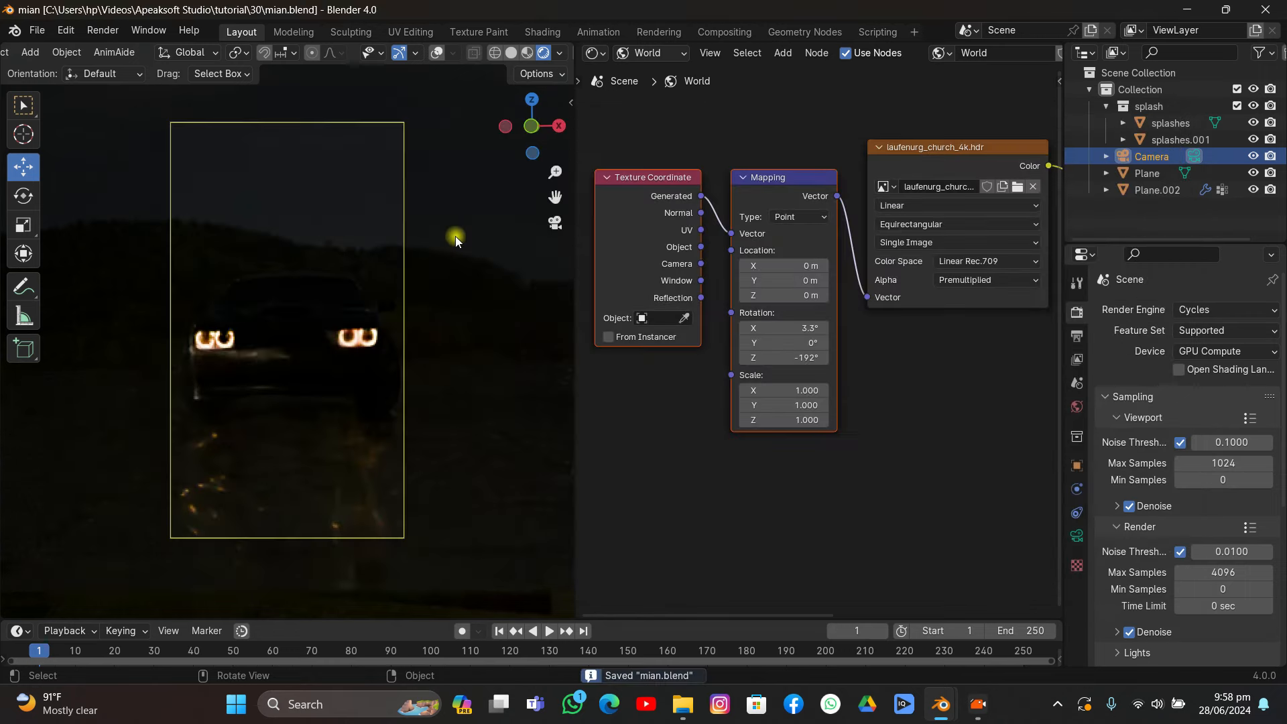
- Show the overlays again, add an area light, and raise it about 3.5 m along Z
click(435, 53)
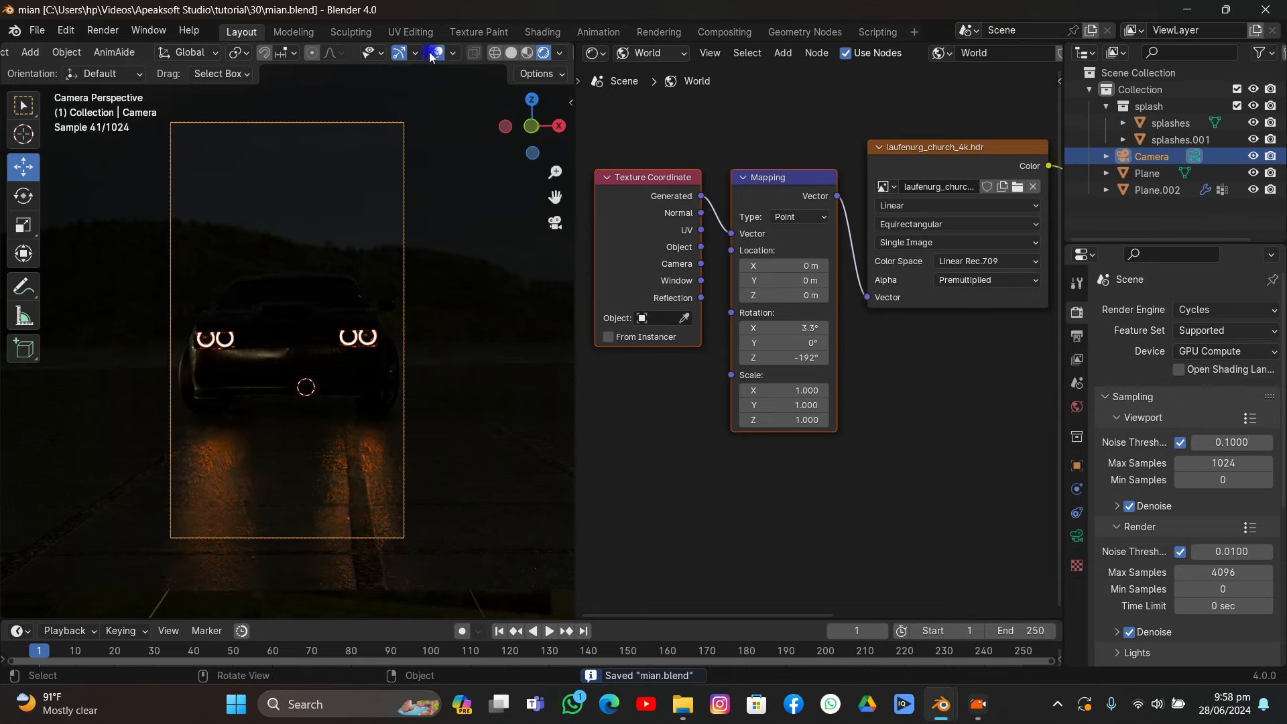
key(shift+a)
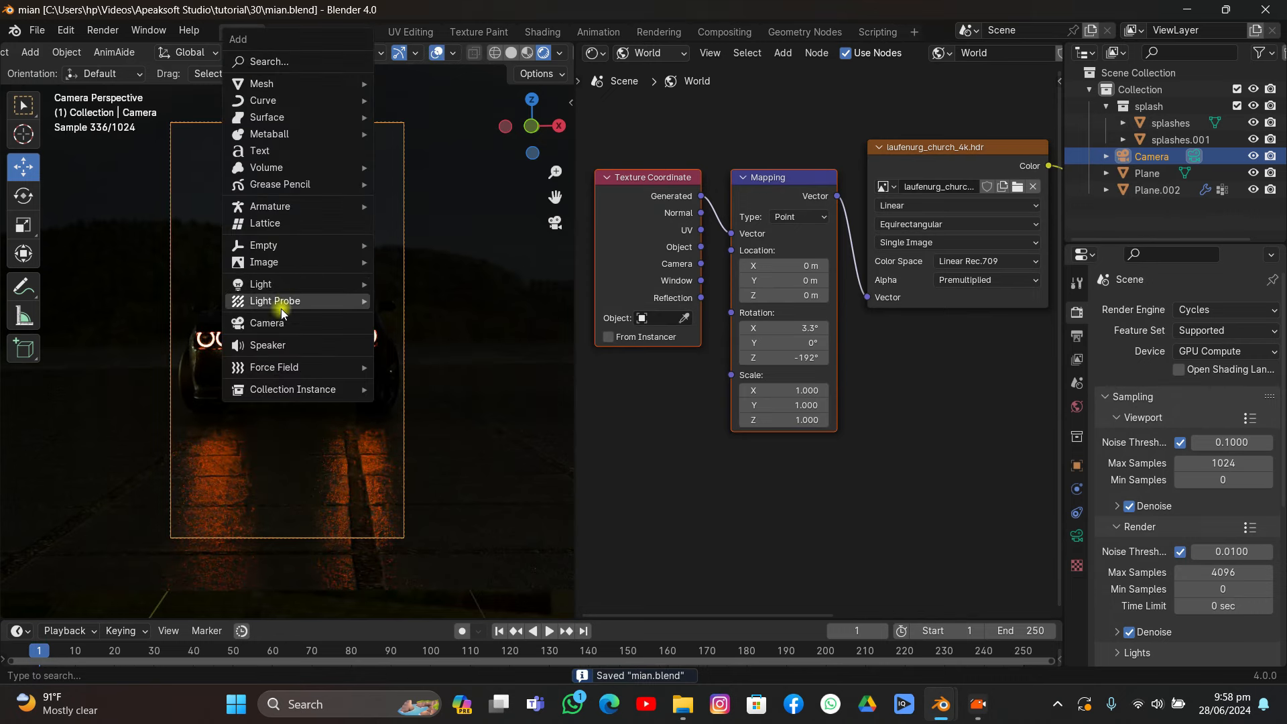
mouse_move(342, 289)
click(406, 337)
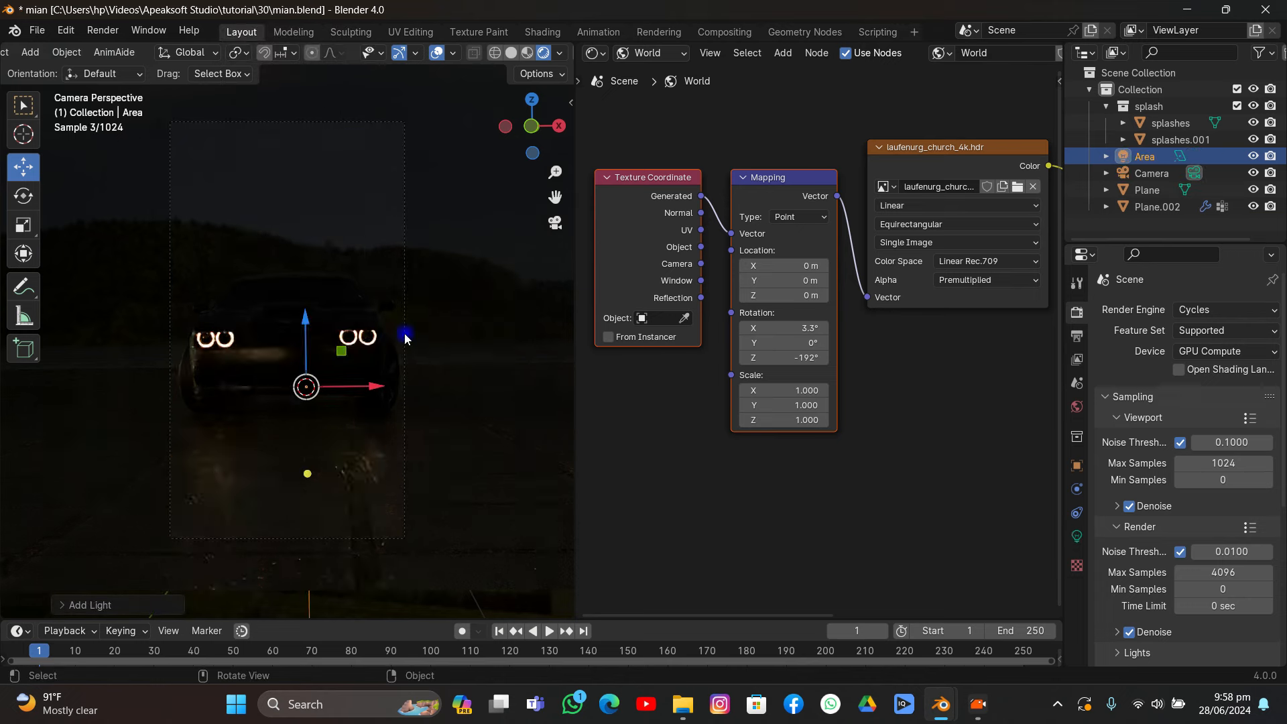
drag(308, 321, 303, 123)
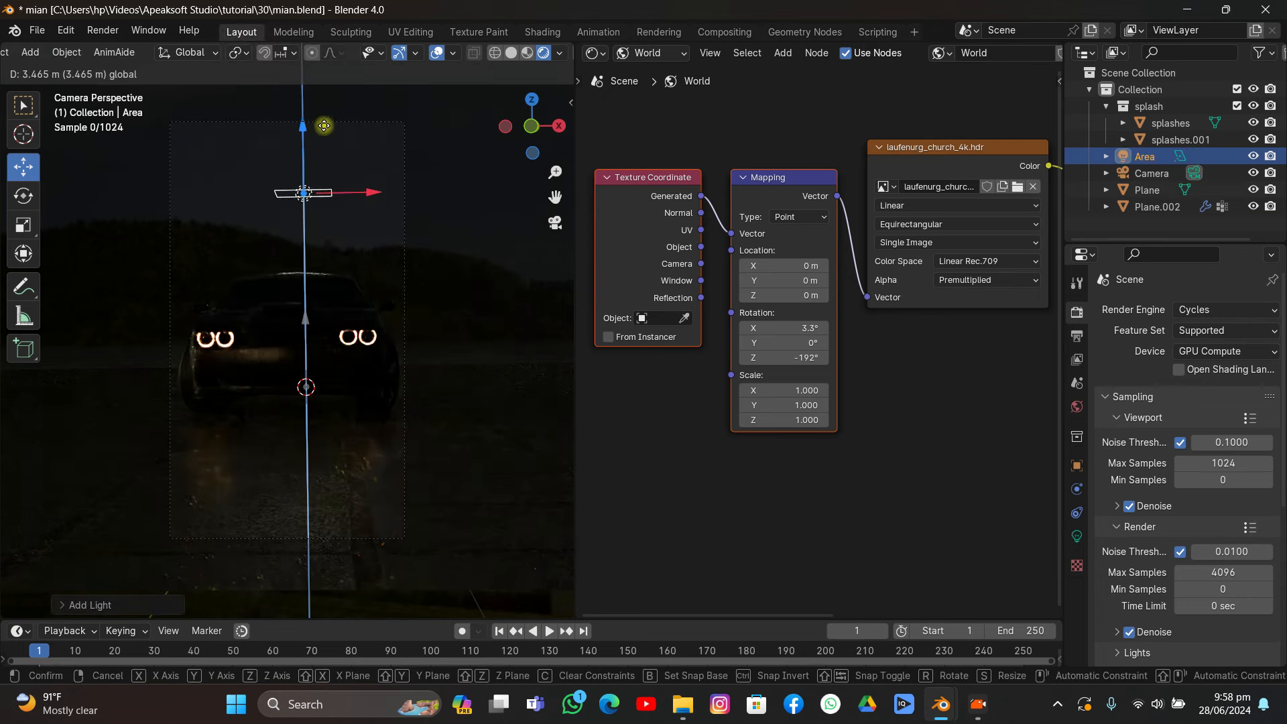
- Change the area light's type to Spot and raise it higher, above the camera frame
click(1076, 537)
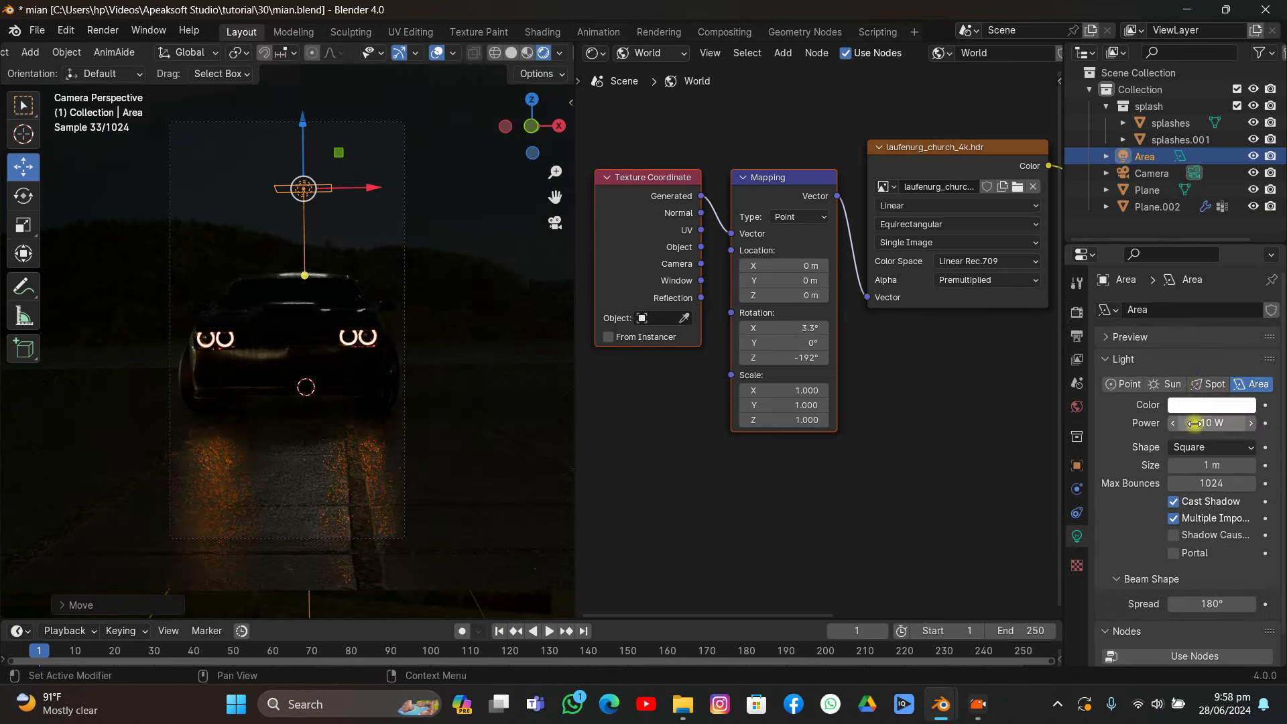
click(1206, 383)
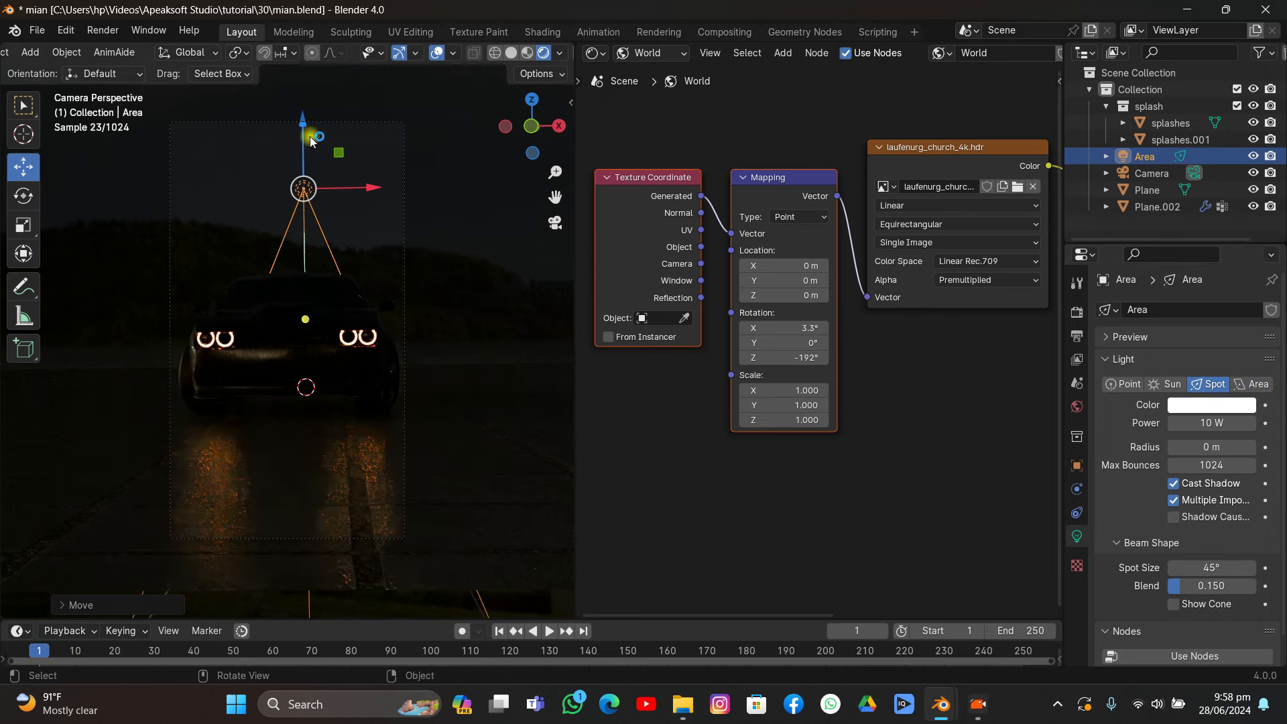
drag(305, 138, 348, 522)
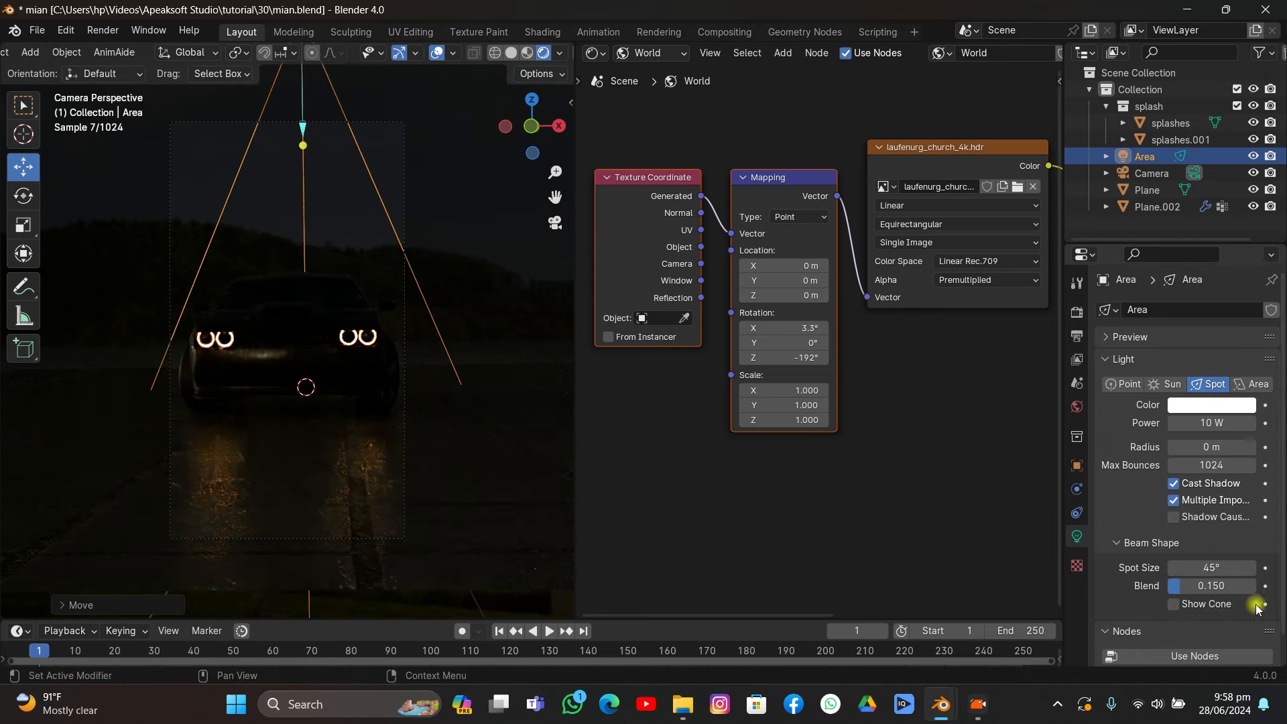
- Set the spot light's power to 3000 W and move it along Y until it is over the car
click(1206, 425)
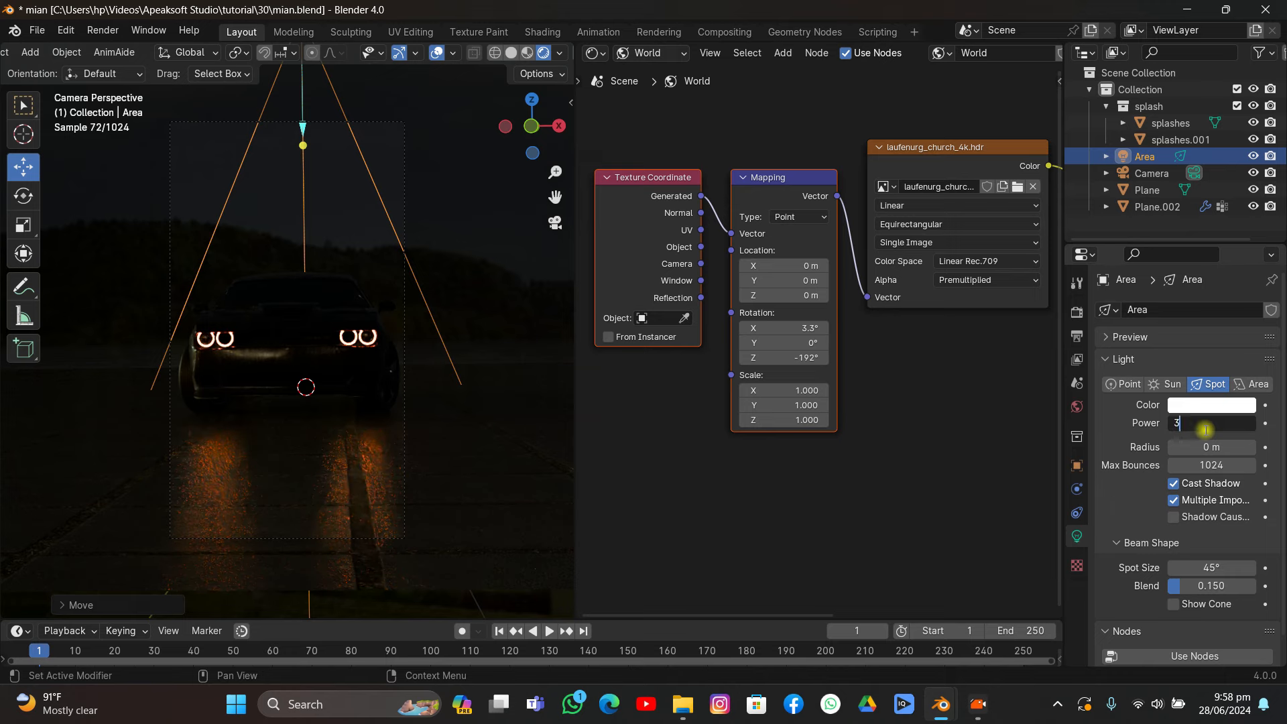
key(Return)
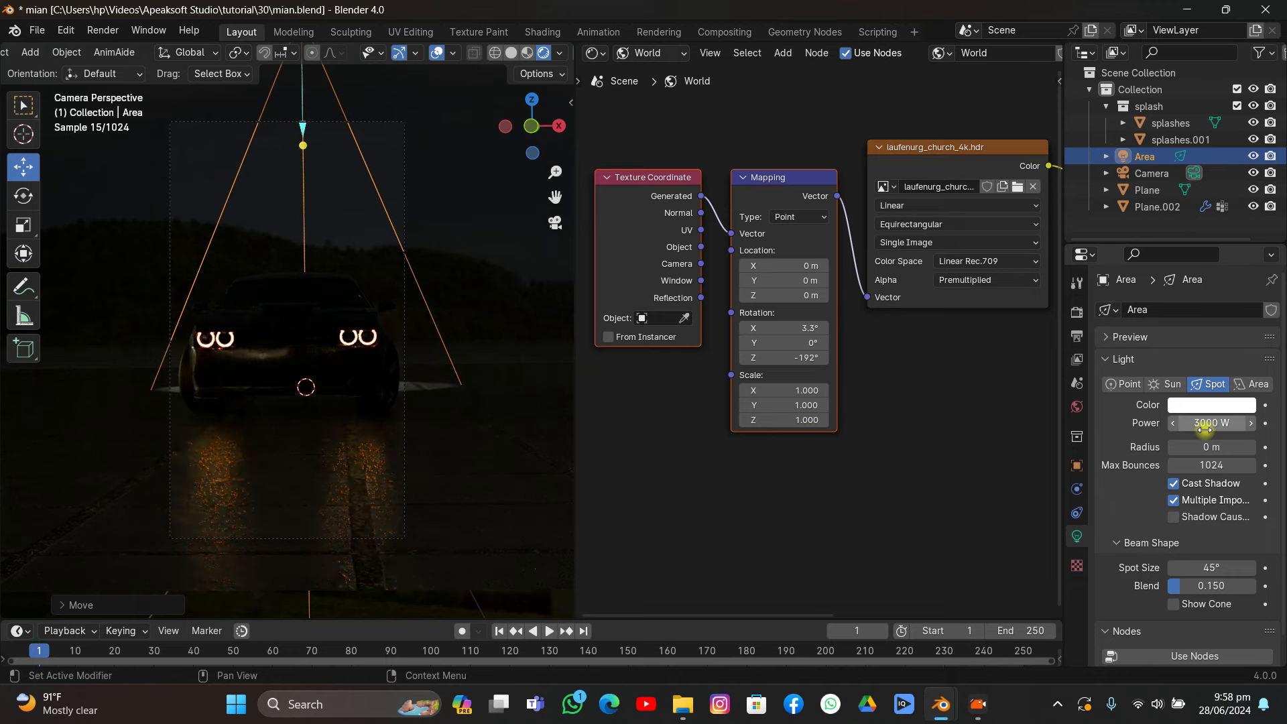
middle_drag(431, 275, 319, 362)
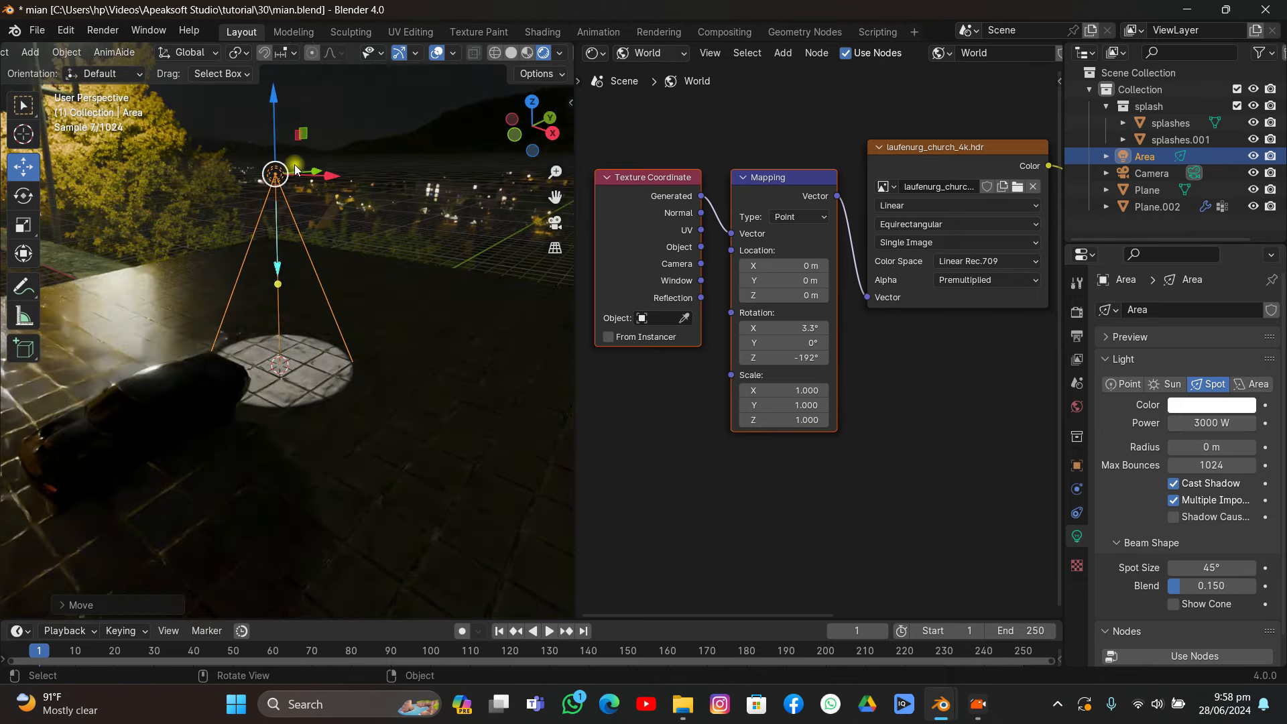
drag(305, 172, 120, 194)
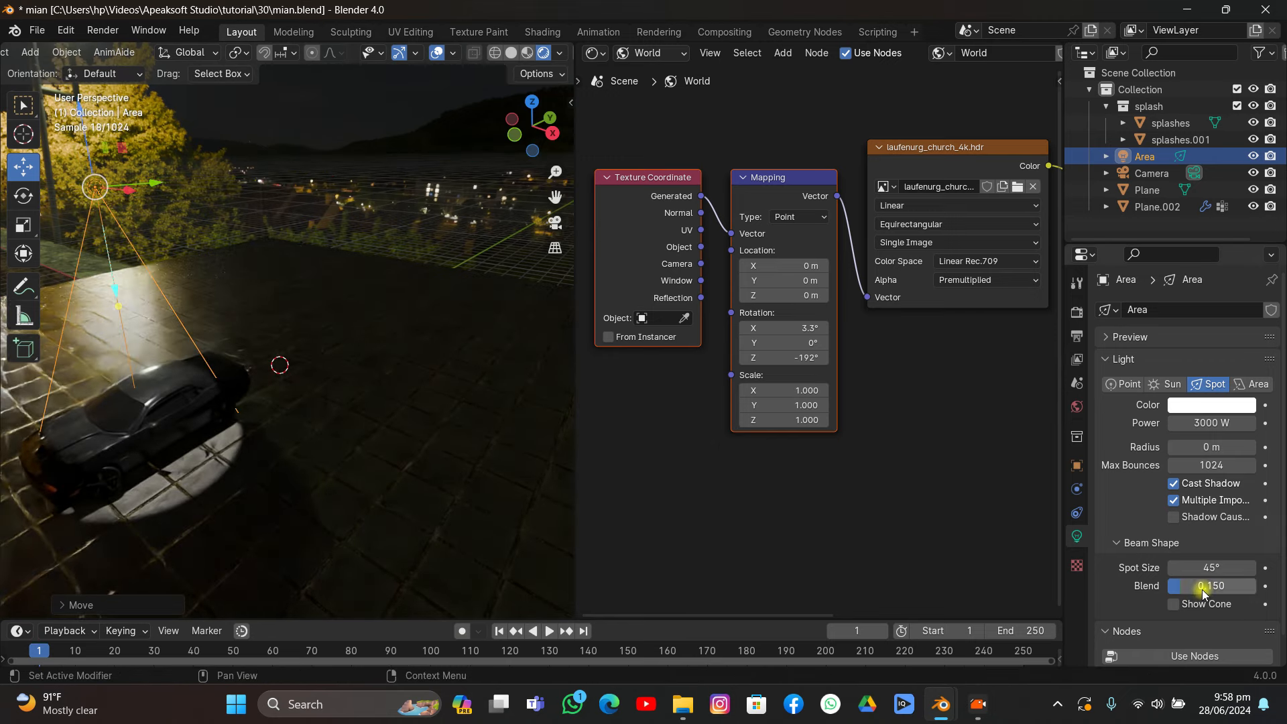
- Set the spot light's blend to 1.000 and spot size to 90.7°, and return to the camera view
drag(1200, 586, 1260, 571)
middle_drag(376, 349, 459, 346)
click(554, 225)
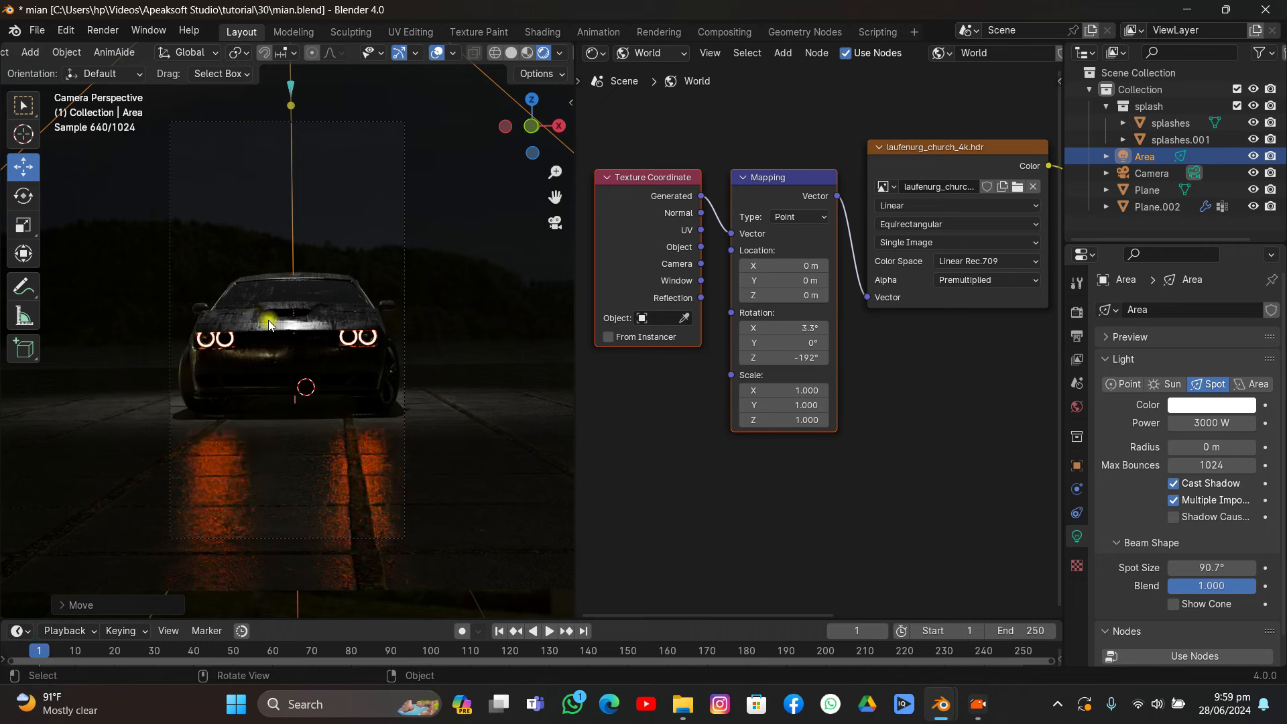
- Shift the spot light about 0.6 m in the negative X direction and lower it about 1.5 m along Z
key(g)
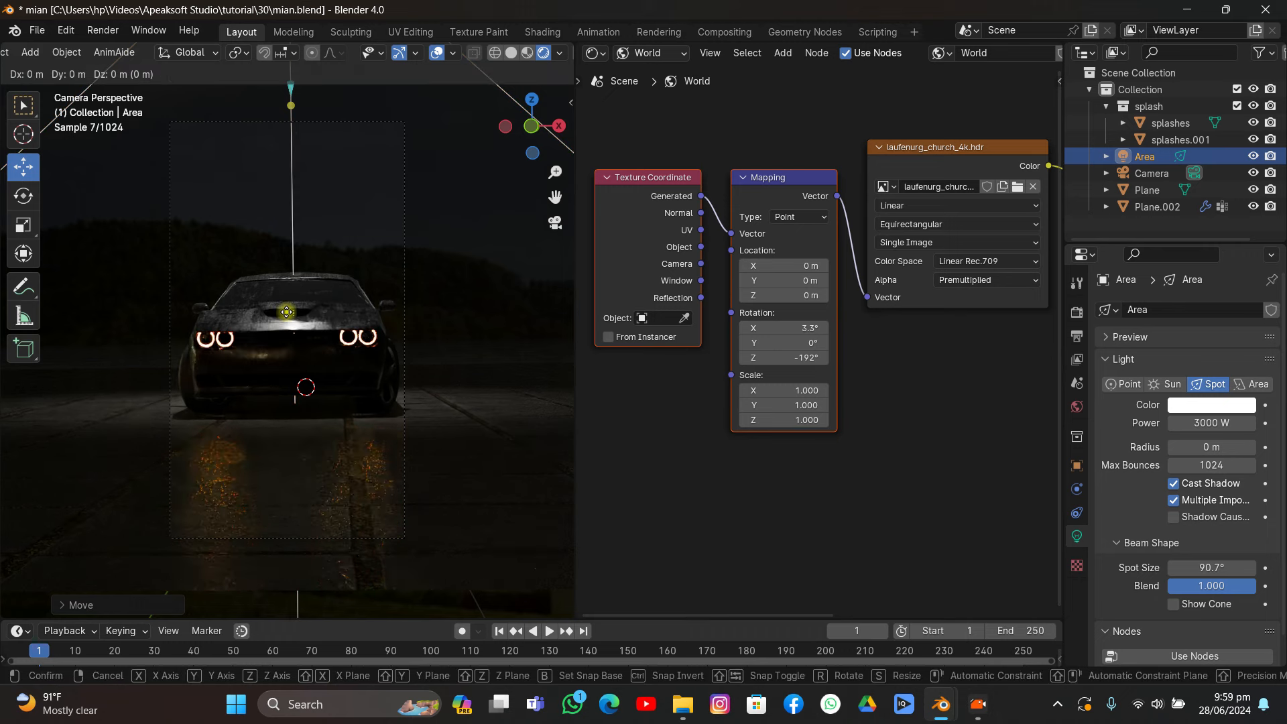
key(x)
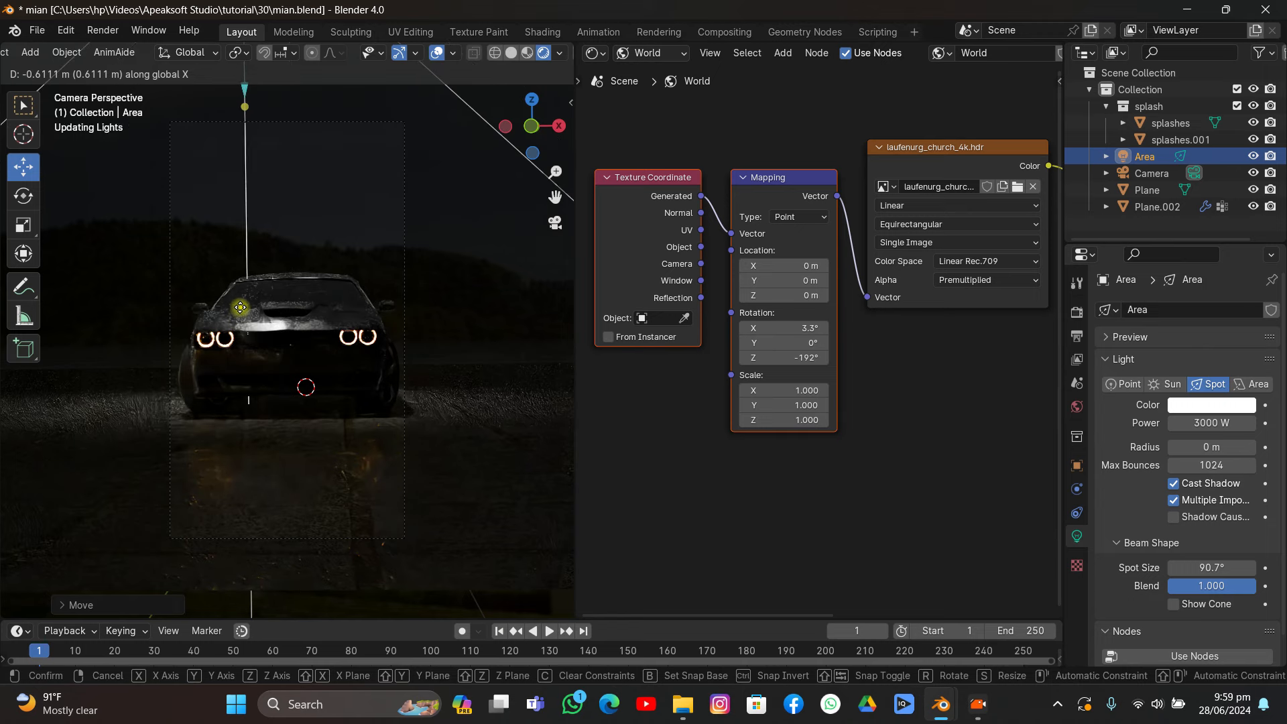
click(315, 214)
scroll(323, 231, down, 2)
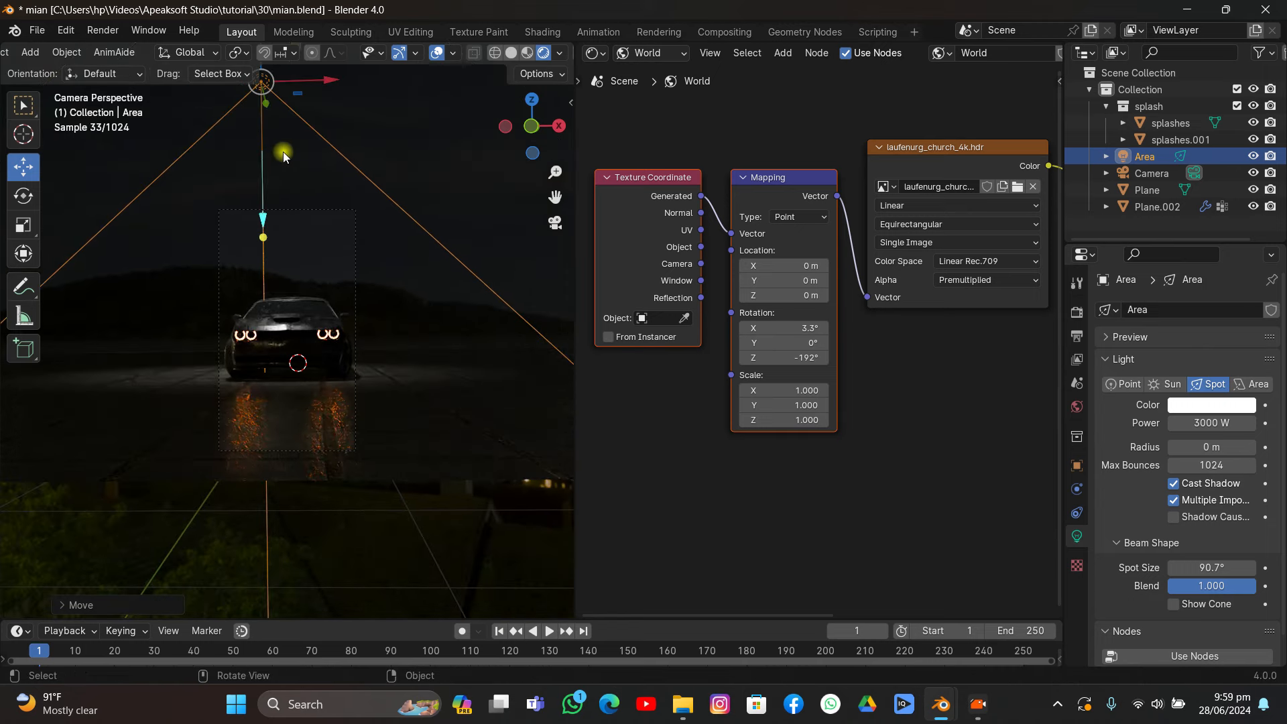
key(g)
key(z)
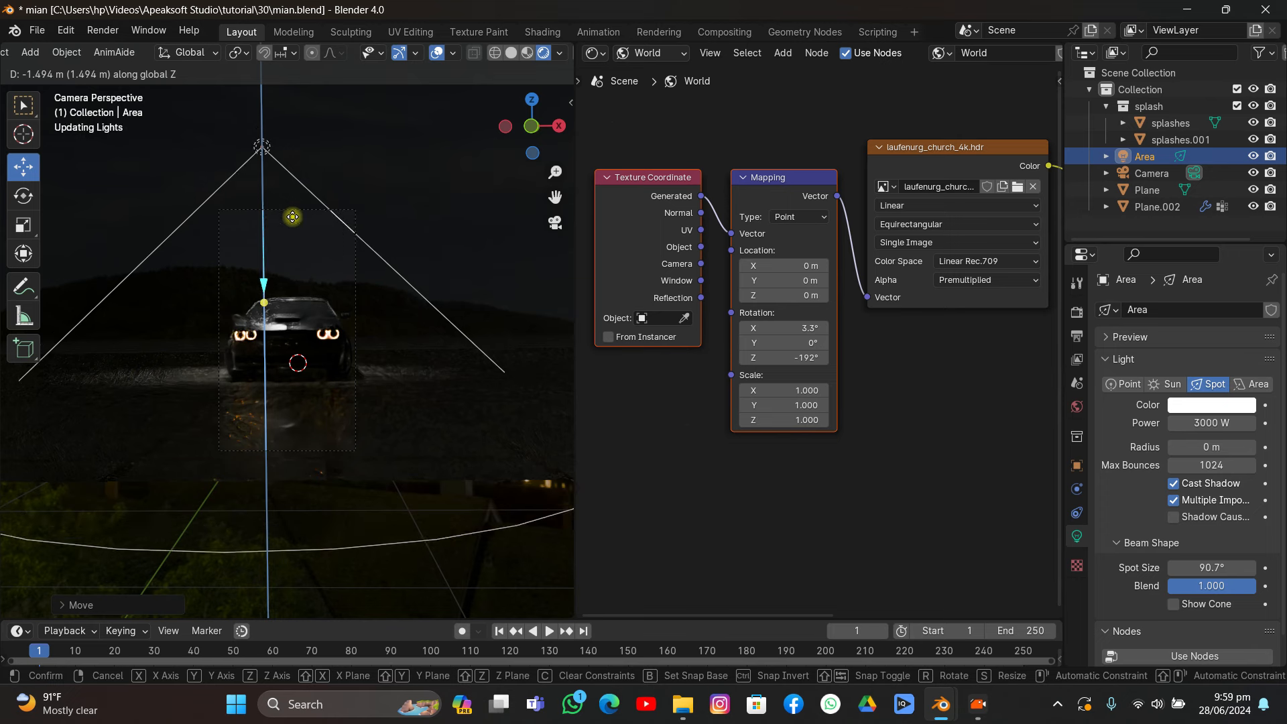
click(293, 217)
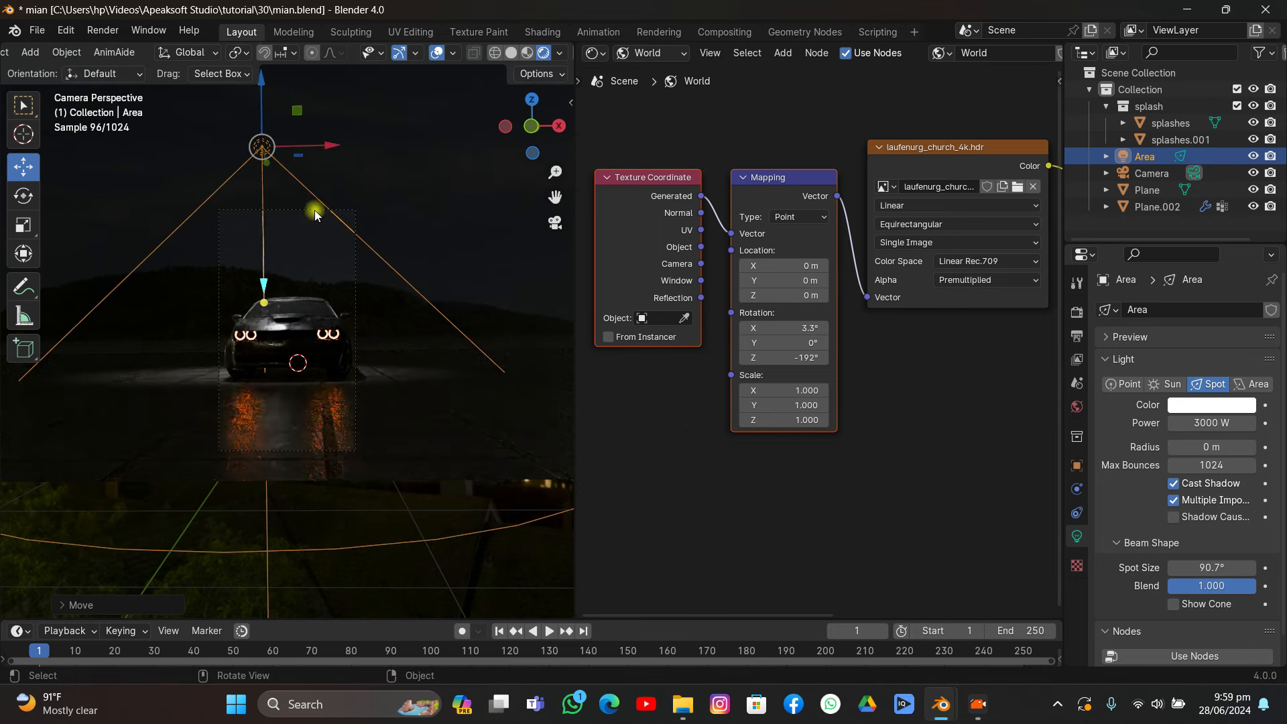
- Save the file and switch the viewport to solid shading
key(ctrl+s)
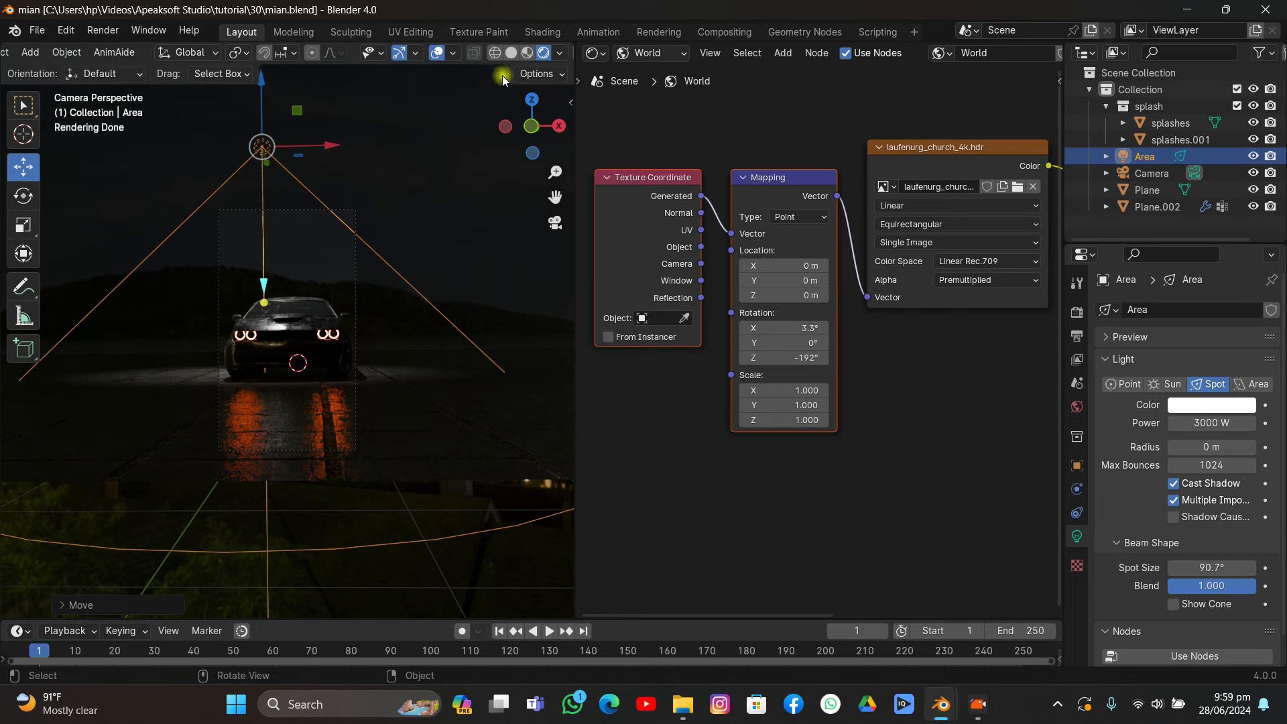
scroll(366, 295, up, 2)
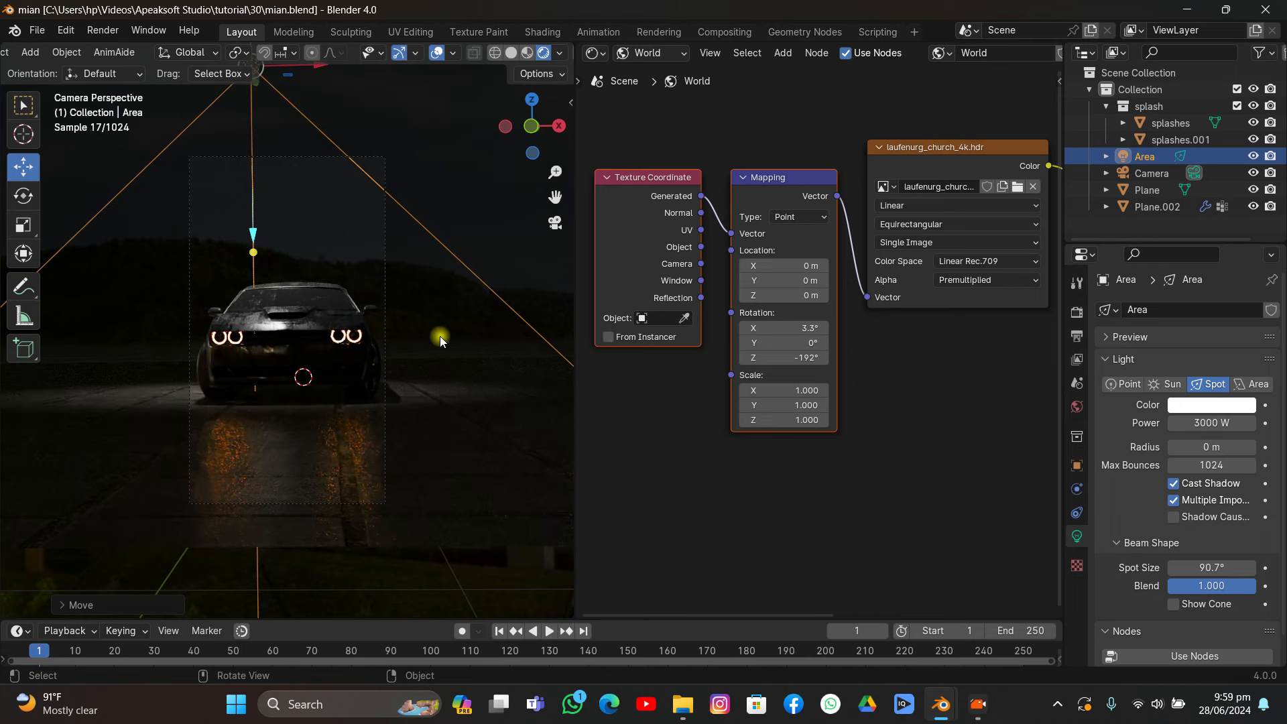
click(510, 53)
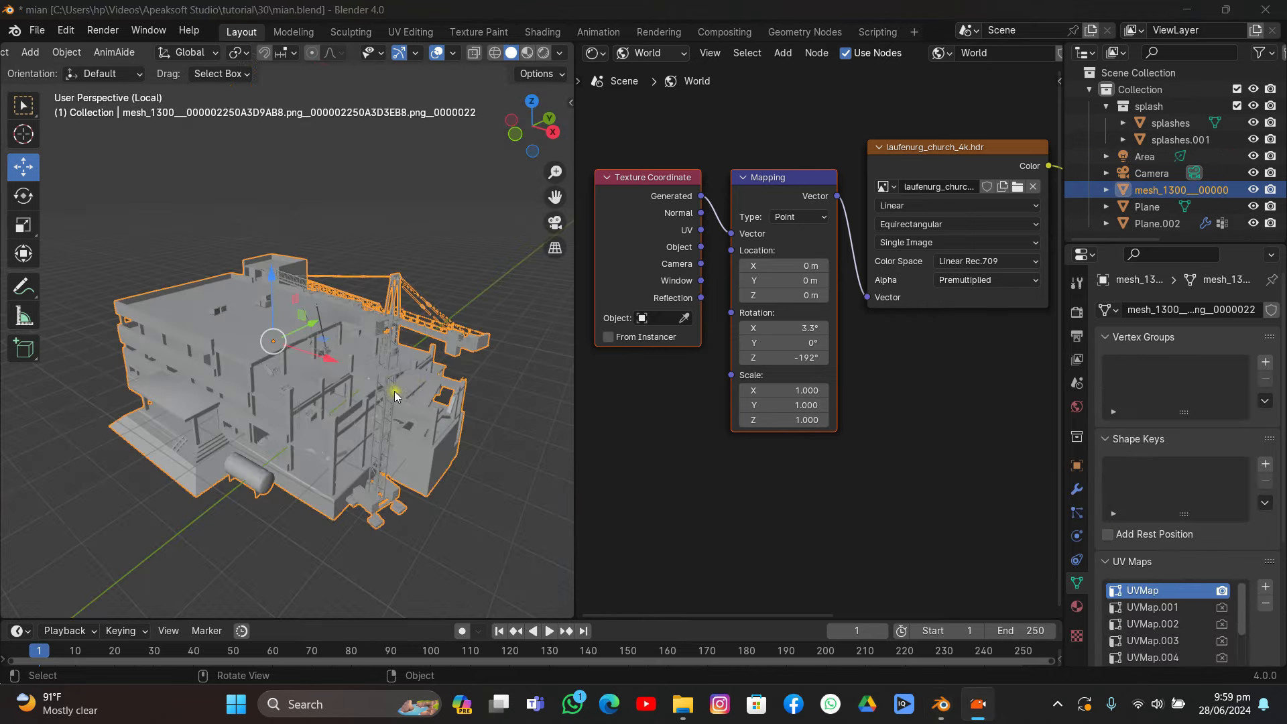
- Inspect the isolated construction-site building with its crane from several sides and return to the full scene
middle_drag(395, 391, 322, 353)
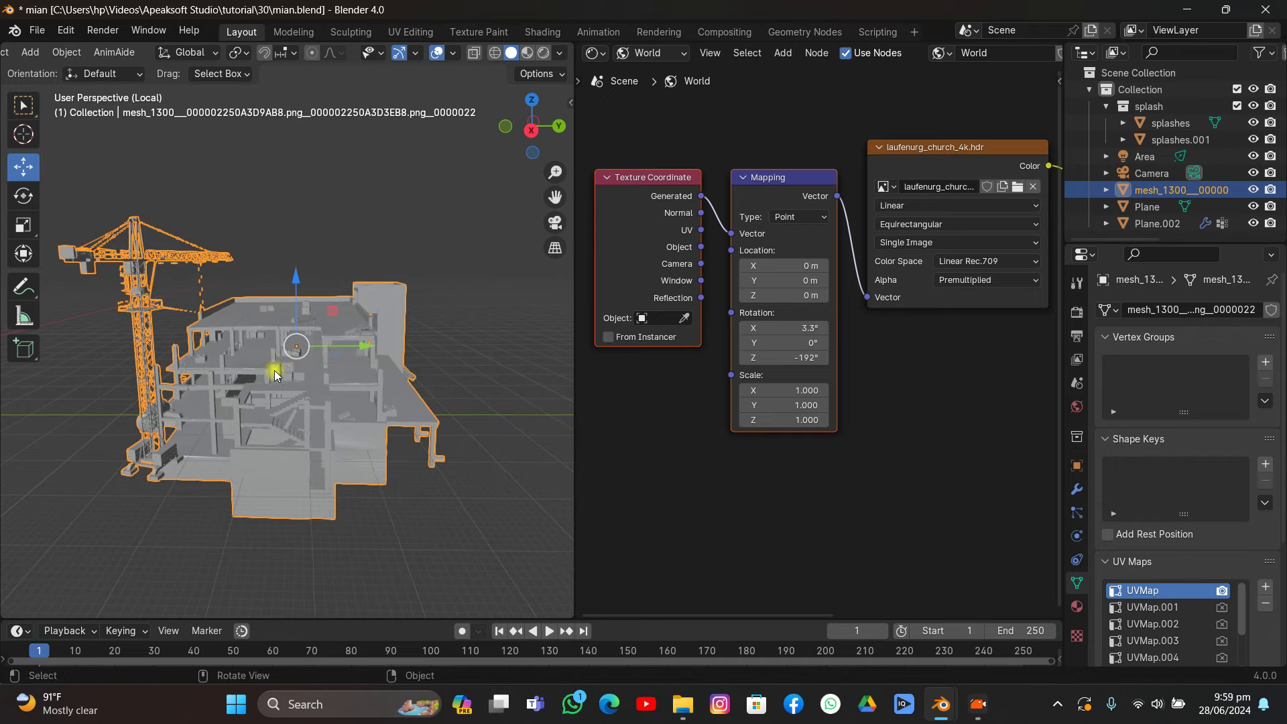
scroll(268, 365, up, 6)
middle_drag(260, 381, 407, 339)
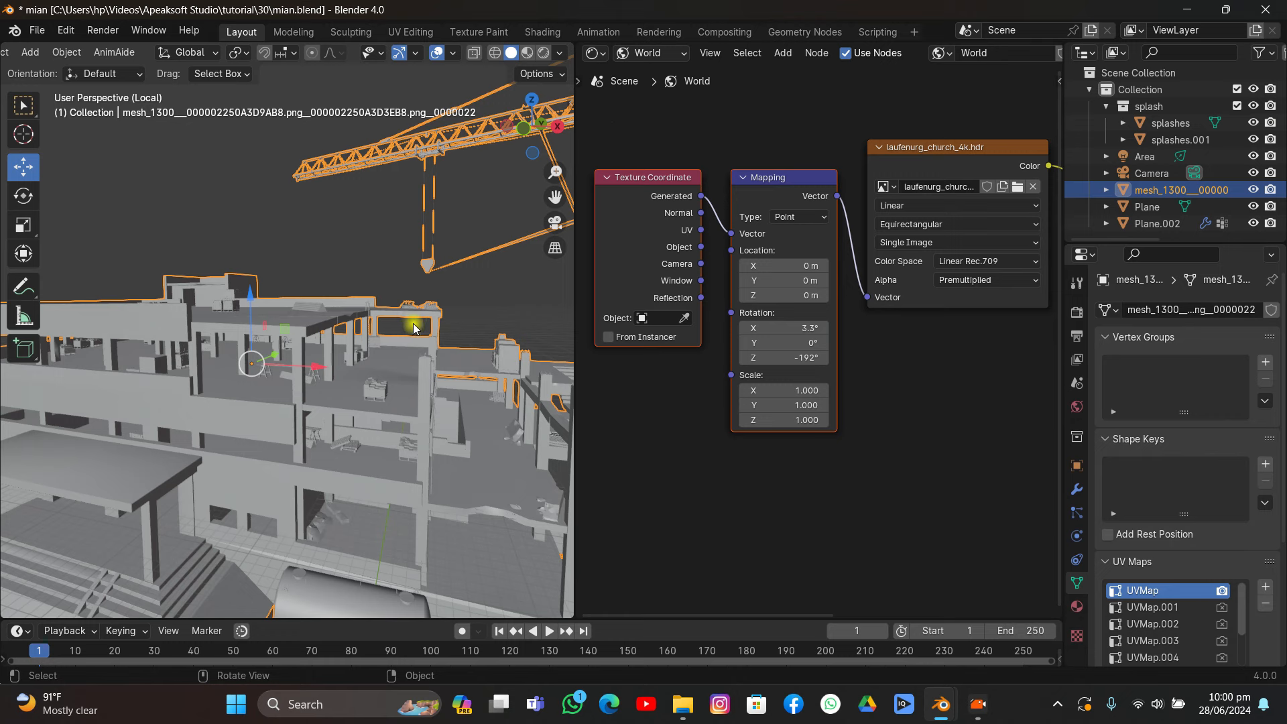
key(KP_Divide)
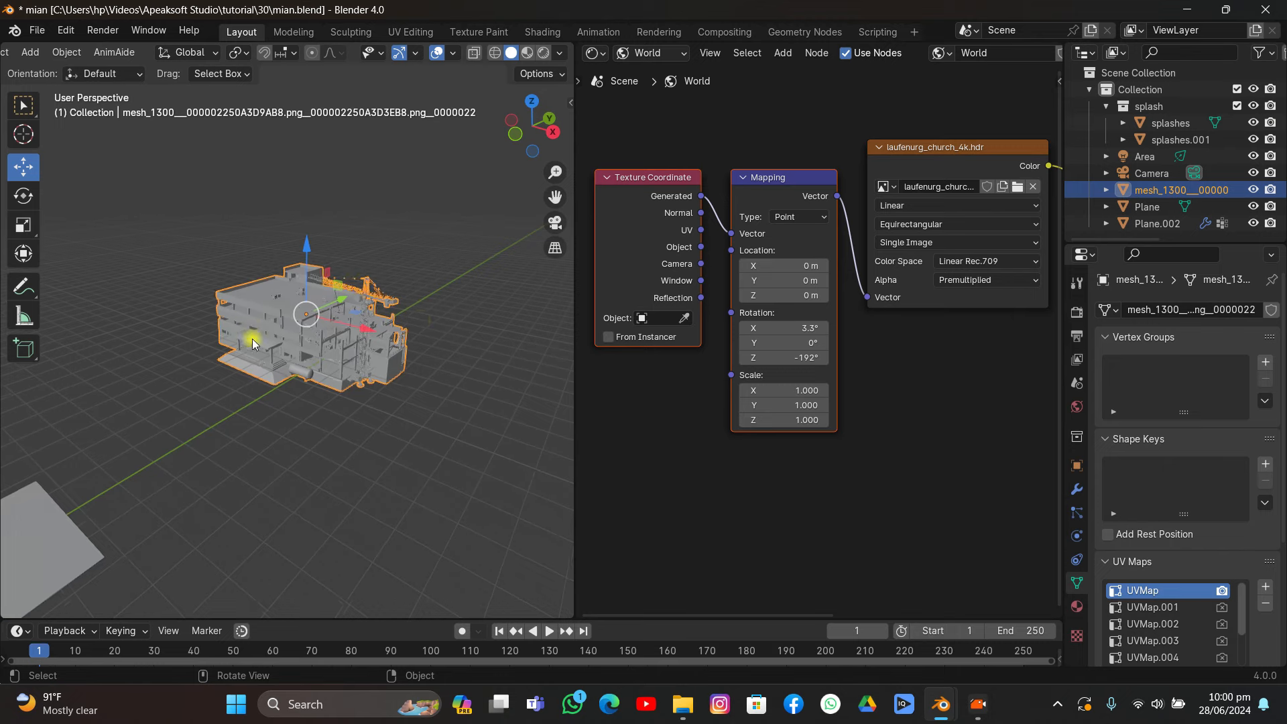
- Duplicate the ground plane and place the copy about 35 m along Y, toward the building
shift+middle_drag(253, 344, 440, 341)
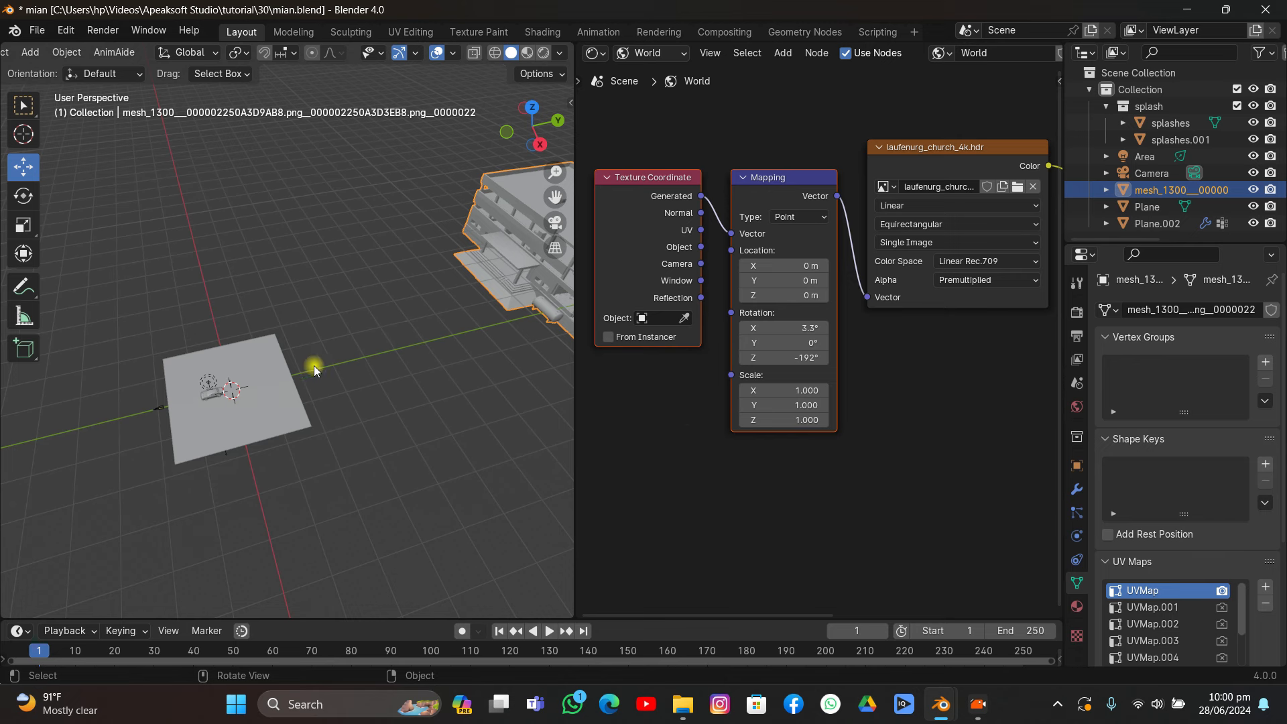
click(273, 382)
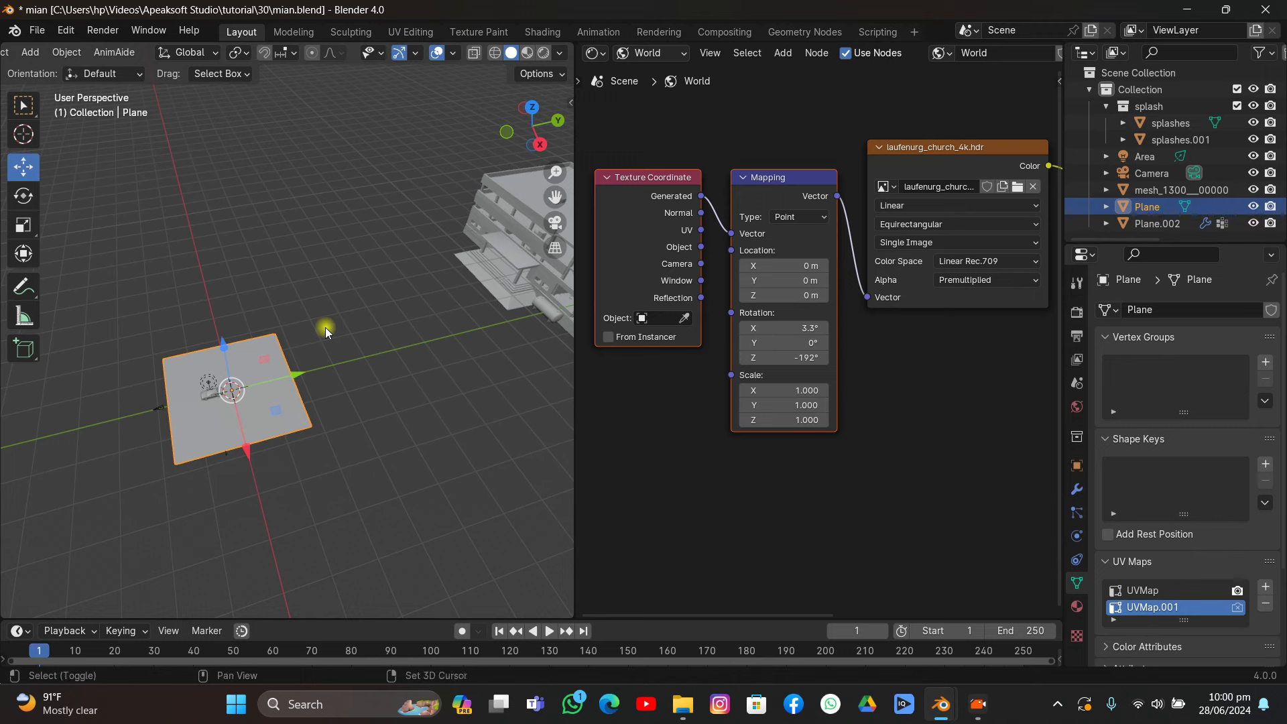
key(shift+d)
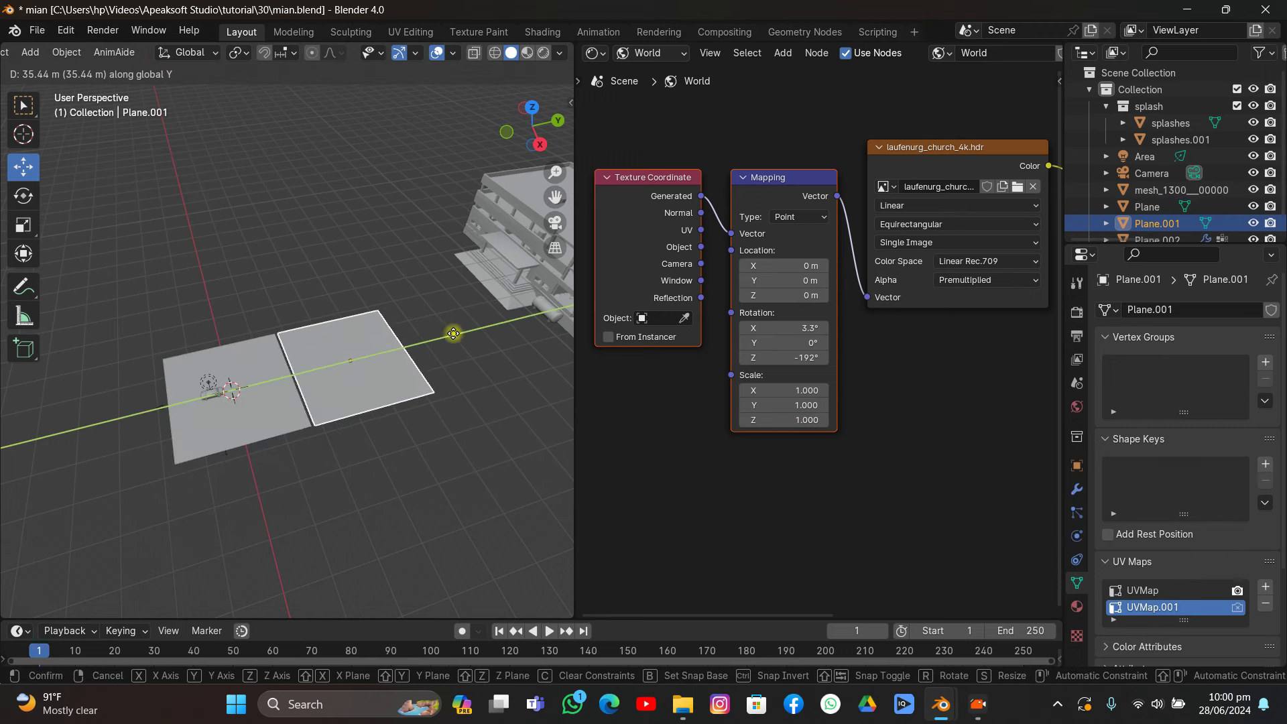
click(449, 338)
- Scale the duplicated ground plane up slightly and add an Array modifier to it
key(s)
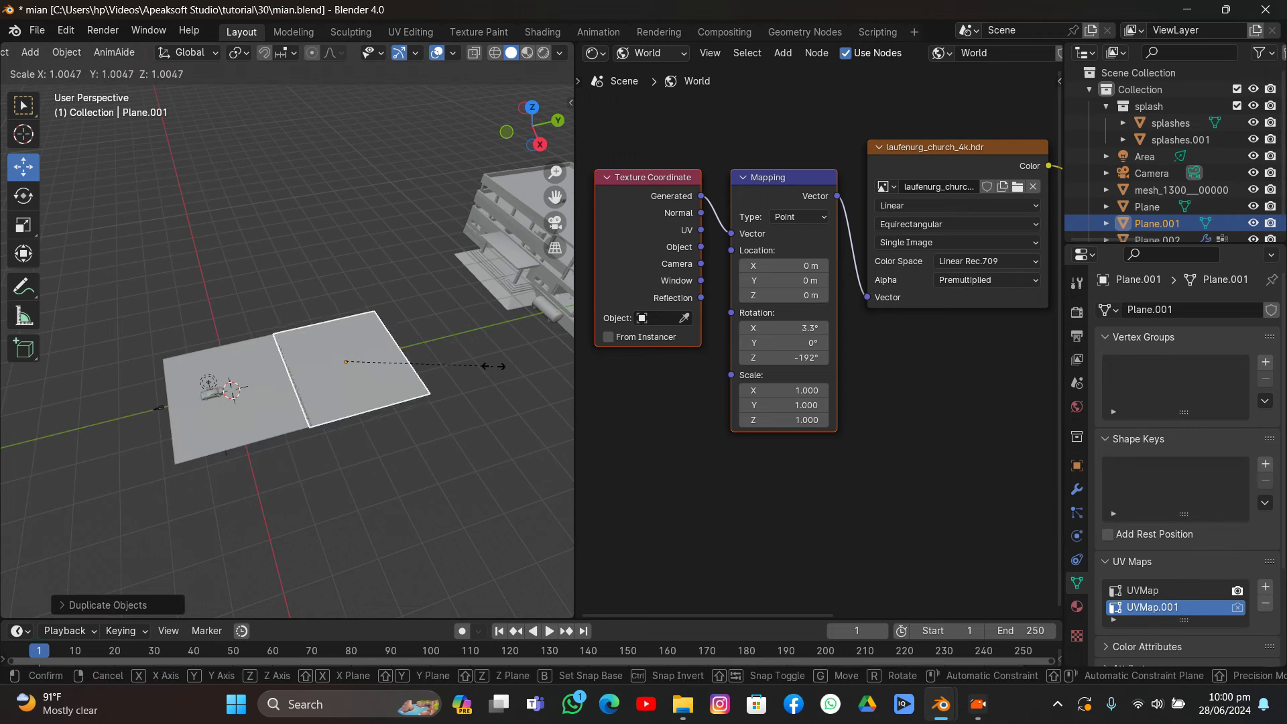
click(499, 369)
click(1077, 488)
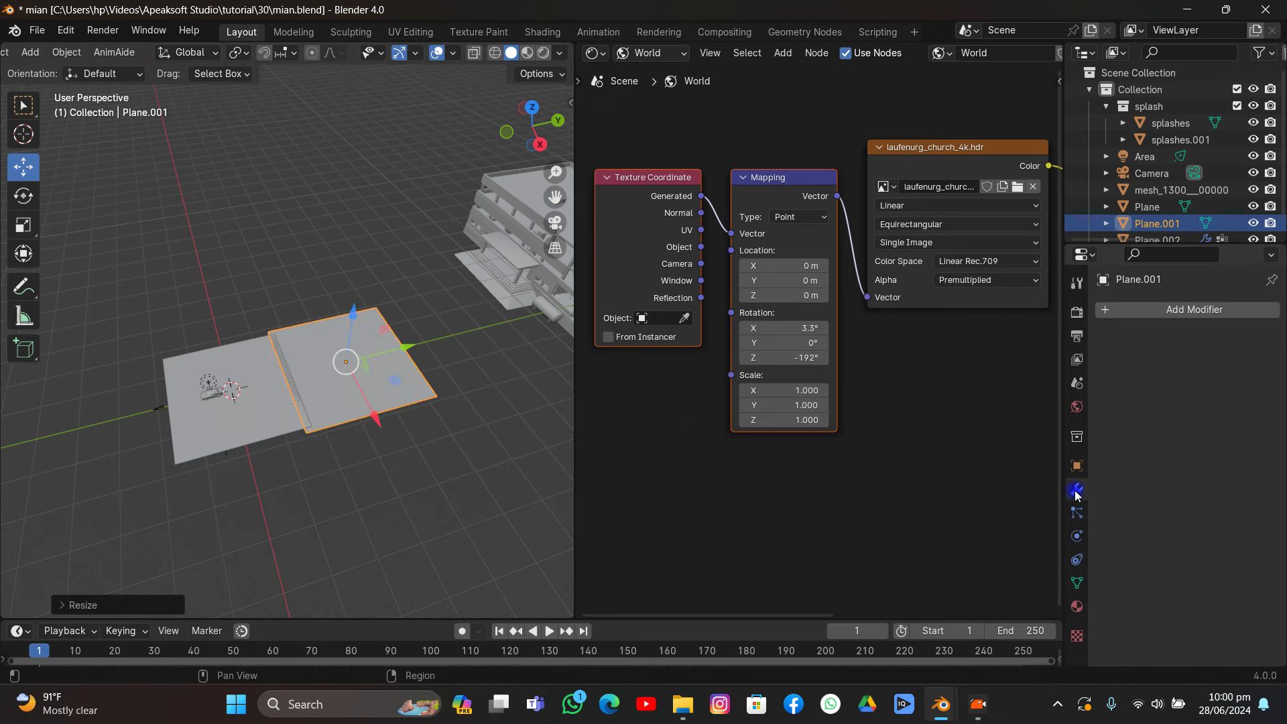
click(1138, 312)
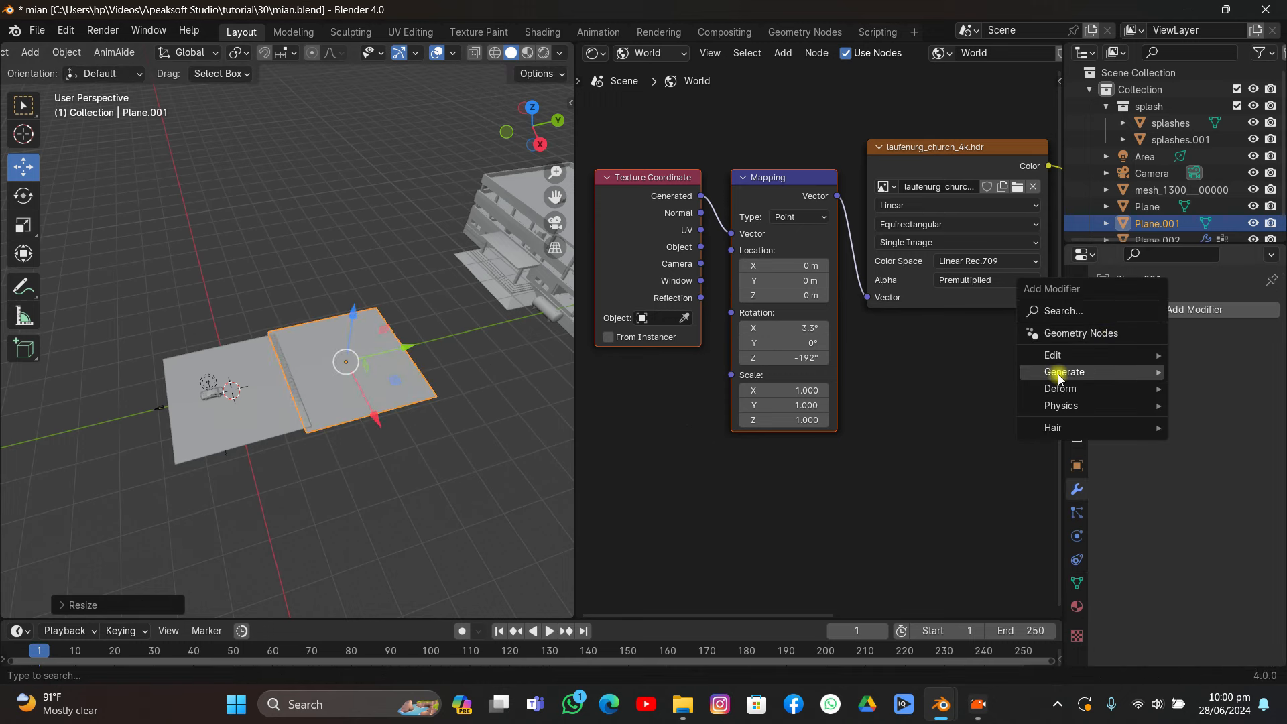
mouse_move(1059, 373)
click(931, 88)
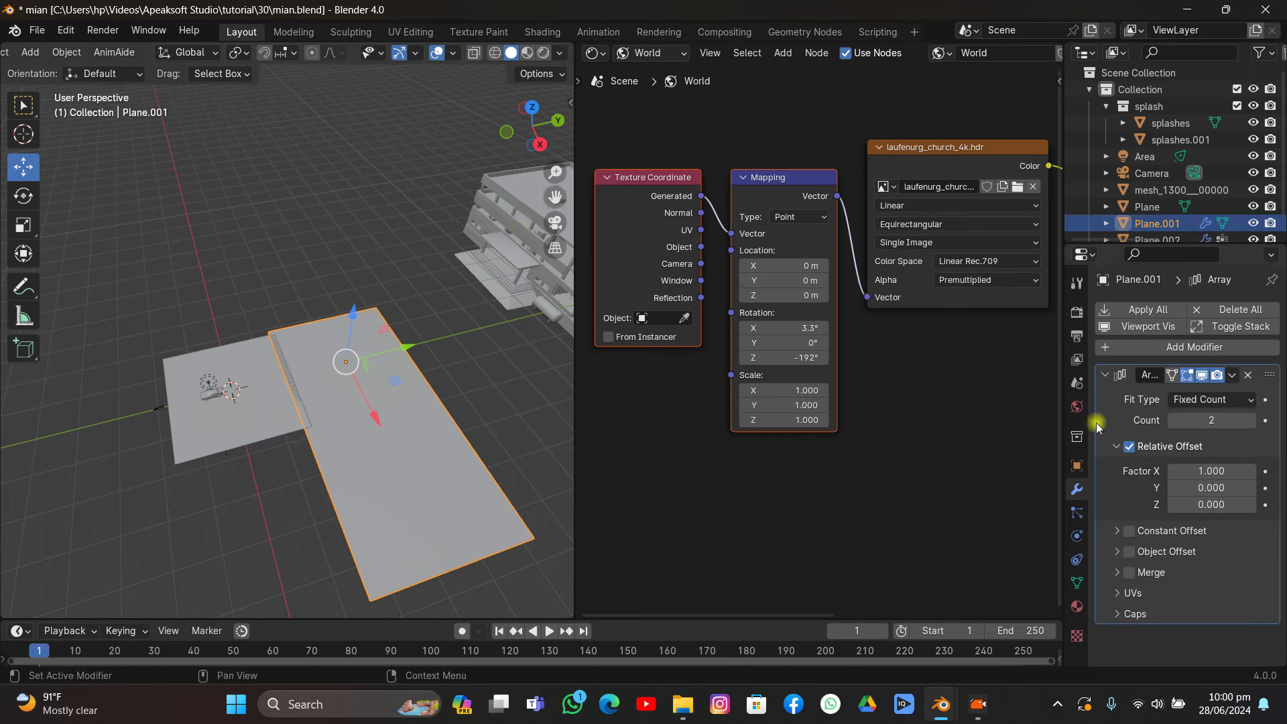
- Move the arrayed ground plane about 18 m in the negative X direction
key(g)
key(x)
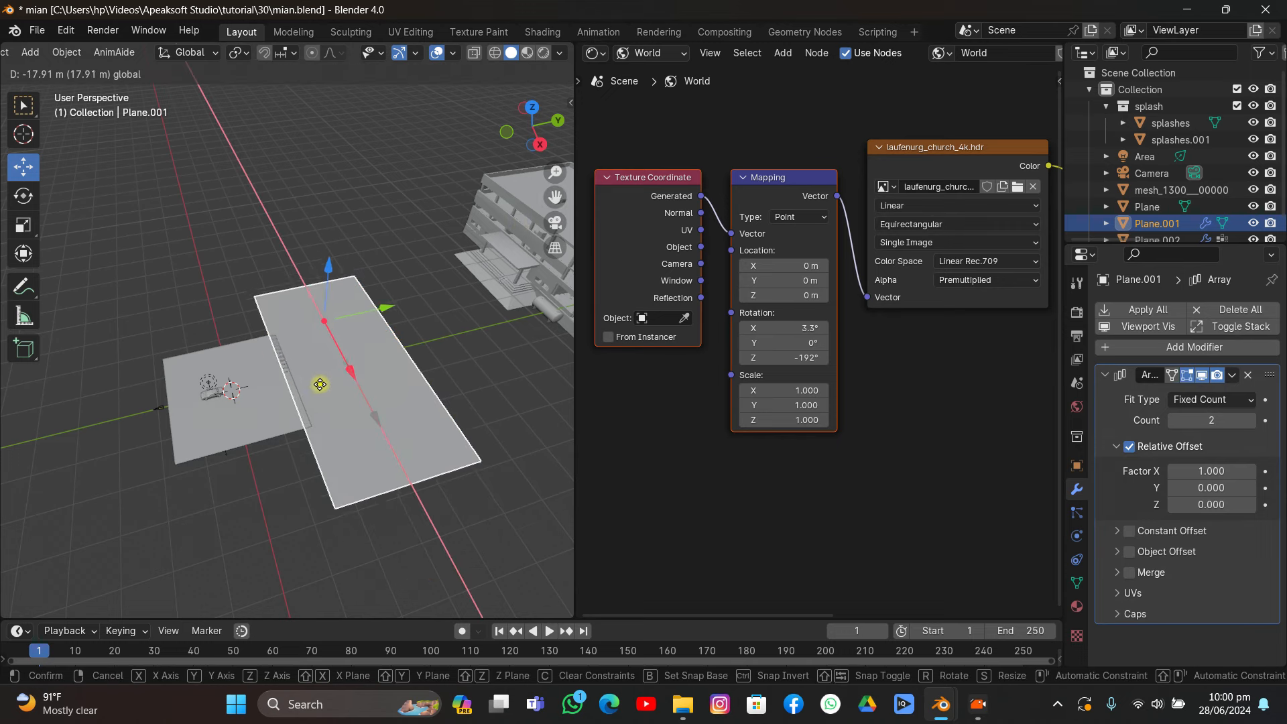
click(305, 381)
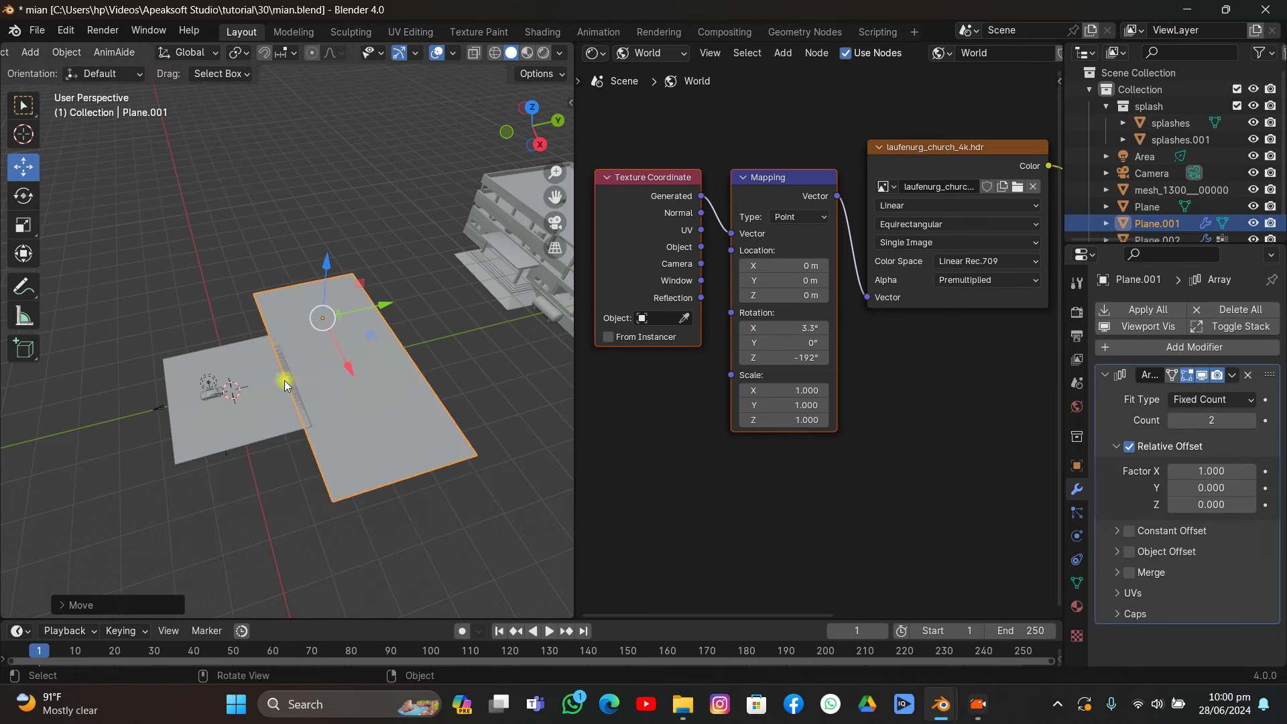
- Add a second Array modifier to the ground plane with relative offset factors of 0 in X and 1 in Y
click(1105, 375)
click(1123, 346)
mouse_move(1059, 342)
click(920, 347)
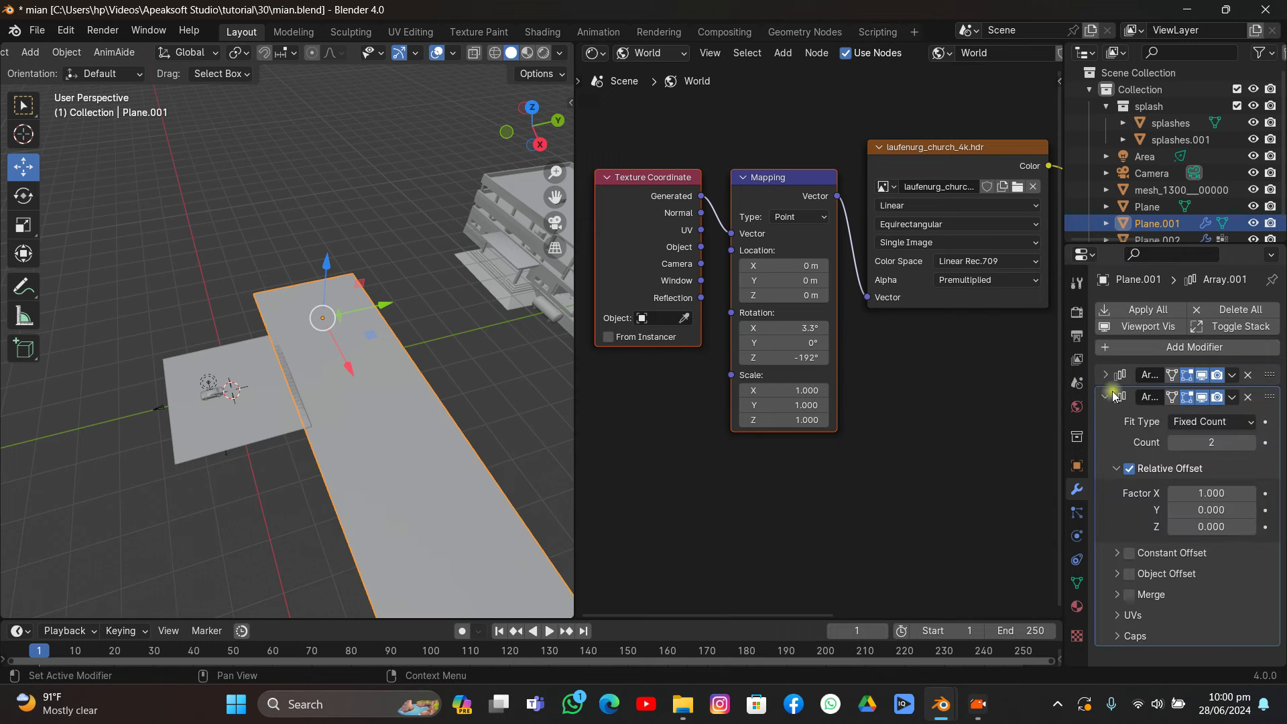
double_click(1197, 489)
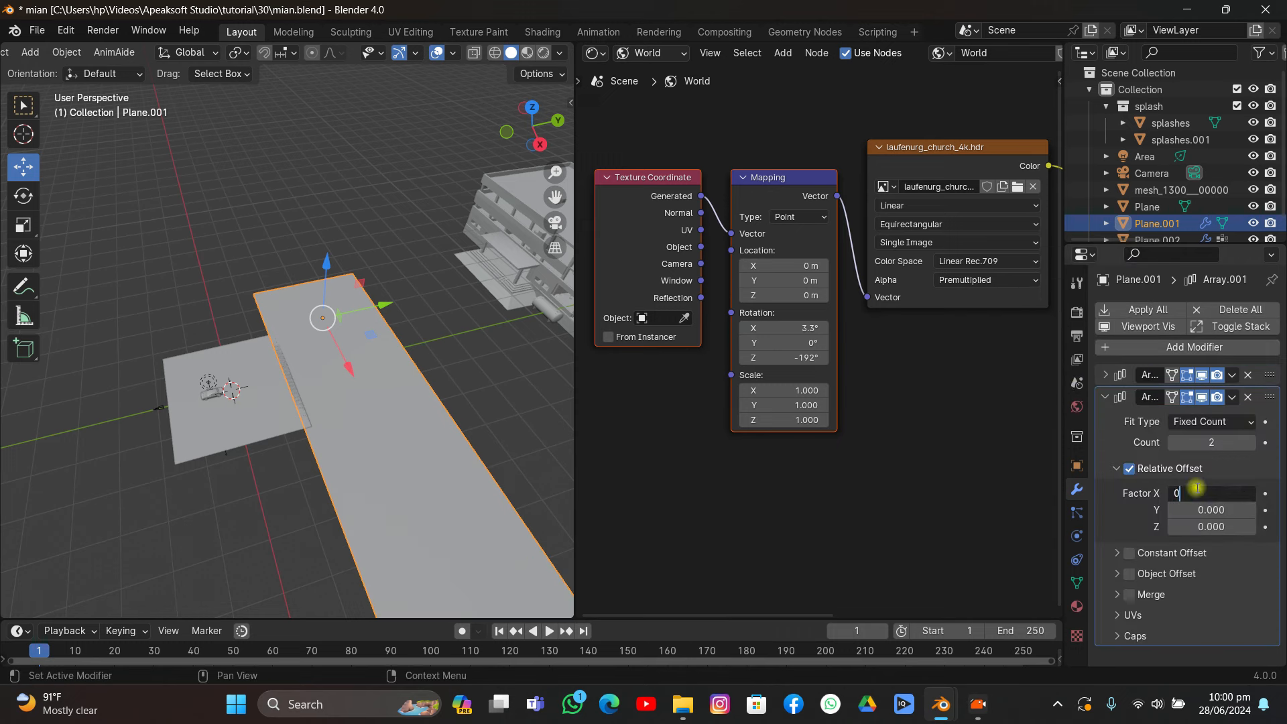
text(0)
key(Return)
double_click(1199, 511)
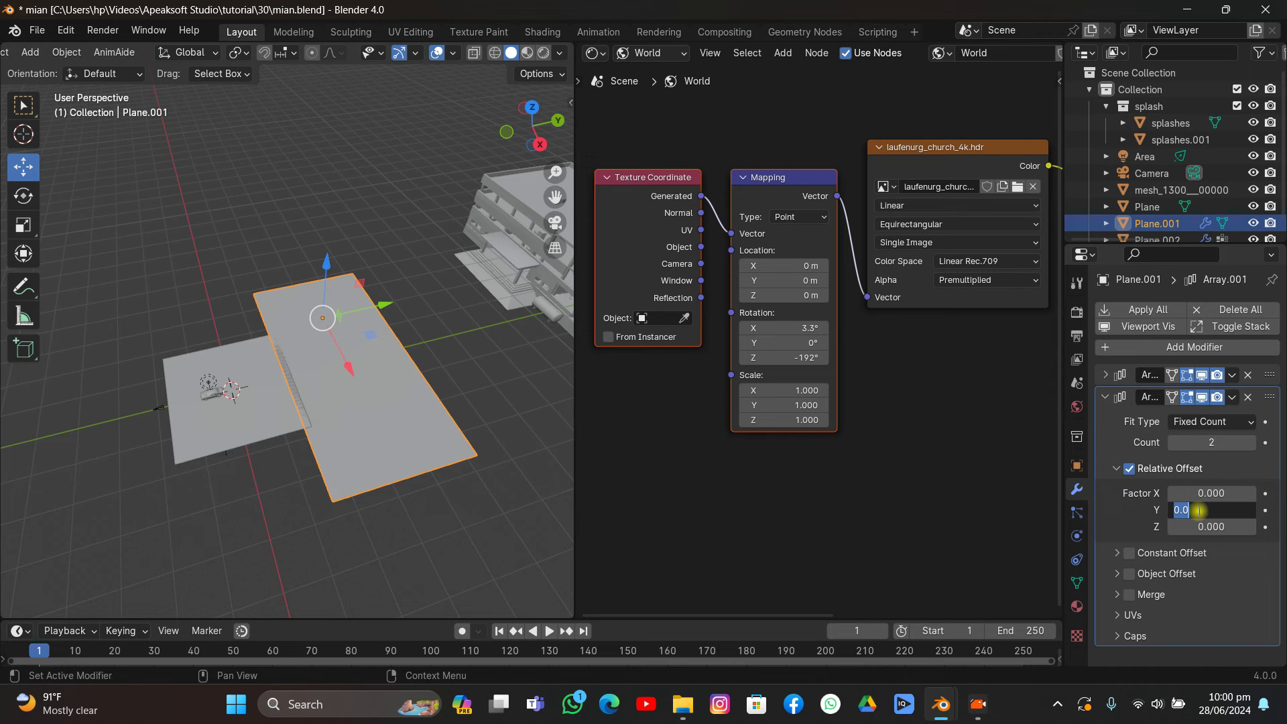
key(Return)
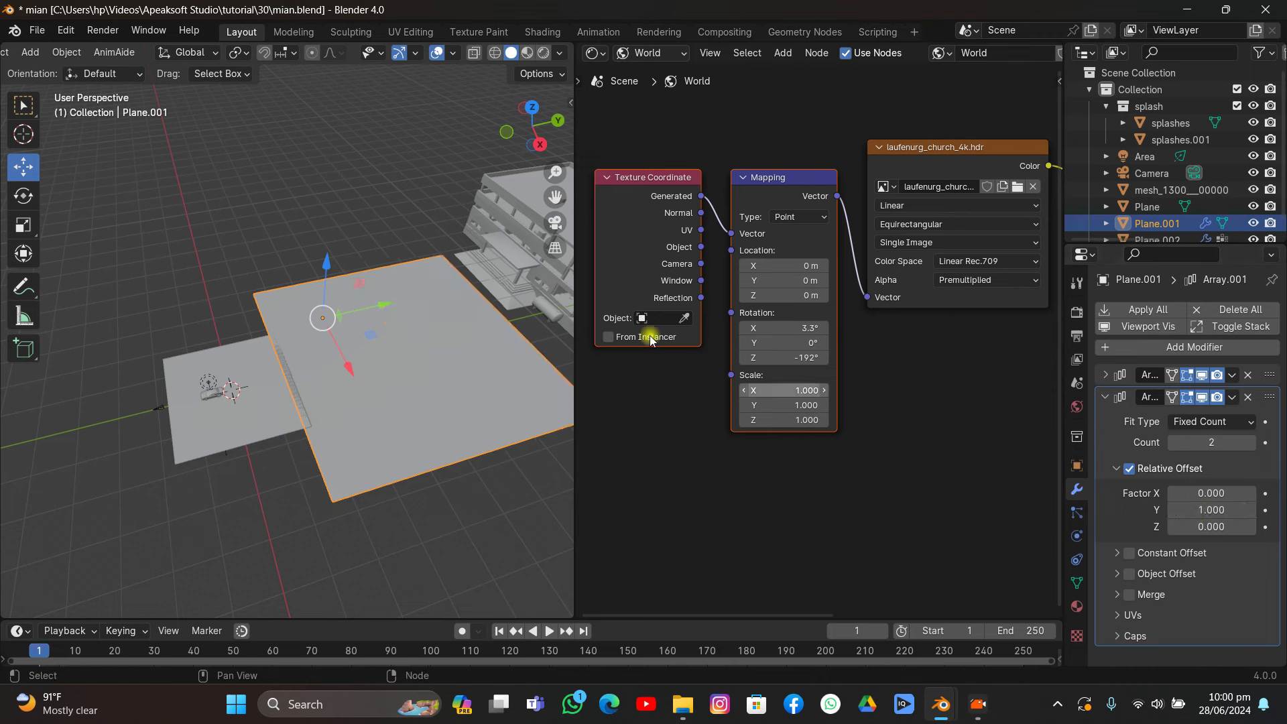
- Set the second array's count to 3 and shift the arrayed plane a little further in the negative X direction
click(1248, 442)
drag(339, 359, 313, 340)
middle_drag(313, 340, 291, 355)
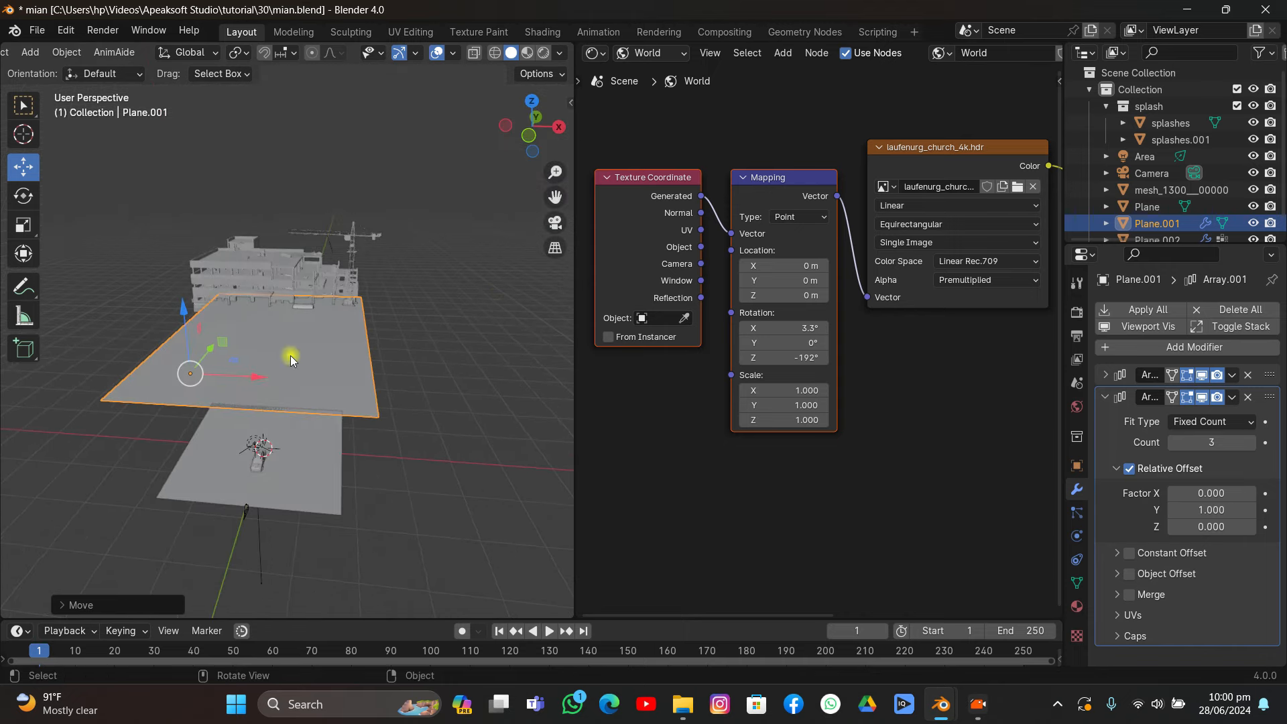
- Show the scene through the camera in rendered shading with overlays hidden, and save the file
click(555, 222)
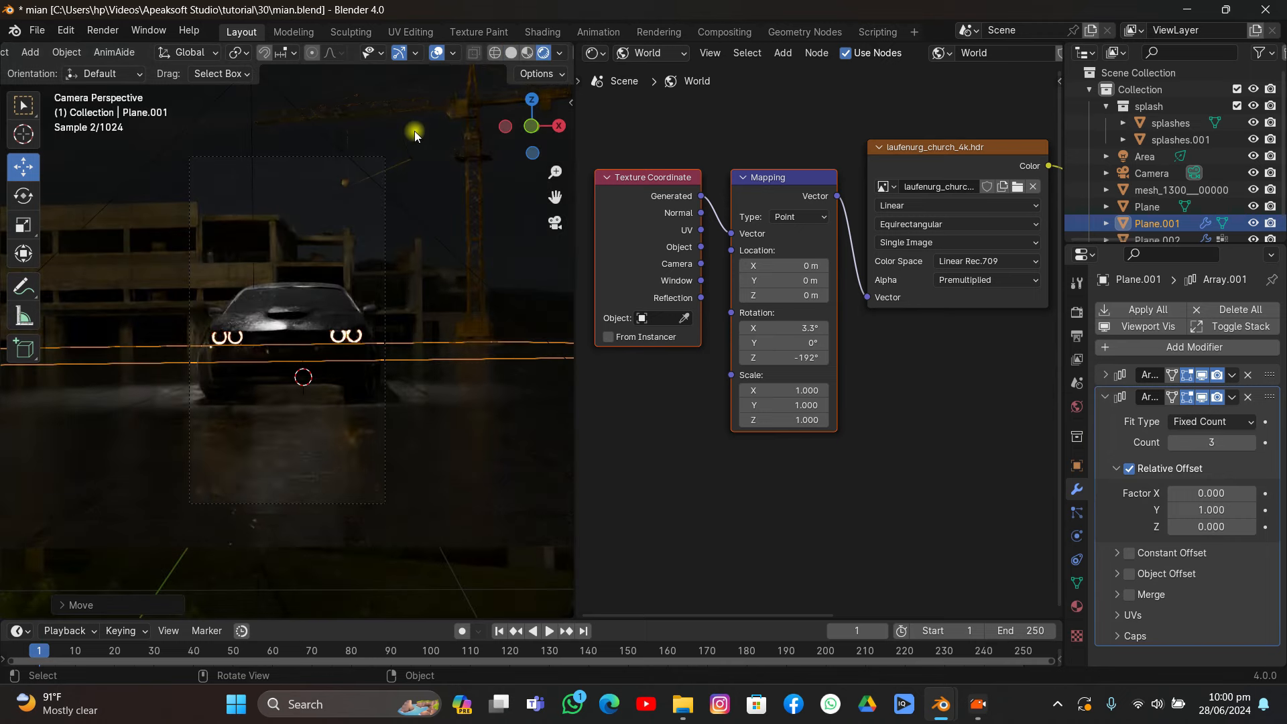
key(ctrl+s)
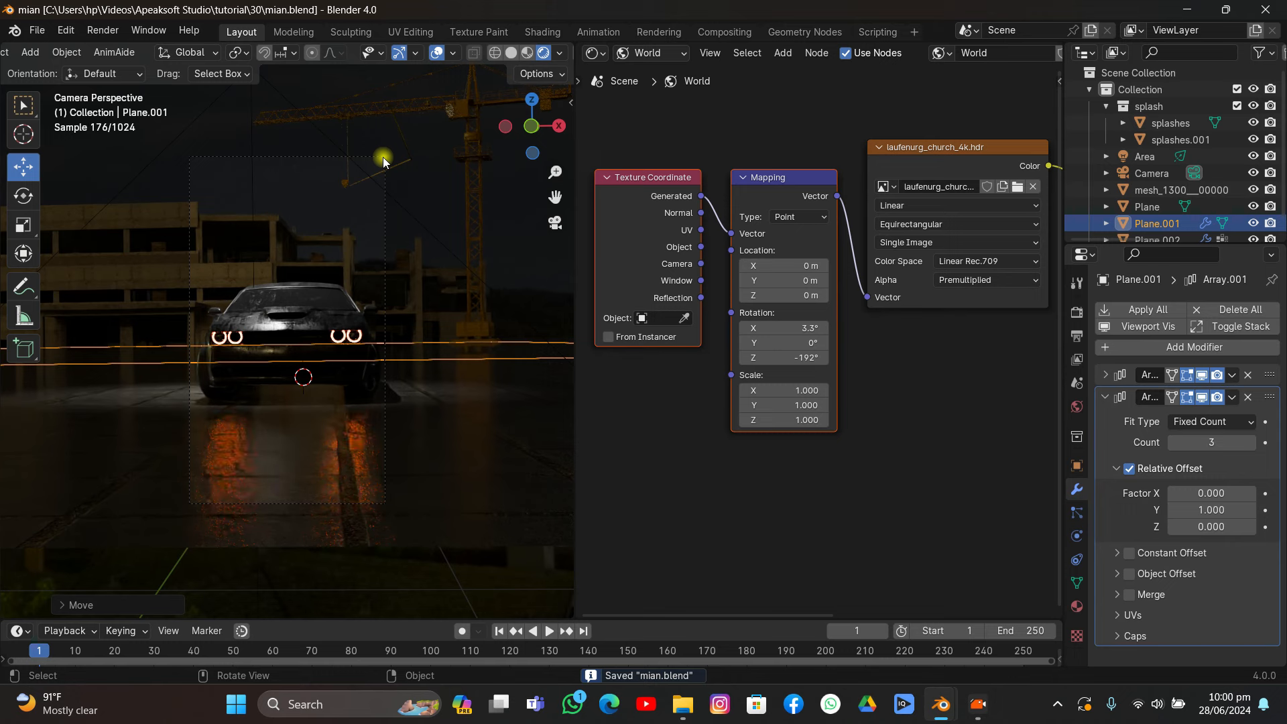
click(437, 53)
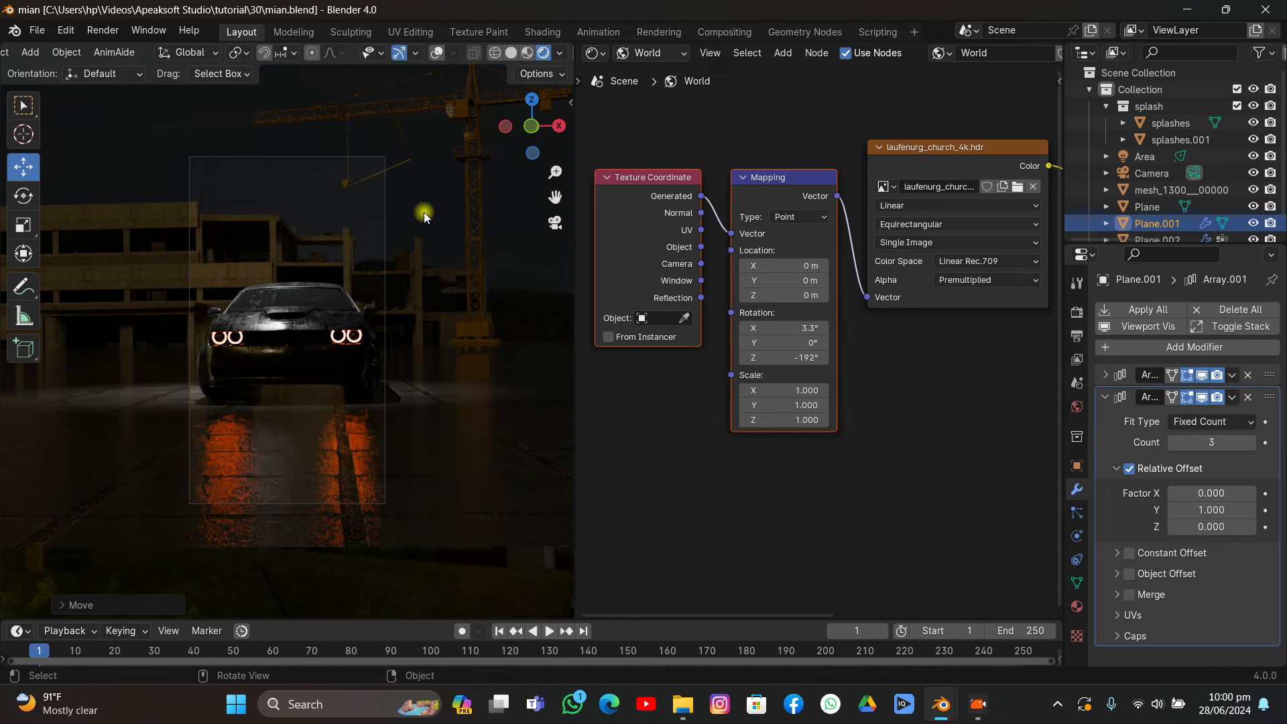
middle_drag(423, 220, 271, 308)
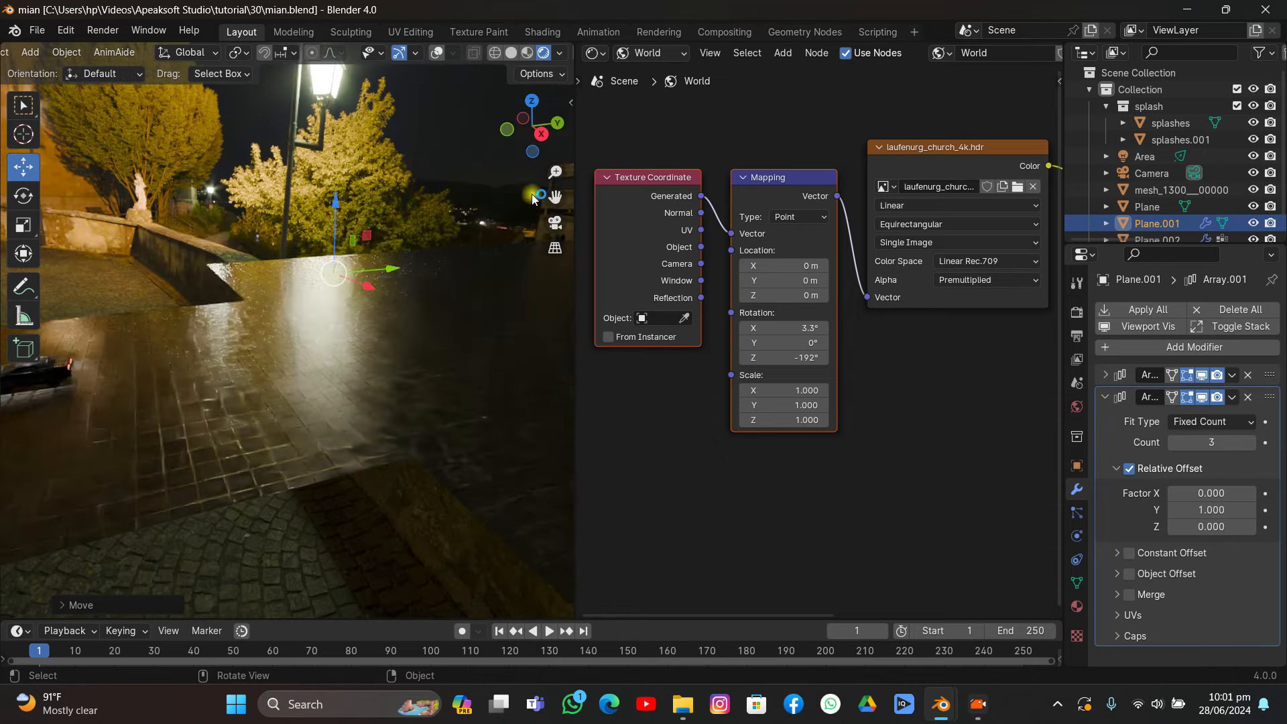
click(555, 222)
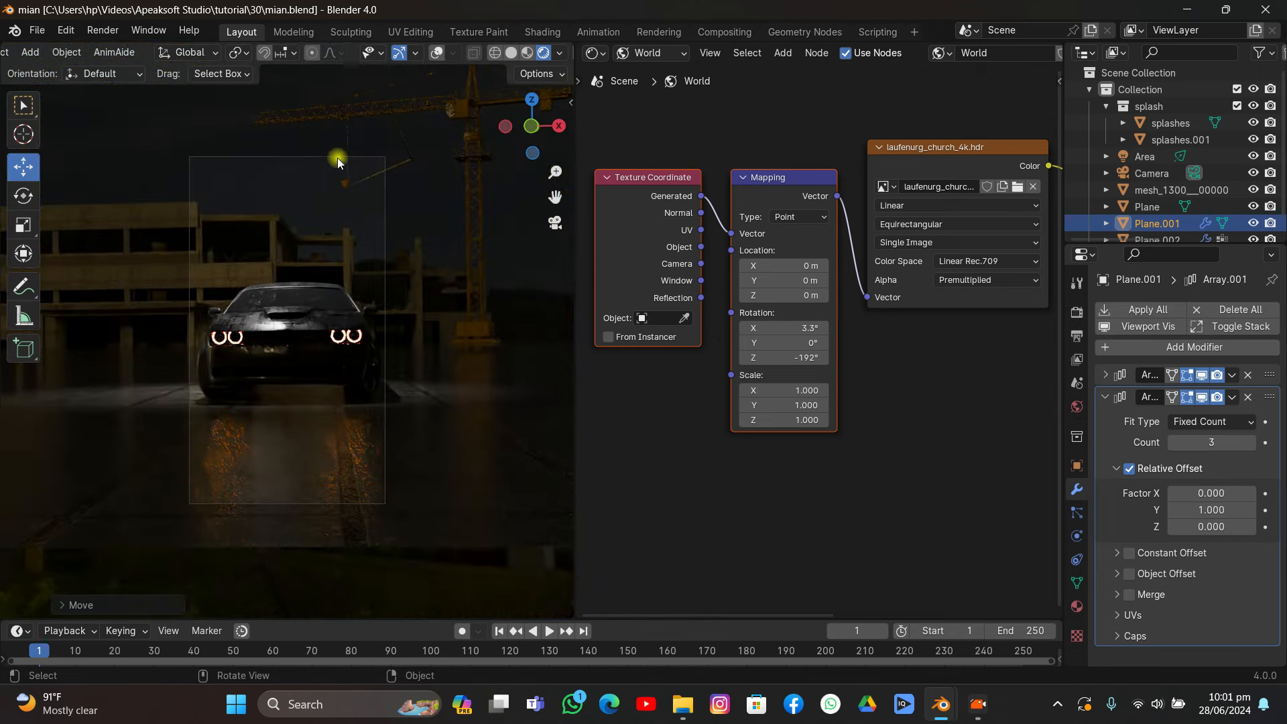
- Spread out the World Output and Background nodes and place a duplicate of the Background node below the original
scroll(906, 228, down, 2)
middle_drag(905, 226, 661, 220)
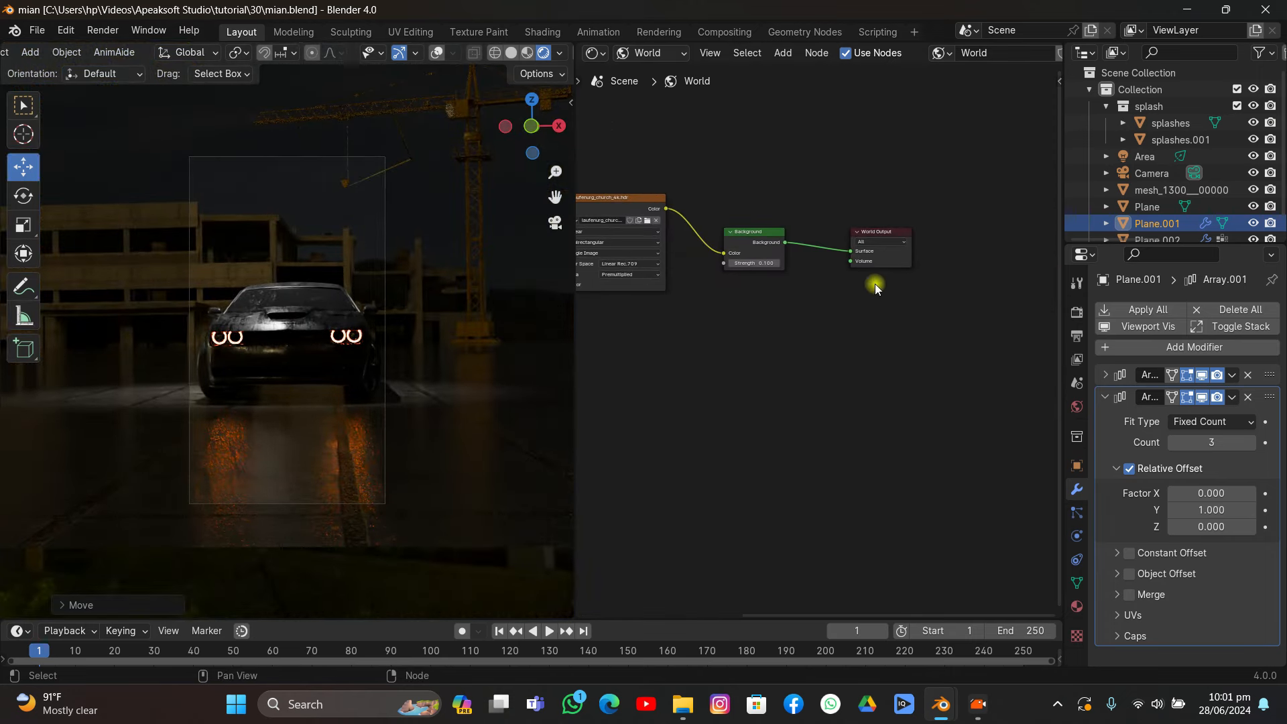
drag(888, 262, 954, 233)
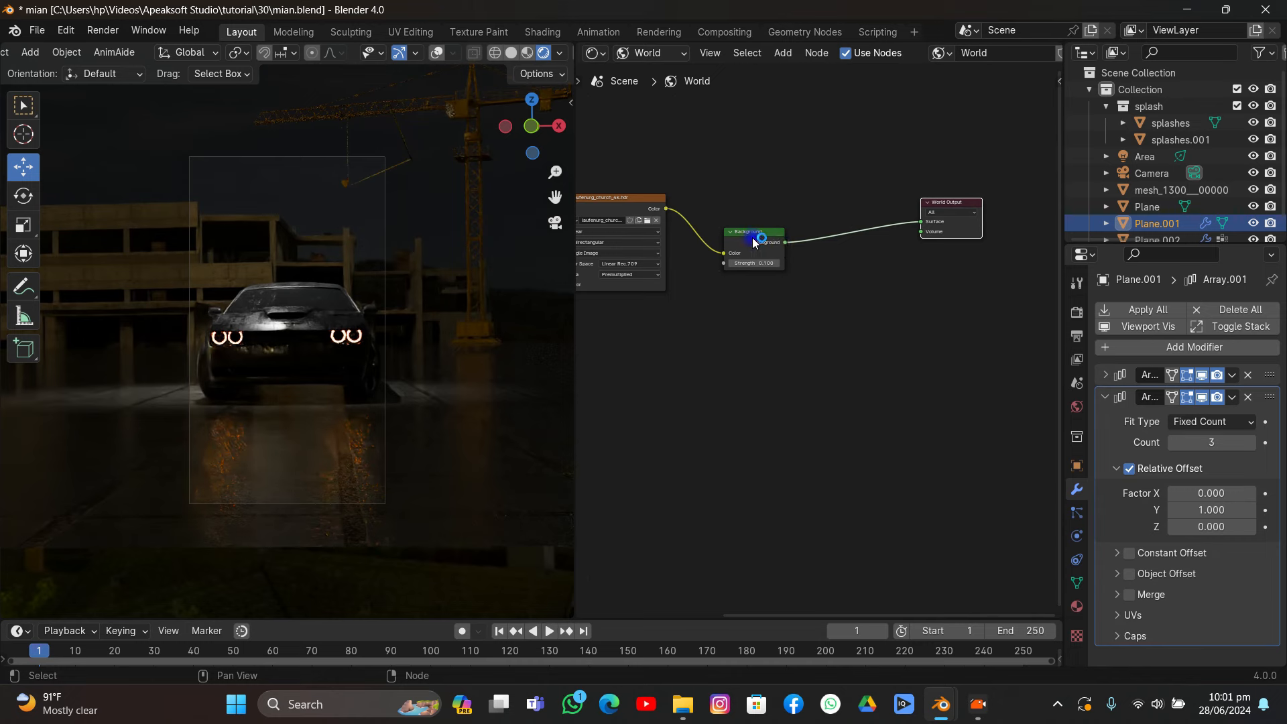
drag(754, 243, 770, 226)
key(shift+d)
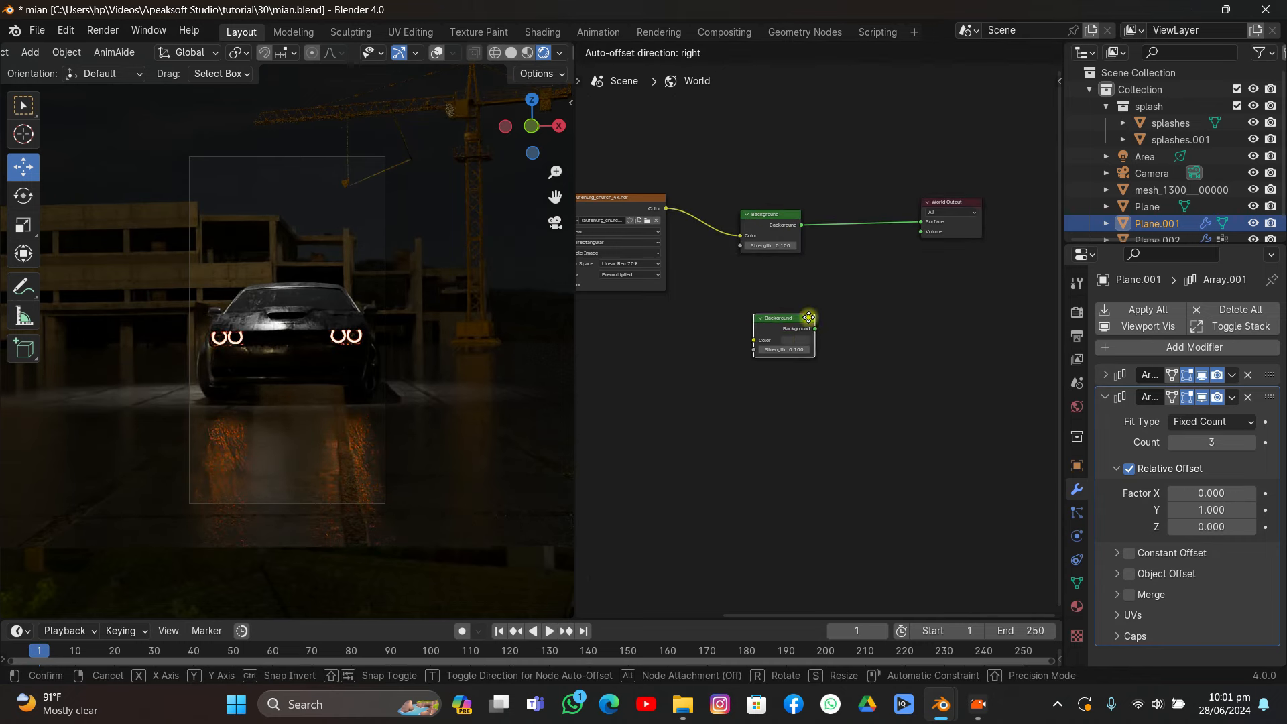
click(766, 313)
- Add a Mix Shader node on the link between the original Background node and the World Output
key(shift+a)
text(mix)
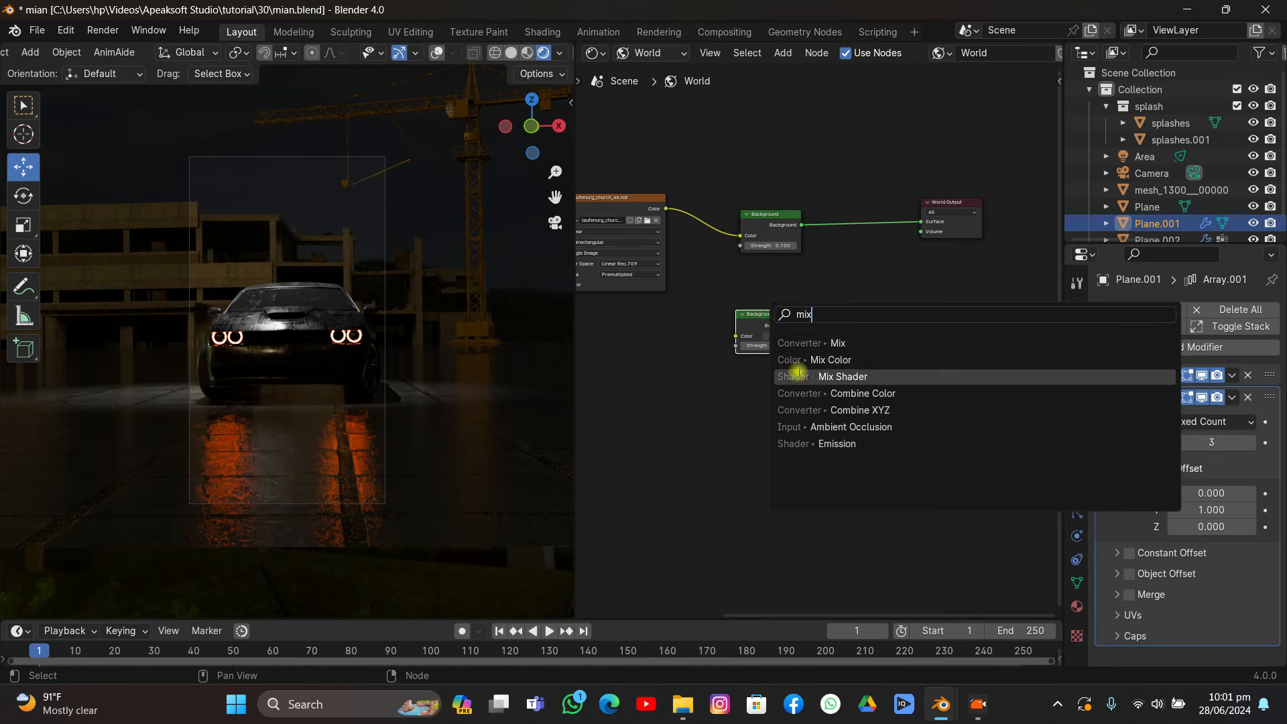
click(818, 376)
click(813, 195)
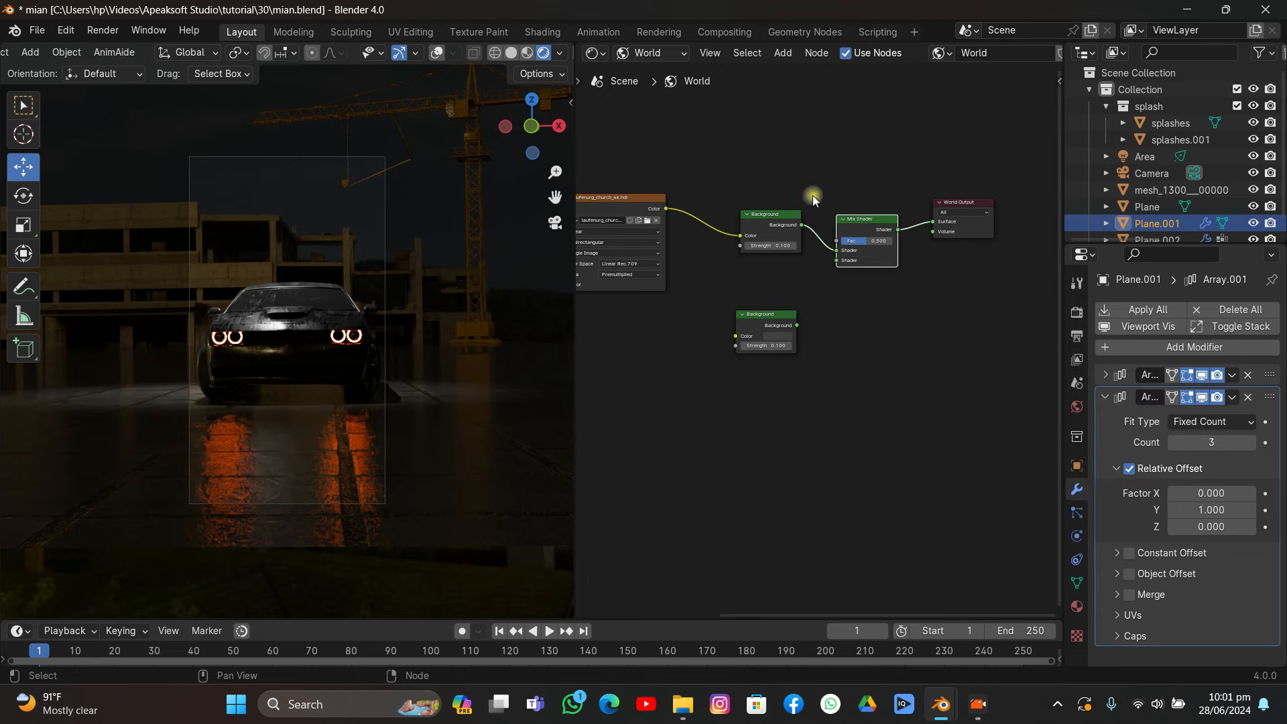
- Connect the duplicated Background node to the Mix Shader's second shader input
scroll(778, 315, up, 2)
click(760, 333)
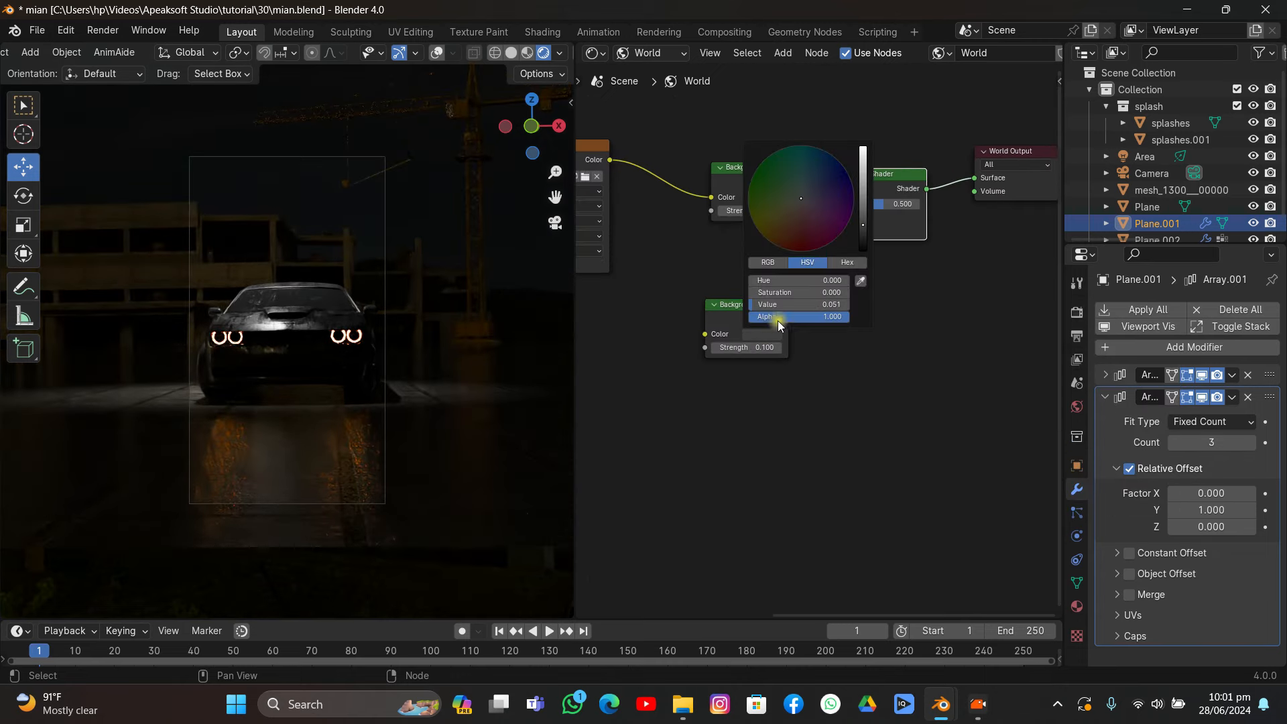
drag(763, 312, 766, 324)
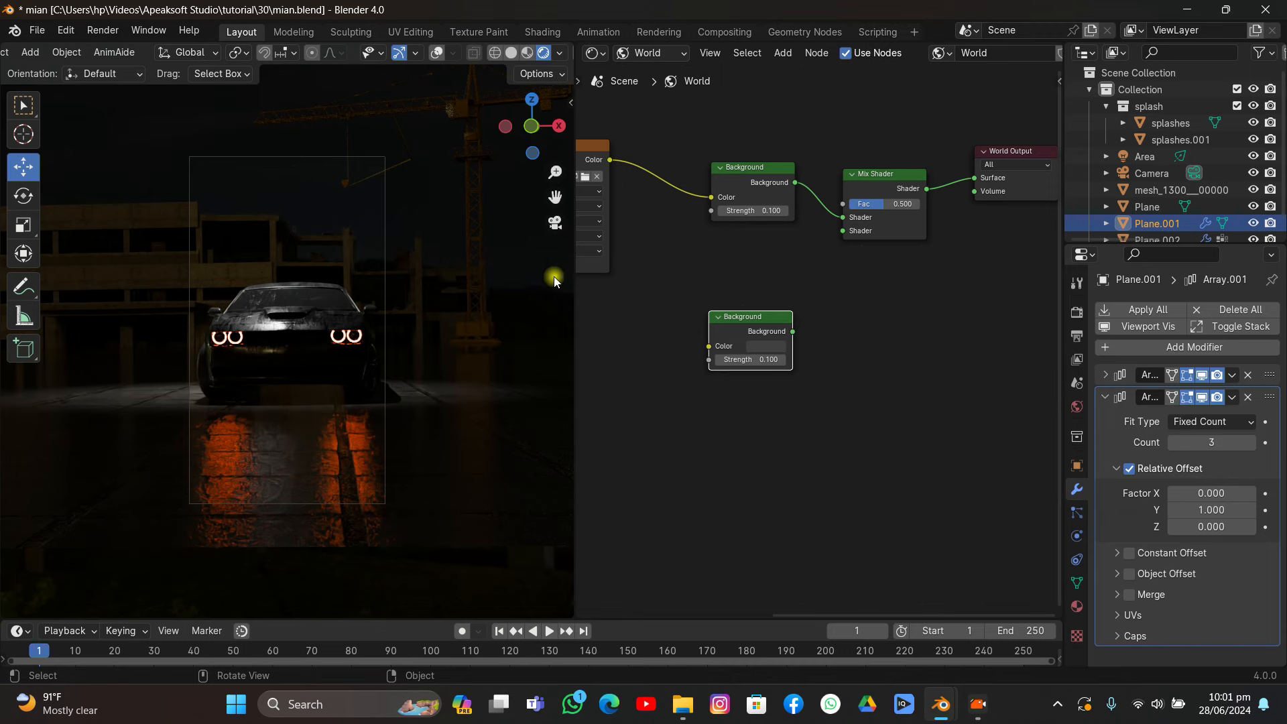
ctrl+scroll(612, 227, left, 3)
click(673, 165)
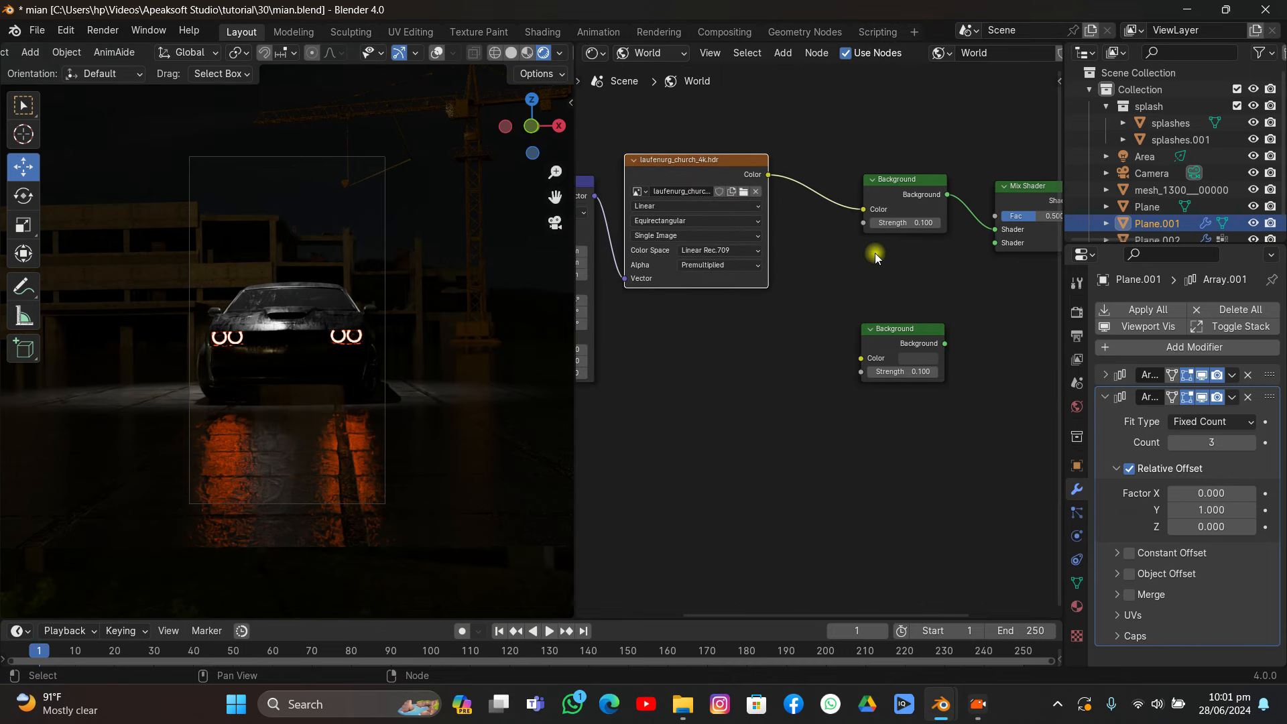
ctrl+scroll(824, 288, right, 3)
drag(805, 386, 830, 354)
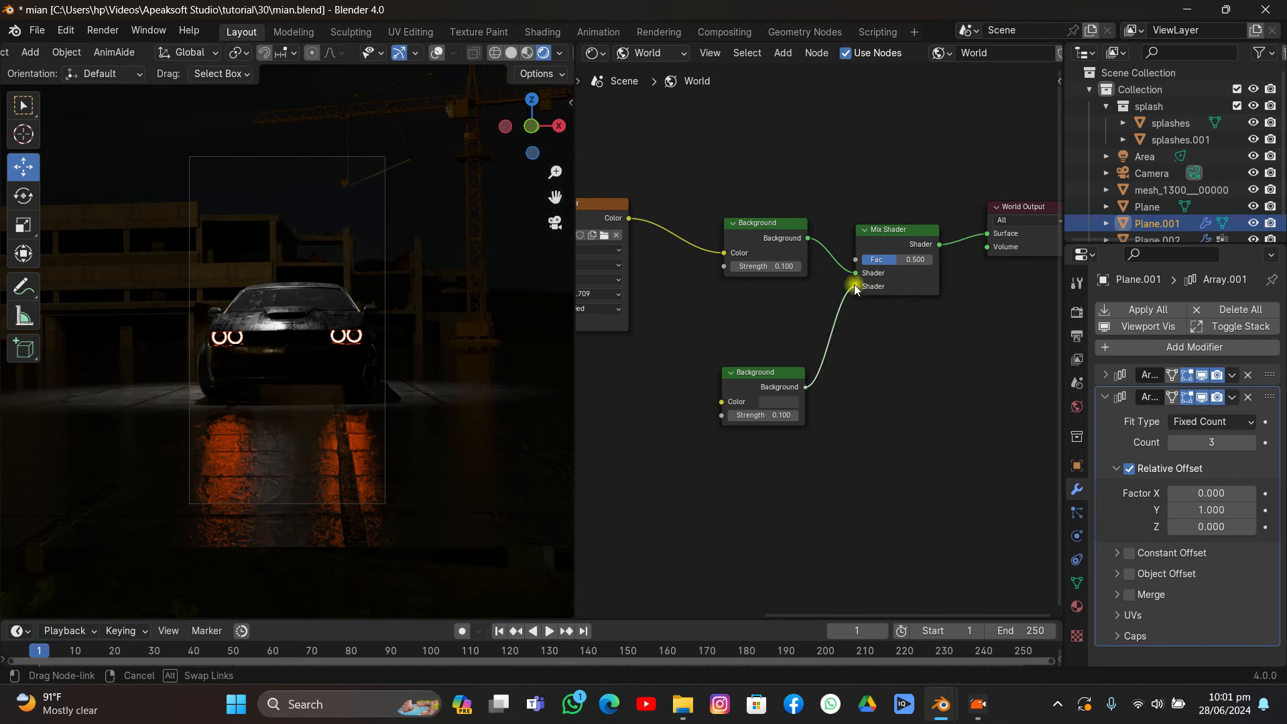
drag(853, 285, 856, 286)
- Add a Light Path node and connect its Is Camera Ray output to the Mix Shader's Fac input
key(shift+a)
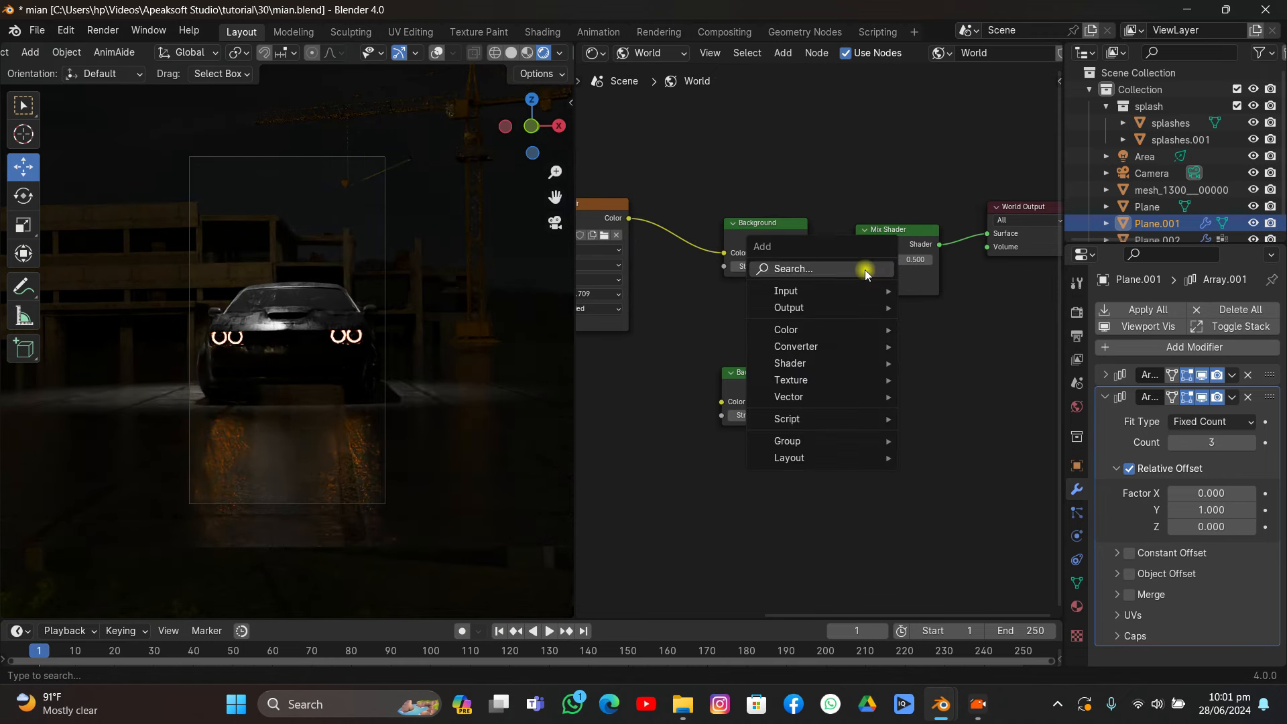
click(865, 270)
text(lig)
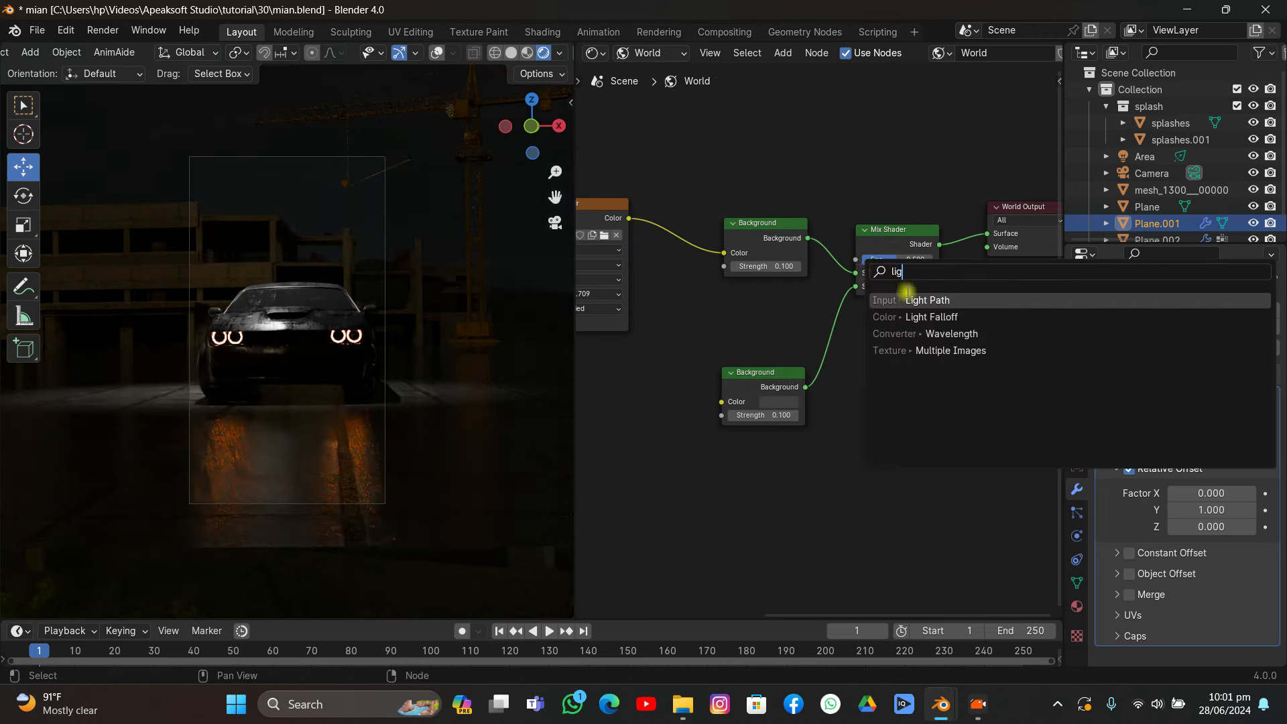
key(Return)
click(793, 137)
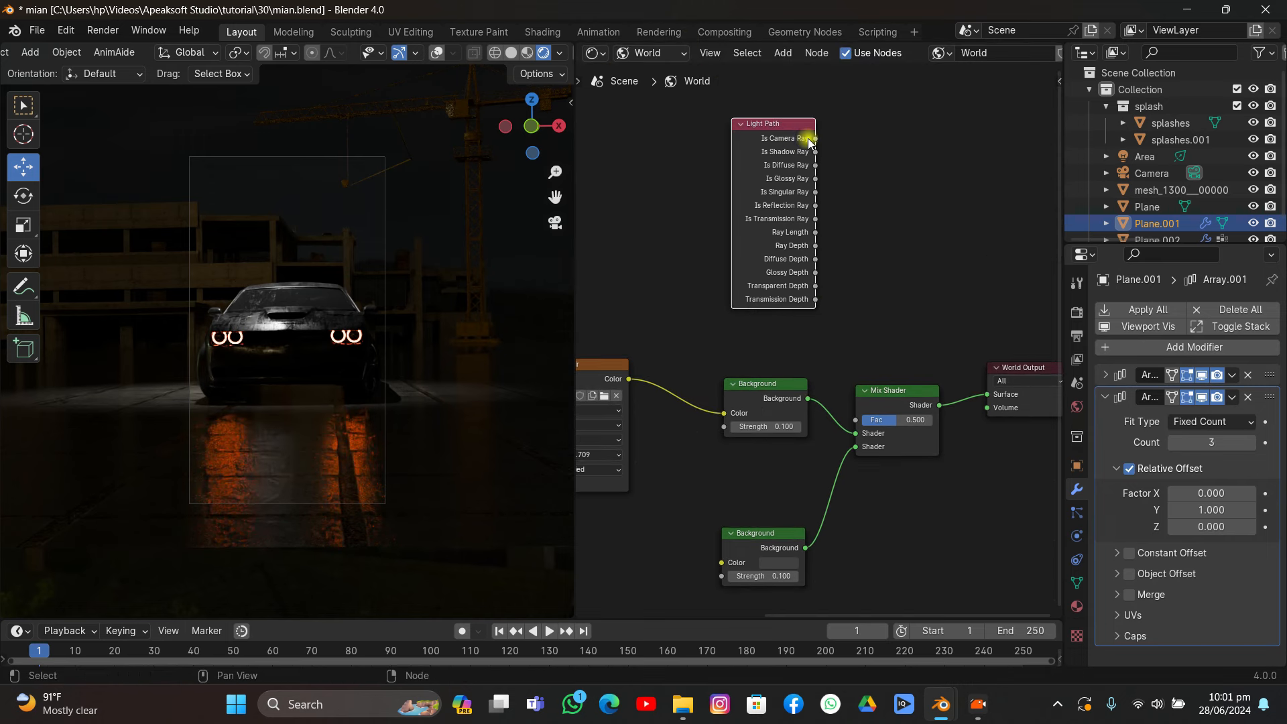
drag(809, 139, 855, 419)
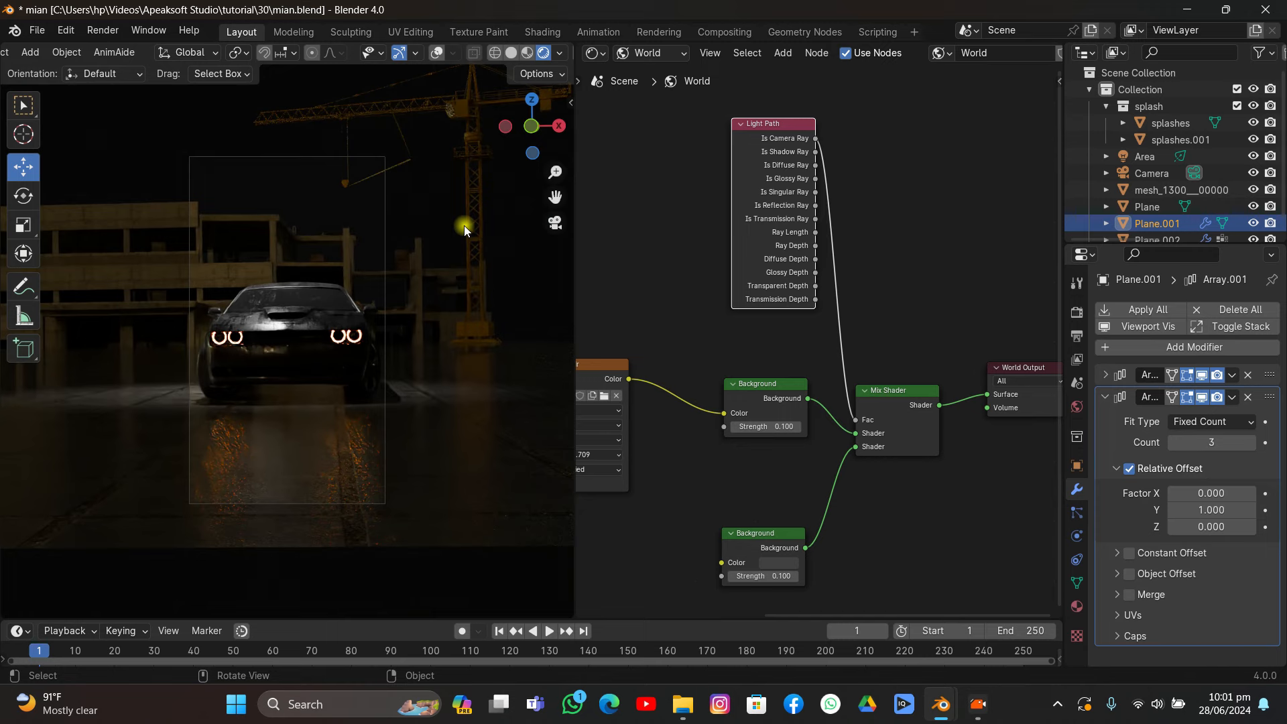
- Swap the two Background connections on the Mix Shader so the HDR background feeds its second shader input
middle_drag(427, 232, 325, 255)
middle_drag(848, 431, 826, 327)
mouse_move(833, 343)
mouse_down()
mouse_move(833, 329)
mouse_move(833, 342)
mouse_up()
middle_drag(336, 308, 385, 310)
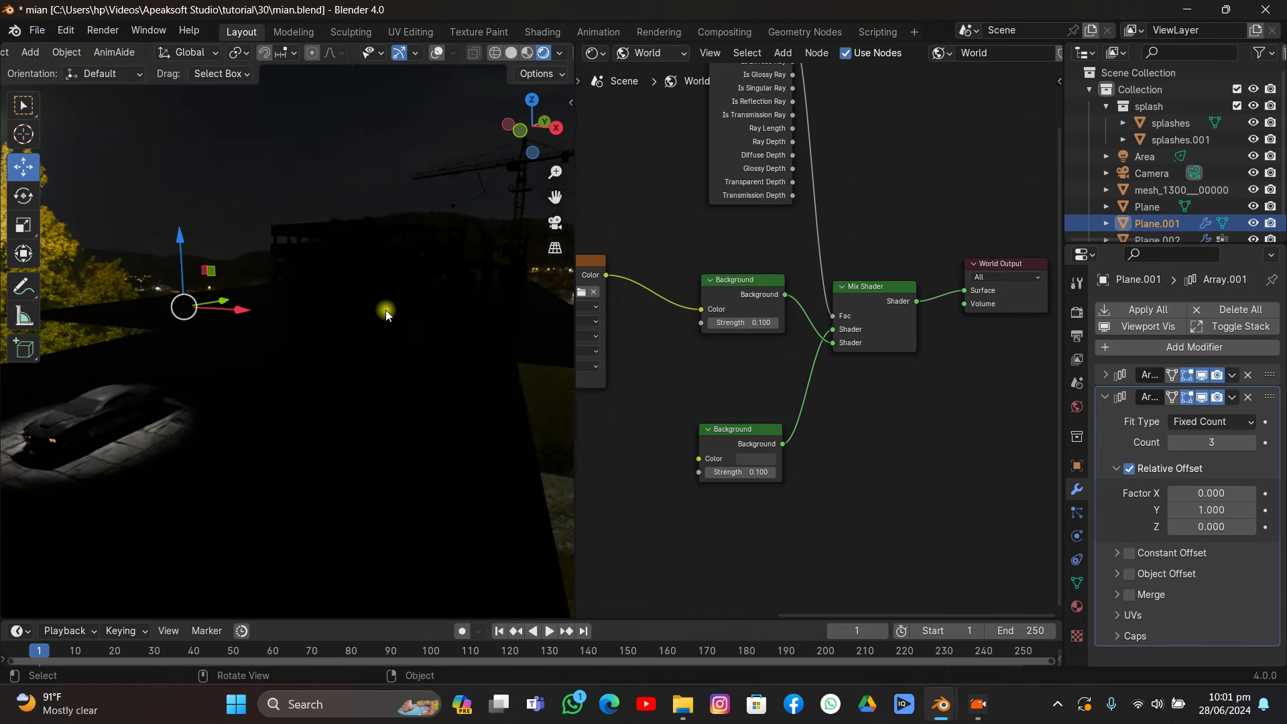
- Shift both Background nodes and the Light Path node further away from the Mix Shader
drag(727, 446, 698, 421)
drag(733, 285, 705, 274)
scroll(754, 228, down, 2)
middle_drag(755, 225, 773, 307)
drag(791, 153, 769, 151)
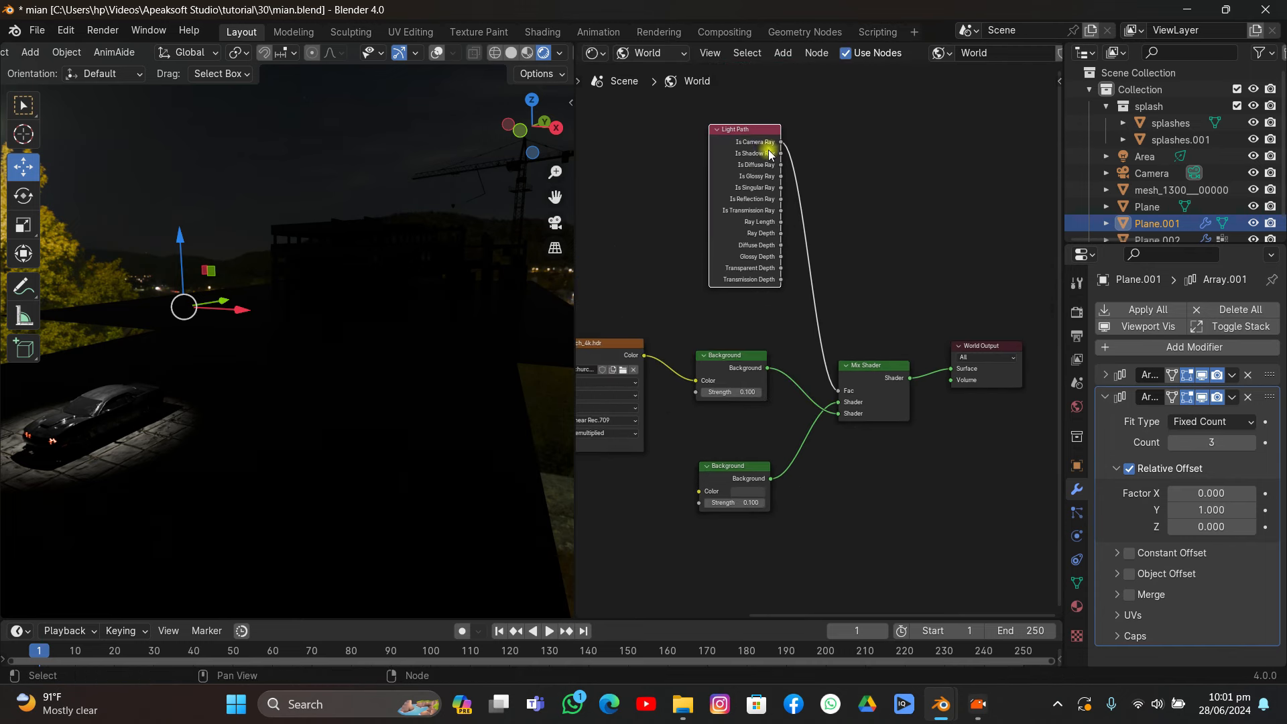
- Lighten the color of the duplicated Background node to a brighter grey and set its strength to 0.3
middle_drag(830, 368, 721, 271)
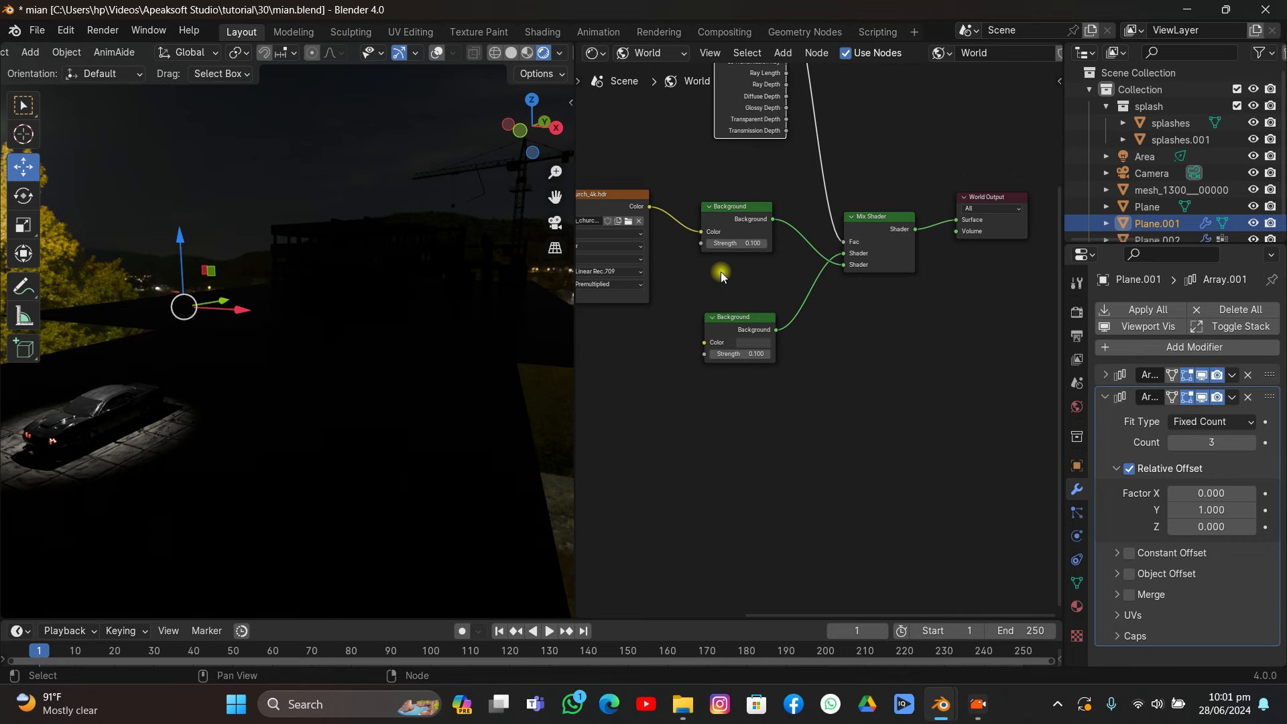
scroll(735, 343, up, 3)
click(726, 340)
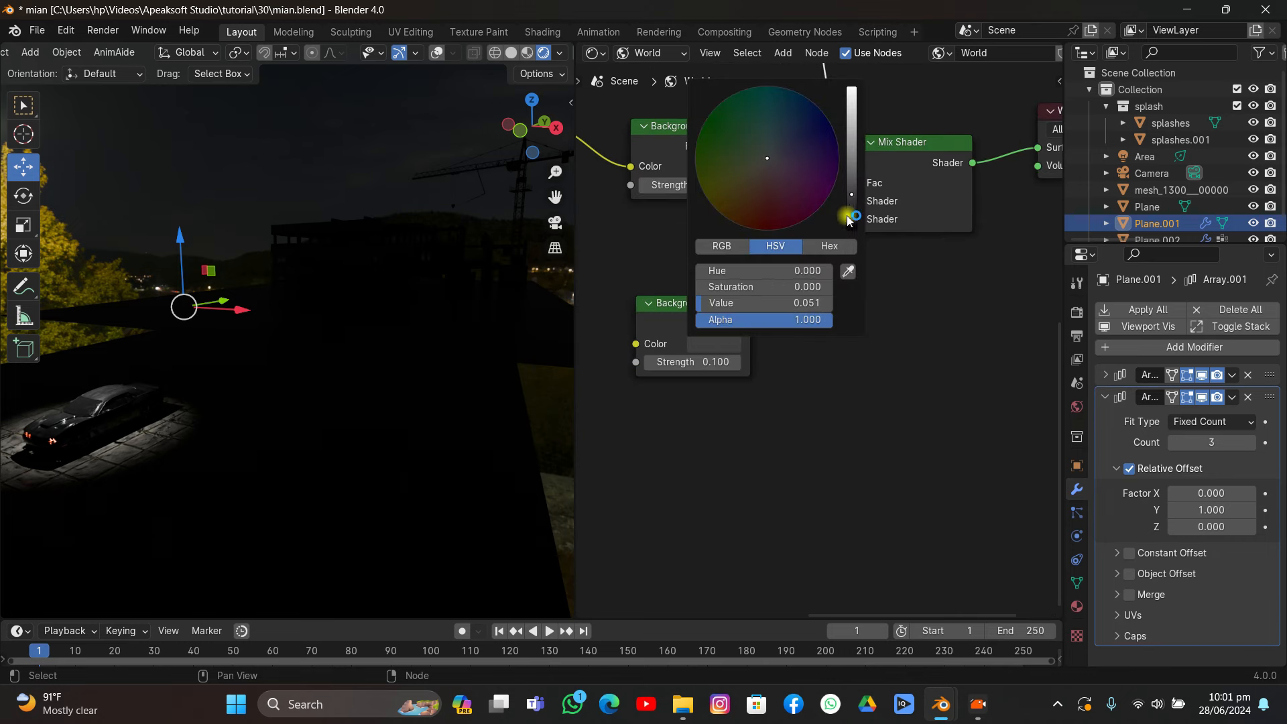
click(852, 181)
drag(851, 177, 850, 118)
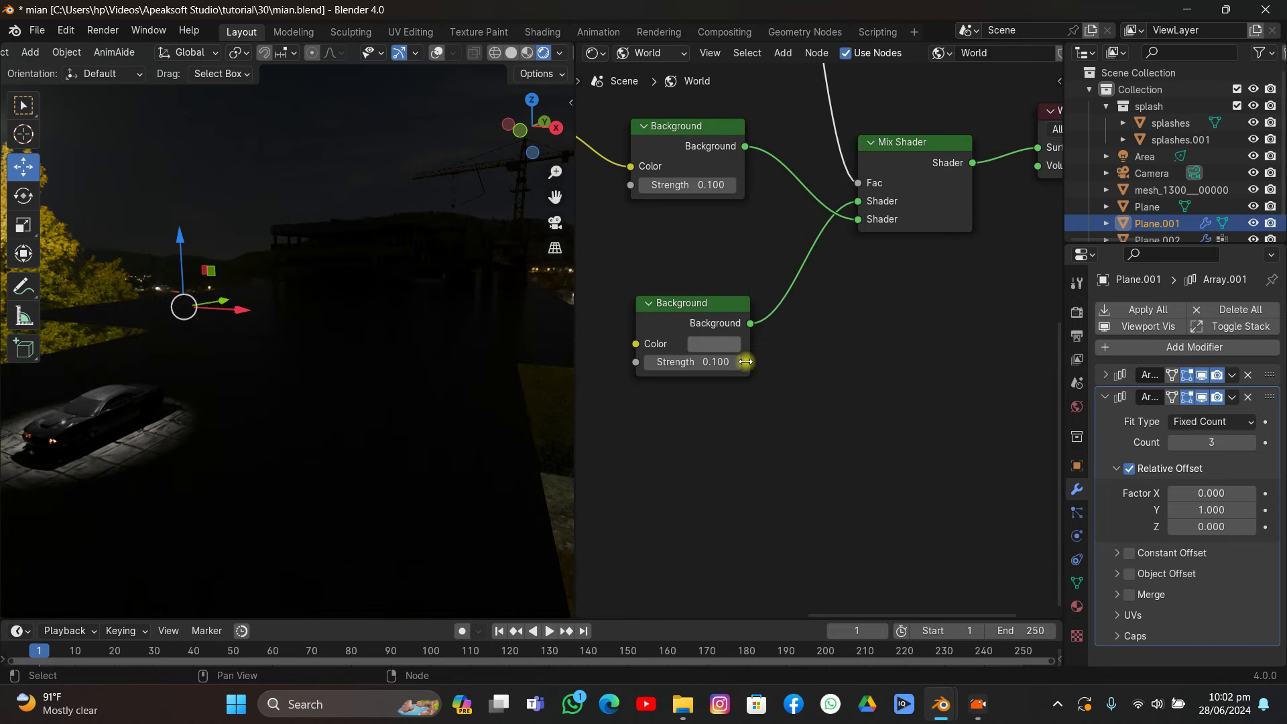
click(733, 362)
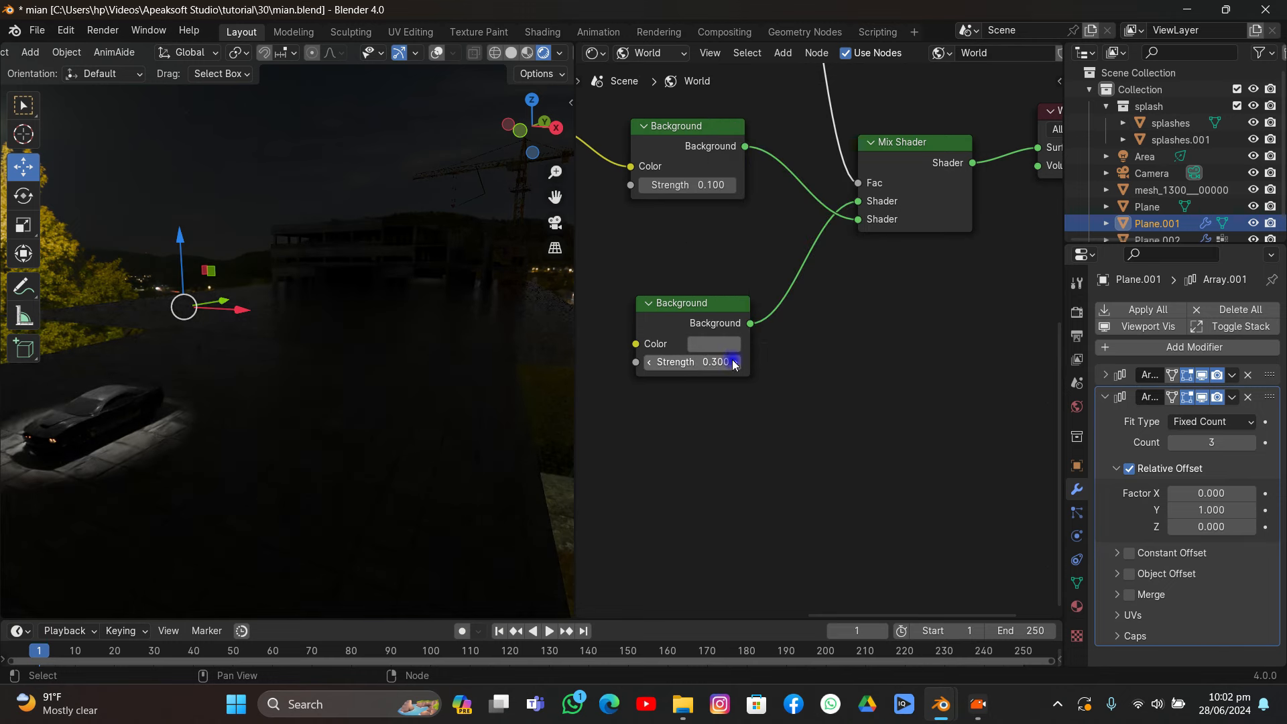
- Lower the grey Background node's strength to 0.1 while checking the rendered camera view
click(541, 223)
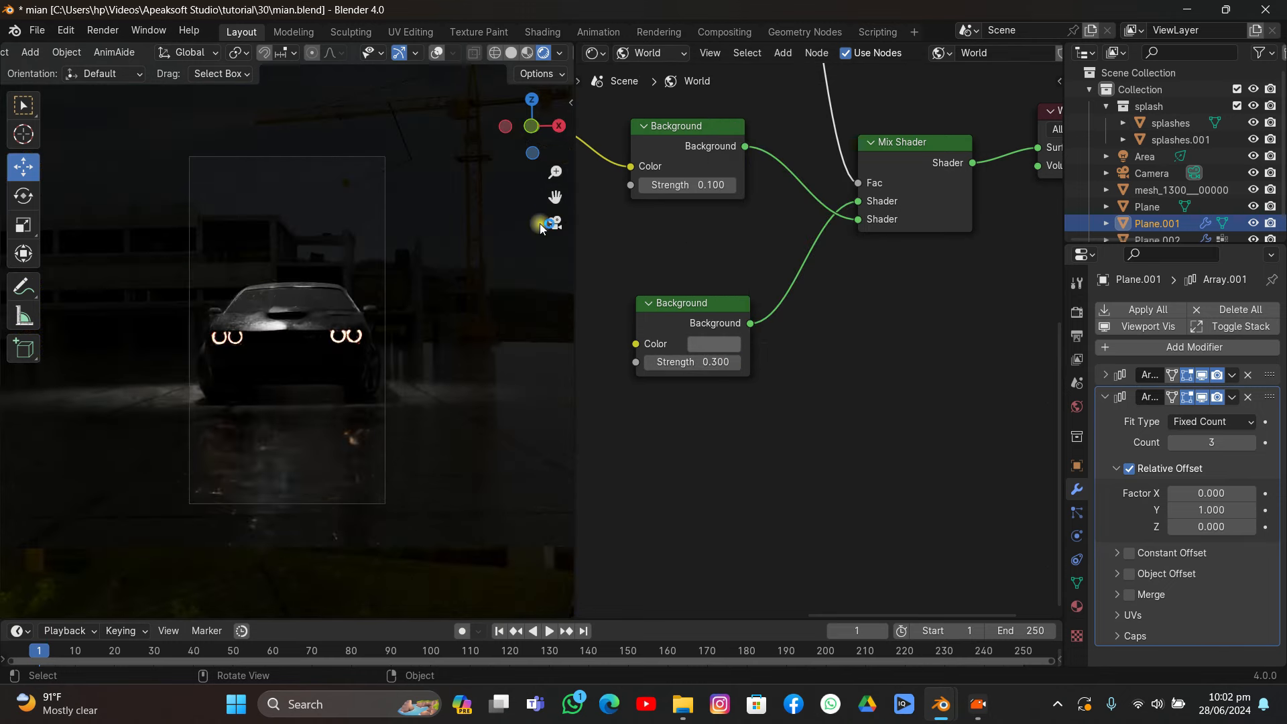
click(649, 362)
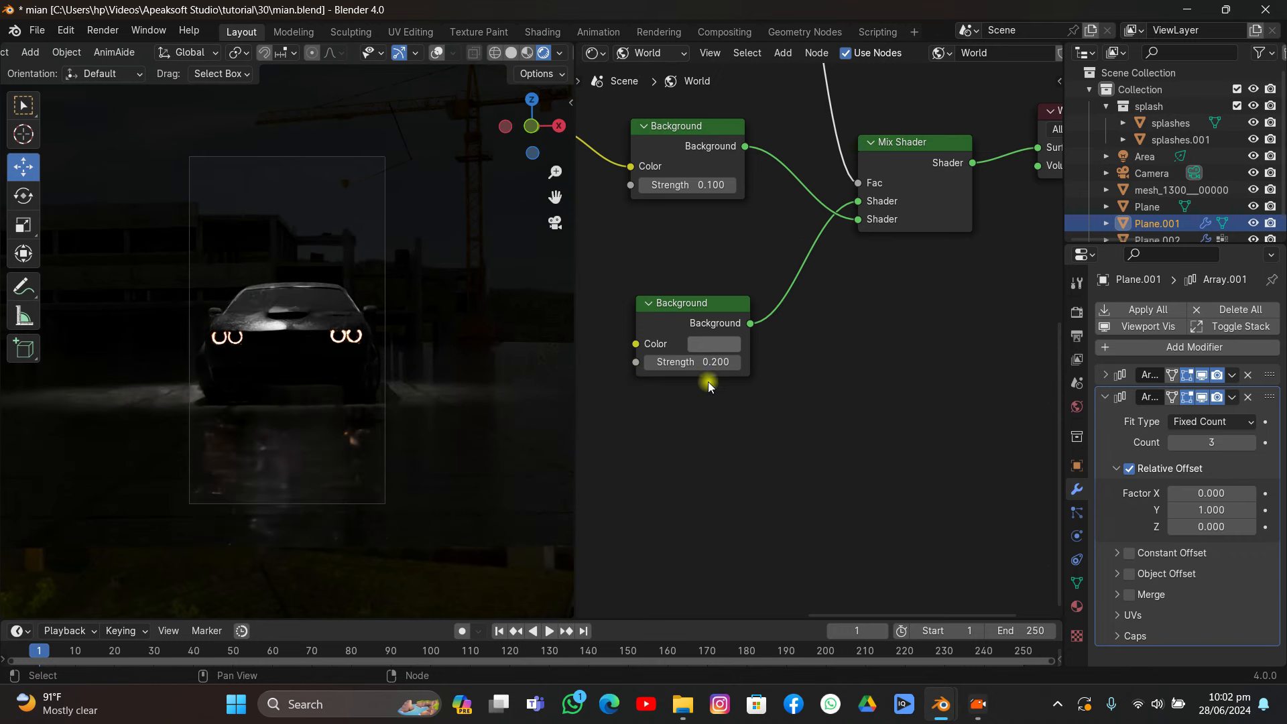
click(648, 362)
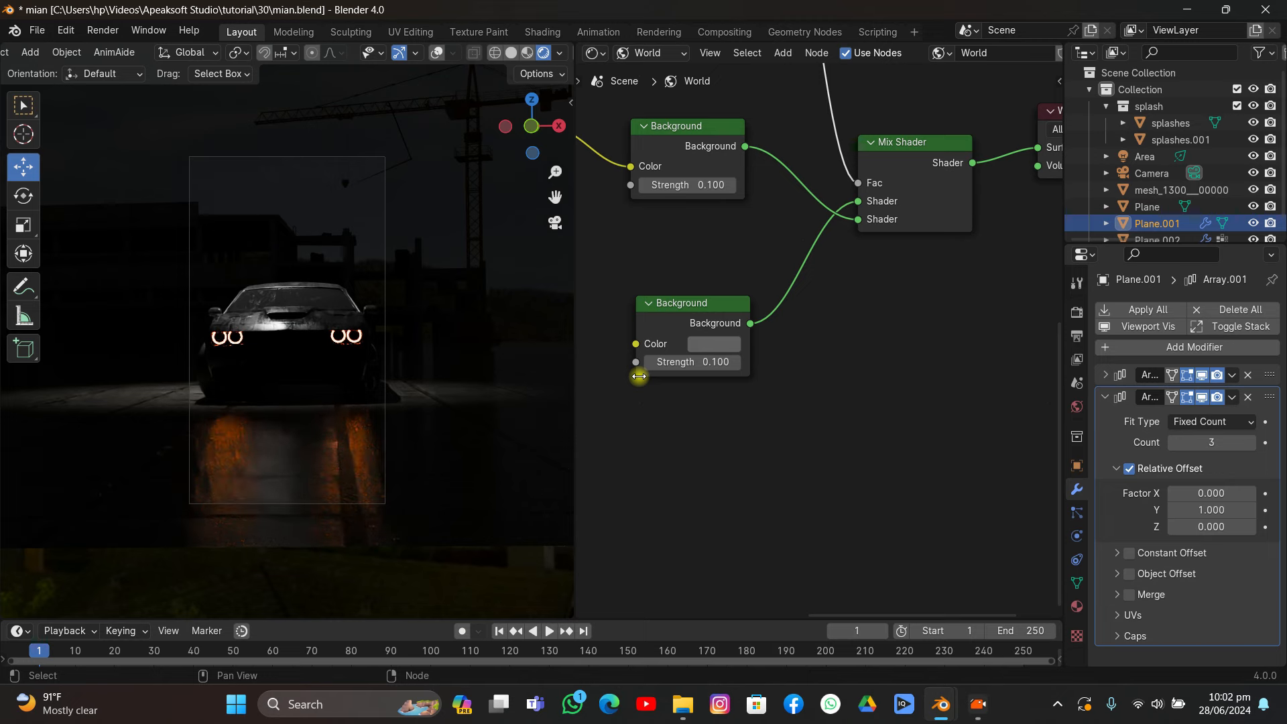
- Set the X rotation of the HDR's Mapping node to 2.1°
scroll(709, 362, down, 6)
middle_drag(677, 274, 1029, 248)
scroll(862, 290, up, 6)
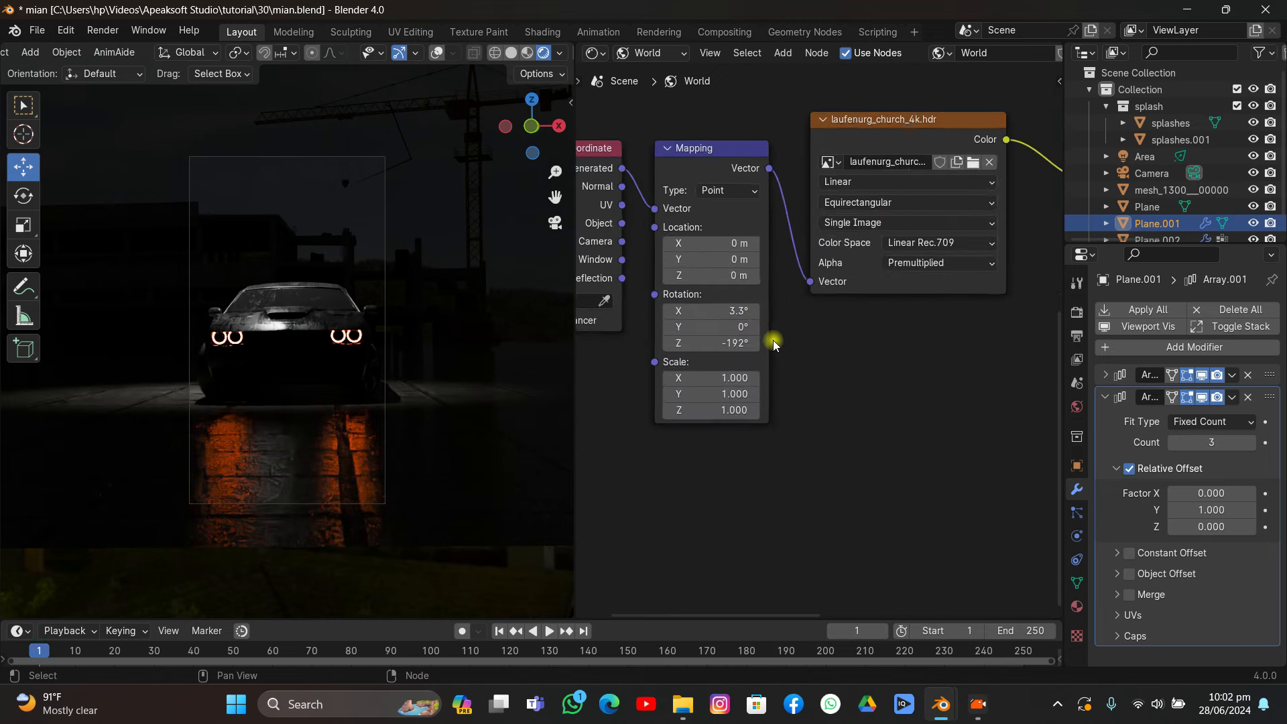
scroll(773, 344, up, 2)
drag(670, 301, 658, 301)
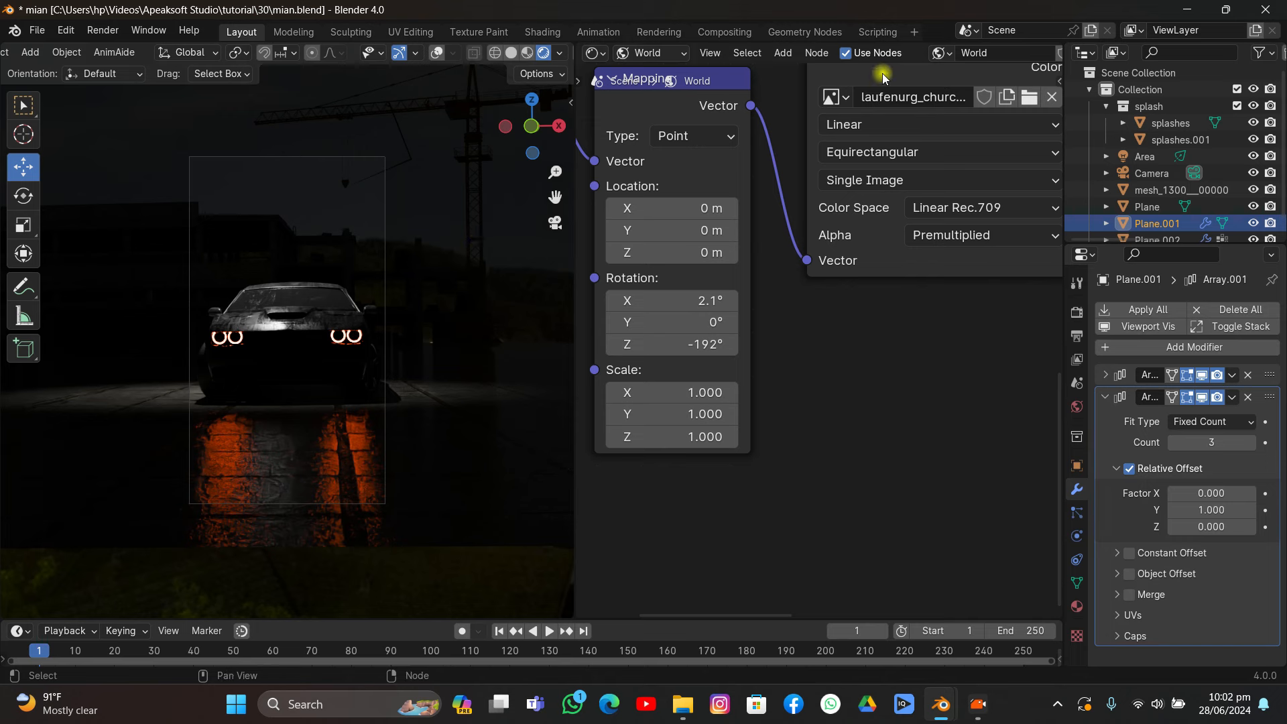
- Return the shader editor to Object and paste the ground patch copied from the Test file into the main scene, using solid shading
click(644, 53)
click(654, 94)
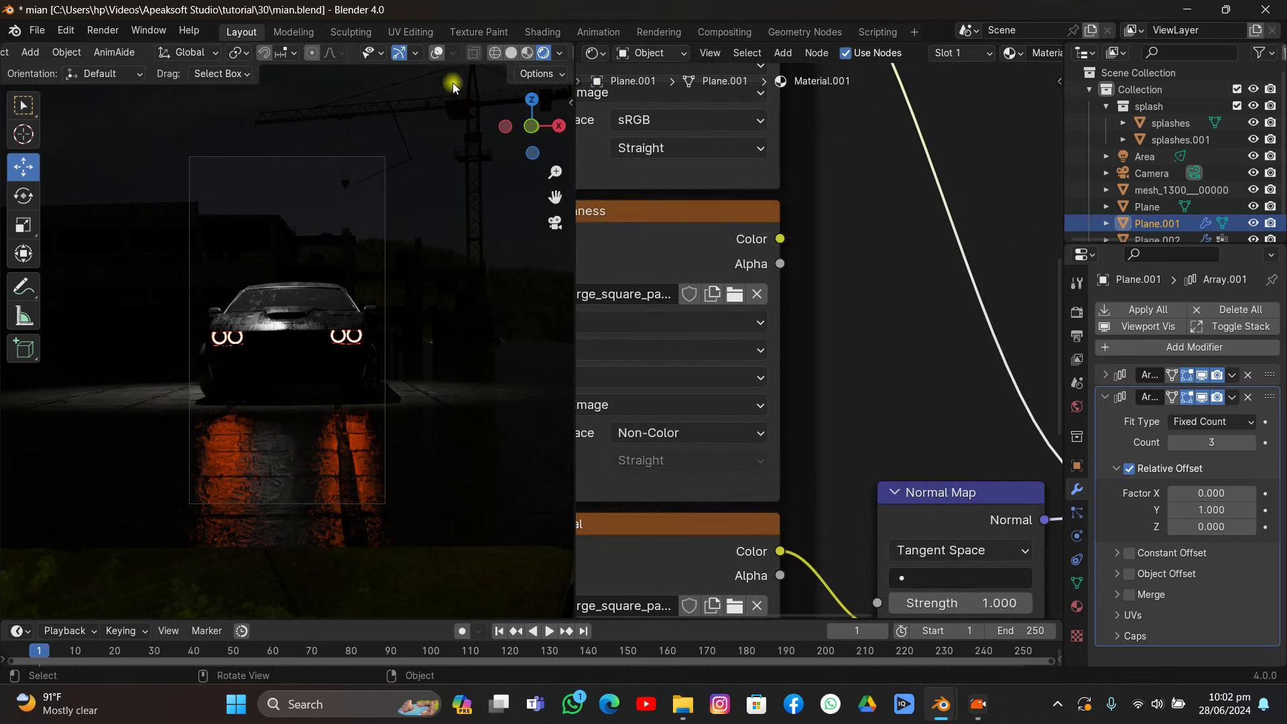
click(510, 53)
mouse_move(941, 702)
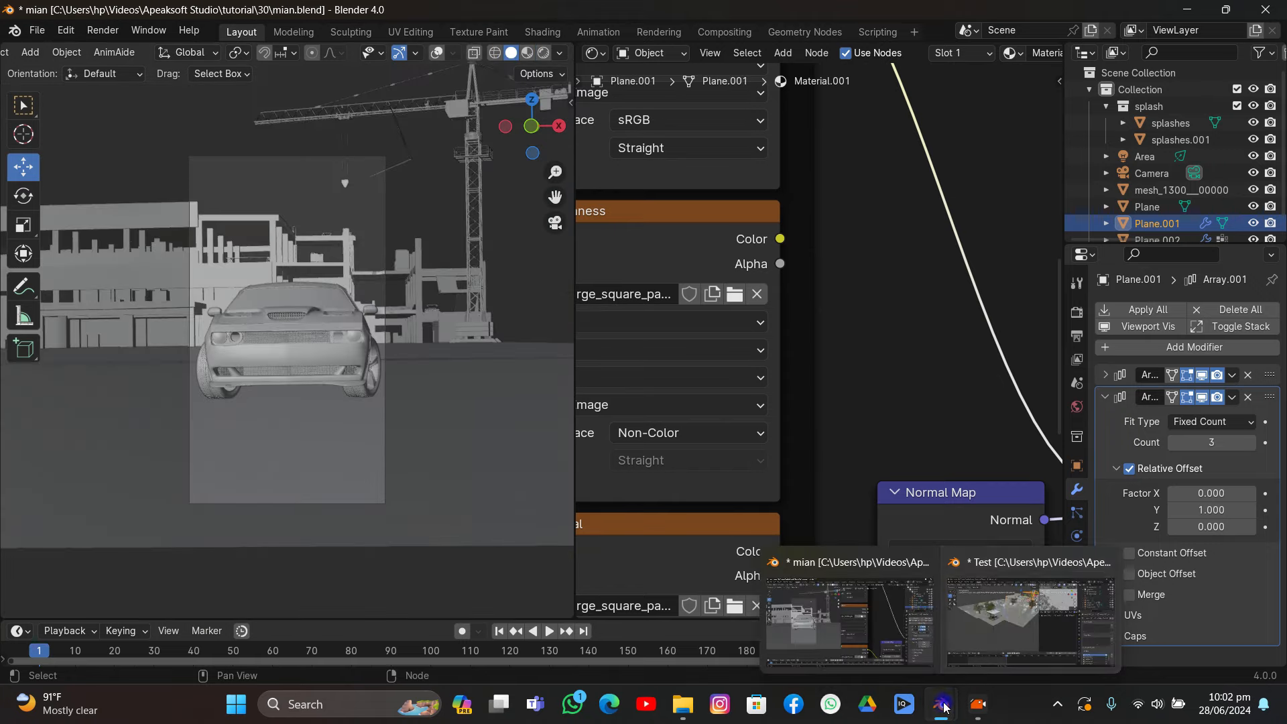
click(990, 608)
click(928, 607)
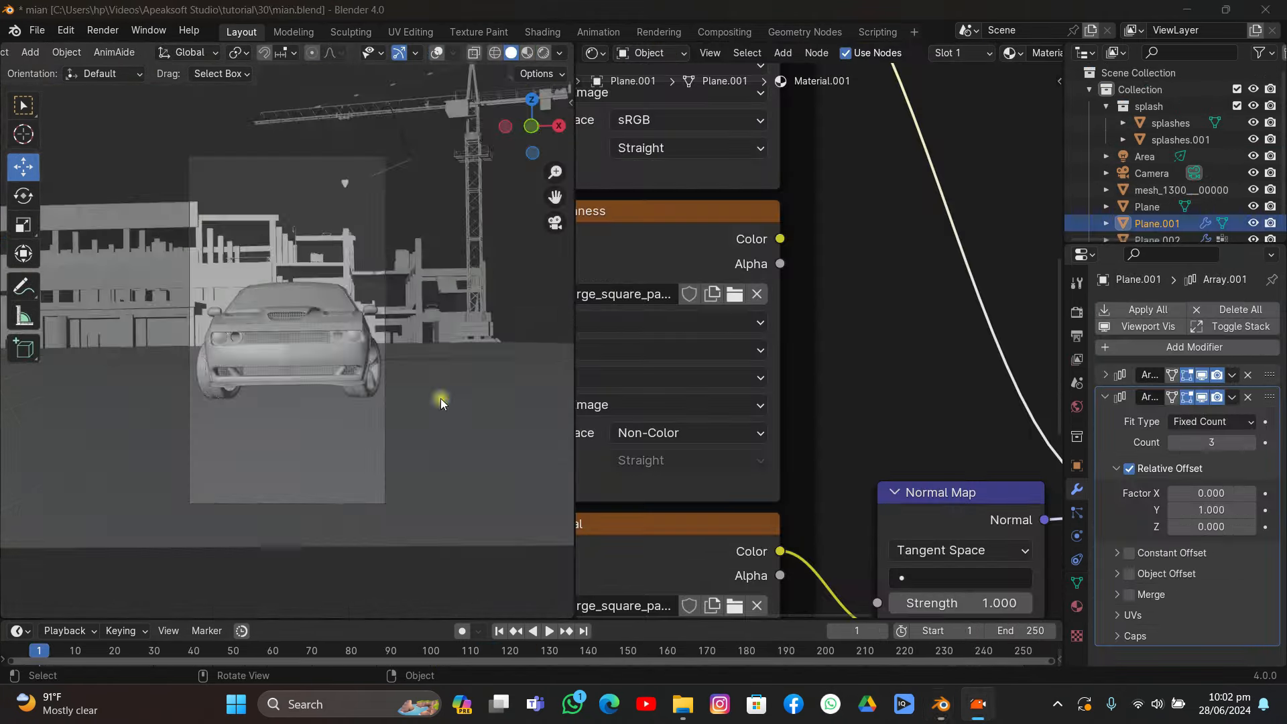
middle_drag(440, 399, 308, 348)
key(ctrl+v)
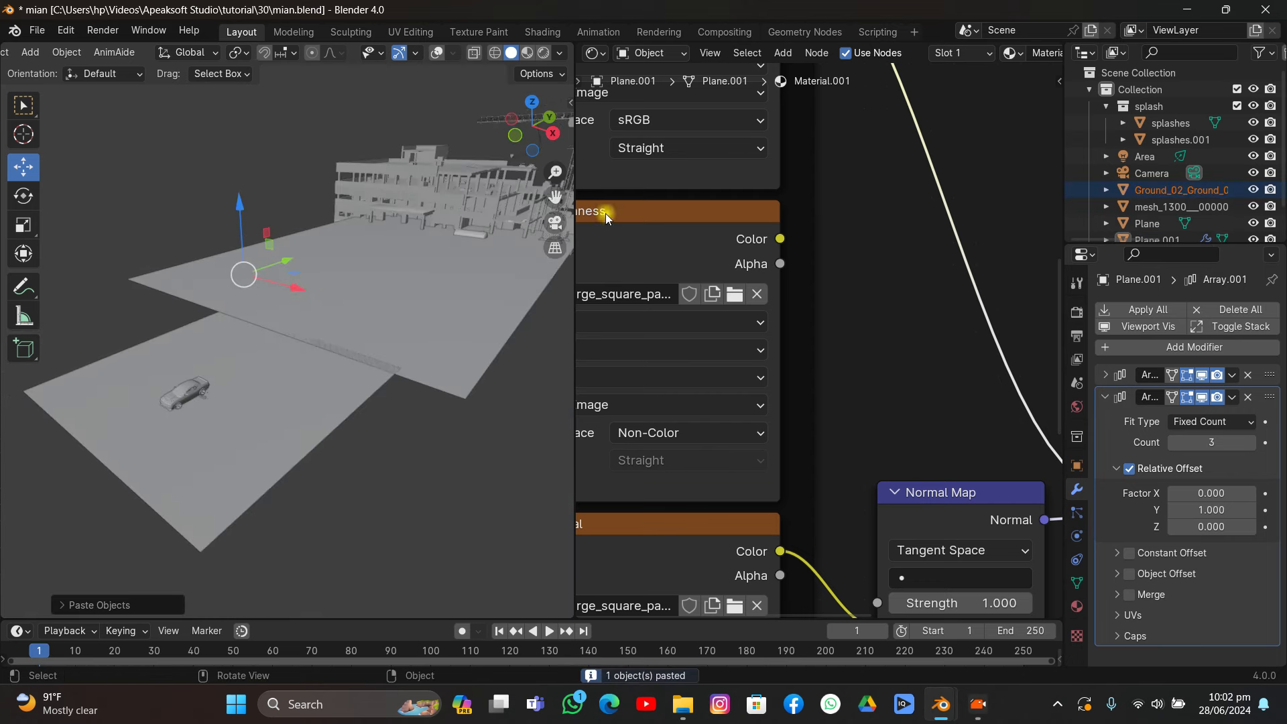
- Show overlays and move the pasted ground patch forward along Y to just in front of the car's bumper, adjusting its height
click(434, 57)
scroll(339, 260, up, 4)
middle_drag(301, 310, 344, 298)
scroll(307, 339, up, 4)
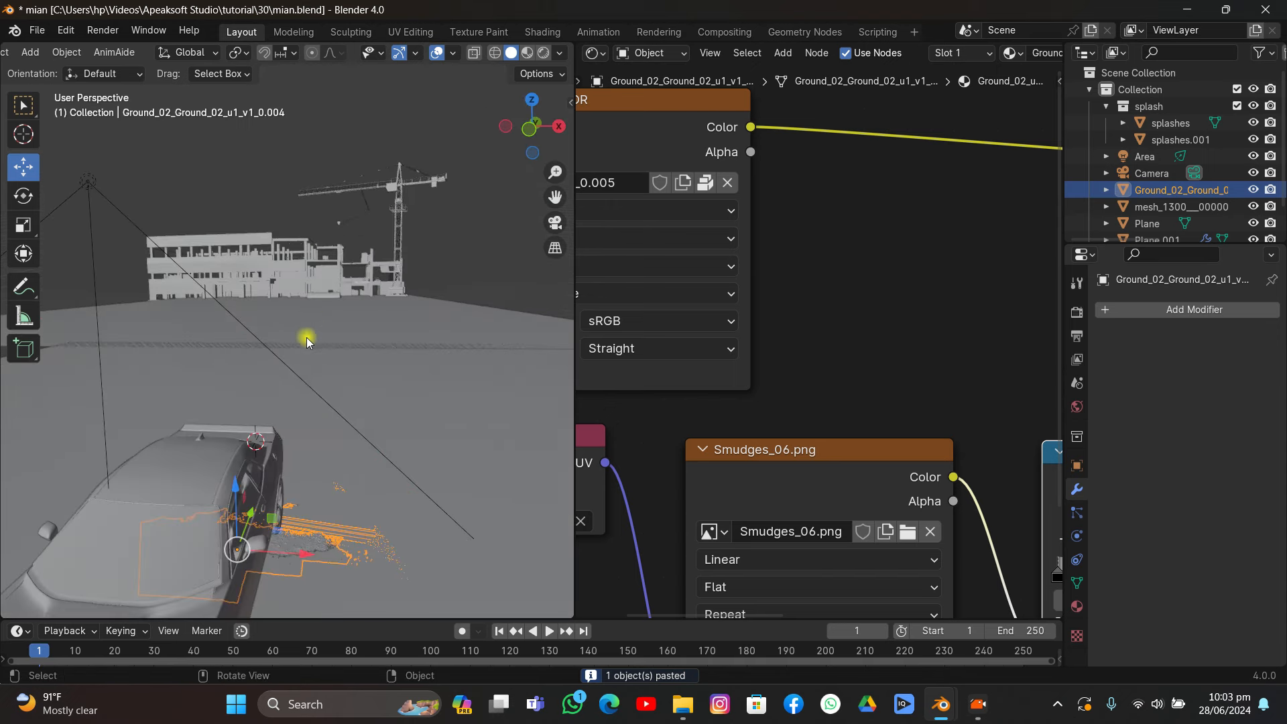
scroll(287, 446, up, 2)
scroll(278, 445, down, 5)
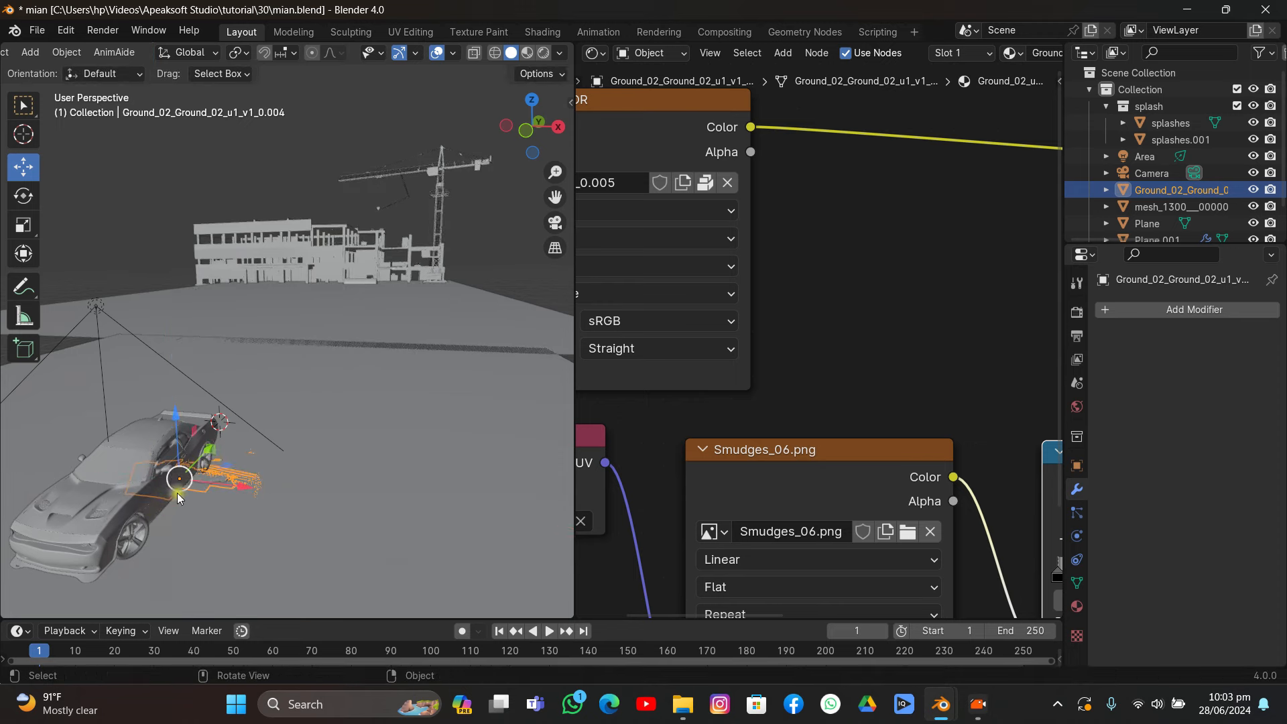
middle_drag(216, 464, 199, 452)
drag(142, 411, 11, 468)
middle_drag(335, 397, 398, 373)
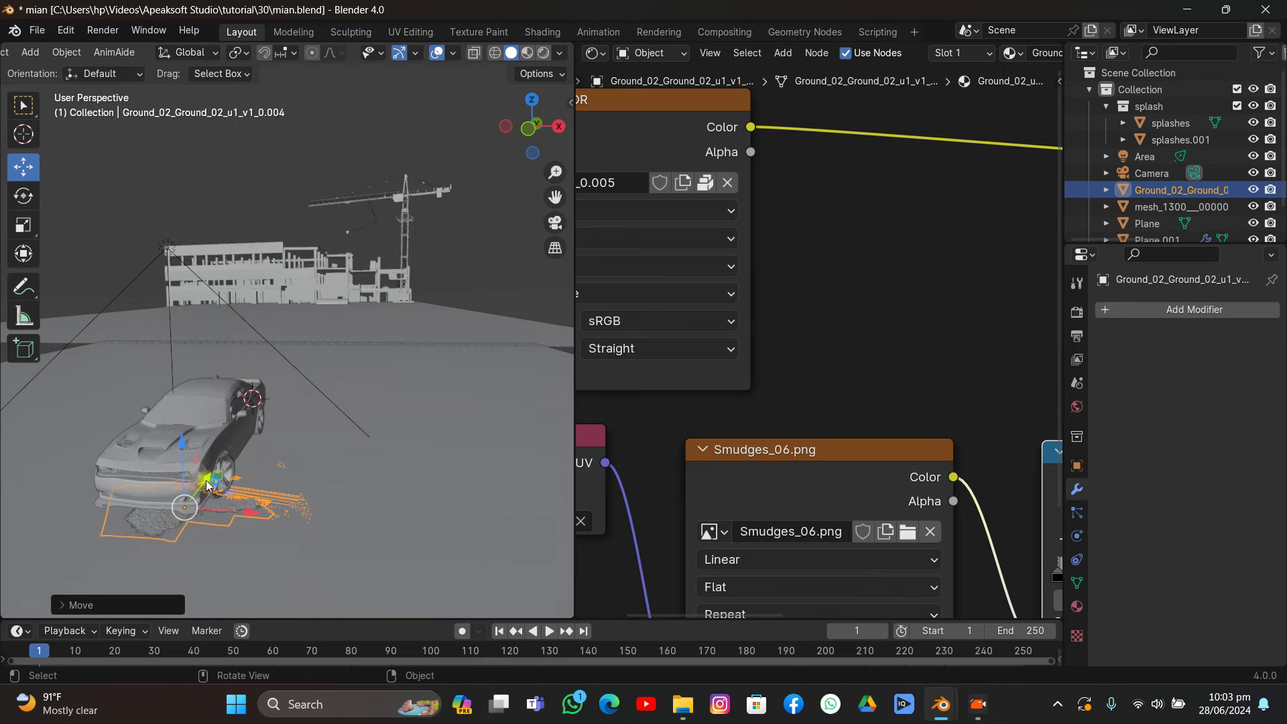
drag(214, 478, 175, 526)
middle_drag(220, 454, 227, 449)
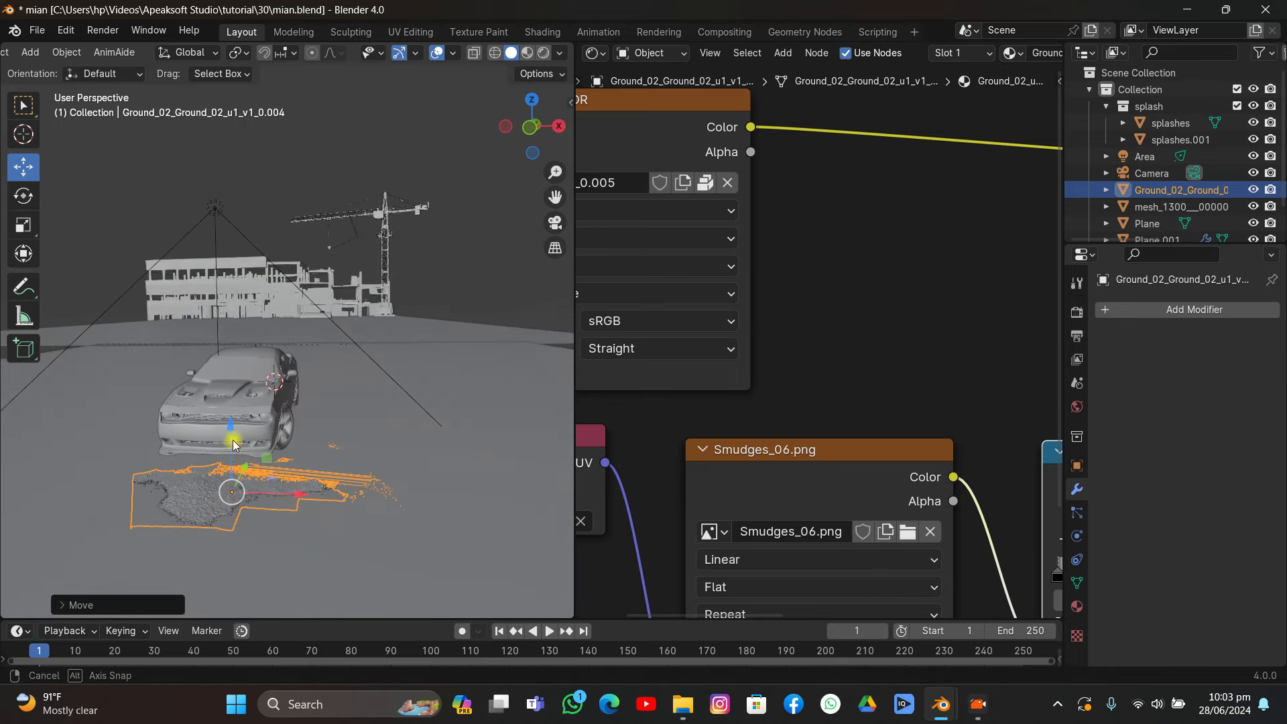
drag(231, 447, 245, 443)
- Tilt the ground patch slightly with free trackball rotation and fine-tune its height against the floor
key(r)
key(r)
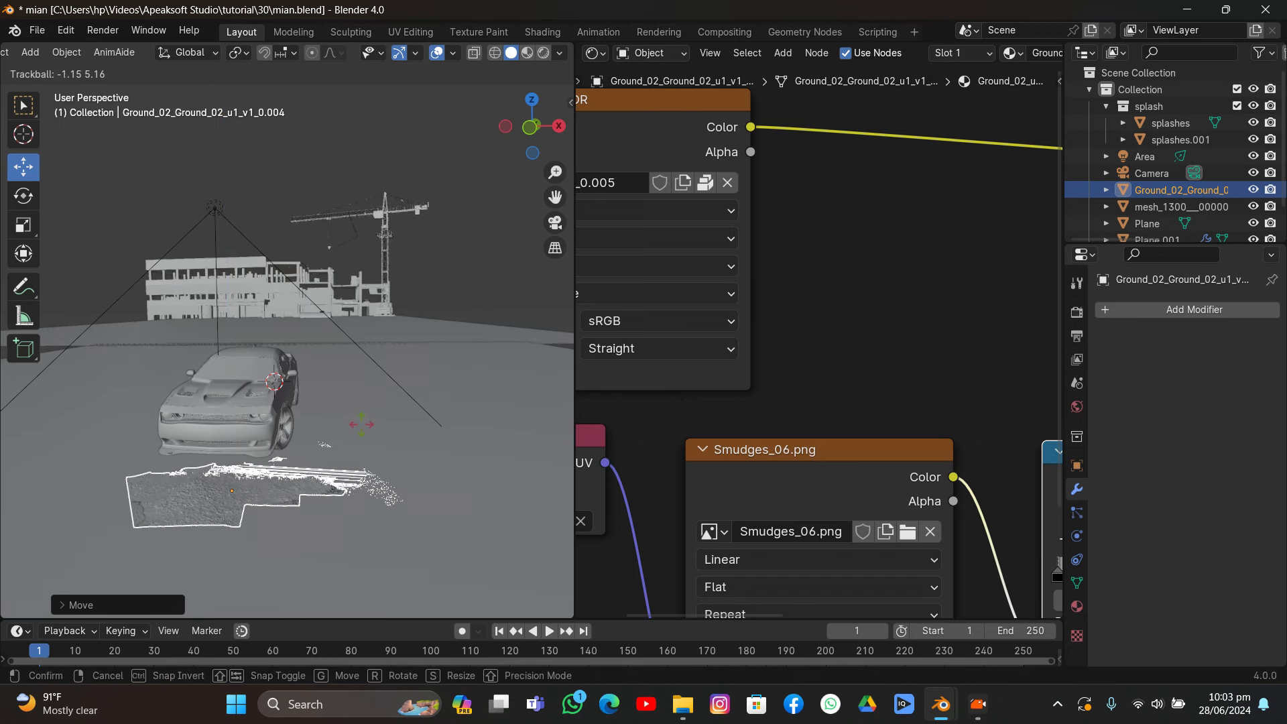
click(346, 431)
drag(234, 427, 237, 429)
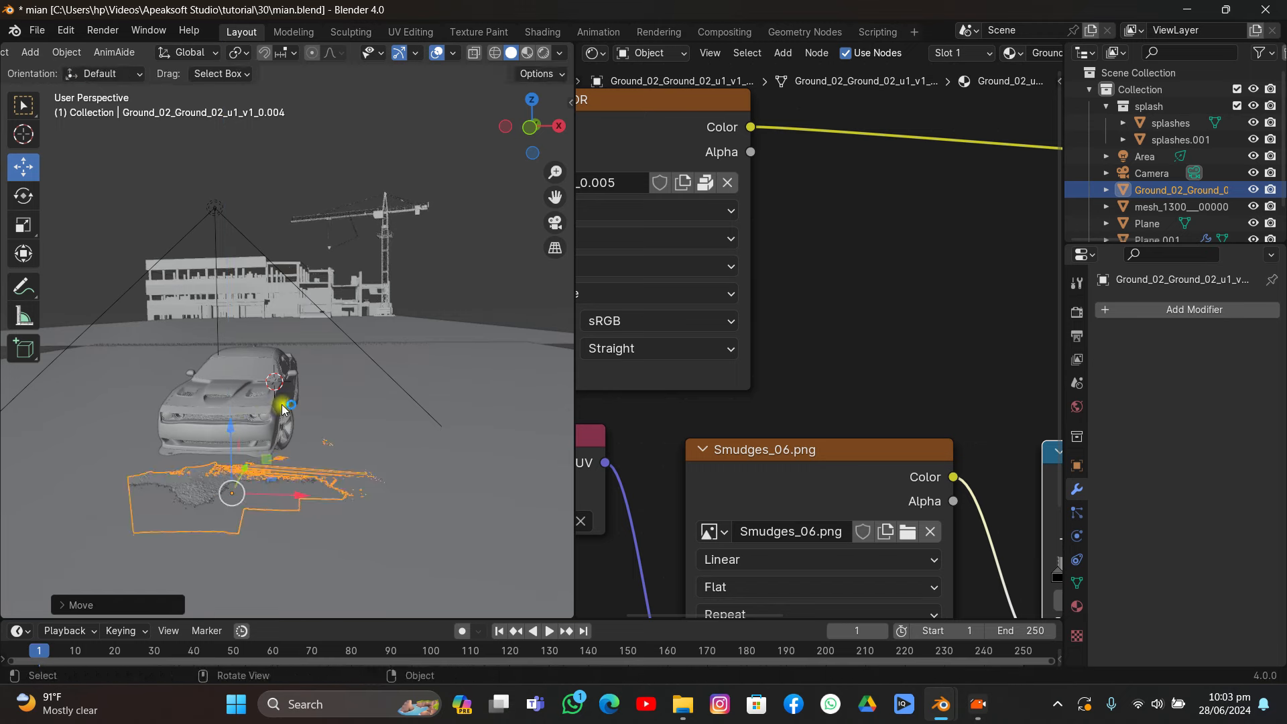
key(r)
key(r)
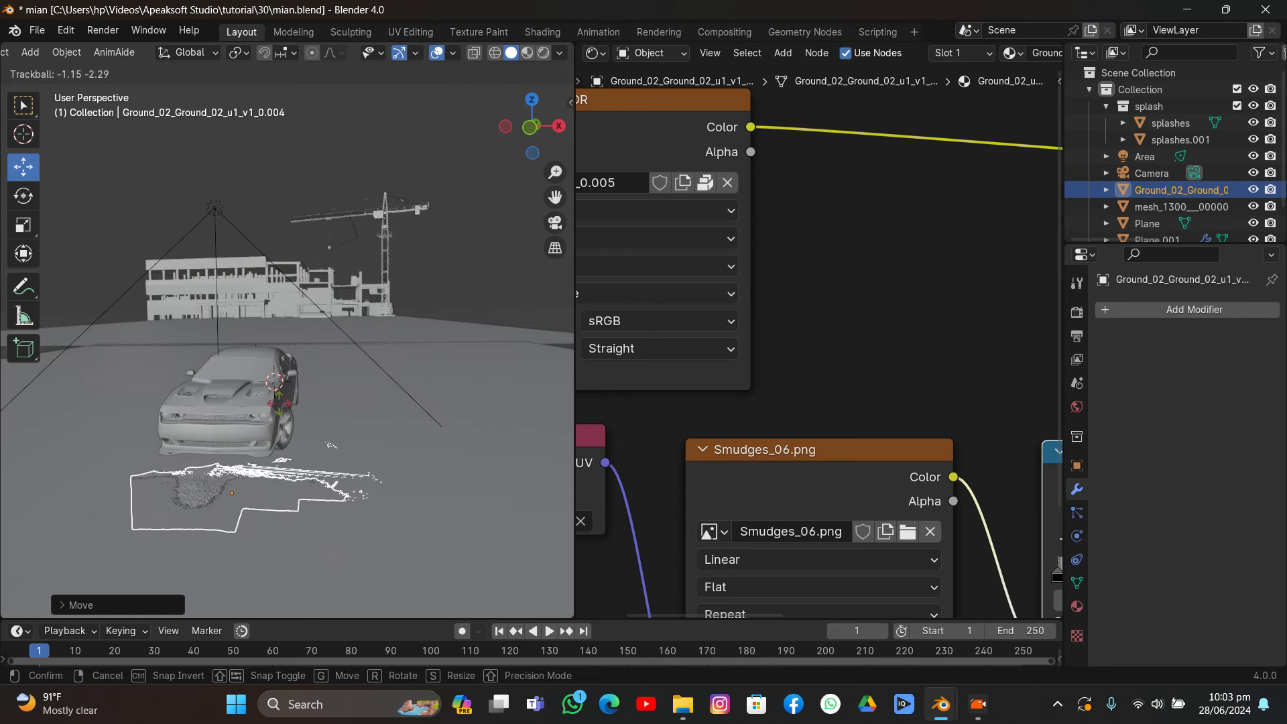
click(257, 416)
drag(232, 429, 232, 424)
- Save the file and slide the ground patch along positive X in the close-up rendered camera view
click(555, 223)
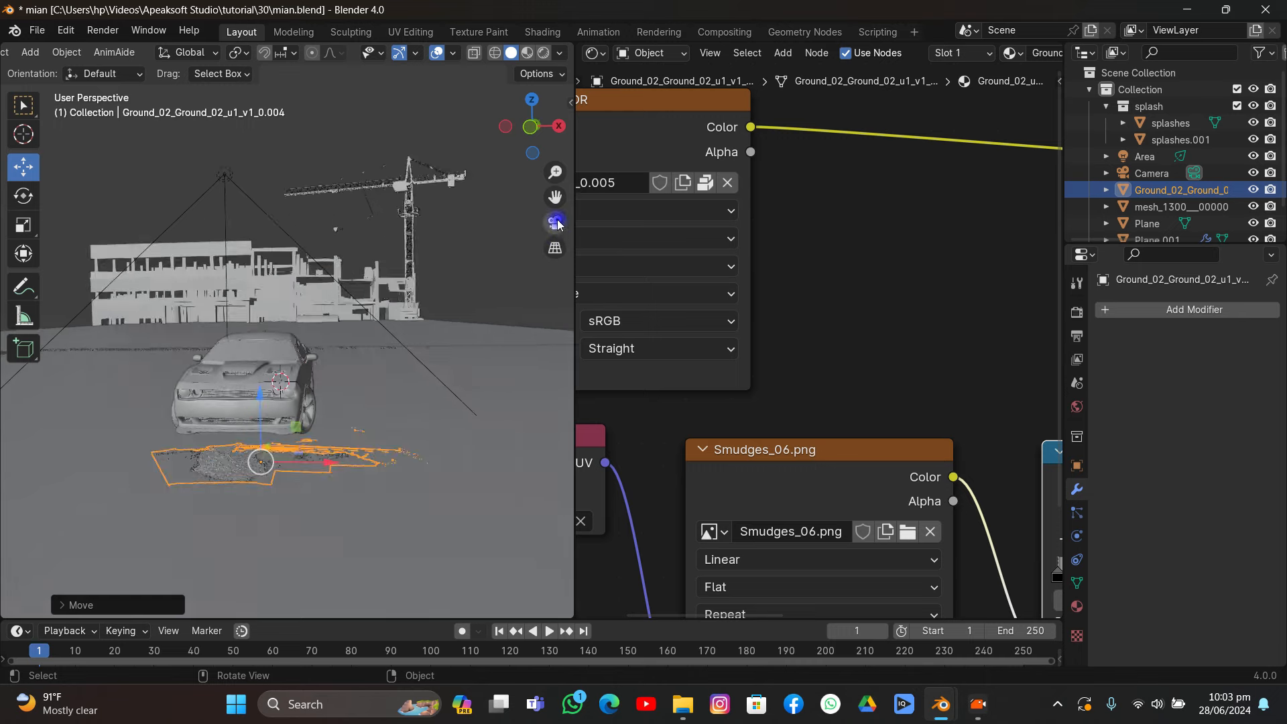
scroll(348, 390, up, 3)
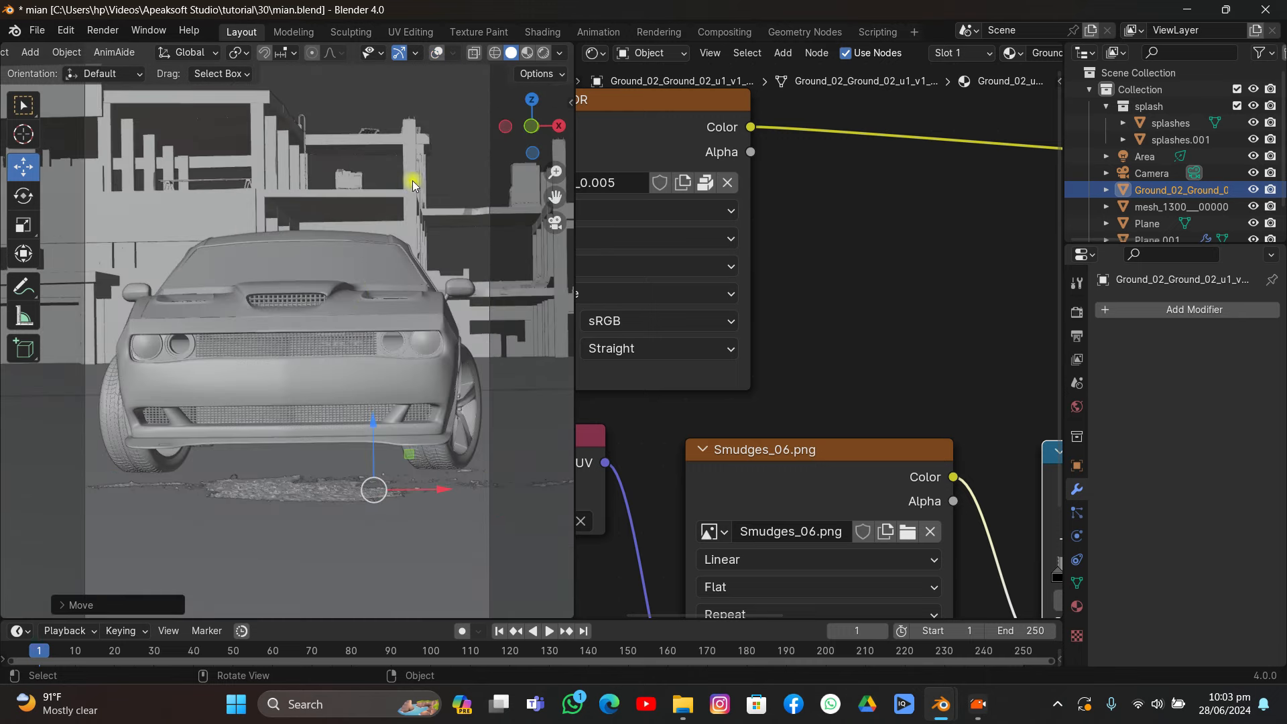
key(z)
key(ctrl+s)
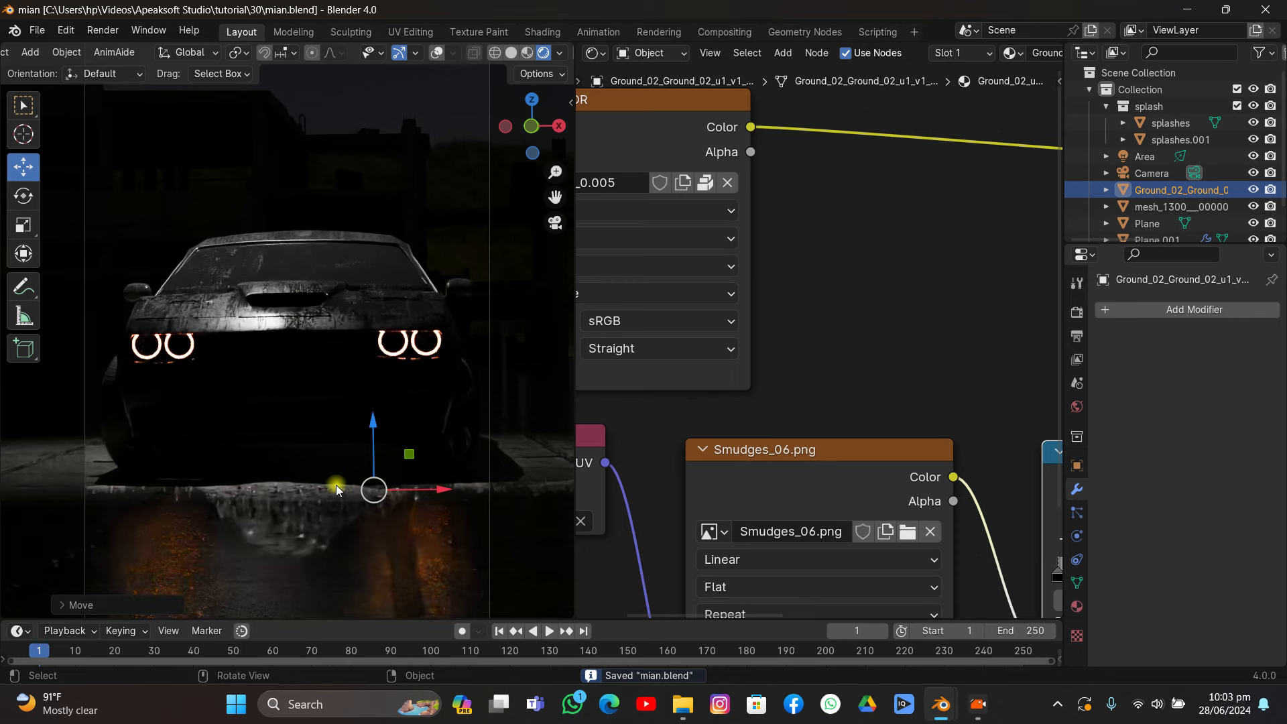
drag(415, 496, 447, 433)
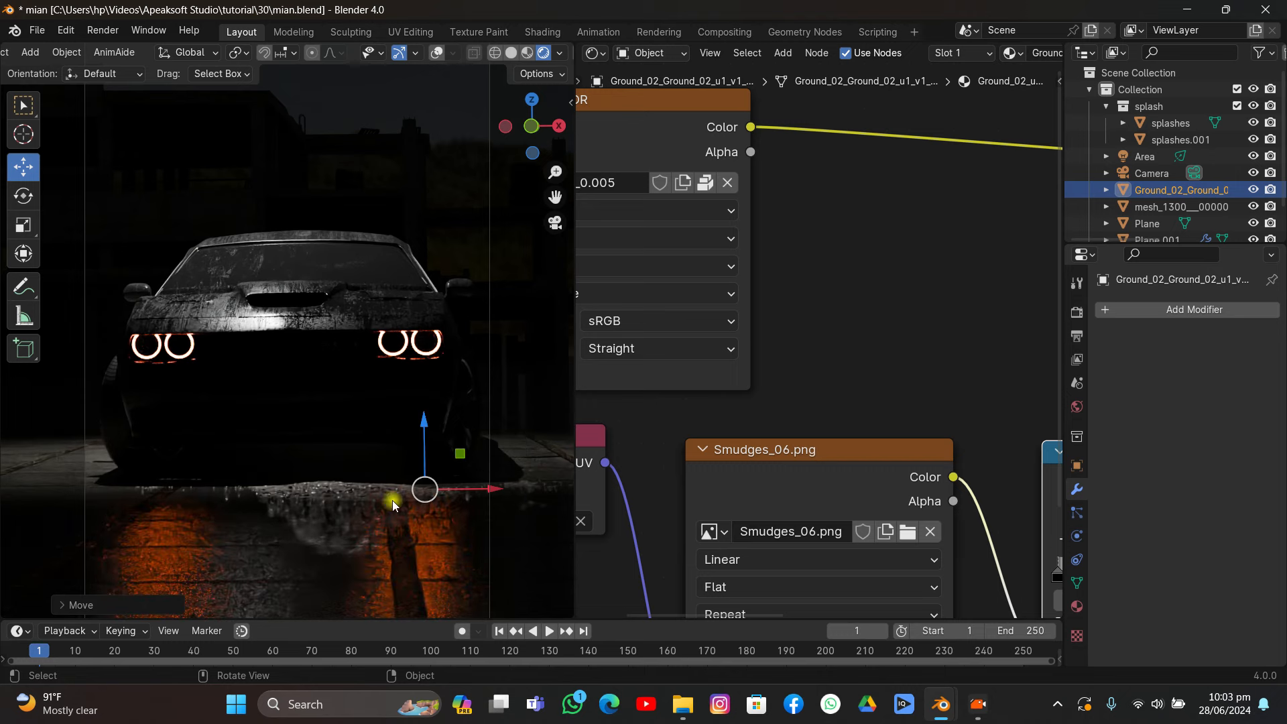
- Duplicate the ground patch about 3.6 m along negative Y, then move the copy to the negative X side of the car's front
middle_drag(326, 506, 321, 518)
click(510, 55)
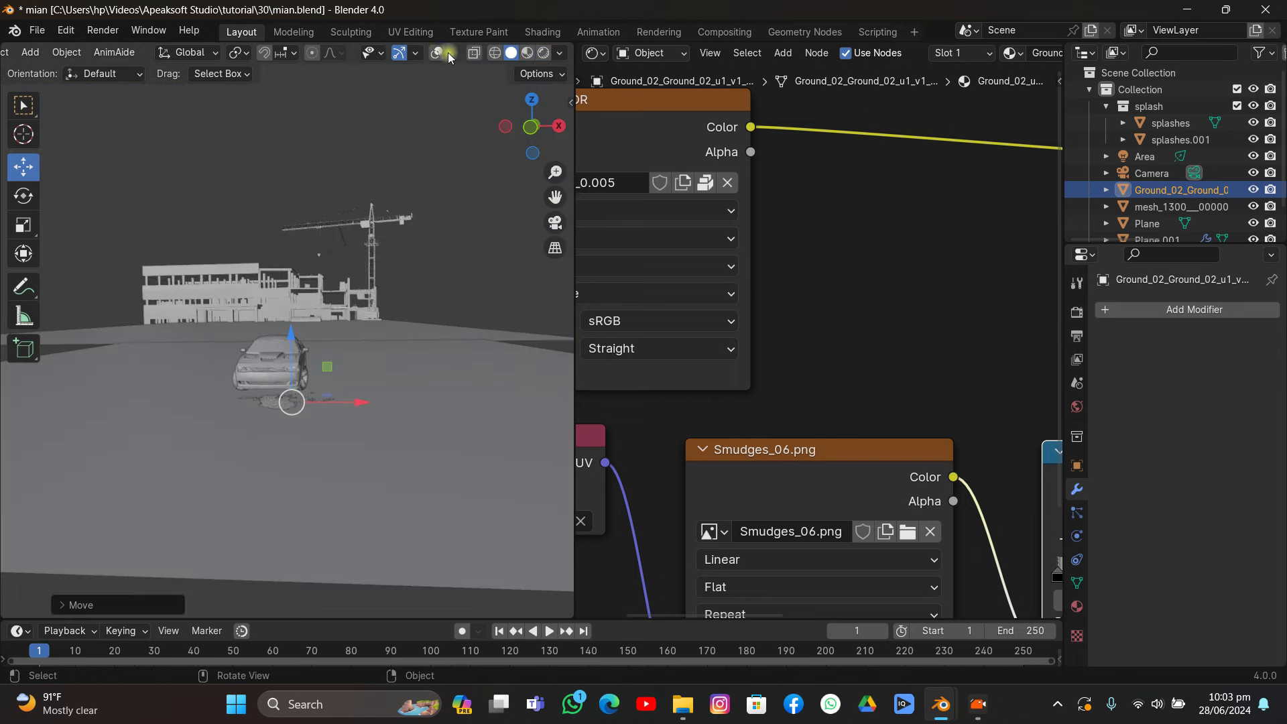
middle_drag(312, 305, 307, 321)
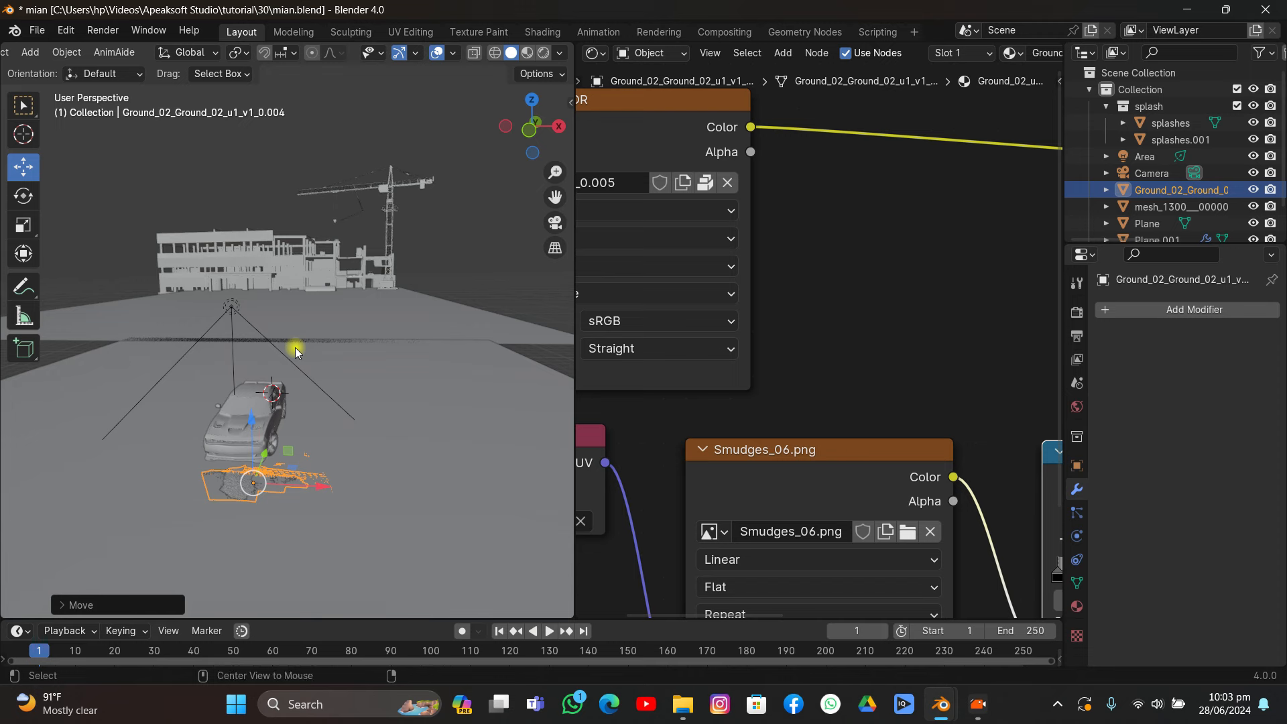
key(shift+d)
key(y)
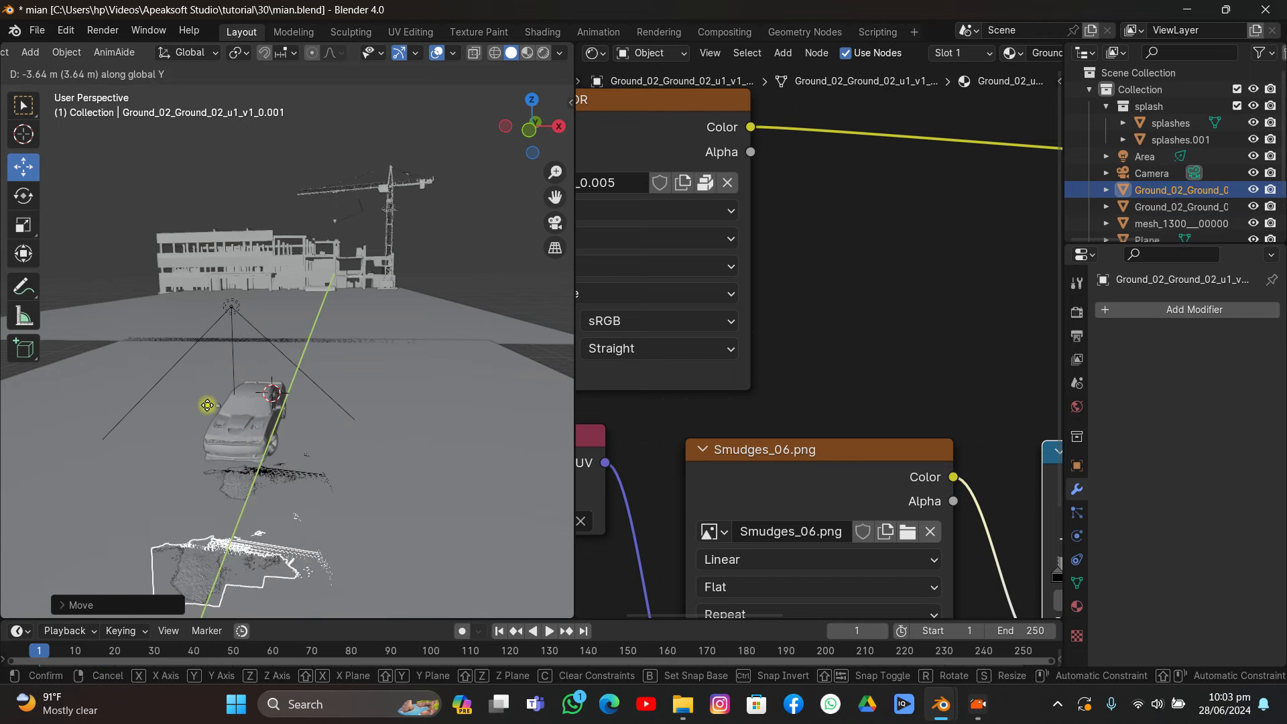
click(210, 400)
drag(264, 560, 184, 469)
- Rotate the duplicated ground patch about 70° around Z, scale it up, and shift it closer to the car
key(r)
key(z)
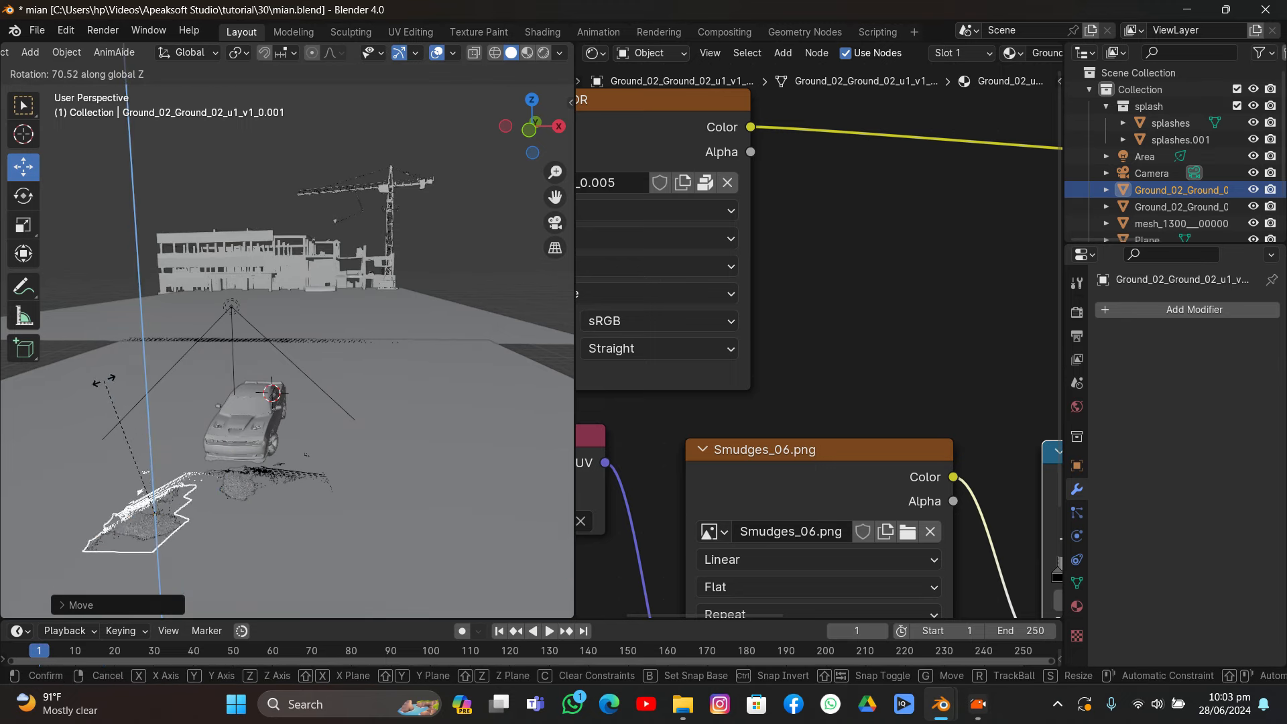
click(104, 381)
key(s)
click(410, 449)
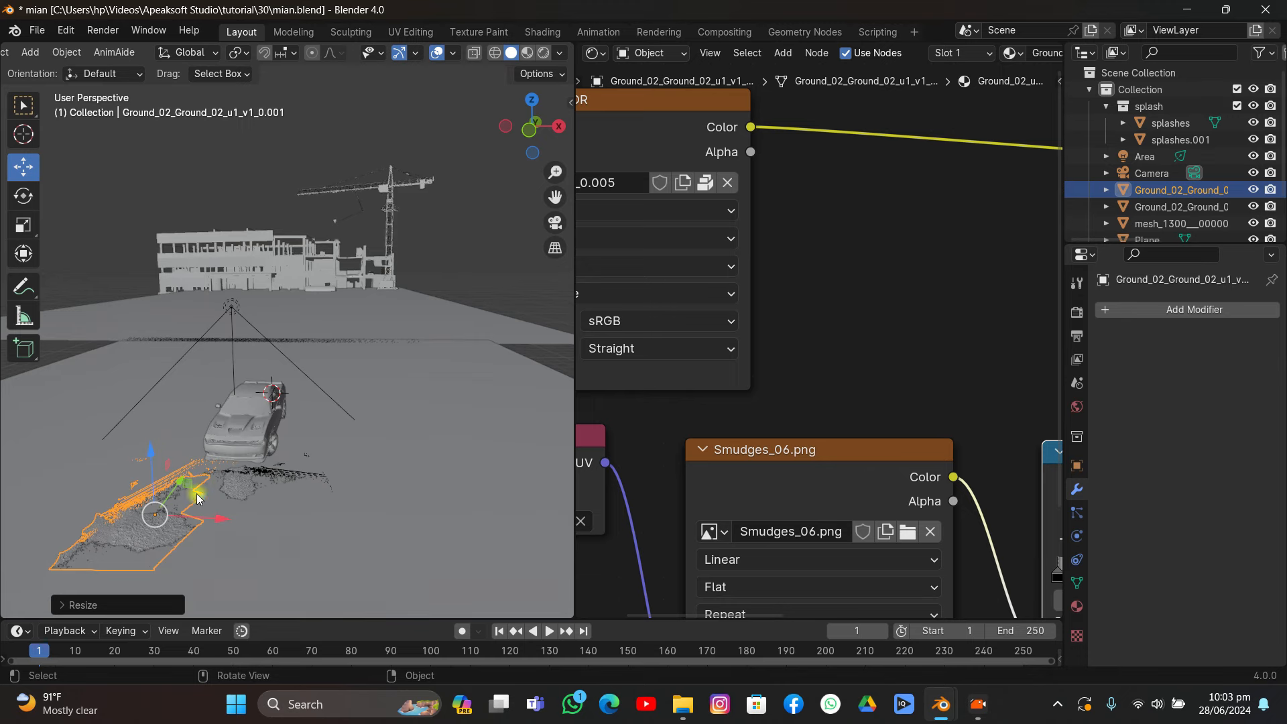
drag(198, 497, 242, 469)
- Preview both ground patches rendered through the camera with overlays hidden, and save the file
click(553, 224)
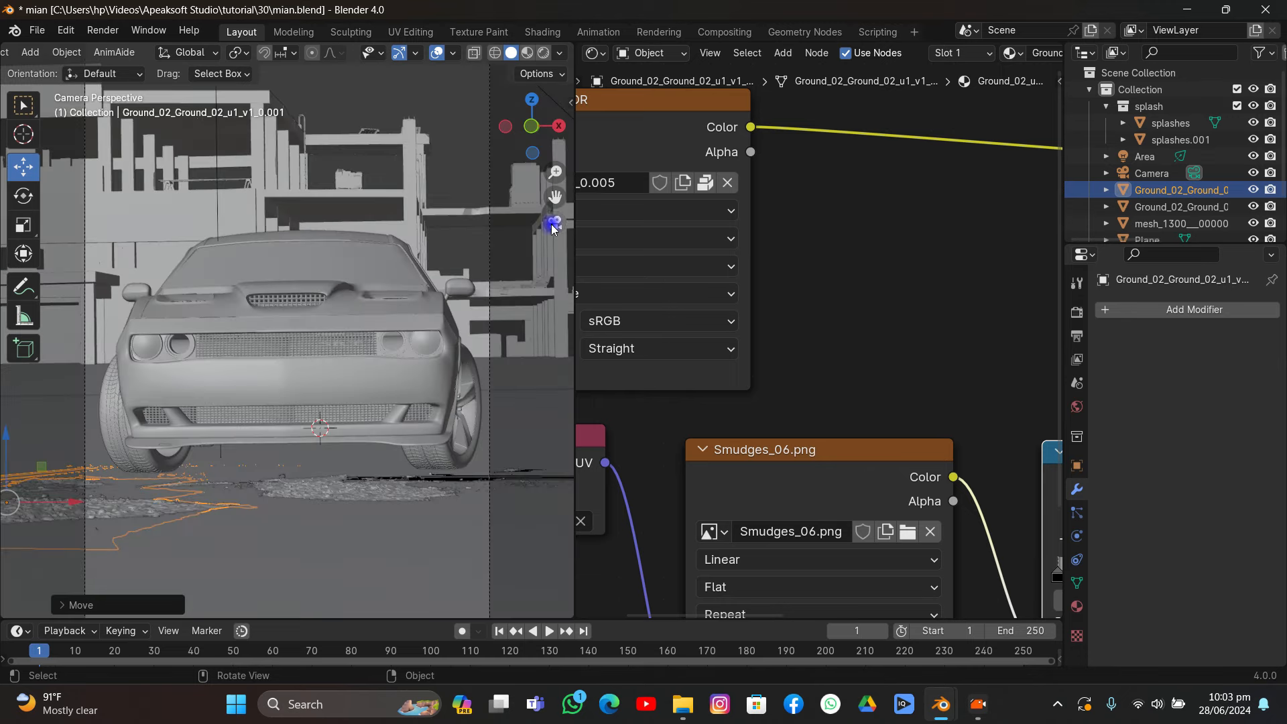
click(440, 54)
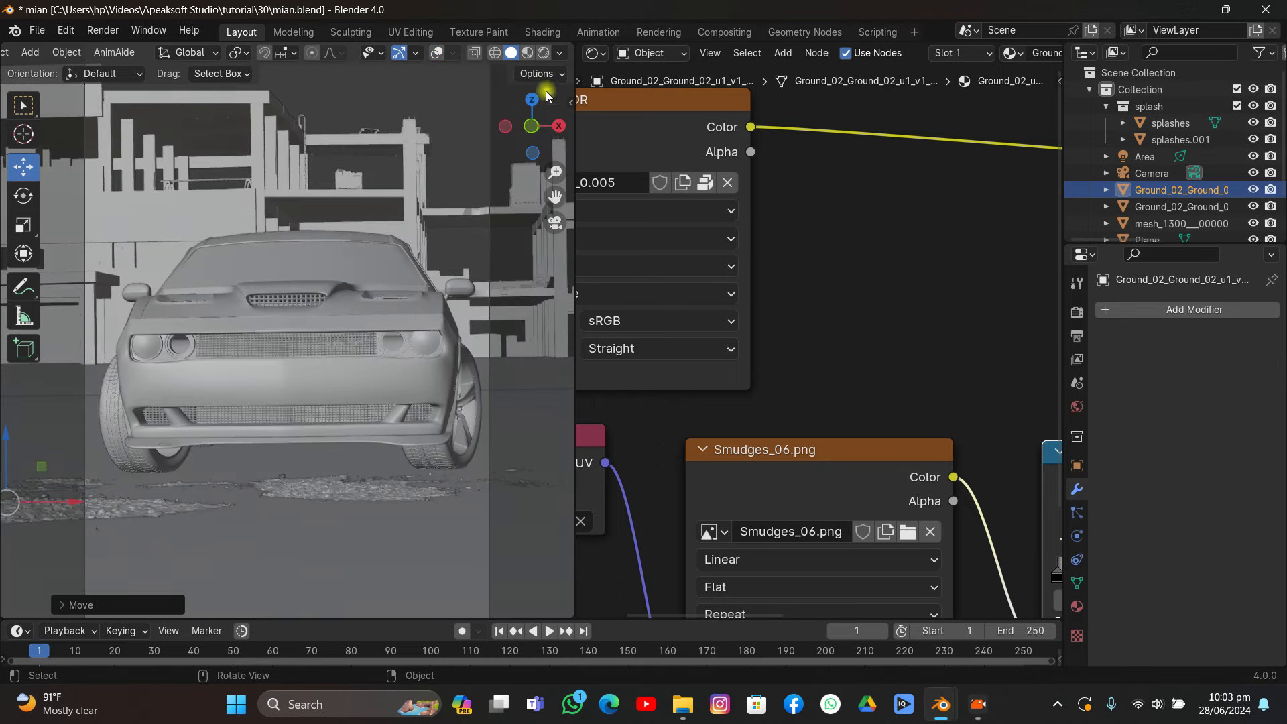
click(542, 56)
key(ctrl+s)
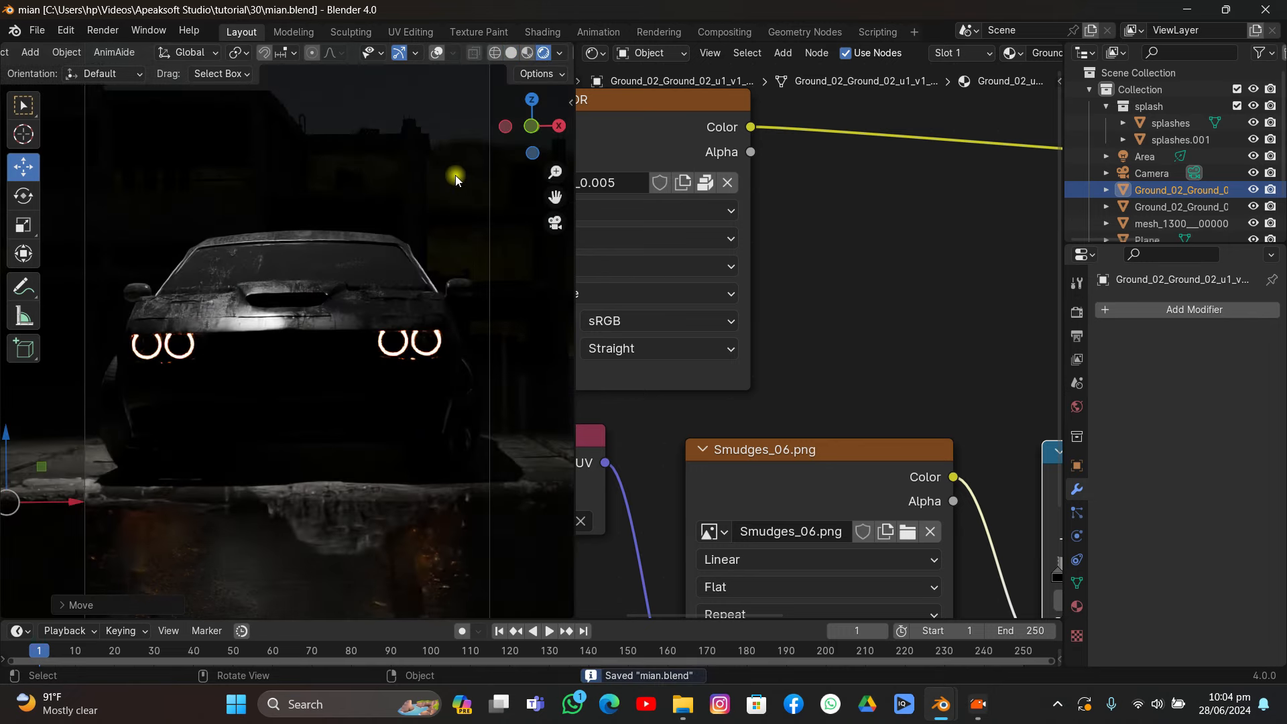
key(r)
key(r)
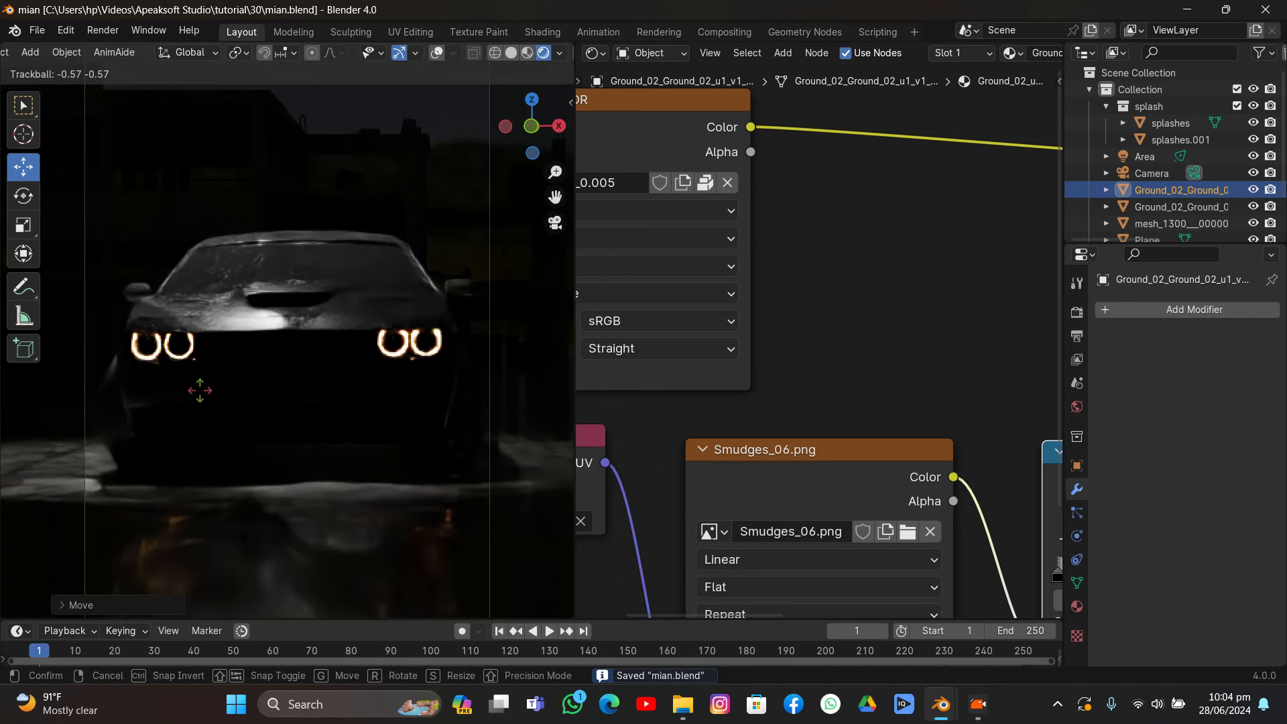
right_click(199, 392)
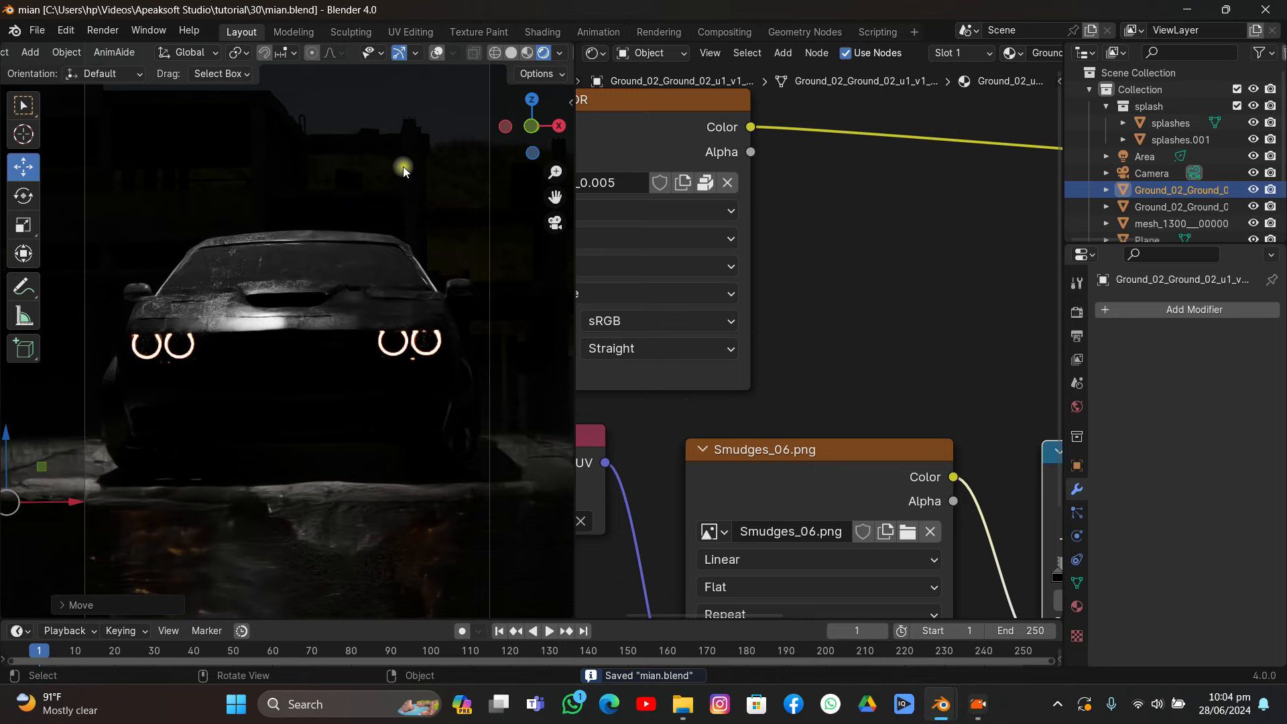
- Tilt the duplicated patch slightly with trackball rotation, slide it along positive X, and check it in the rendered camera view
click(510, 53)
key(r)
key(r)
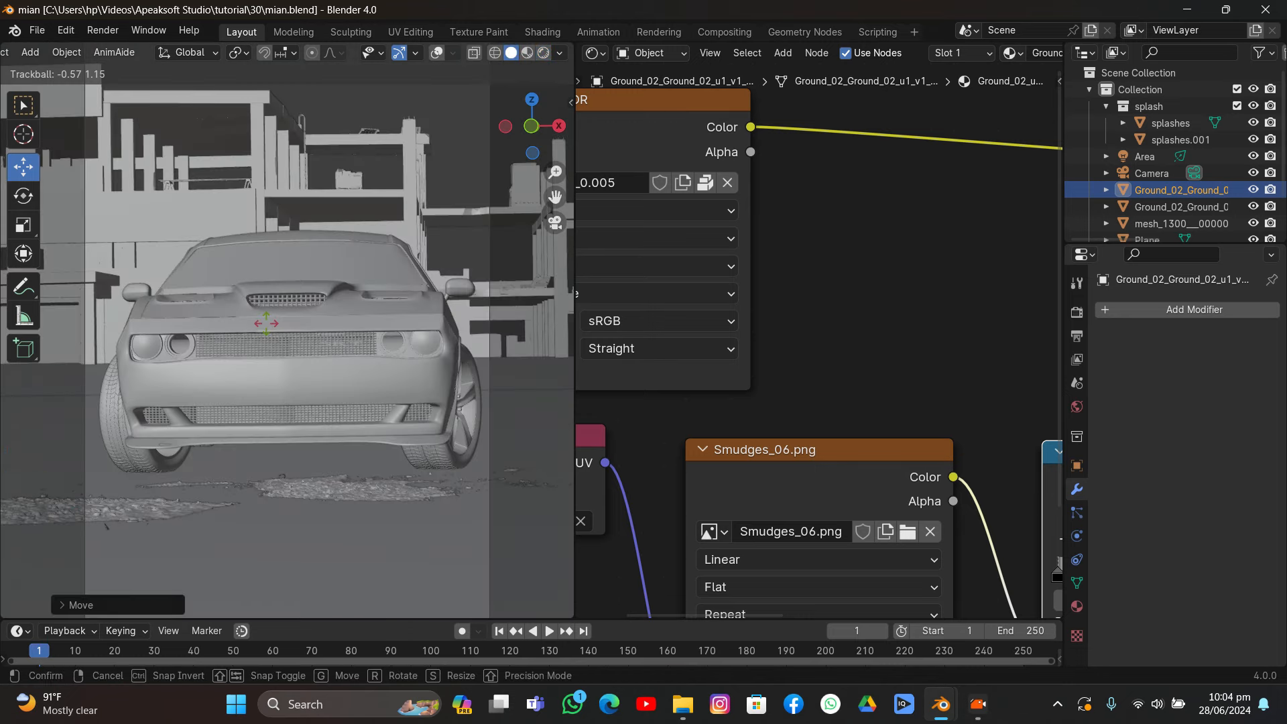
click(223, 385)
drag(66, 502, 109, 501)
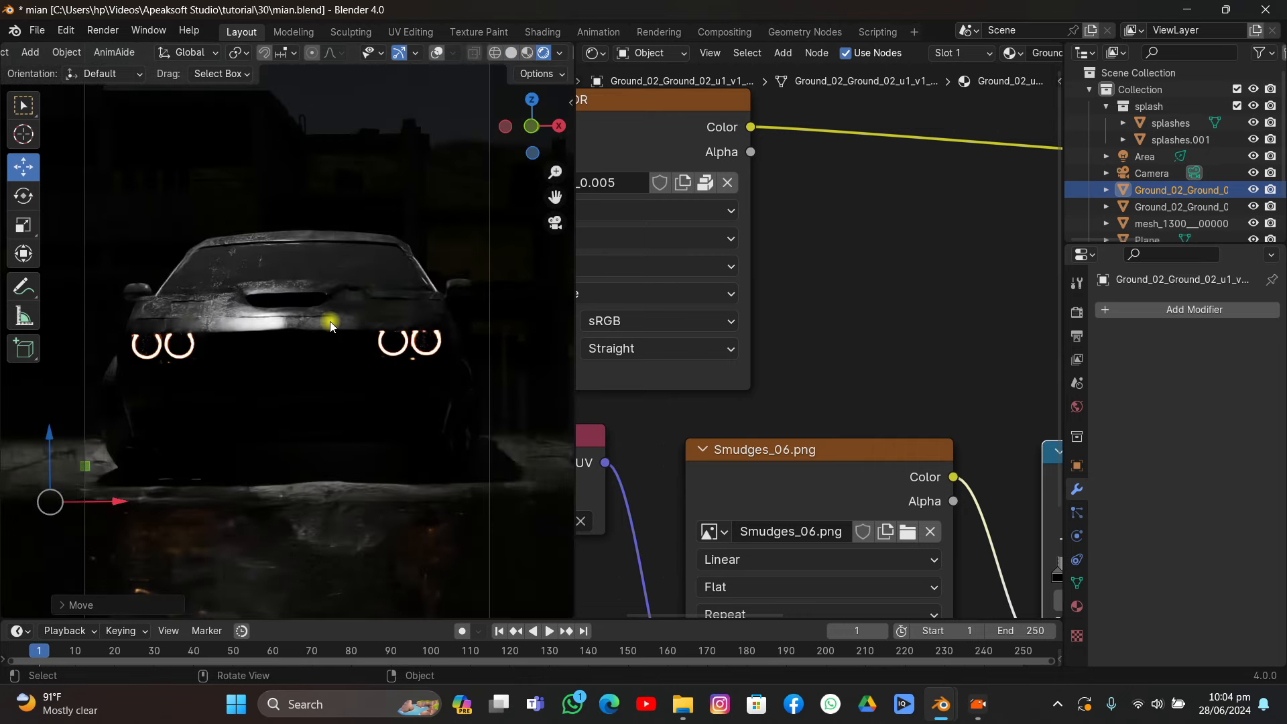
scroll(308, 360, down, 1)
scroll(307, 359, down, 1)
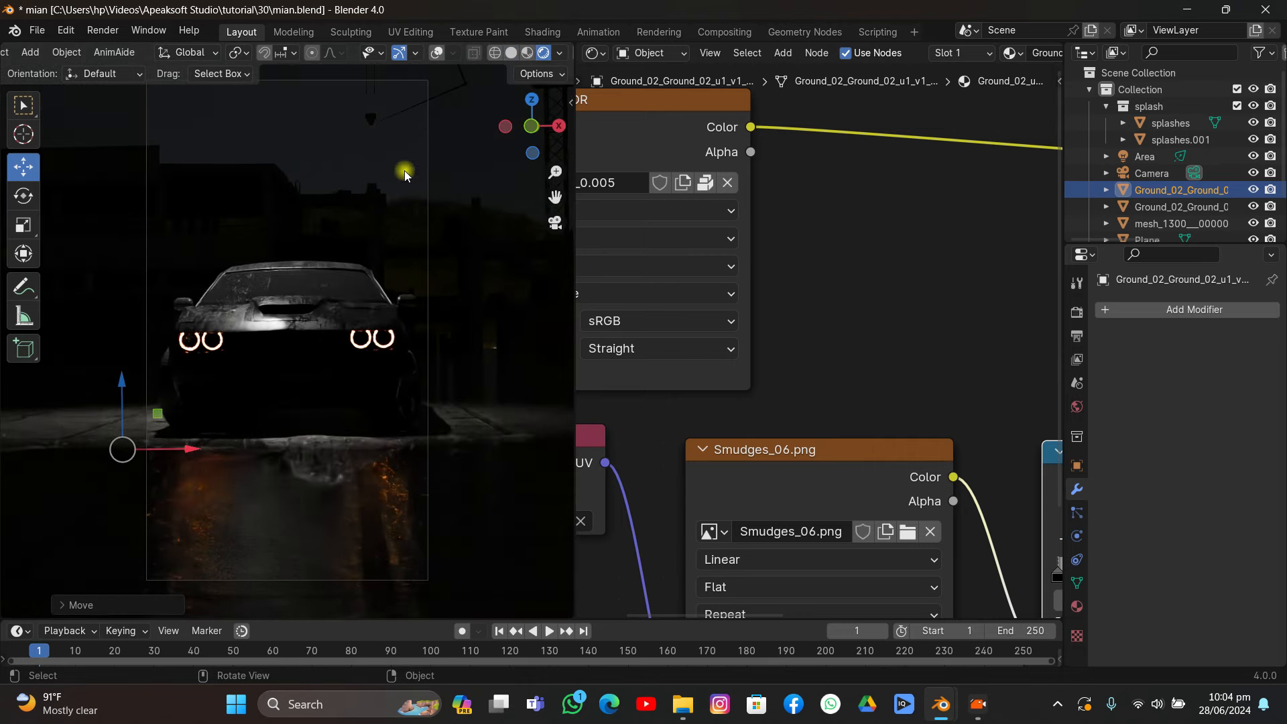
- Select the spotlight above the car and widen its spot size to 119°, previewing the rendered result through the camera
click(436, 52)
middle_drag(281, 131, 312, 189)
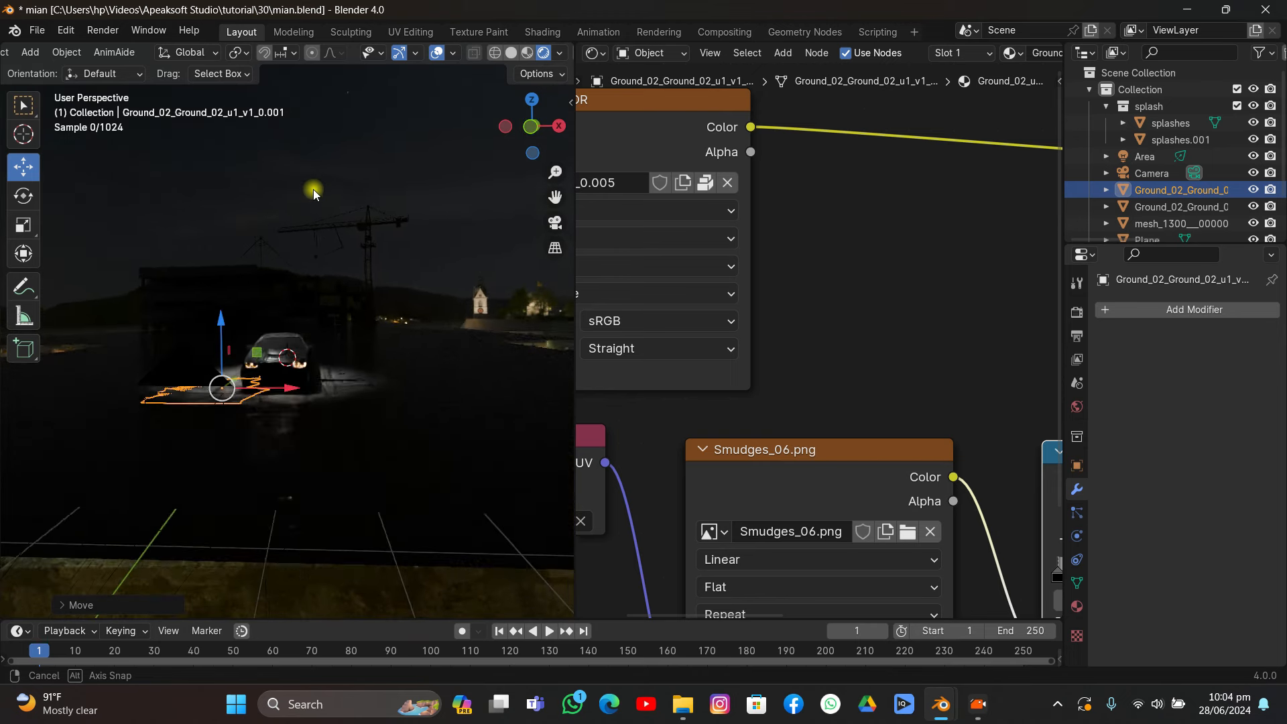
click(511, 53)
click(277, 233)
click(544, 213)
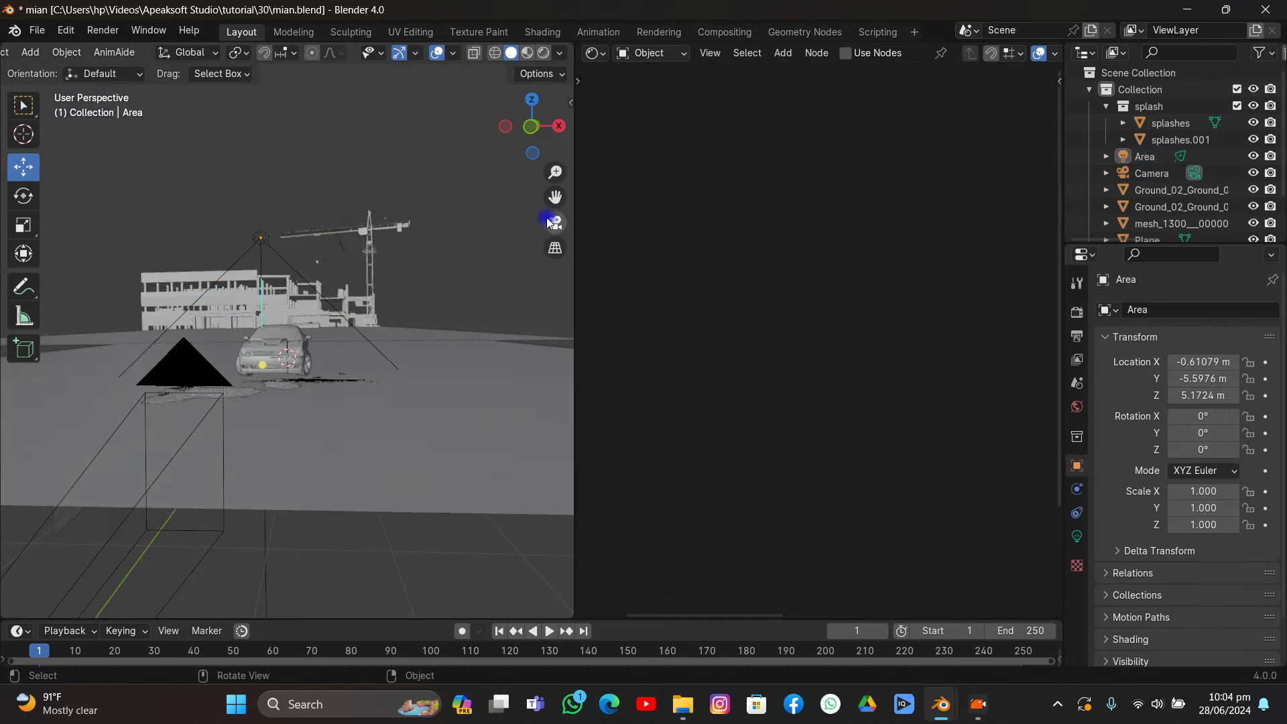
click(253, 249)
click(555, 223)
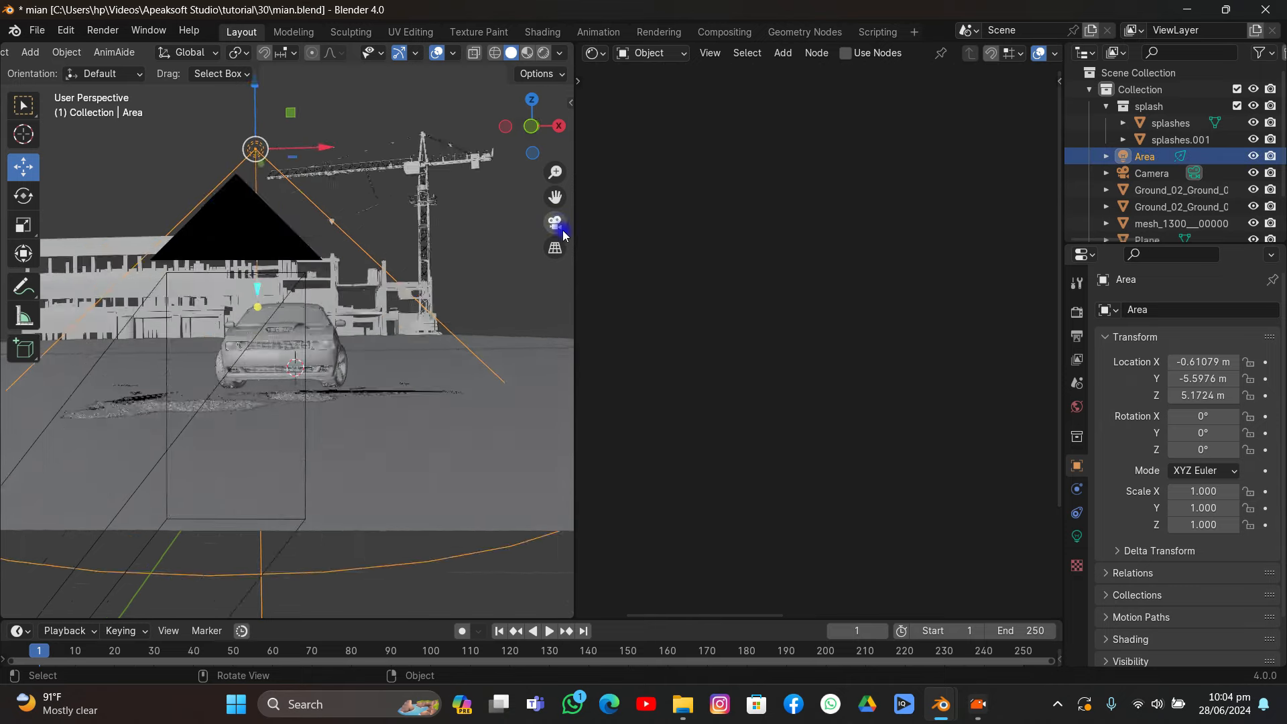
click(1077, 536)
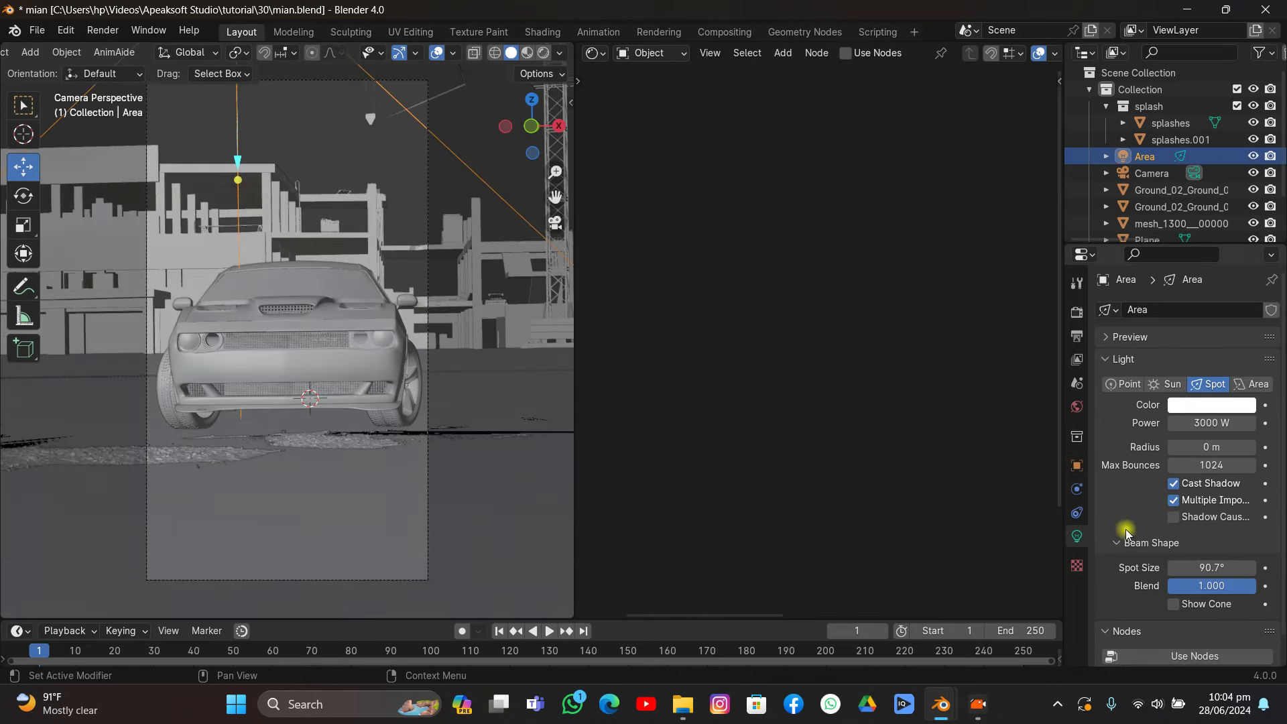
click(544, 55)
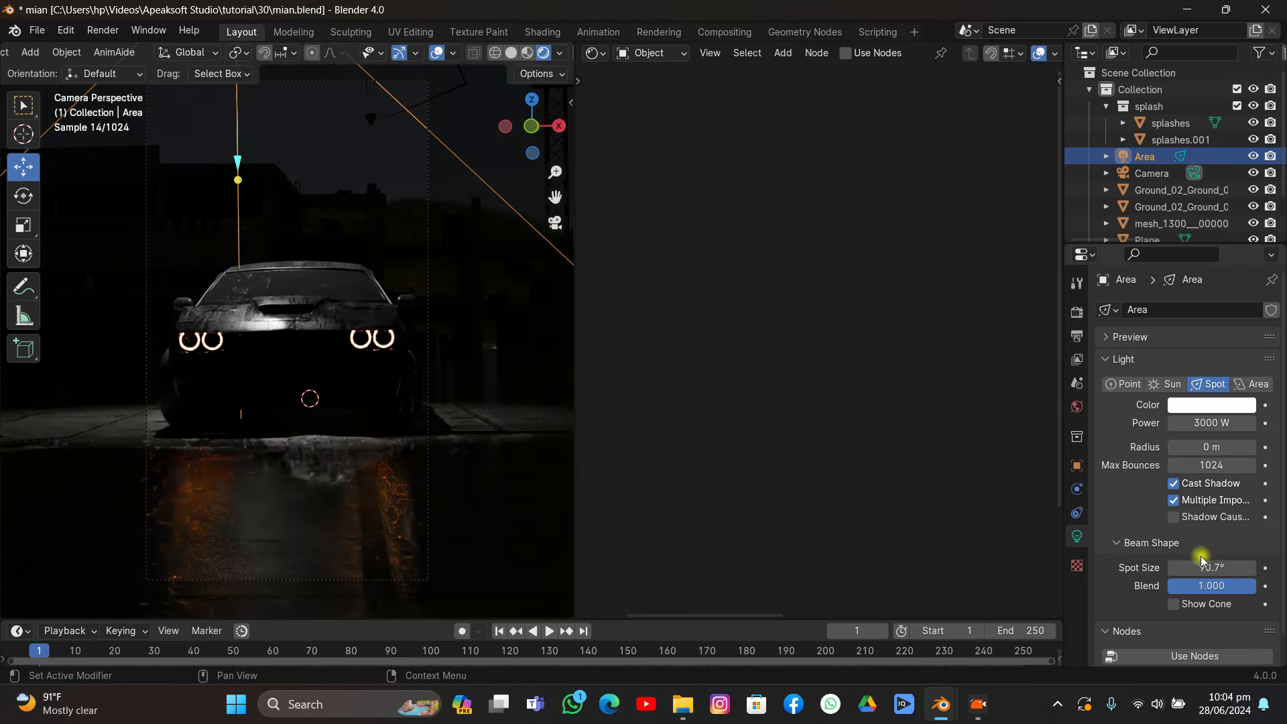
drag(1200, 567, 1242, 567)
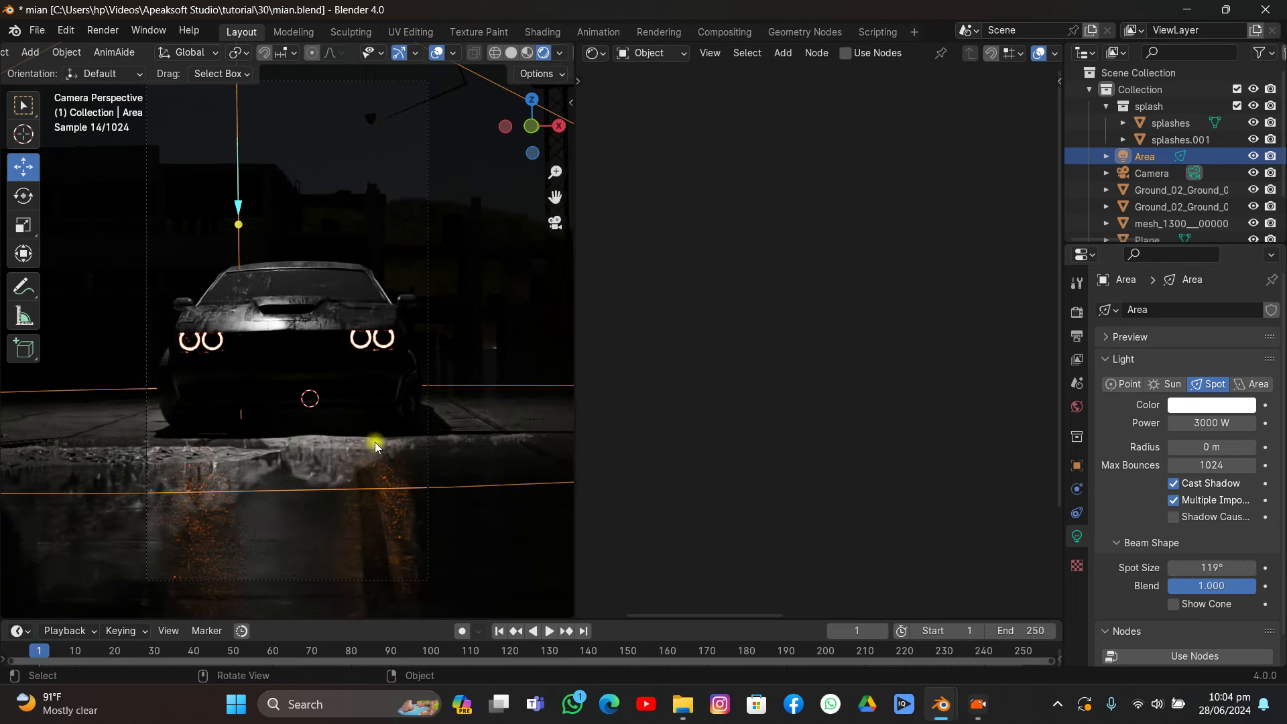
- Hide the viewport overlays, select the ground plane, and bring the Color Ramp driving its material's roughness into view
click(432, 54)
click(343, 547)
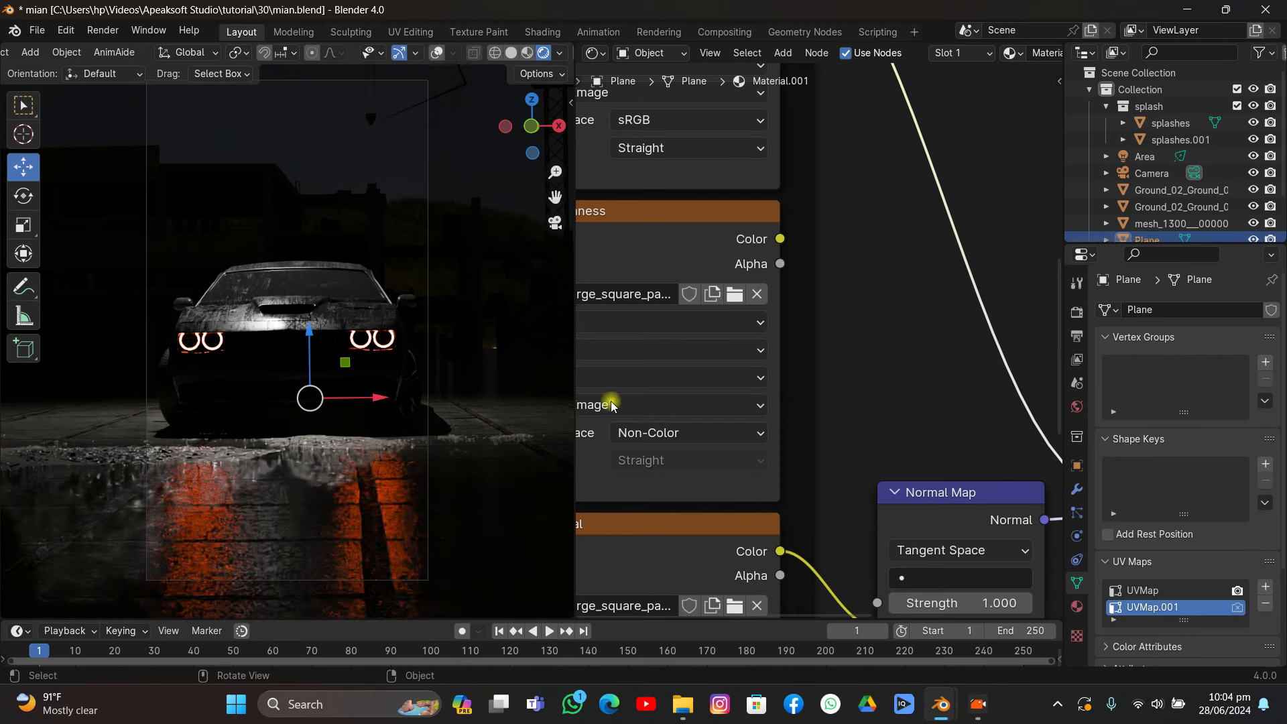
scroll(830, 247, down, 3)
middle_drag(830, 248, 718, 425)
middle_drag(833, 193, 847, 269)
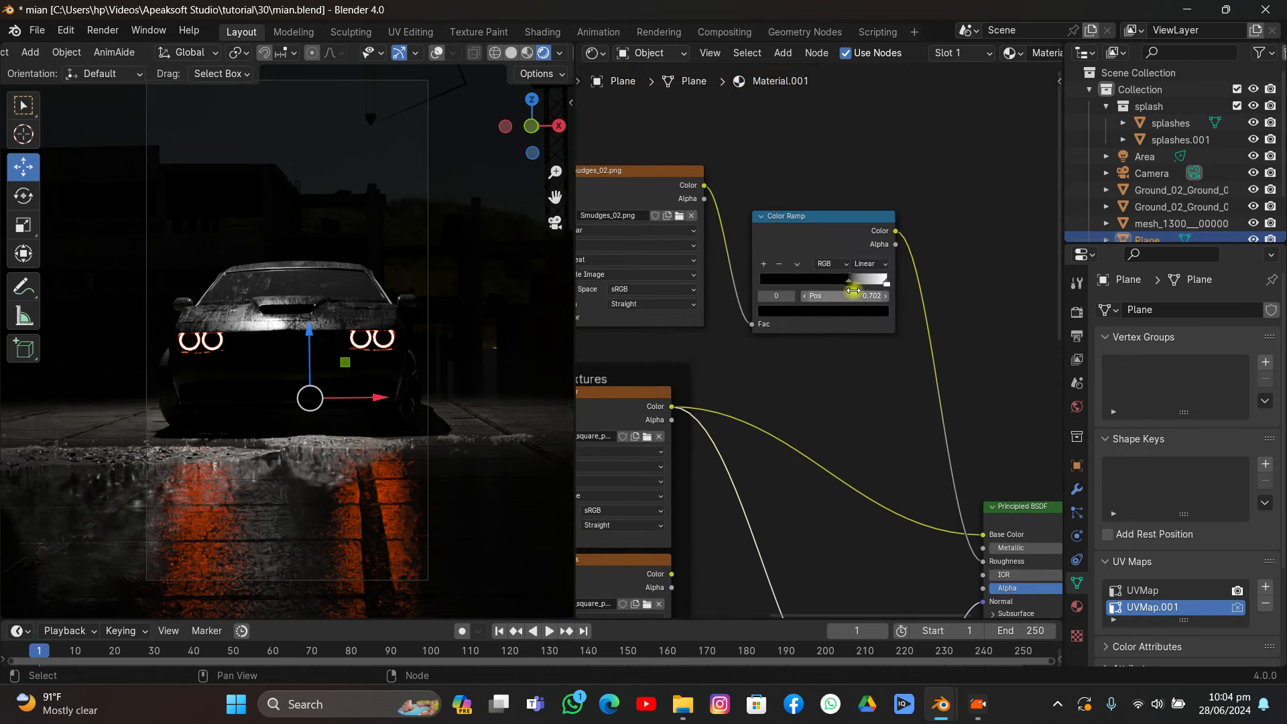
- Move the Color Ramp's black stop toward the start and set the white stop to 0.585 in the ground plane's material
drag(847, 281, 801, 281)
click(883, 282)
drag(884, 283, 823, 286)
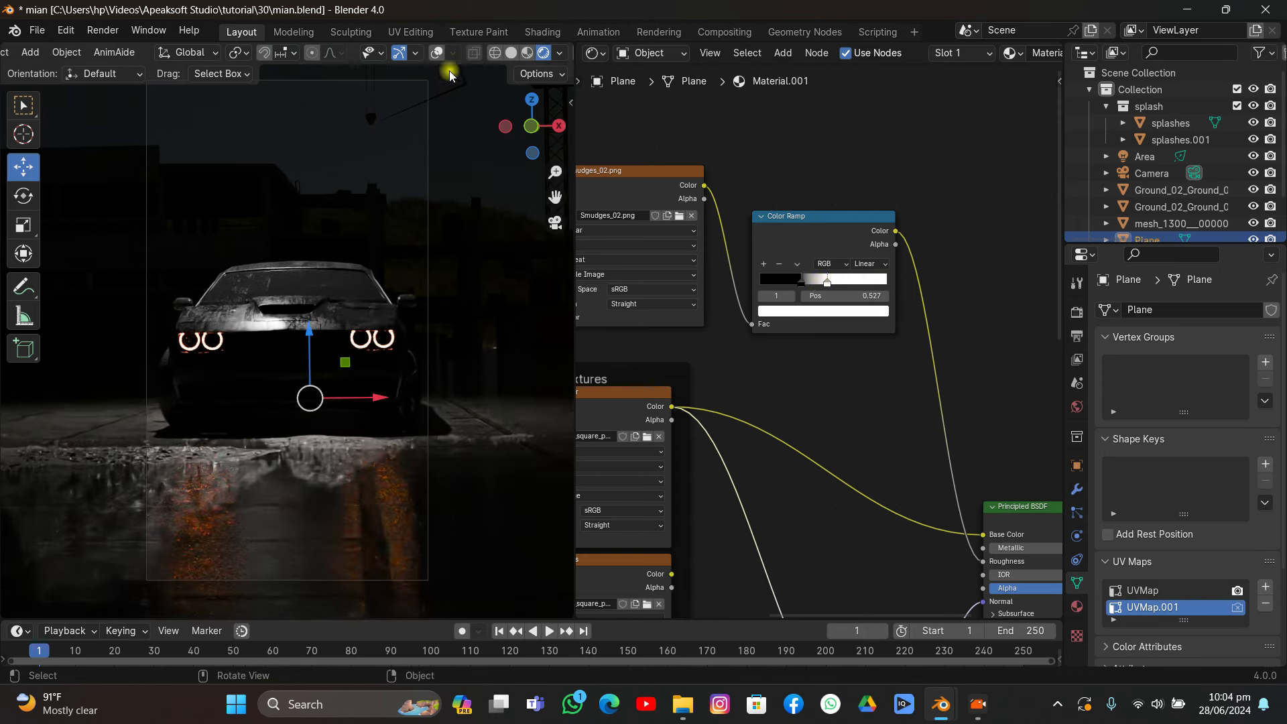
mouse_move(803, 285)
mouse_down()
mouse_move(760, 285)
mouse_move(802, 280)
mouse_up()
click(834, 281)
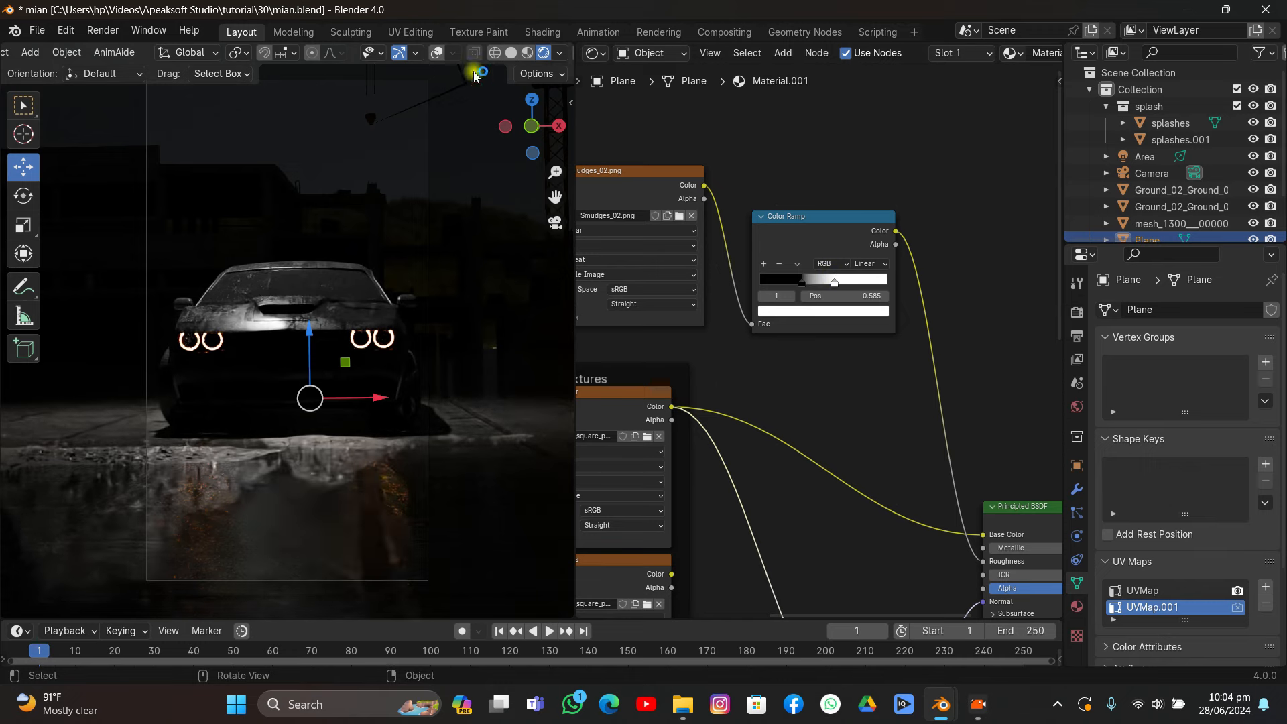
- Switch to solid shading with overlays and rotate the ground patch in front of the car about 0.83° around global Y
click(511, 53)
click(440, 55)
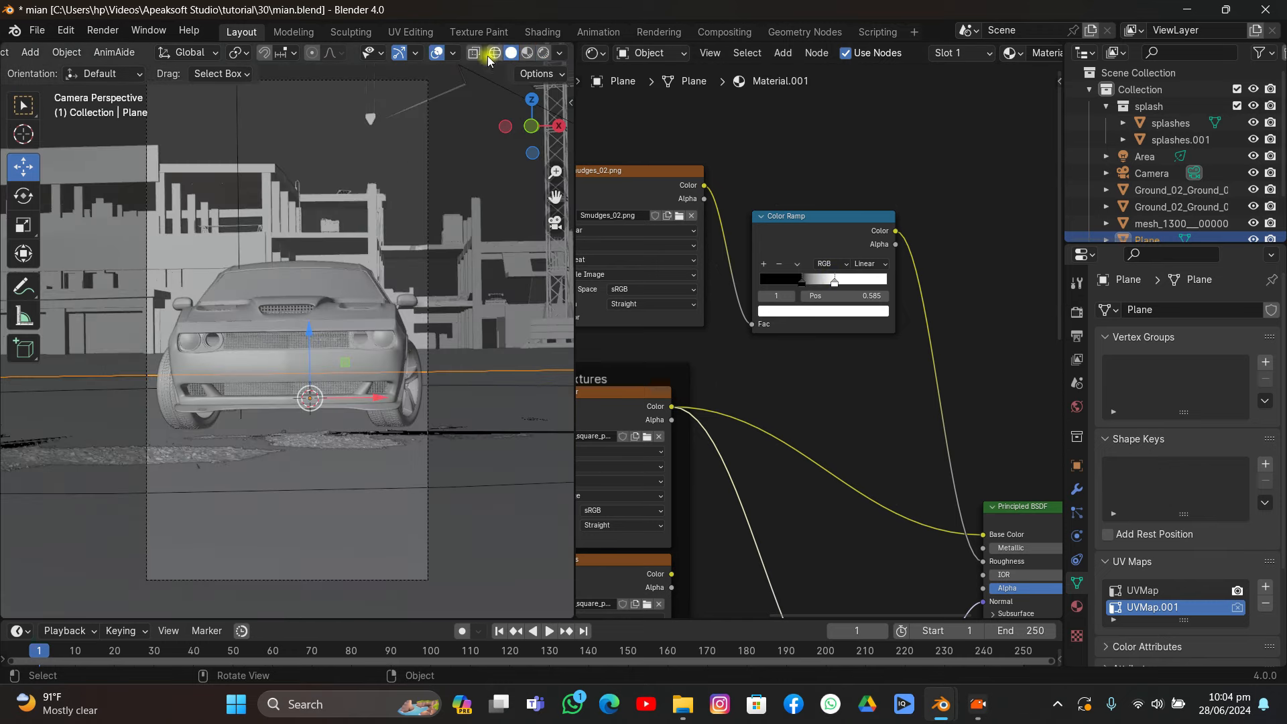
click(230, 436)
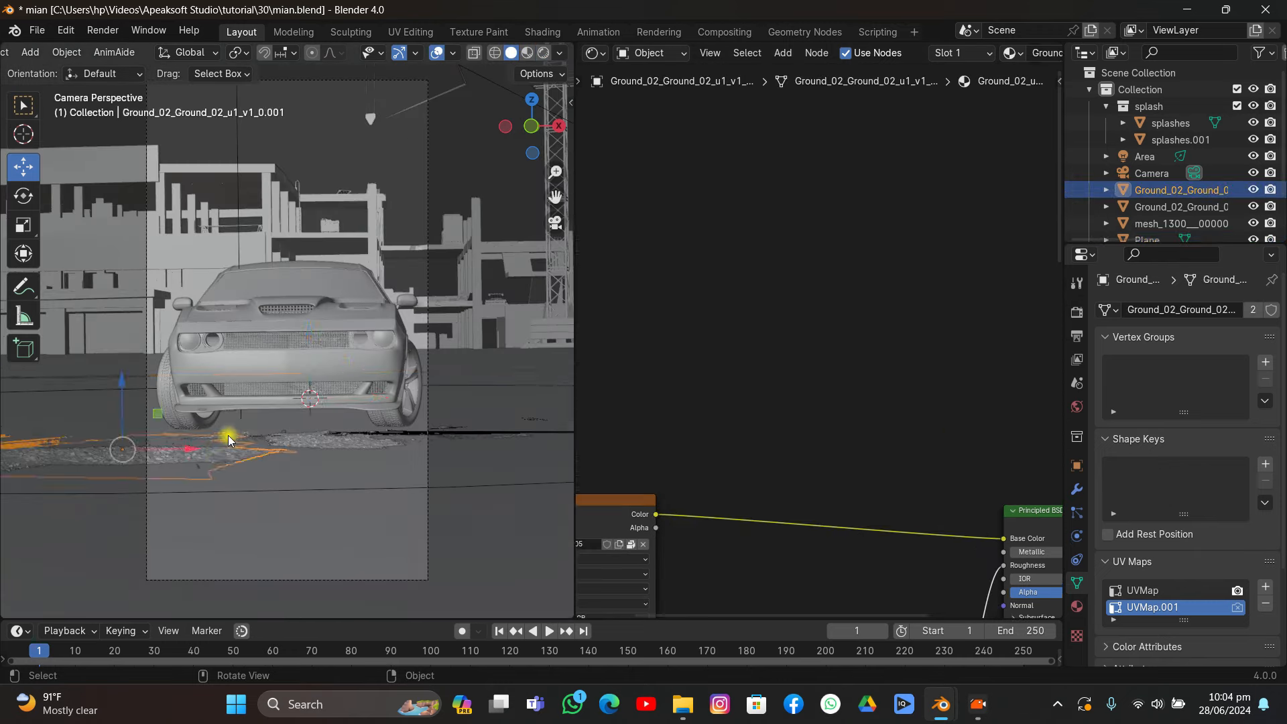
key(KP_0)
scroll(234, 449, up, 3)
middle_drag(234, 449, 209, 438)
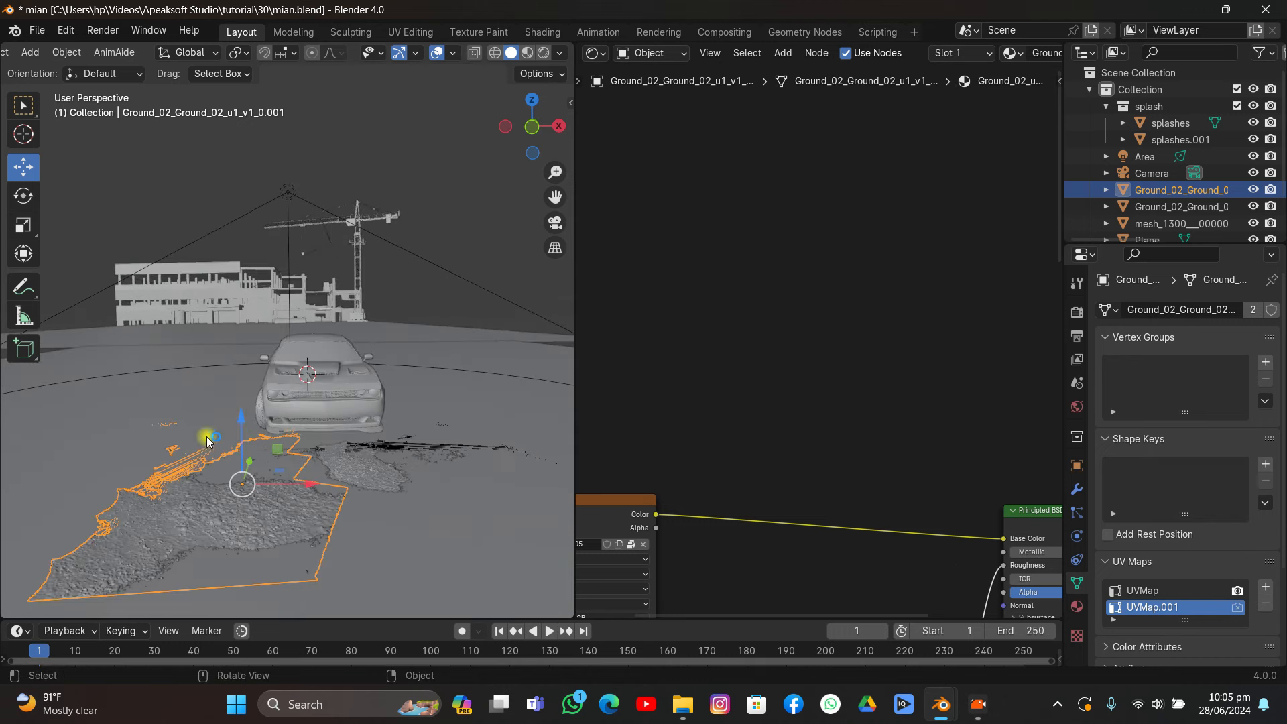
key(r)
key(y)
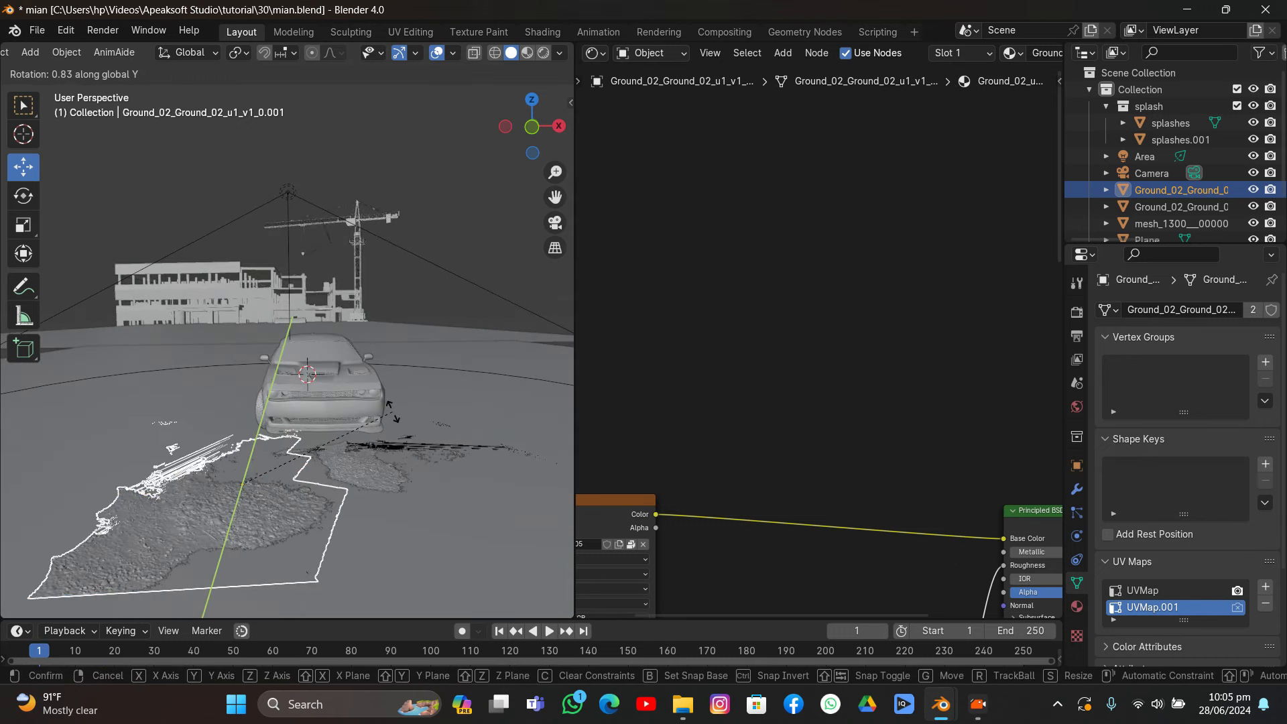
click(392, 413)
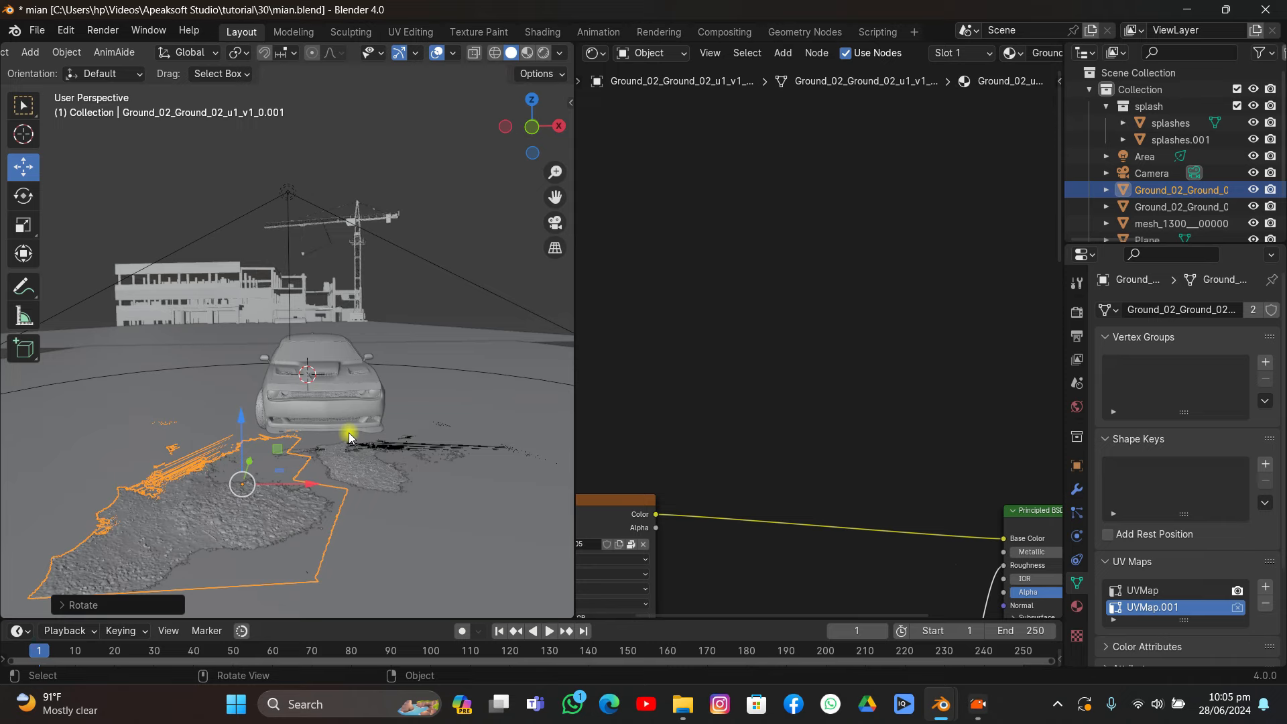
- Make a linked duplicate of the ground patch, offset it along global X, and turn it with trackball rotation
key(alt+d)
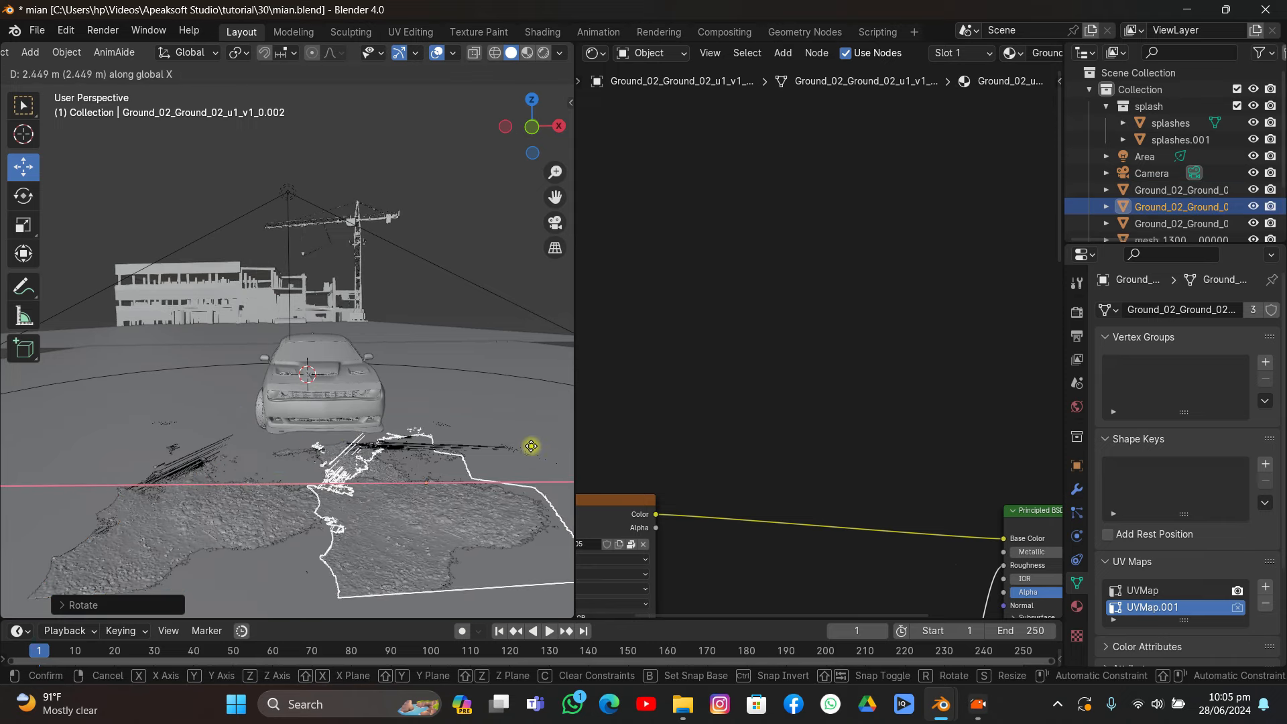
click(496, 426)
key(r)
key(r)
click(473, 428)
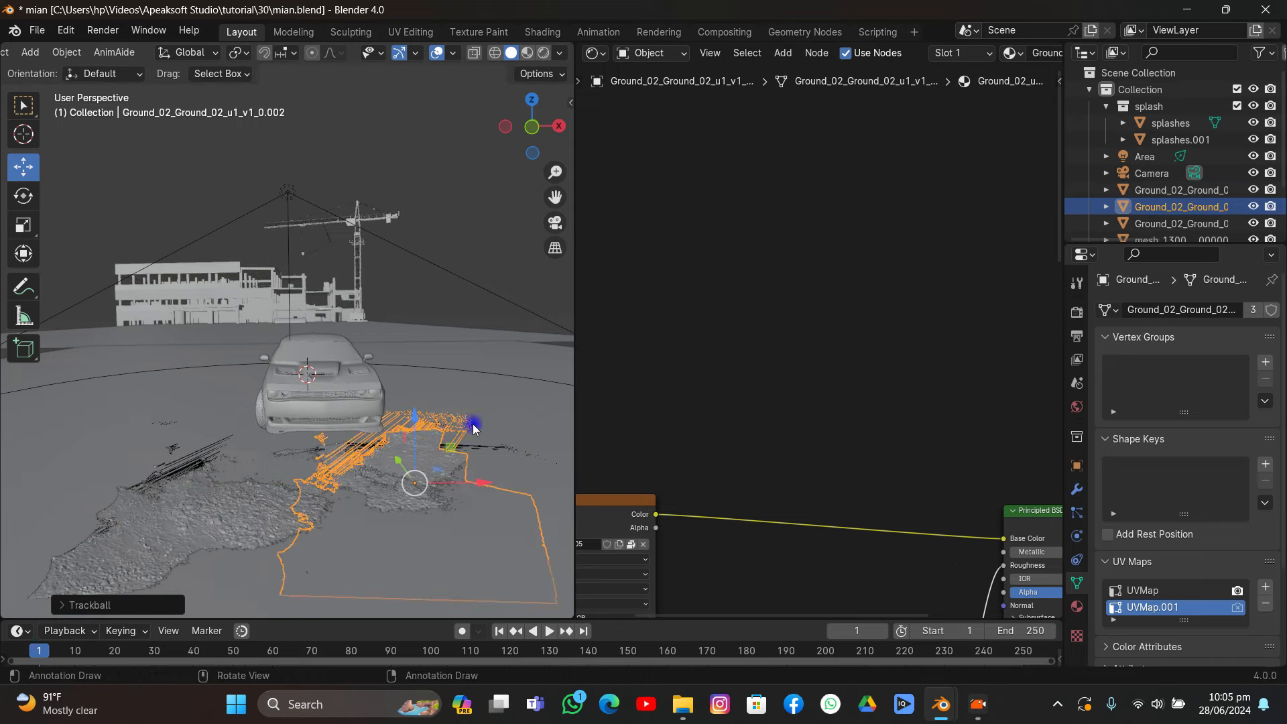
key(r)
key(r)
click(424, 467)
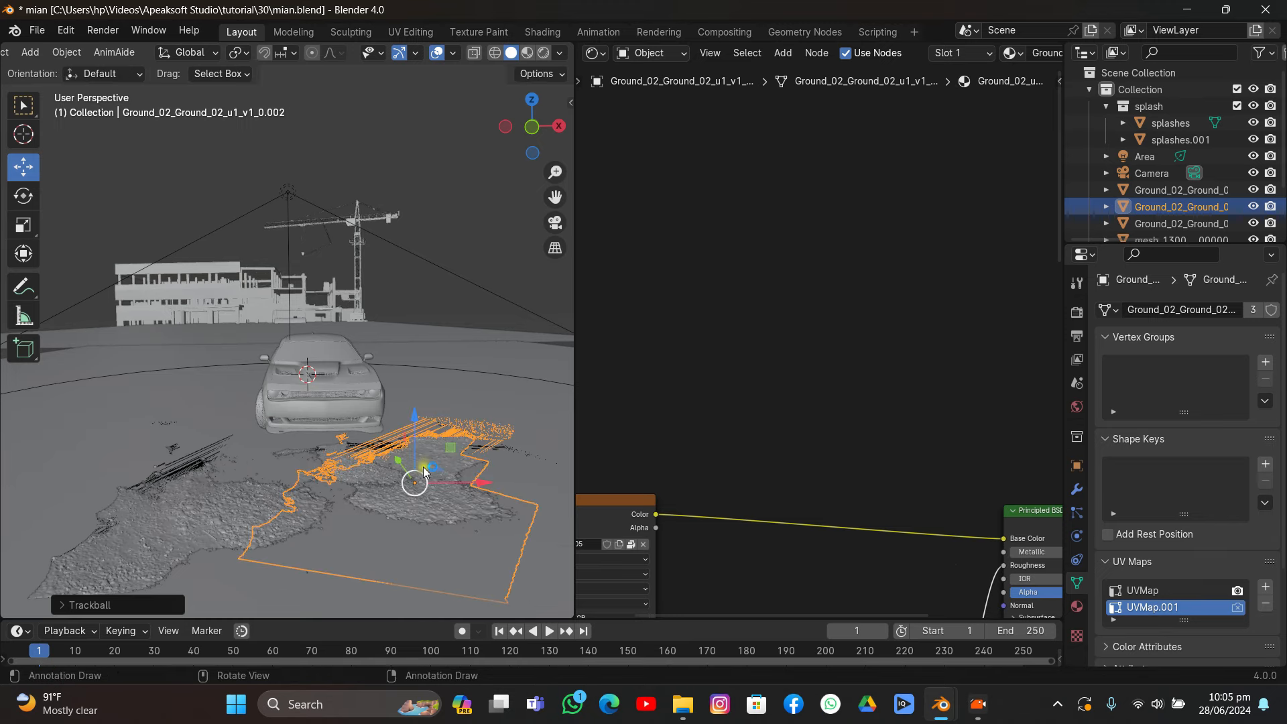
- Move the duplicated patch about 2.3 m along global Y away from the car and tilt it slightly with trackball rotation
key(g)
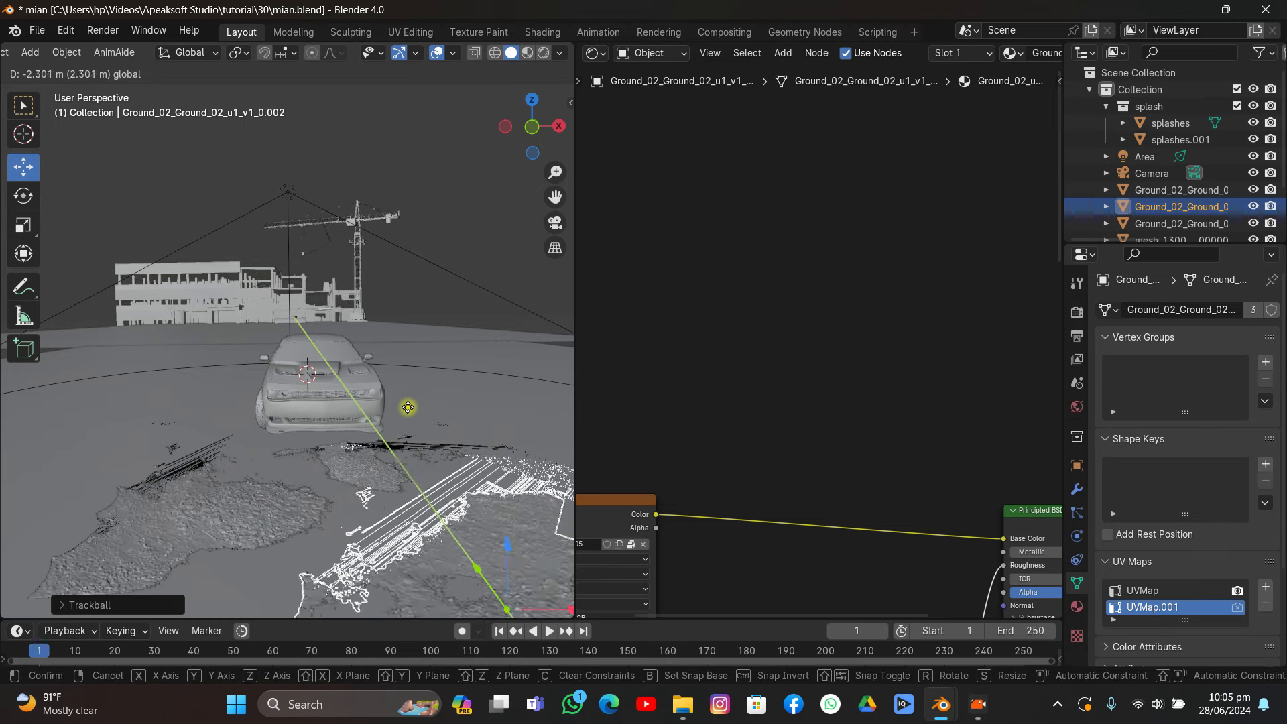
click(417, 403)
middle_drag(417, 401, 405, 396)
key(r)
key(r)
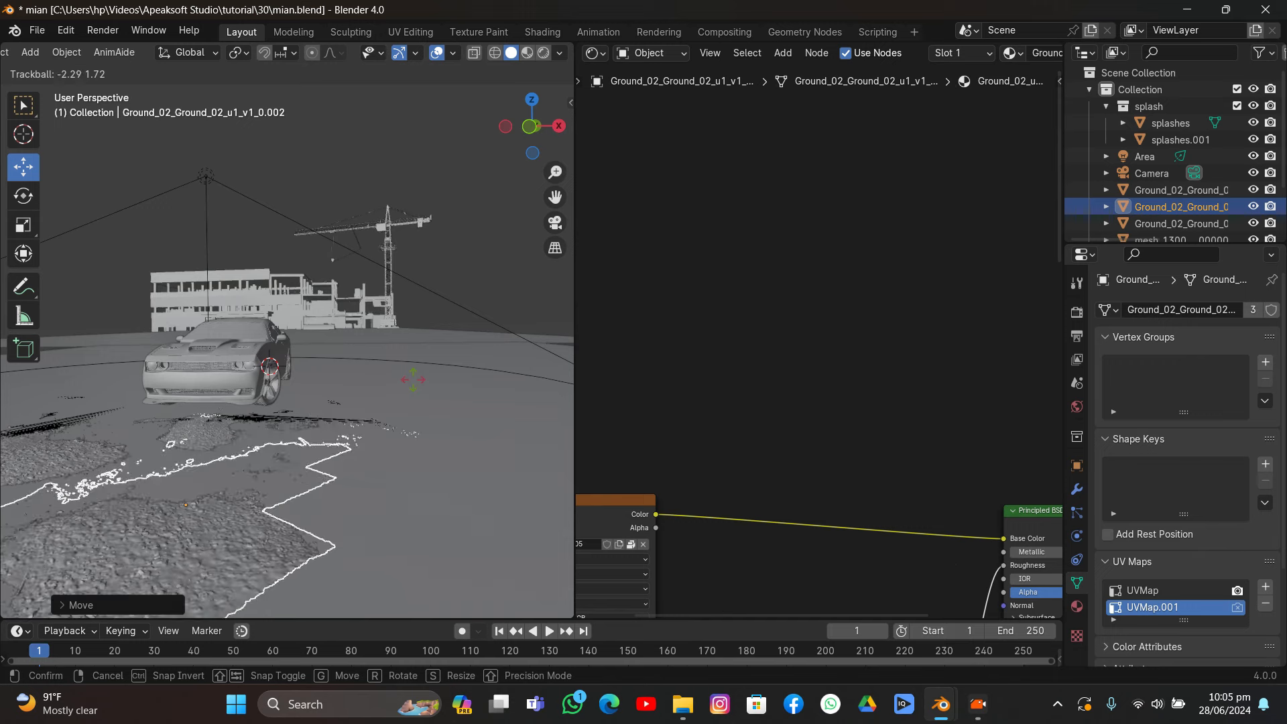
click(414, 383)
click(429, 328)
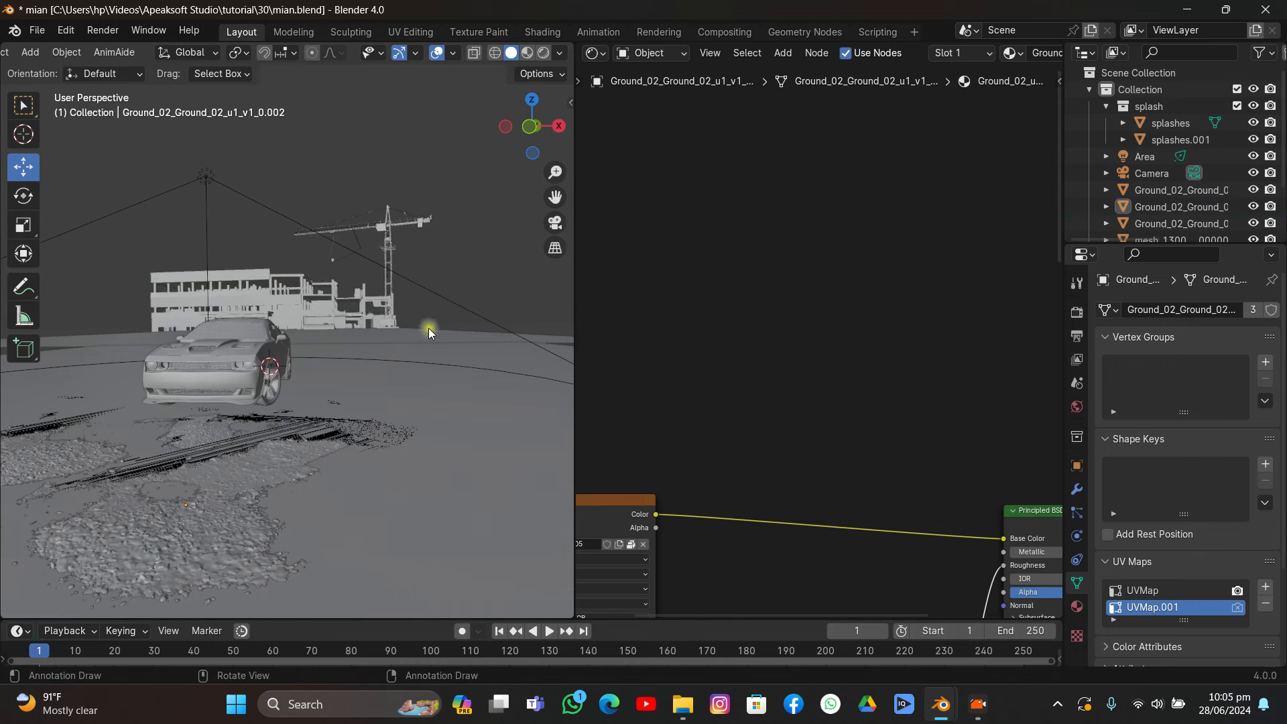
- From the camera view, make a linked duplicate of the new ground patch and place it along global Y nearer the camera
middle_drag(428, 327, 412, 362)
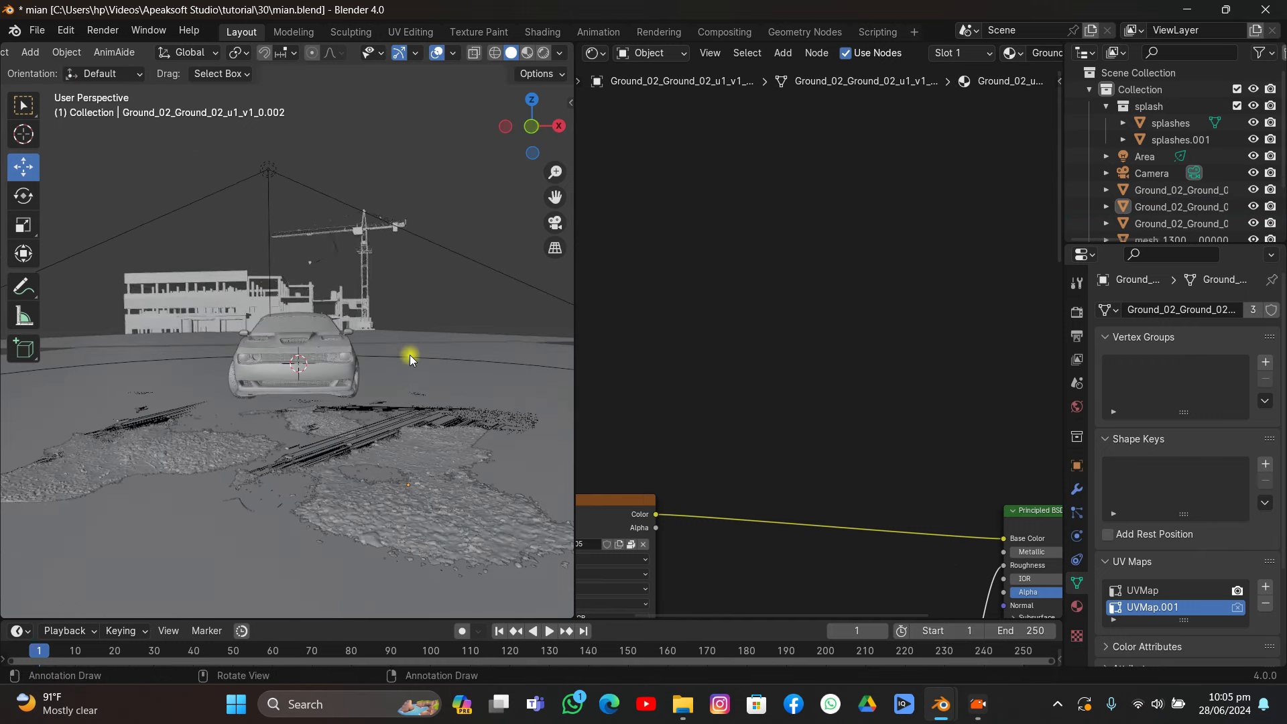
click(548, 224)
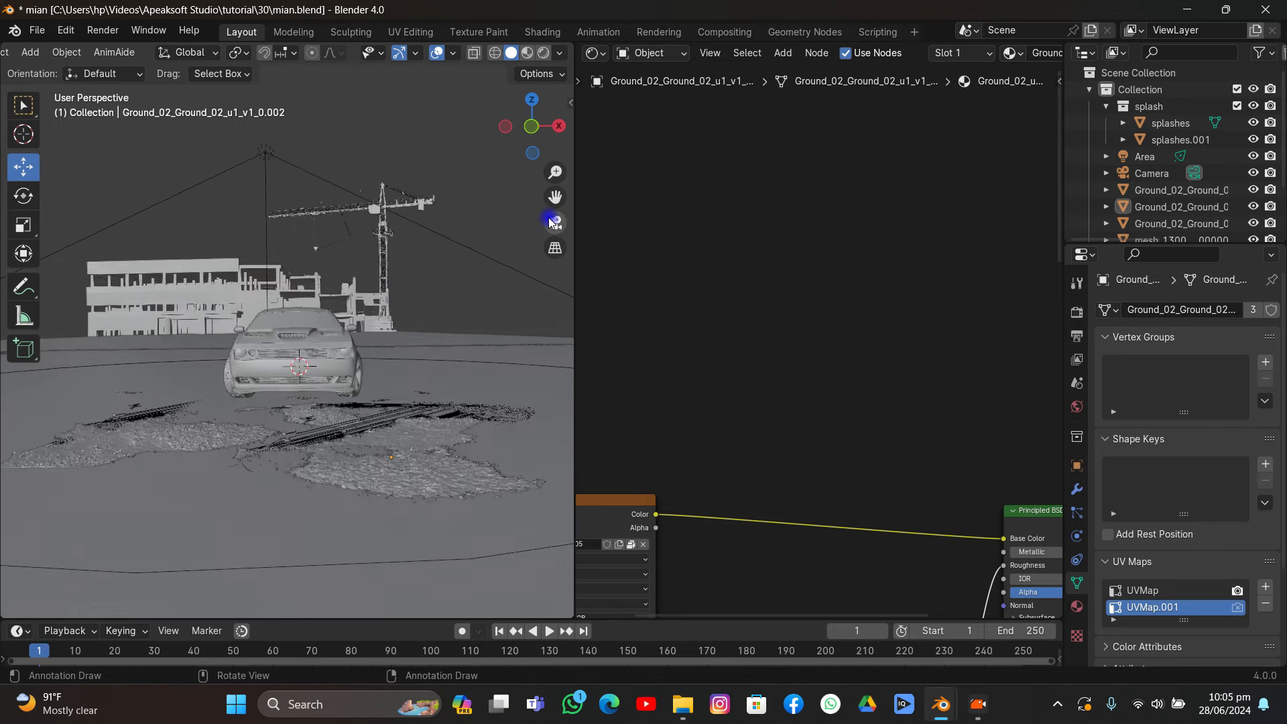
click(364, 461)
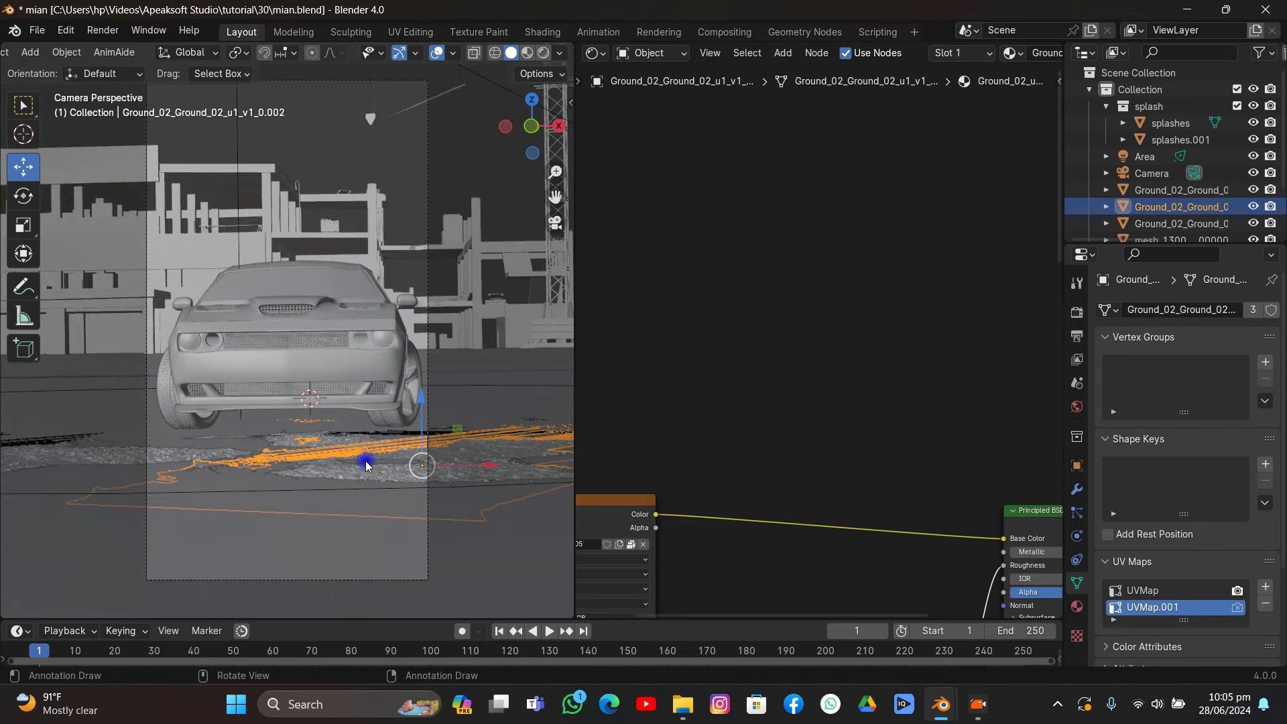
key(shift+d)
key(y)
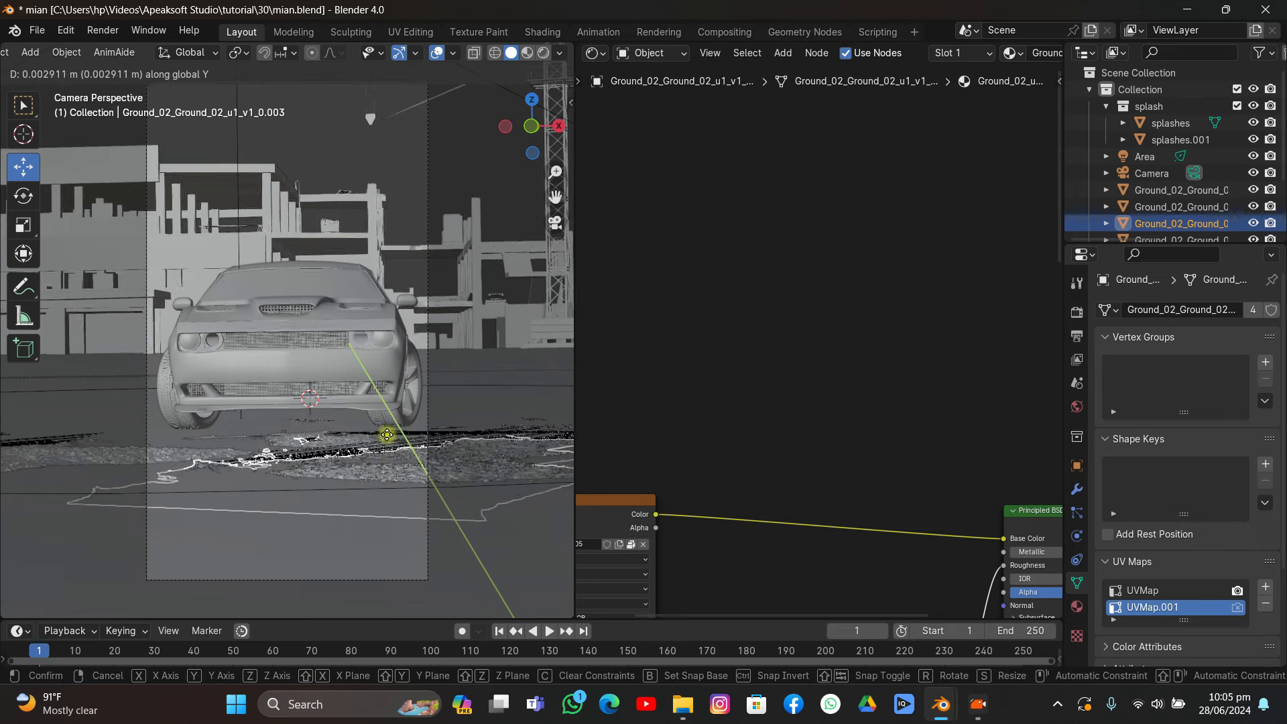
click(342, 308)
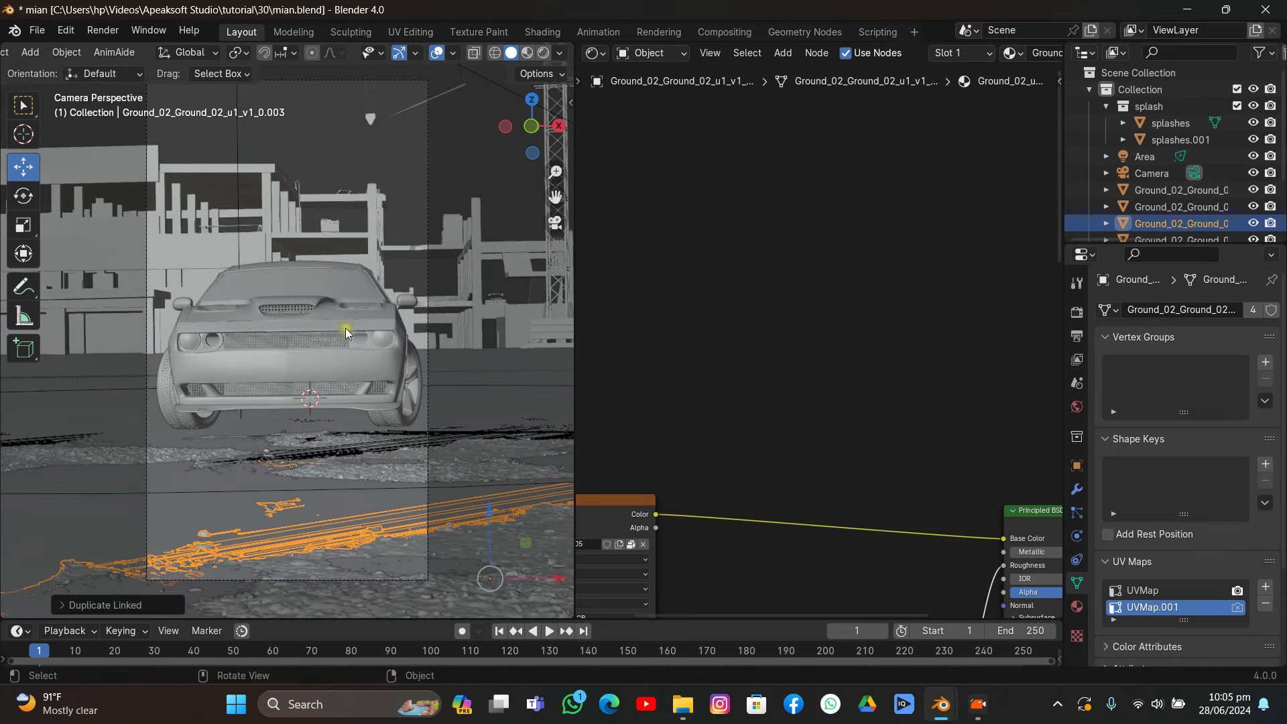
- Tilt the foreground patch with trackball rotation and reposition it along global X and Y to fill the lower camera frame
key(r)
key(r)
click(345, 342)
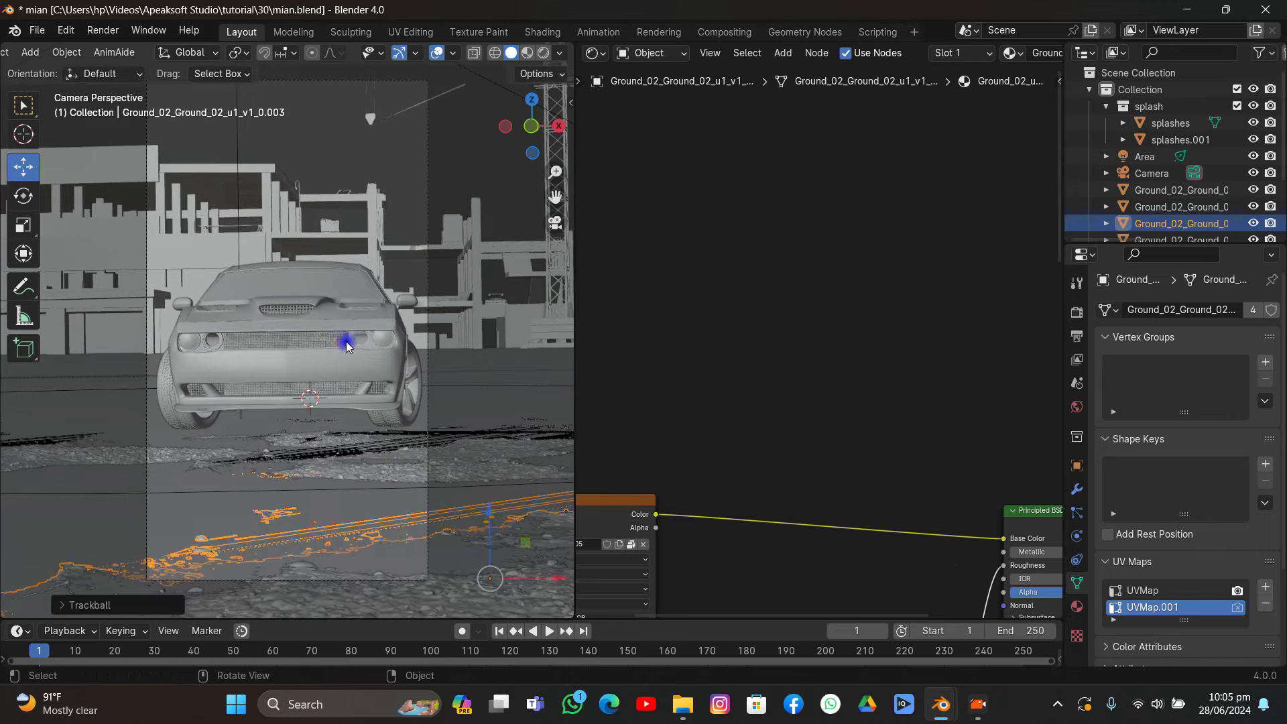
key(g)
key(x)
key(y)
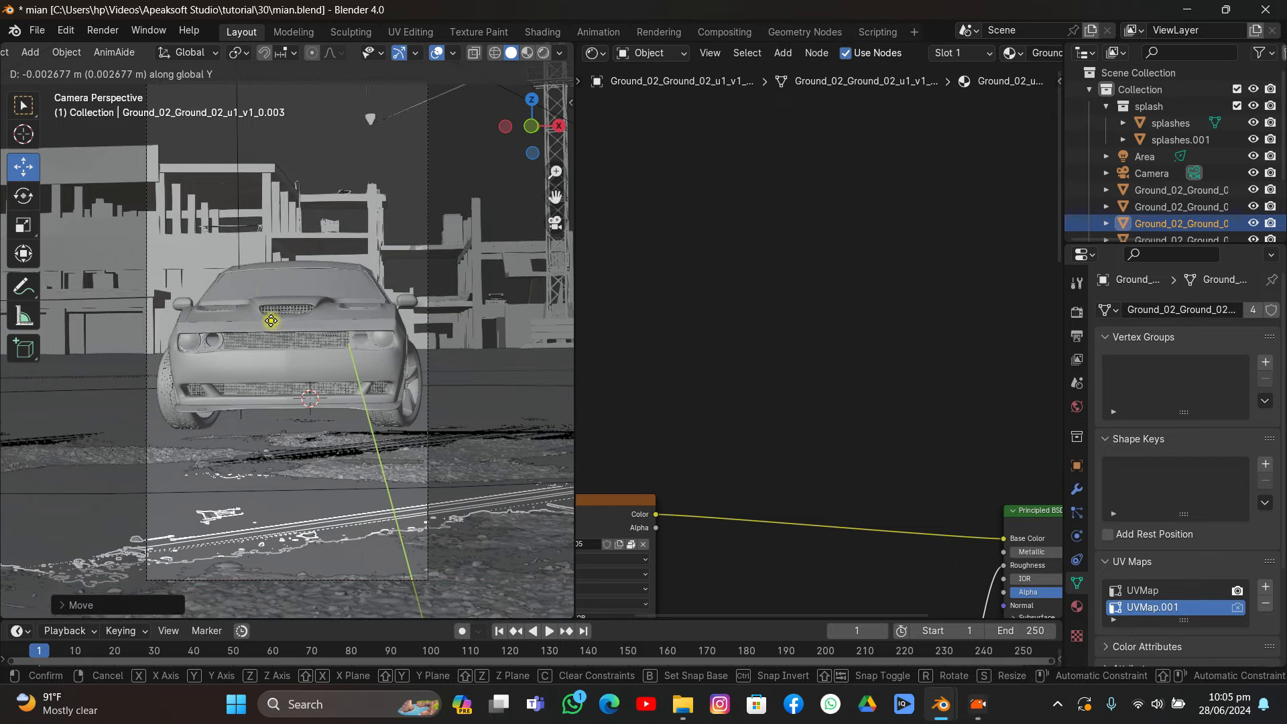
click(306, 434)
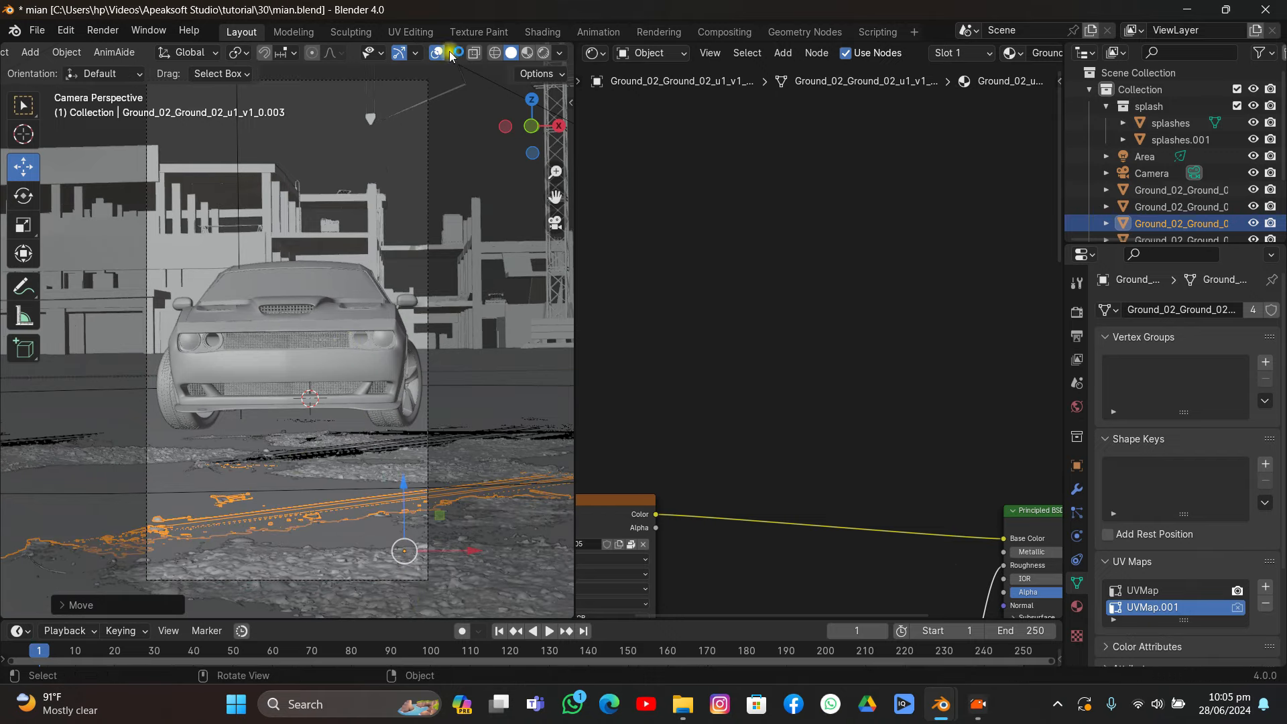
- Save mian.blend and preview the camera view in rendered shading
key(ctrl+s)
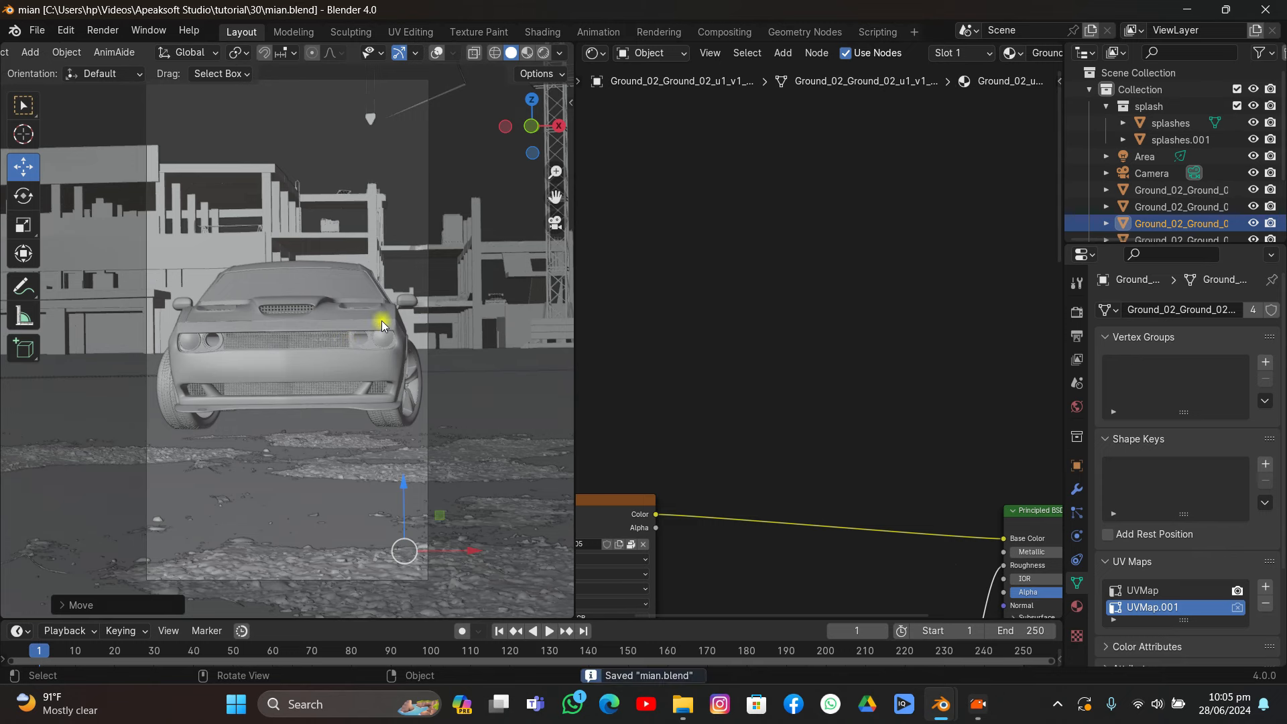
key(z)
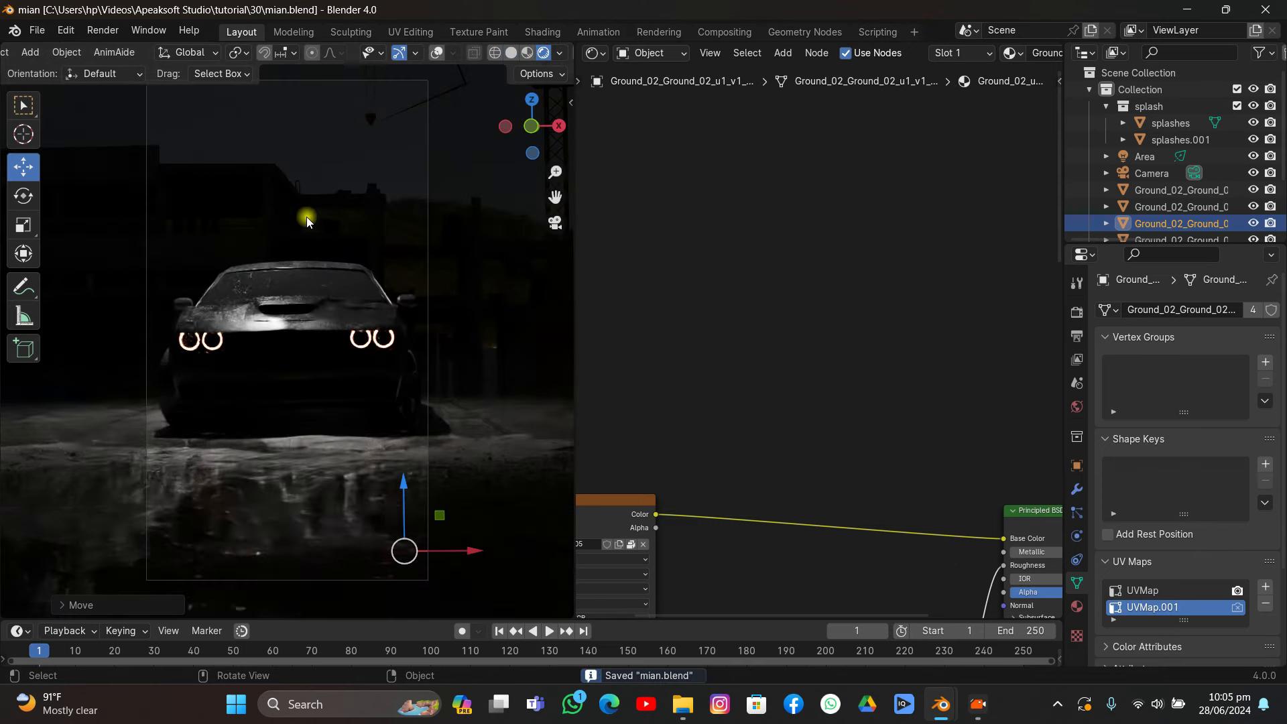
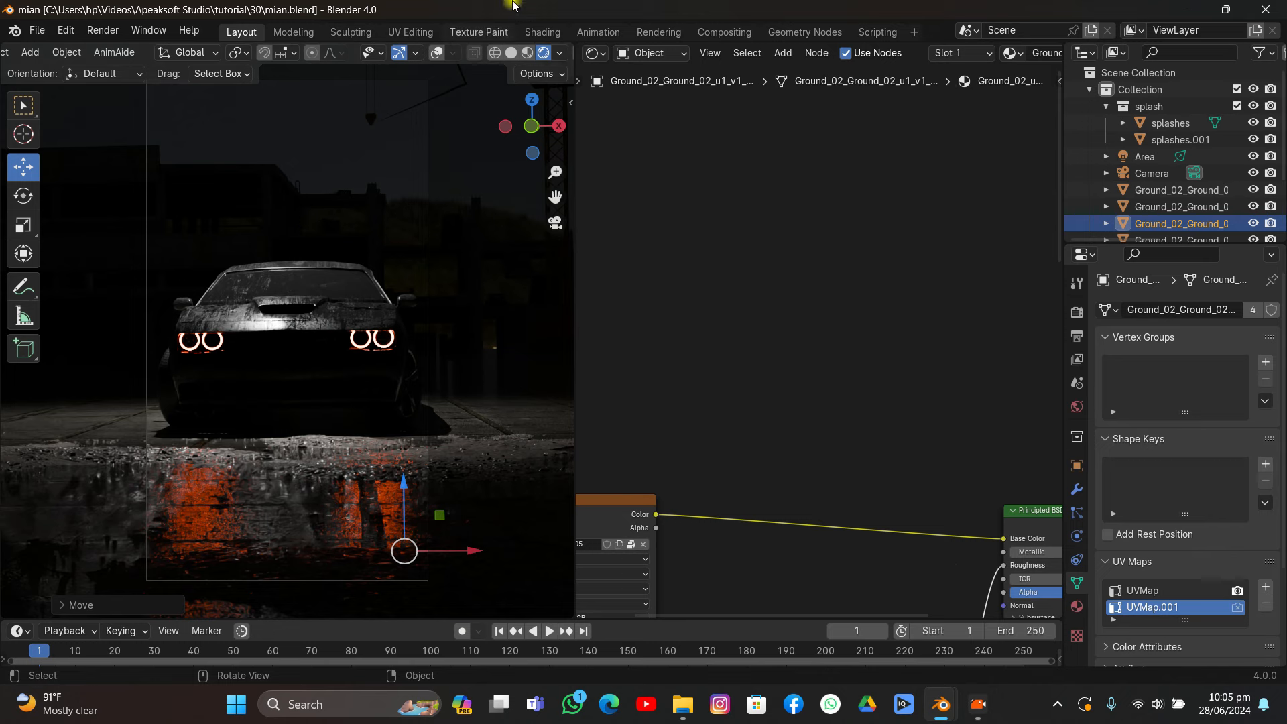
- Return to solid shading, examine the scene layout from above, and select the spot light over the car
click(511, 52)
middle_drag(367, 179, 339, 233)
drag(555, 197, 637, 91)
shift+middle_drag(445, 273, 421, 288)
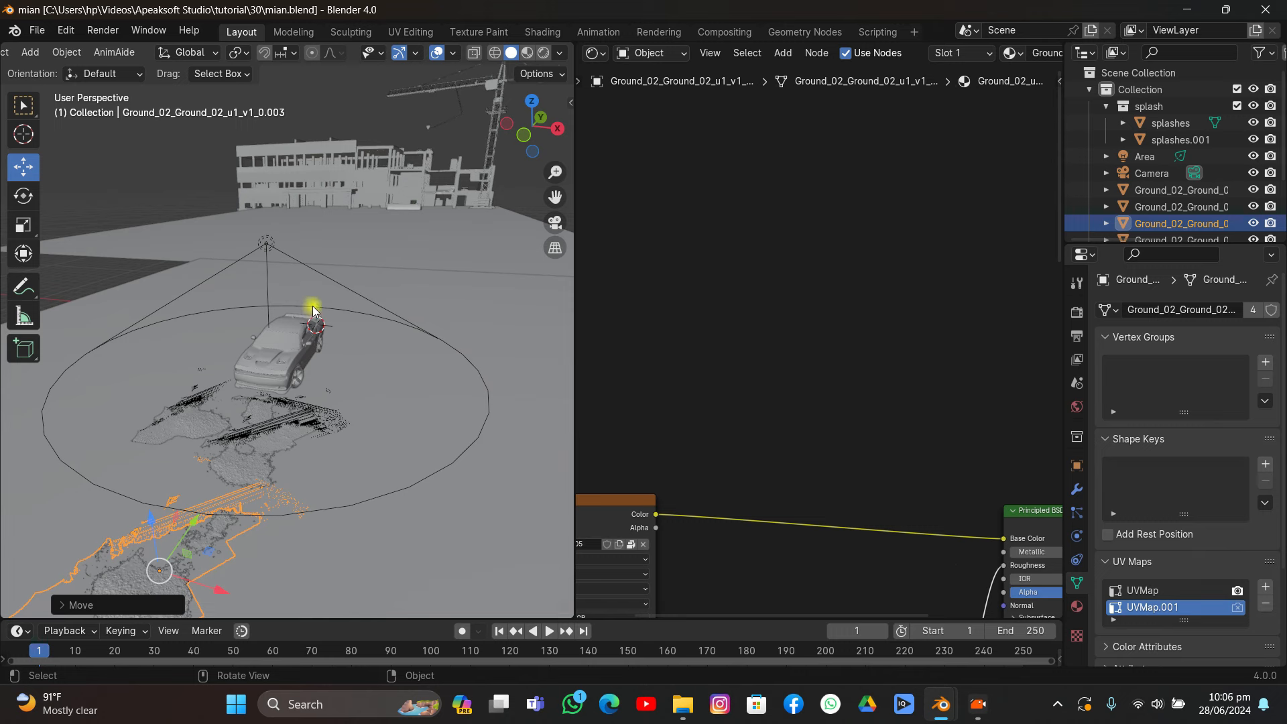
scroll(313, 307, down, 6)
middle_drag(331, 310, 338, 354)
scroll(336, 338, up, 6)
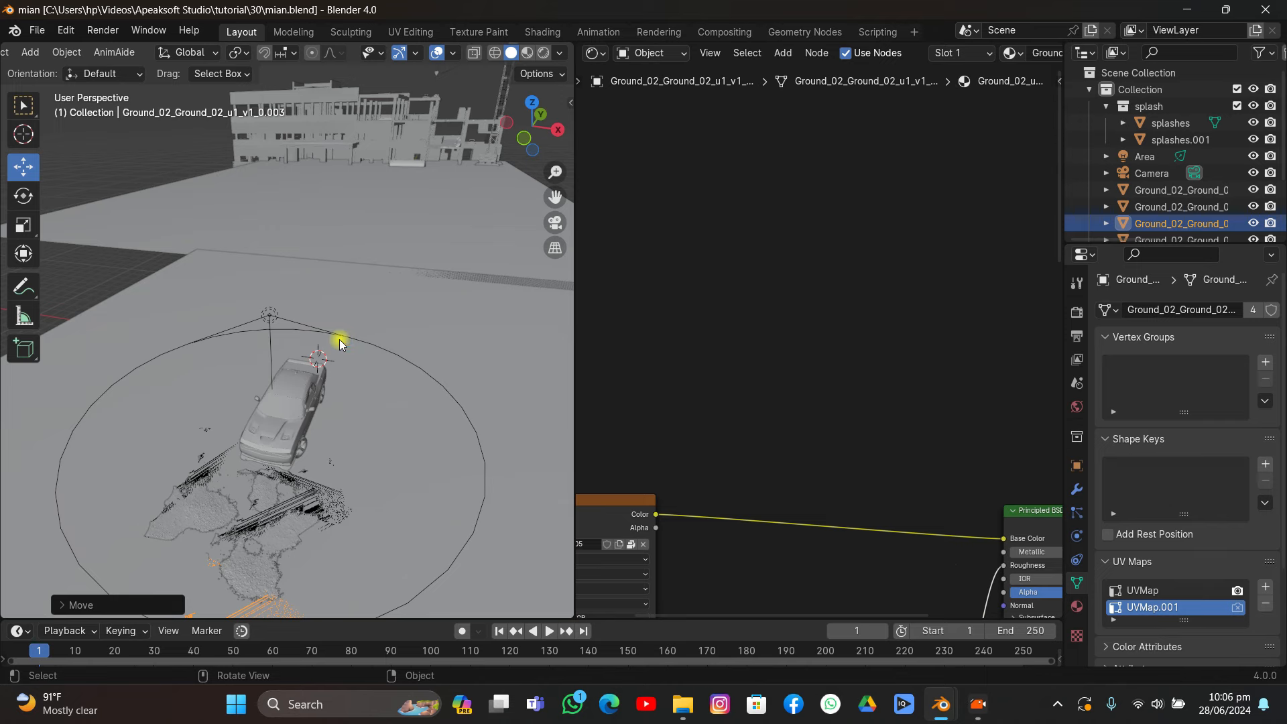
scroll(373, 336, down, 4)
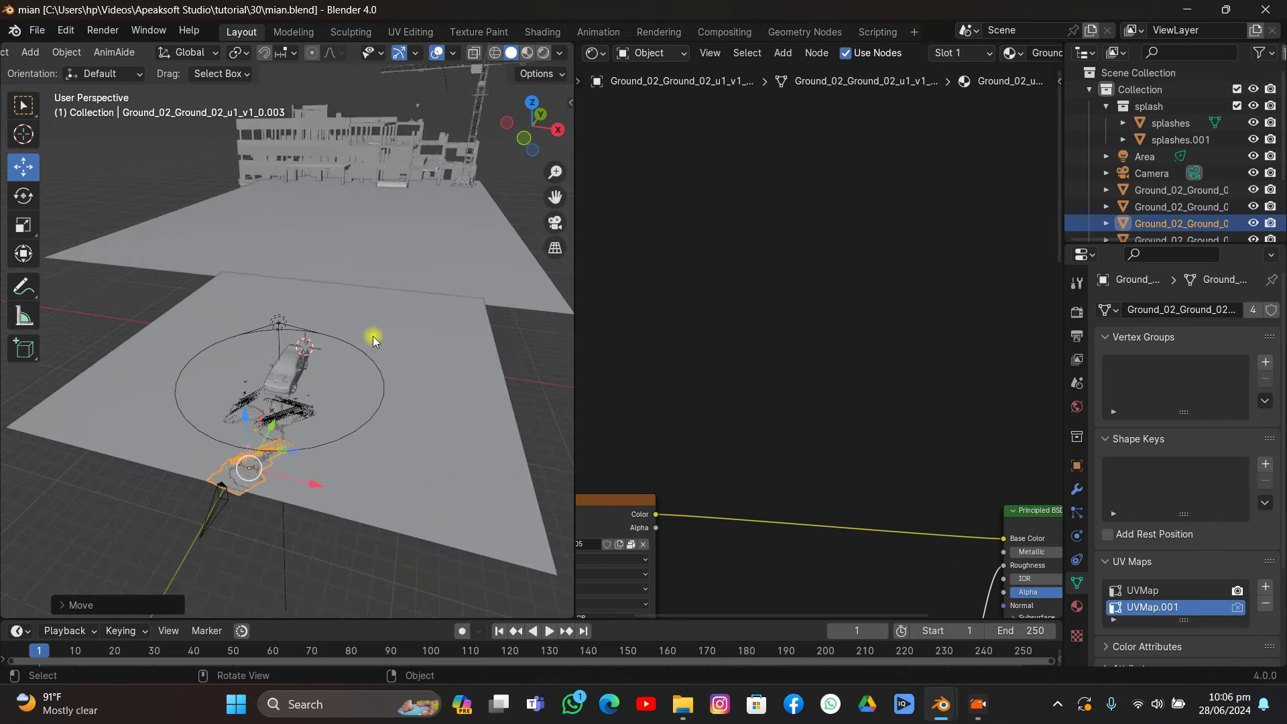
middle_drag(361, 326, 409, 311)
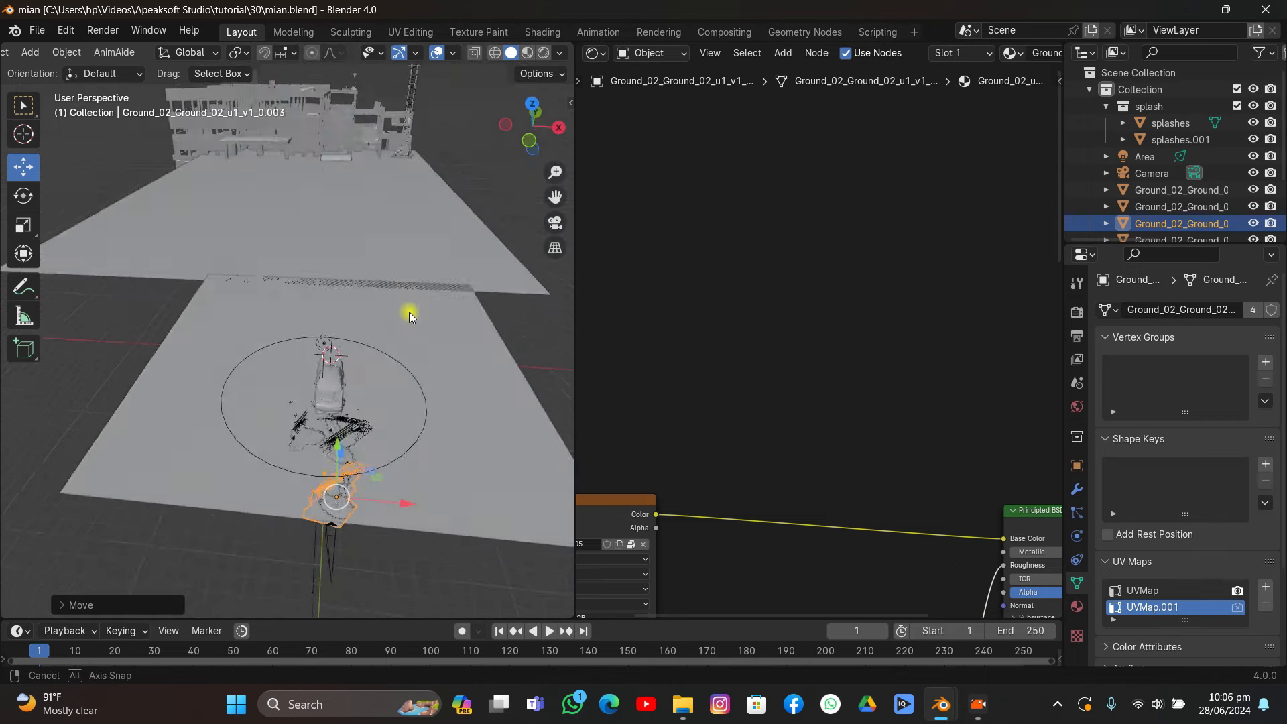
scroll(400, 295, up, 5)
click(417, 253)
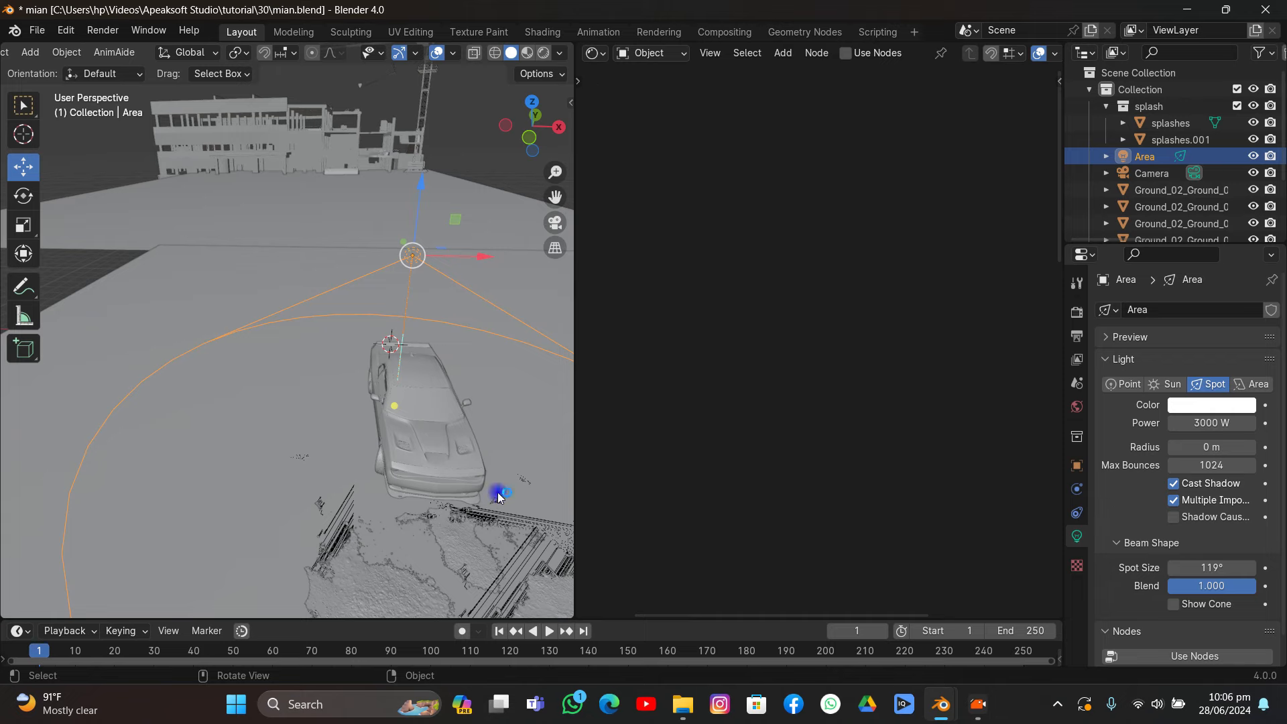
- Paste the copied street lamp into the scene, move it along Y beside the car, and fine-tune its placement
key(ctrl+v)
middle_drag(493, 197, 340, 217)
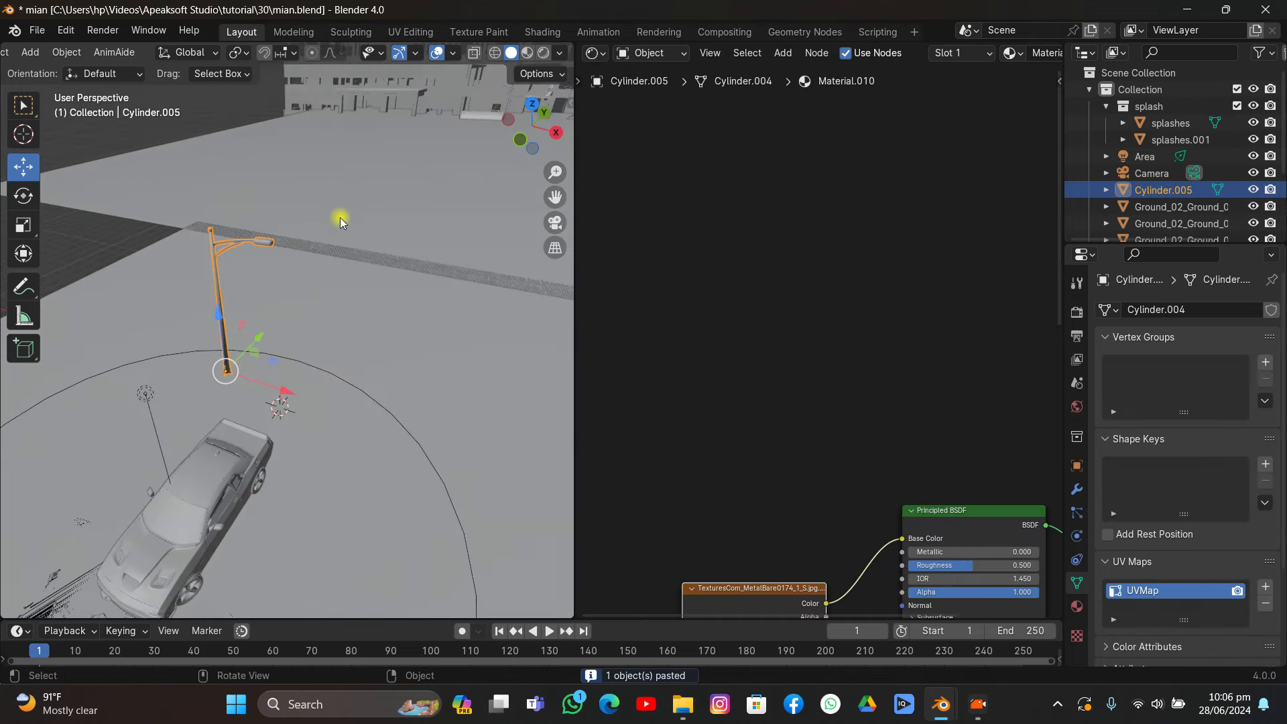
drag(252, 348, 159, 440)
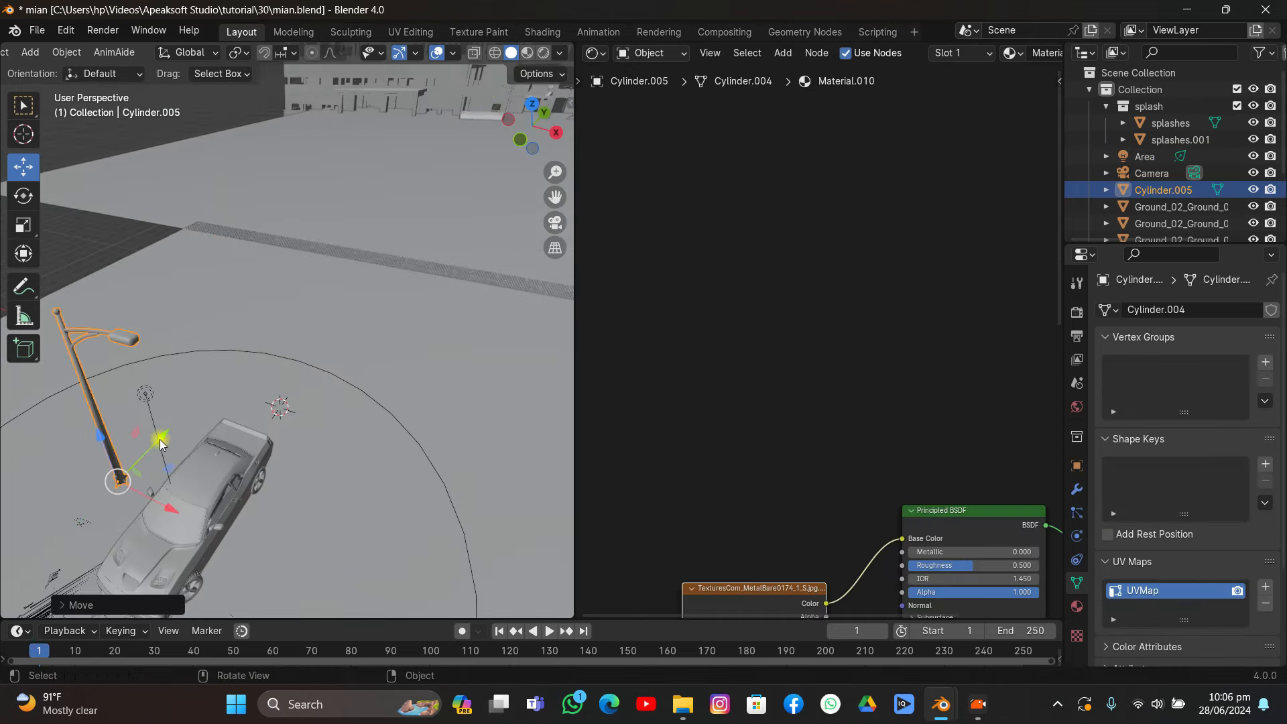
middle_drag(159, 440, 223, 413)
scroll(224, 413, up, 3)
drag(217, 305, 218, 317)
drag(251, 380, 273, 316)
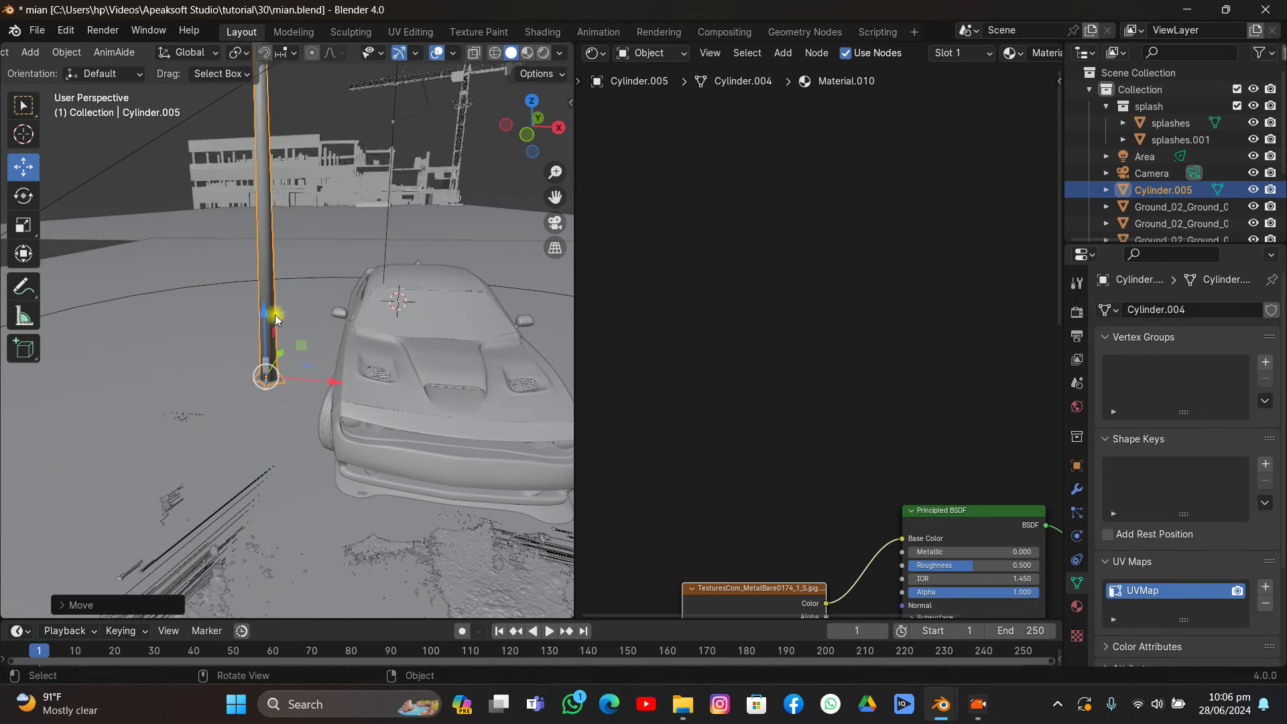
- Move the spot light vertically to the height of the street lamp's head
middle_drag(281, 313, 321, 247)
click(319, 241)
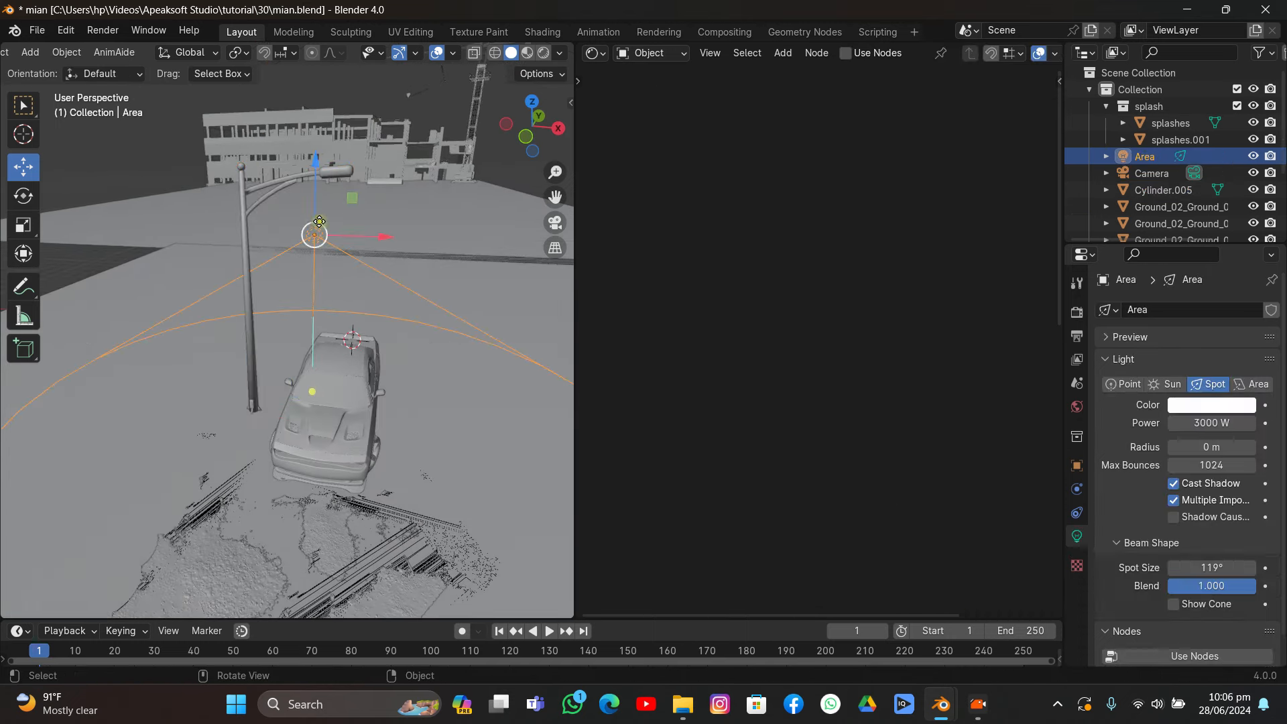
drag(326, 199, 334, 171)
middle_drag(334, 172, 326, 203)
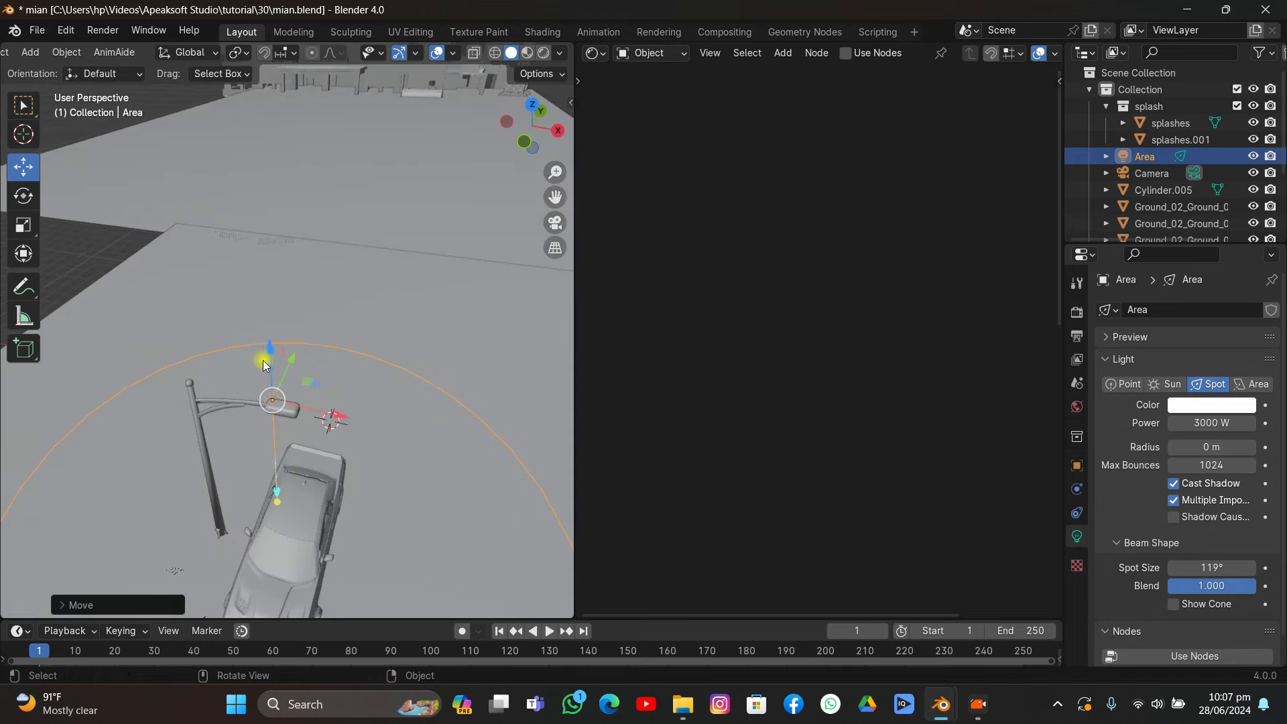
drag(268, 357, 276, 369)
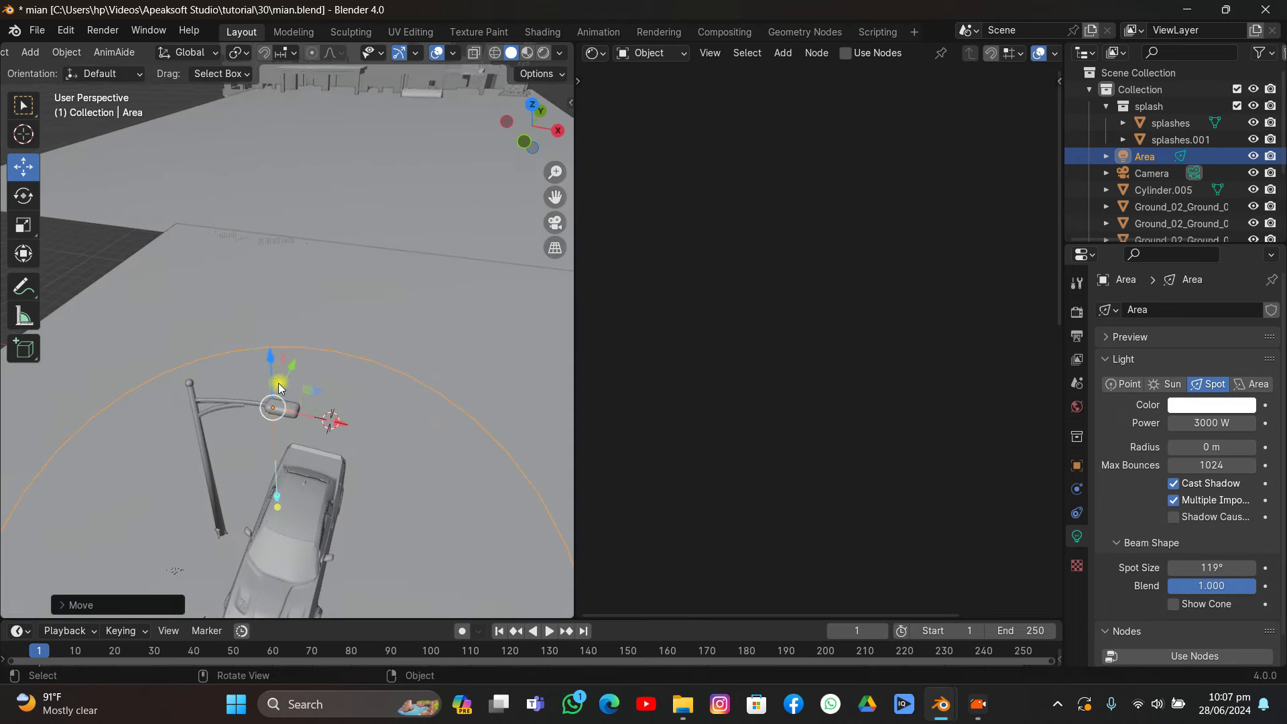
- Shift the spot light along X and raise it into the street lamp's head
drag(307, 415, 319, 423)
middle_drag(386, 412, 411, 368)
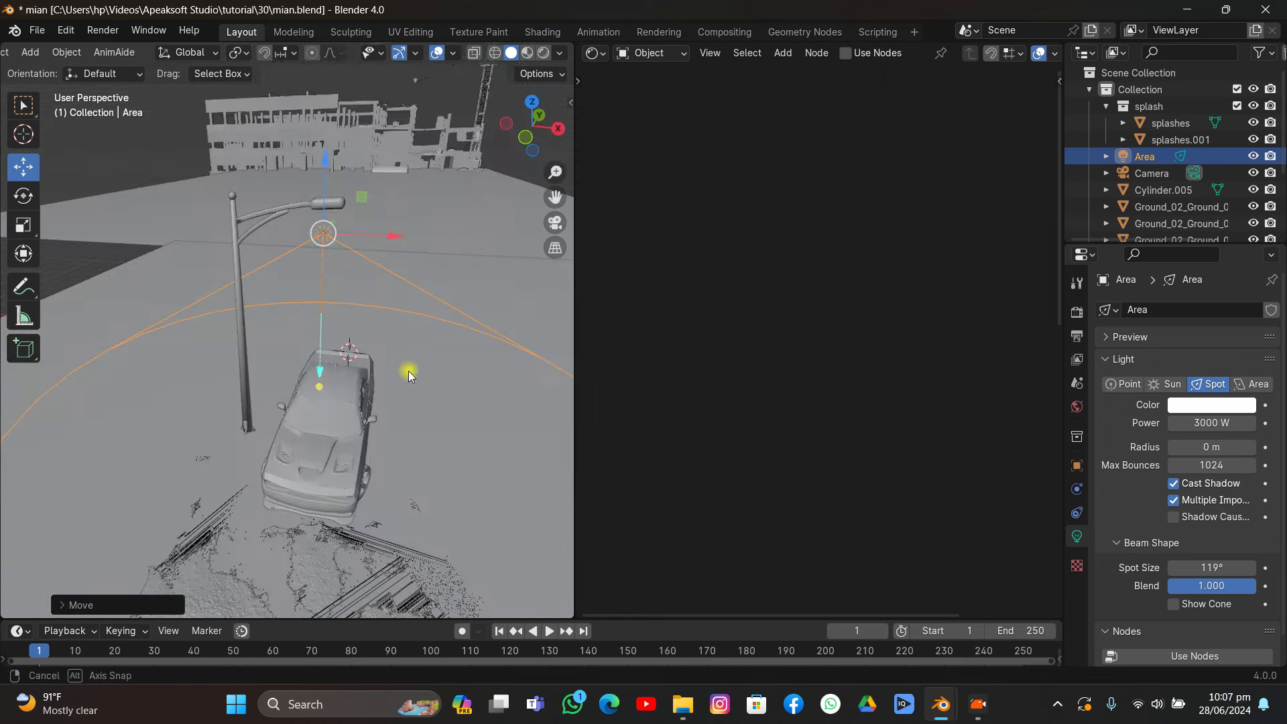
mouse_move(328, 178)
mouse_down()
mouse_move(335, 166)
mouse_move(347, 177)
mouse_up()
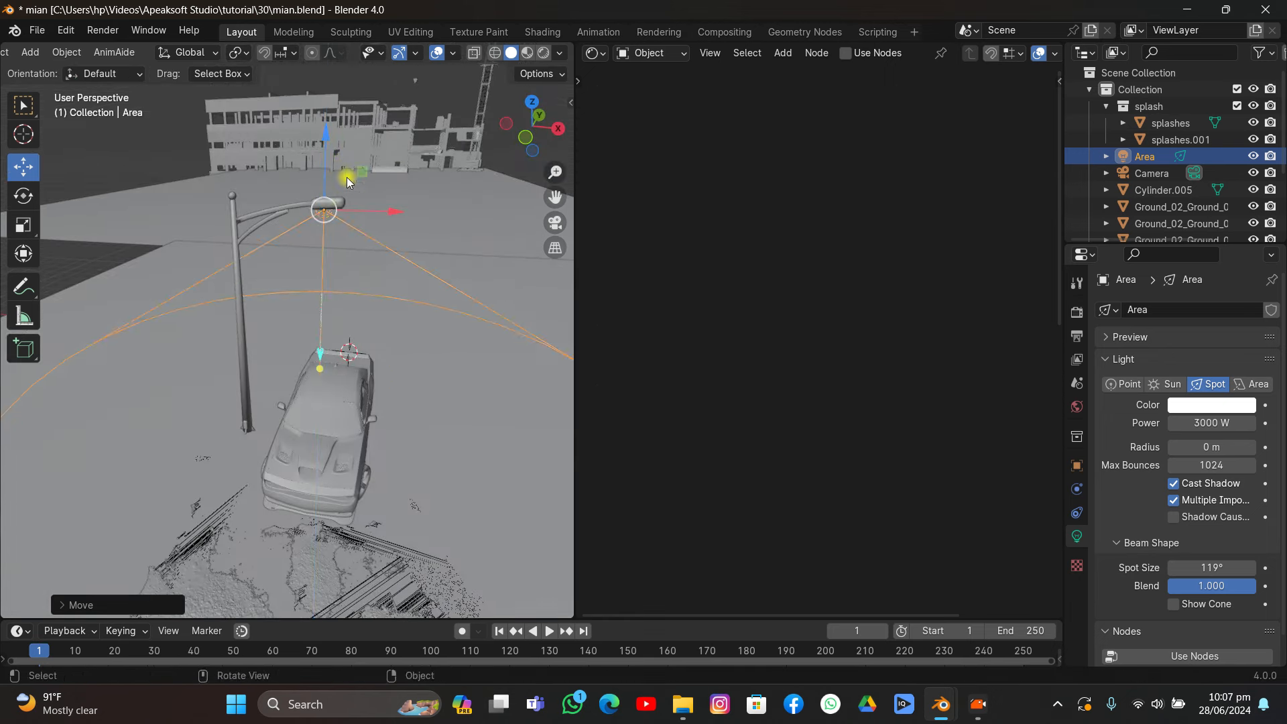
middle_drag(347, 177, 332, 235)
- Preview the camera view in rendered shading with overlays hidden, return to solid shading with overlays on, and save the file
click(545, 53)
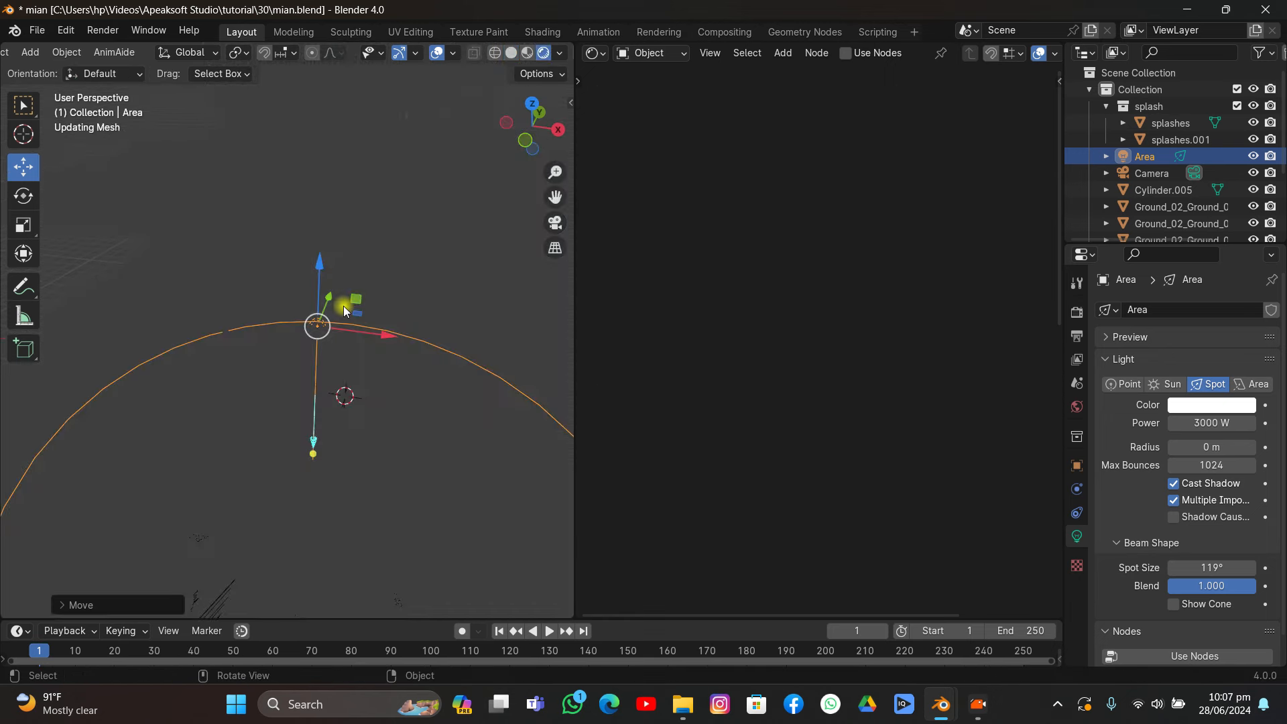
key(ctrl+s)
click(555, 222)
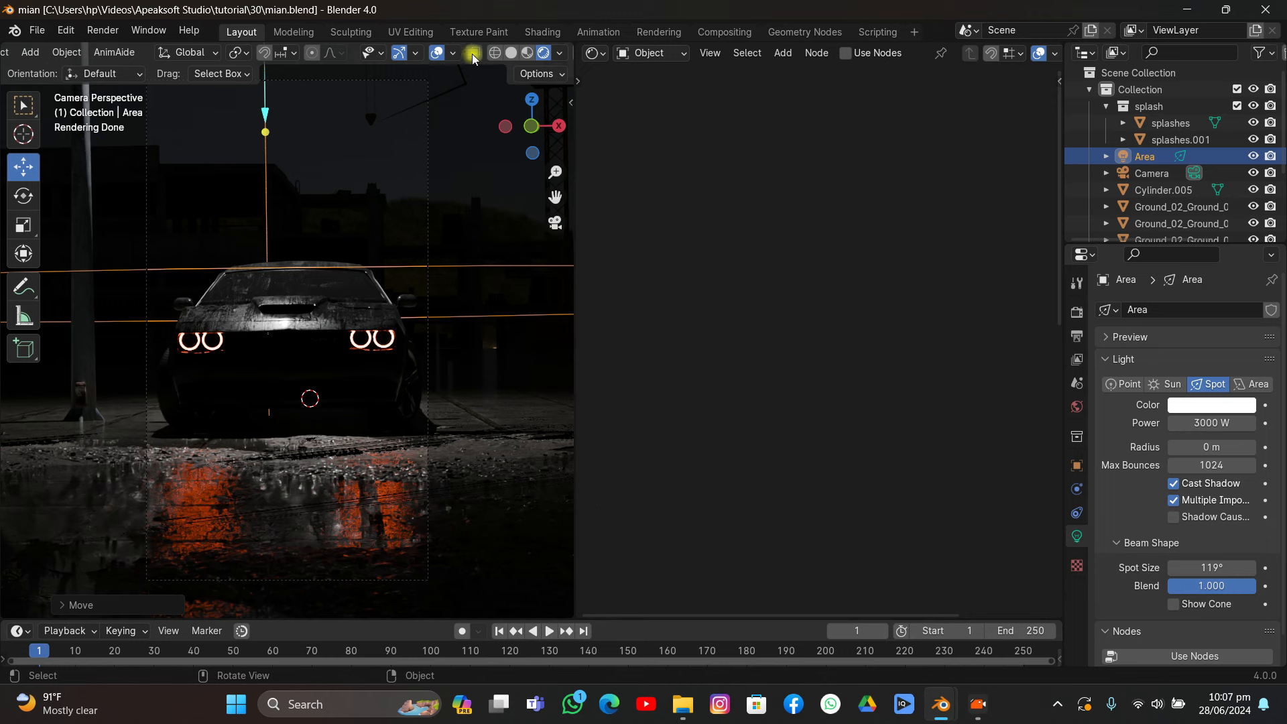
click(436, 54)
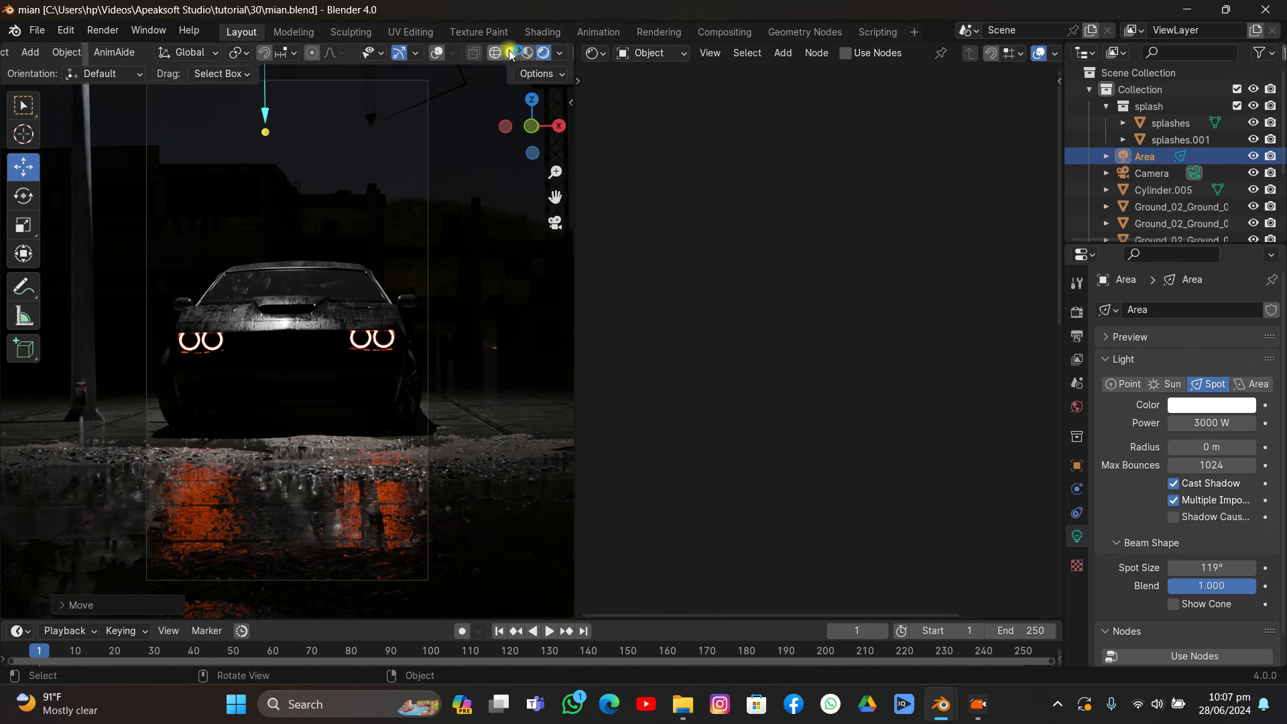
click(439, 59)
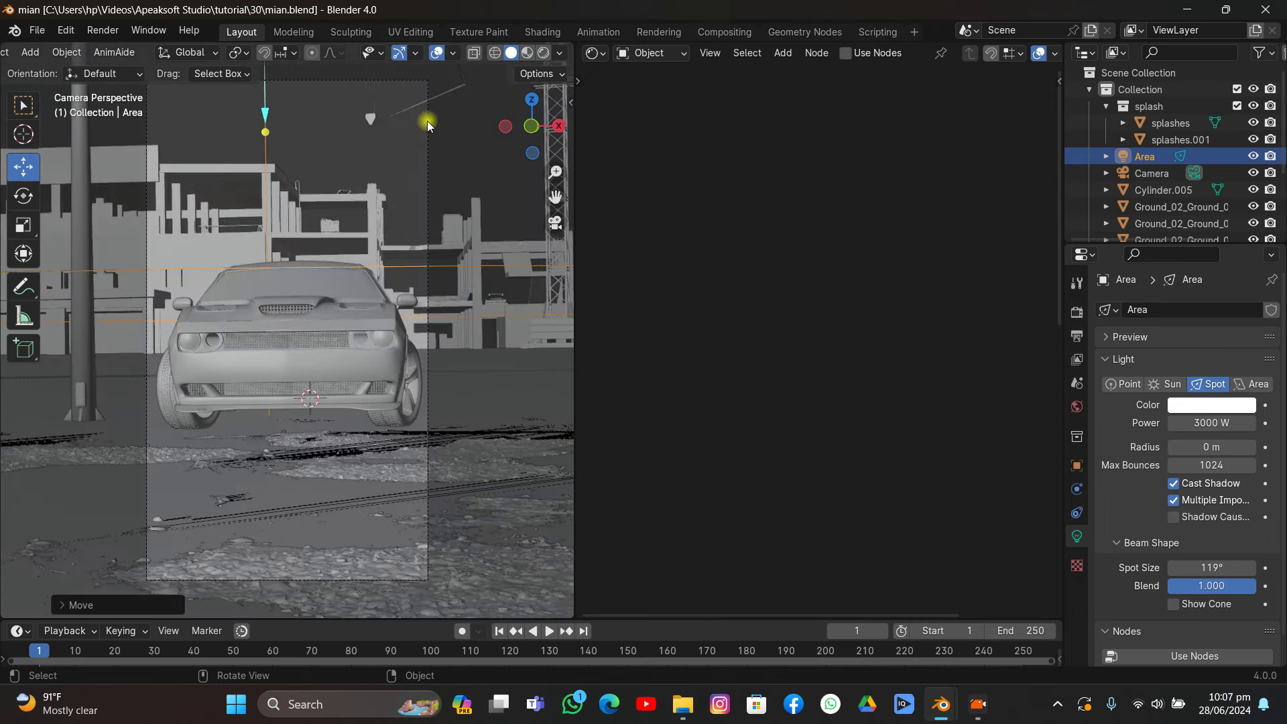
key(ctrl+s)
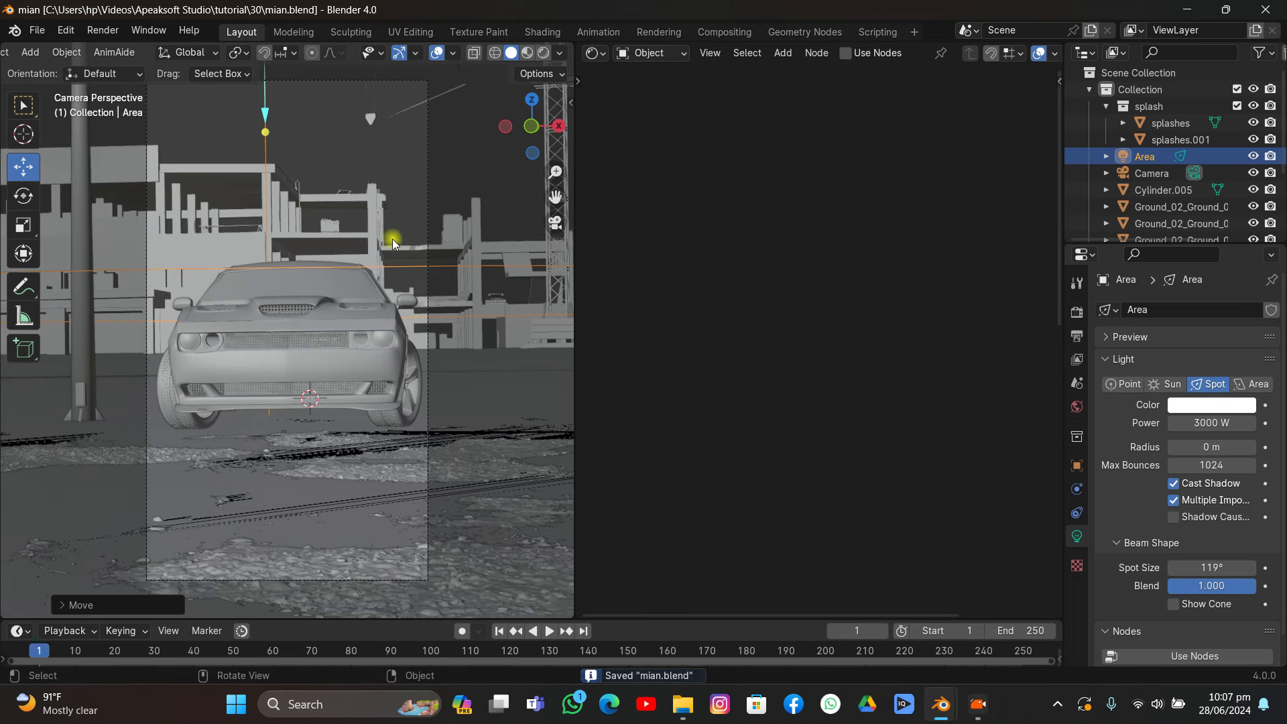
- Select the falling rain plane in front of the scene and scale it up to about twice its size
key(KP_0)
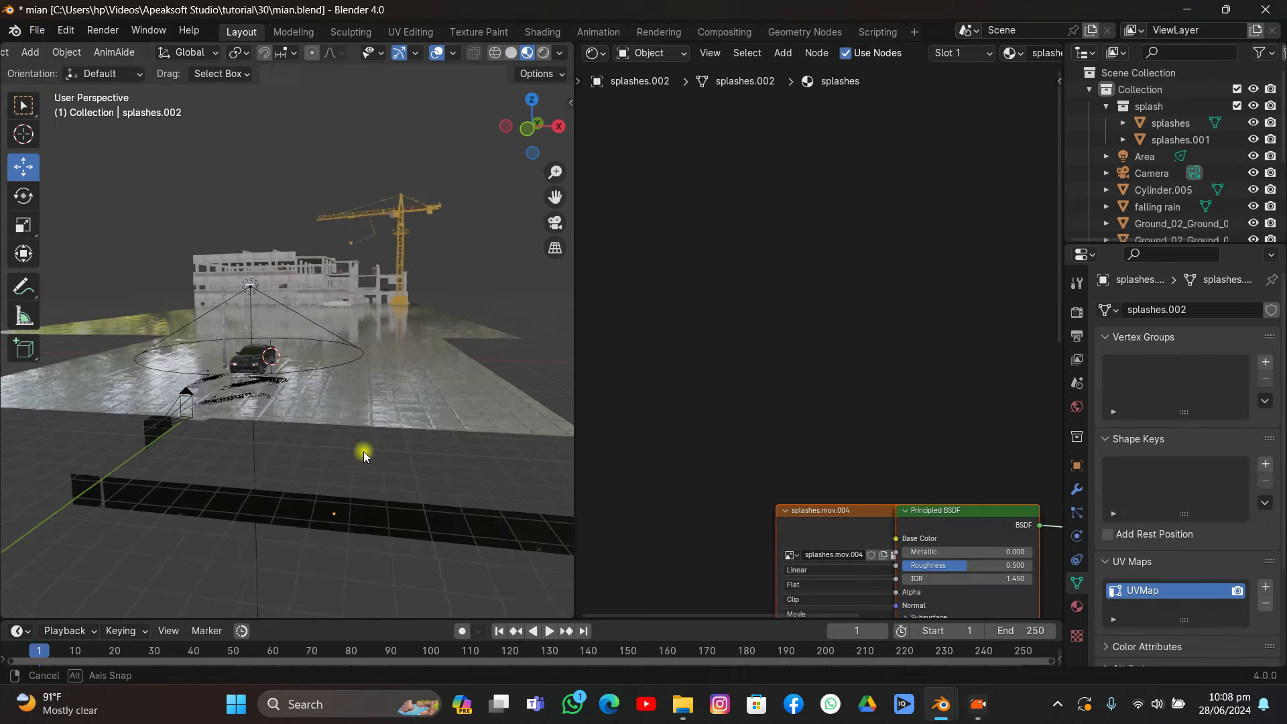
scroll(364, 452, down, 3)
scroll(379, 441, up, 2)
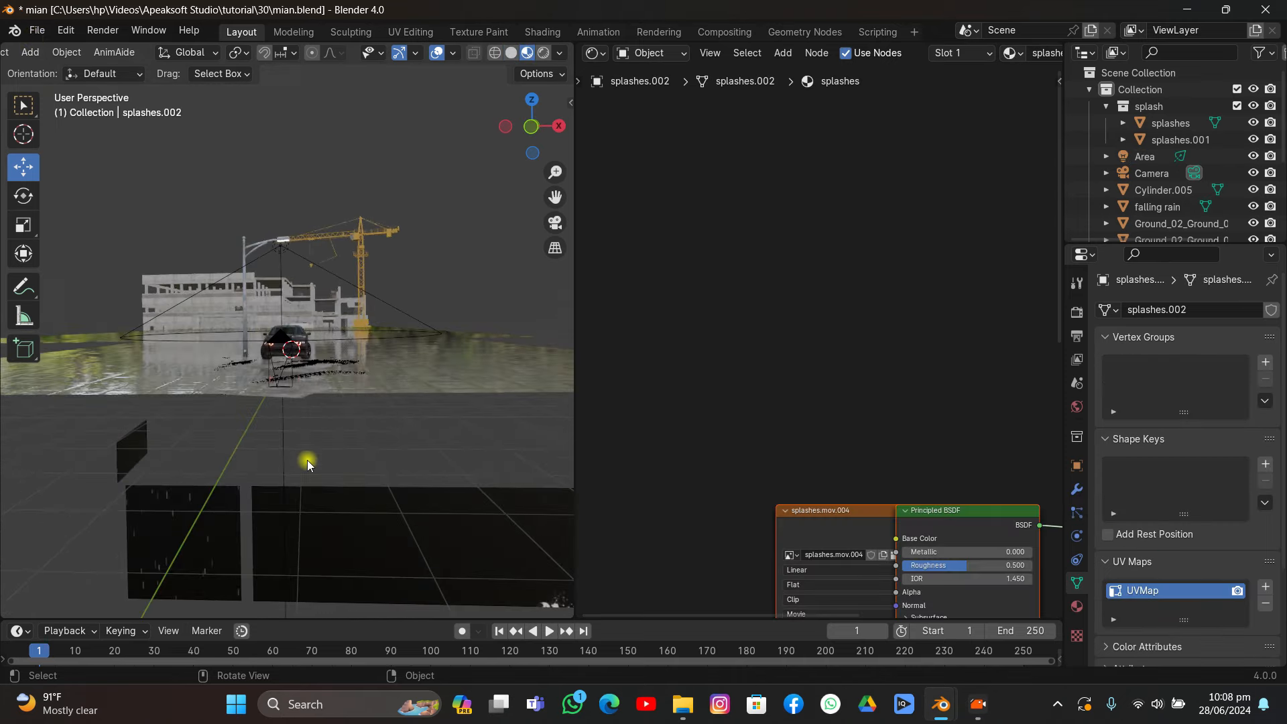
click(235, 497)
middle_drag(220, 476, 238, 442)
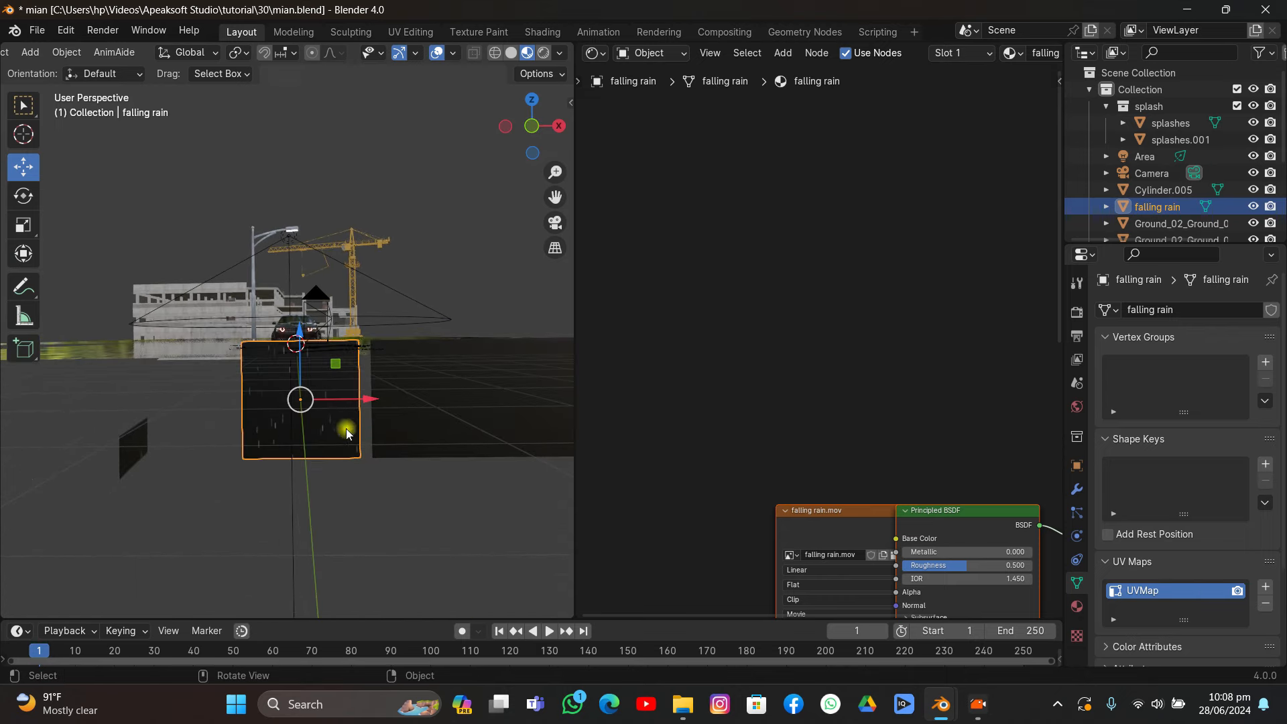
key(s)
click(305, 540)
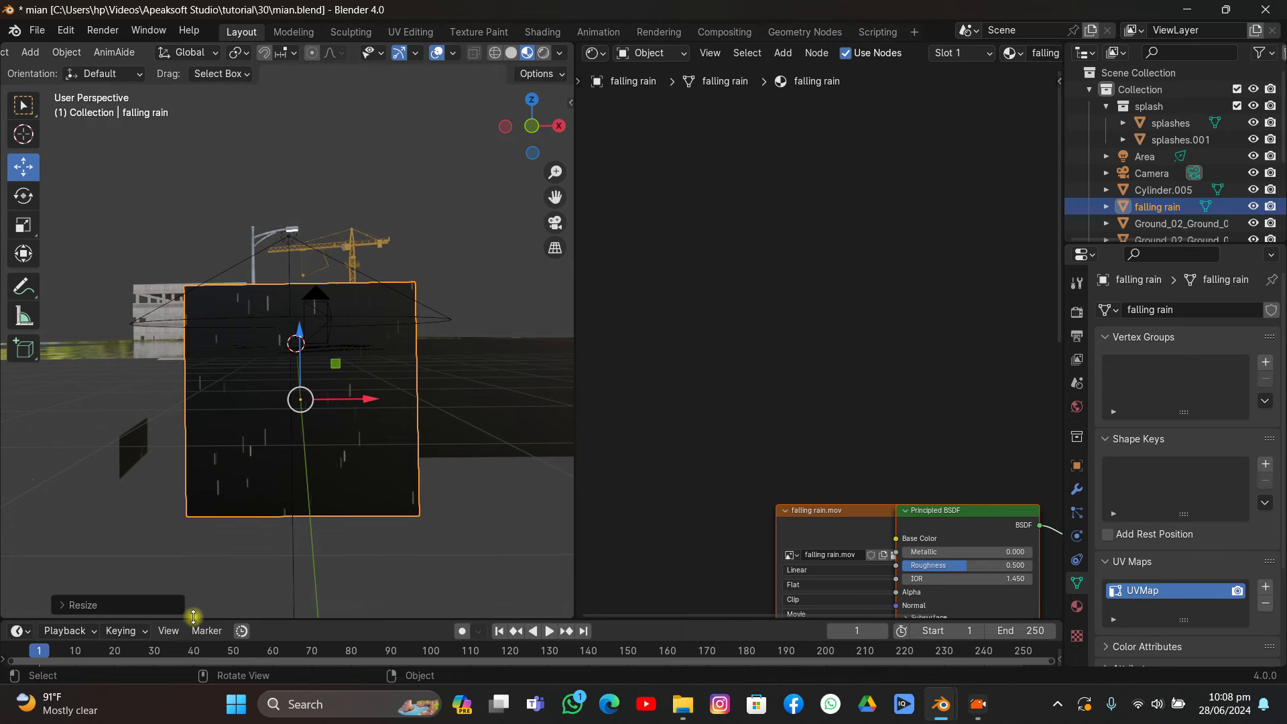
- Enlarge the timeline and scrub to frame 30 to check the splash and falling rain clips, leaving the falling rain plane selected
drag(193, 617, 194, 531)
drag(77, 567, 151, 564)
middle_drag(279, 418, 281, 412)
click(282, 411)
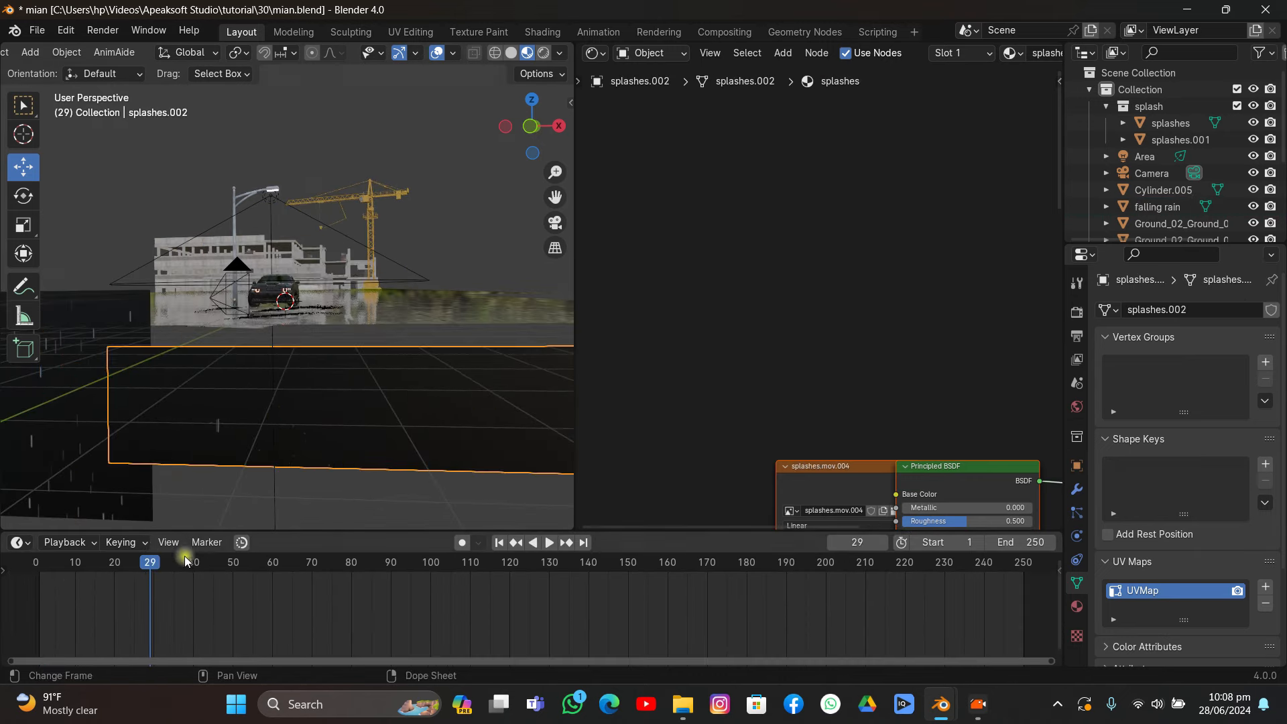
mouse_move(159, 565)
mouse_down()
mouse_move(251, 562)
mouse_move(154, 564)
mouse_up()
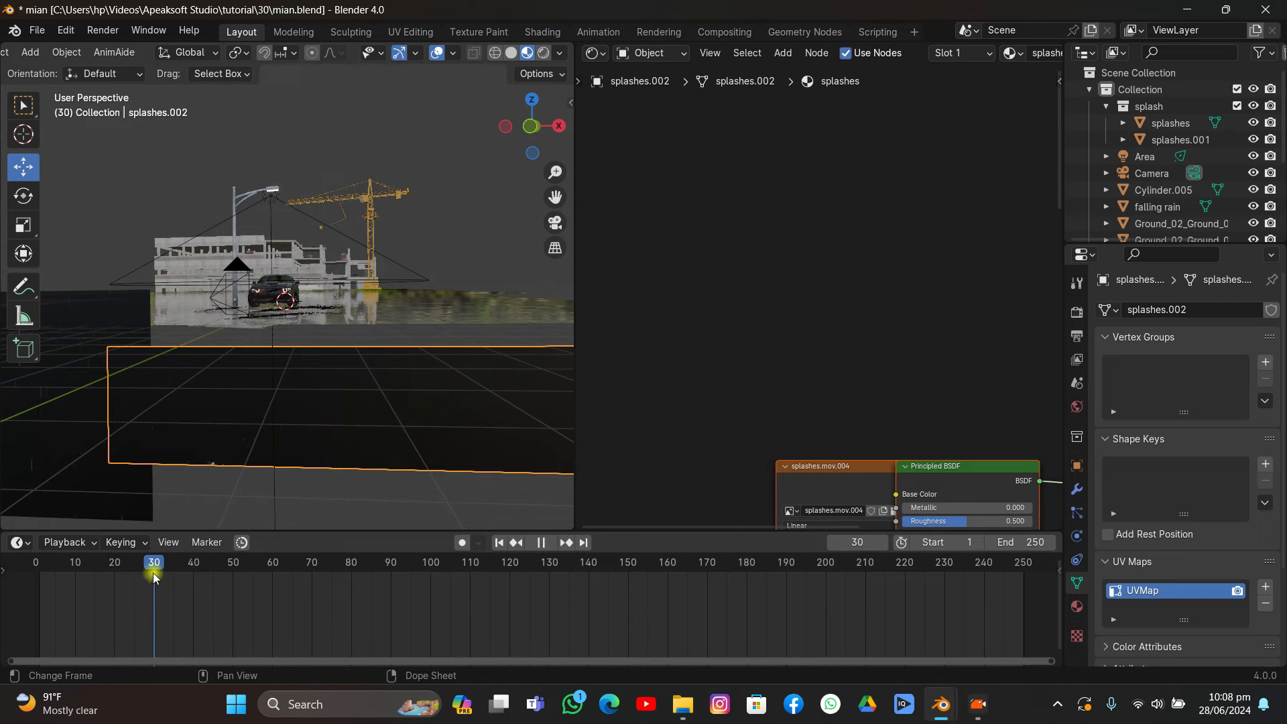
middle_drag(167, 367, 188, 356)
click(200, 368)
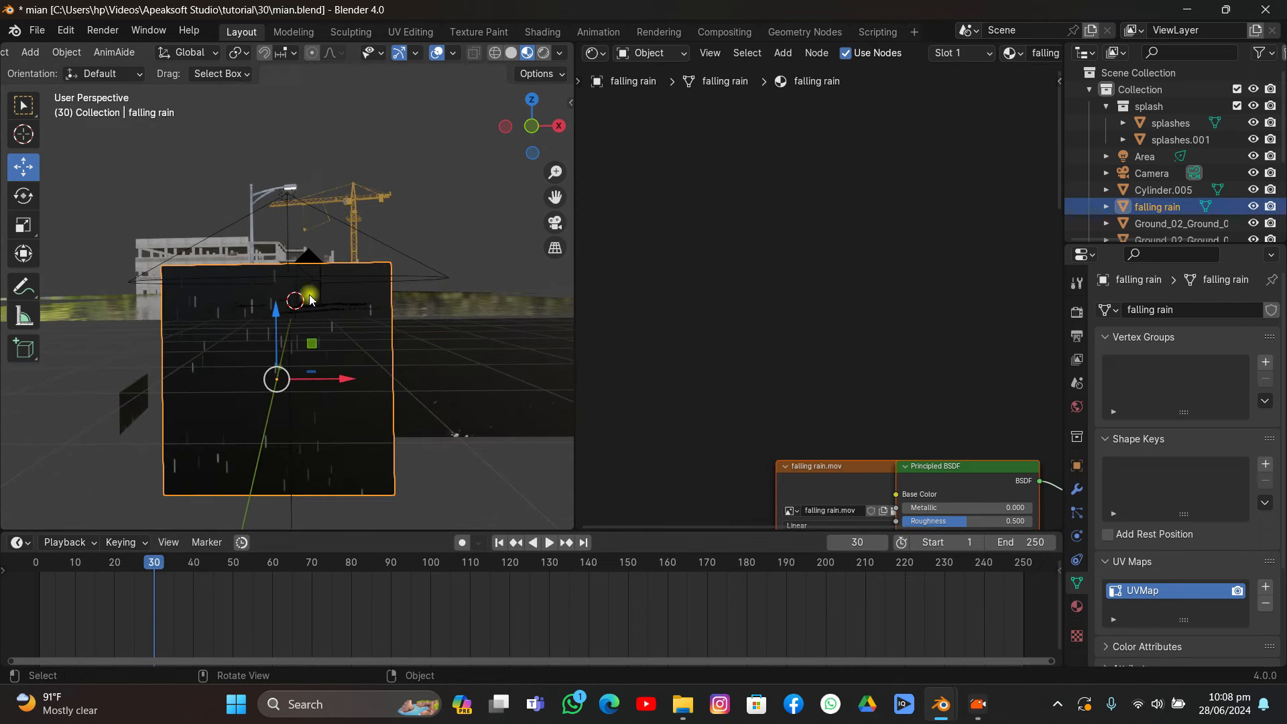
- Replace the Principled BSDF in the falling rain material with a Translucent BSDF node
middle_drag(877, 321, 825, 147)
drag(795, 199, 684, 204)
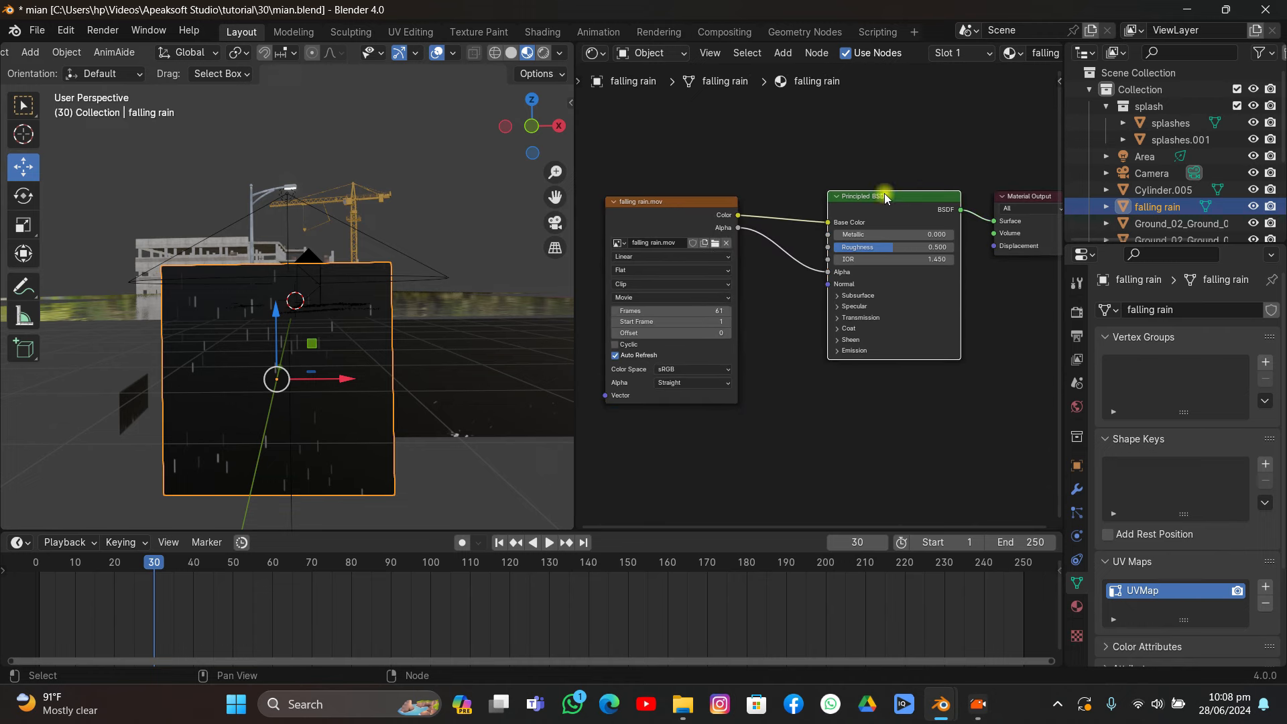
key(x)
key(shift+a)
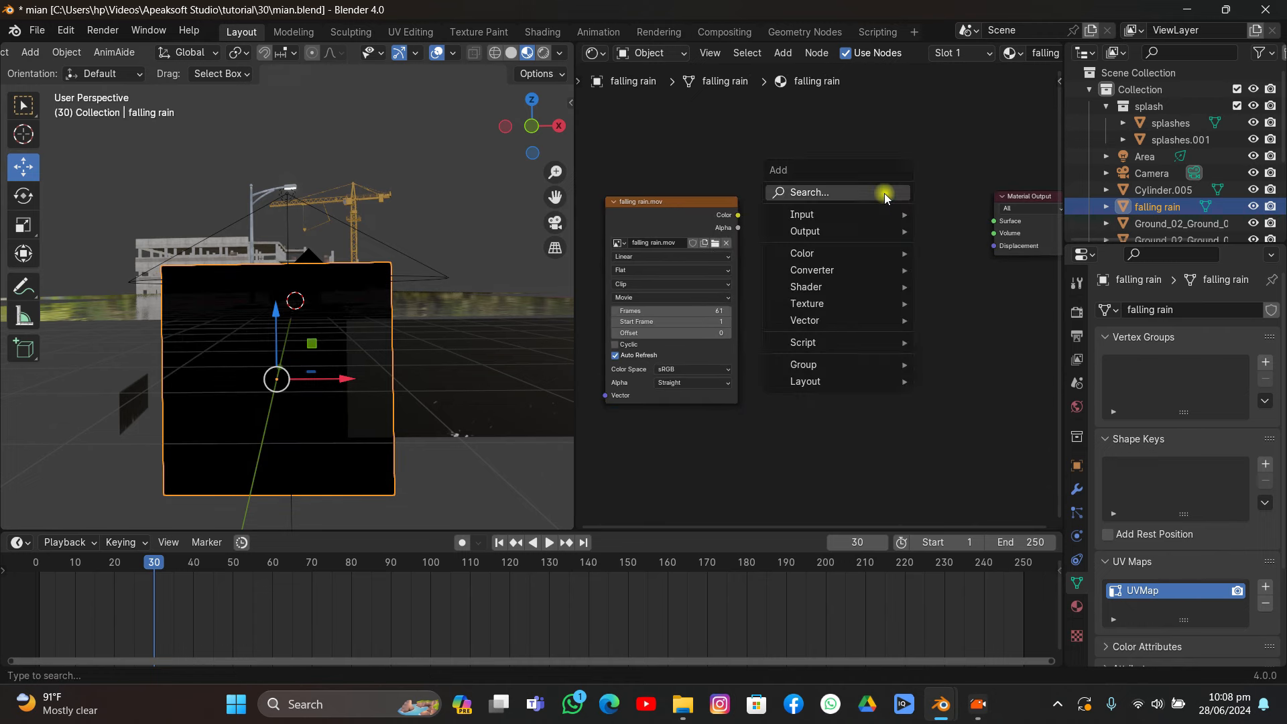
text(transl)
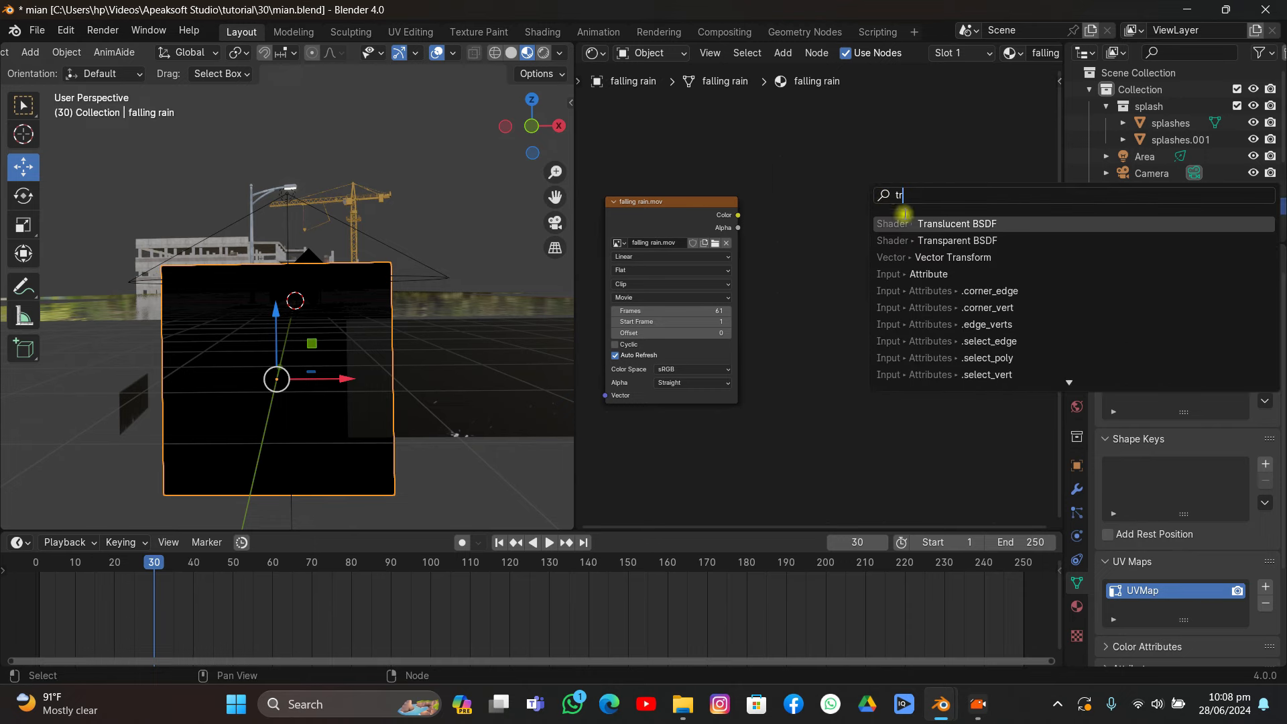
key(Return)
click(791, 129)
- Add a Transparent BSDF and a Mix Shader node to the falling rain material
key(shift+a)
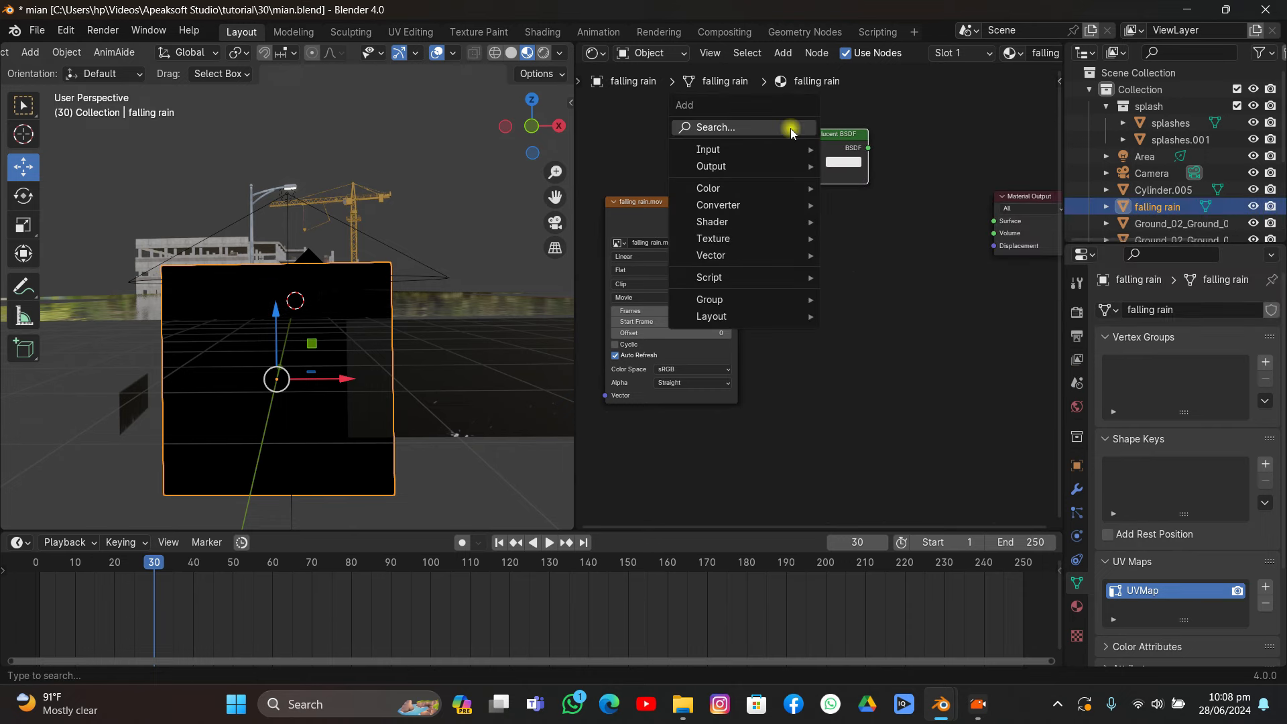
text(transp)
key(Return)
click(789, 282)
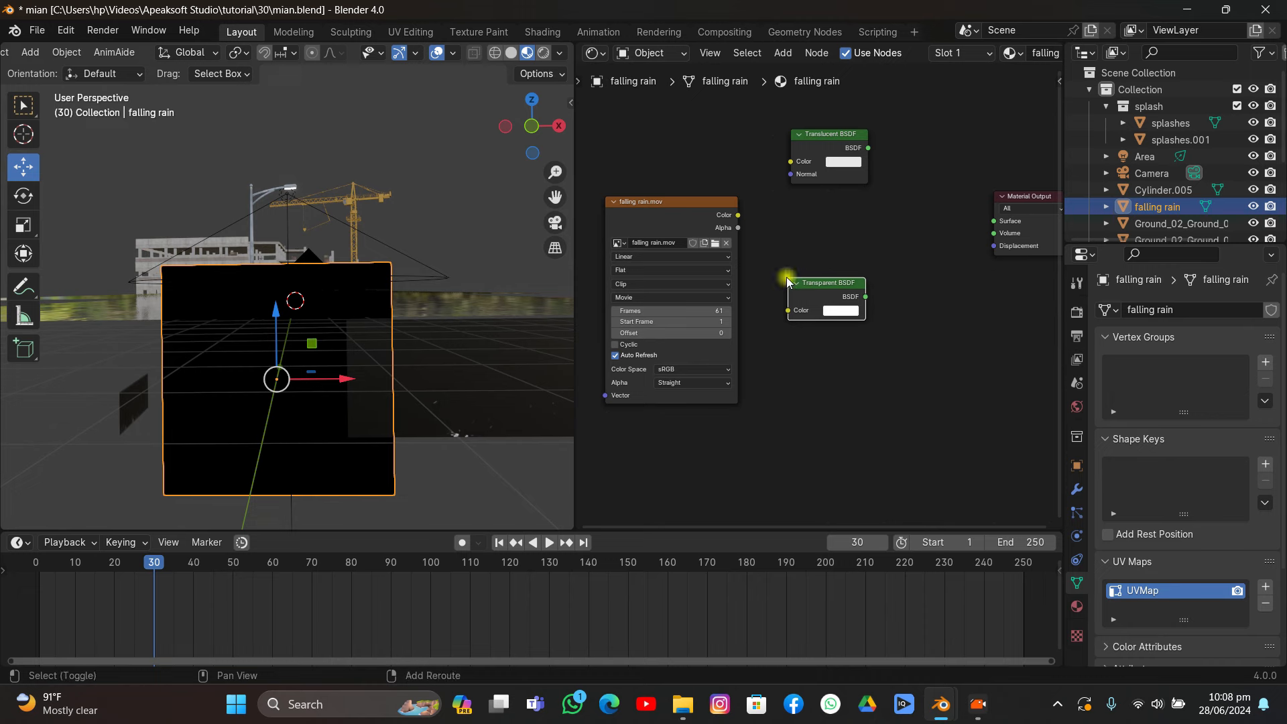
key(shift+a)
text(mi)
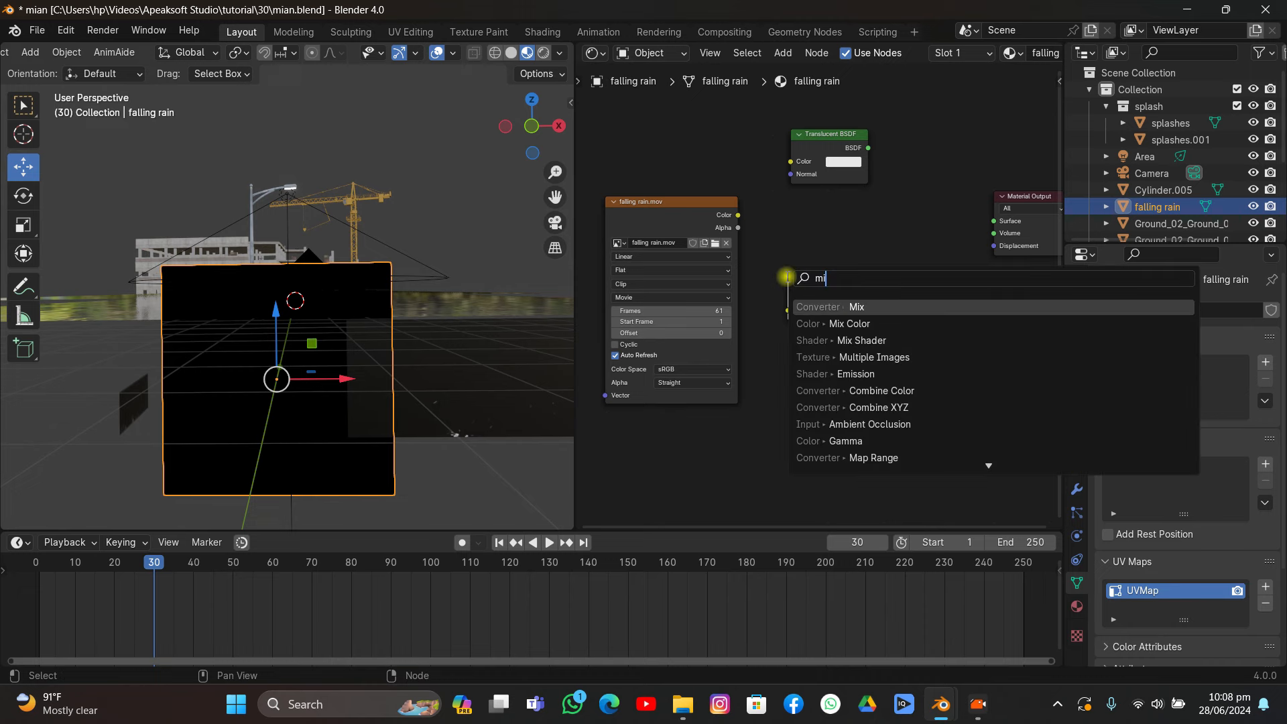
click(823, 335)
click(888, 200)
- Feed the Transparent and Translucent BSDFs into the Mix Shader's first and second shader inputs, and the rain movie's Color into its Fac
mouse_move(858, 144)
mouse_down()
mouse_move(833, 144)
mouse_move(864, 158)
mouse_up()
drag(883, 257, 885, 254)
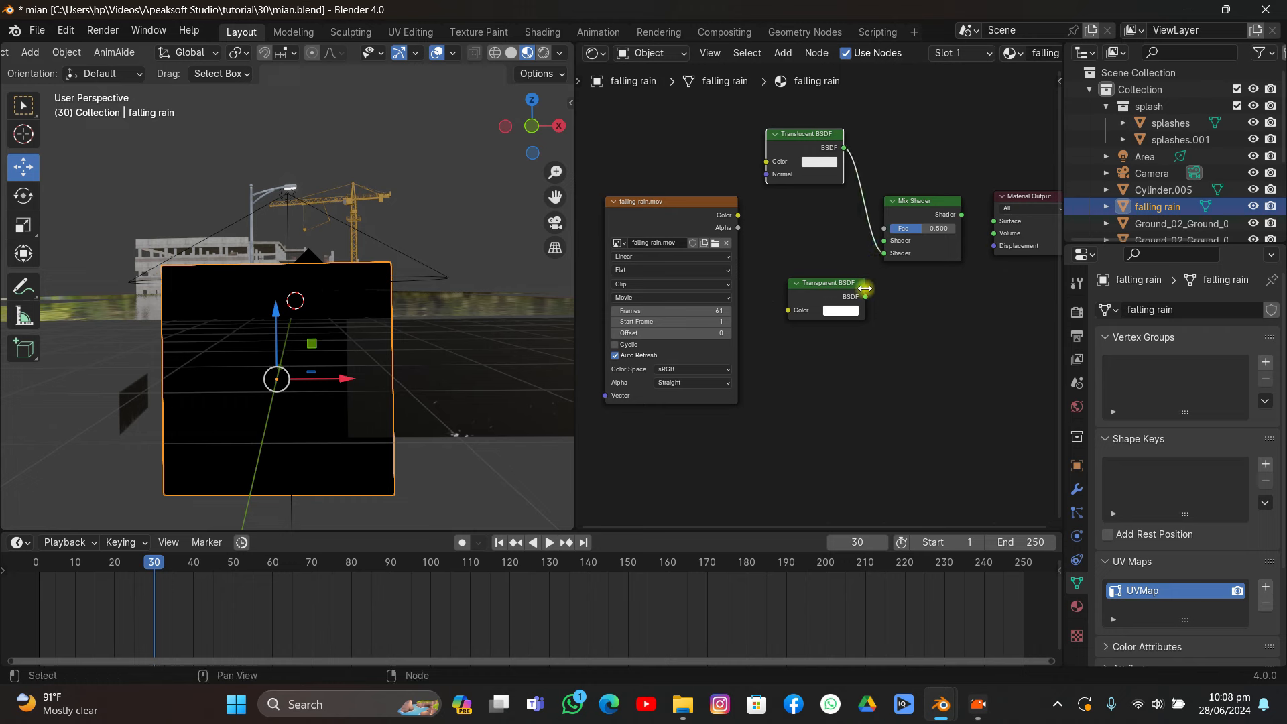
drag(865, 296, 883, 241)
drag(819, 284, 797, 293)
drag(737, 216, 573, 228)
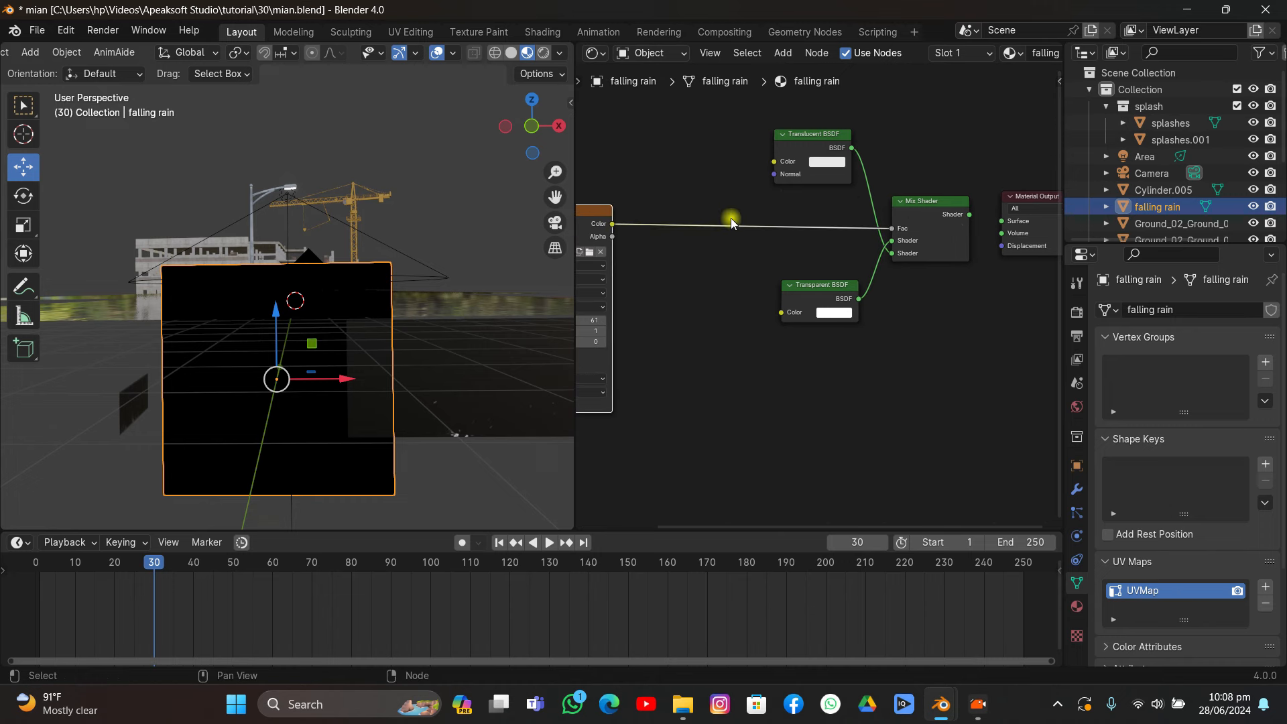
- Insert an RGB Curves node on the link between the rain movie's Color and the Mix Shader's Fac
key(shift+a)
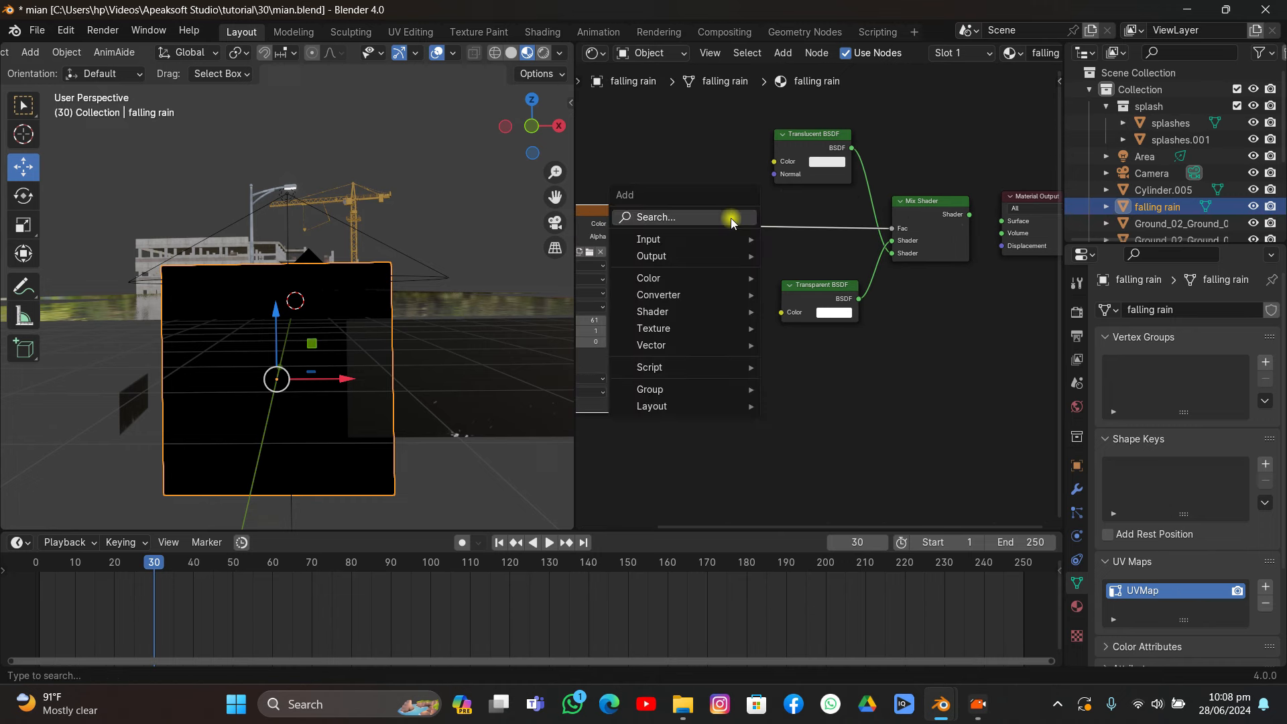
text(curv)
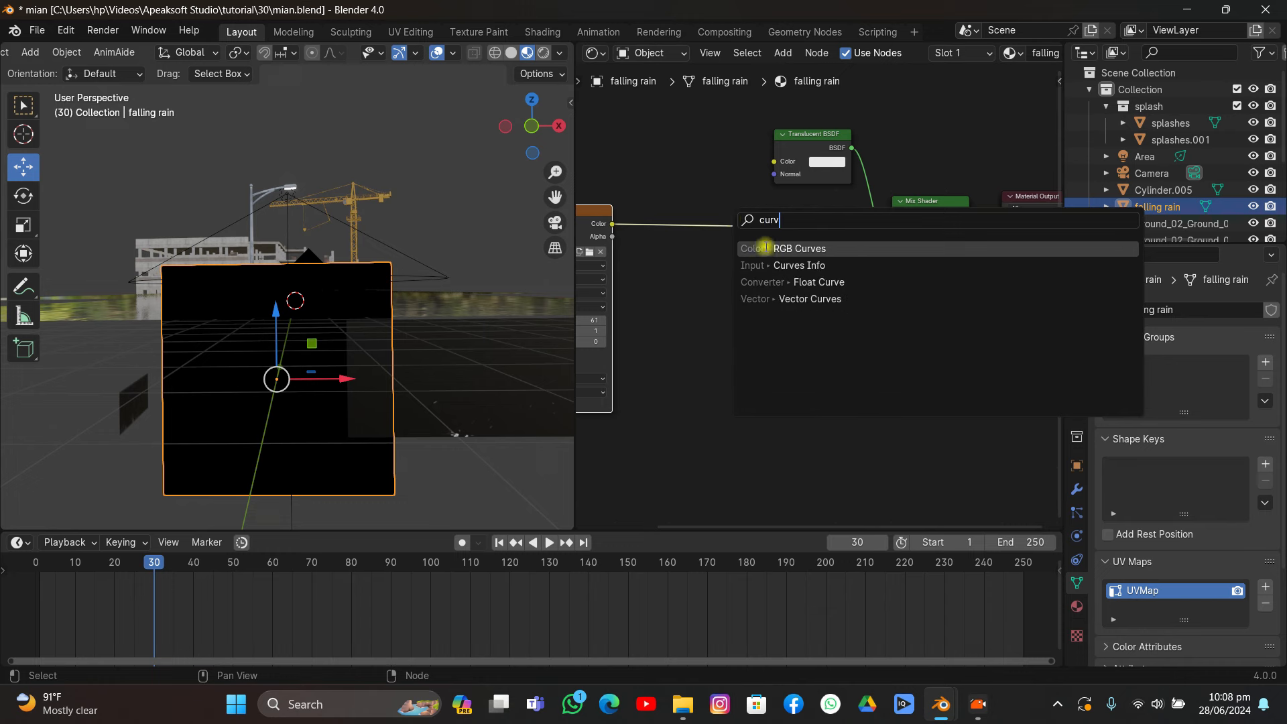
click(765, 248)
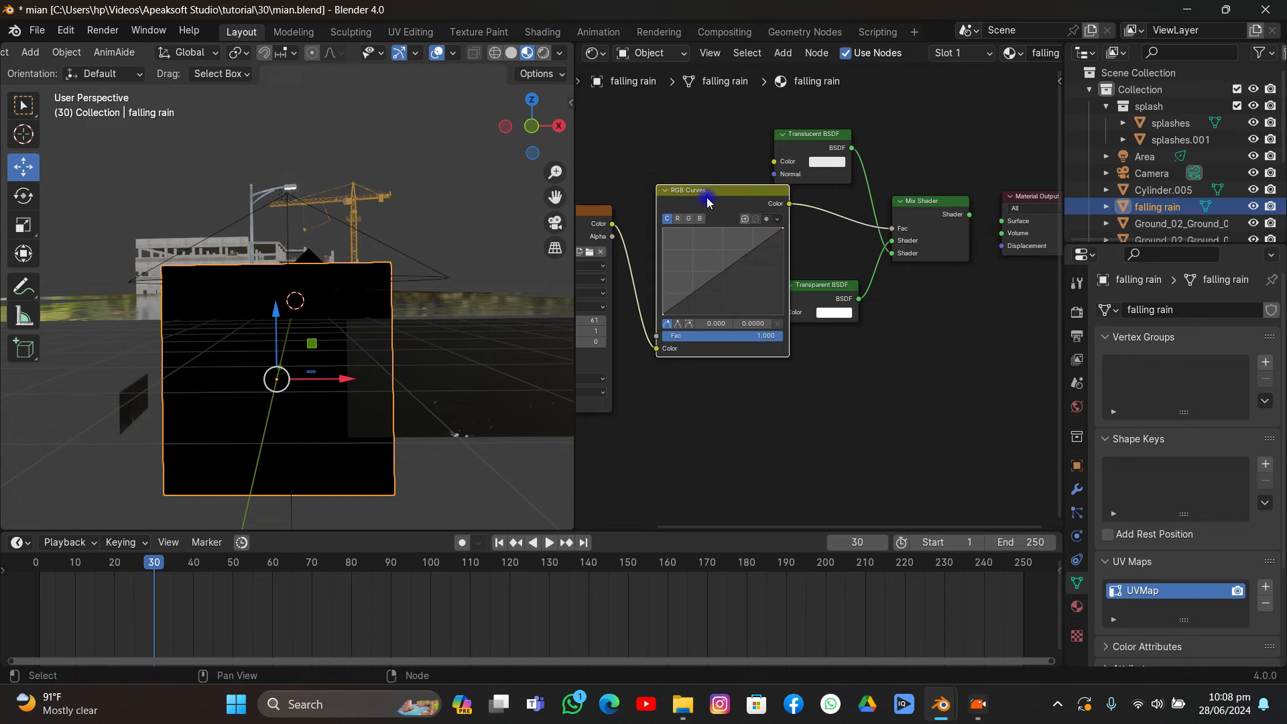
click(704, 201)
- Switch the render engine to Eevee and turn off Show Backface in the falling rain material's settings
click(1077, 607)
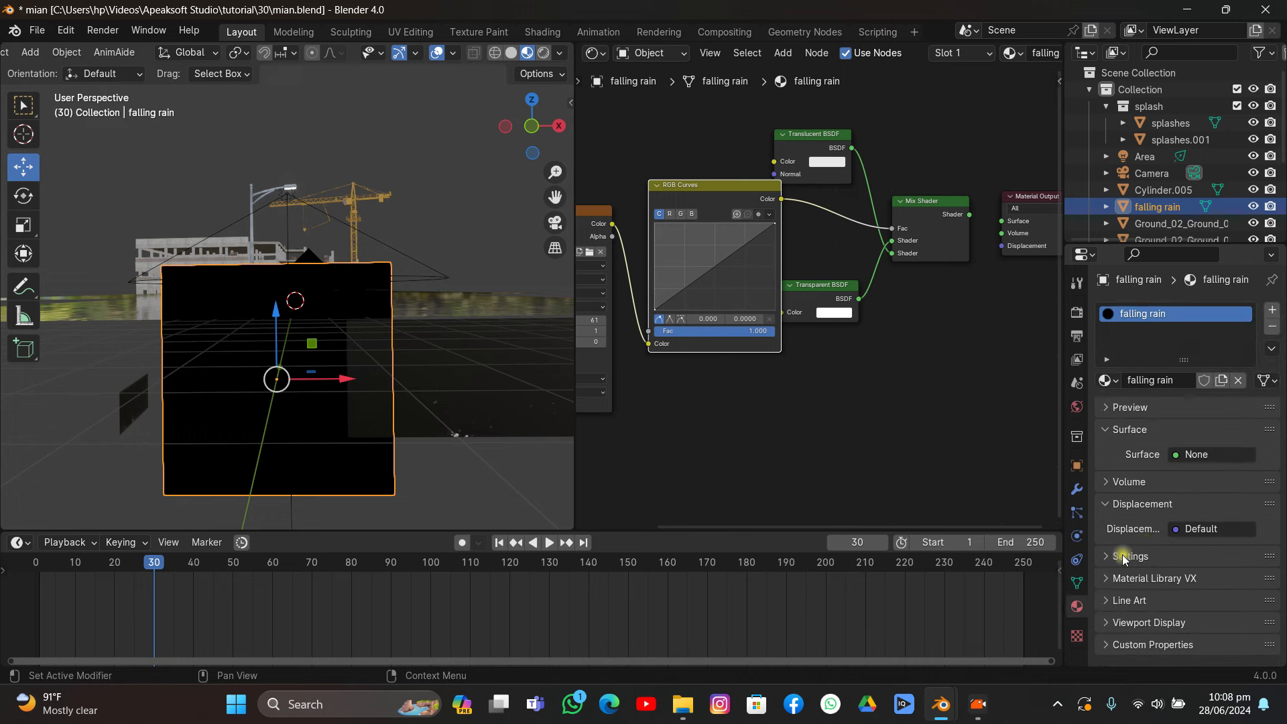
click(1077, 312)
click(1199, 320)
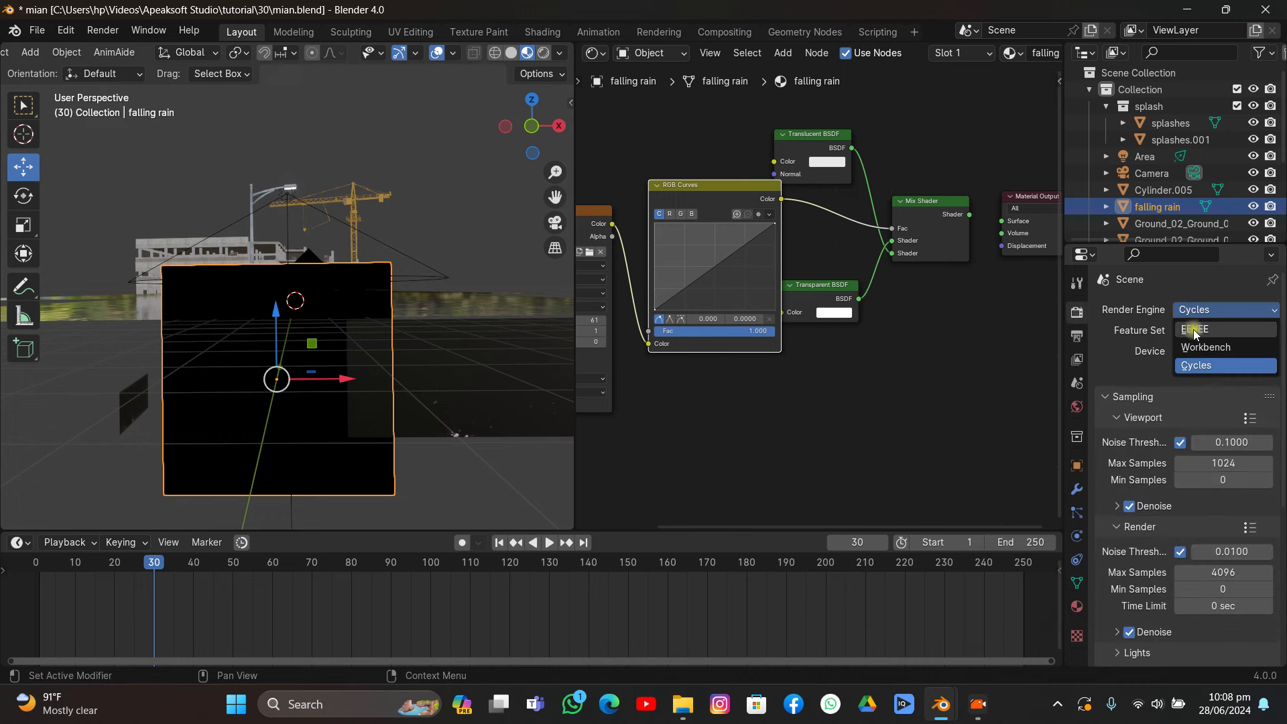
click(1200, 341)
click(1078, 607)
scroll(1160, 570, down, 5)
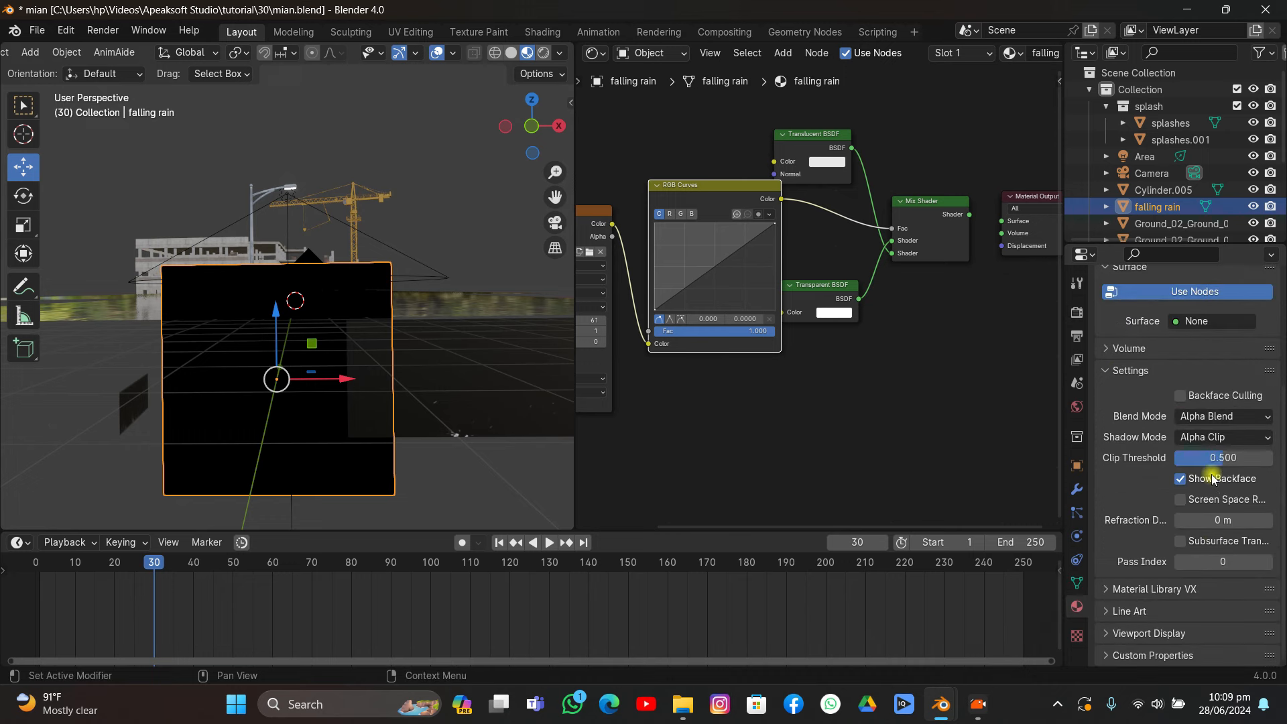
click(1194, 478)
- Try frame 59 with the Mix Shader inputs swapped, Translucent BSDF in the first and Transparent BSDF in the second
drag(165, 560, 269, 578)
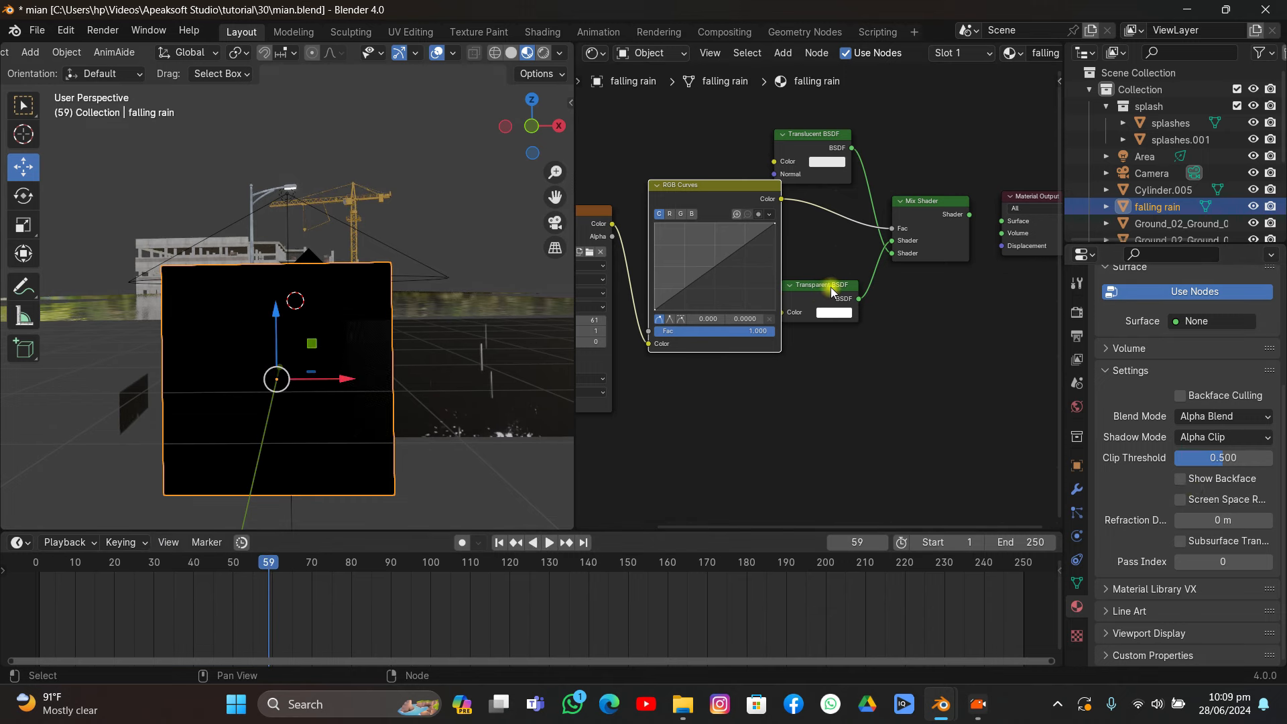
scroll(771, 299, up, 2)
drag(903, 277, 901, 280)
drag(866, 175, 905, 267)
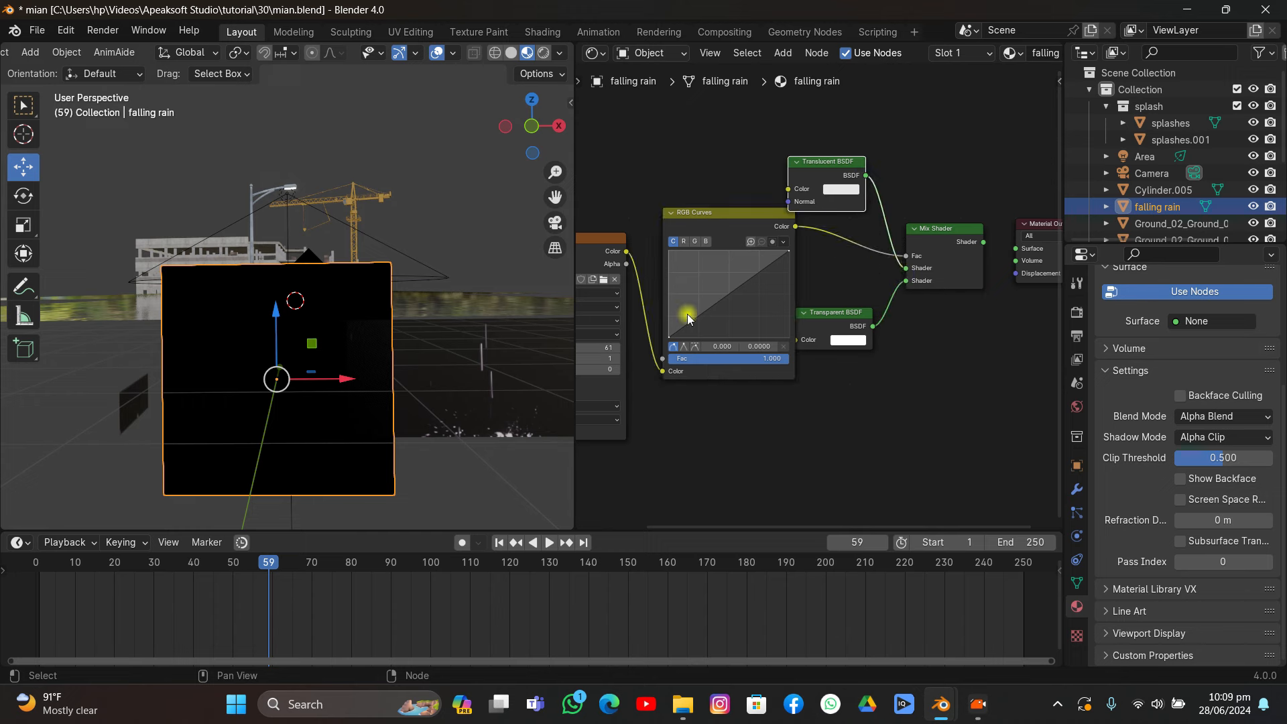
- Raise the RGB curve with a point at 0.163, 0.5450, and make the rain movie Cyclic, checking playback from frame 1
drag(697, 318, 688, 290)
drag(252, 559, 94, 562)
middle_drag(578, 367, 675, 324)
click(620, 336)
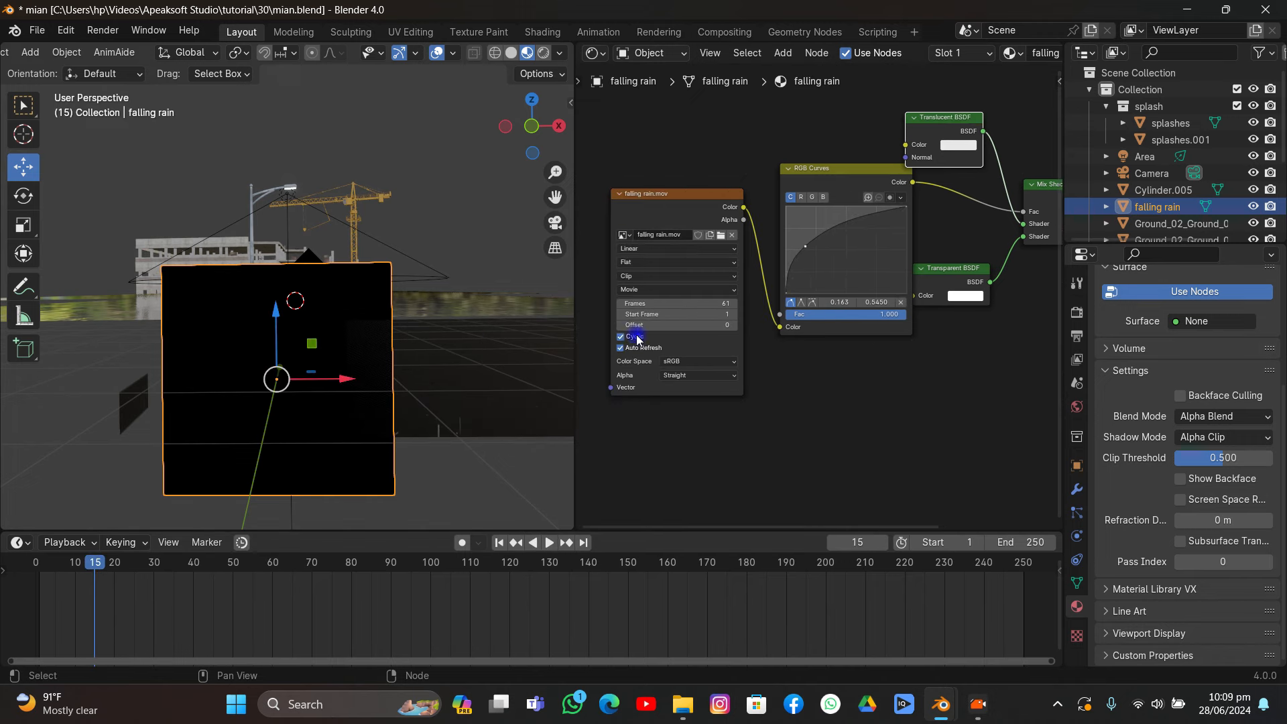
click(499, 543)
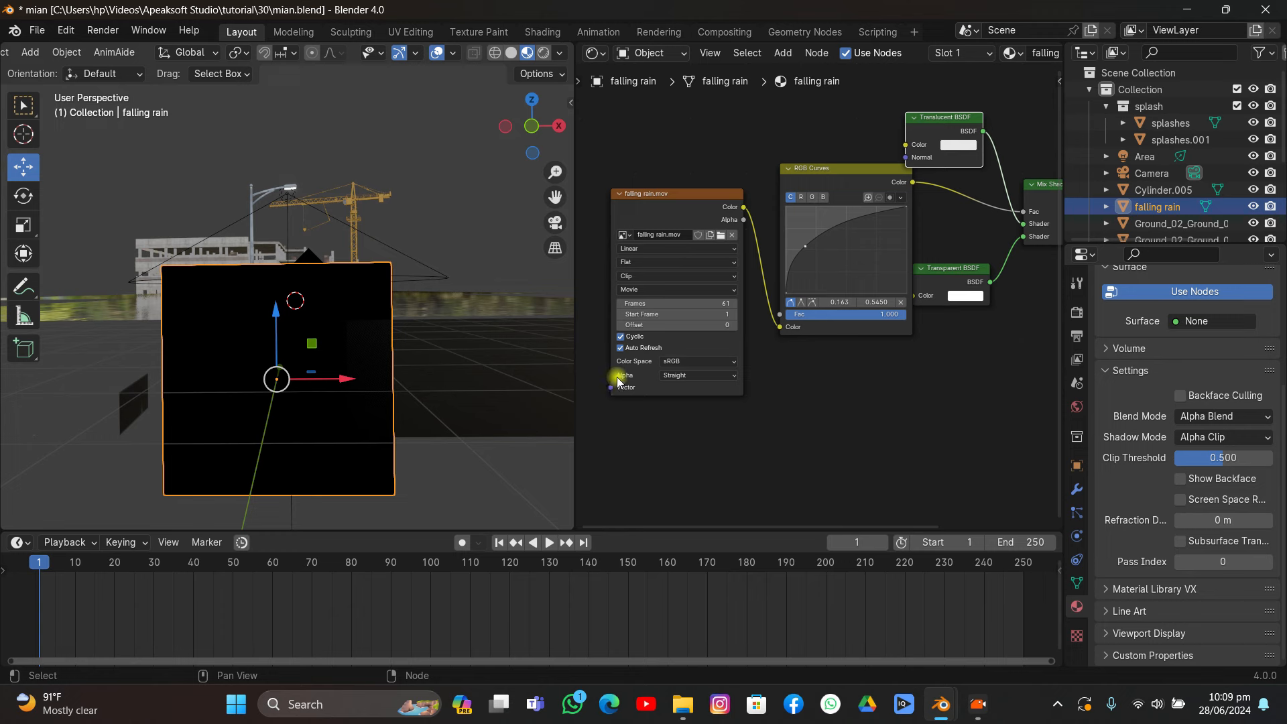
key(space)
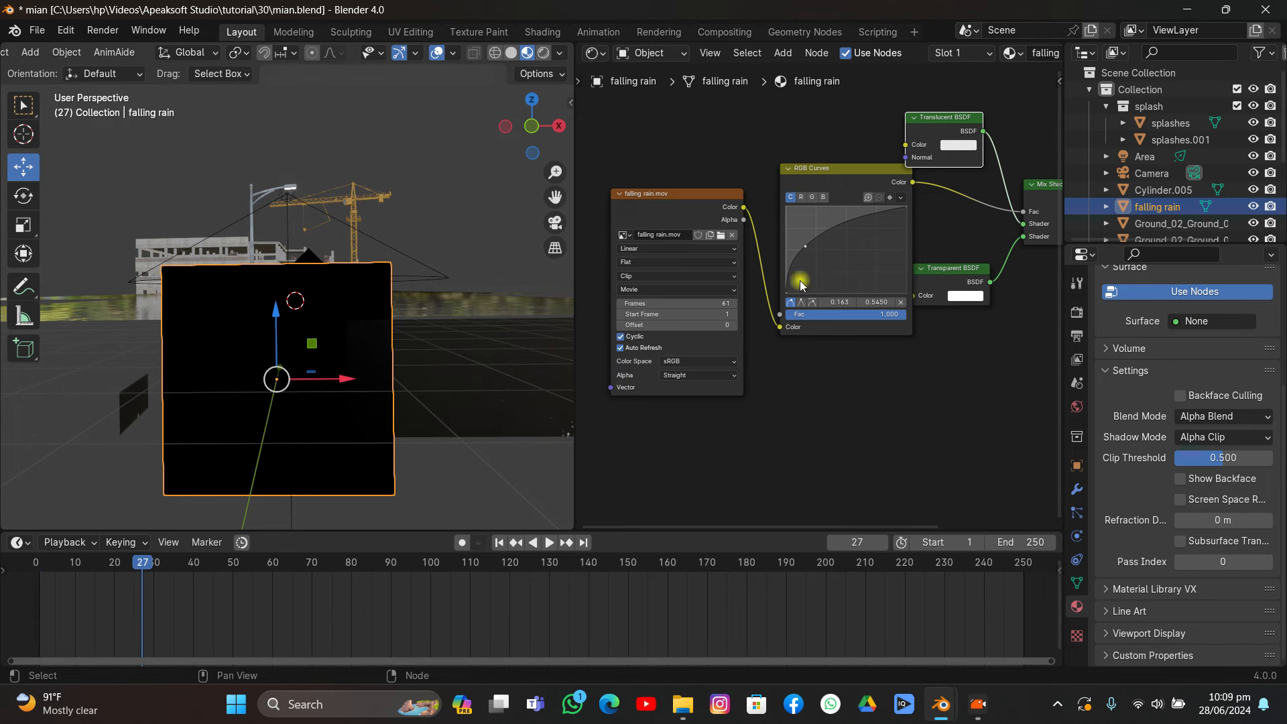
- Reconnect the Mix Shader so the Transparent BSDF feeds its first shader input and the Translucent BSDF its second
middle_drag(835, 260, 753, 300)
drag(835, 182, 819, 139)
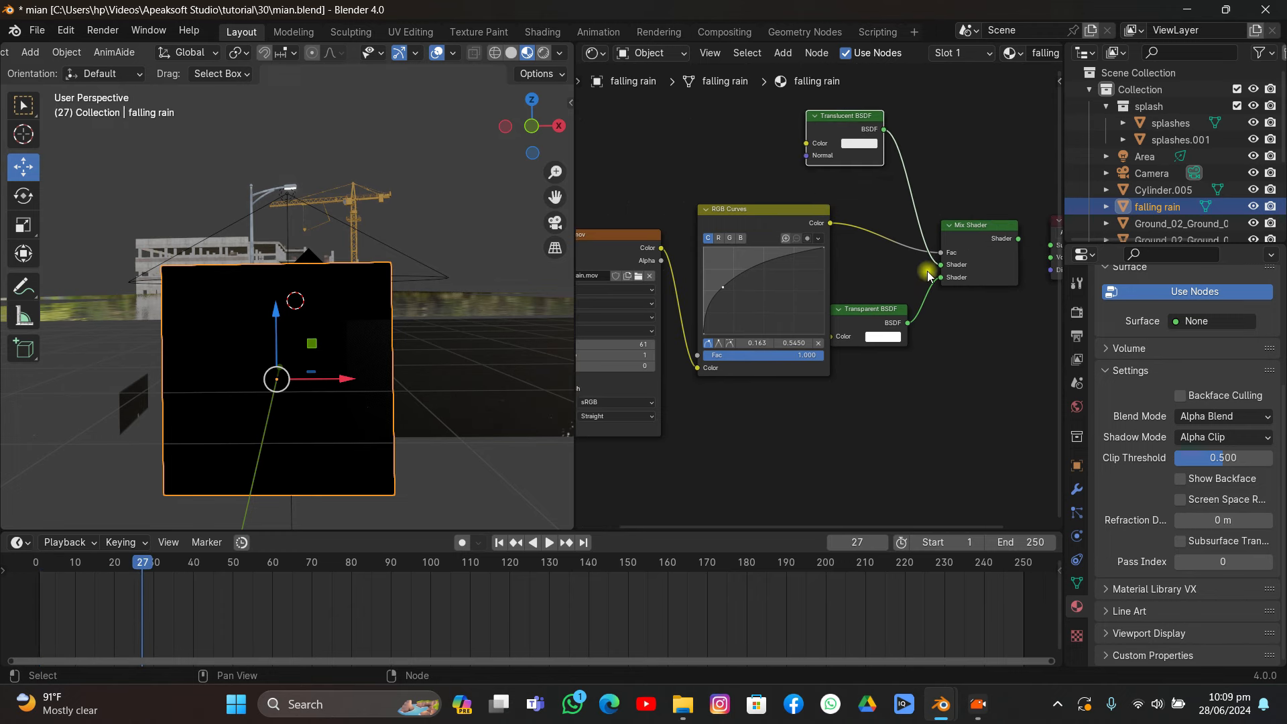
drag(939, 269, 940, 277)
drag(908, 324, 940, 266)
drag(1011, 238, 1005, 249)
middle_drag(1006, 264, 902, 298)
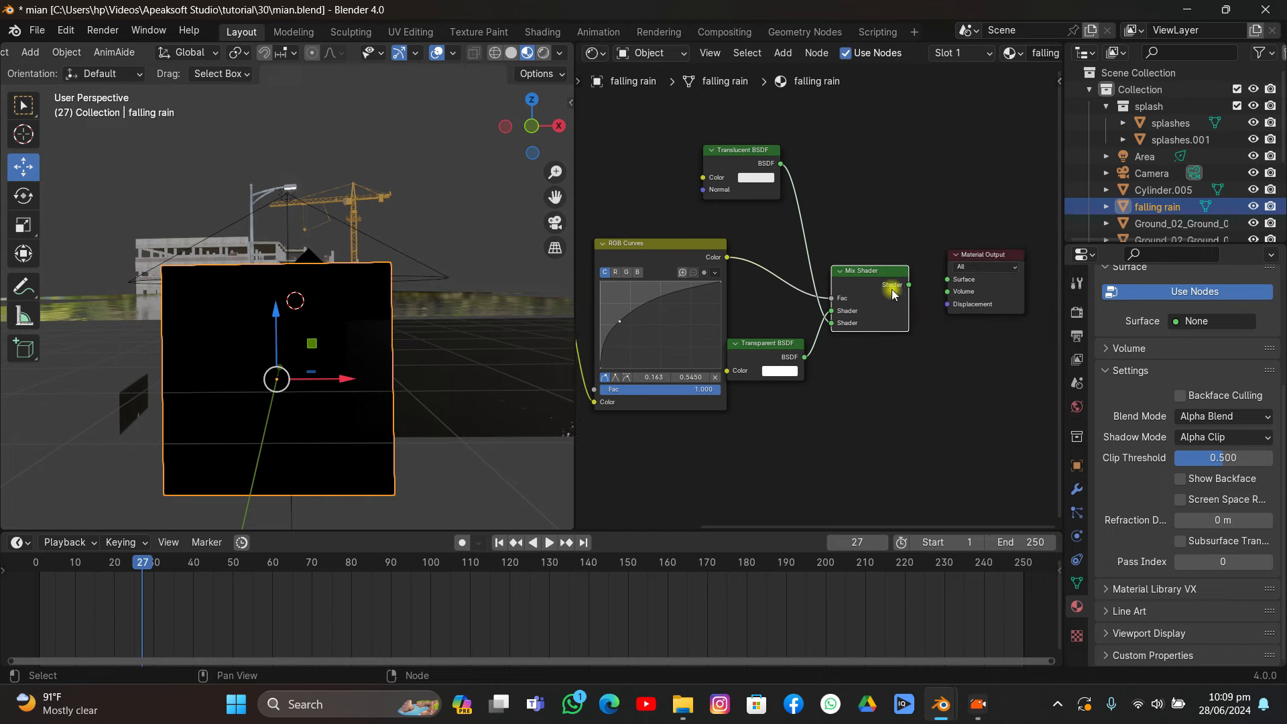
- Connect the falling rain Mix Shader to the Material Output's Surface and preview the rain at frame 32
drag(909, 285, 948, 279)
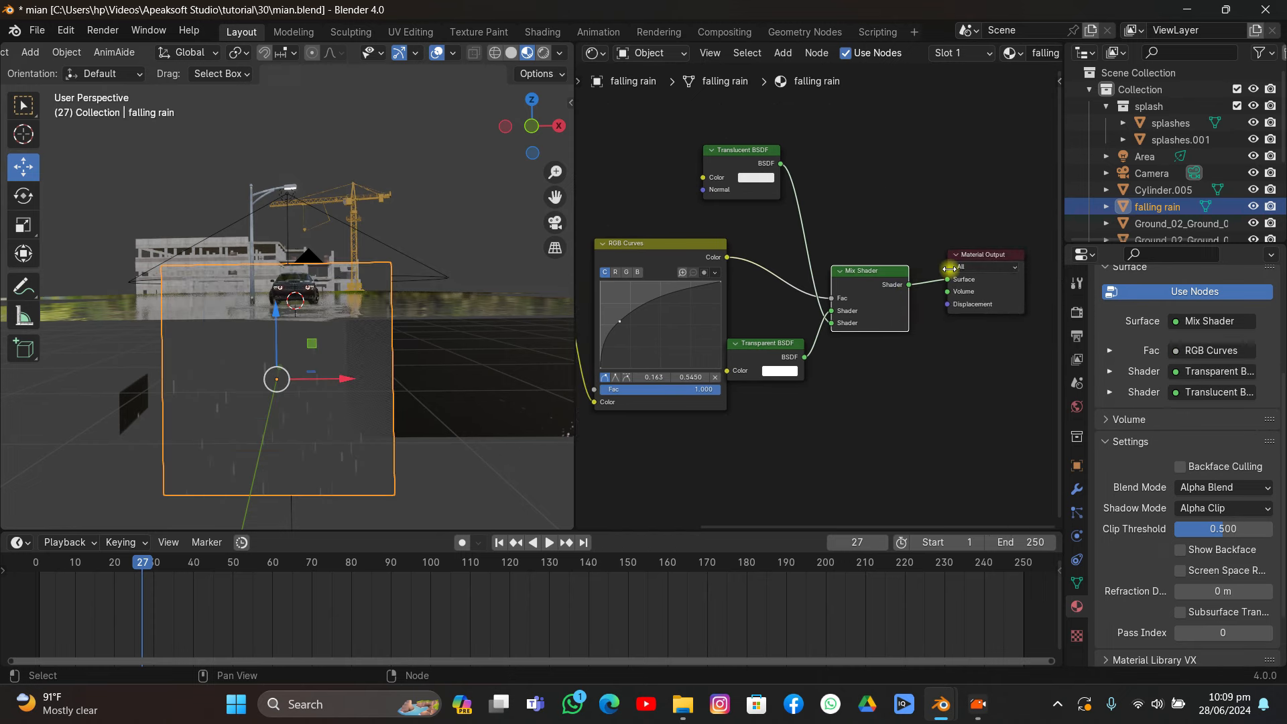
middle_drag(424, 256, 433, 255)
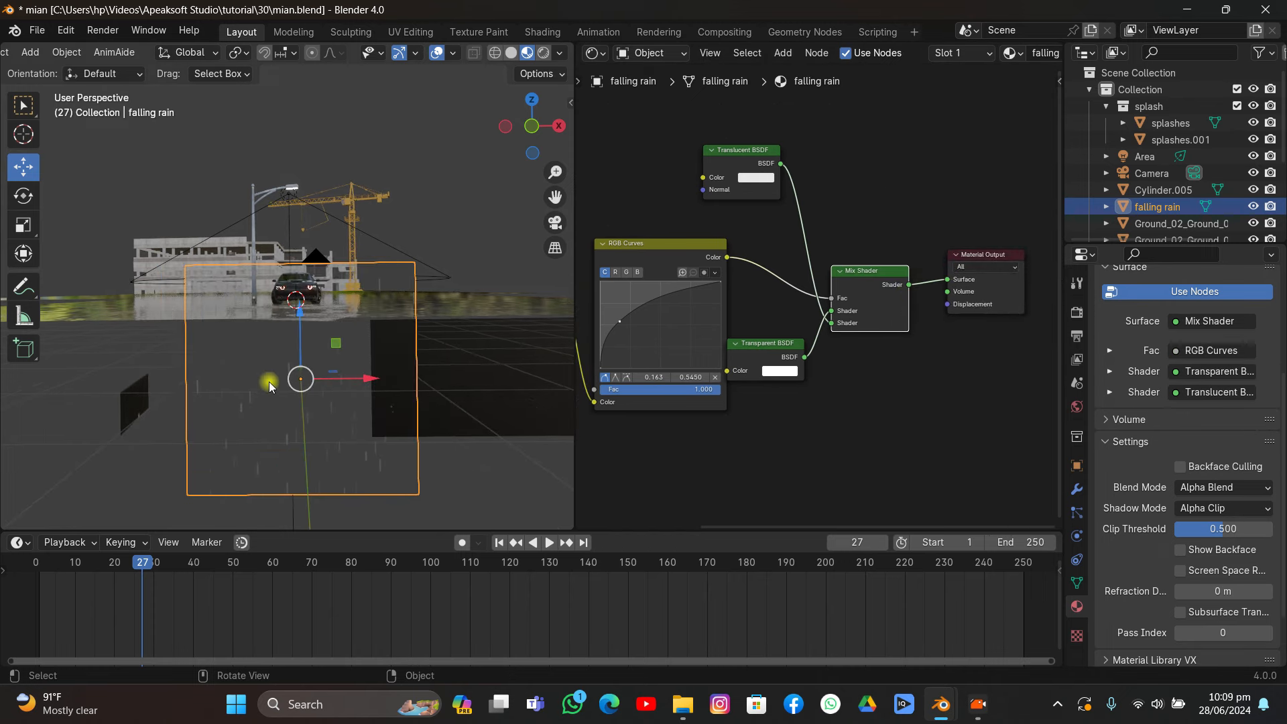
middle_drag(706, 270, 791, 215)
drag(141, 563, 139, 563)
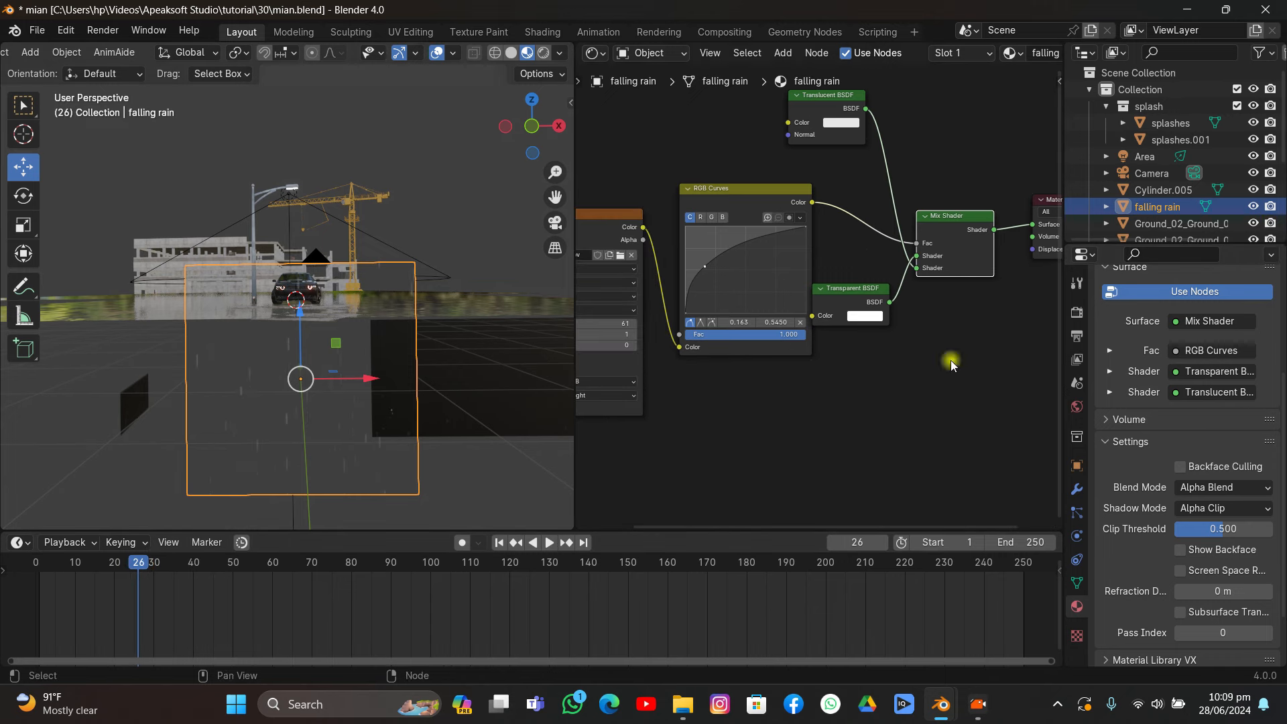
click(1087, 313)
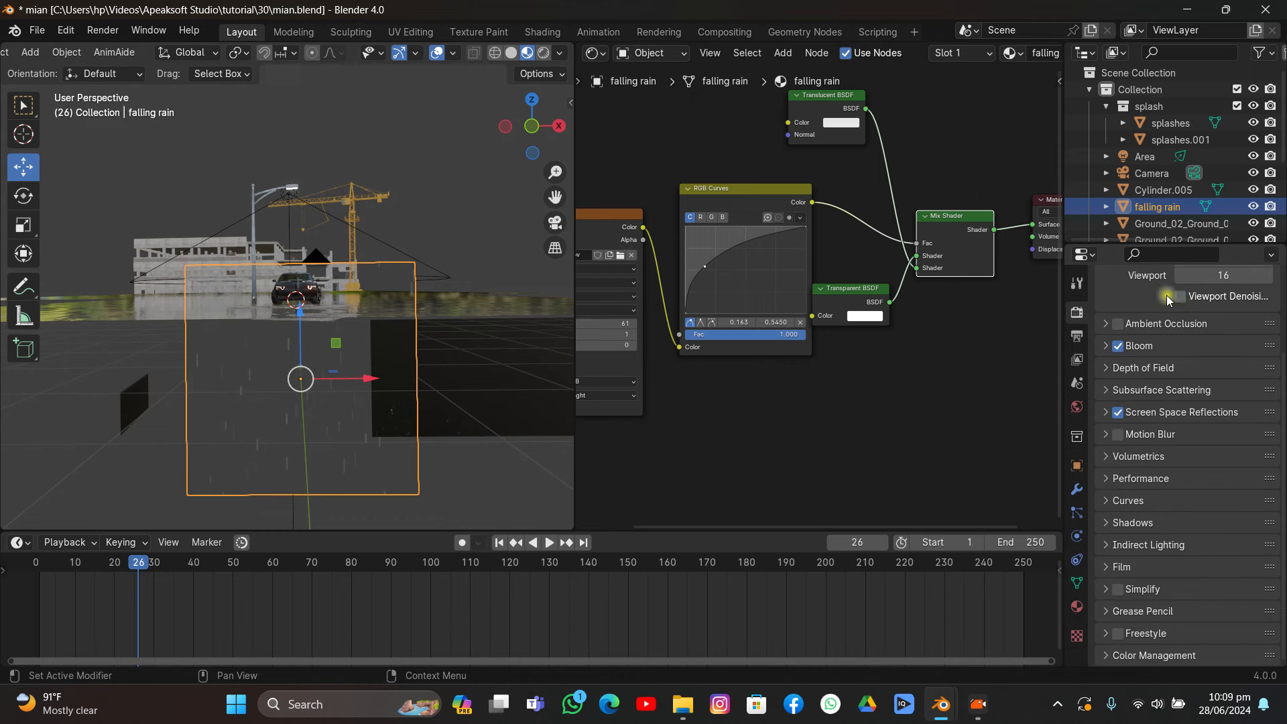
mouse_move(142, 564)
mouse_down()
mouse_move(273, 563)
mouse_move(121, 563)
mouse_move(162, 563)
mouse_up()
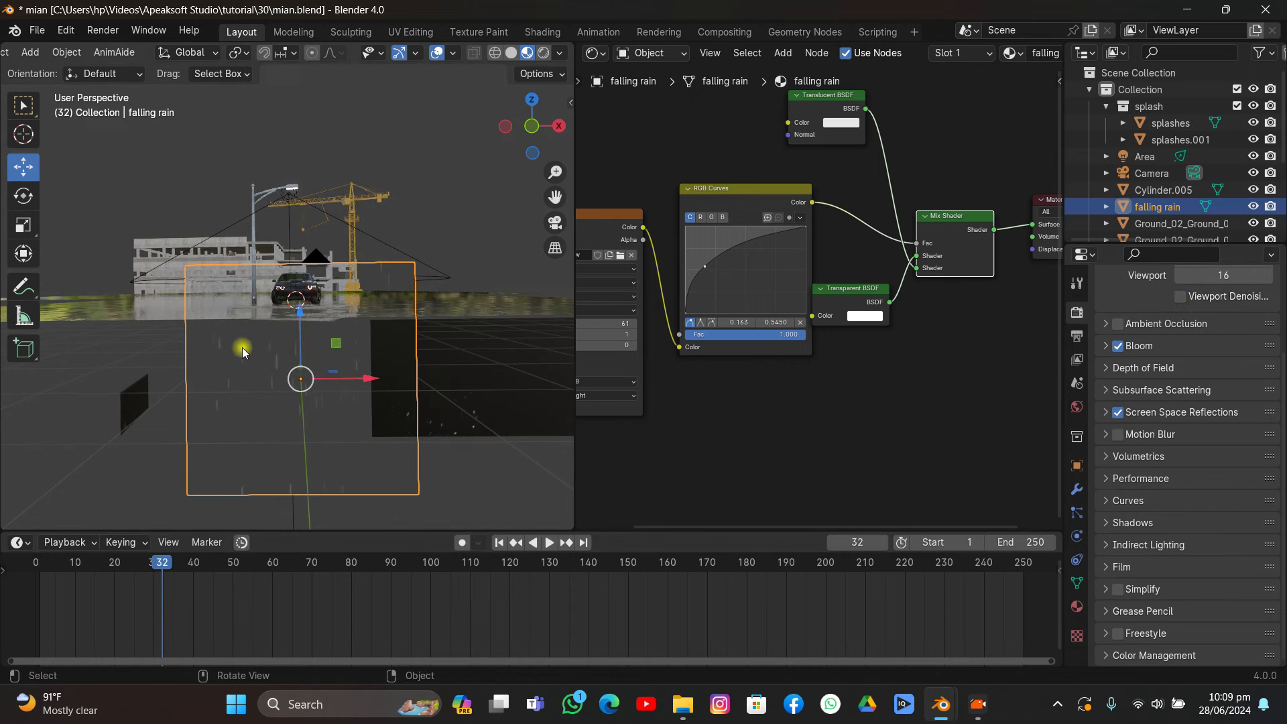
- In the splashes.002 material, move the movie texture node clear of the Principled BSDF and delete the Principled BSDF
click(453, 387)
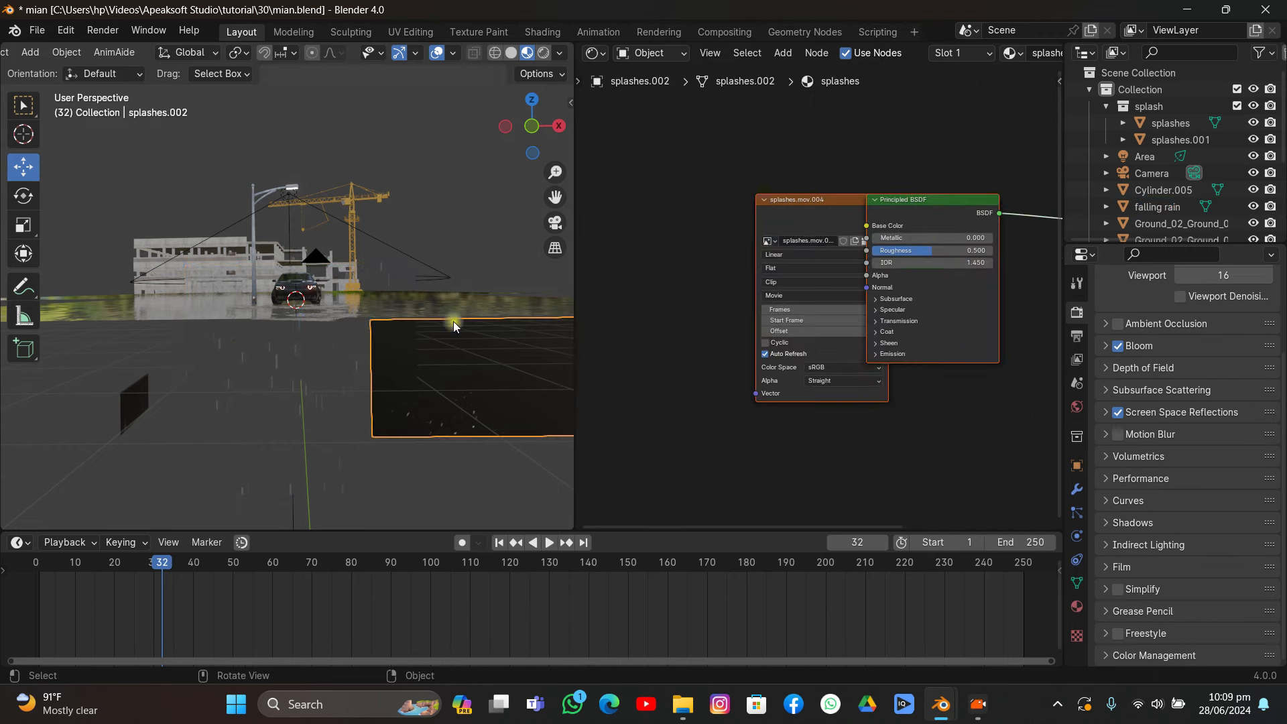
drag(794, 227, 679, 240)
click(880, 206)
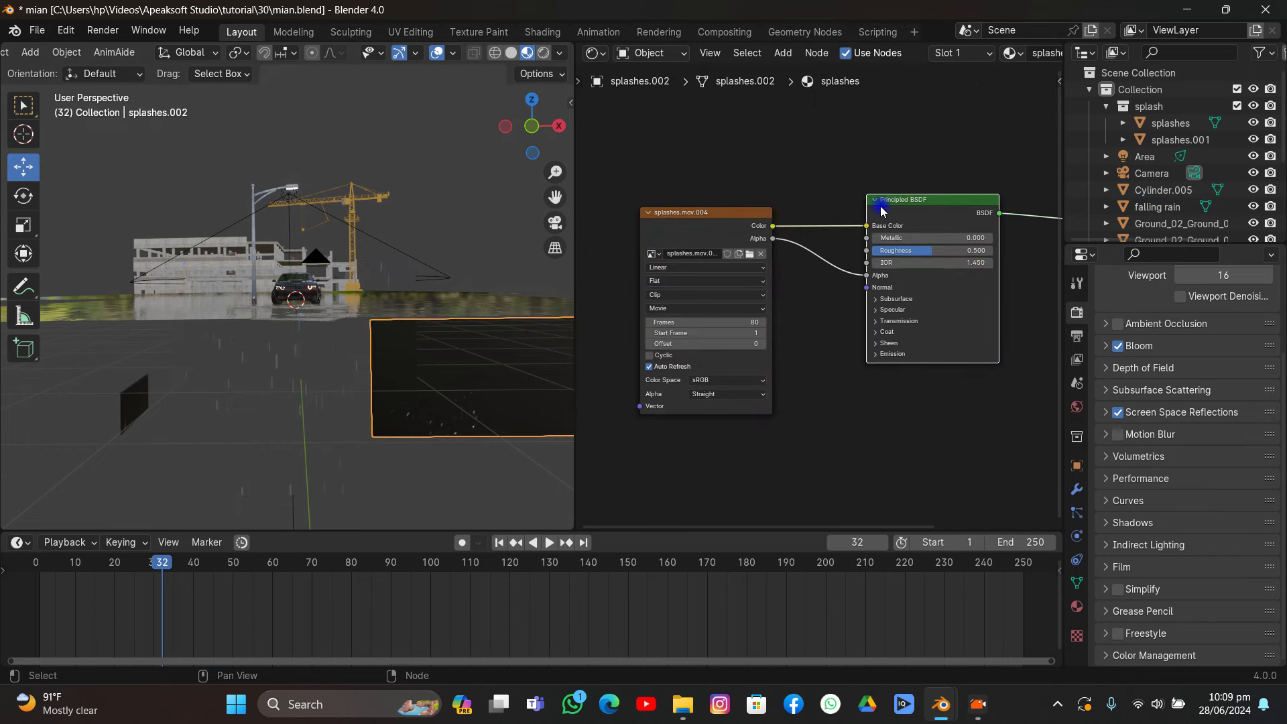
key(x)
- Add a Translucent BSDF above and a Transparent BSDF below in the splashes material's node tree
key(shift+a)
text(tr)
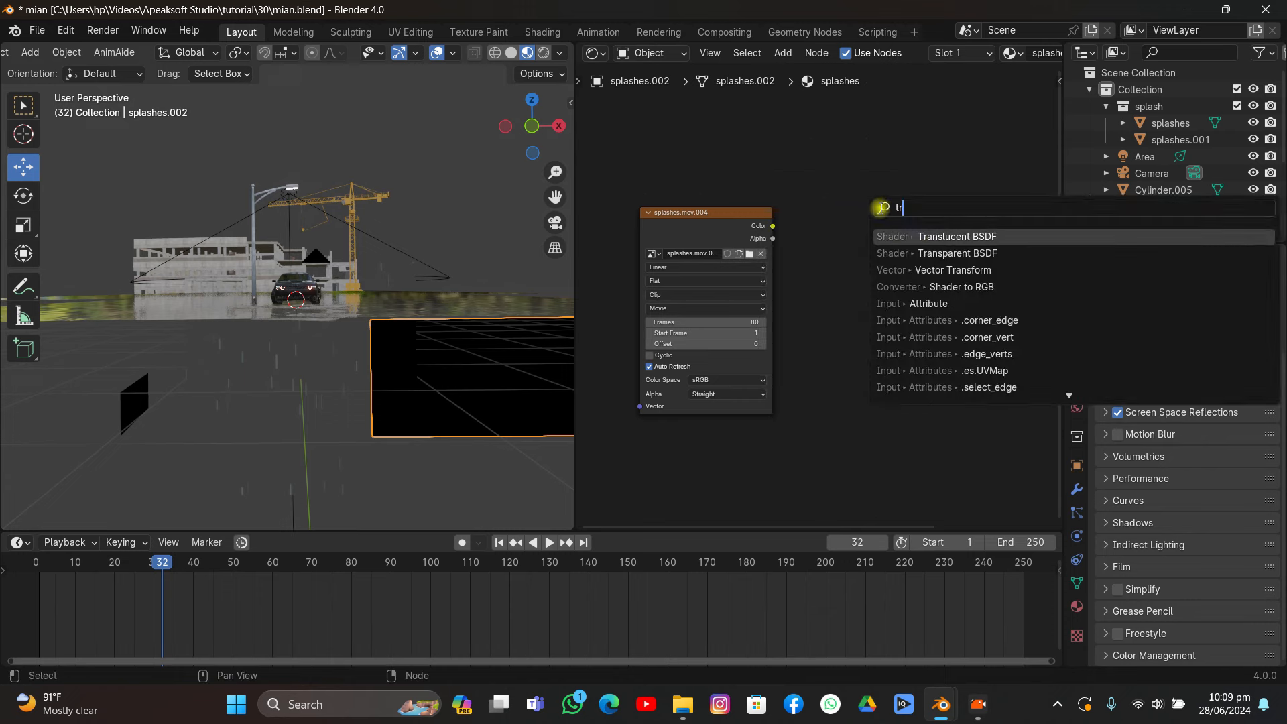
key(Return)
click(895, 155)
key(shift+a)
text(tr)
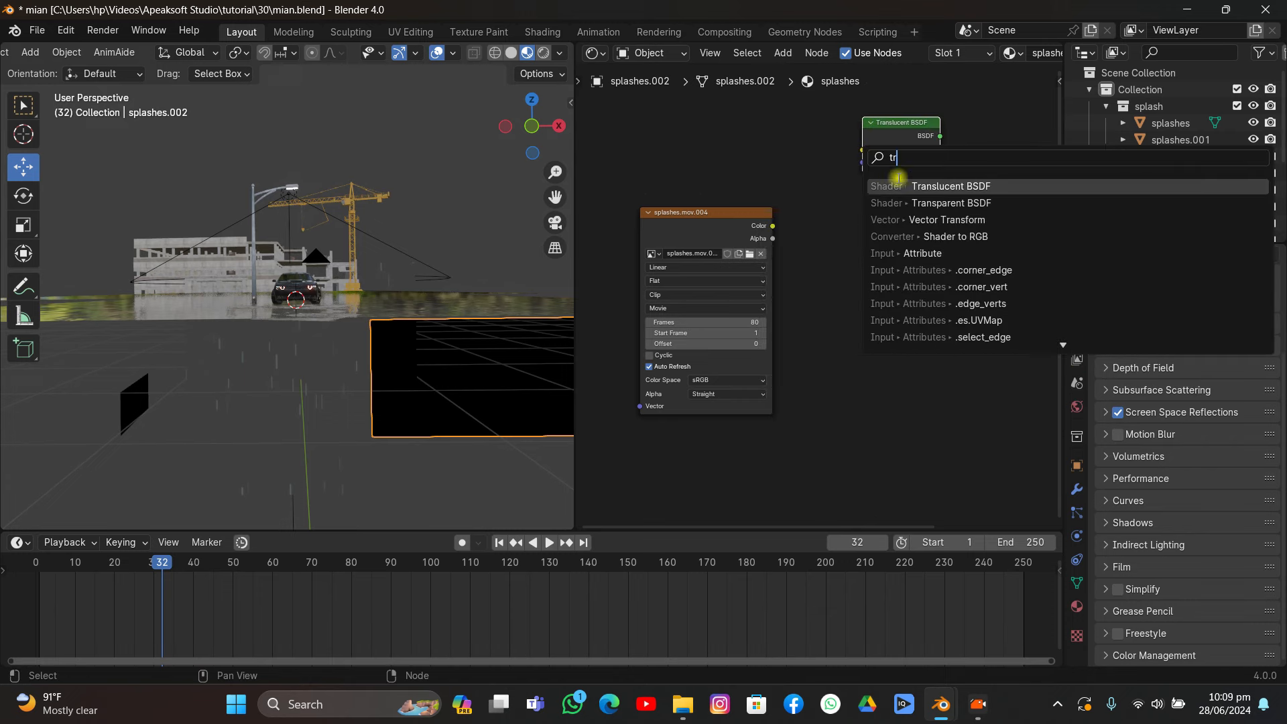
click(903, 197)
click(865, 375)
- Add a Mix Shader node to the splashes material, placed between the two BSDF nodes and the Material Output
key(shift+a)
text(mi)
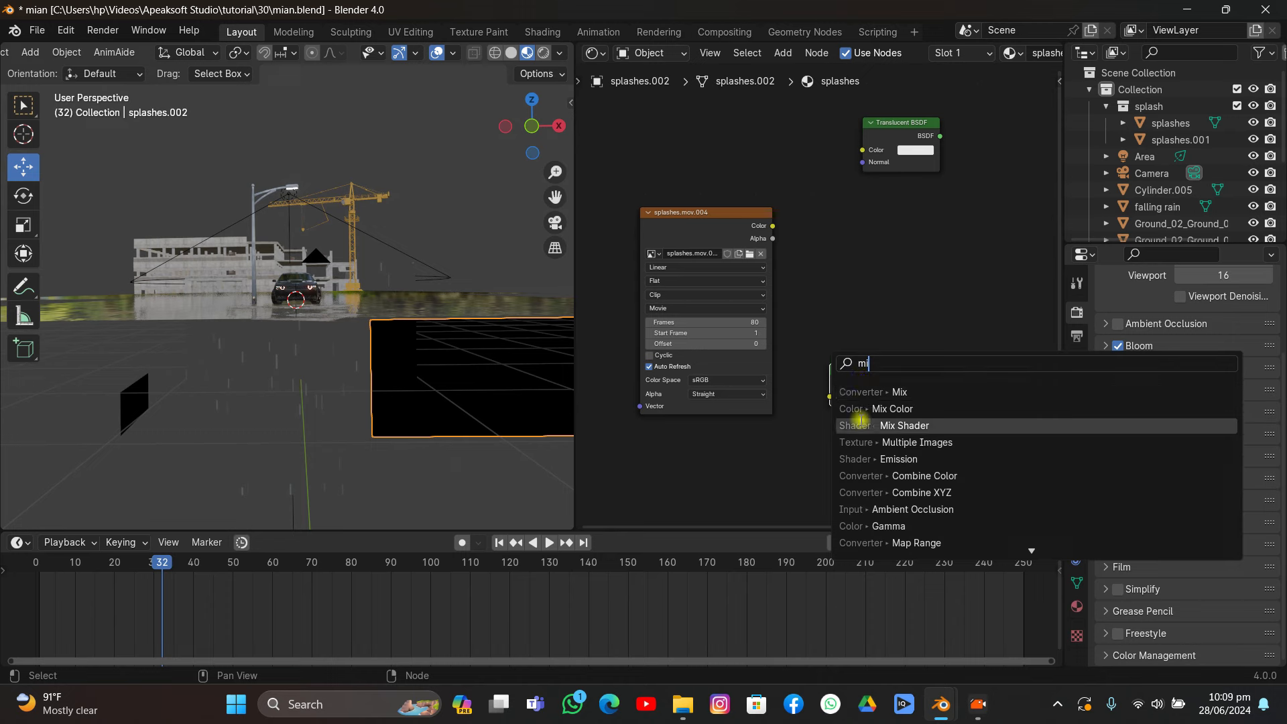
click(904, 425)
click(949, 195)
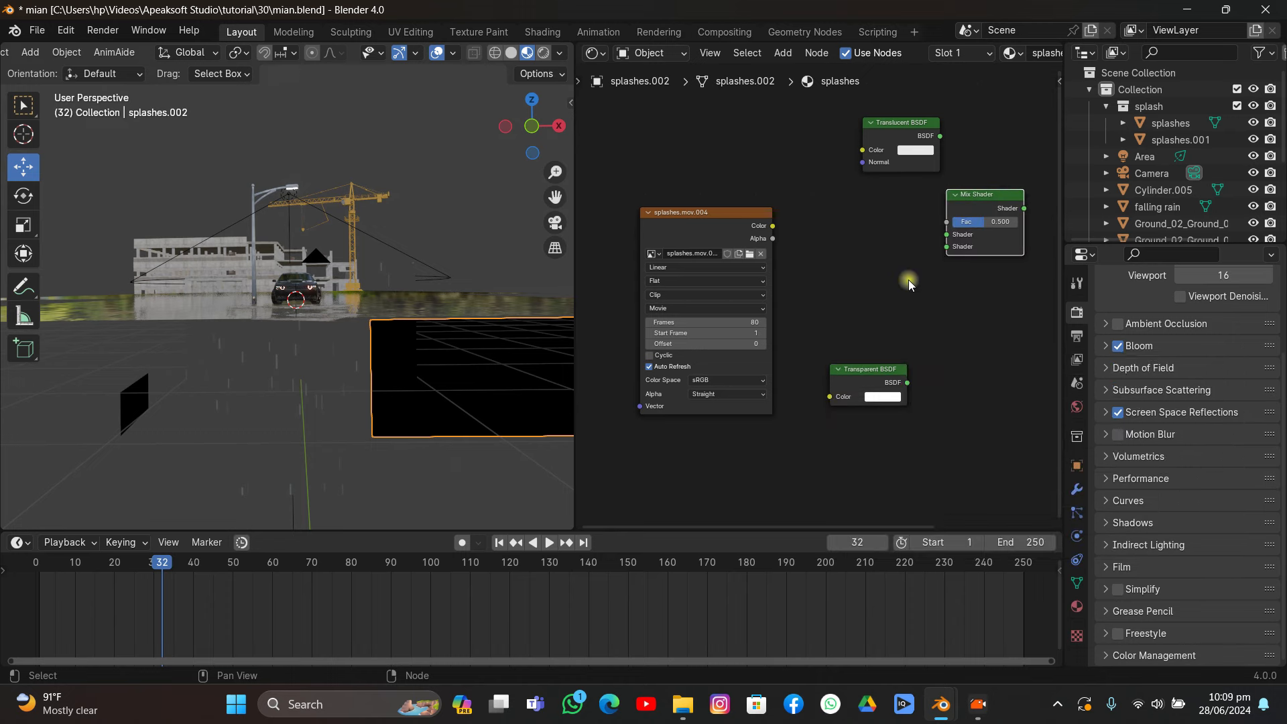
- Connect the Transparent BSDF to the Mix Shader's first shader input and the Translucent BSDF to its second
drag(927, 137, 946, 235)
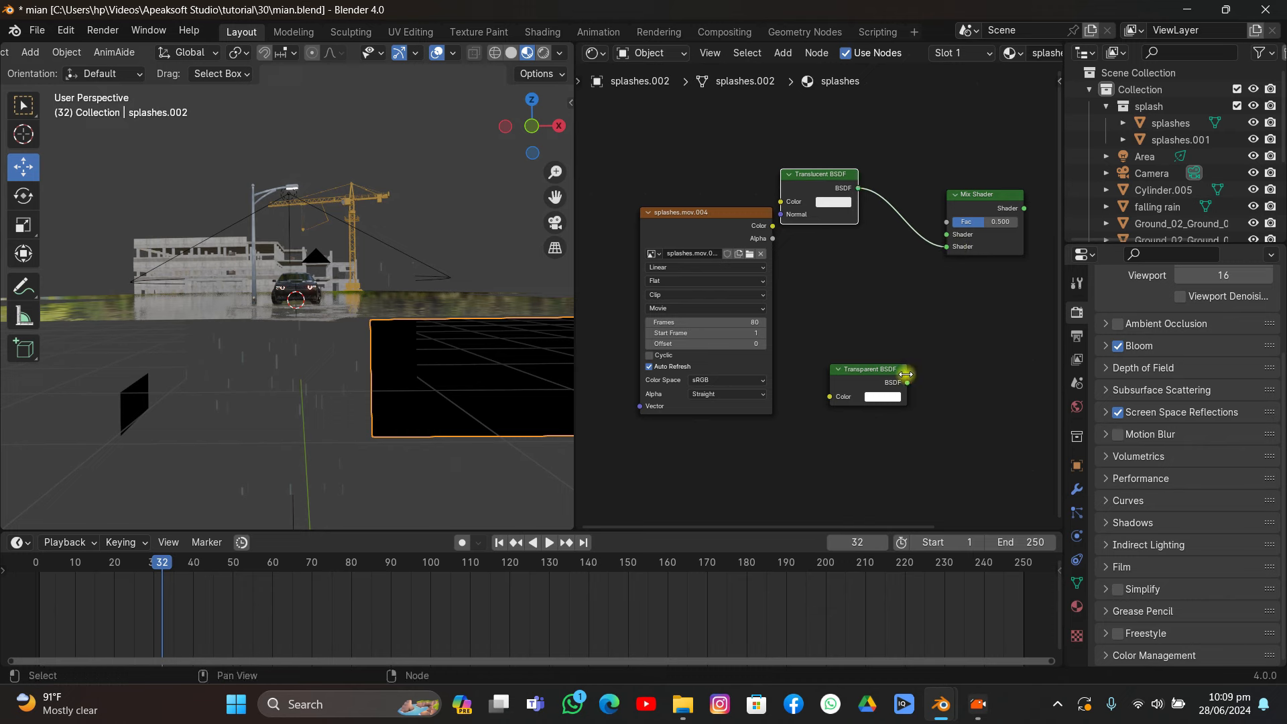
drag(907, 383, 945, 235)
drag(798, 174, 793, 136)
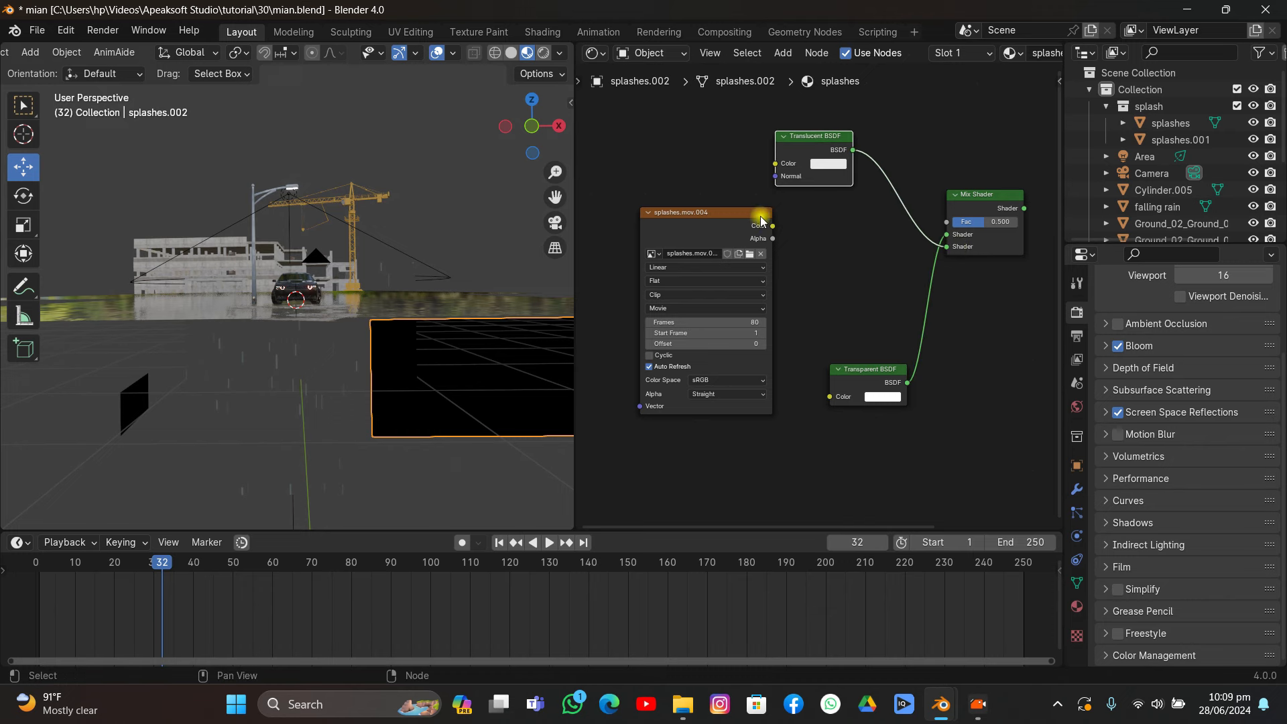
- Connect the splashes movie's Color to the Mix Shader's Fac, and the Mix Shader to the Material Output's Surface
drag(773, 226, 947, 229)
middle_drag(947, 229, 824, 253)
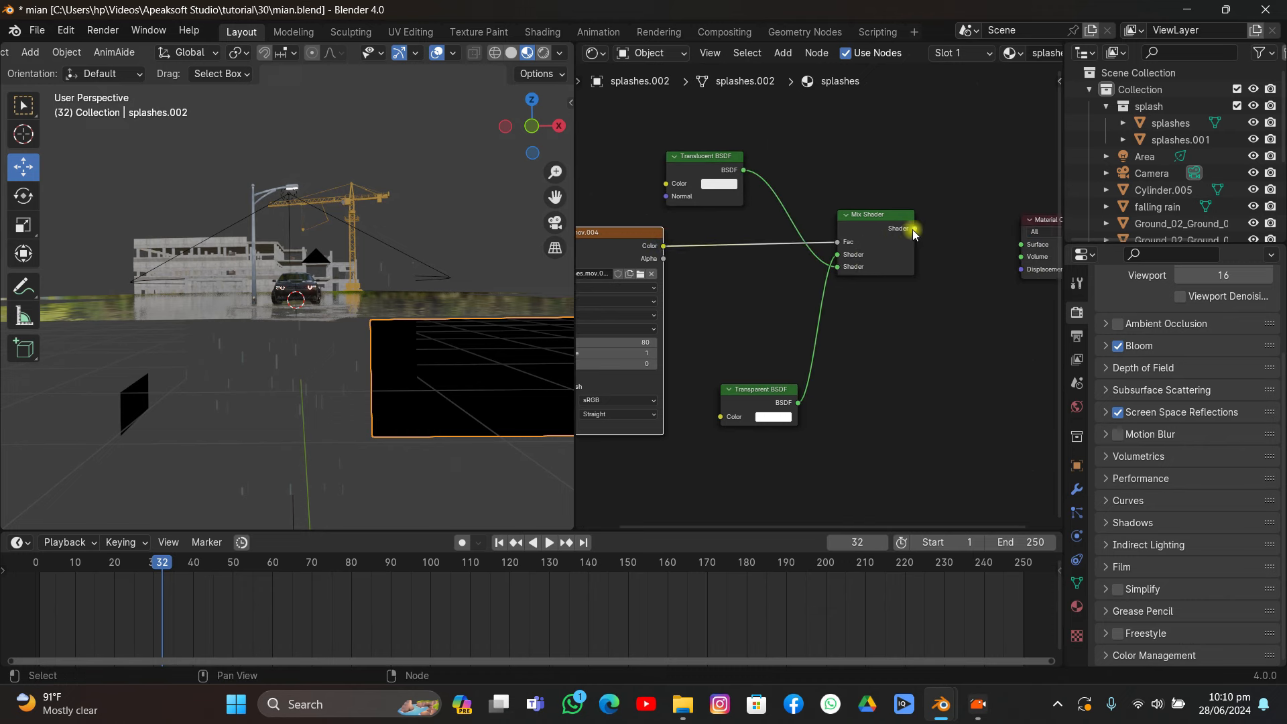
drag(914, 230, 984, 247)
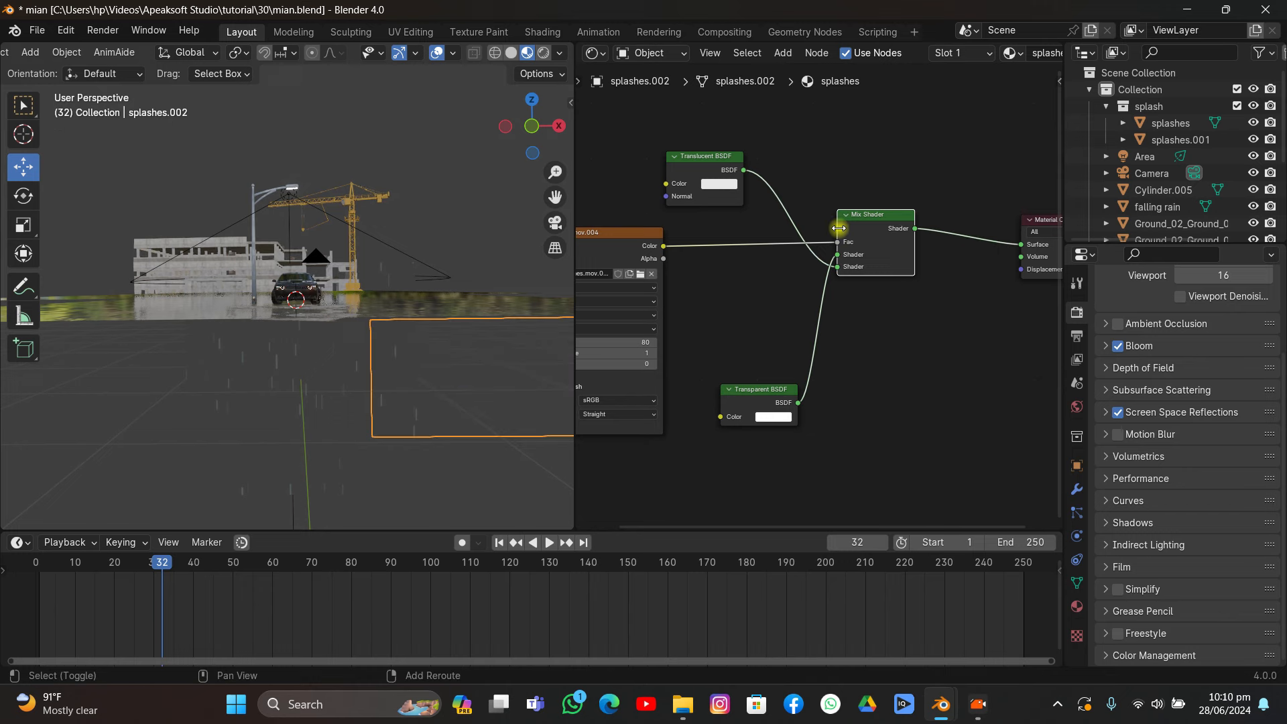
- Insert RGB Curves between the splashes movie and the Mix Shader's Fac, raise a point to 0.1309, 0.5850, and preview frame 34
key(shift+a)
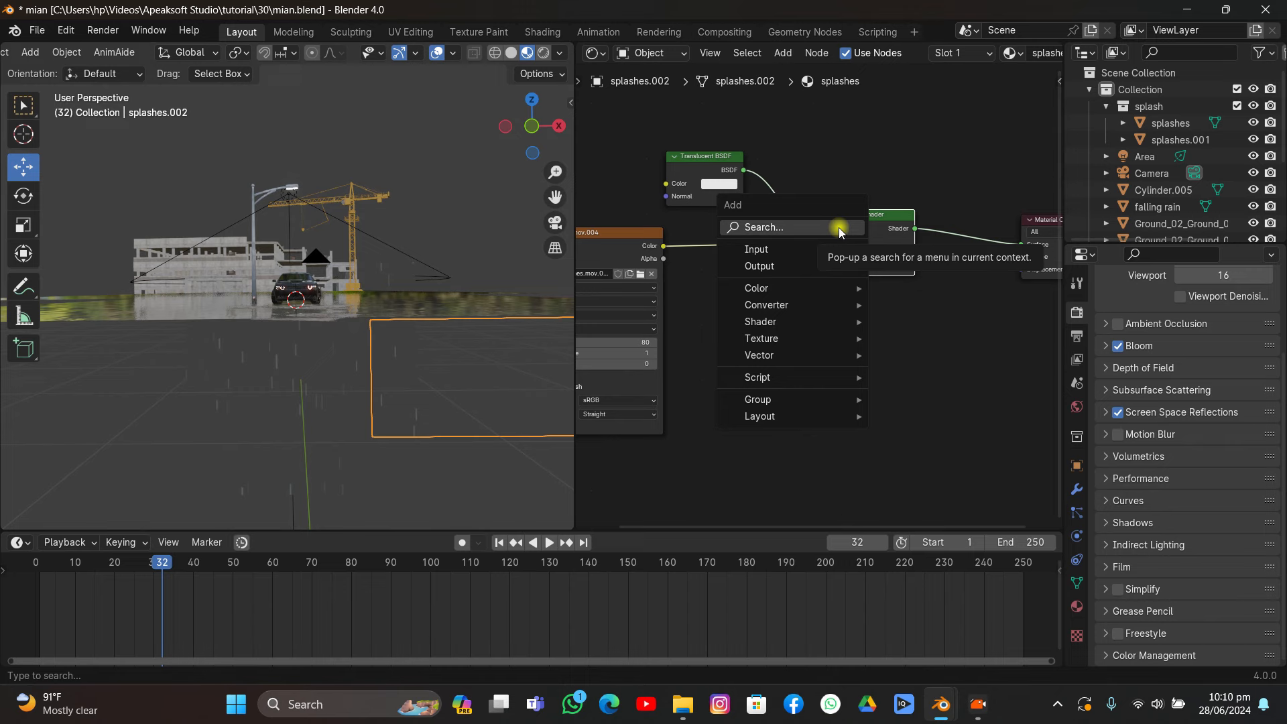
text(curve)
key(Return)
click(716, 255)
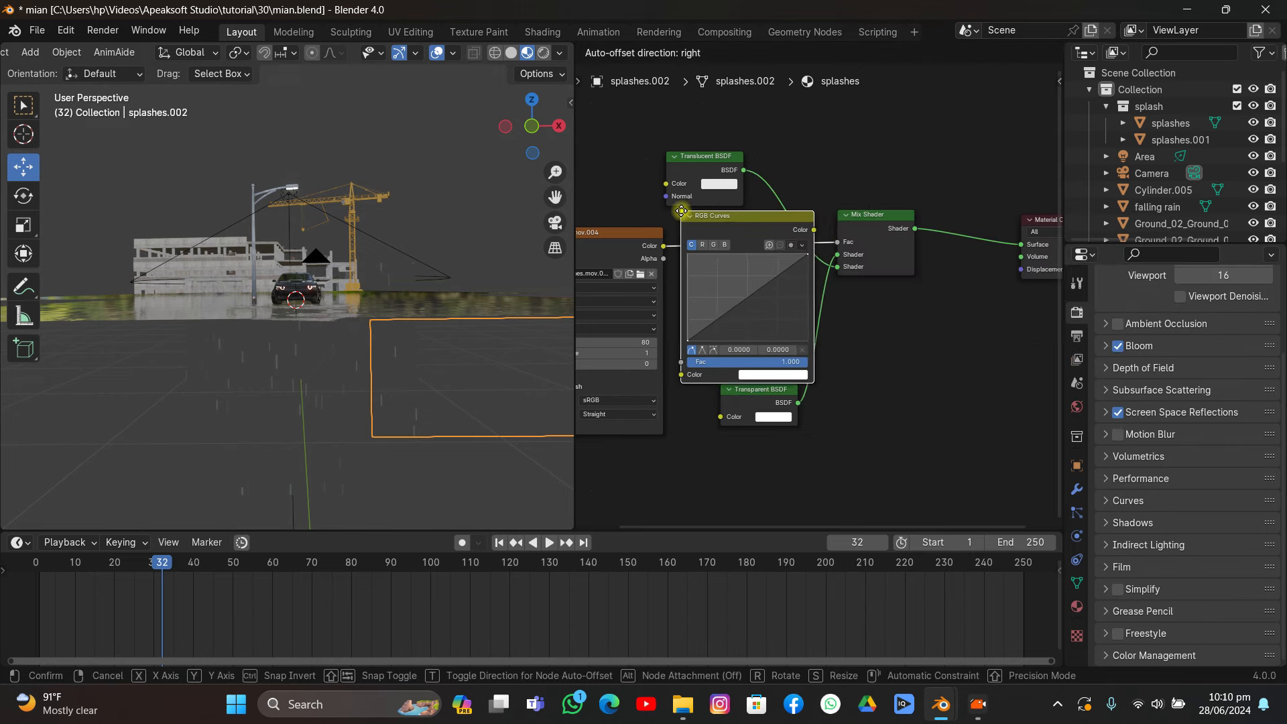
drag(740, 317, 732, 297)
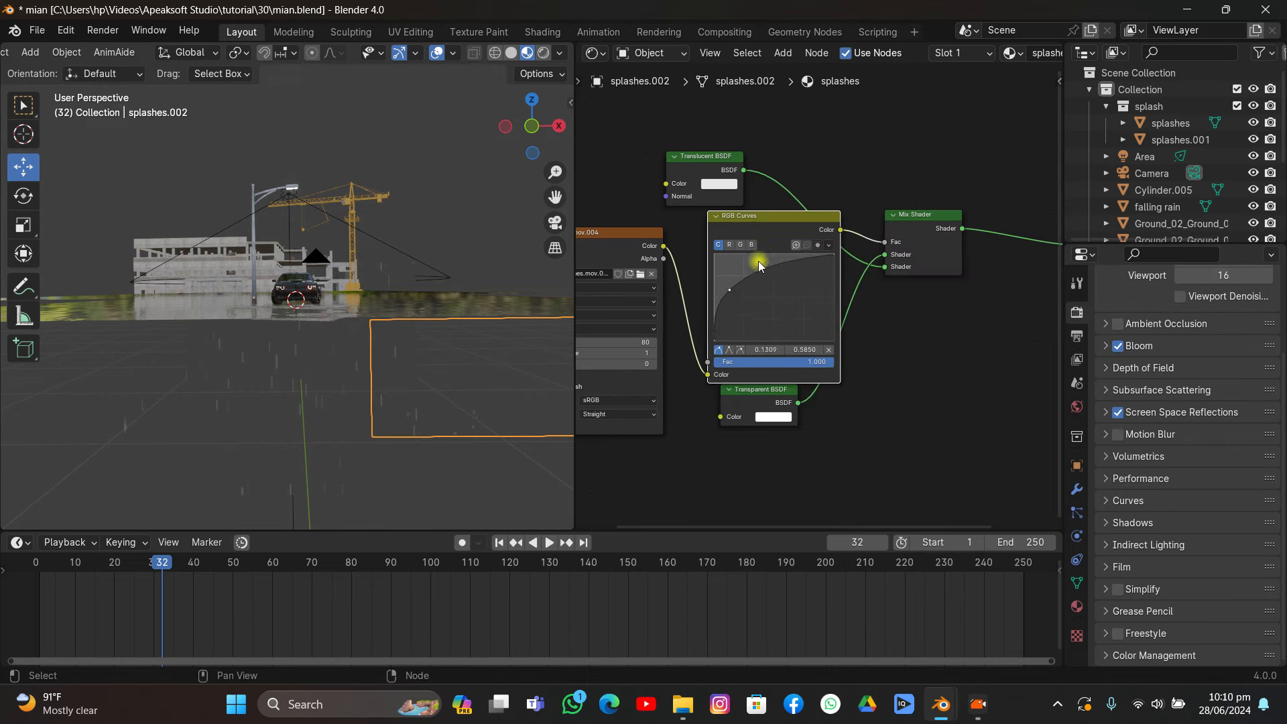
drag(778, 231, 748, 230)
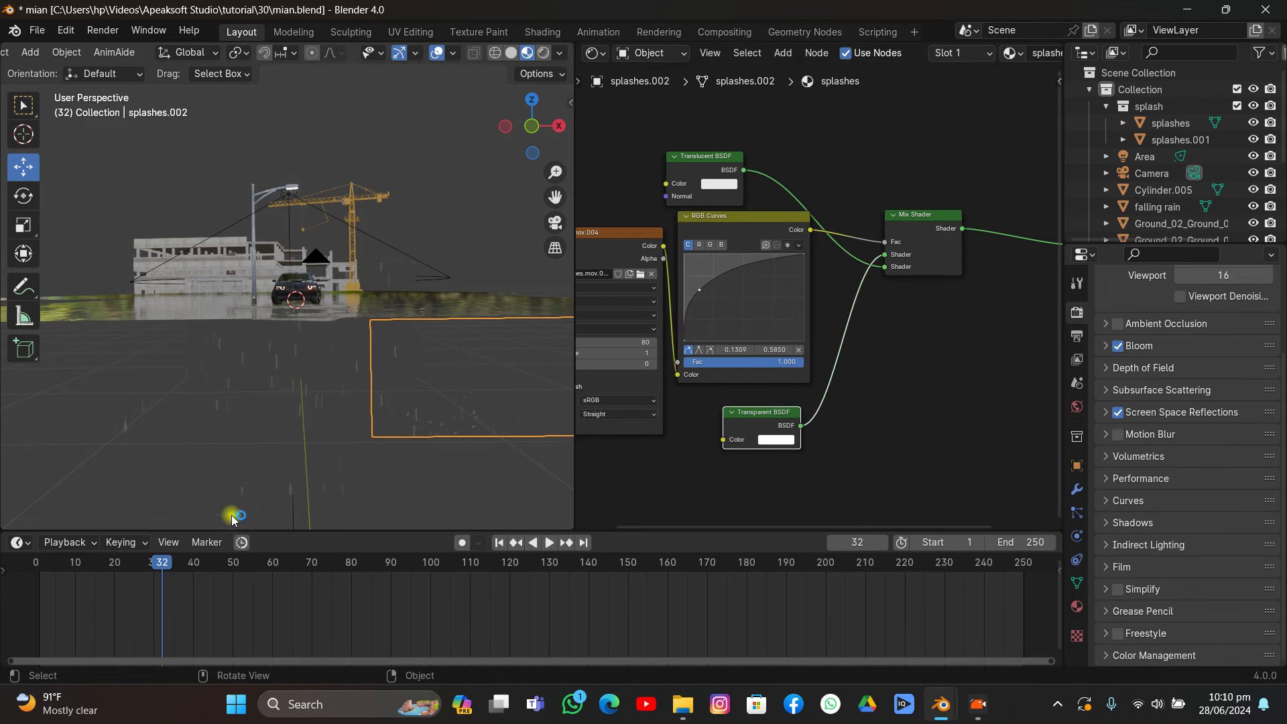
mouse_move(161, 565)
mouse_down()
mouse_move(148, 568)
mouse_move(171, 568)
mouse_up()
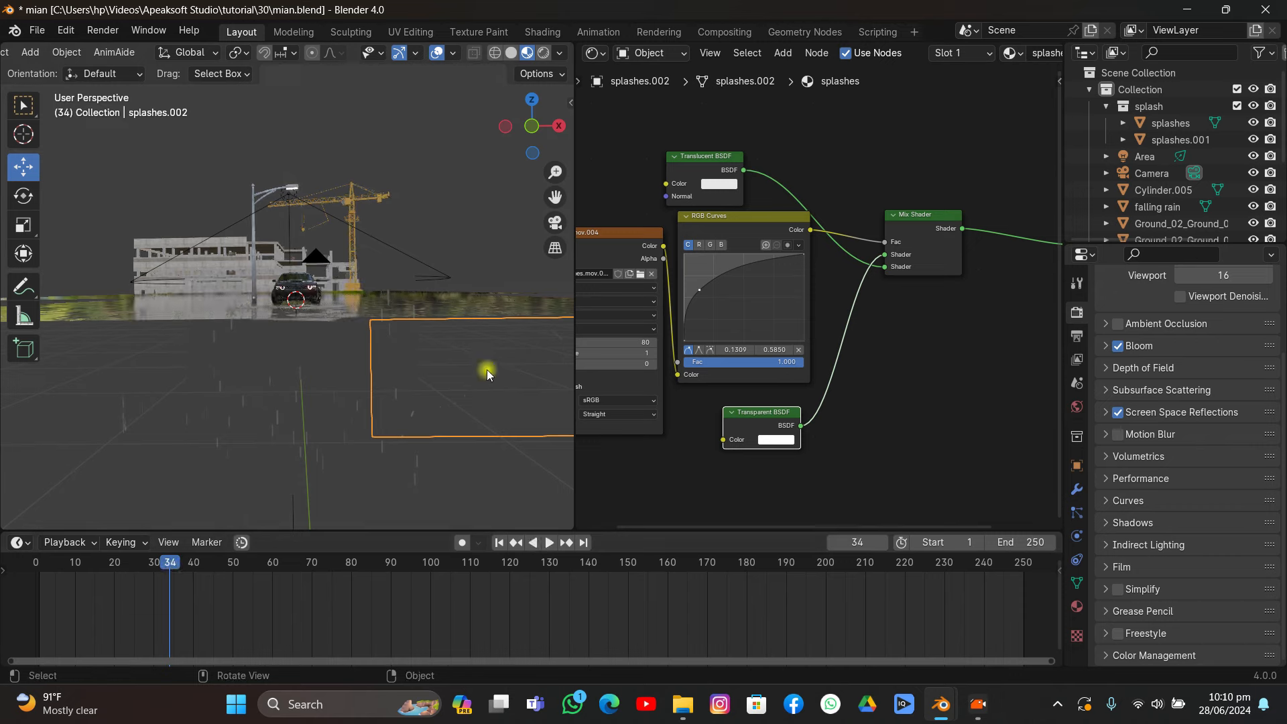
- Subdivide the tiled ground plane under the car three times
middle_drag(398, 280, 369, 401)
click(369, 401)
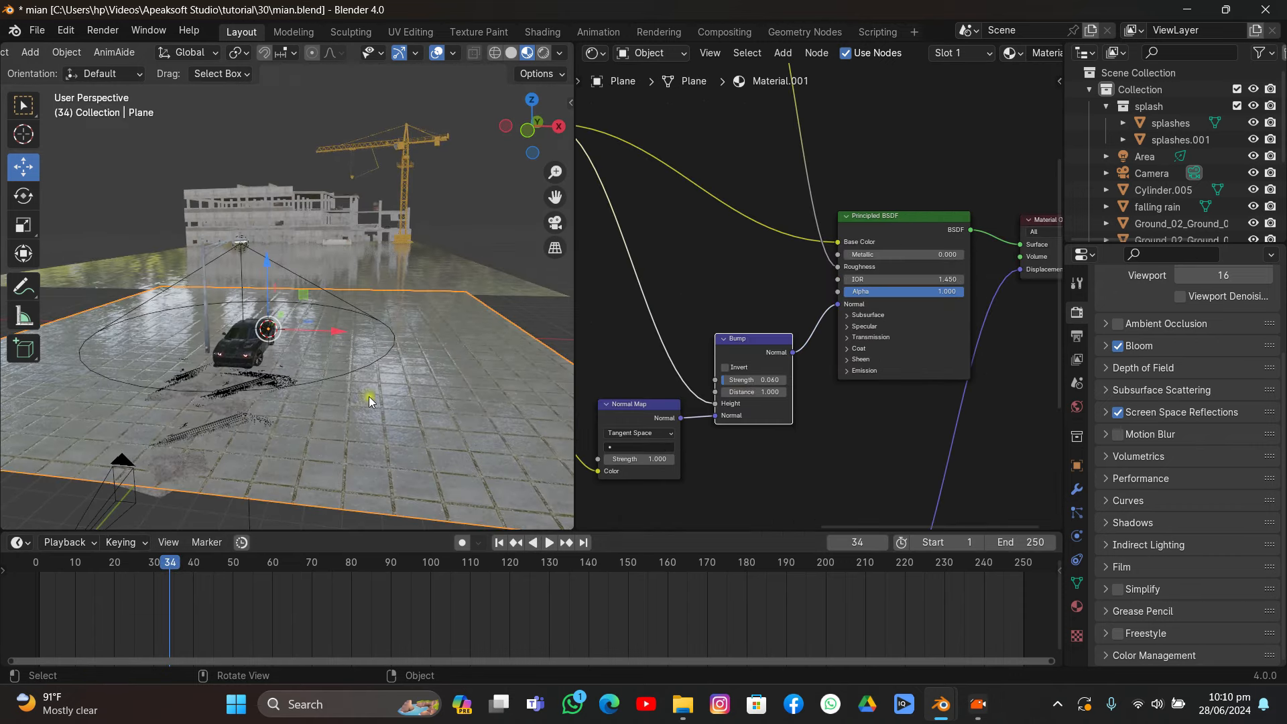
middle_drag(273, 347, 273, 356)
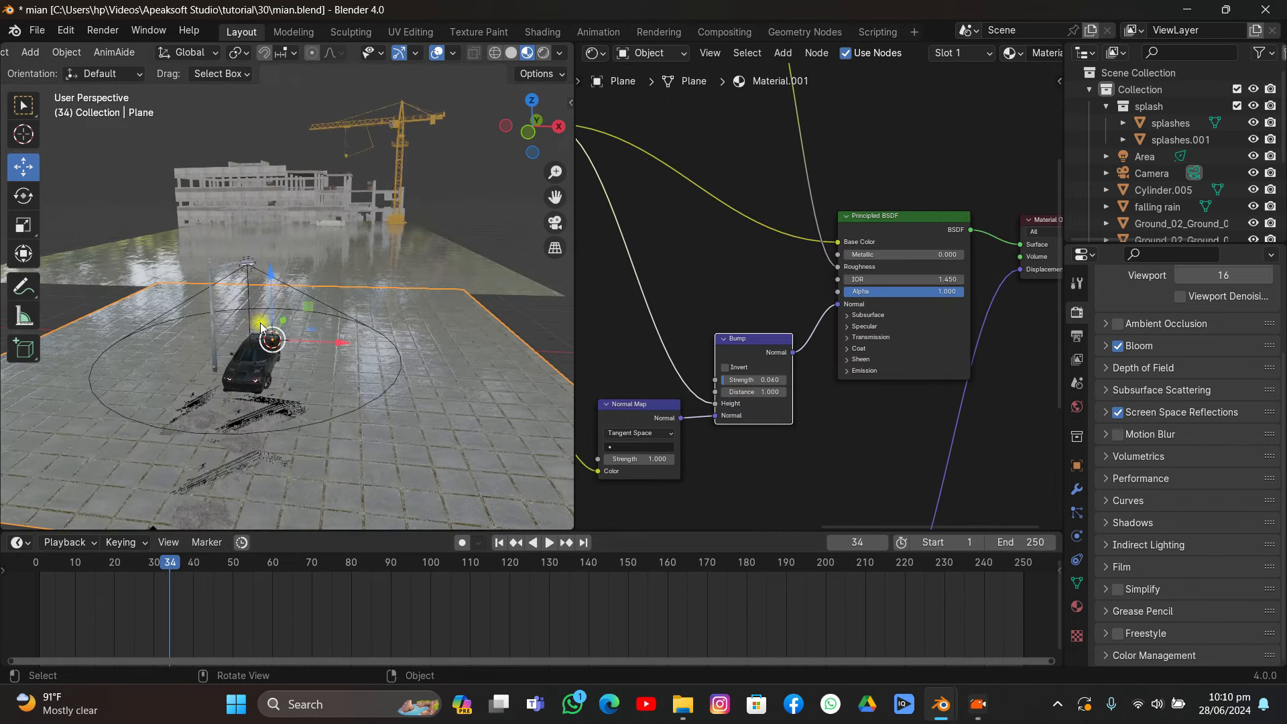
key(Tab)
right_click(280, 265)
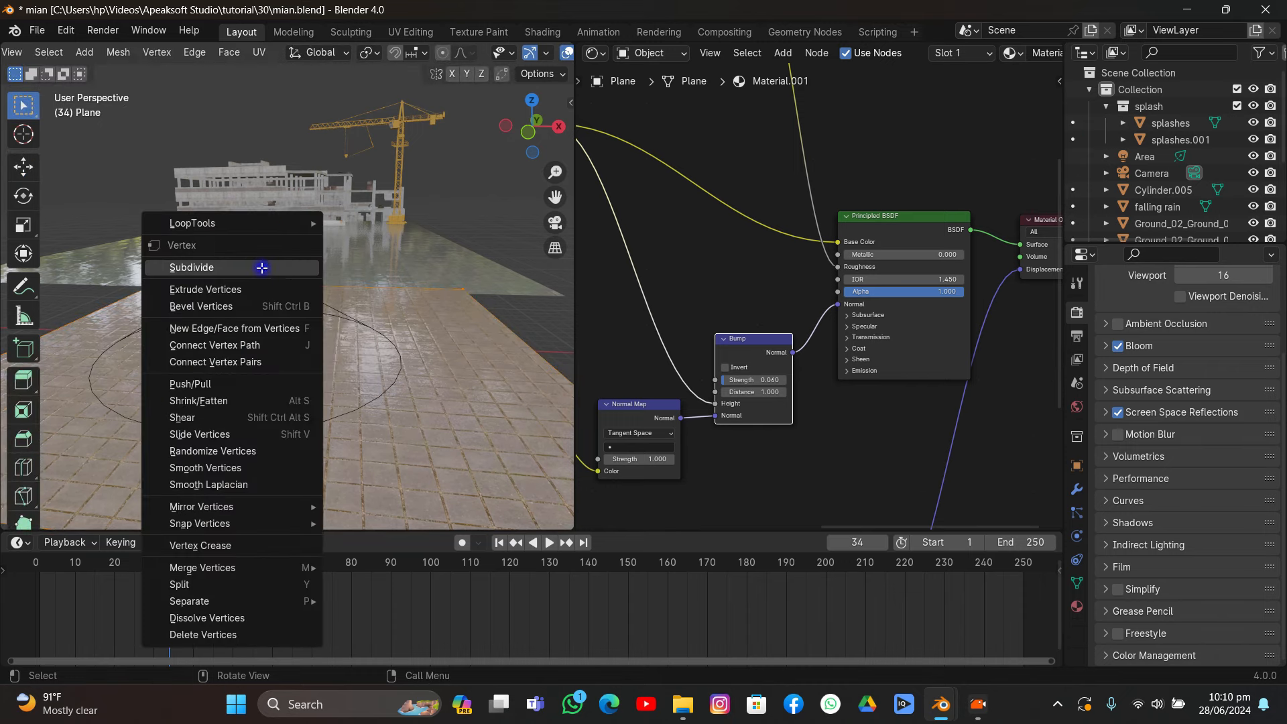
click(261, 267)
right_click(262, 267)
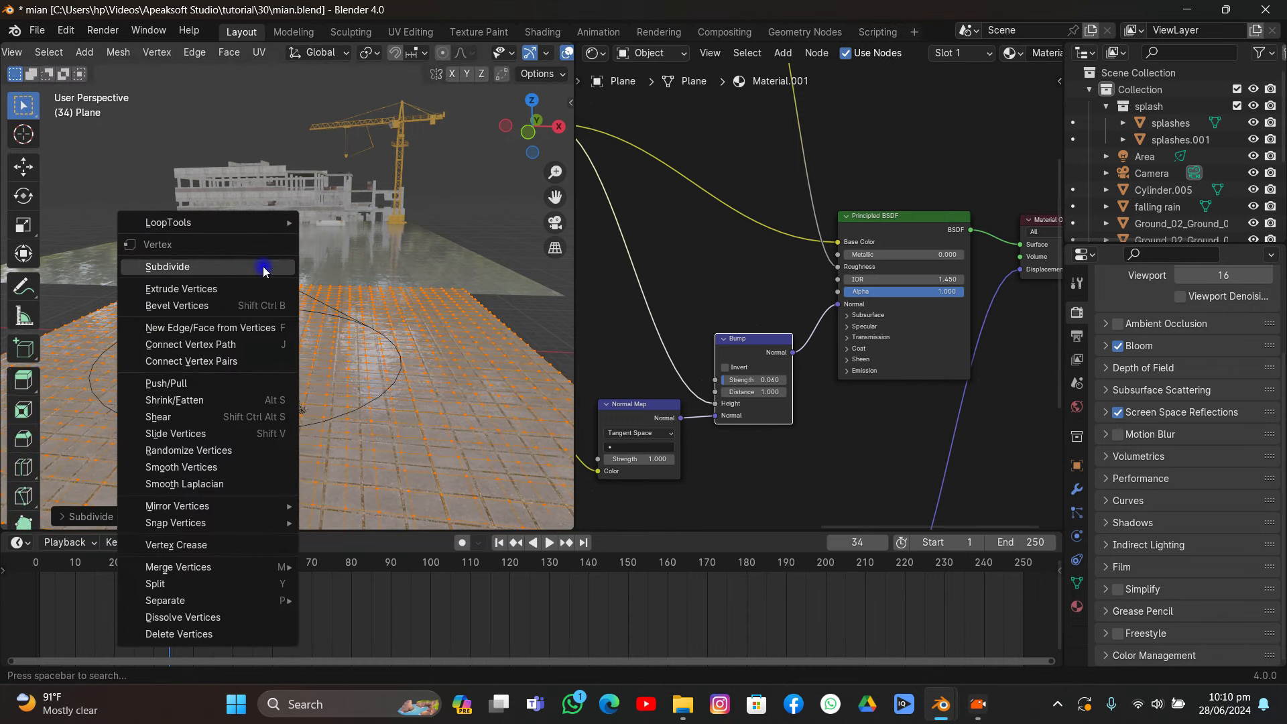
click(263, 266)
right_click(263, 266)
click(260, 267)
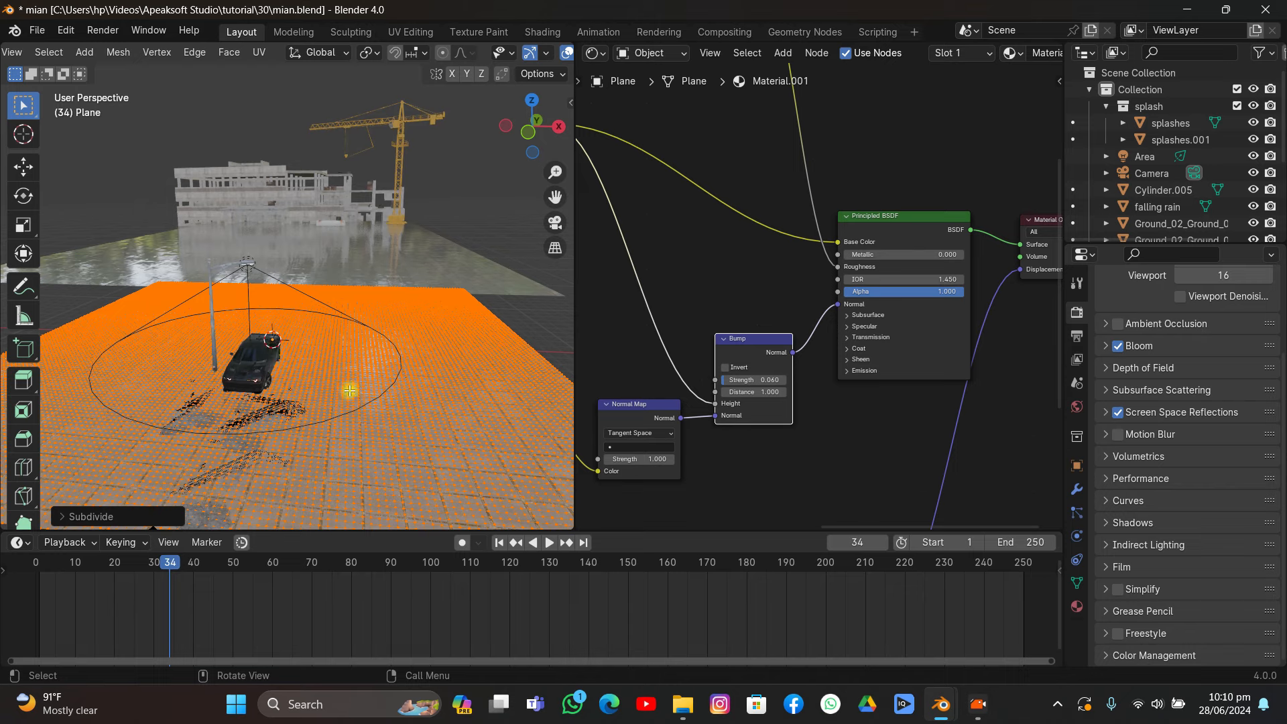
middle_drag(350, 390, 356, 403)
key(Tab)
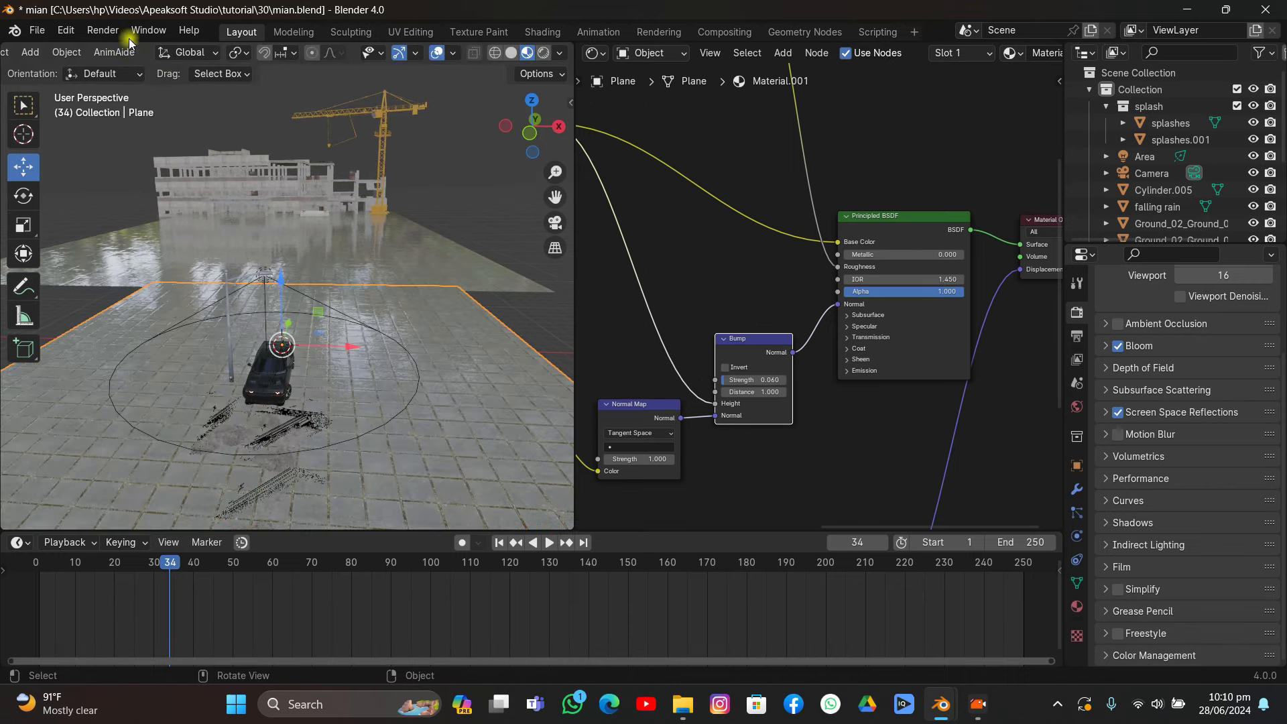
- Weight paint the ground around the car and towards the camera at weight 1.000, finishing in Object Mode
click(79, 54)
click(78, 144)
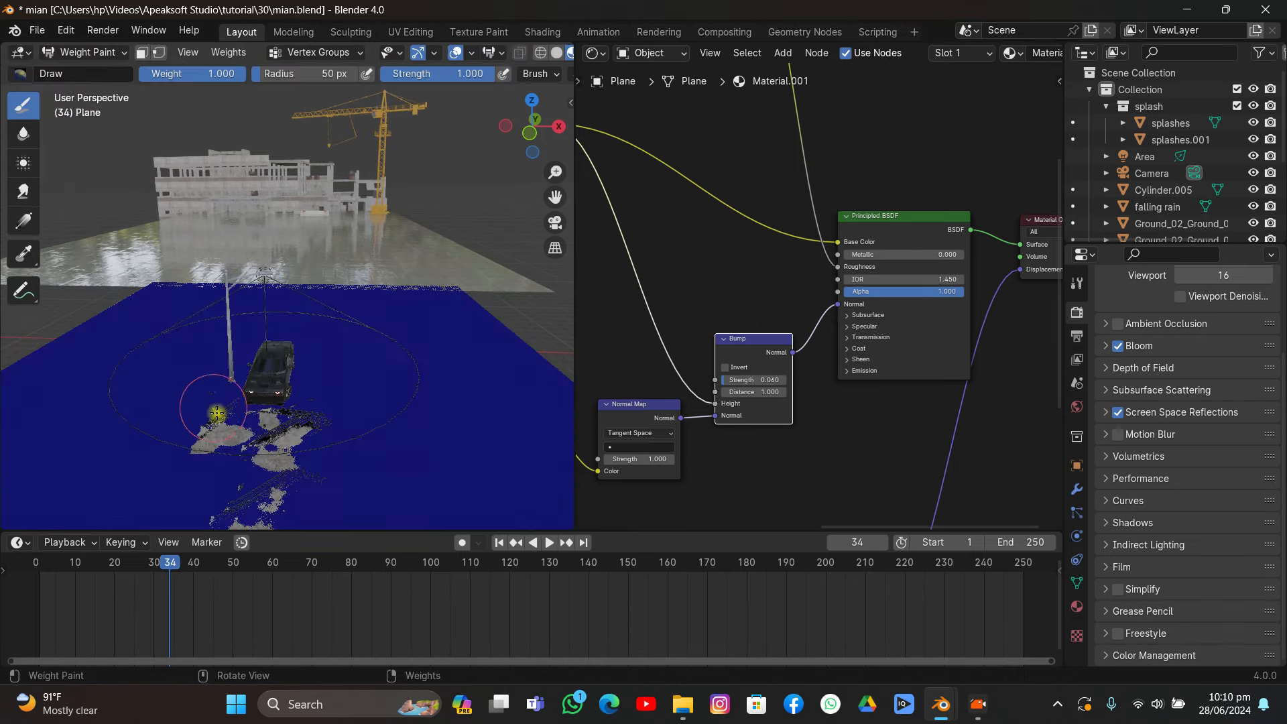
mouse_move(201, 429)
mouse_down()
mouse_move(242, 375)
mouse_move(315, 395)
mouse_move(289, 332)
mouse_move(201, 423)
mouse_move(321, 365)
mouse_move(349, 322)
mouse_move(269, 331)
mouse_move(168, 416)
mouse_move(301, 483)
mouse_move(188, 463)
mouse_move(338, 353)
mouse_move(328, 429)
mouse_up()
scroll(302, 476, down, 4)
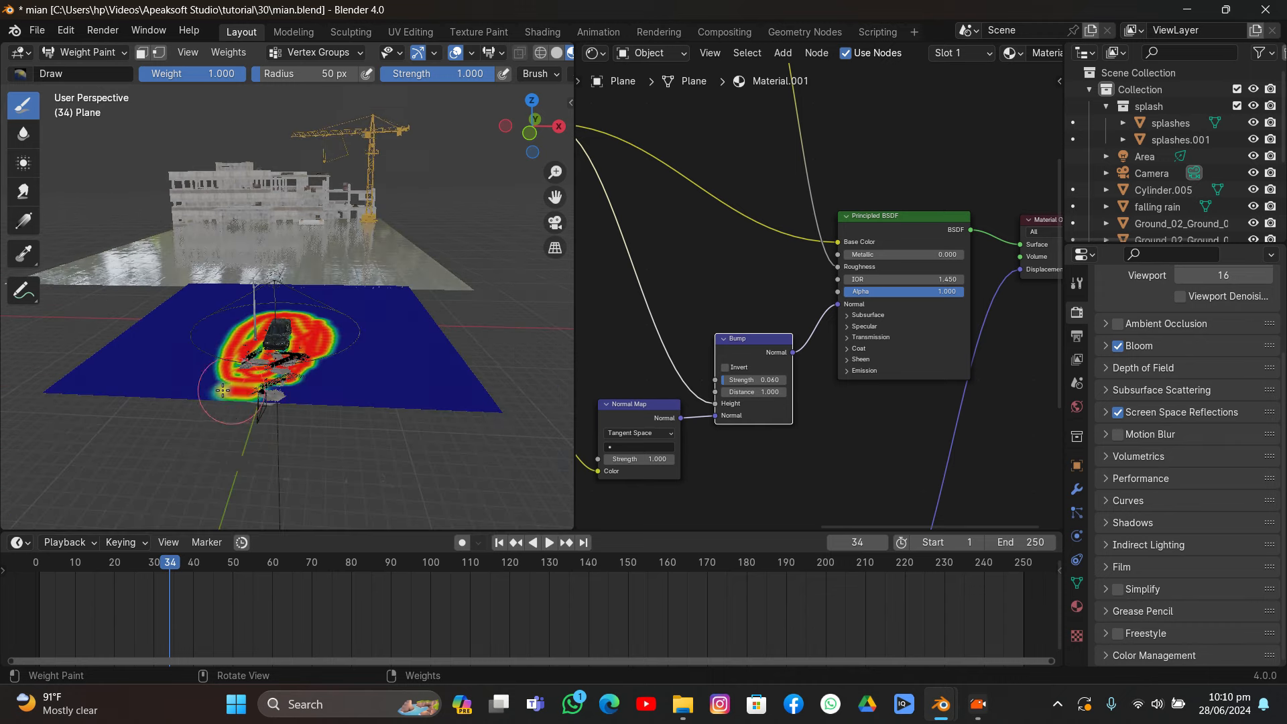
mouse_move(222, 389)
mouse_down()
mouse_move(335, 375)
mouse_move(254, 382)
mouse_up()
key(Tab)
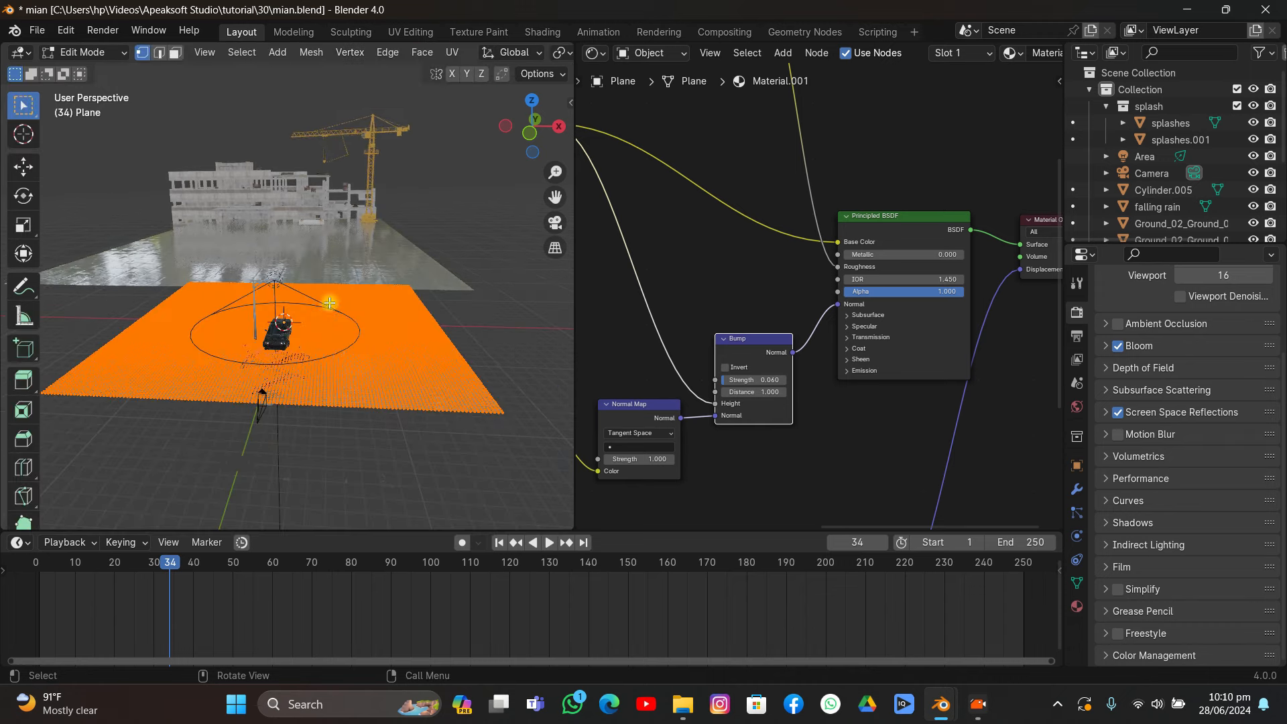
key(Tab)
click(83, 52)
click(74, 60)
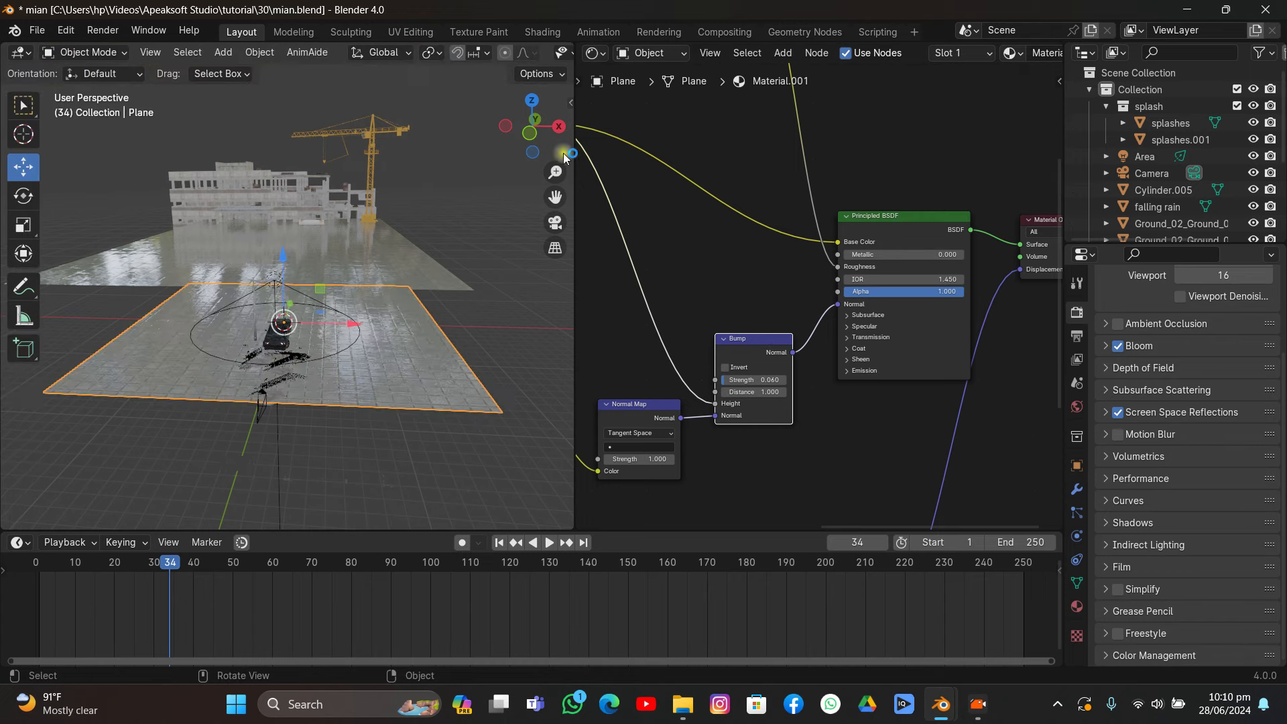
- From the camera view, add a Hair particle system to the ground plane with a Number of 150
click(545, 224)
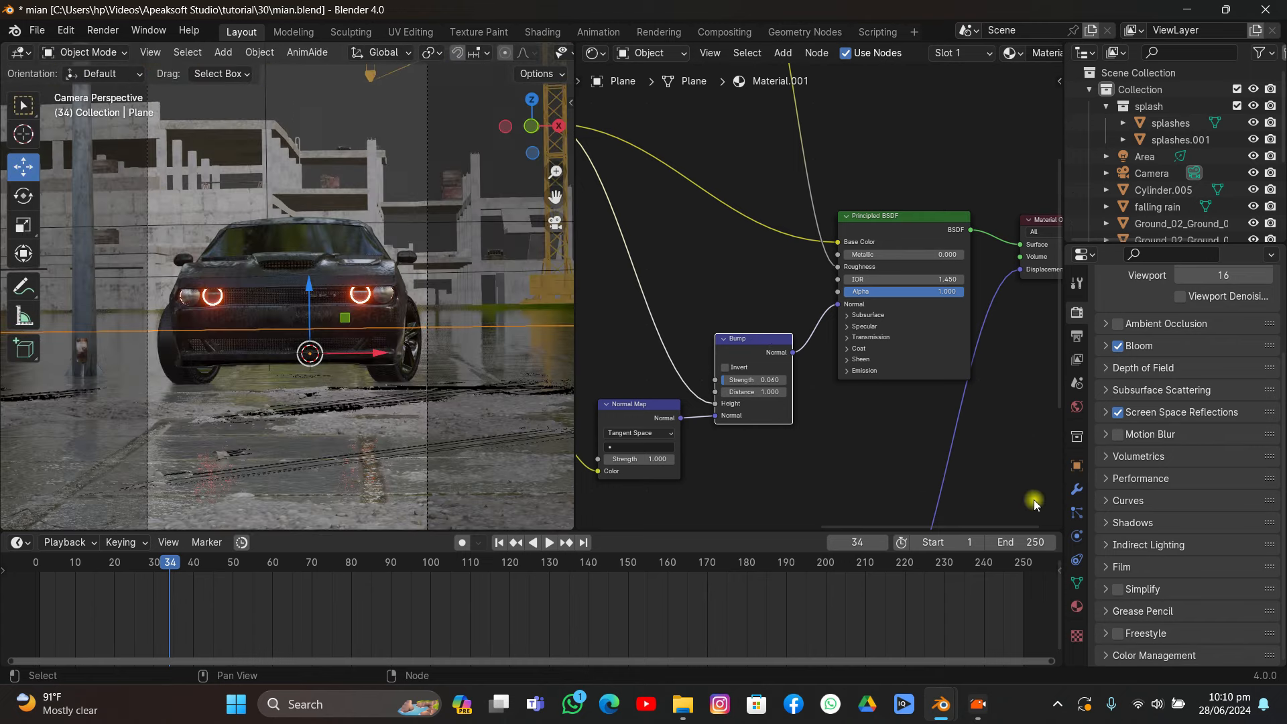
click(1078, 513)
click(1272, 311)
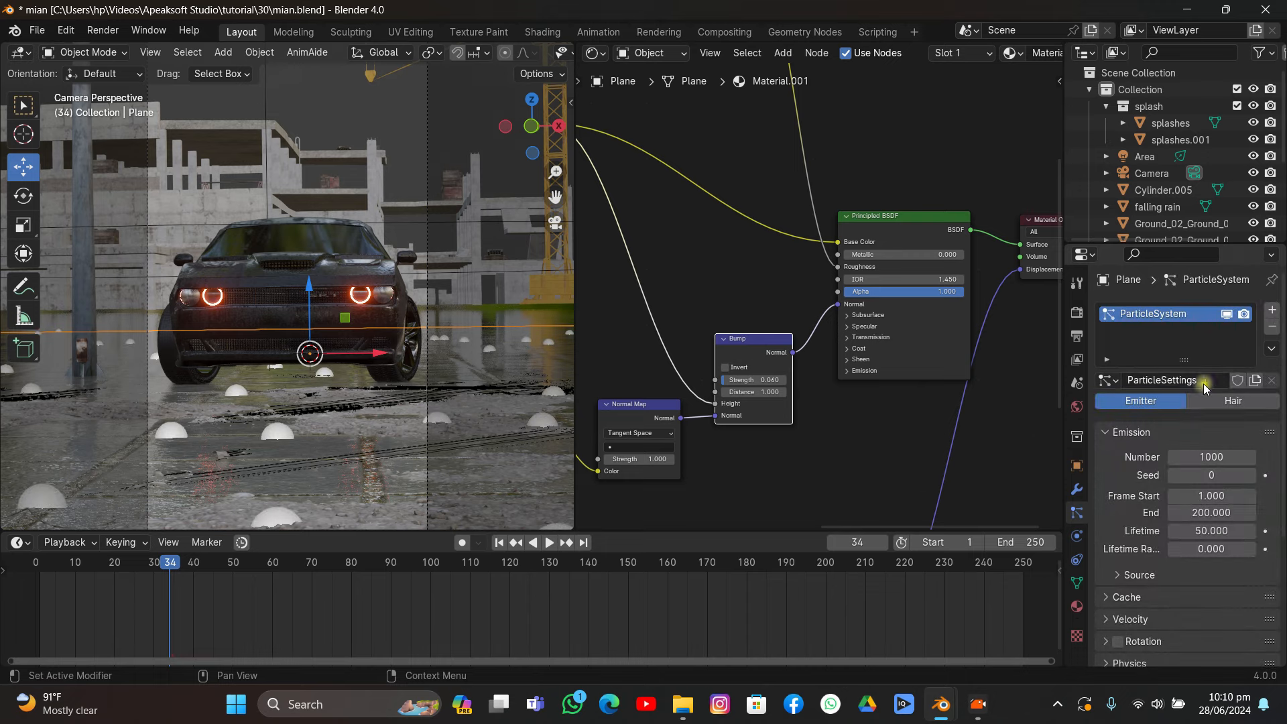
click(1206, 401)
click(1204, 473)
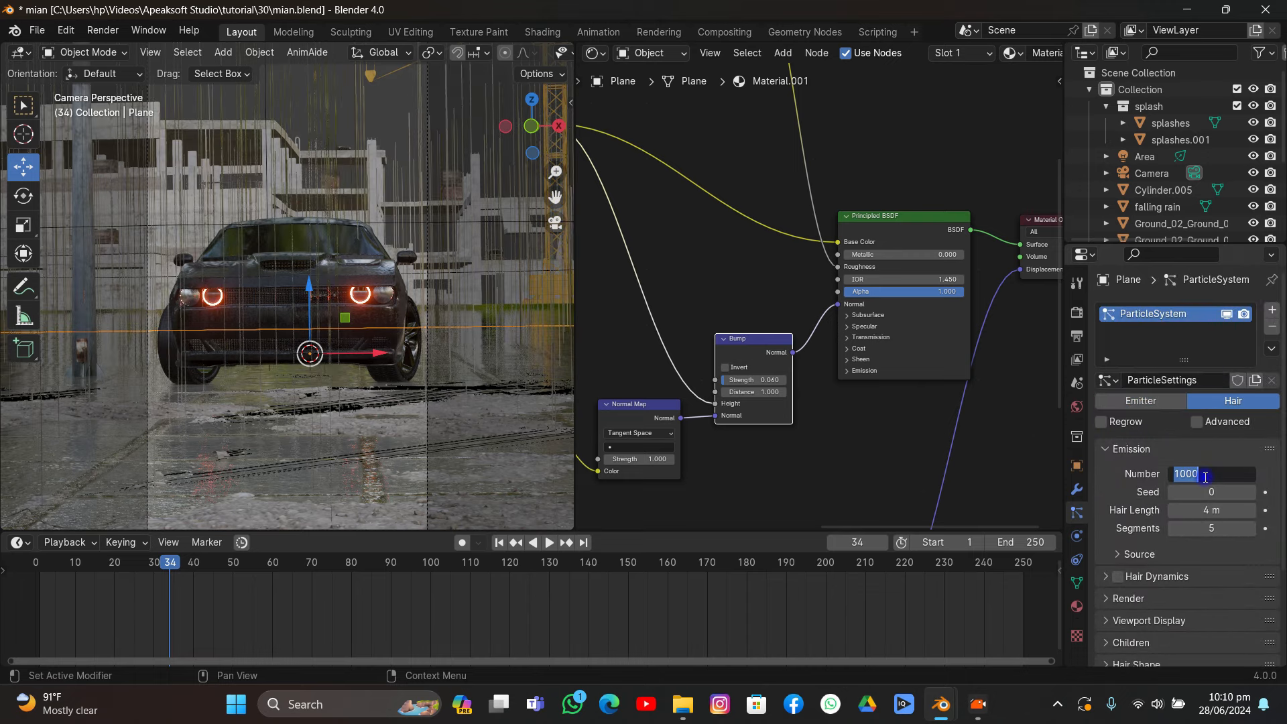
key(Return)
- Set the ground plane's hair particles to render as Object
scroll(1179, 510, down, 4)
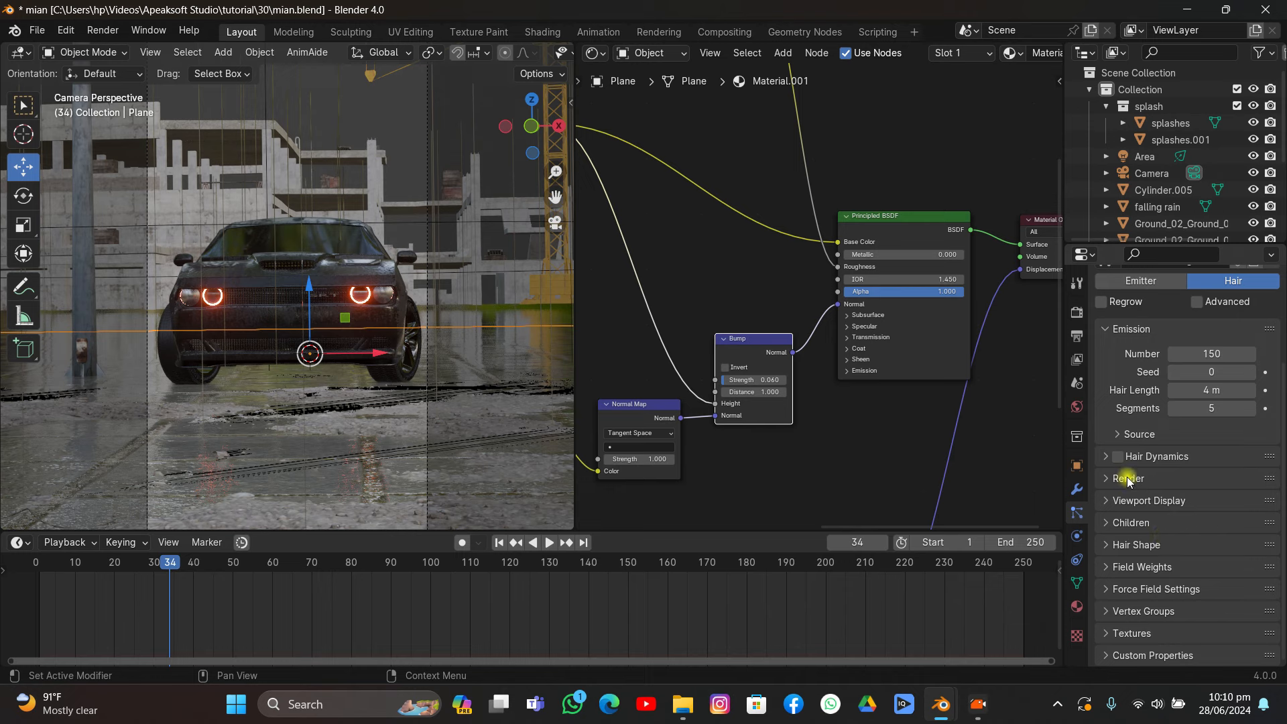
click(1128, 480)
click(1191, 502)
click(1187, 559)
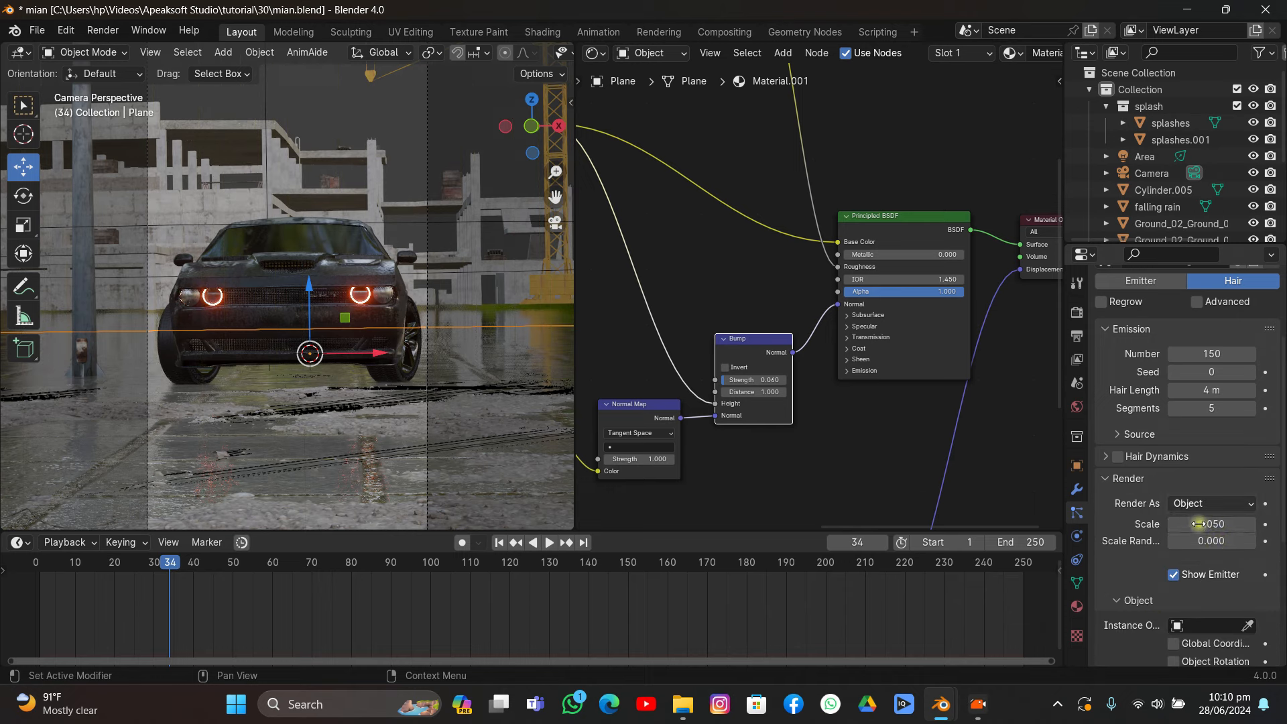
- Use the falling rain plane as the instance object for the ground plane's hair particles
click(1245, 625)
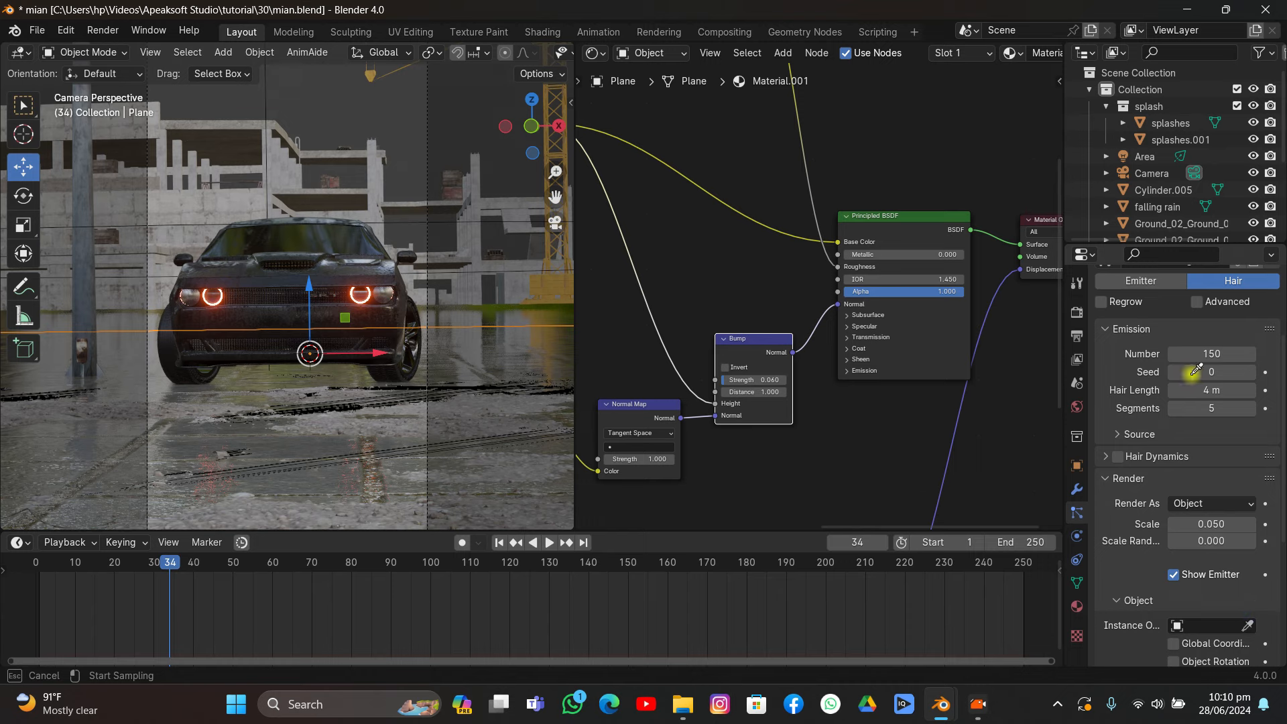
key(Escape)
scroll(1151, 194, down, 5)
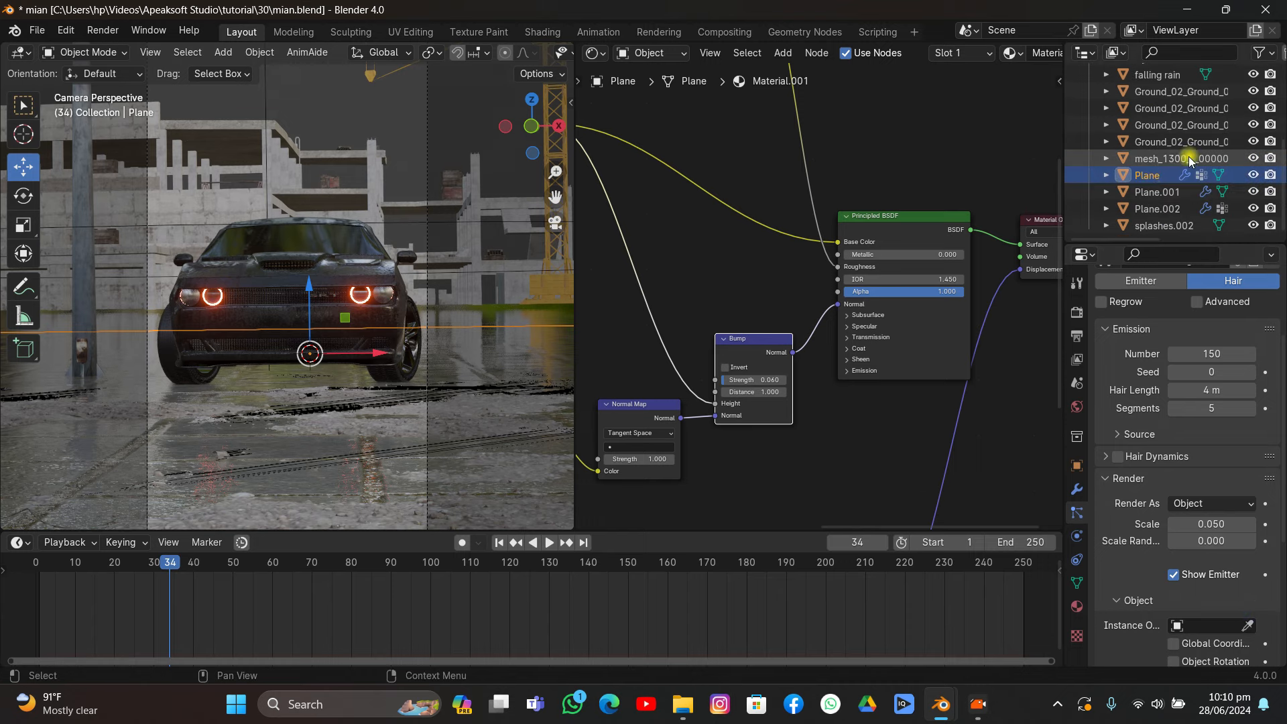
click(1155, 76)
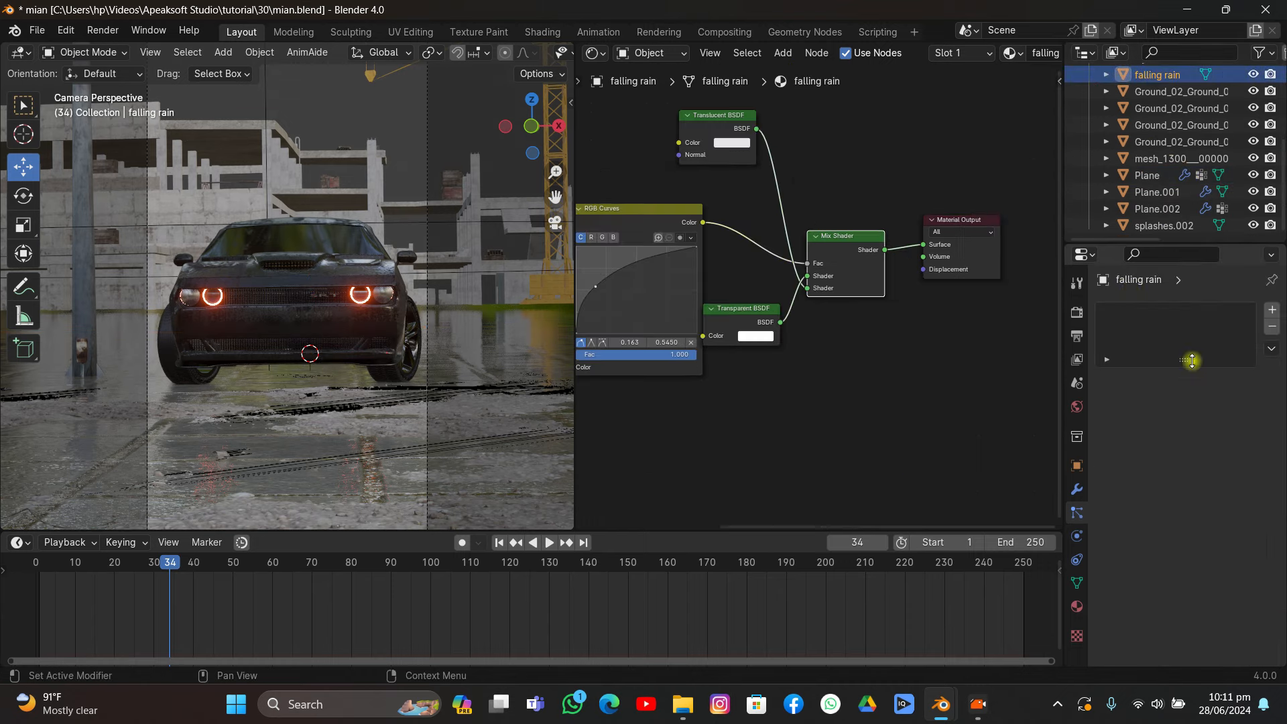
click(315, 425)
click(548, 309)
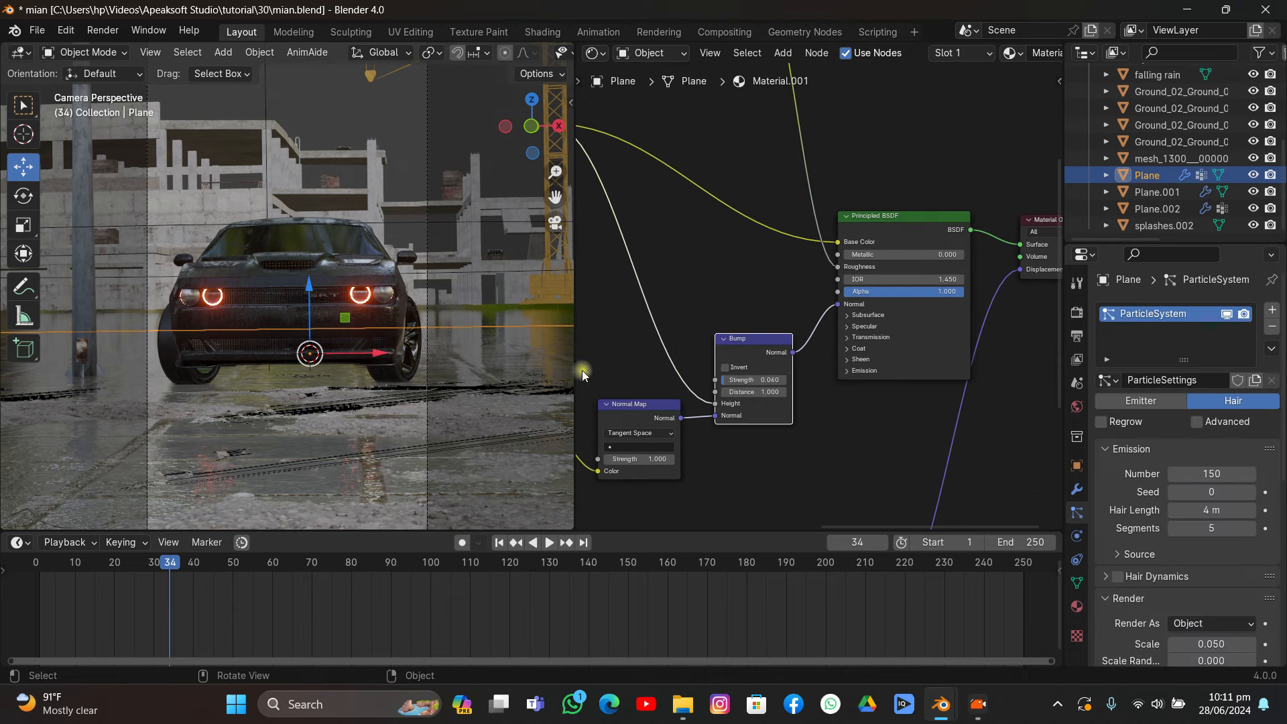
scroll(1223, 551, down, 7)
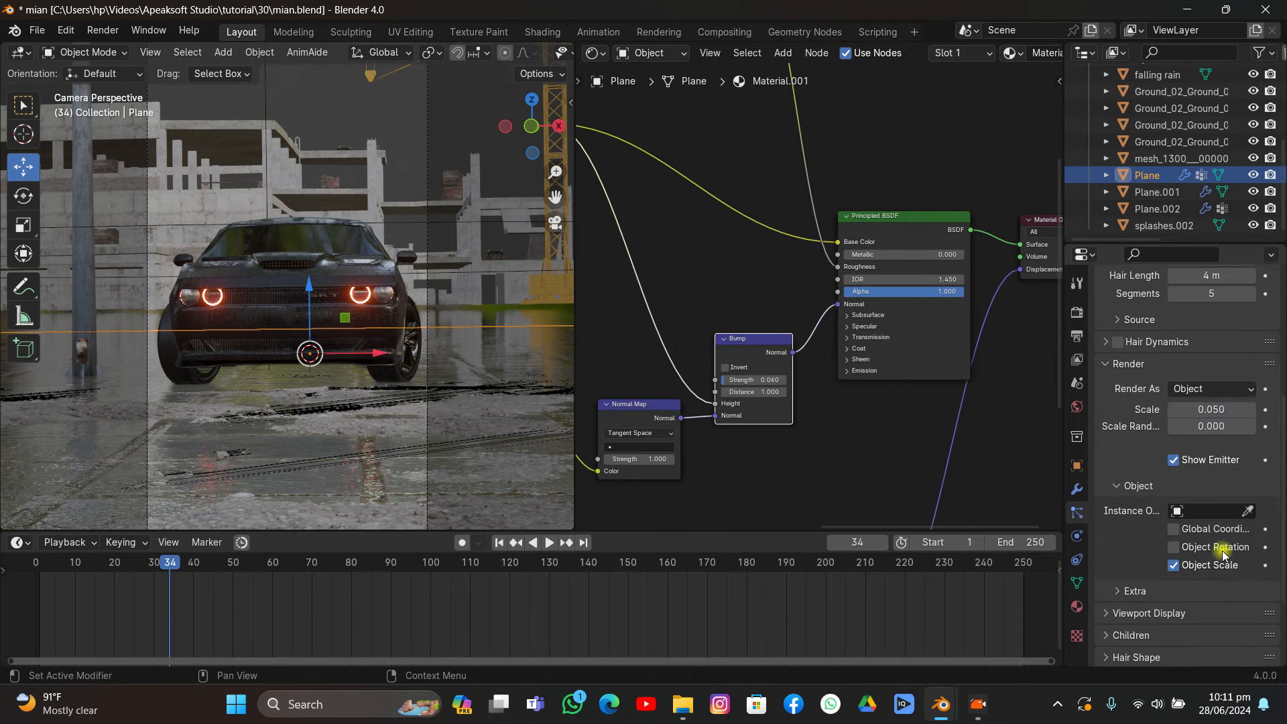
click(1246, 511)
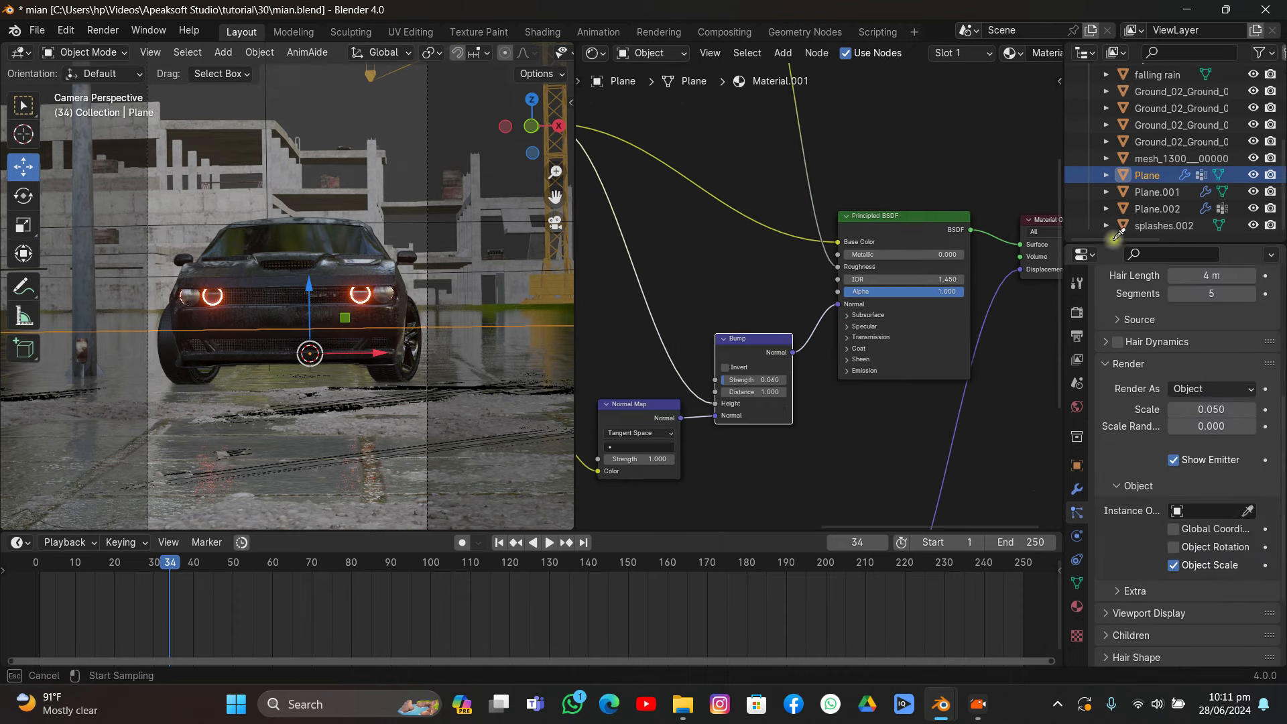
click(1156, 76)
- Set the render scale of the ground plane's falling rain particles to 0.510
middle_drag(270, 333, 534, 377)
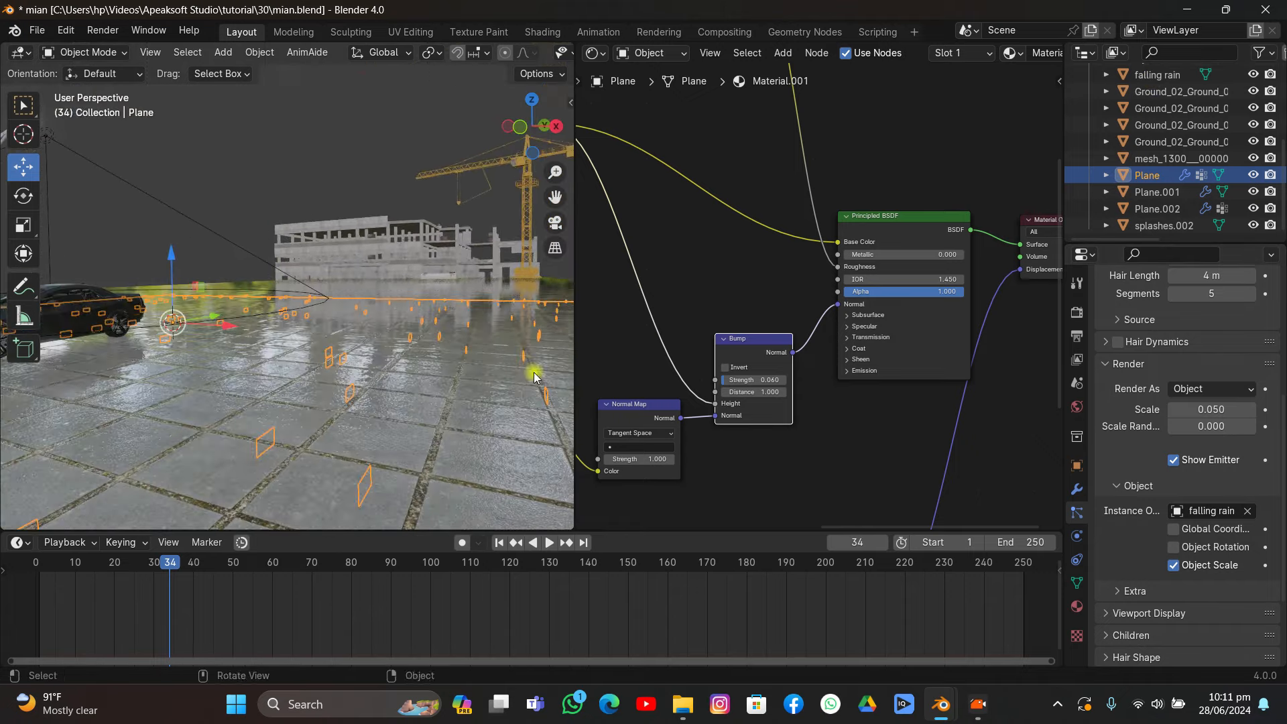
double_click(1211, 408)
text(0.48)
key(Return)
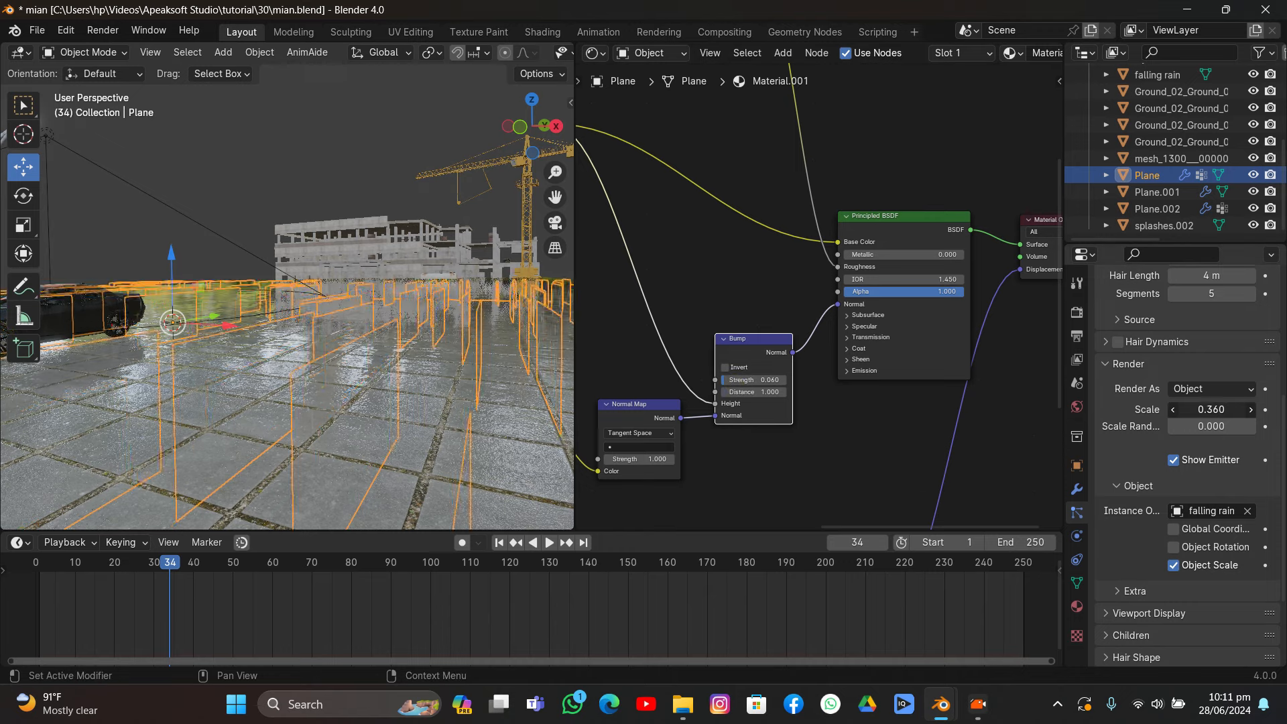
drag(1229, 410, 1231, 410)
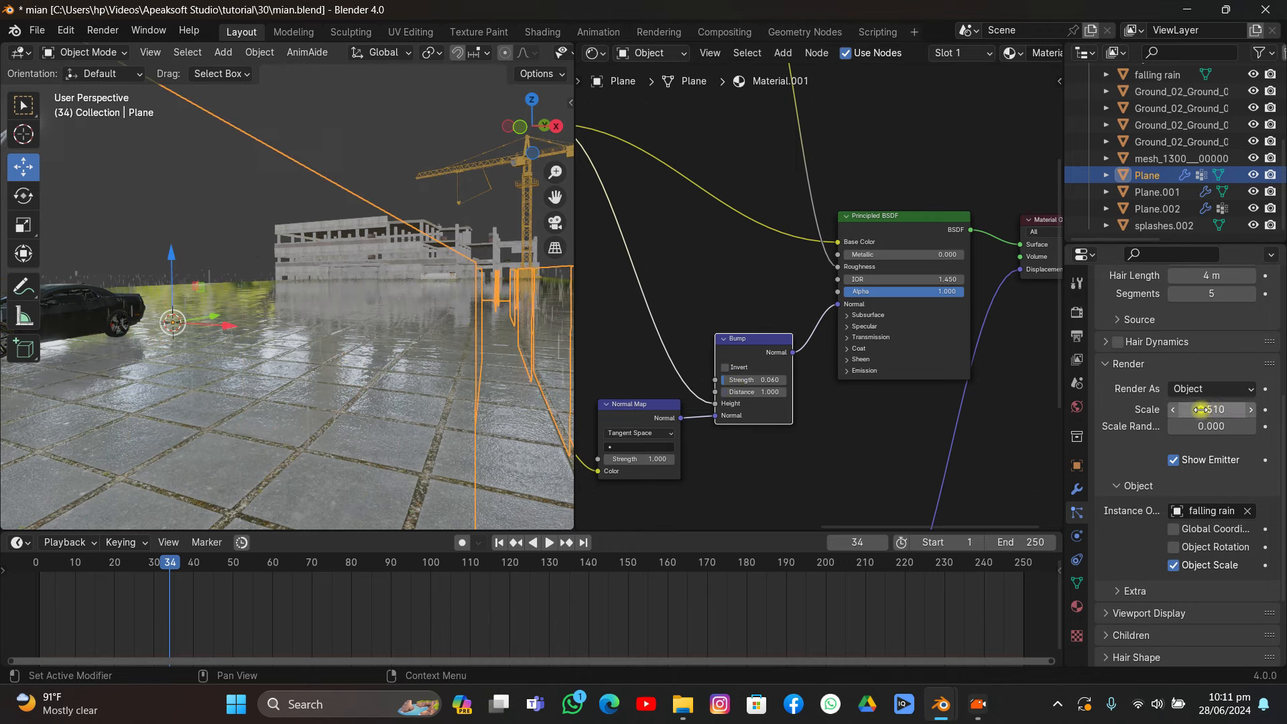
- Make the ground particles' instances follow the source object's rotation by enabling Object Rotation
scroll(1200, 409, up, 5)
scroll(1125, 486, down, 6)
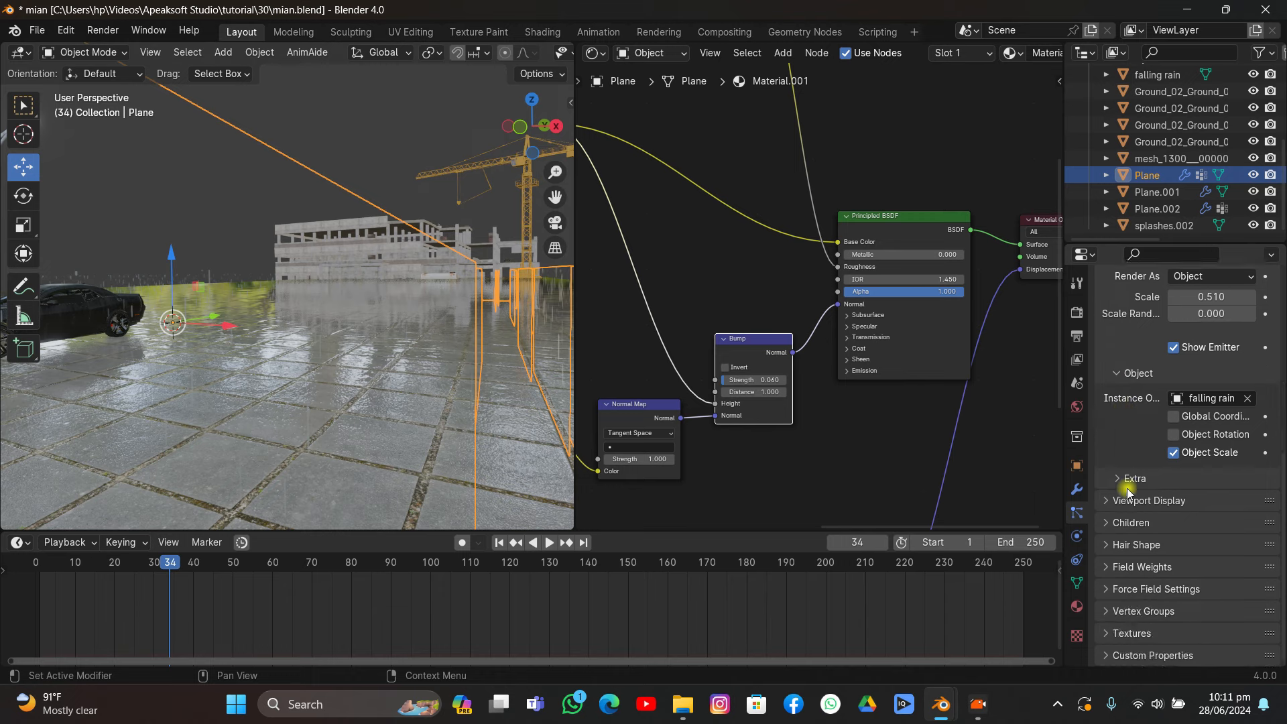
scroll(1129, 493, up, 8)
scroll(1133, 494, down, 5)
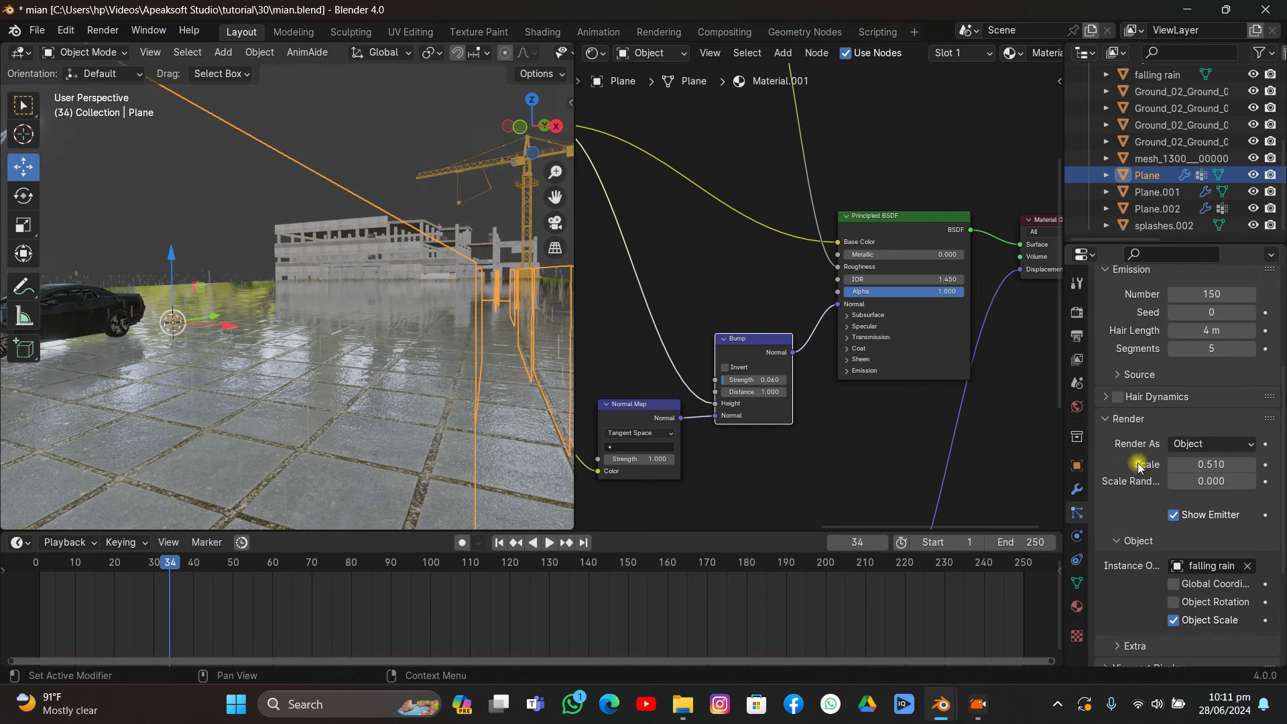
scroll(1132, 442, up, 4)
scroll(1199, 355, up, 3)
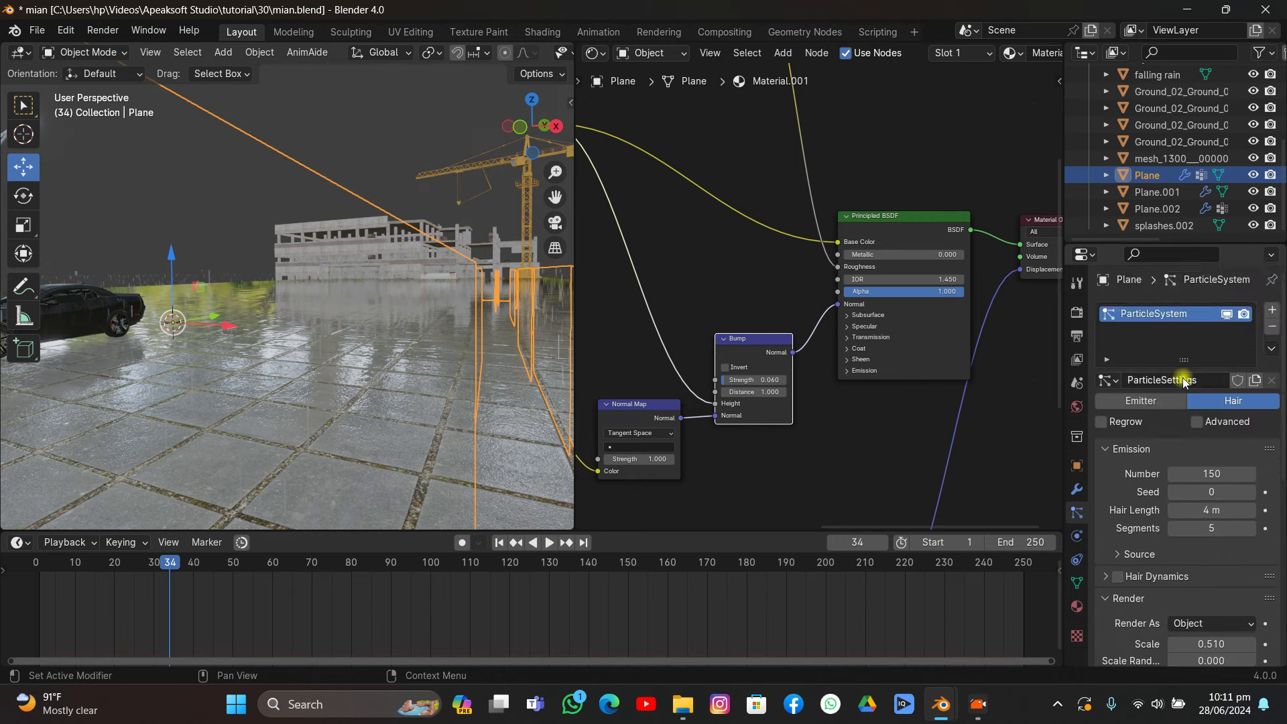
scroll(1176, 393, down, 12)
scroll(1125, 460, down, 1)
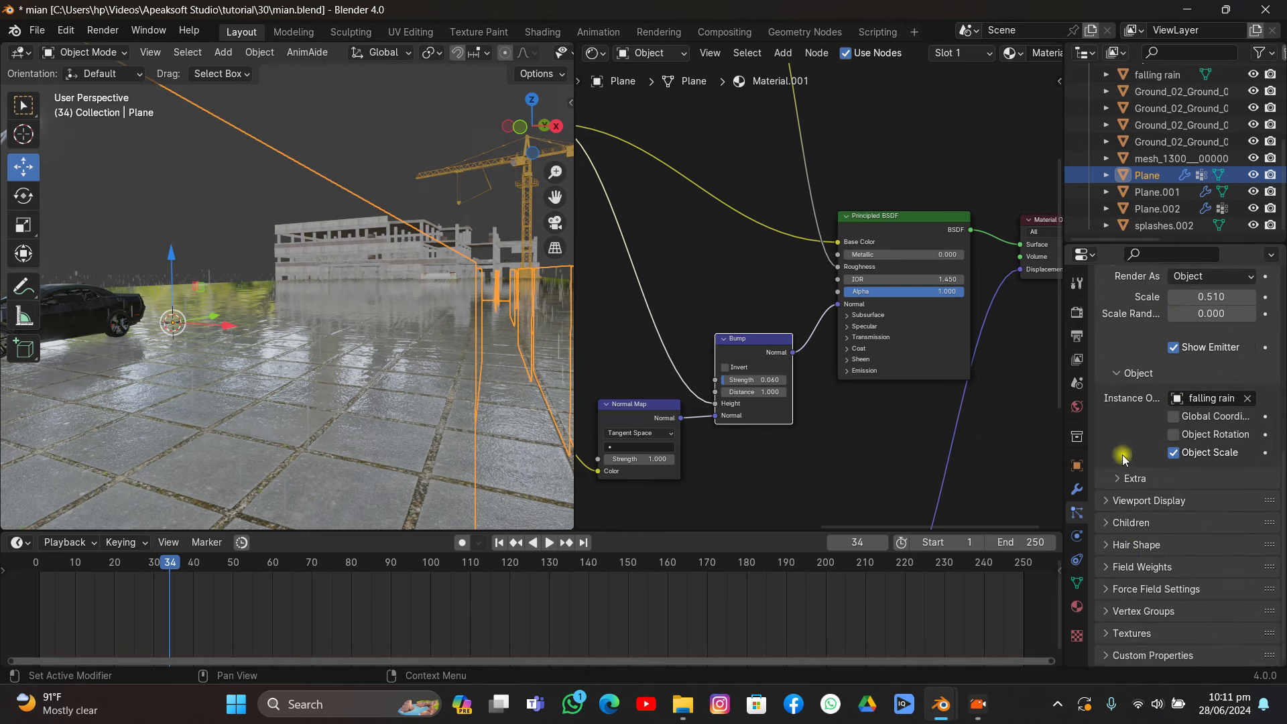
click(1186, 432)
- Enable the Advanced hair options and particle Rotation, with the rotation Phase set to 1.000
scroll(1163, 412, up, 6)
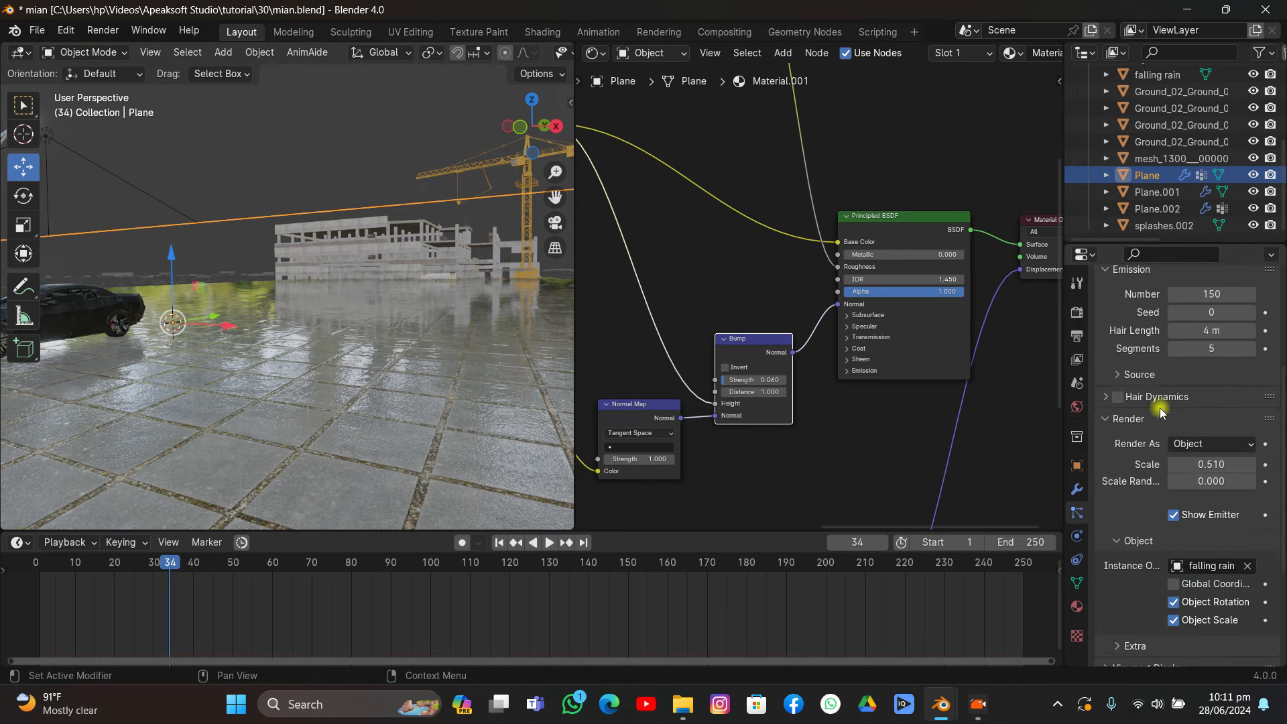
scroll(1159, 406, up, 5)
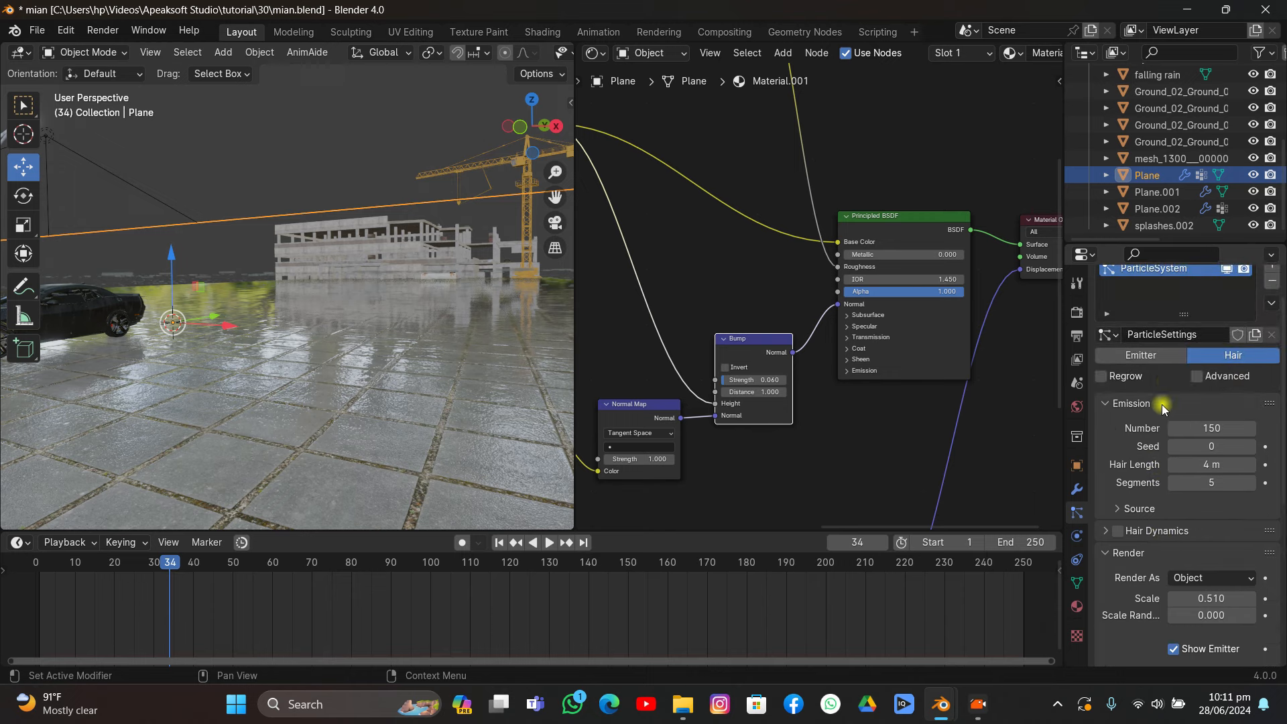
click(1197, 376)
click(1113, 573)
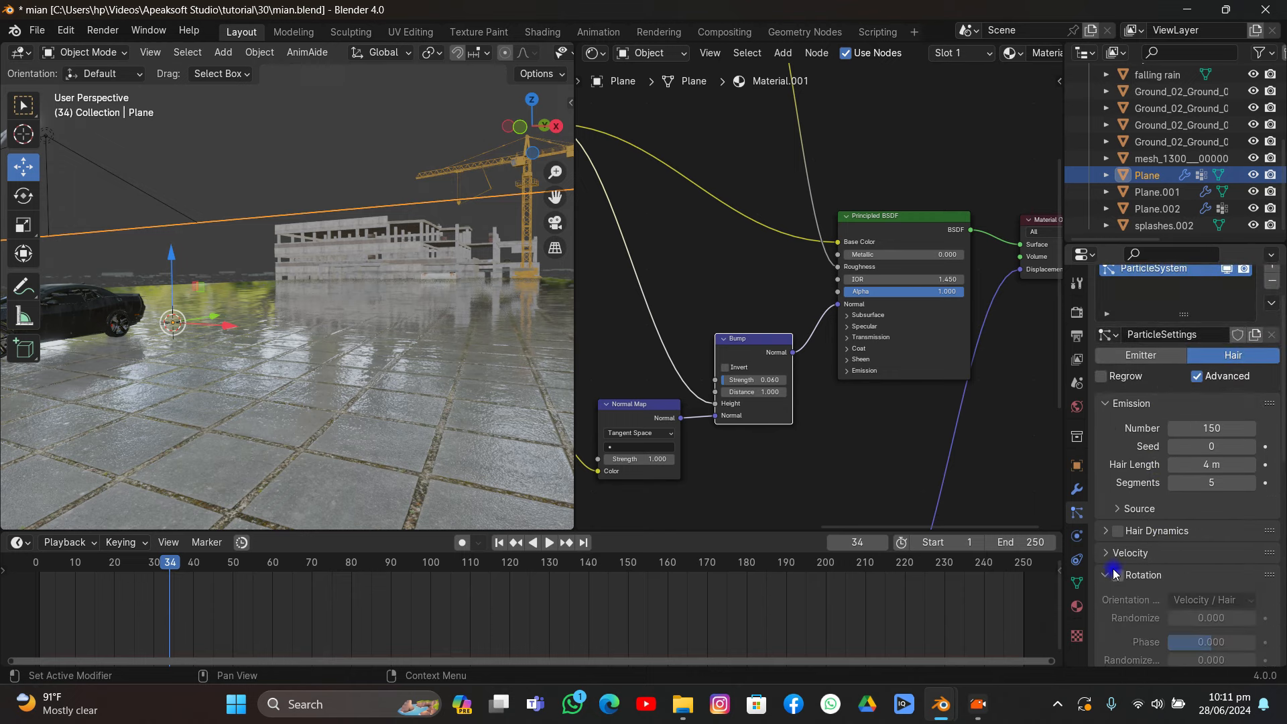
scroll(1143, 529, down, 3)
click(1117, 474)
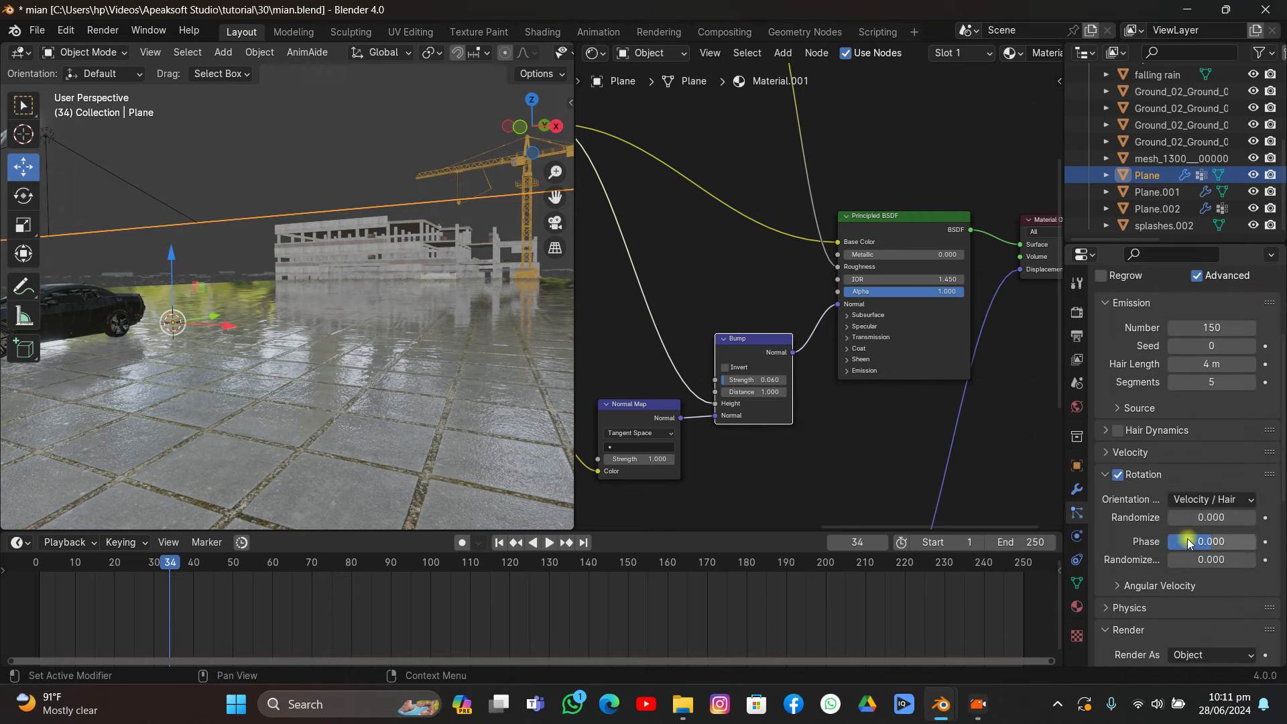
drag(1188, 541, 1254, 541)
- Play the animation briefly and examine how the rain planes are spread over the ground
scroll(413, 347, down, 3)
middle_drag(413, 347, 429, 340)
key(space)
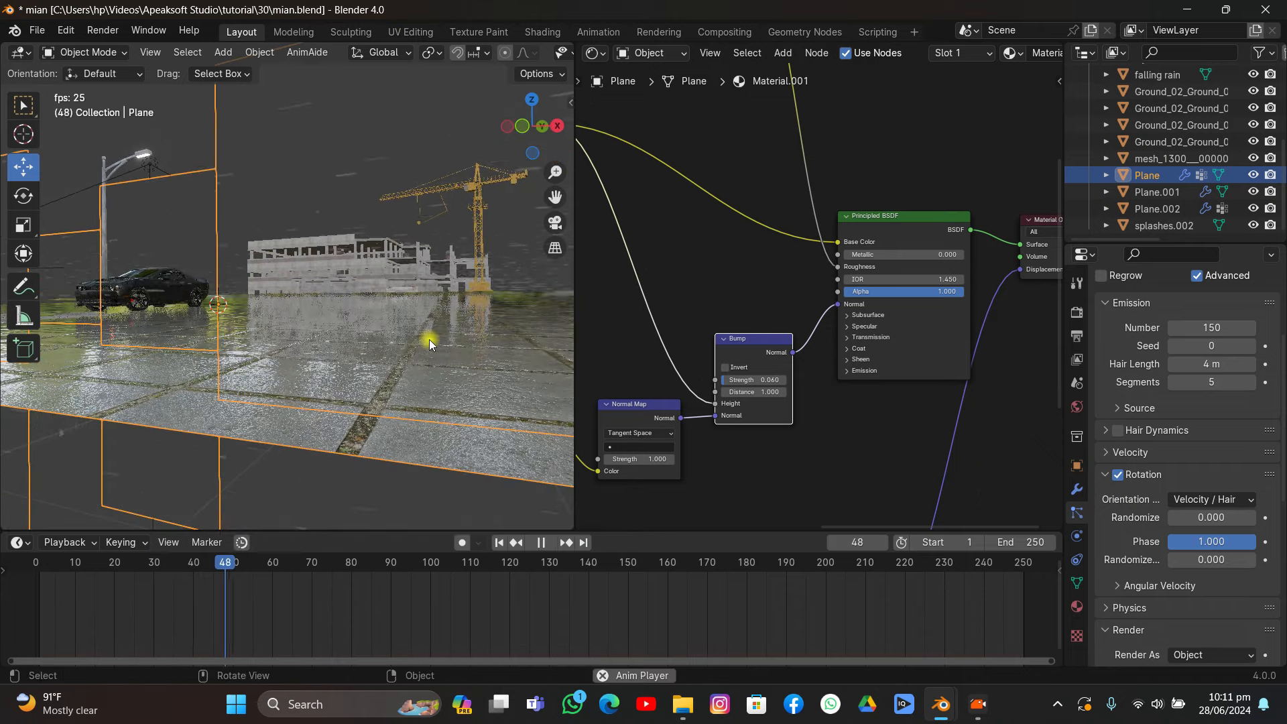
key(space)
scroll(282, 341, down, 5)
middle_drag(296, 377, 346, 364)
scroll(319, 400, down, 2)
scroll(530, 53, down, 5)
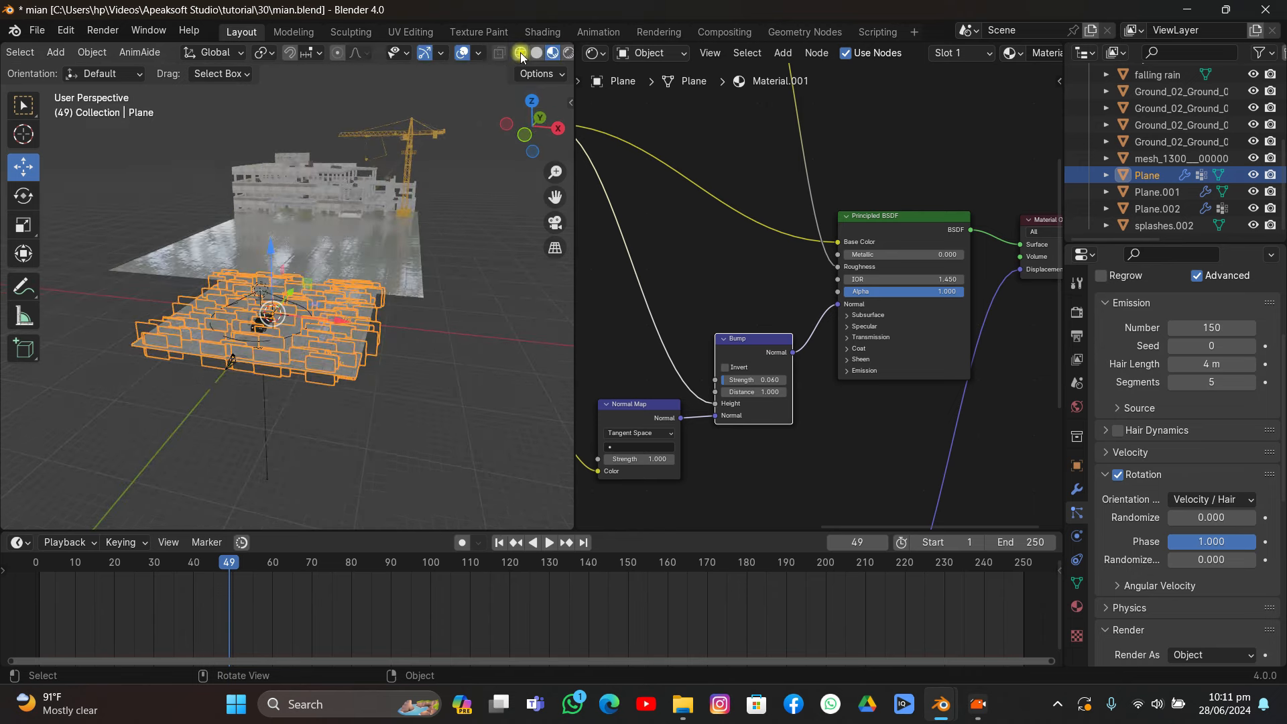
- In solid shading, raise the falling rain plane's geometry about 0.97 m along Z in Edit Mode, keeping its origin in place
click(512, 53)
middle_drag(322, 283, 346, 256)
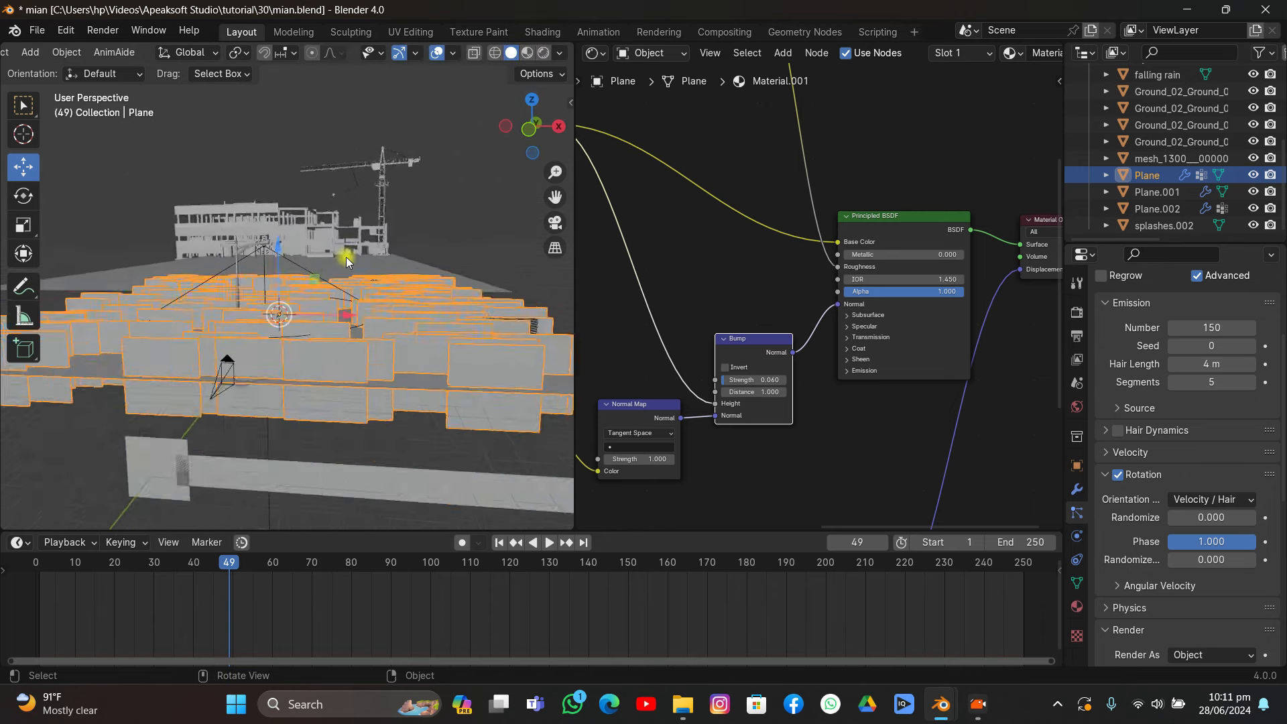
scroll(346, 256, up, 4)
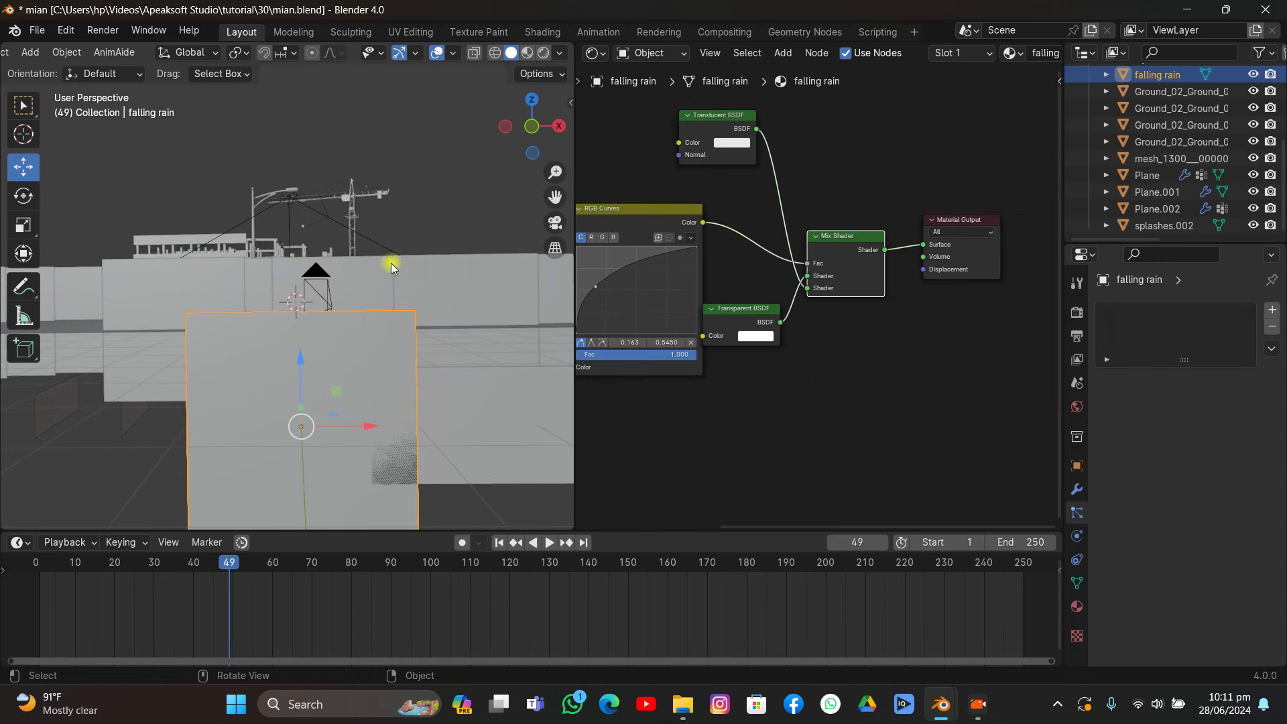
key(Tab)
key(g)
key(z)
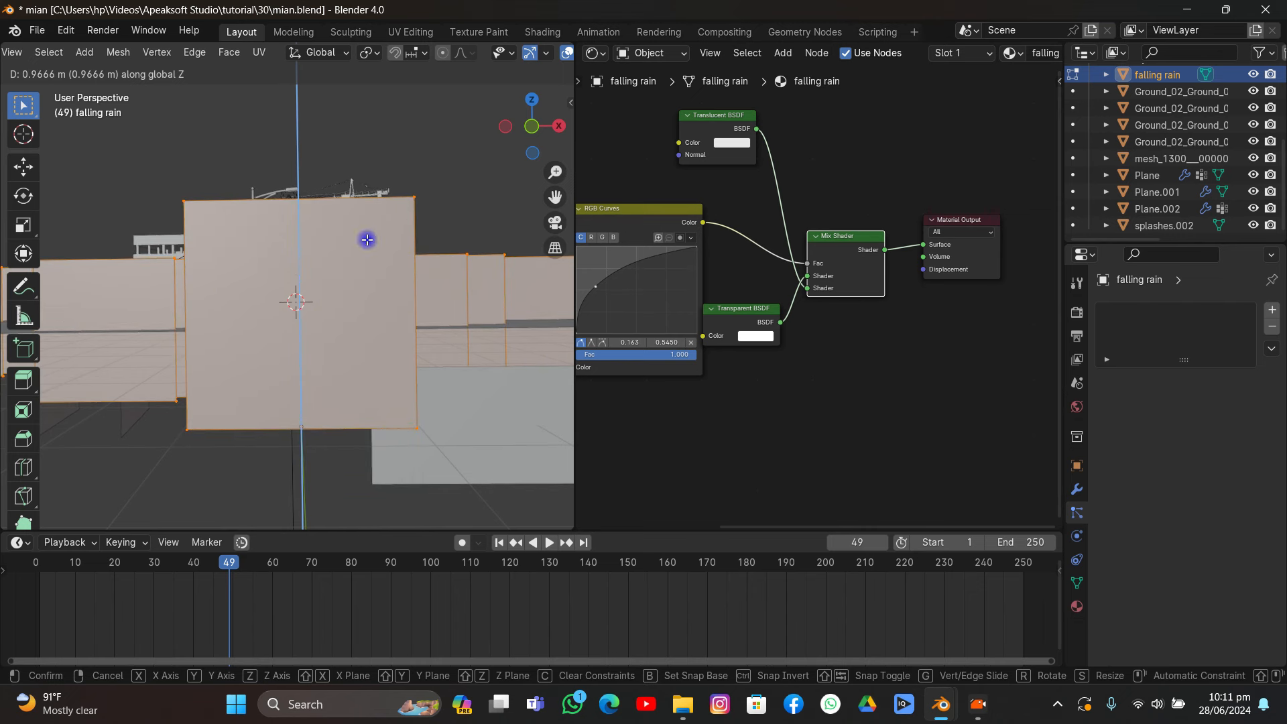
click(366, 239)
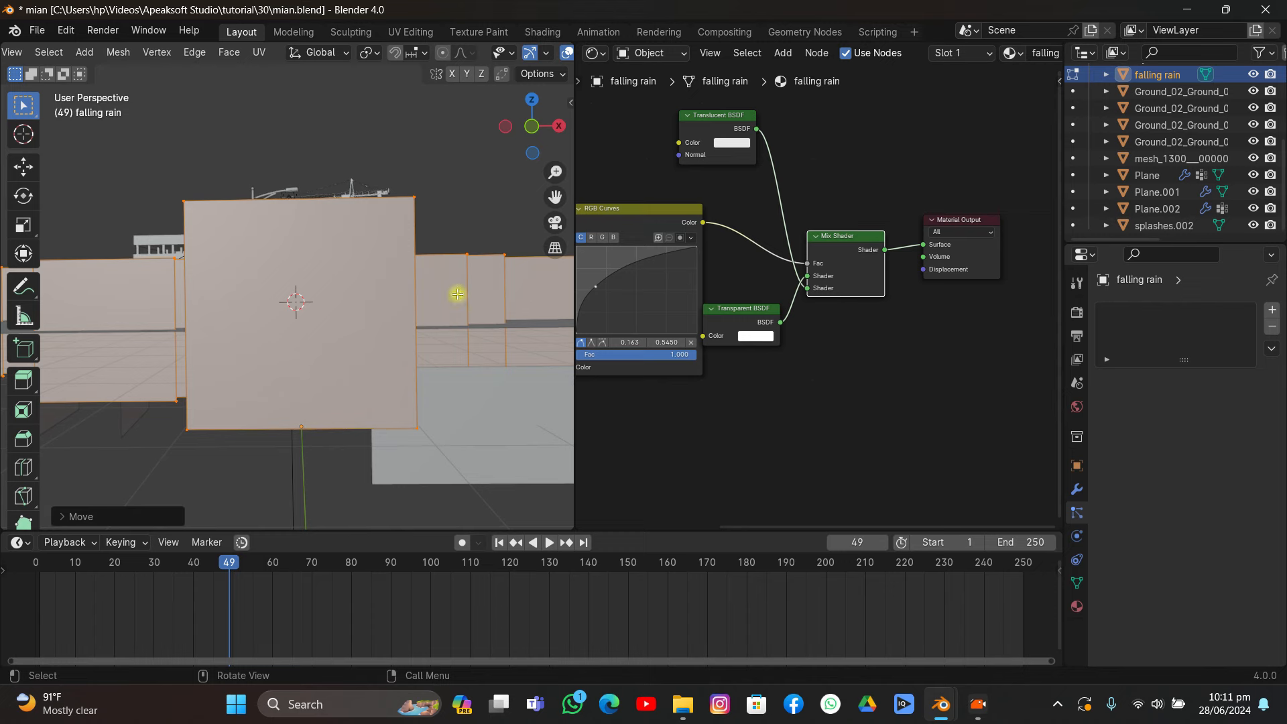
click(533, 106)
key(Tab)
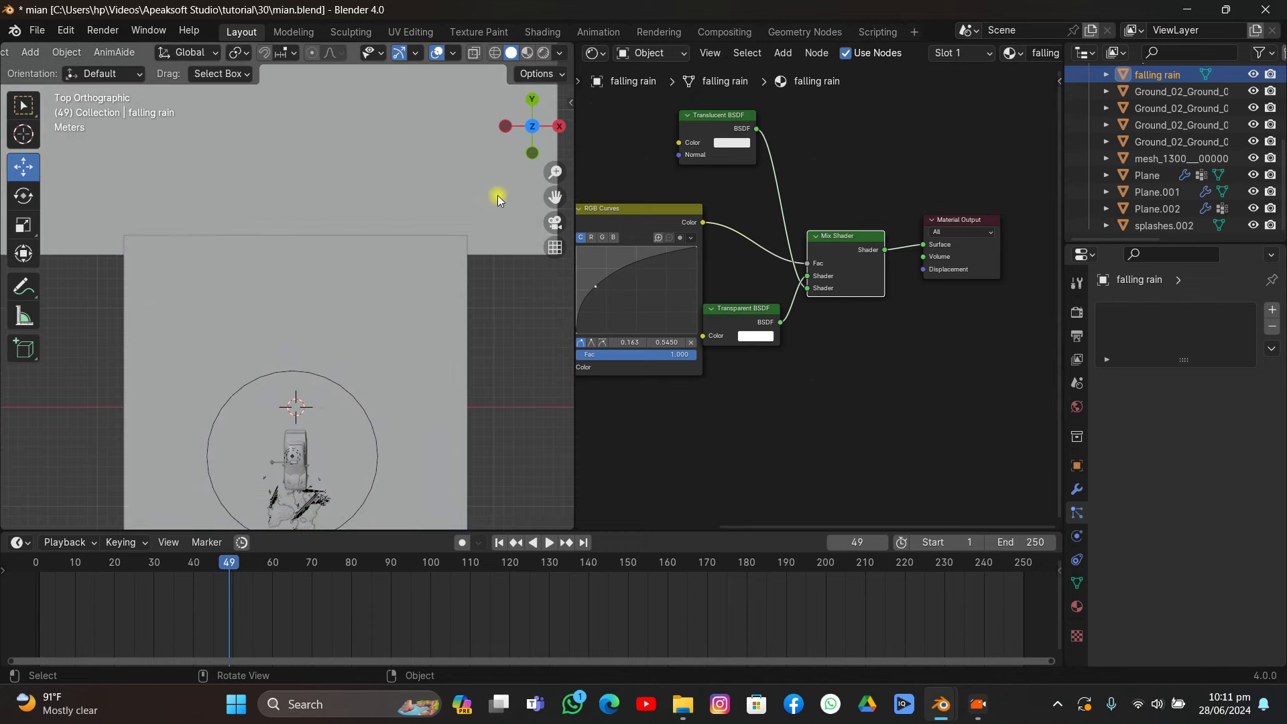
shift+middle_drag(374, 522, 409, 291)
scroll(409, 292, up, 2)
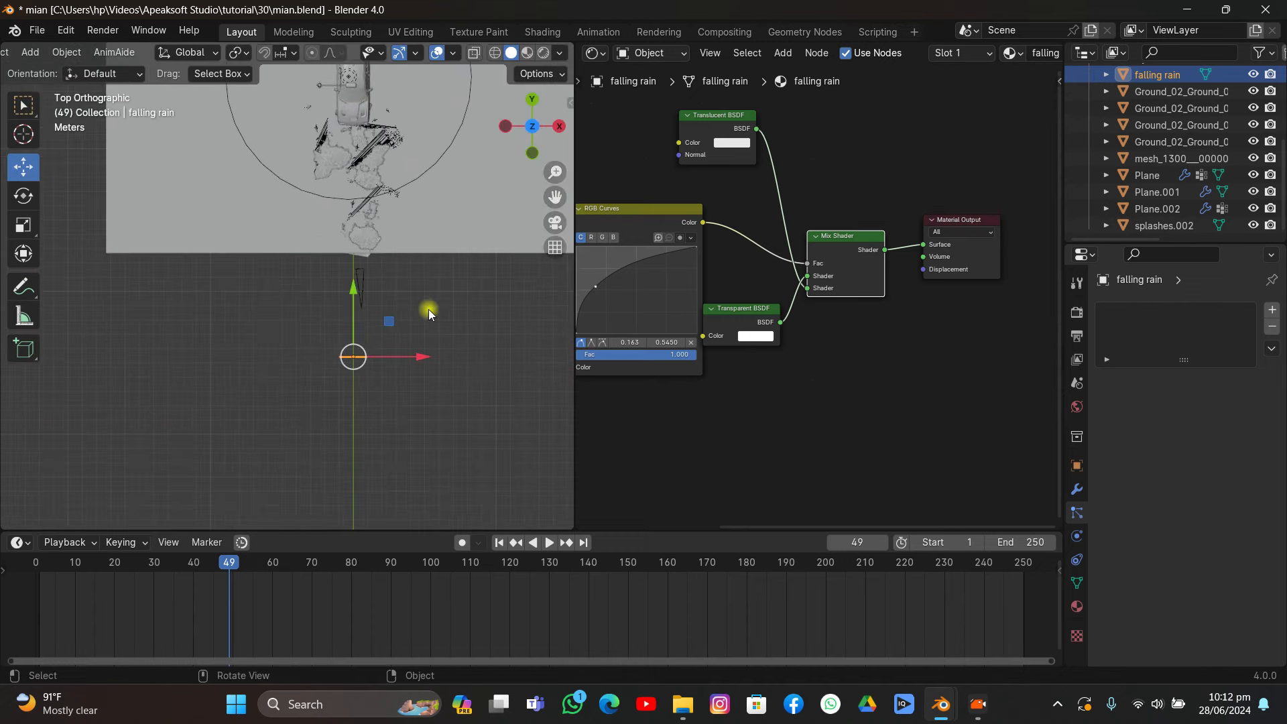
key(r)
key(x)
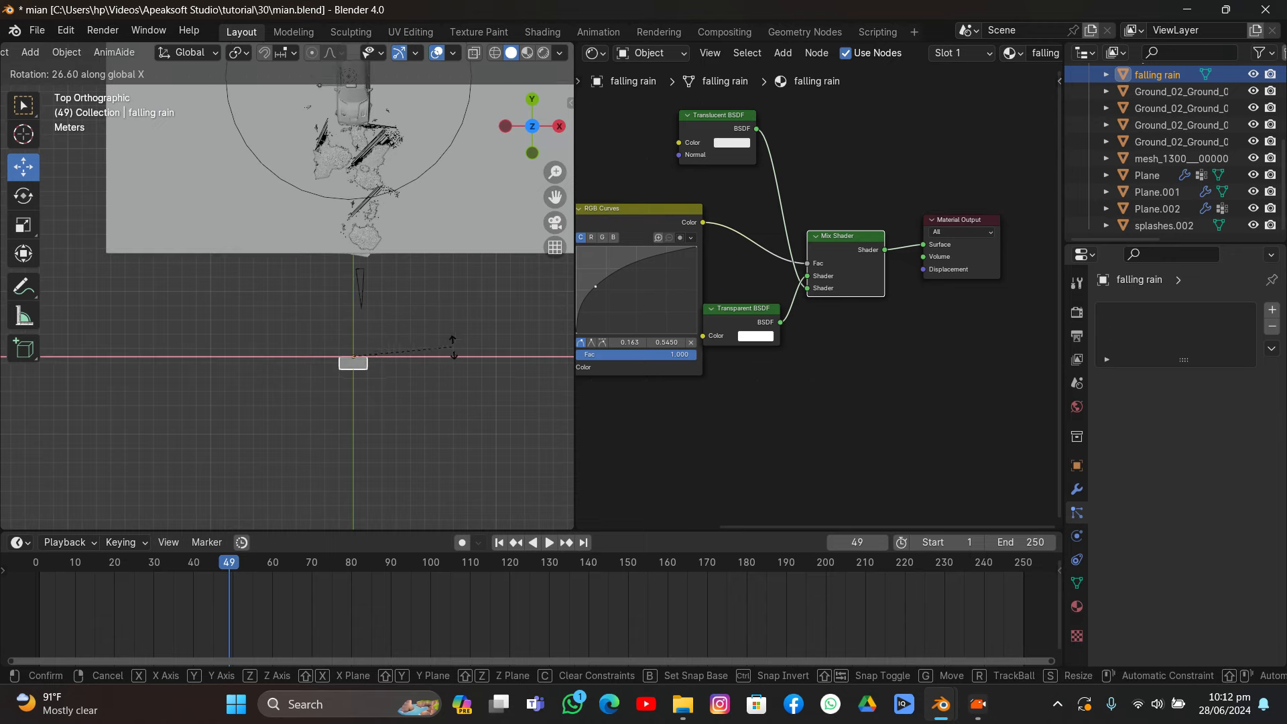
right_click(414, 342)
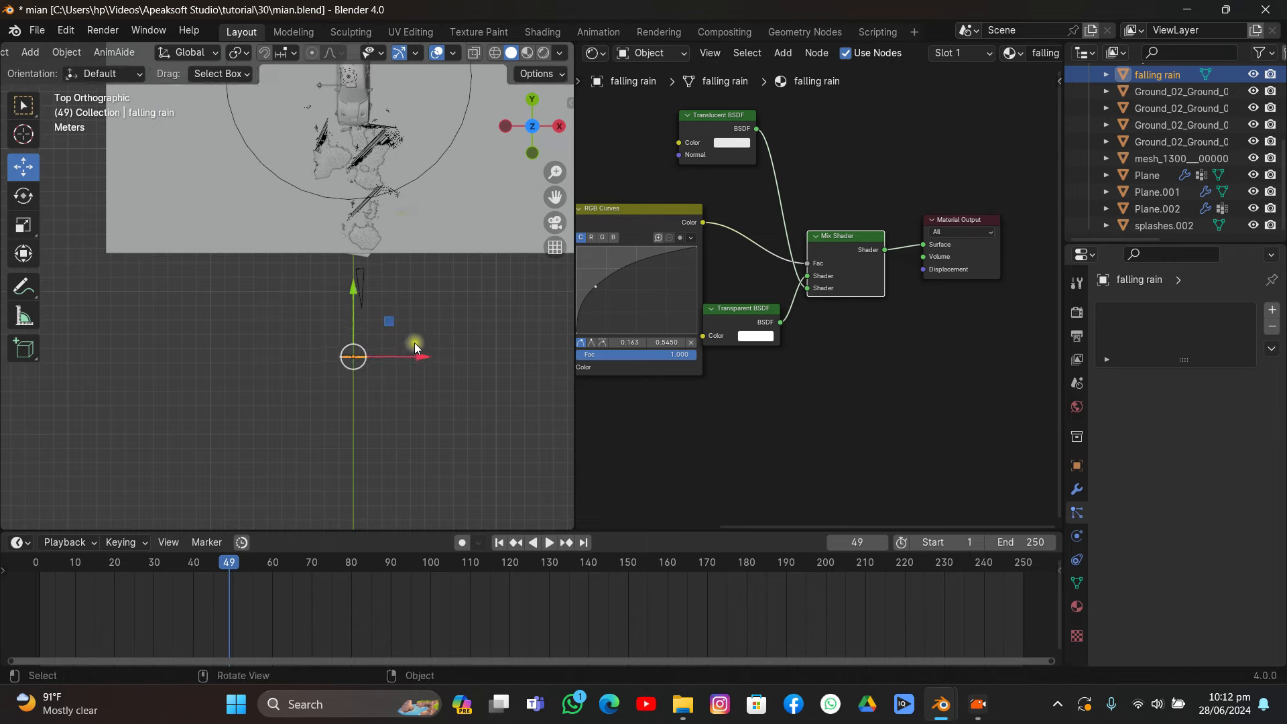
- Lay the falling rain plane flat with a 90° rotation about the global X axis
middle_drag(414, 343, 370, 255)
text(rx)
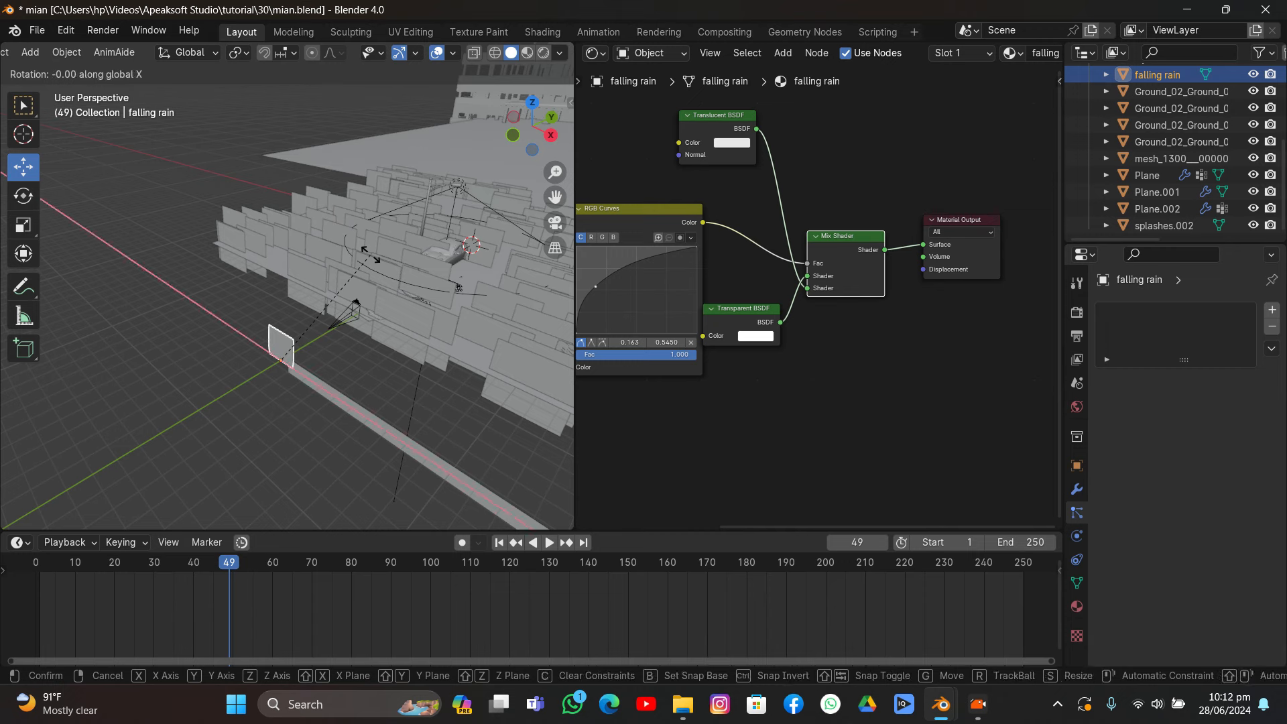
text(90)
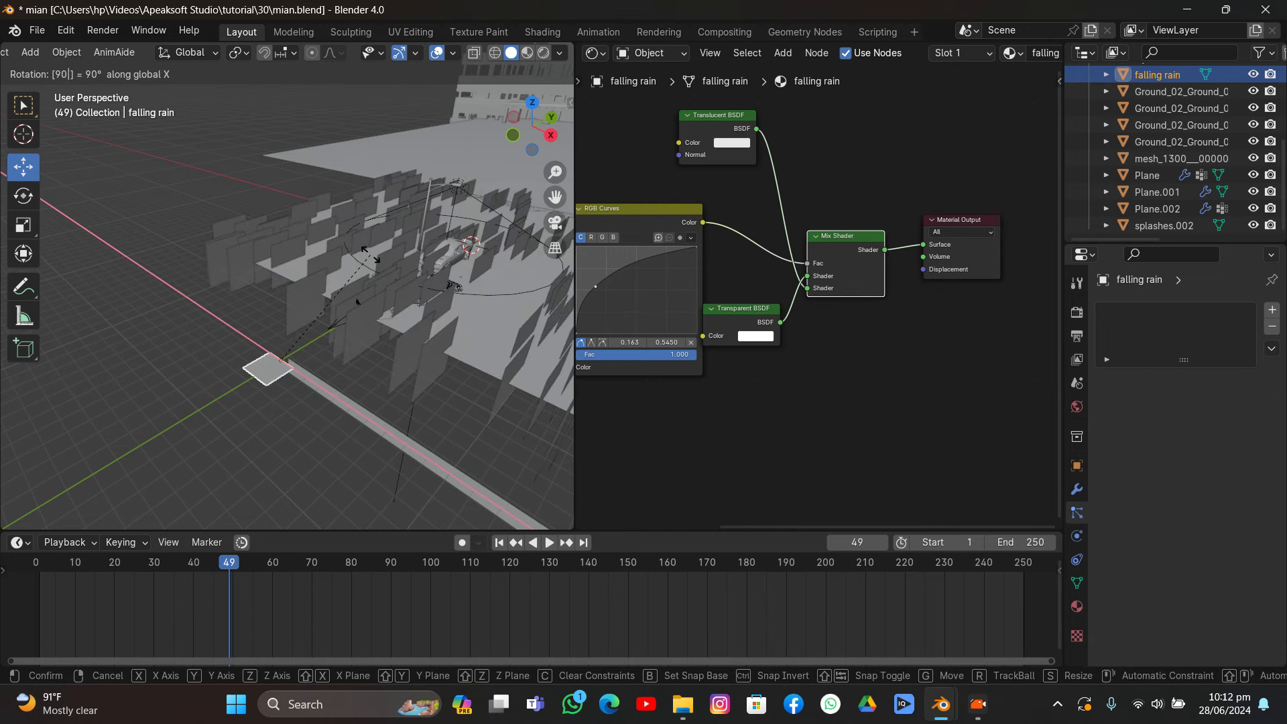
key(Return)
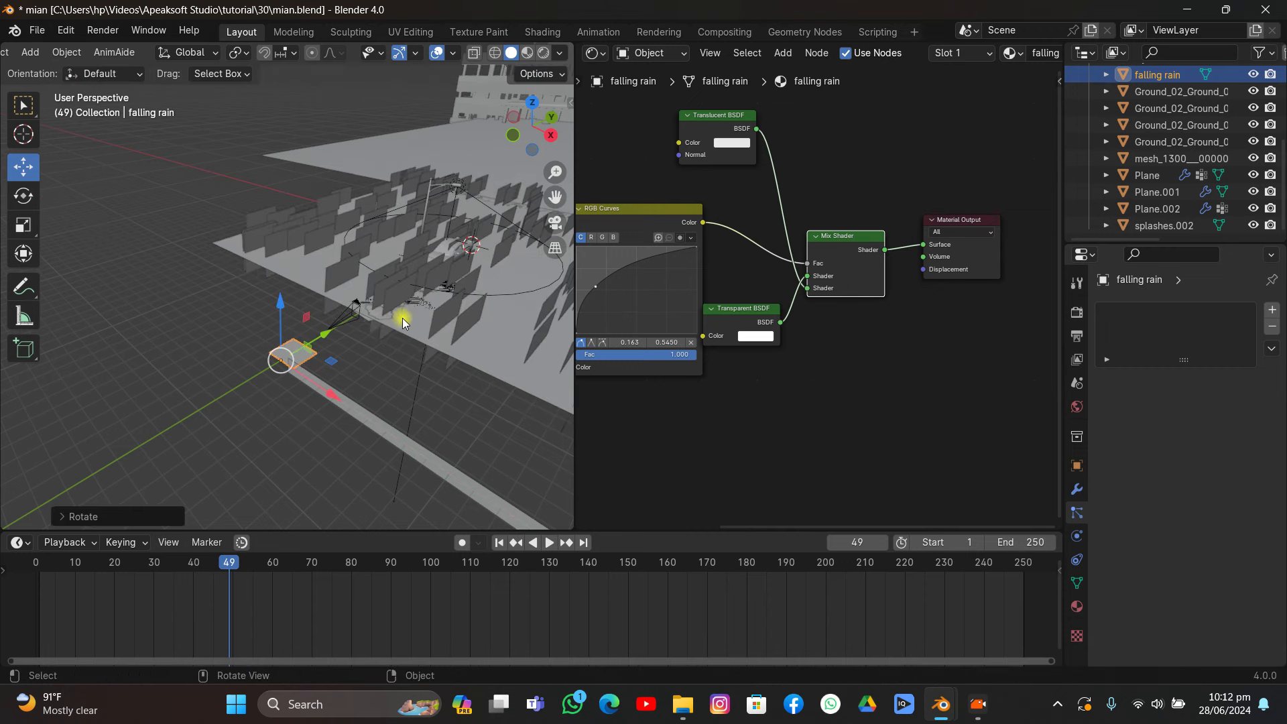
- Play the animation in Material Preview shading and check the scattered rain instances around the car
key(Tab)
key(Tab)
click(527, 53)
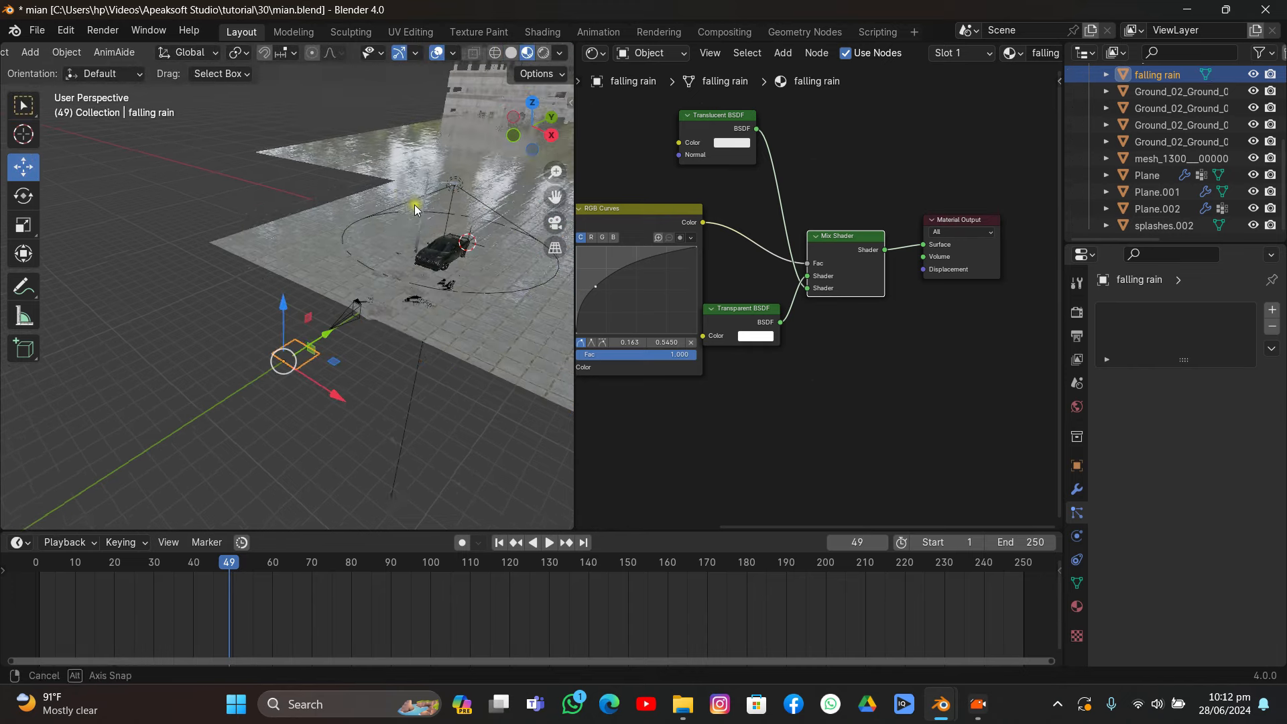
mouse_move(416, 248)
middle_down()
mouse_move(473, 263)
mouse_move(26, 258)
mouse_move(43, 252)
middle_up()
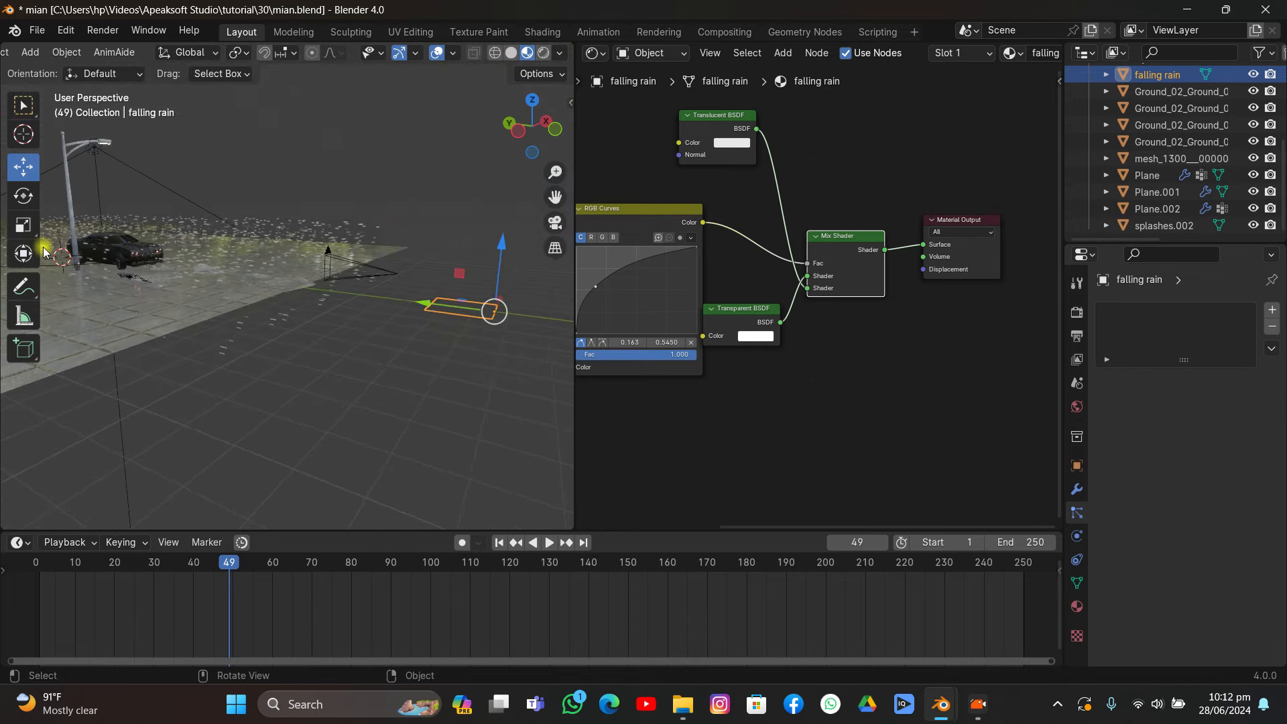
key(space)
key(space)
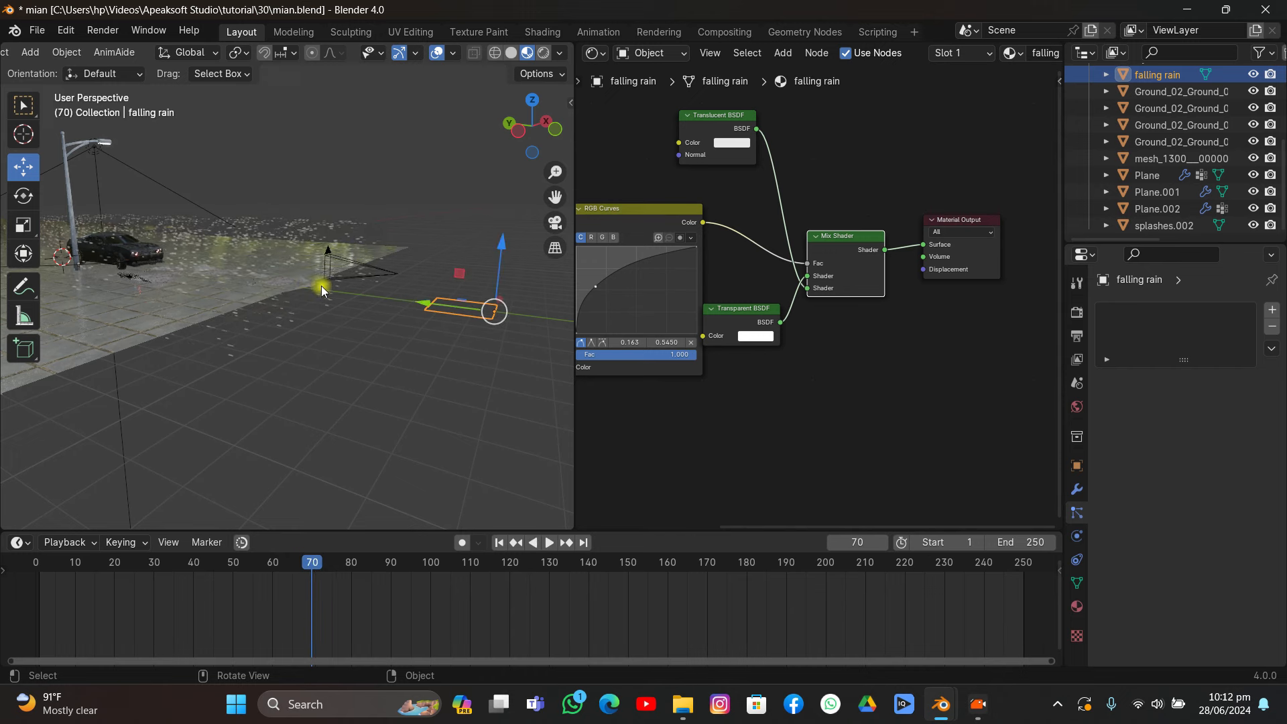
- Stand the falling rain plane back upright with a 90° rotation about the X axis
text(r)
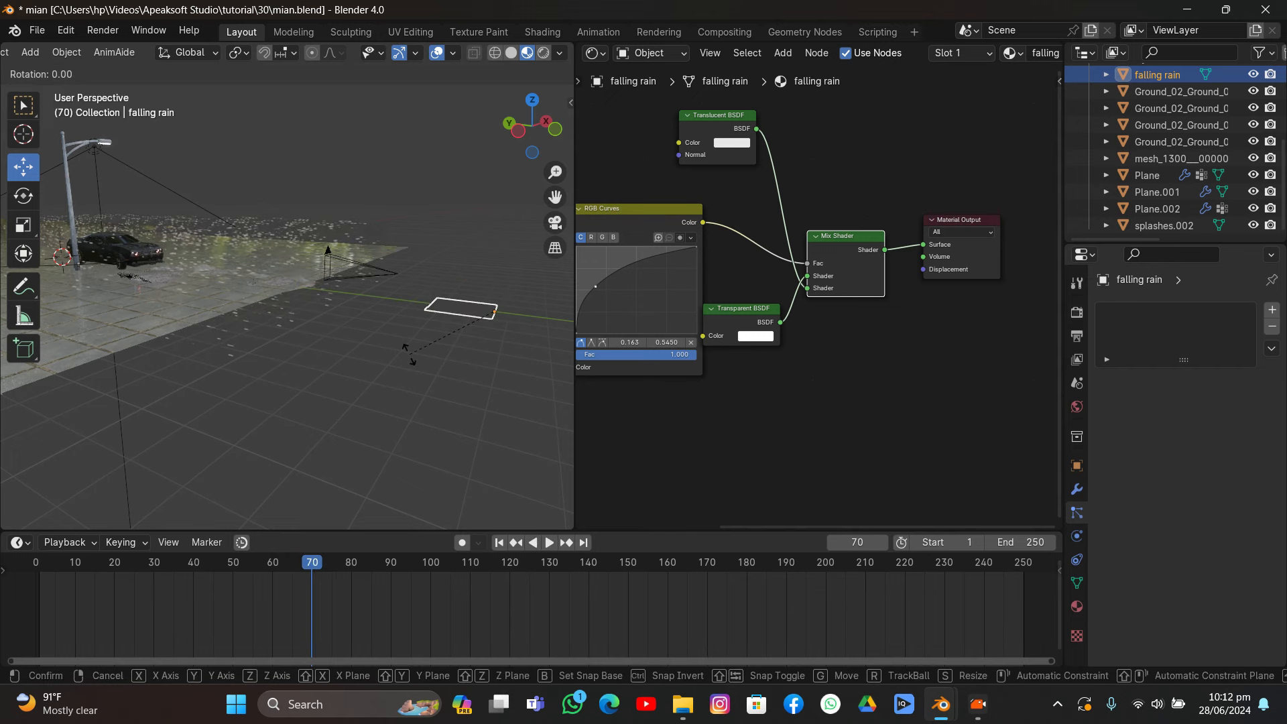
text(x90)
key(Return)
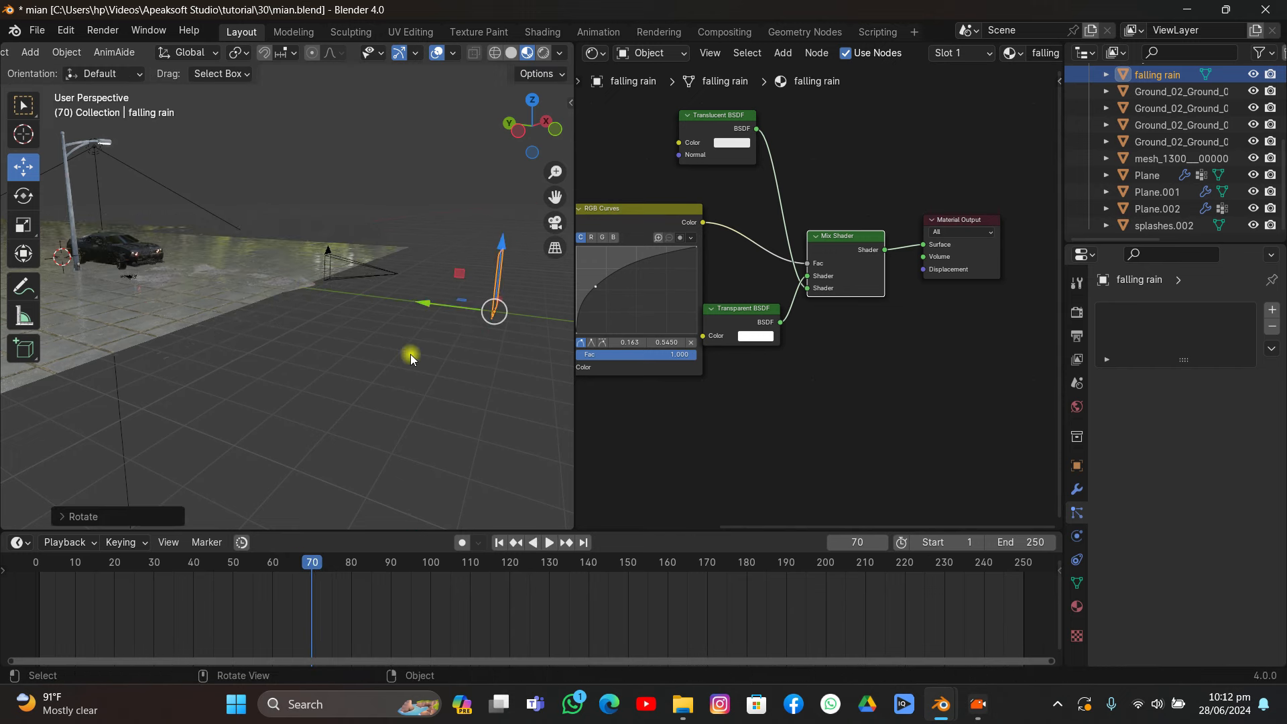
- Play the animation and try a free trackball rotation of the falling rain plane
key(space)
middle_drag(359, 365, 496, 351)
key(r)
key(r)
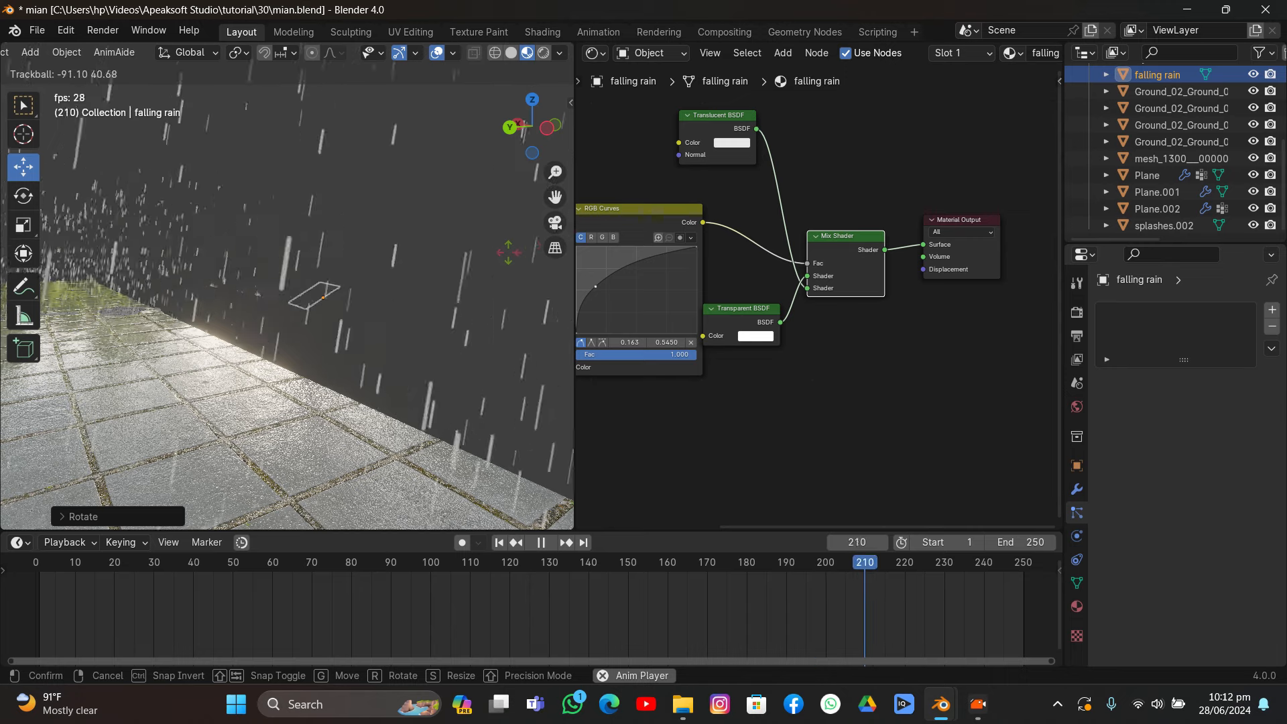
click(508, 254)
middle_drag(508, 253, 401, 343)
- Rotate the falling rain plane 90° about the global X axis and check the animated rain through the camera
text(rx90)
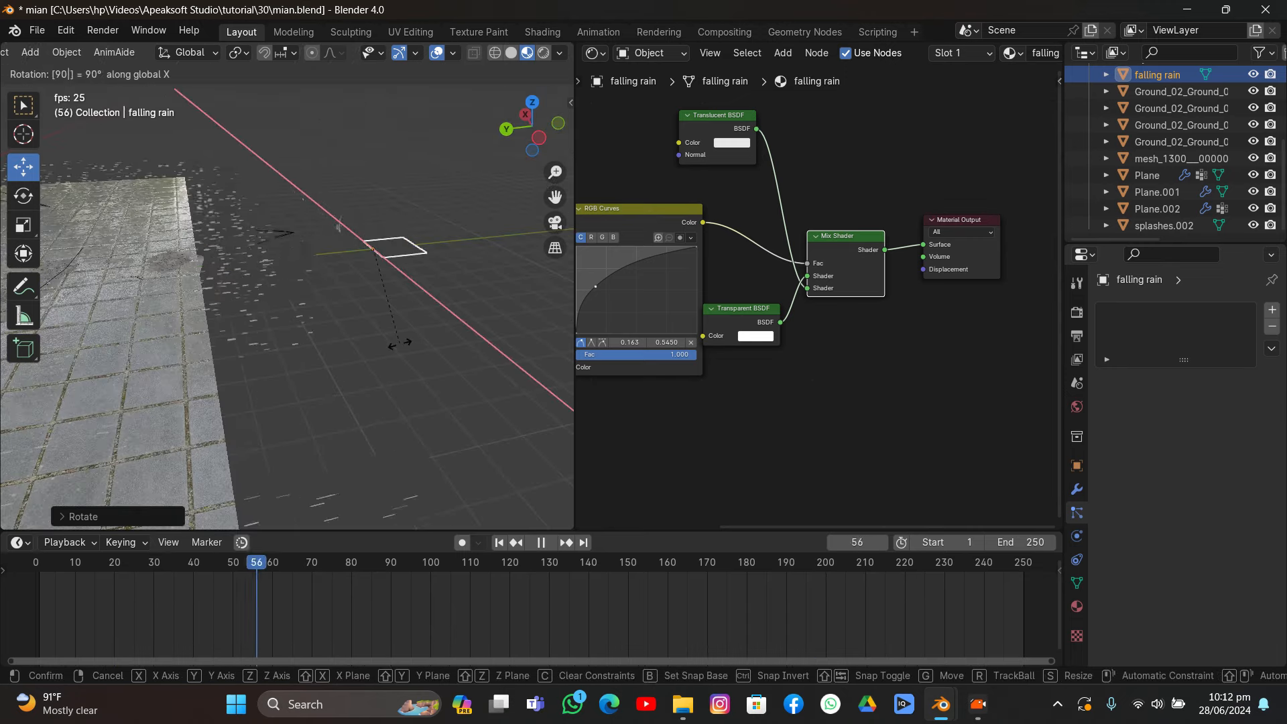
key(Return)
key(r)
key(z)
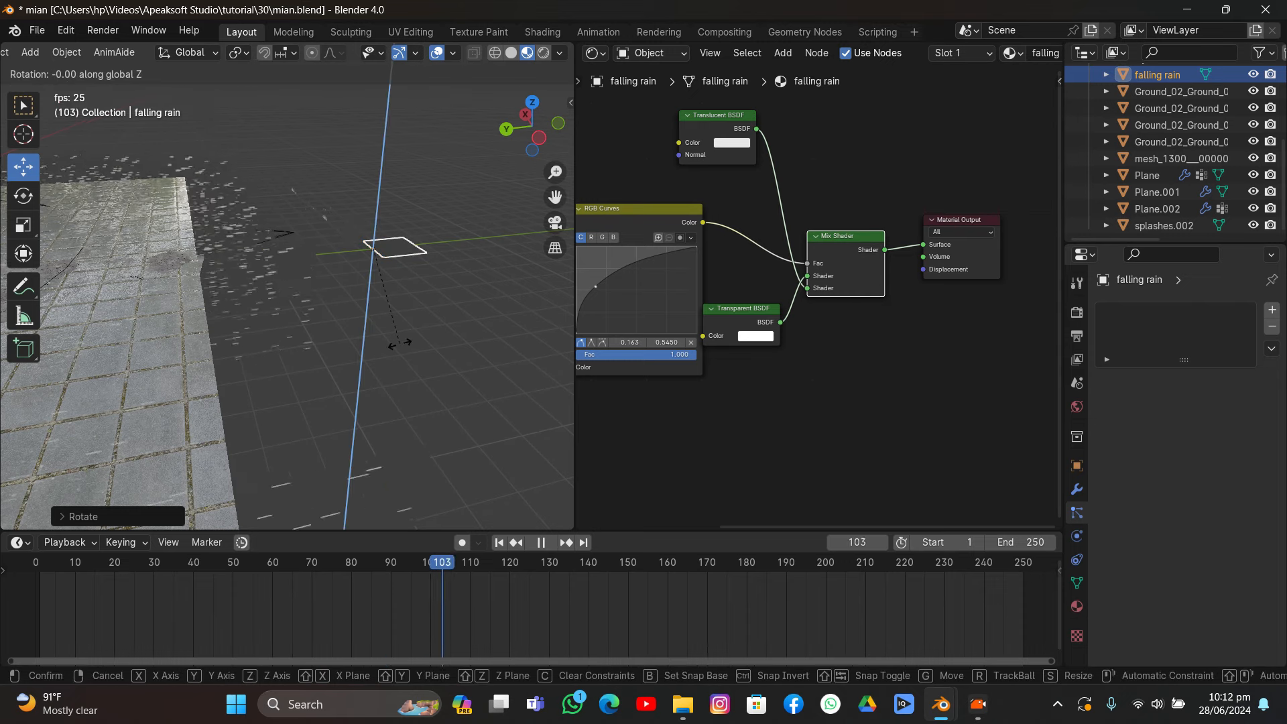
click(400, 343)
middle_drag(324, 345, 112, 292)
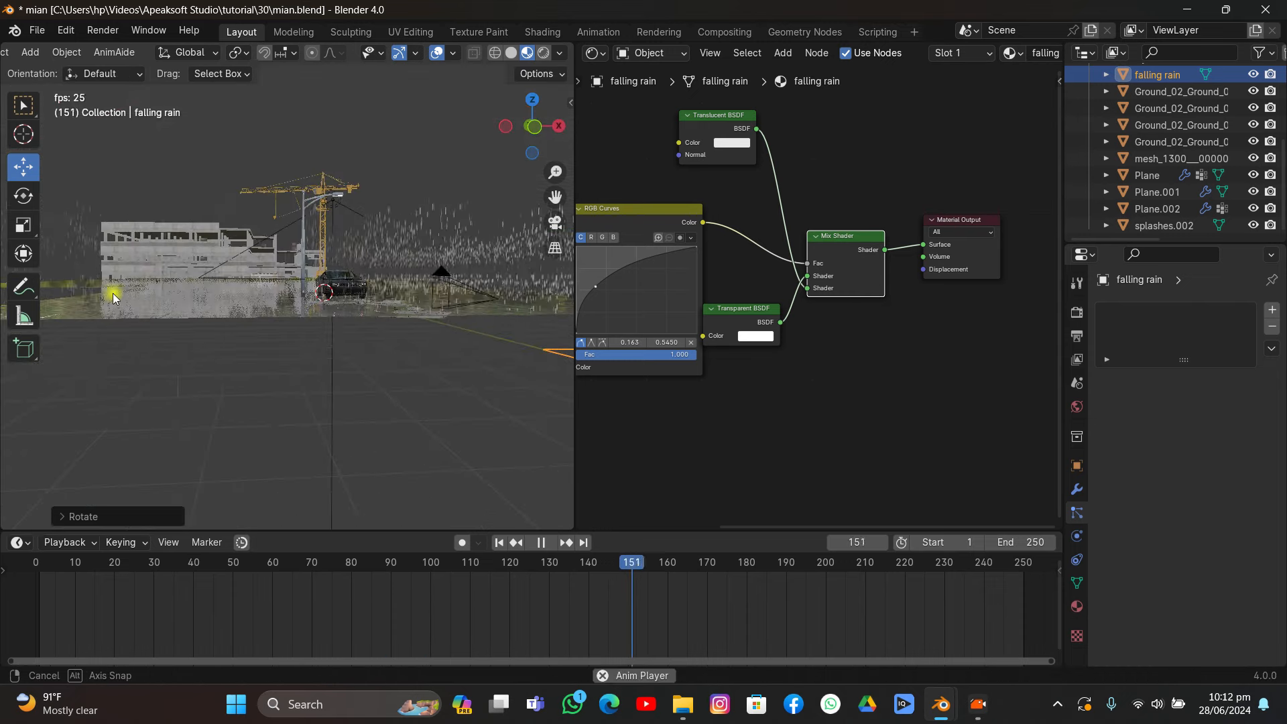
key(KP_0)
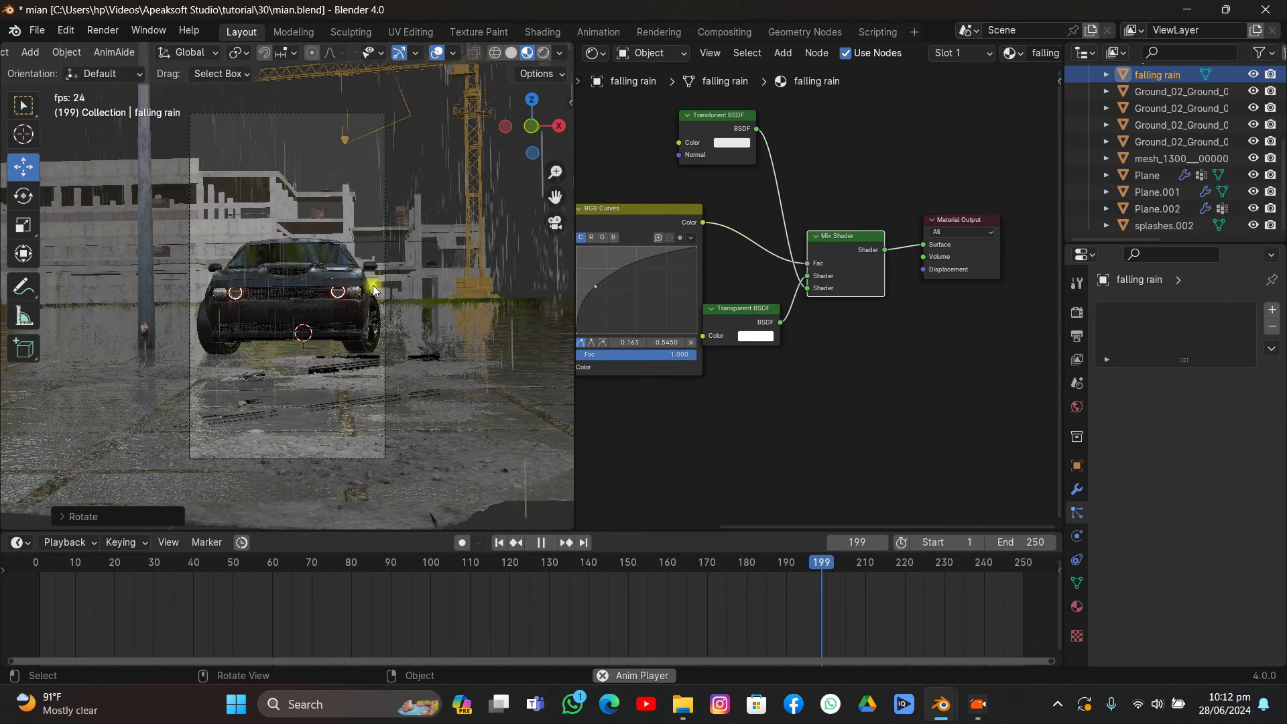
key(space)
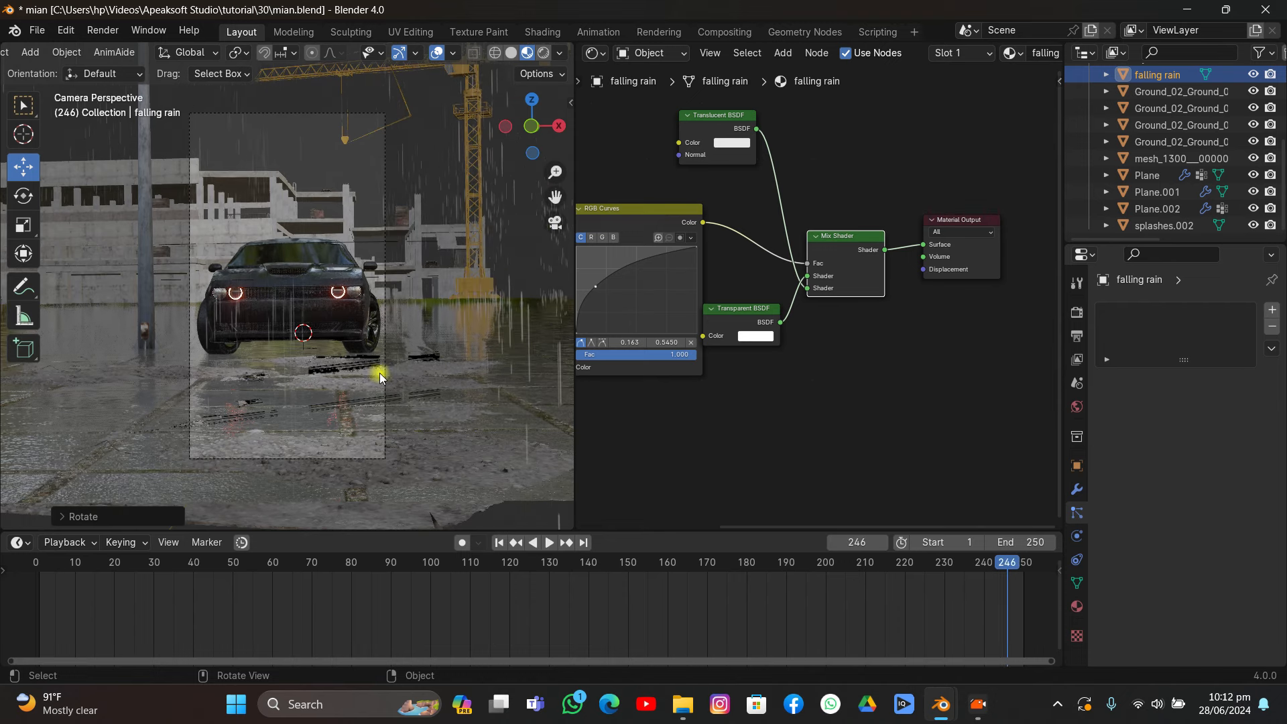
- Assign the vertex group Group to the density of the ground plane's rain particles
click(561, 388)
scroll(1214, 438, down, 15)
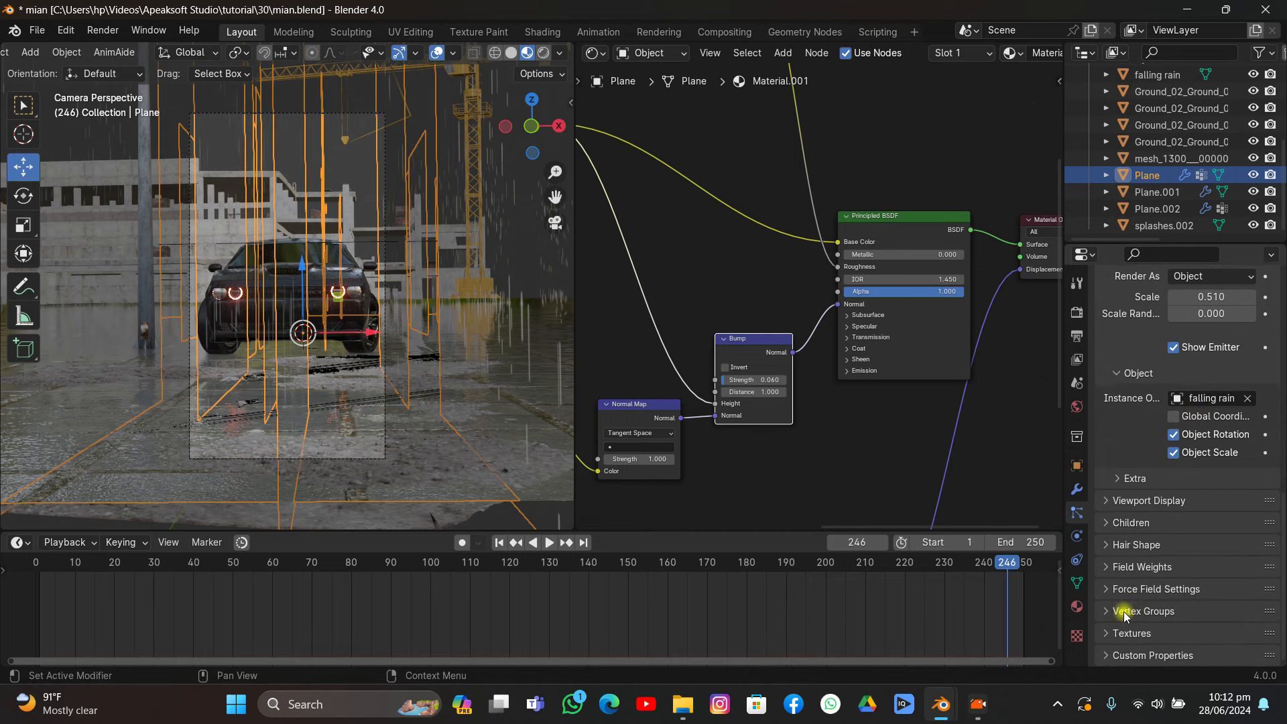
click(1124, 615)
drag(1125, 615, 1116, 469)
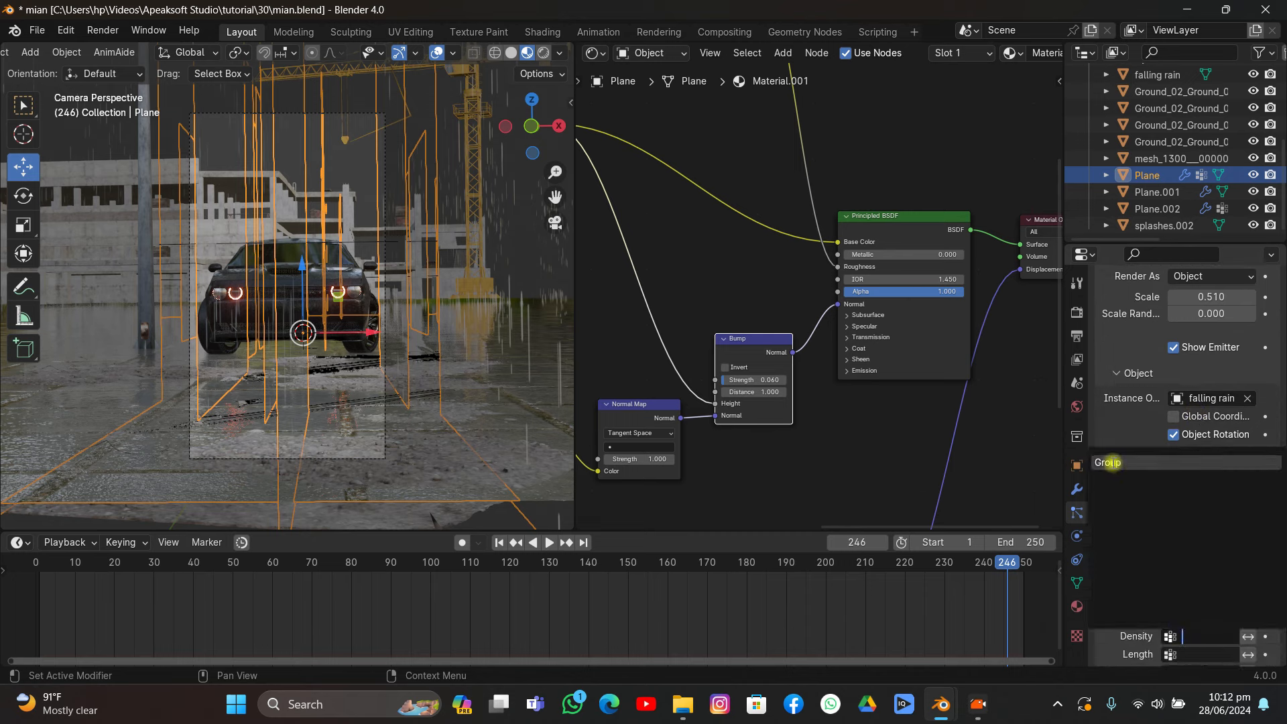
click(1113, 463)
scroll(1205, 362, up, 6)
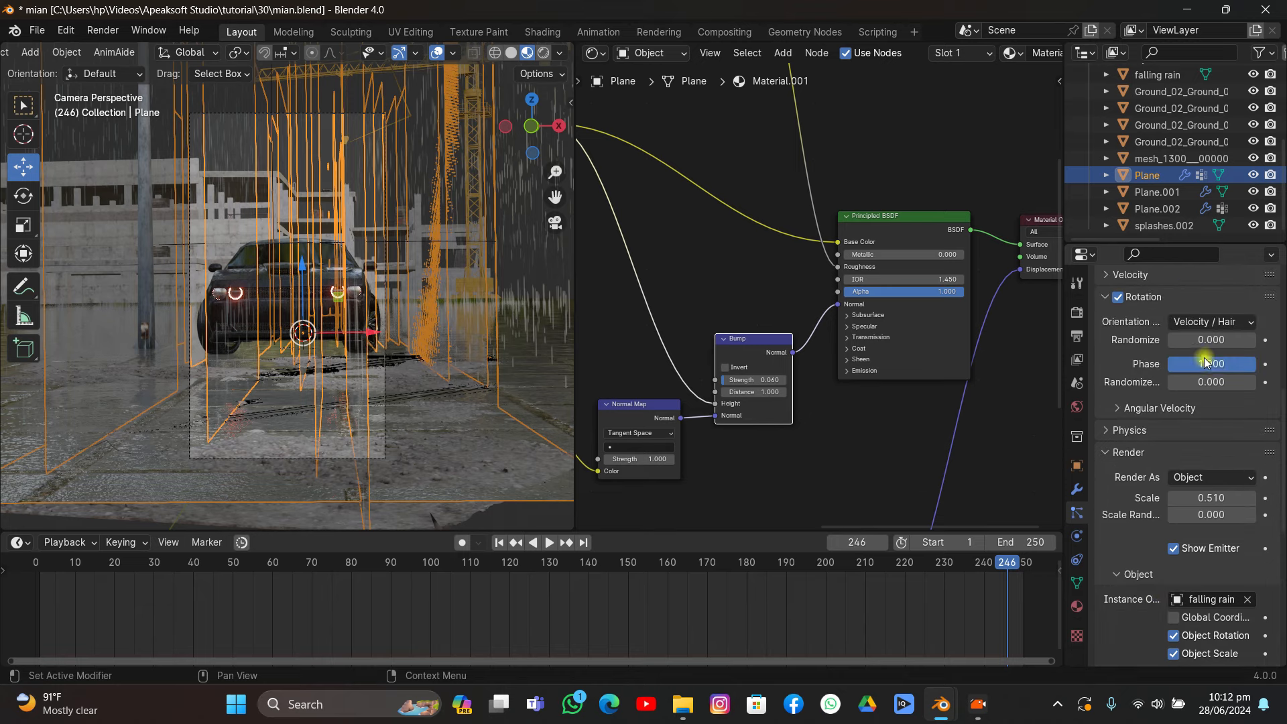
- Set the rain particles' rotation phase to 0.433 and view the scene through the camera
drag(1213, 363, 1174, 363)
middle_drag(447, 283, 529, 235)
click(555, 223)
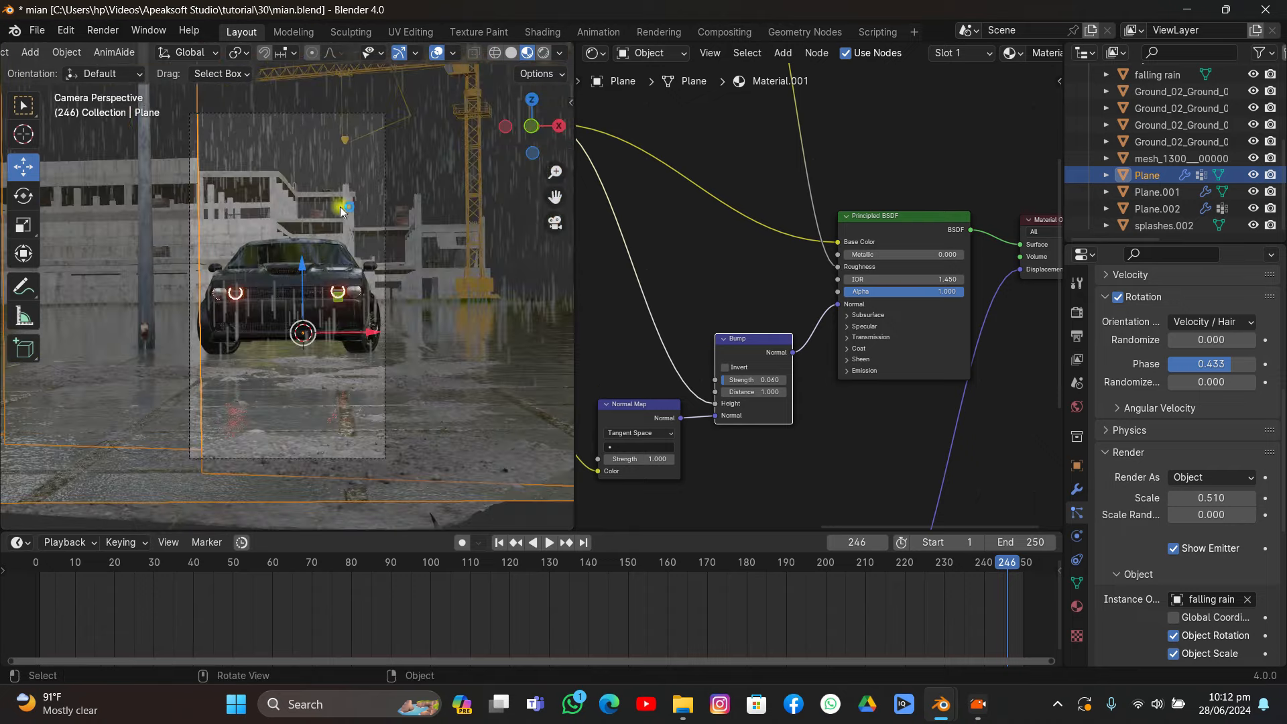
- Open the falling rain plane in Edit Mode and change the Shader Editor area to the UV Editor
middle_drag(380, 228, 326, 365)
click(334, 304)
key(Tab)
click(593, 53)
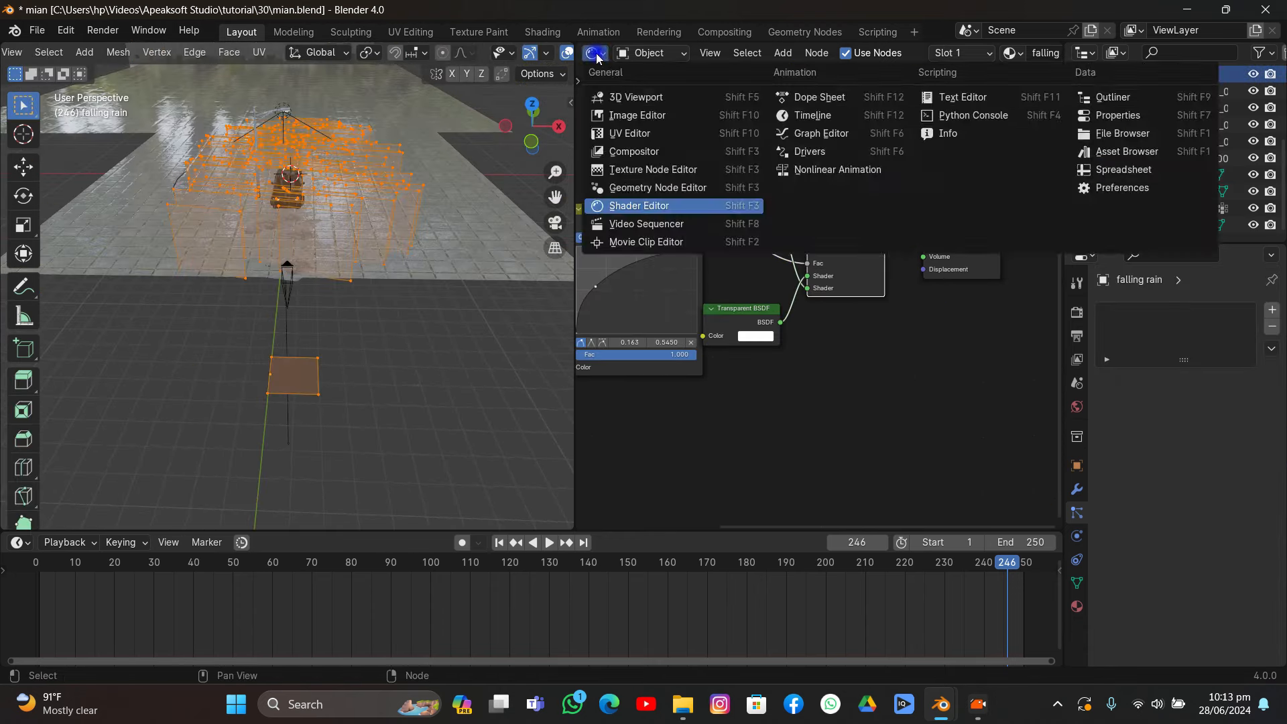
click(594, 53)
click(598, 138)
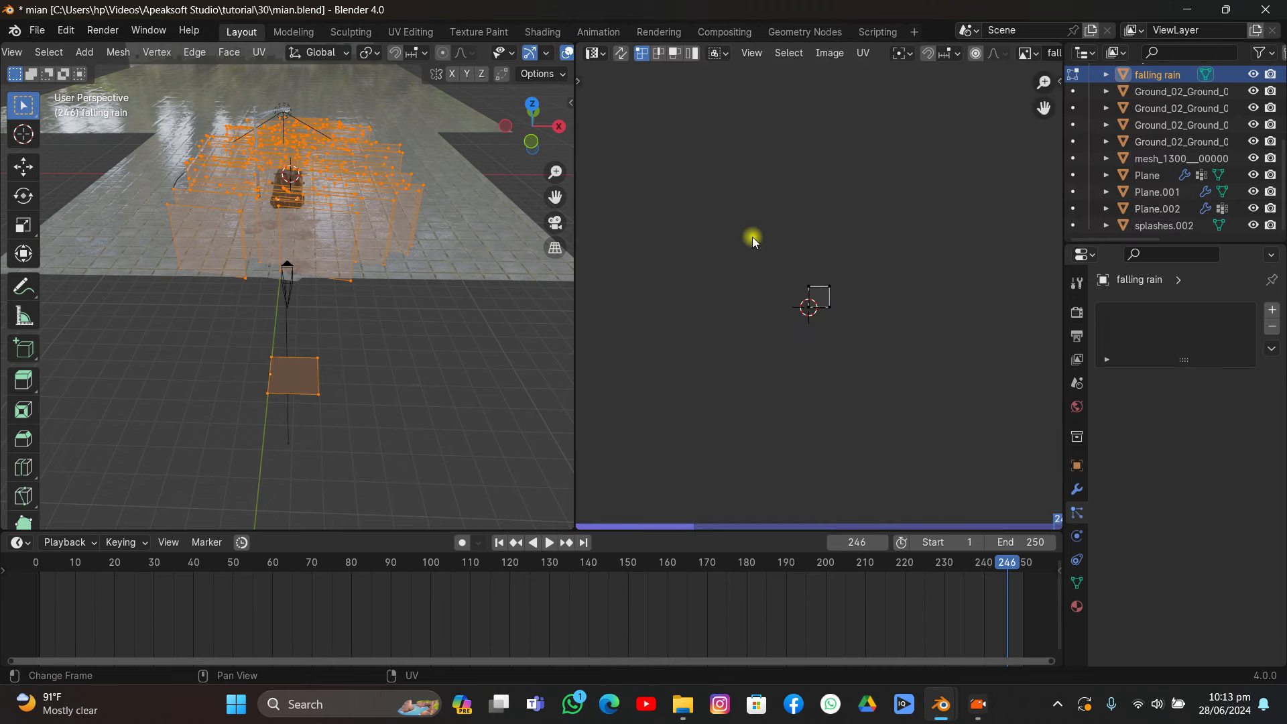
- Scale all of the falling rain plane's UVs up beyond the image bounds, leave Edit Mode and return to camera view
scroll(754, 238, up, 5)
key(a)
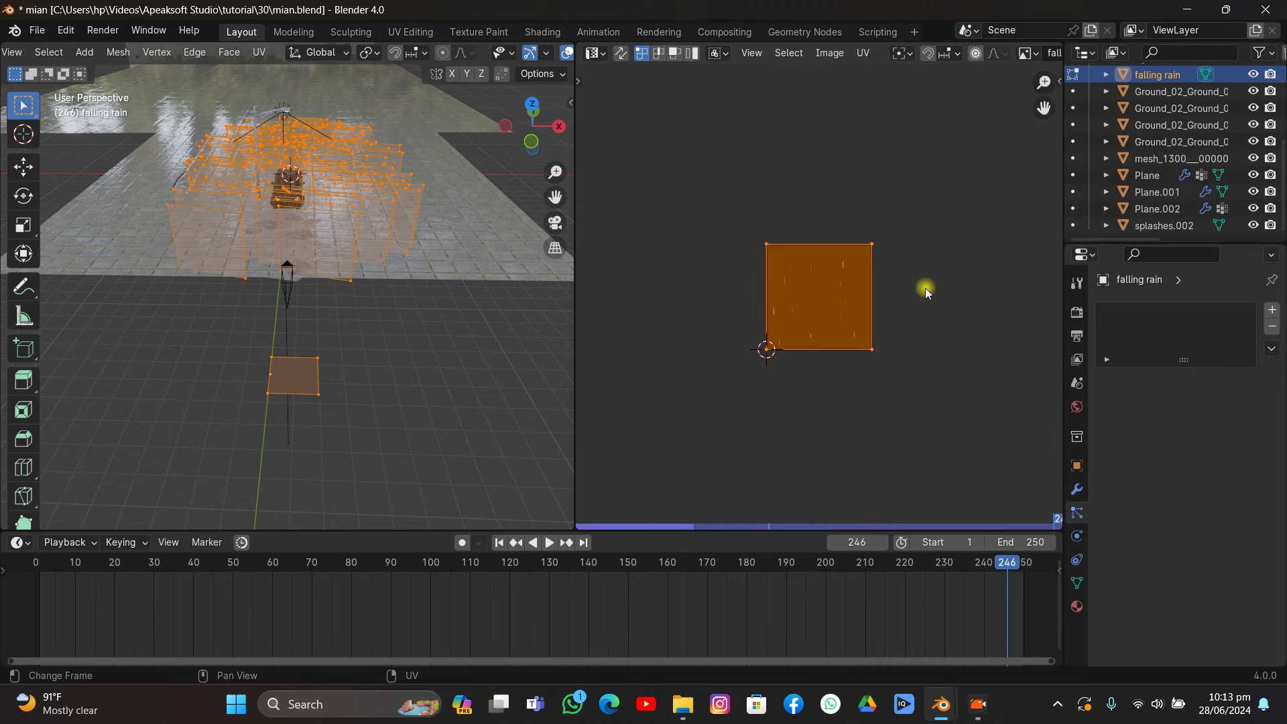
key(s)
click(594, 295)
key(Tab)
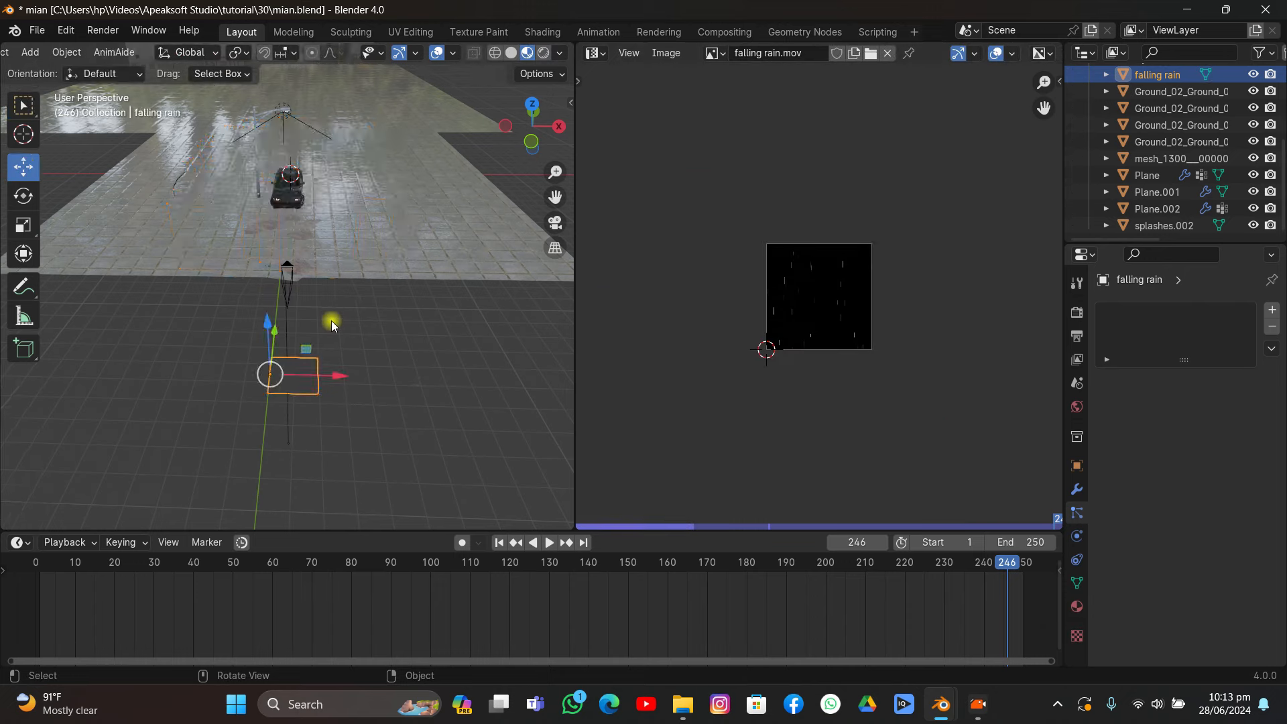
click(555, 222)
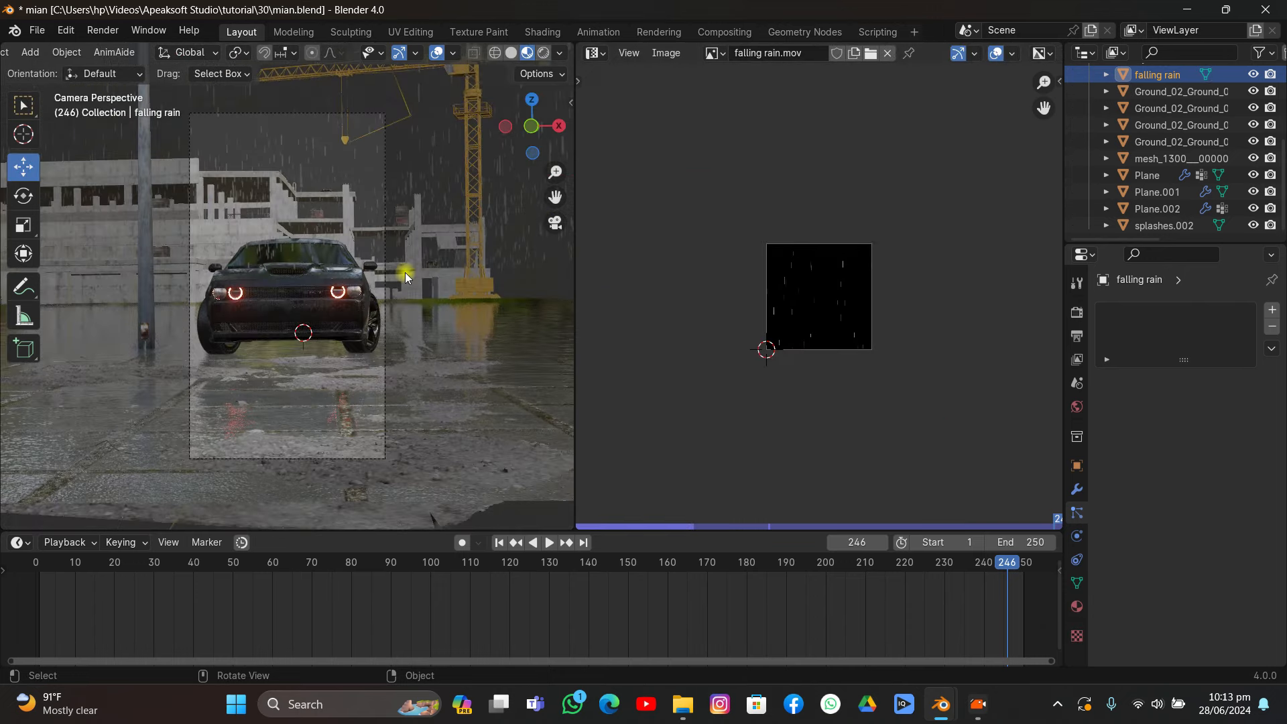
key(Tab)
key(s)
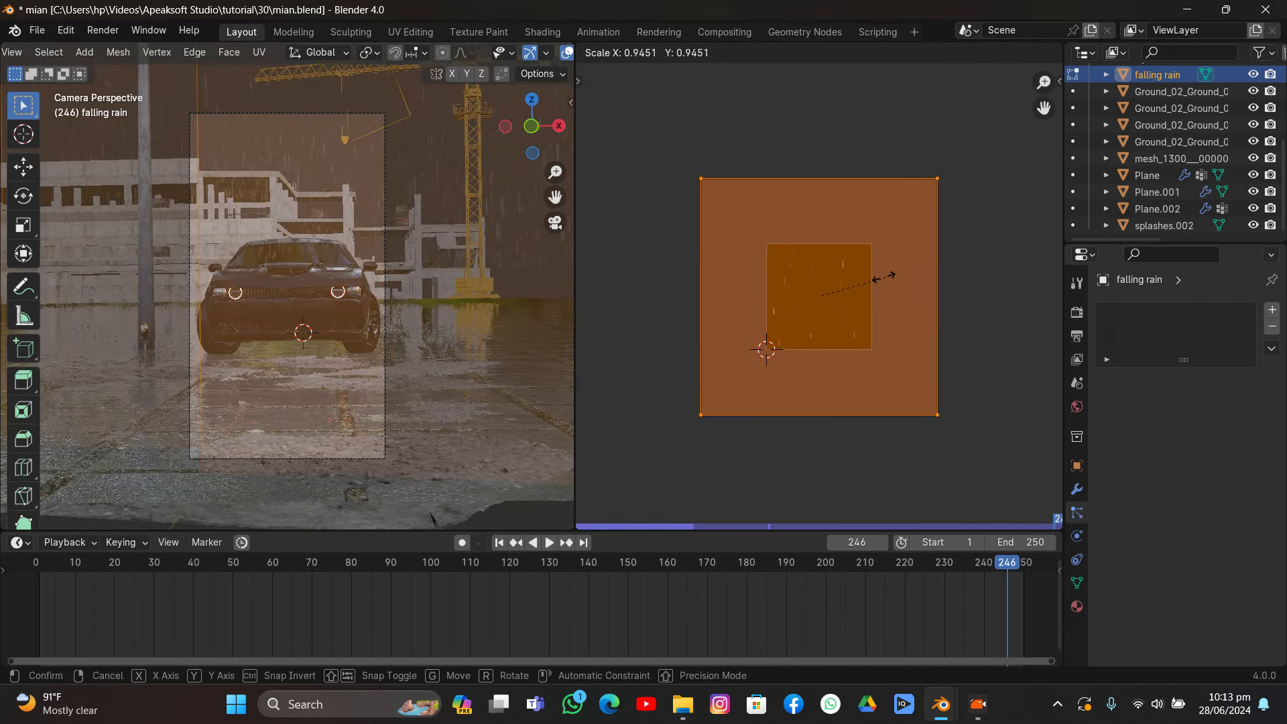
click(792, 227)
key(Tab)
- Reselect the falling rain plane and set its falling rain.mov texture's extension to Repeat in the Shader Editor
middle_drag(453, 253, 368, 279)
click(556, 288)
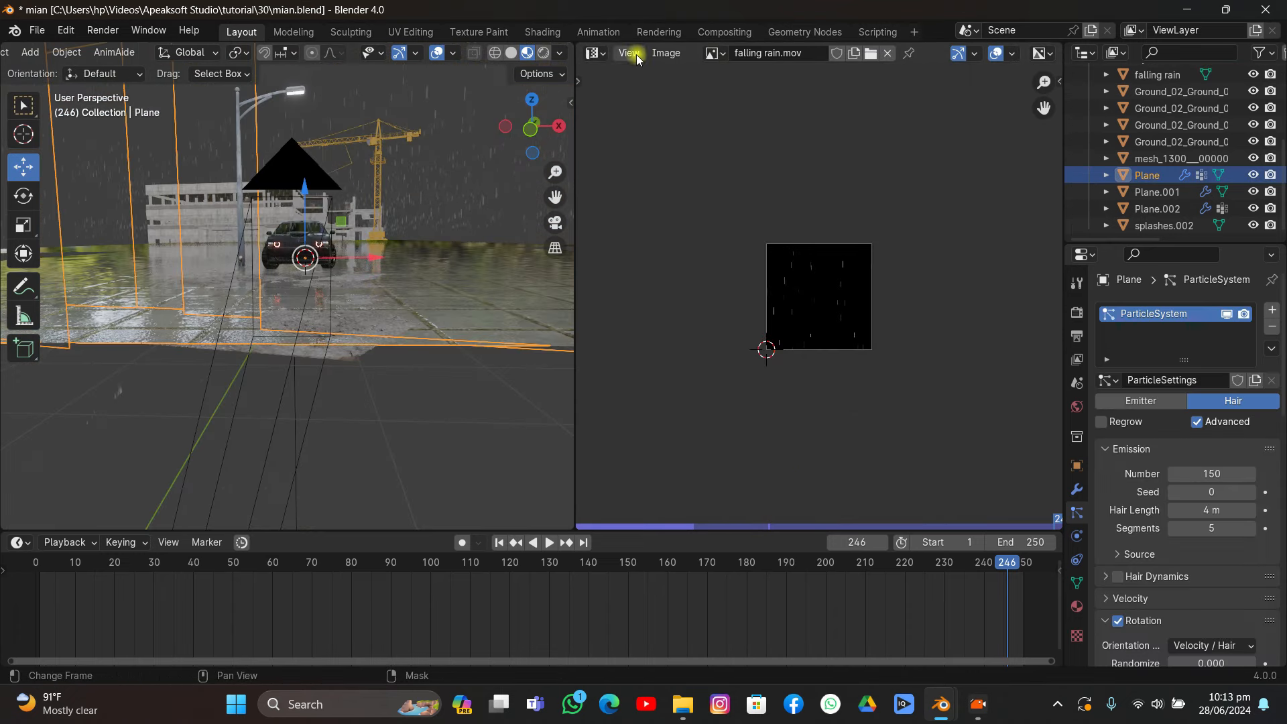
middle_drag(303, 335, 287, 349)
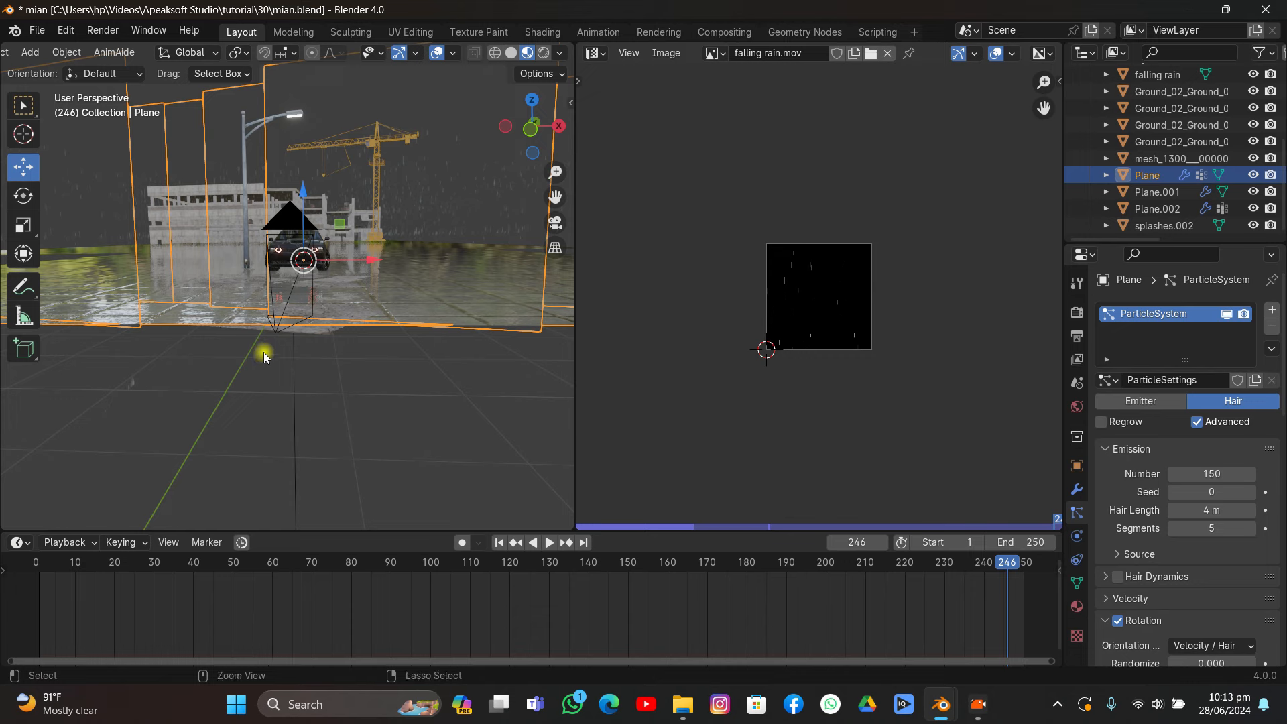
click(264, 353)
click(592, 54)
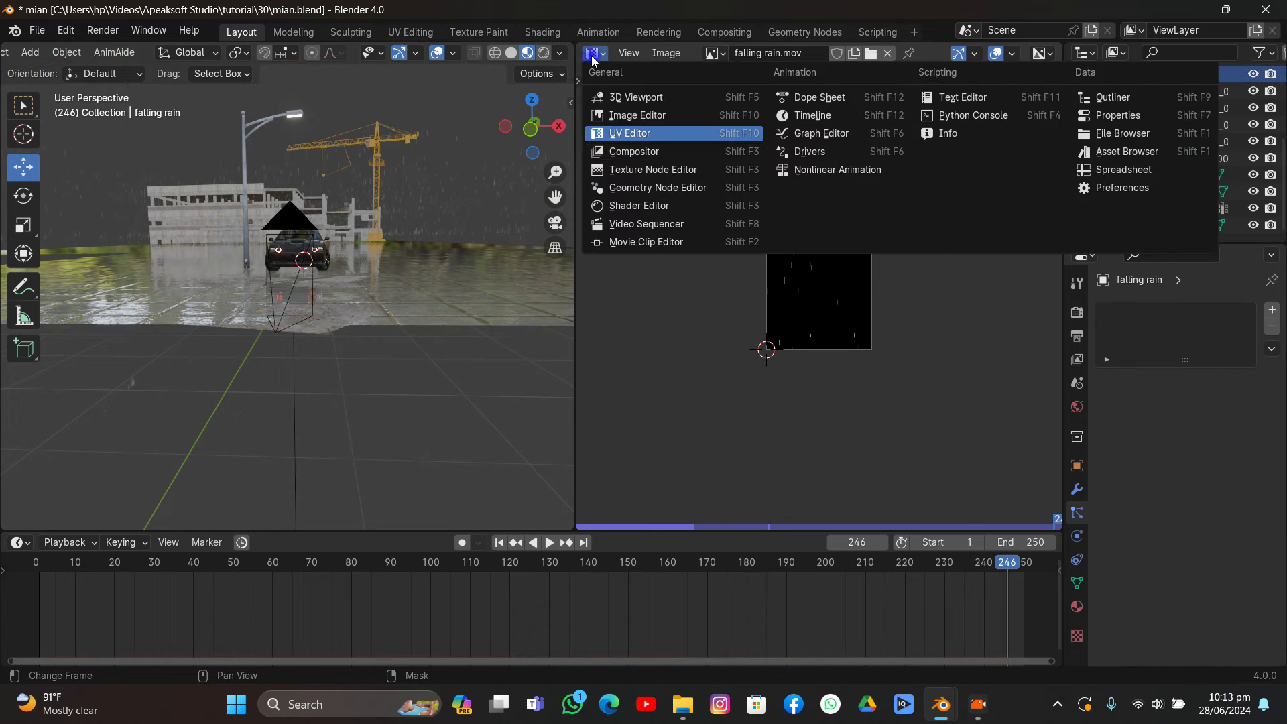
click(594, 204)
scroll(655, 296, up, 4)
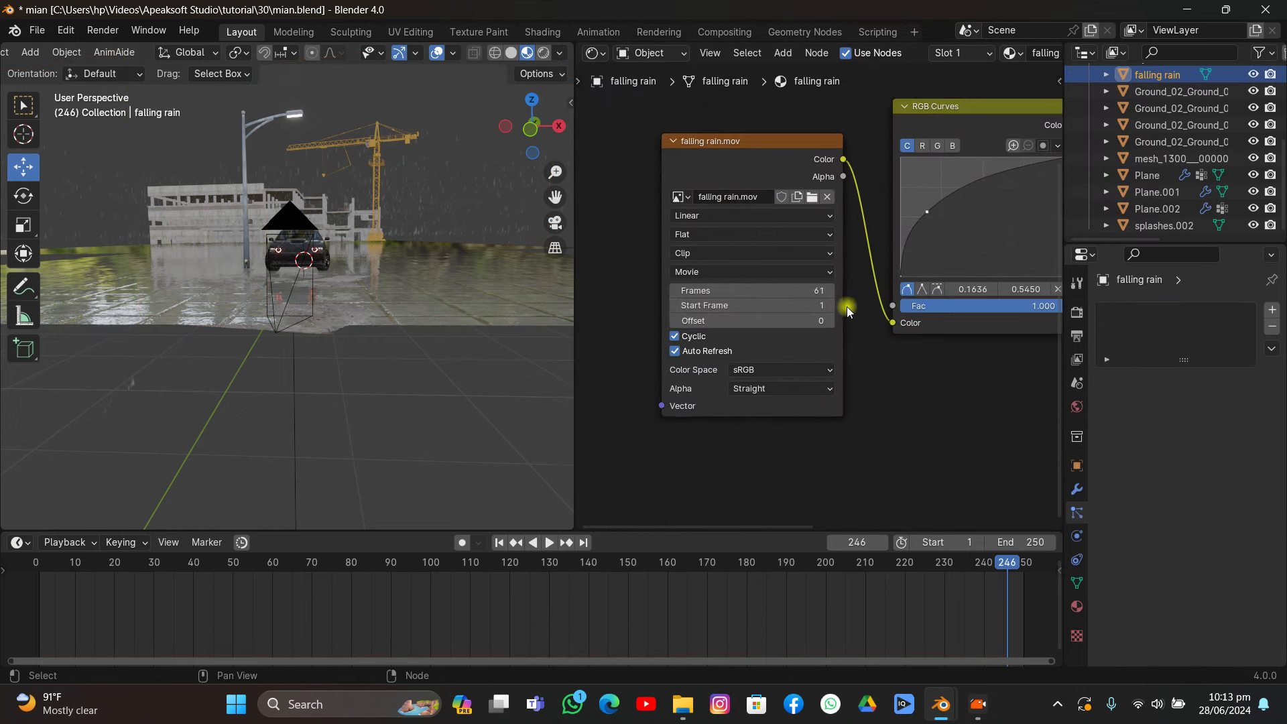
click(708, 261)
click(690, 288)
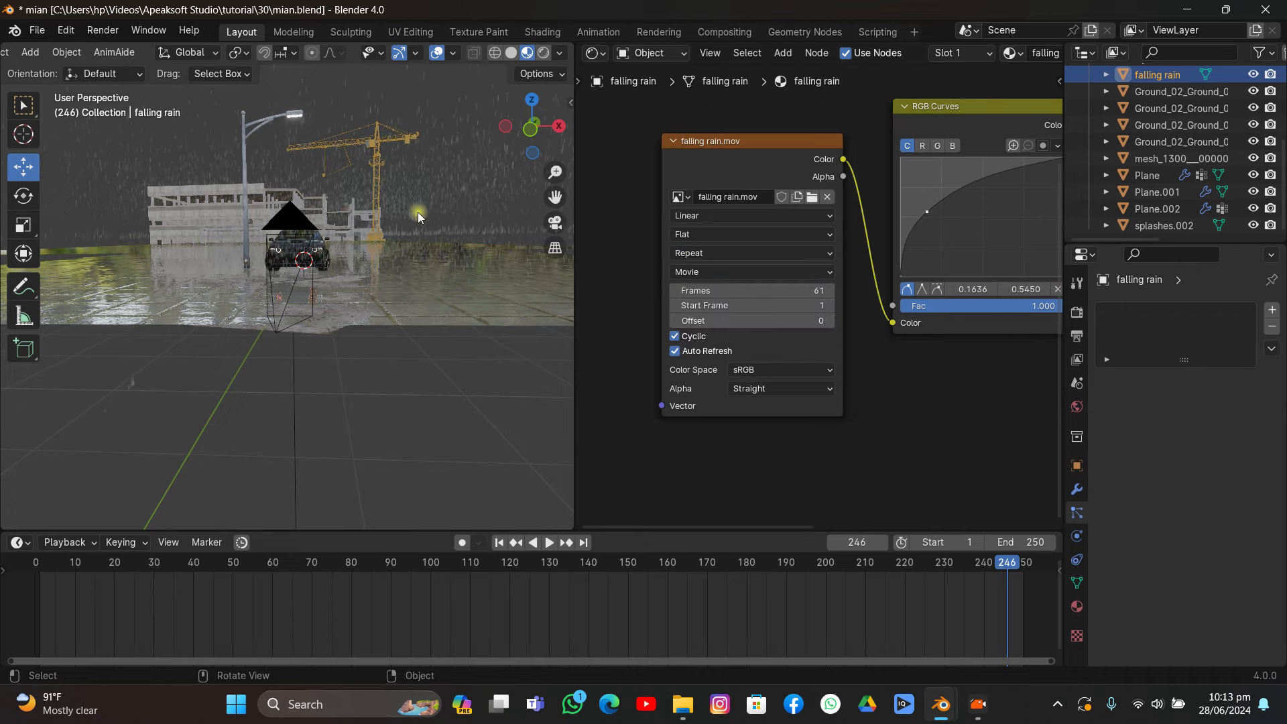
- Play the animation through the camera and check how the repeated rain texture looks around the car
middle_drag(402, 208, 537, 213)
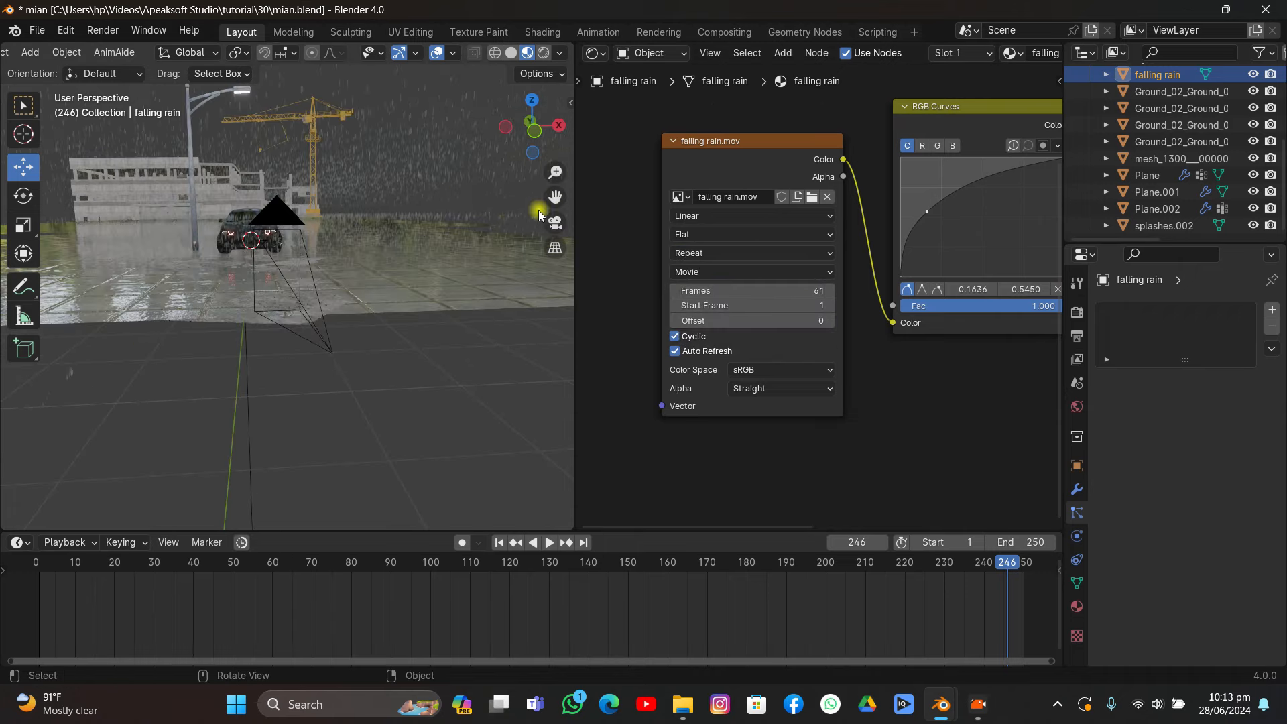
click(555, 223)
key(space)
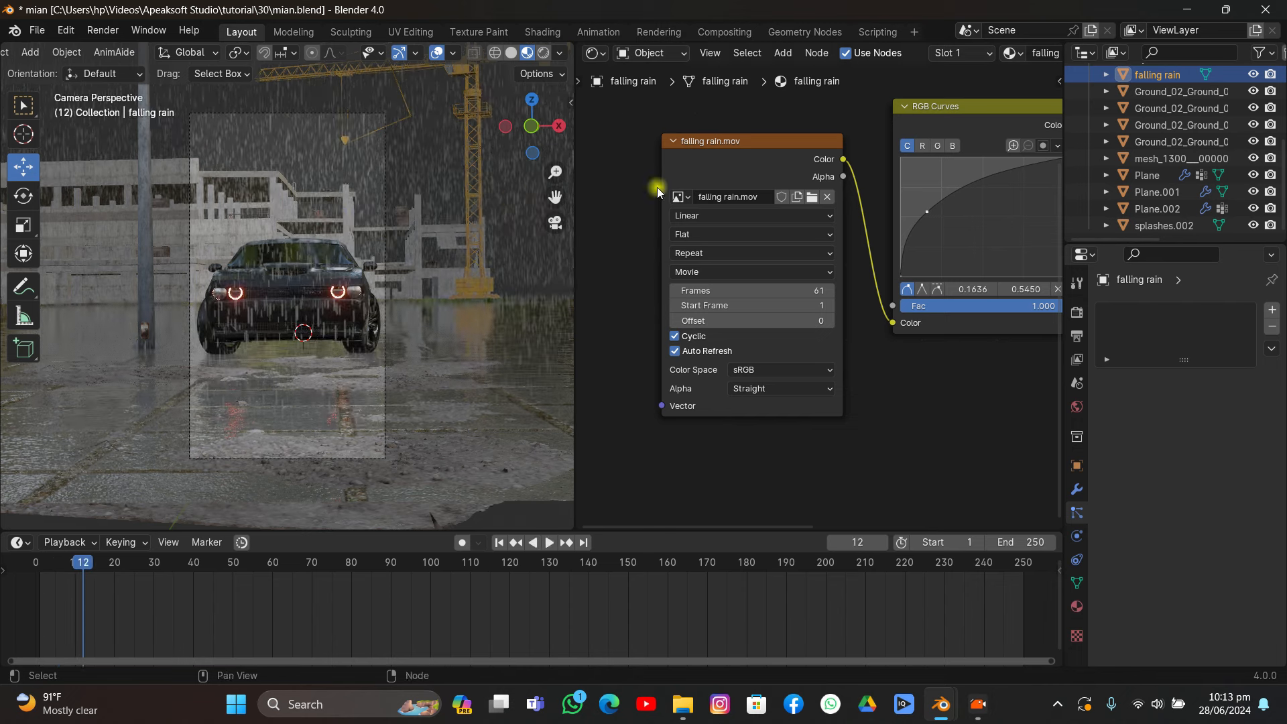
- Enlarge the falling rain plane's UVs further in the UV Editor and return to Object Mode
key(Tab)
click(594, 53)
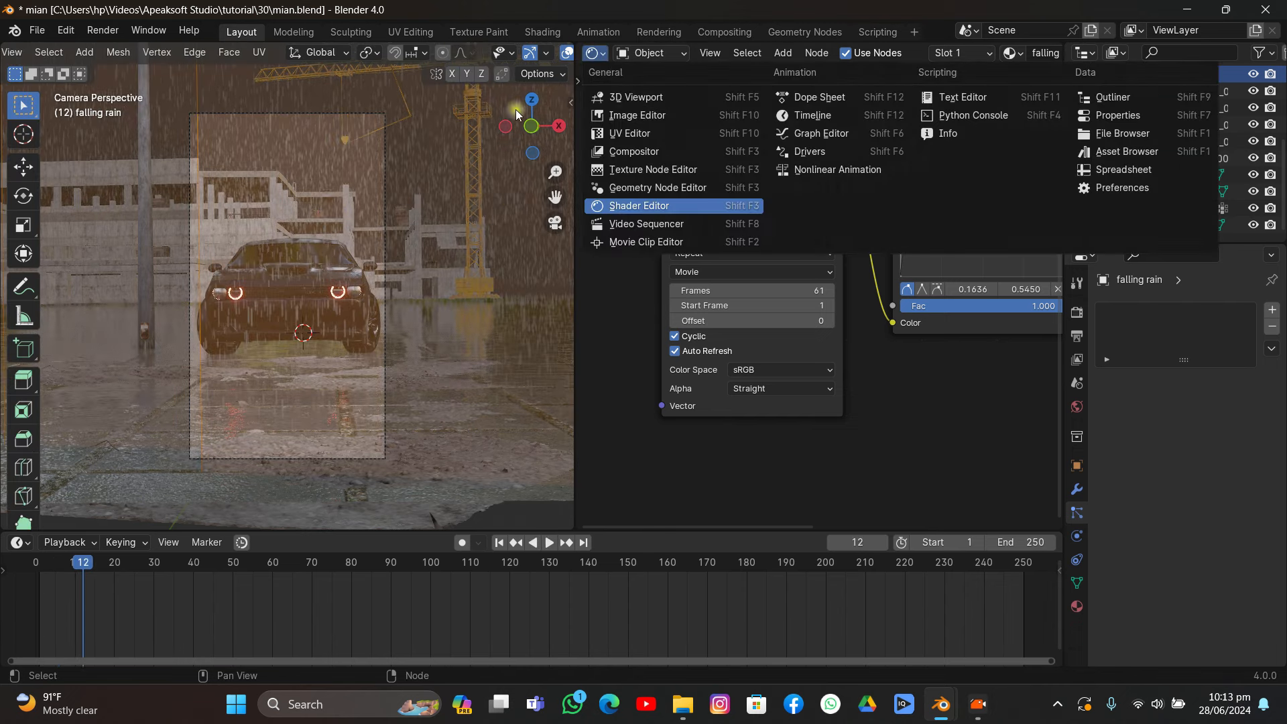
click(589, 134)
key(s)
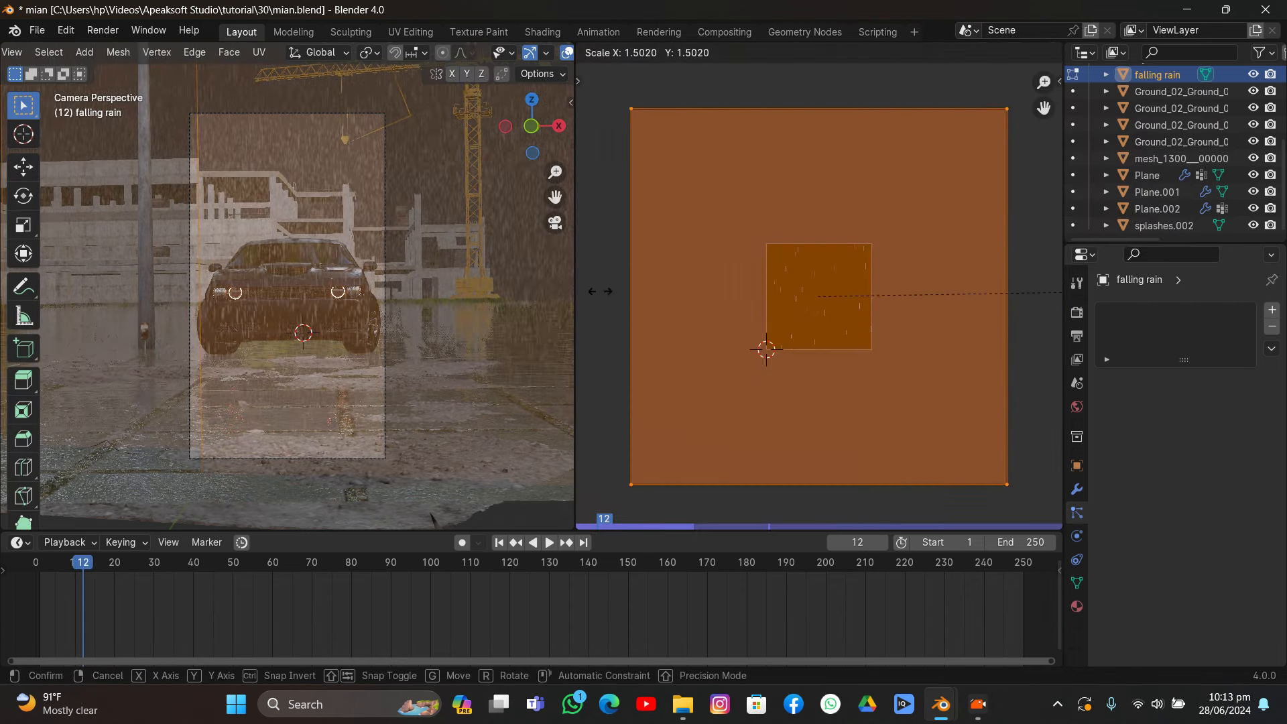
click(1045, 303)
key(Tab)
- While previewing the animation through the camera, reduce the ground plane's rain particle number to 13 and save the file
middle_drag(356, 232, 366, 264)
scroll(366, 264, down, 4)
click(473, 253)
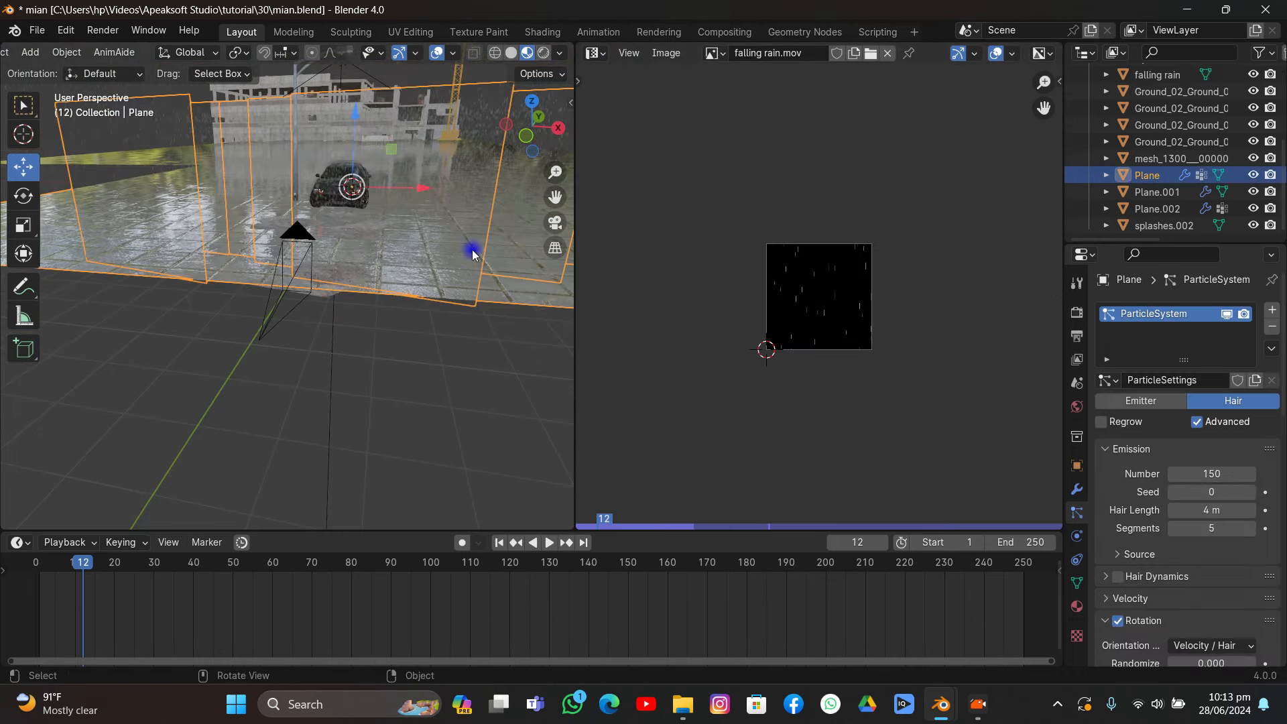
drag(1198, 474, 1175, 474)
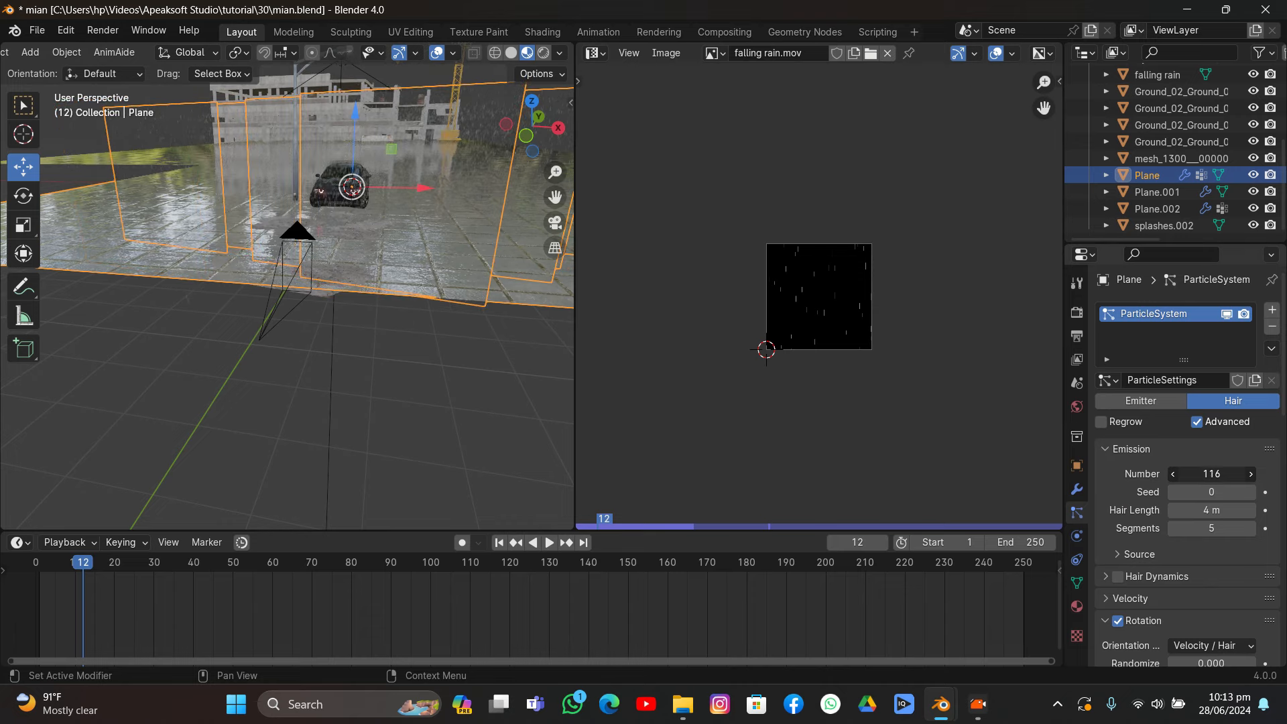
click(555, 222)
key(space)
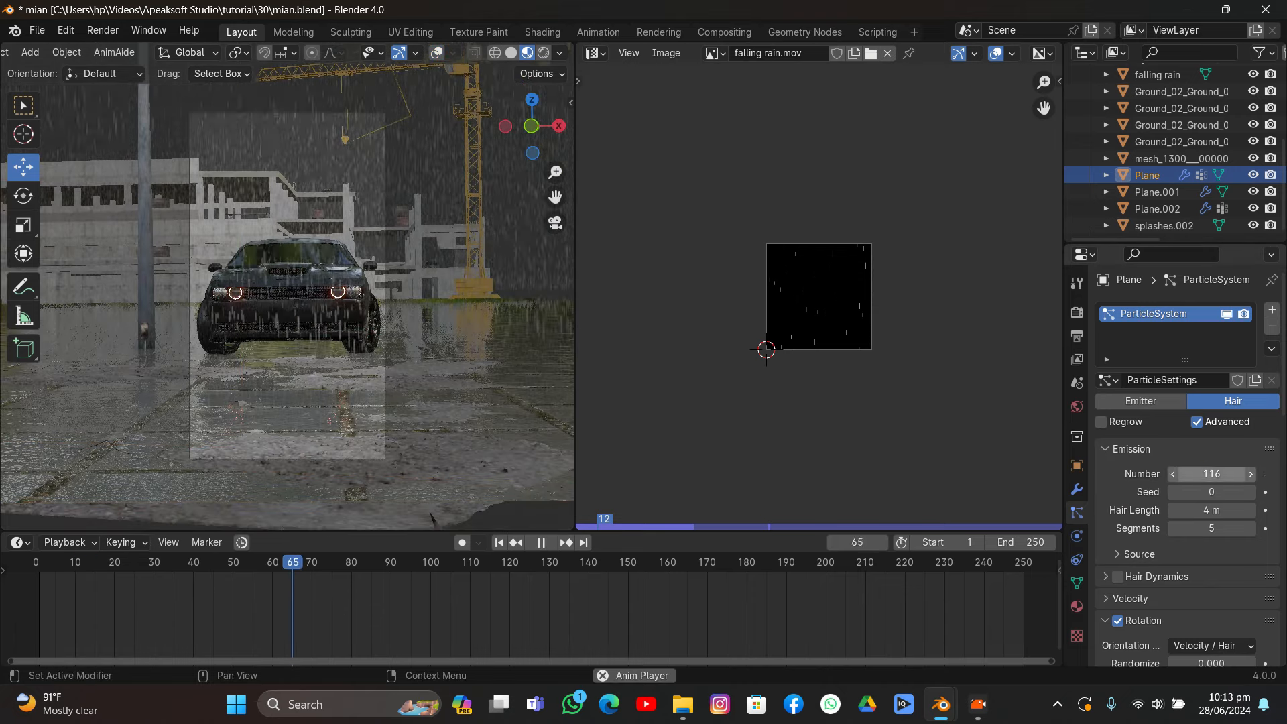
drag(1200, 474, 1125, 474)
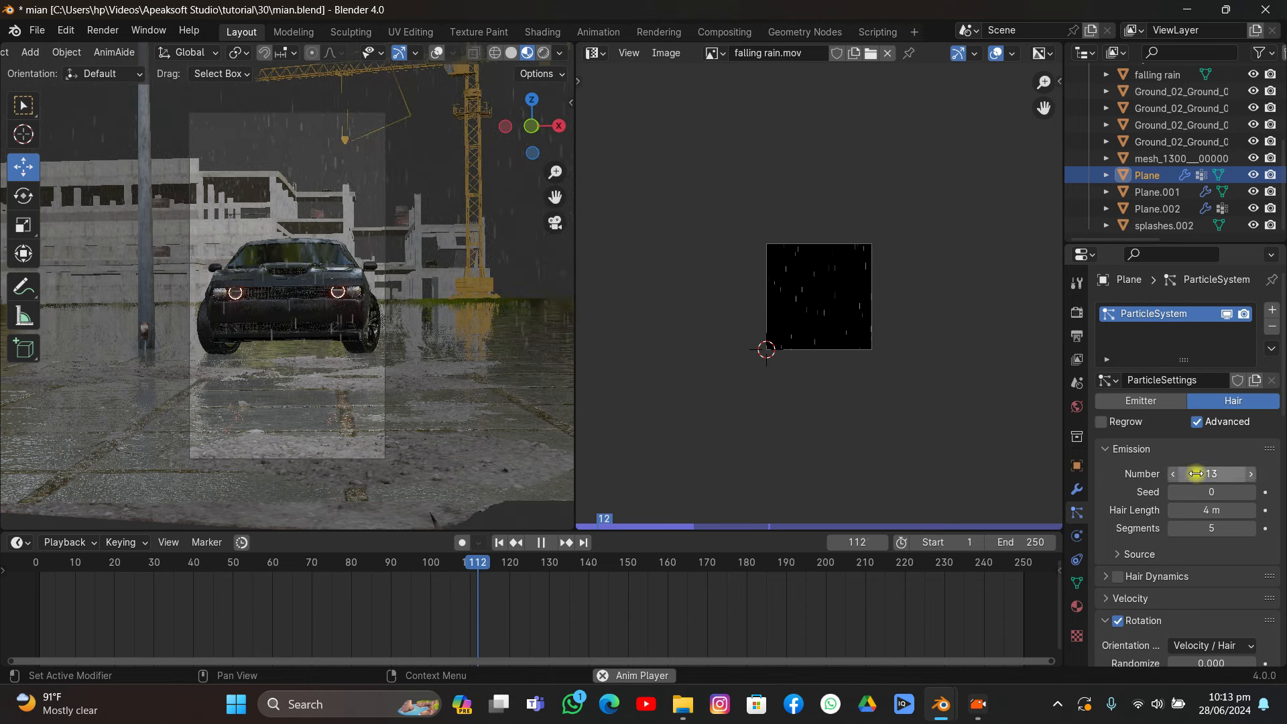
key(ctrl+s)
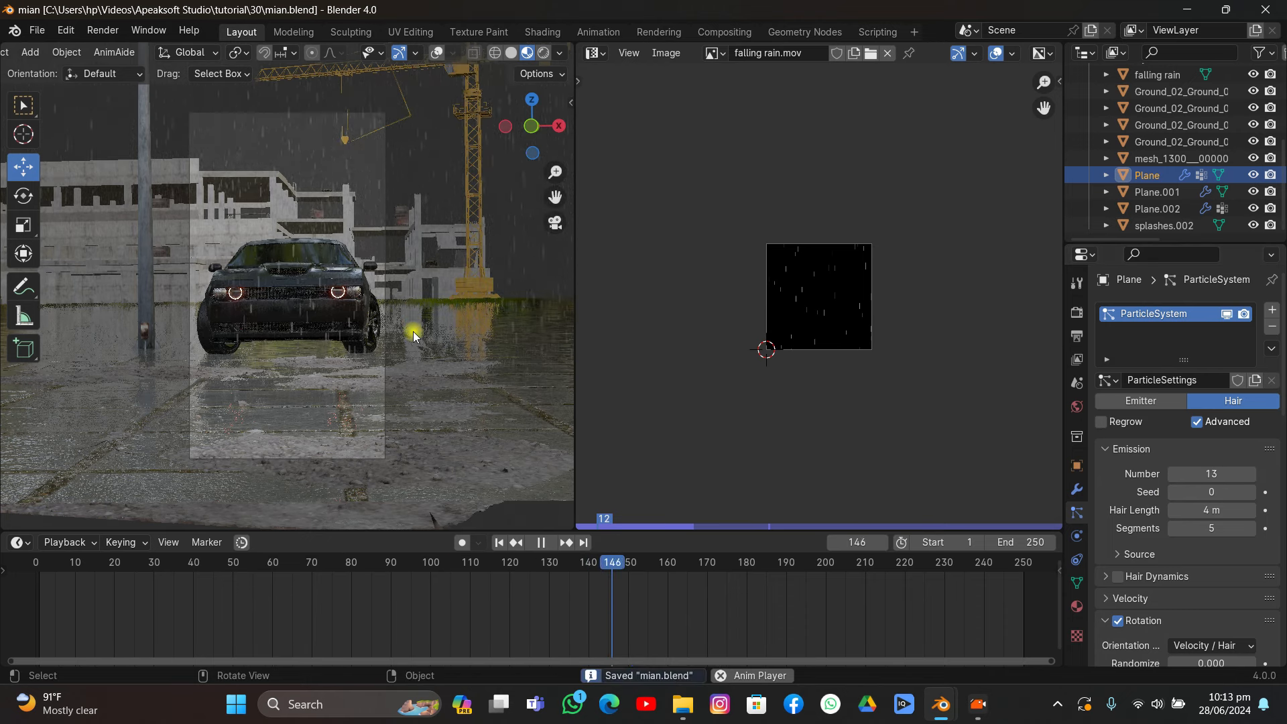
key(space)
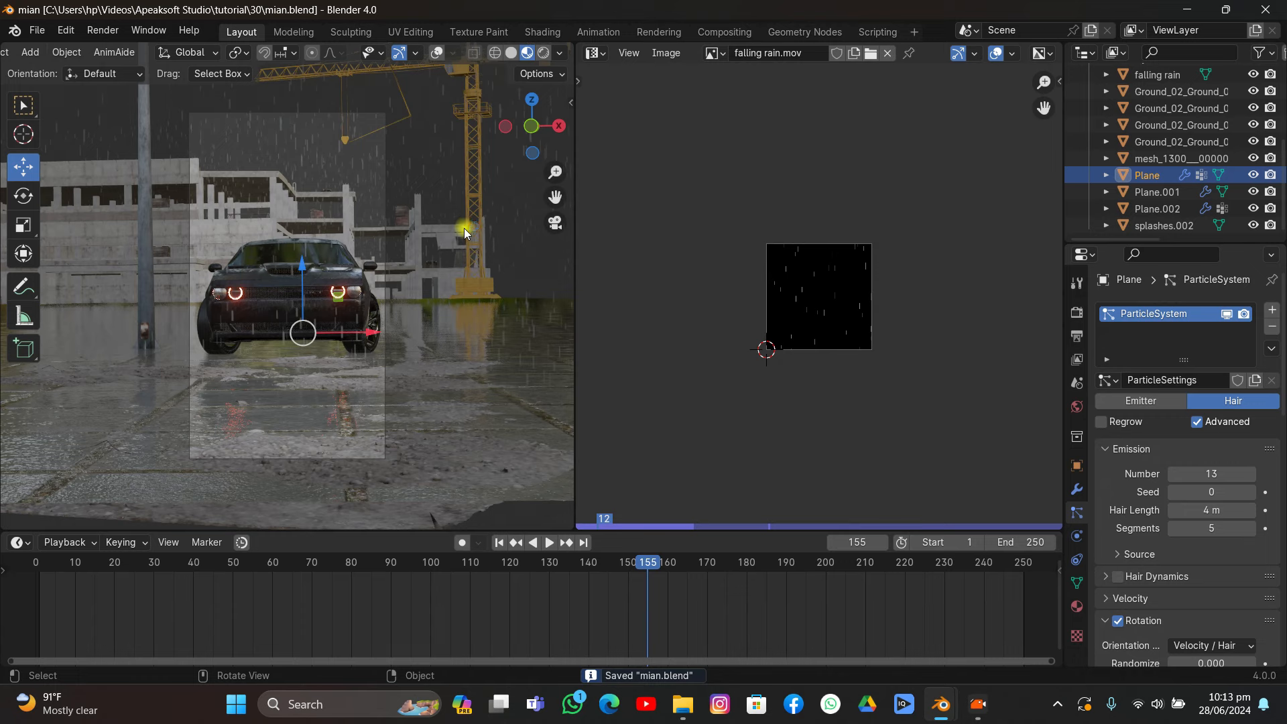
- Add a second Hair particle system to the ground plane with a particle number of 100
click(1271, 310)
click(1196, 401)
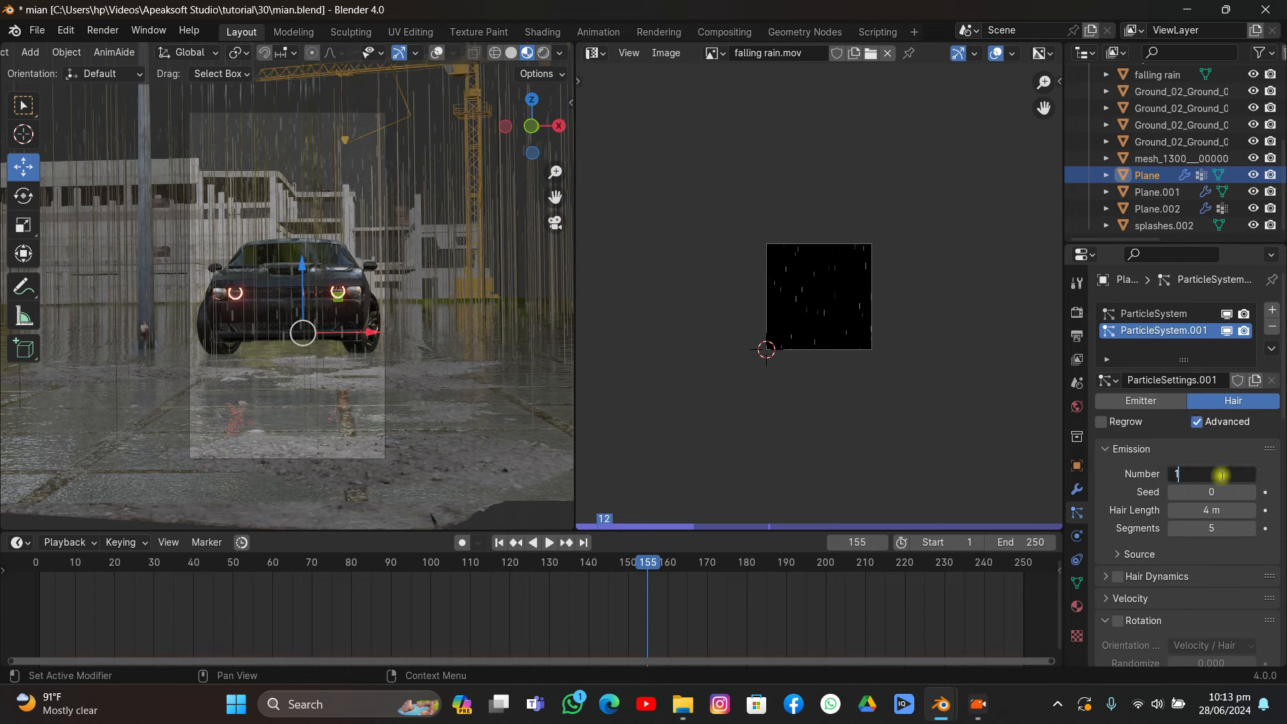
click(1221, 474)
text(100)
key(Return)
- Render the new particle system as Object with the splashes plane as its instance object, using solid shading with overlays shown
scroll(1204, 485, down, 10)
click(1216, 433)
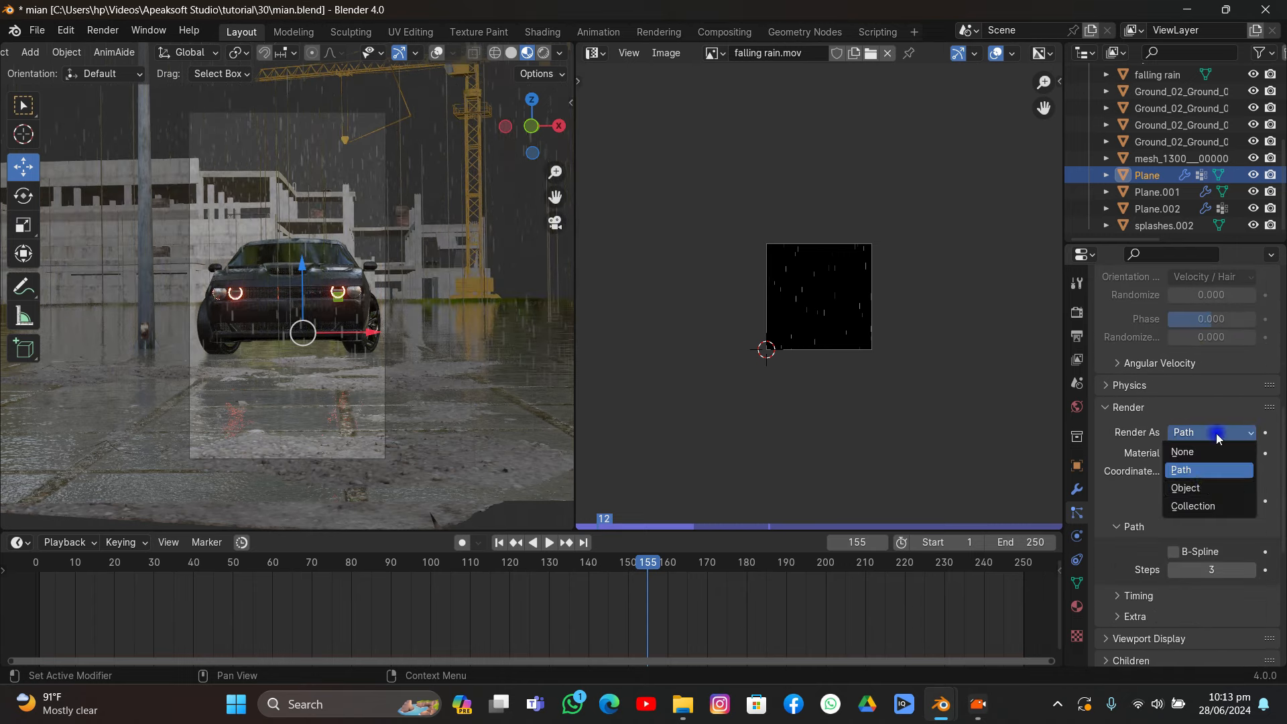
click(1203, 492)
scroll(462, 300, down, 5)
middle_drag(462, 300, 466, 142)
click(437, 53)
click(513, 54)
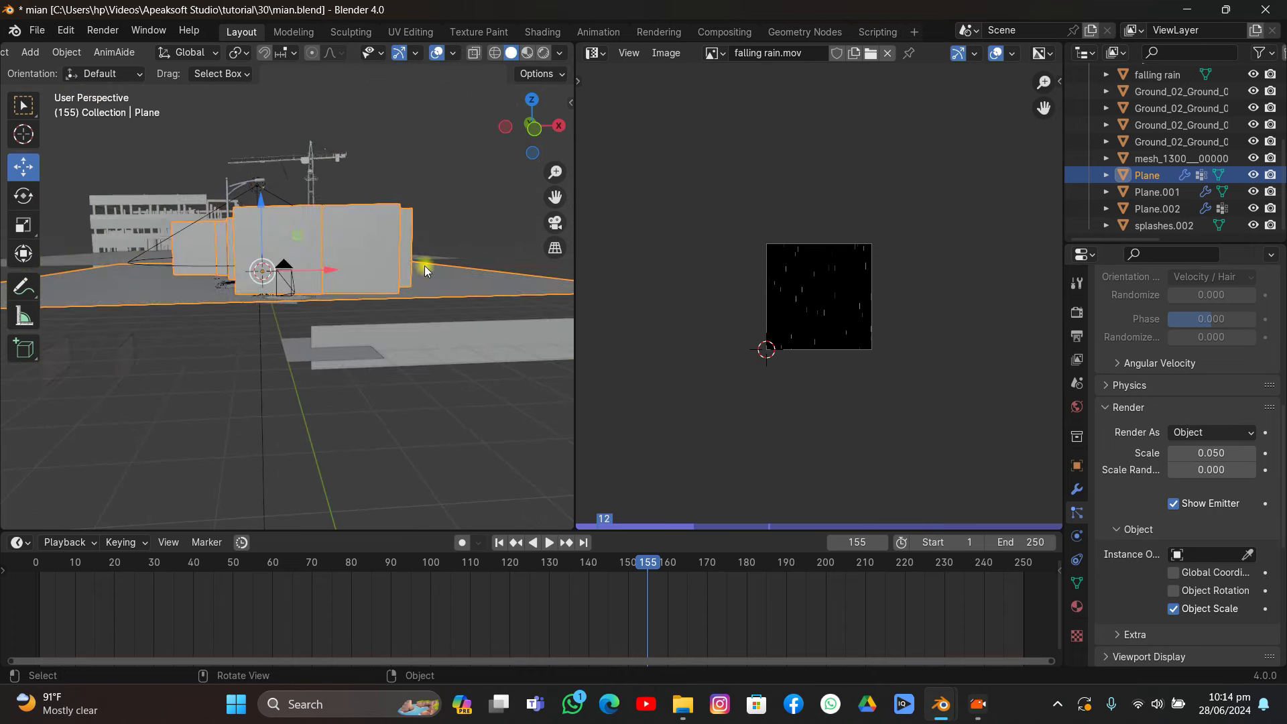
click(447, 300)
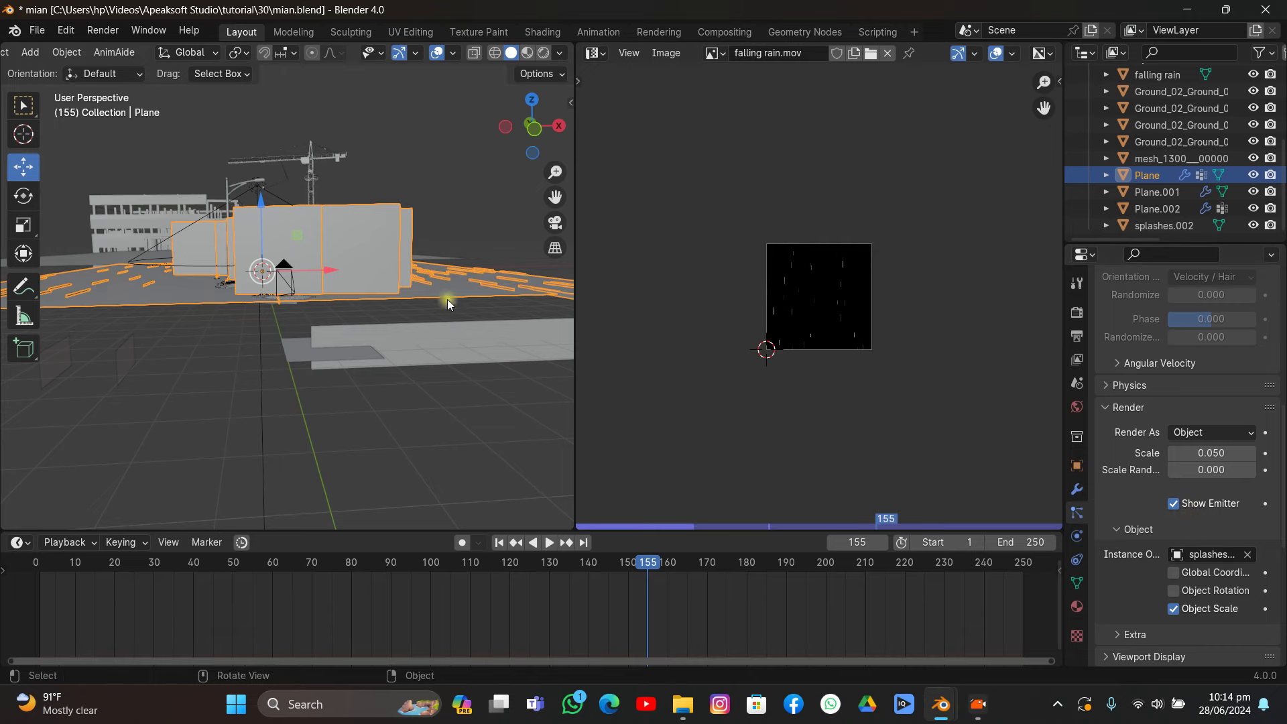
- Enable Object Rotation for the splash instances and turn on Rotation in the ground plane's second particle system with Velocity / Hair orientation
middle_drag(447, 299, 548, 297)
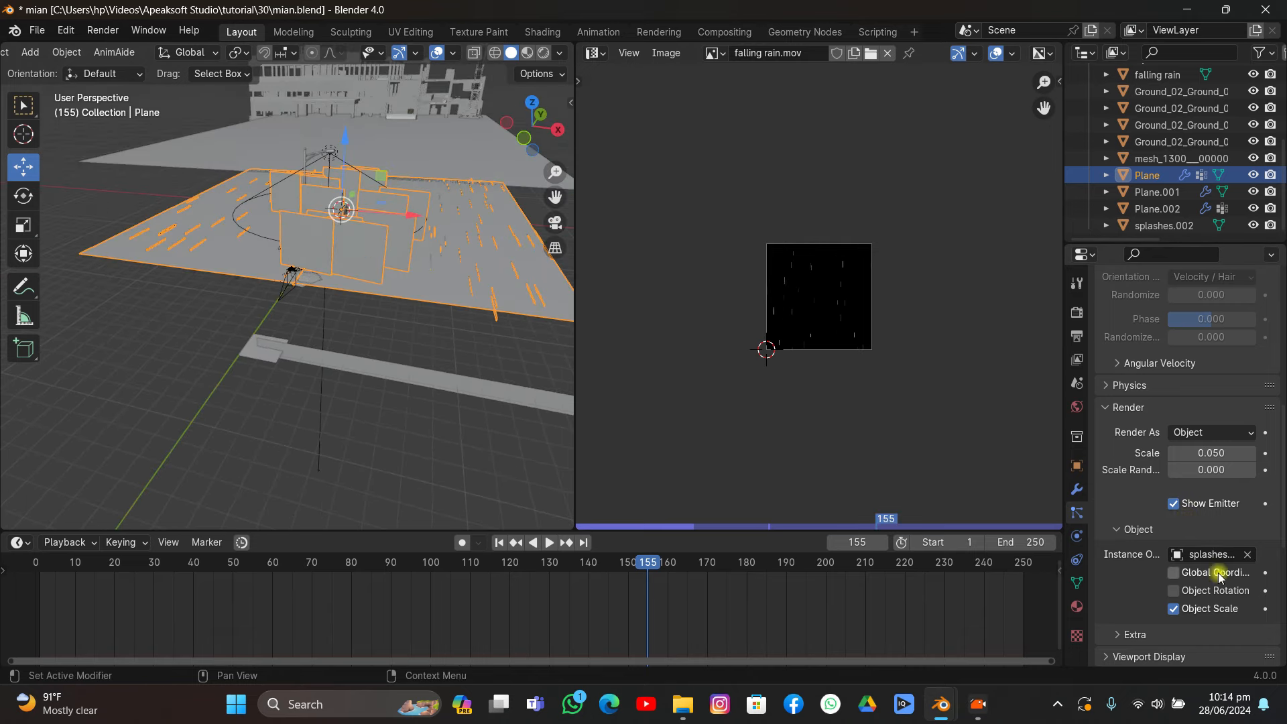
click(1205, 590)
scroll(1119, 386, up, 5)
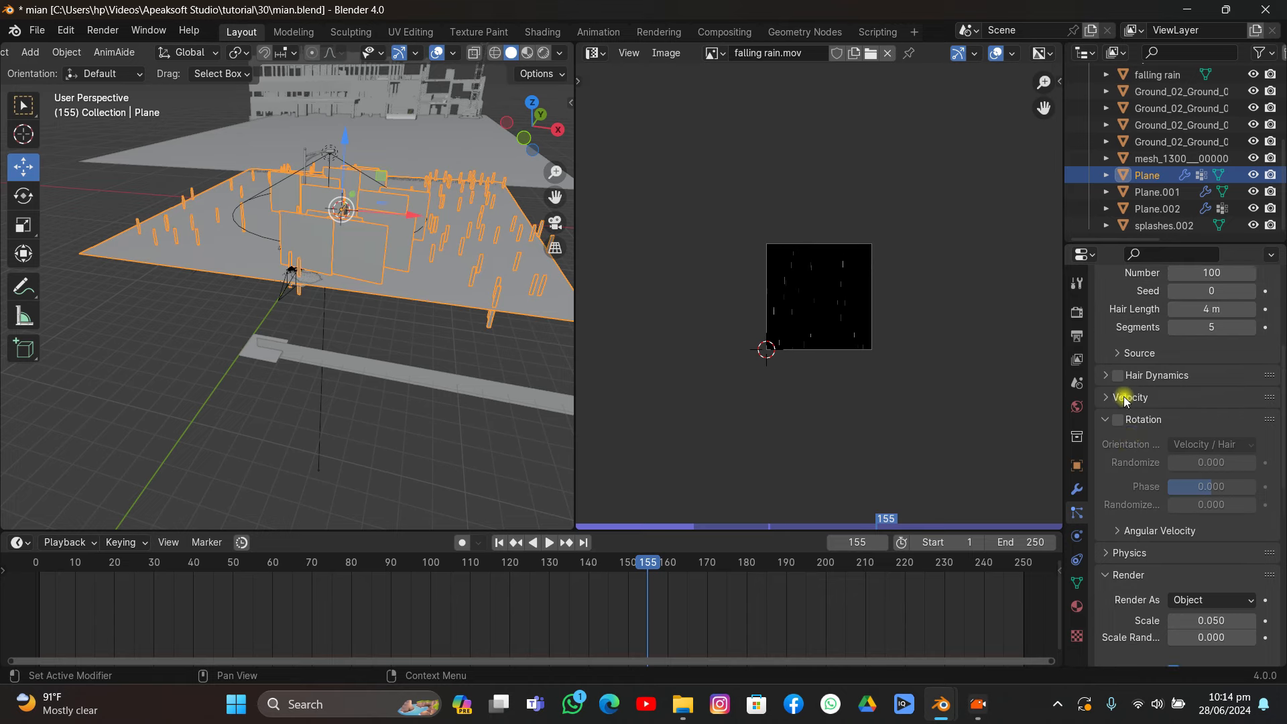
click(1119, 422)
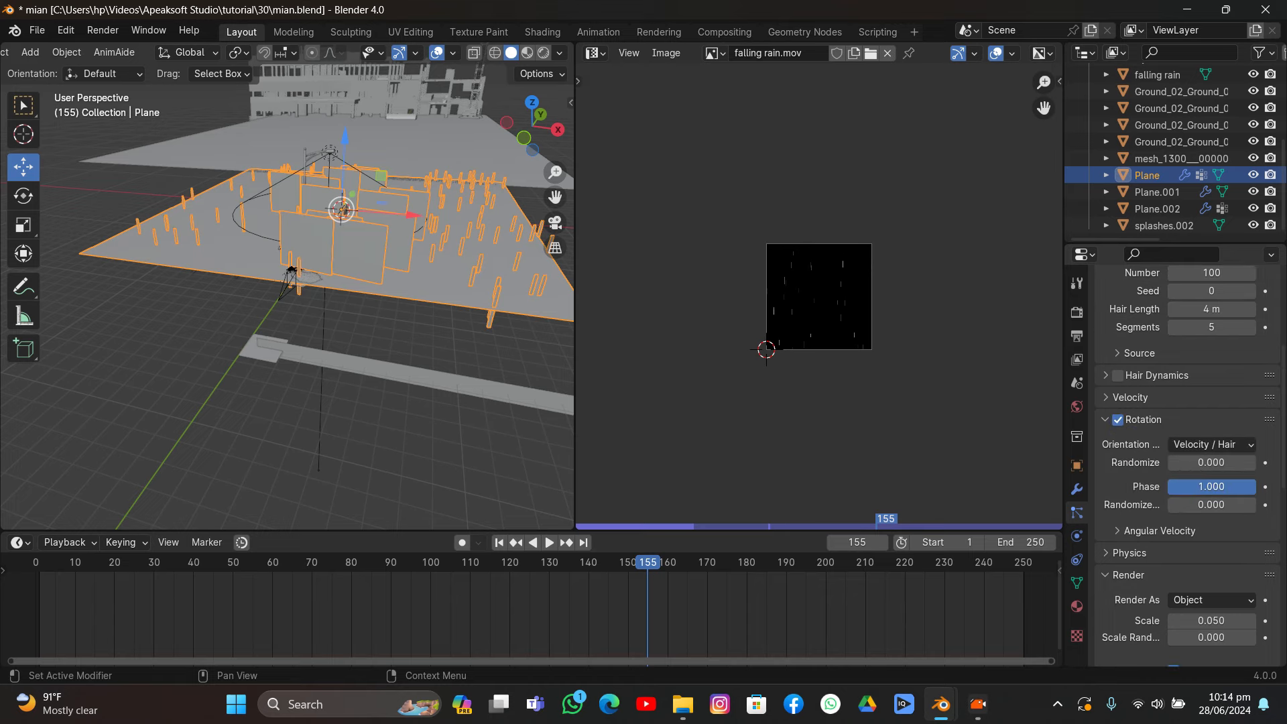
middle_drag(503, 267, 501, 377)
scroll(486, 252, up, 3)
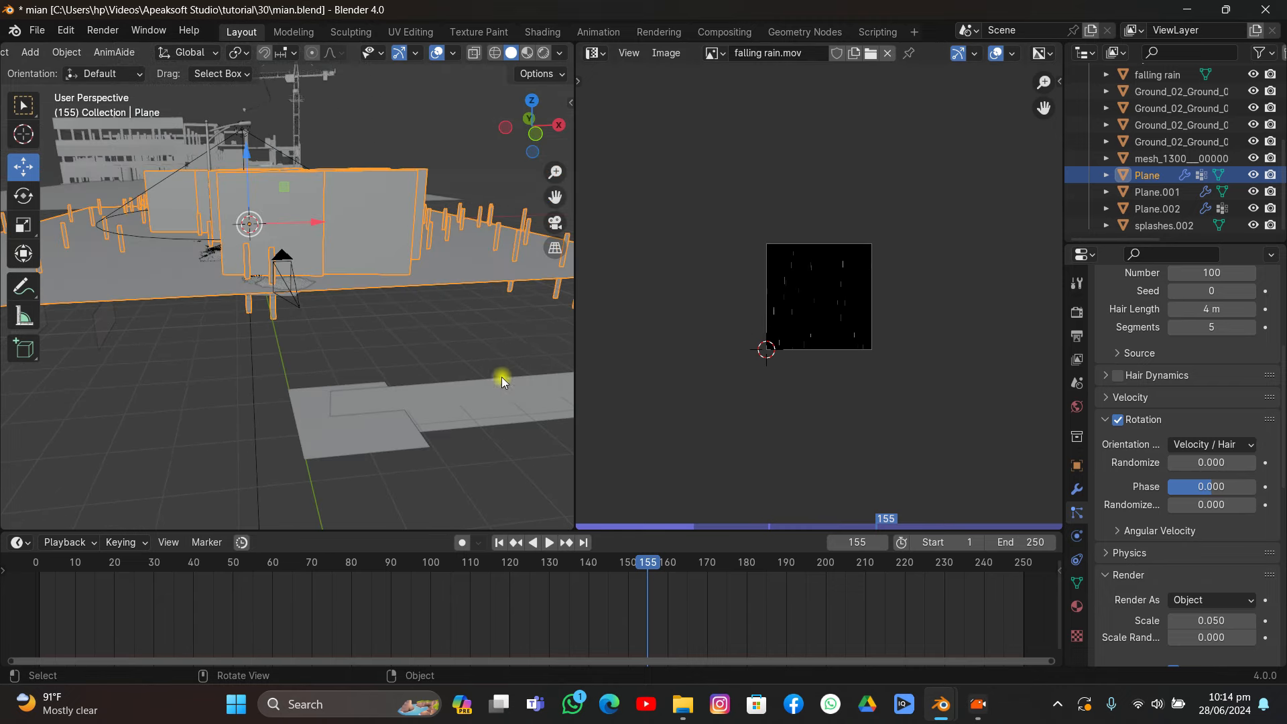
- In material preview shading, raise the splashes plane's mesh about 0.56 m along Z in Edit Mode and return to Object Mode
click(497, 390)
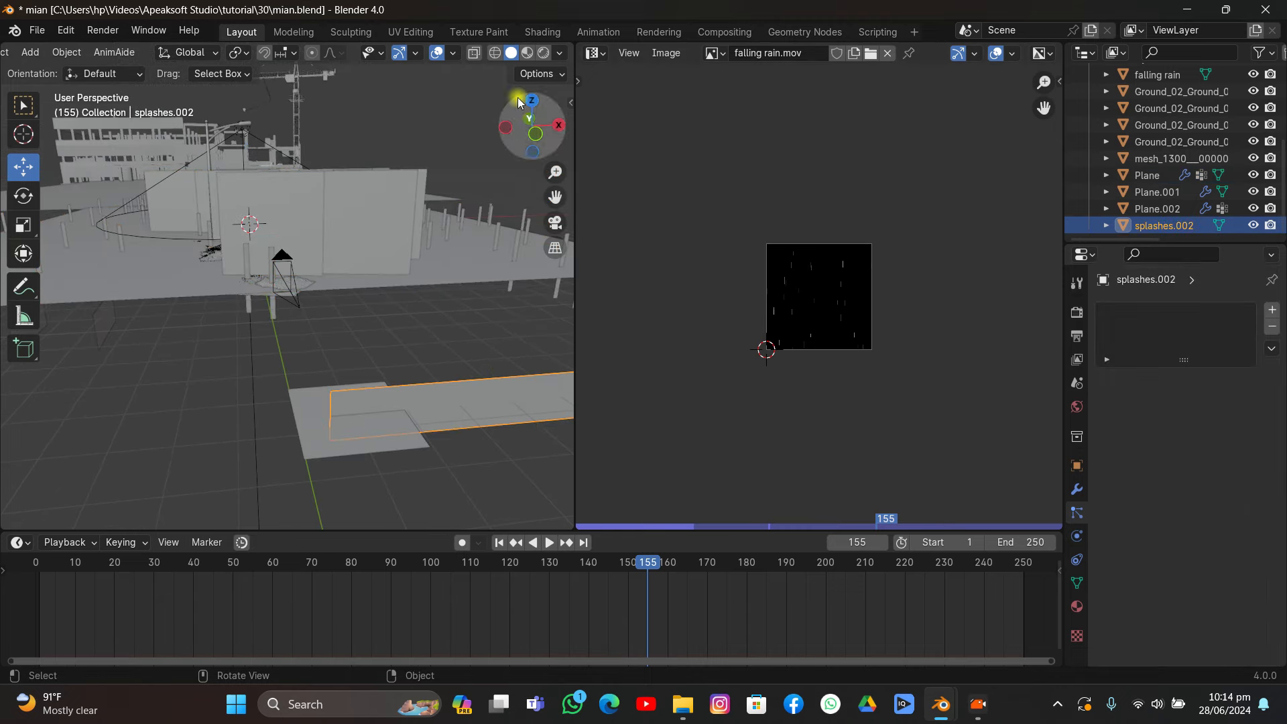
click(527, 54)
middle_drag(447, 276, 488, 235)
key(Tab)
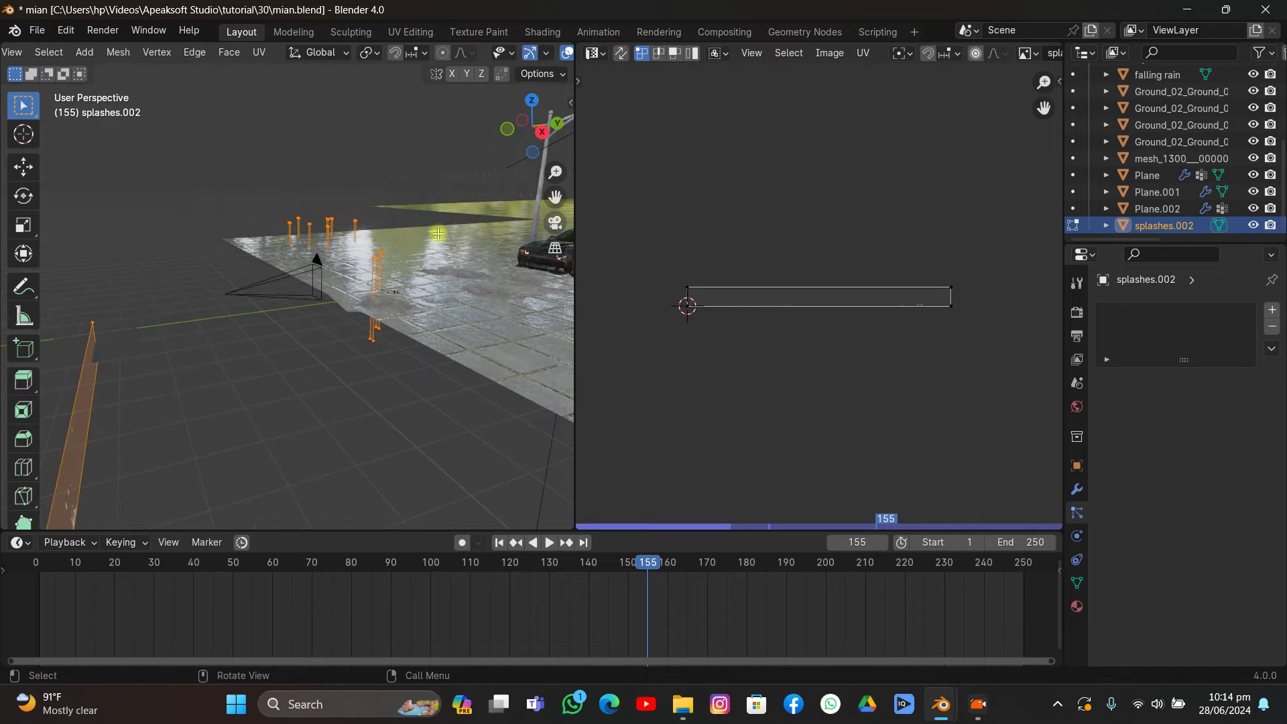
drag(556, 197, 380, 180)
middle_drag(395, 268, 427, 305)
key(g)
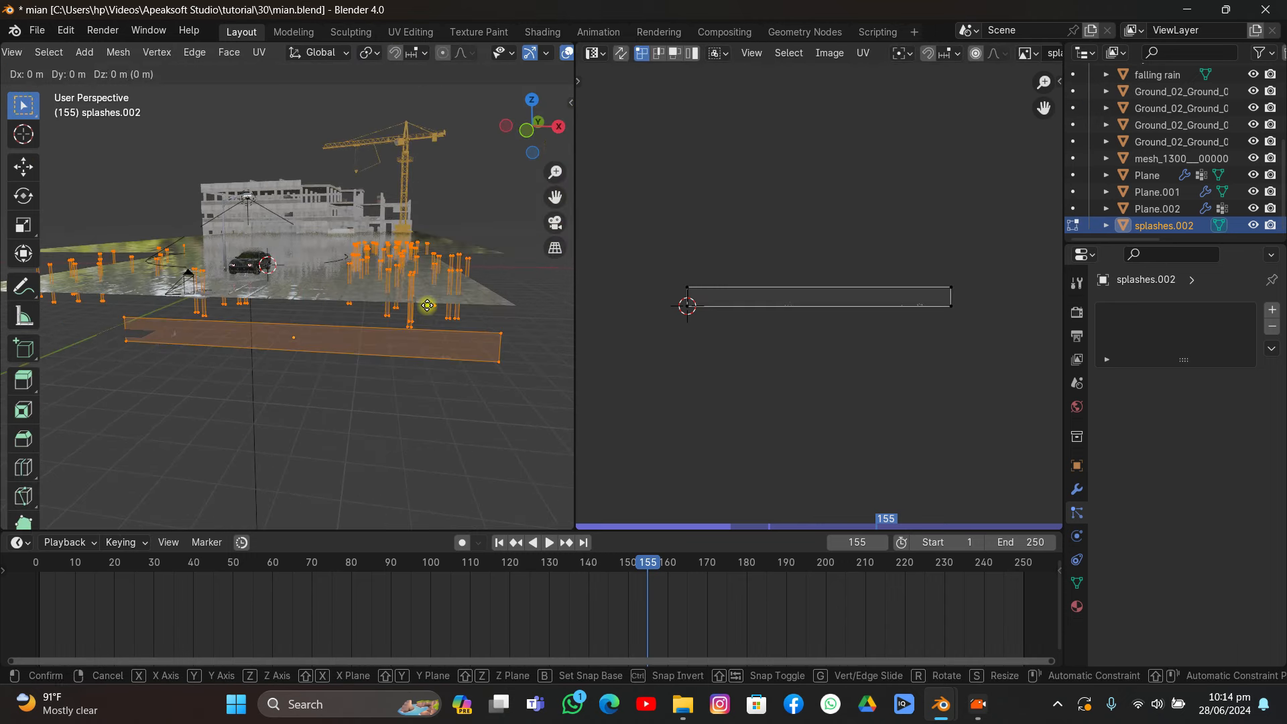
key(z)
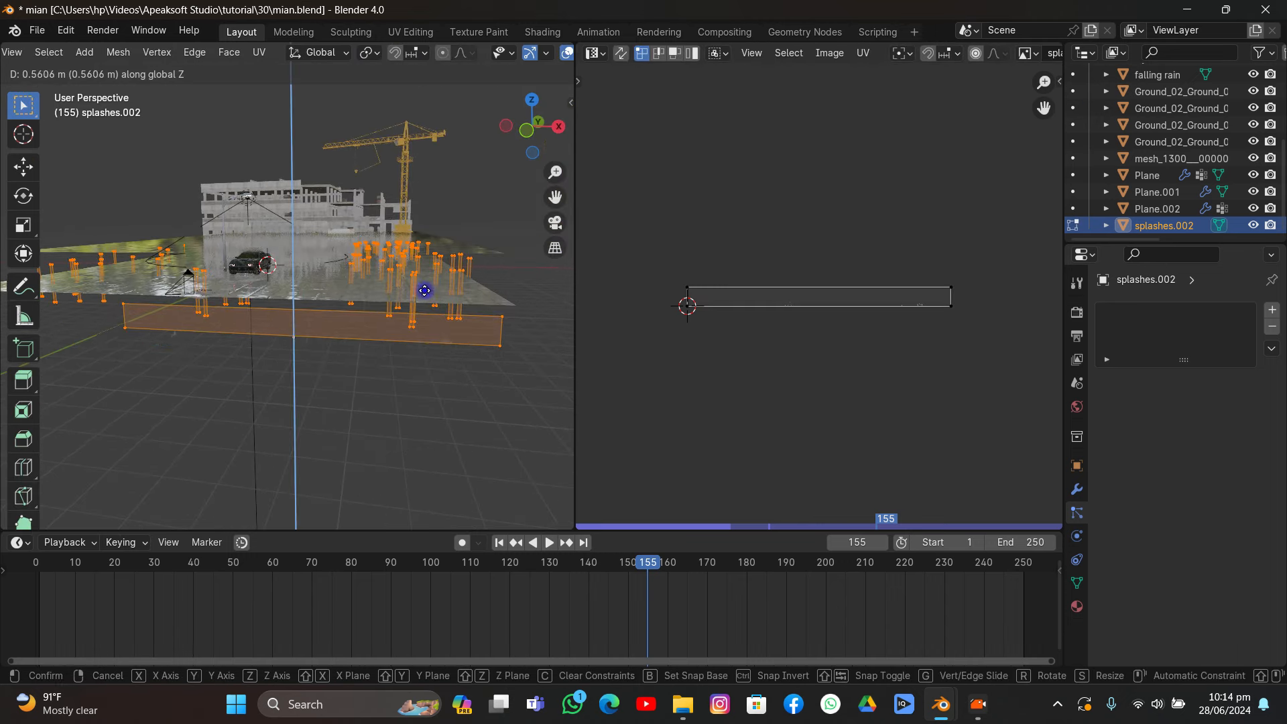
click(424, 290)
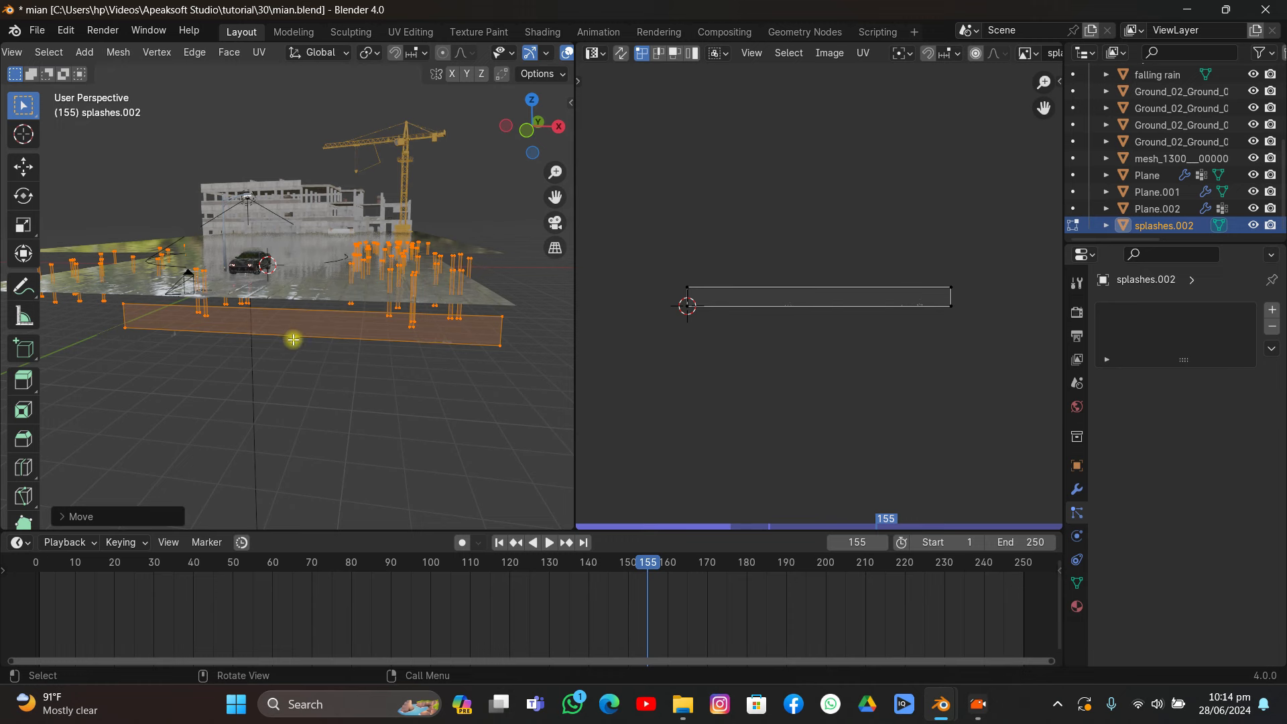
key(Tab)
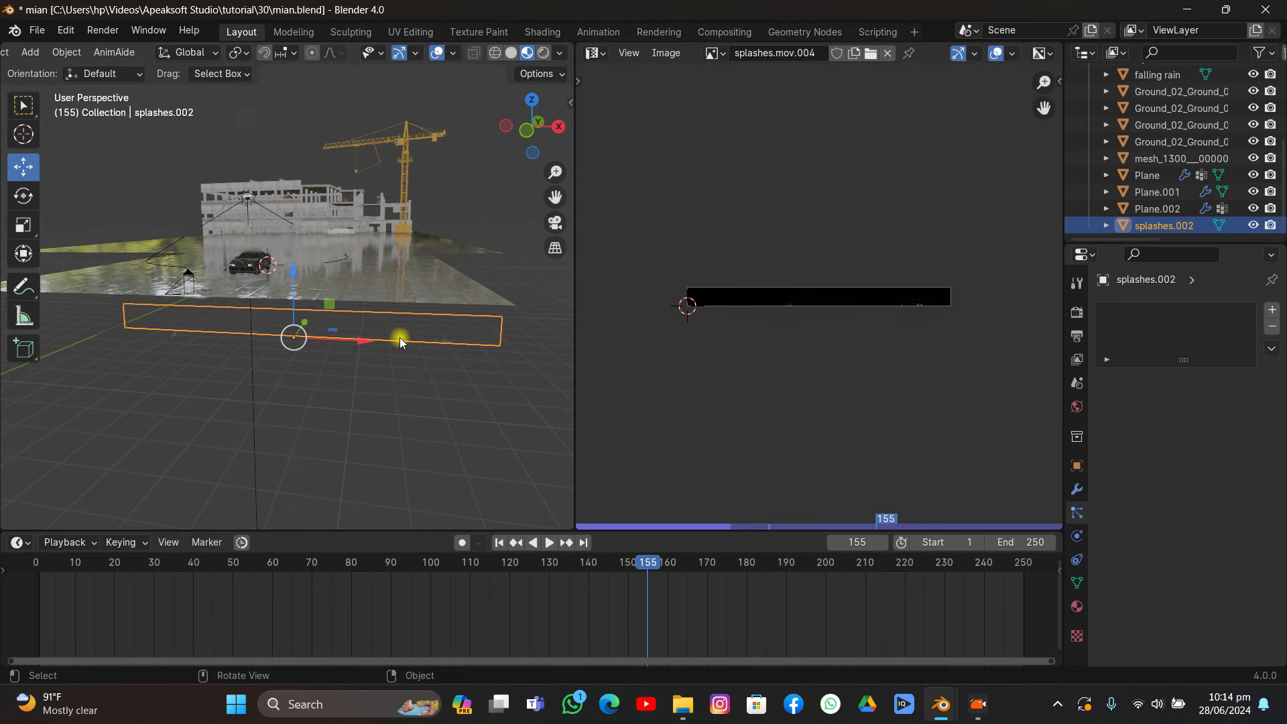
- Rotate the splashes plane 90° around the X axis and -90° around the Z axis
text(rx9)
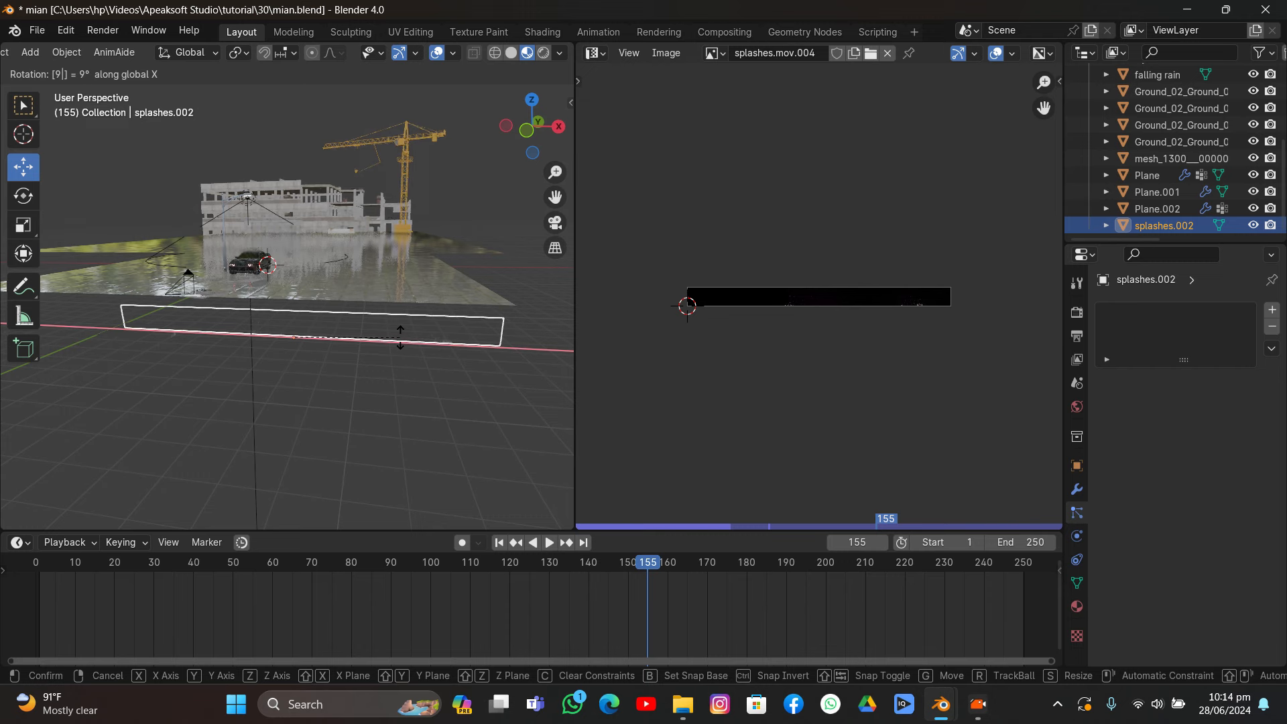
text(0)
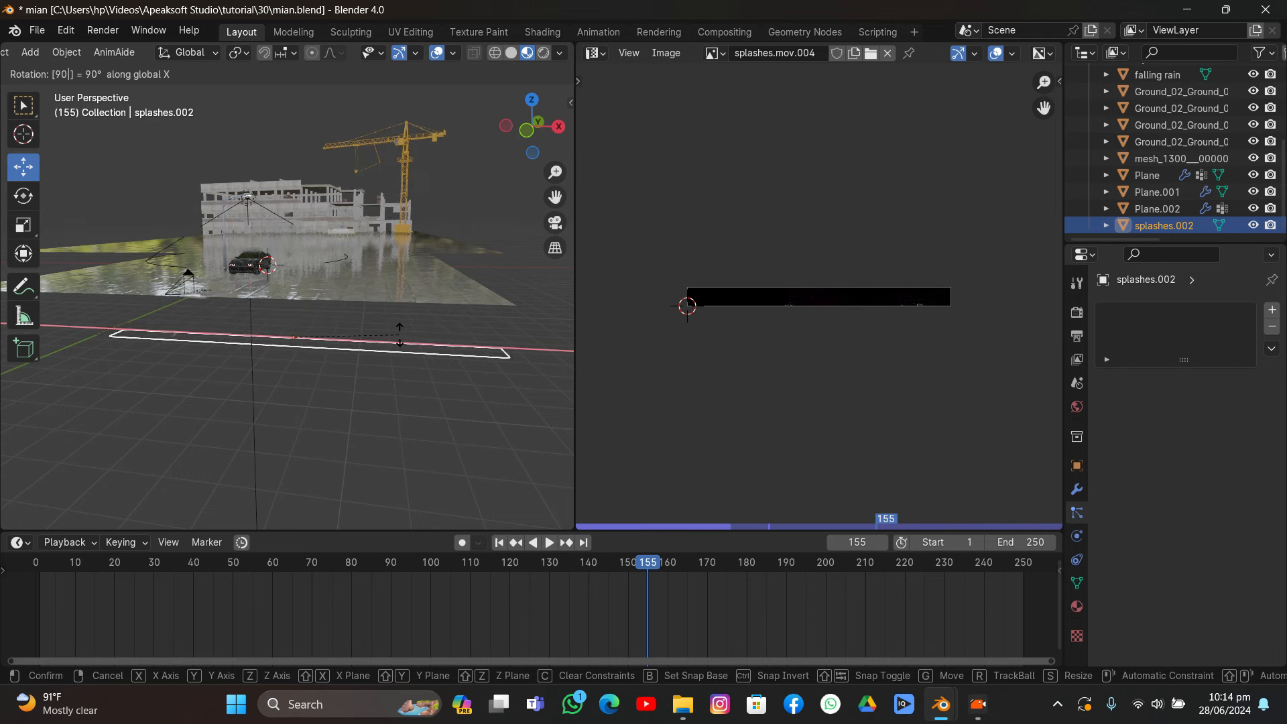
key(Return)
text(r)
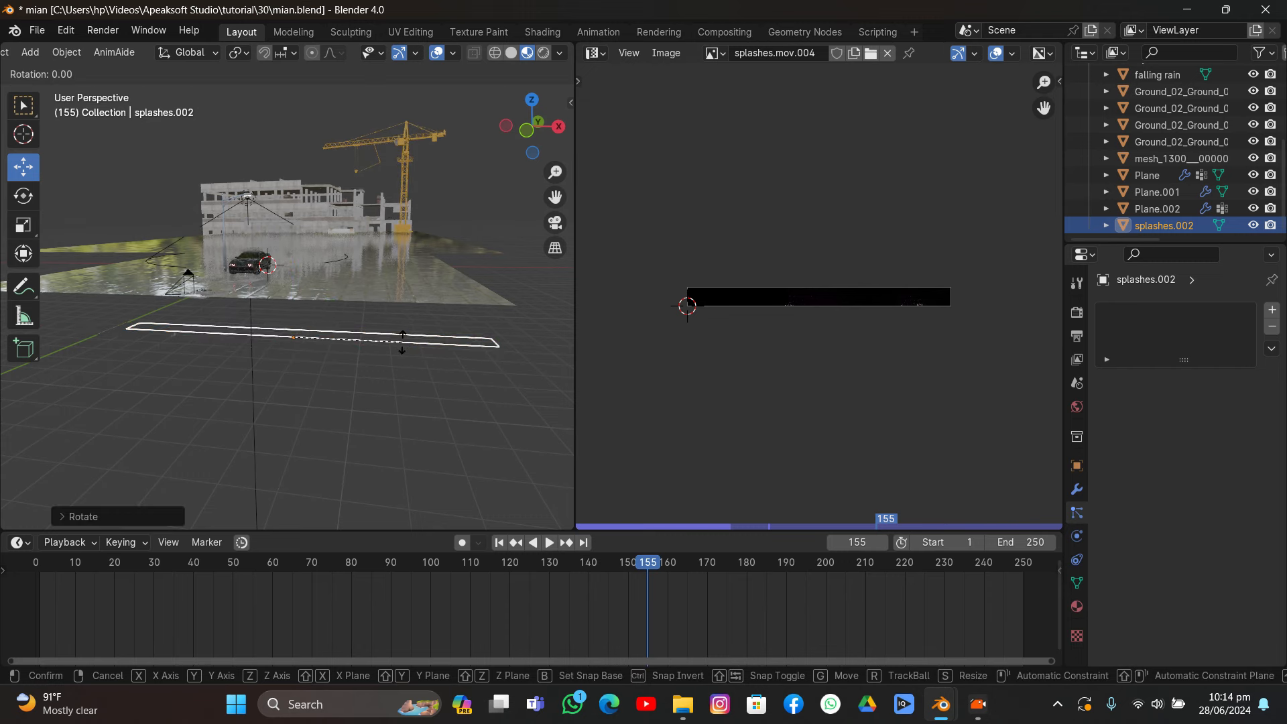
text(z-90)
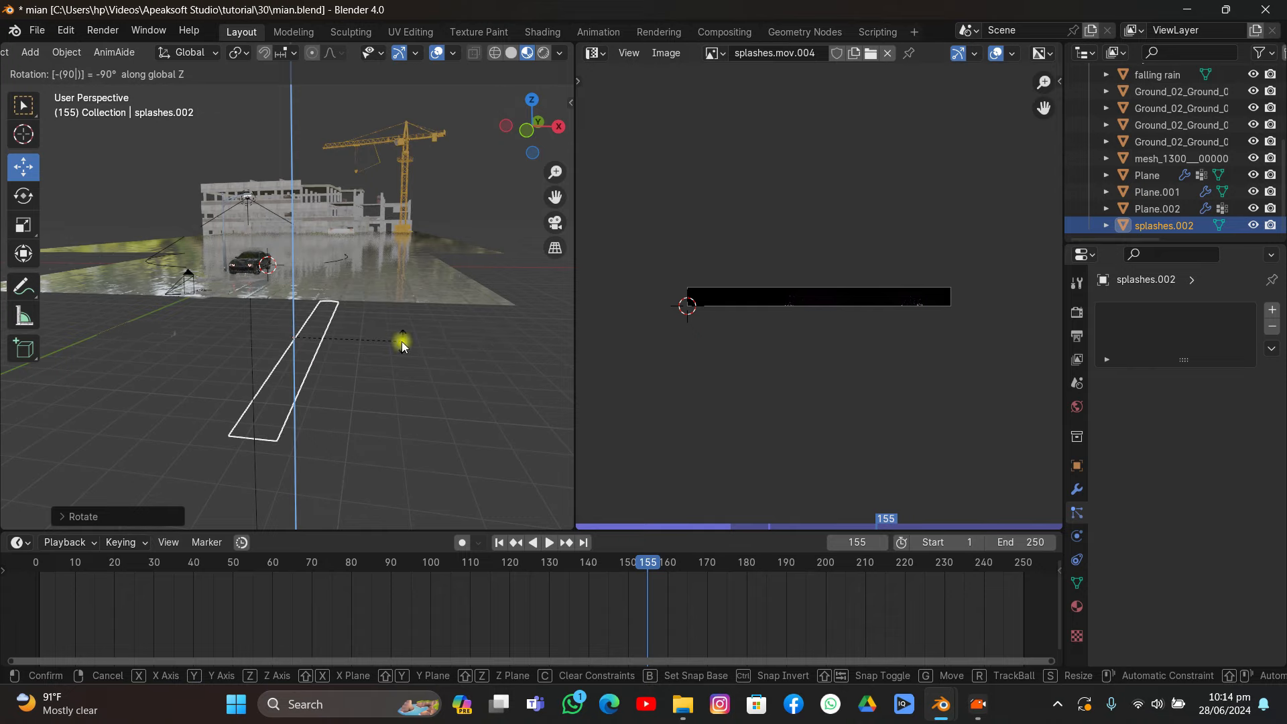
key(Return)
- Select the ground plane and set its splash particle system's render scale to 0.110, previewing the animation along the way
scroll(443, 298, up, 6)
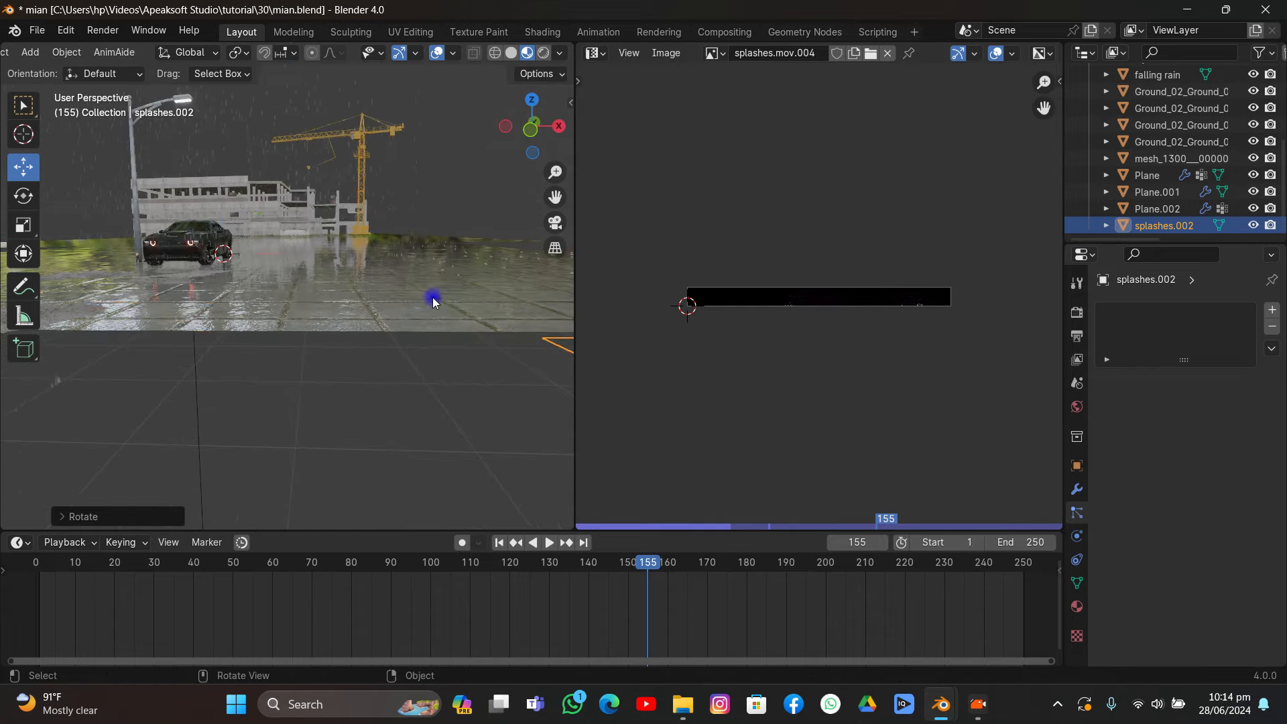
click(432, 298)
middle_drag(444, 316, 323, 305)
key(space)
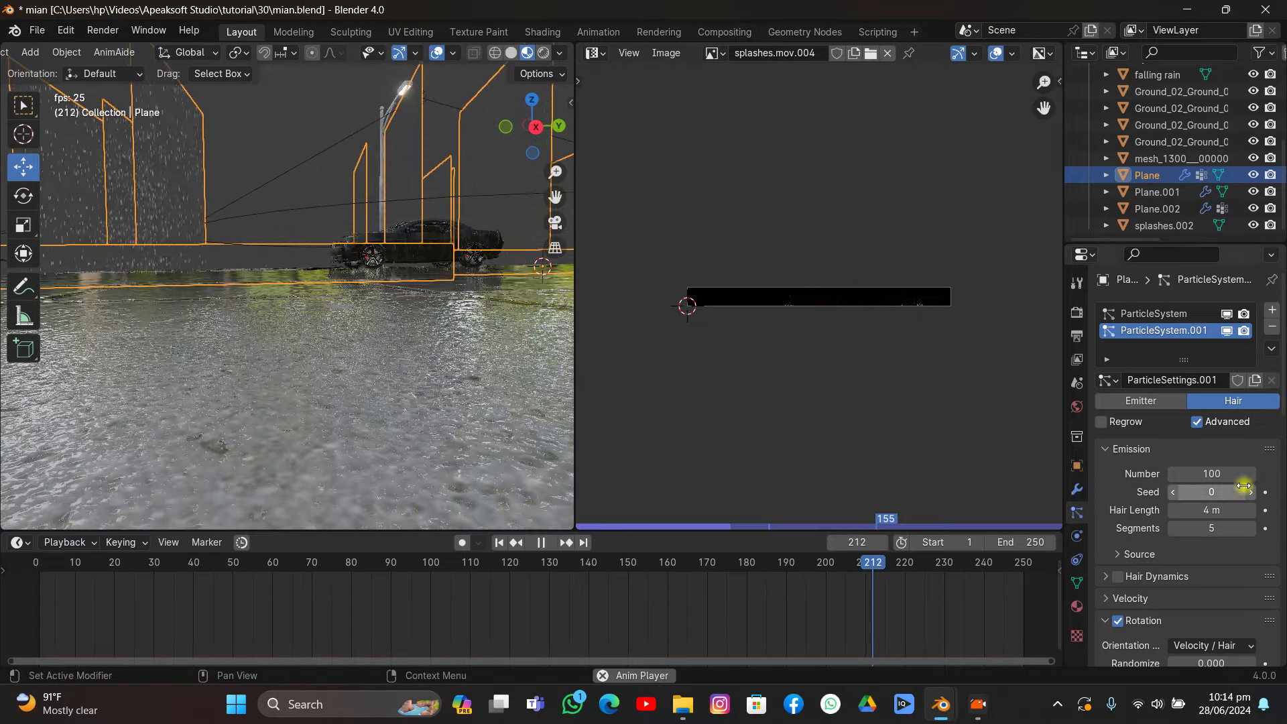
scroll(1216, 516, down, 5)
key(space)
drag(1216, 615, 1236, 615)
key(space)
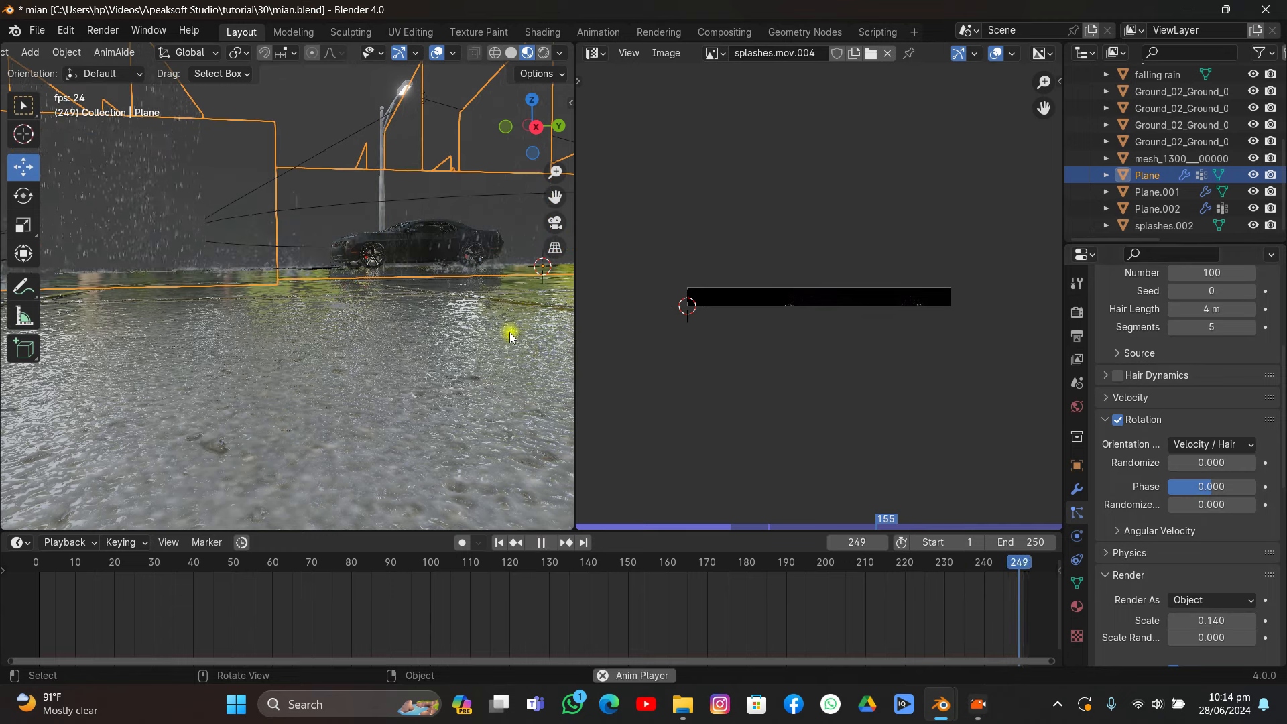
key(space)
middle_drag(505, 330, 451, 312)
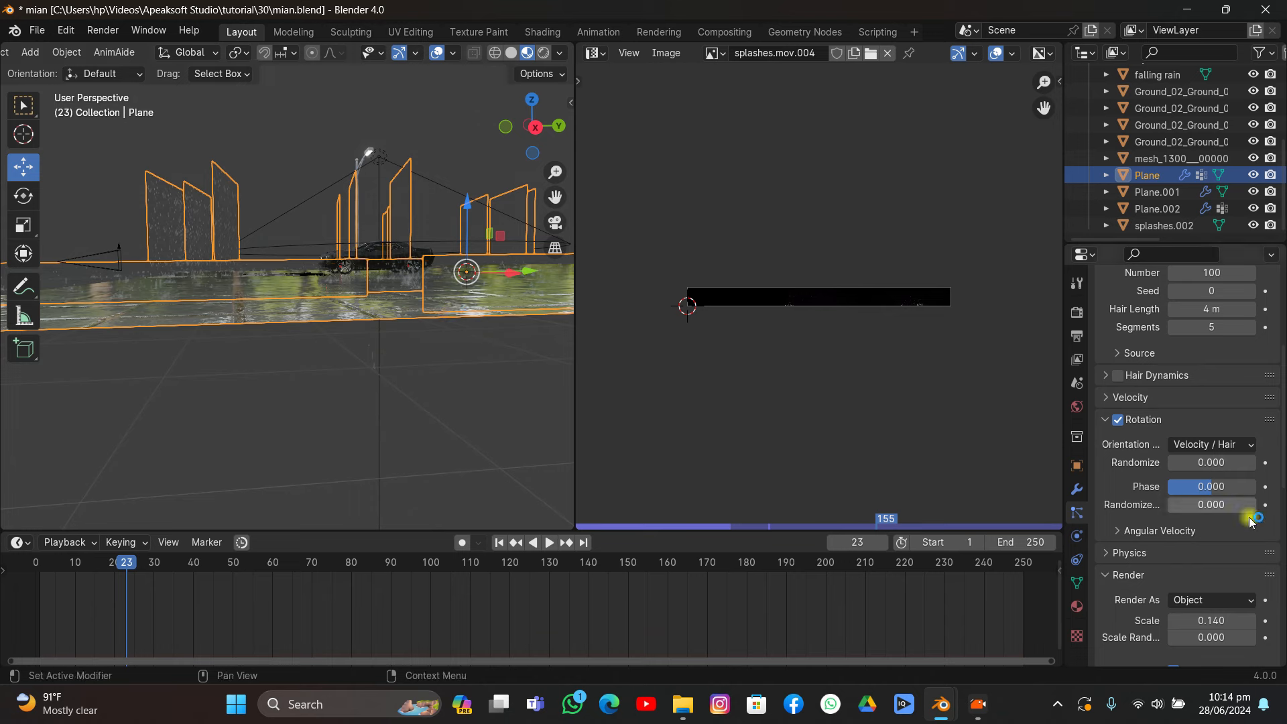
drag(1211, 621, 1205, 620)
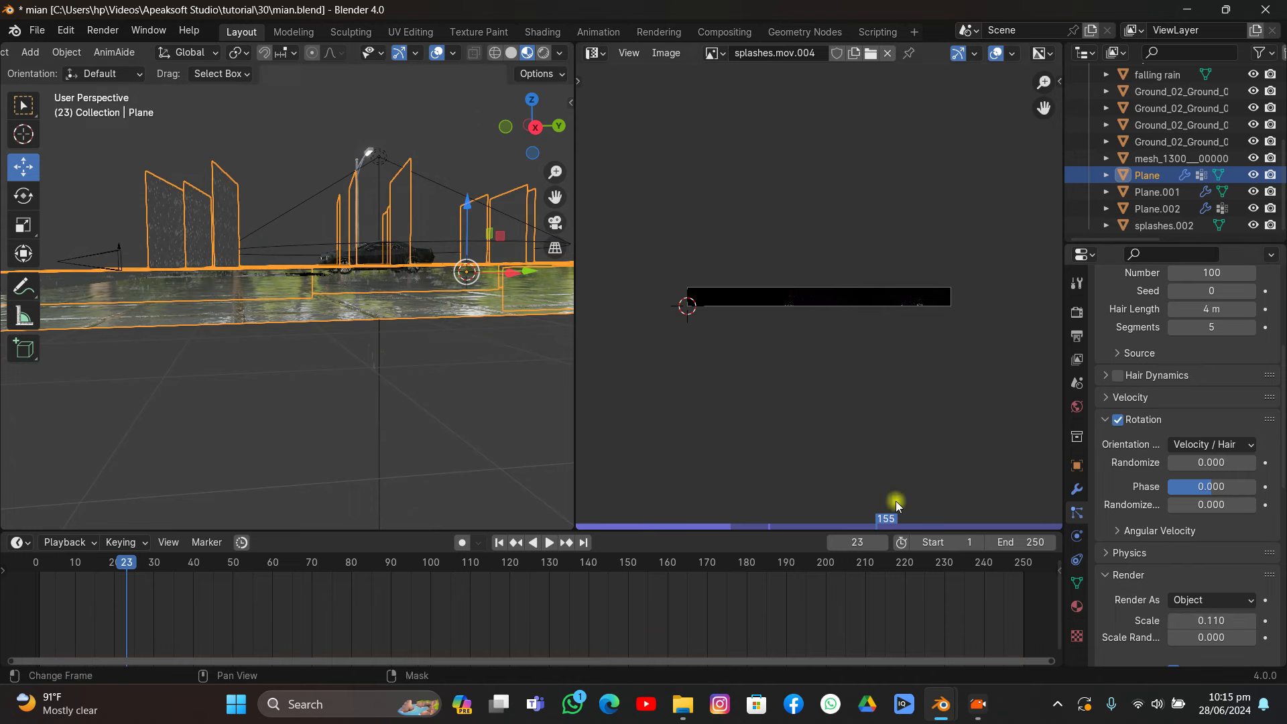
- Set the splash particles' rotation phase to 0.478 and switch to the camera view
middle_drag(361, 288, 469, 342)
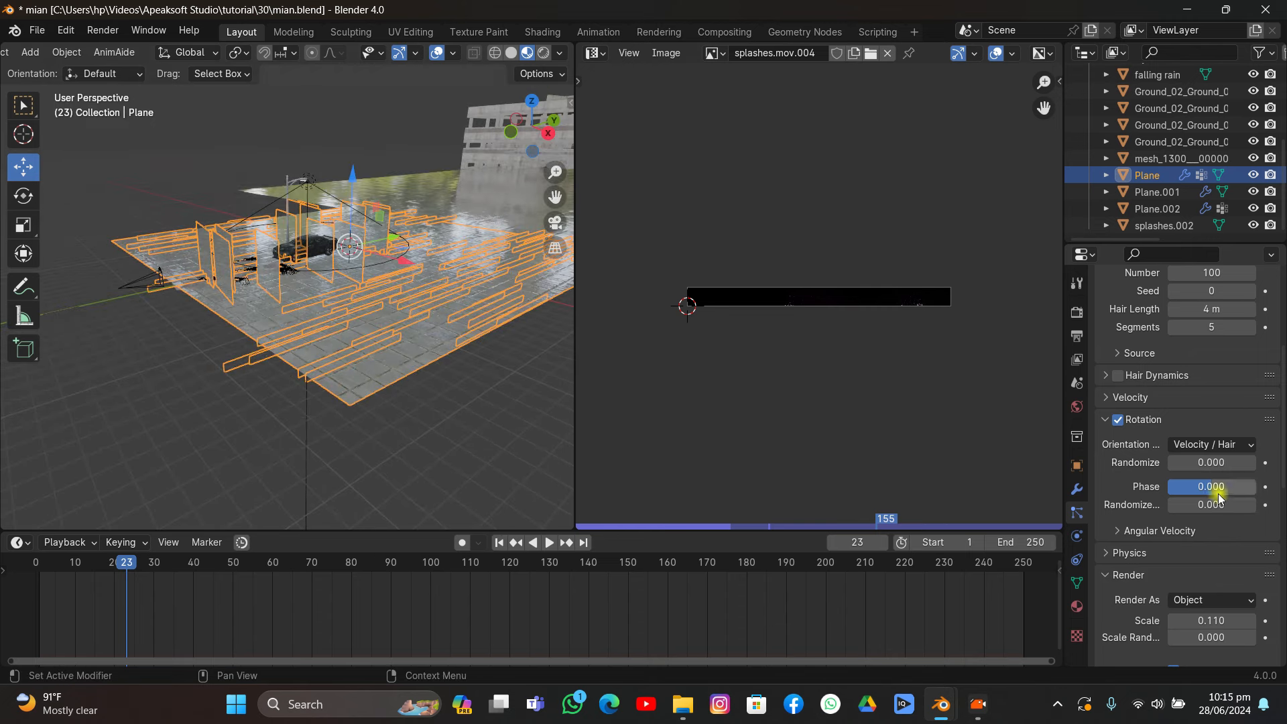
mouse_move(1217, 493)
mouse_down()
mouse_move(1263, 493)
mouse_move(1233, 491)
mouse_up()
middle_drag(249, 287, 469, 302)
click(555, 223)
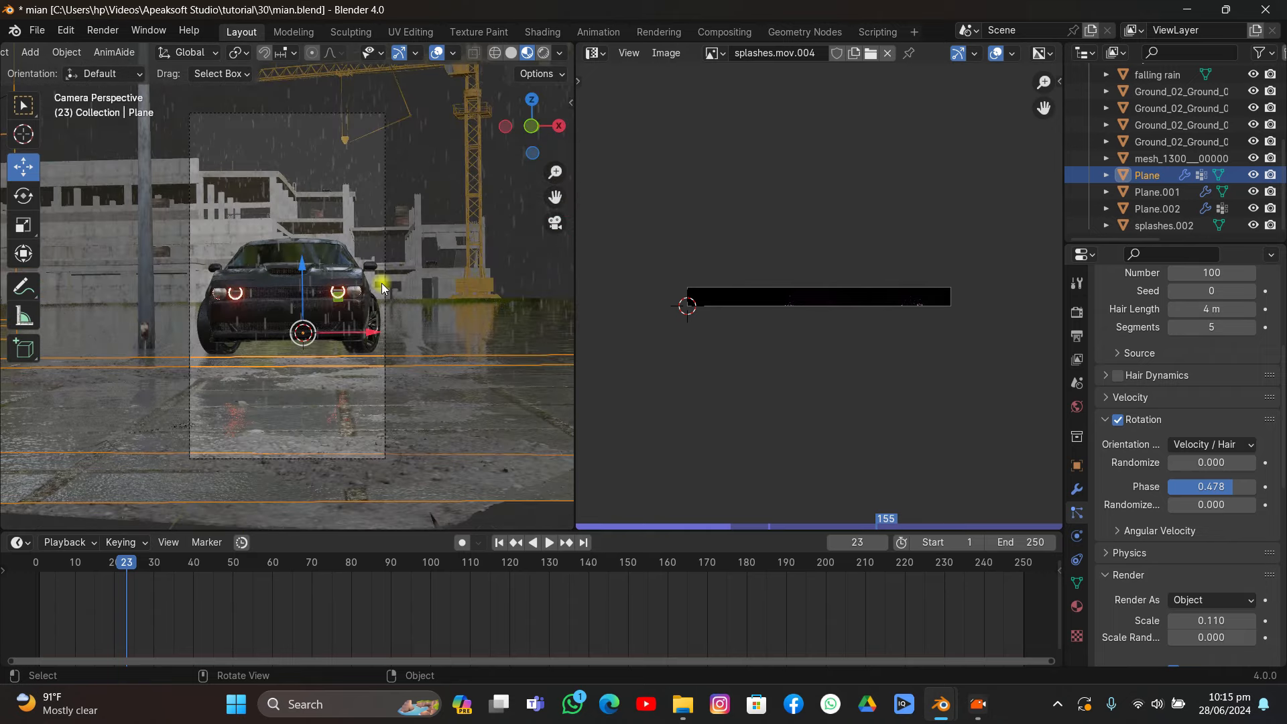
- Play the animation through the camera to check the rain and splashes around the car, and save the file
key(space)
scroll(335, 368, up, 5)
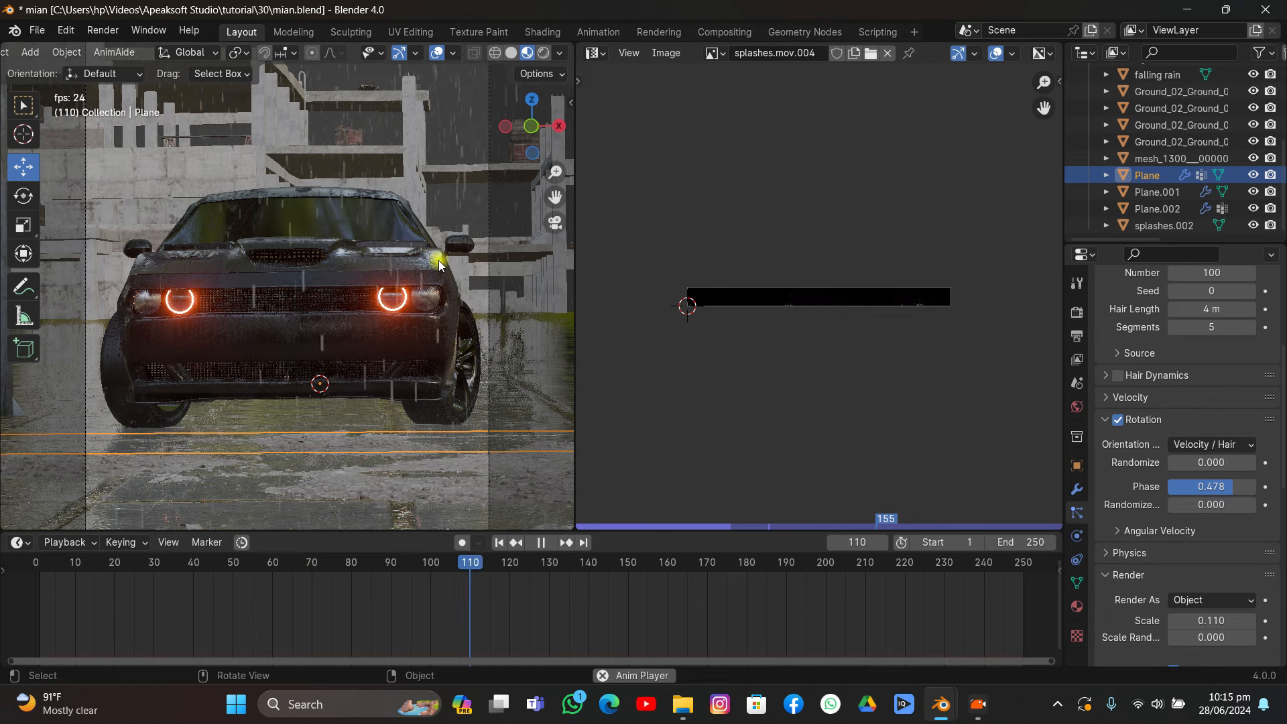
key(space)
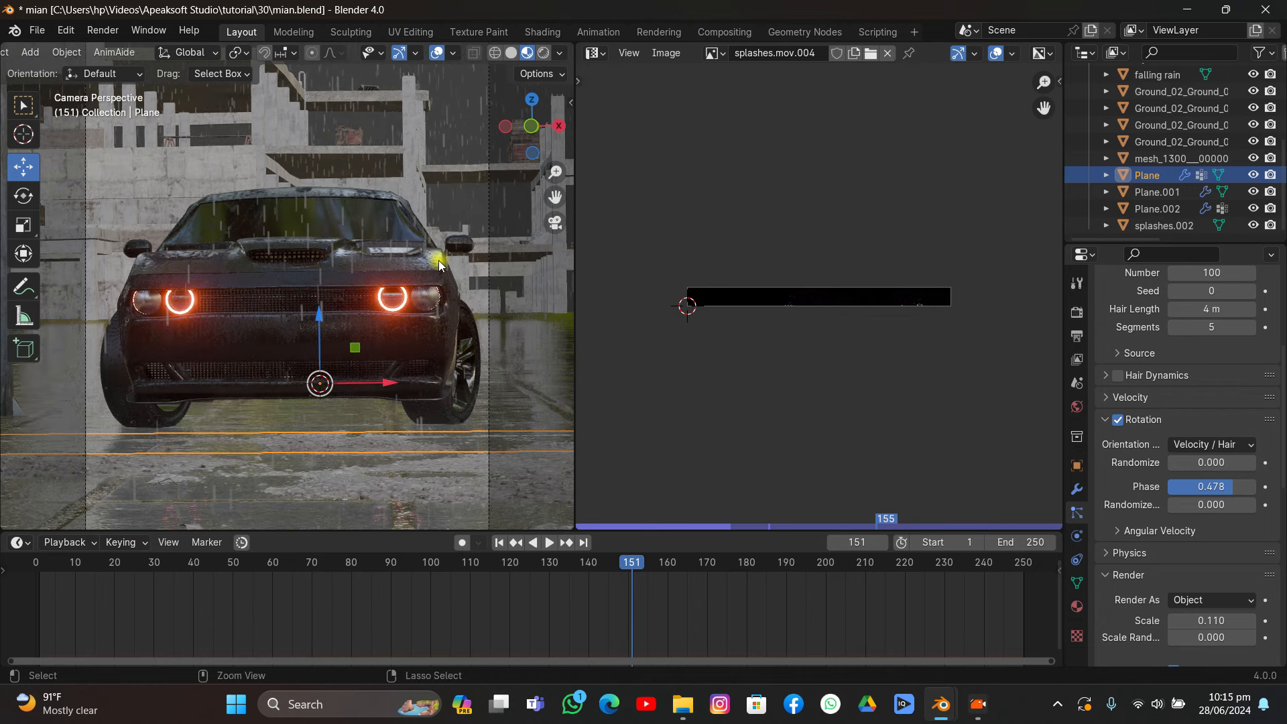
key(ctrl+s)
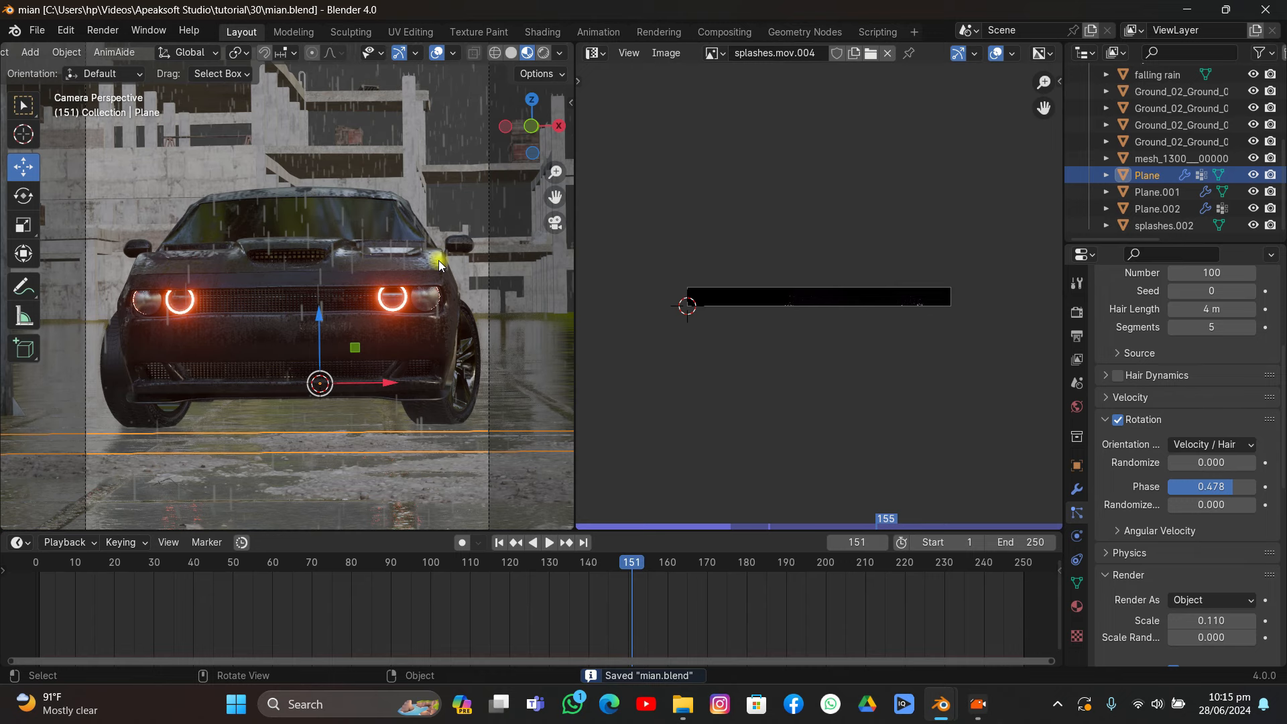
scroll(439, 265, down, 5)
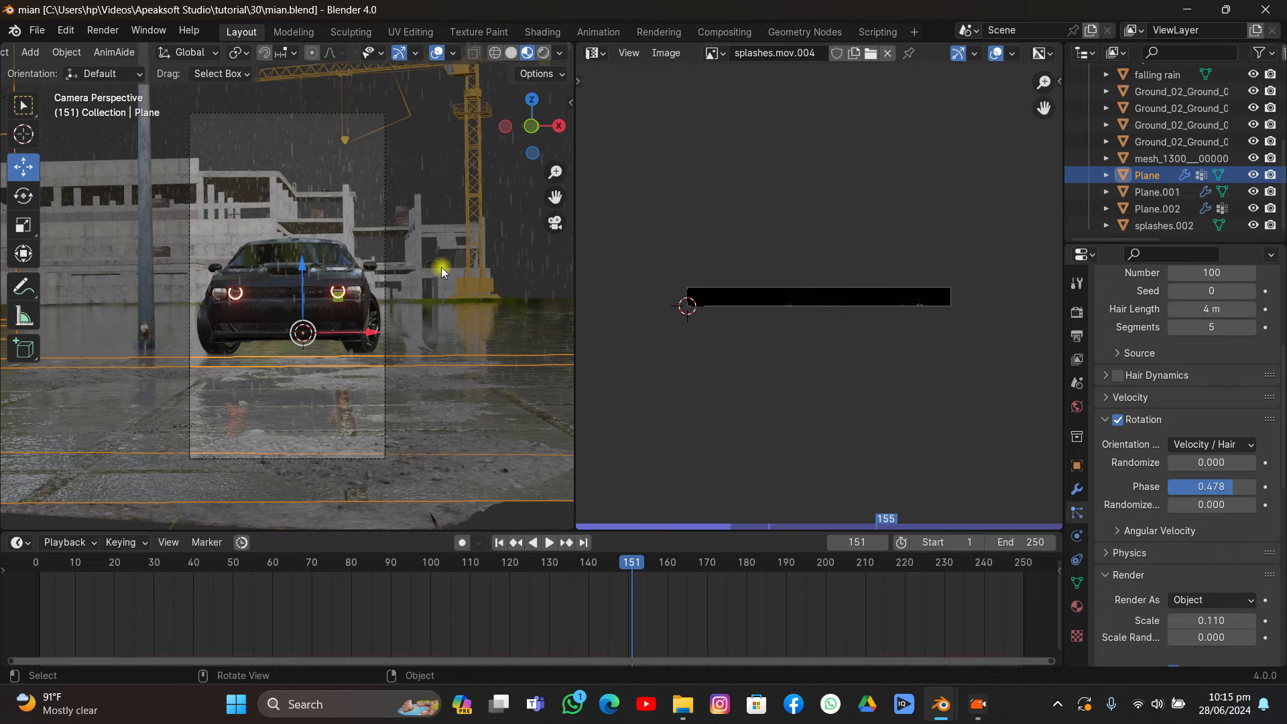
- Switch to File Explorer, play the green-screen clip 20240620_183103.mp4 and locate the keyed clip 1.mov in folder 30
click(682, 704)
double_click(965, 147)
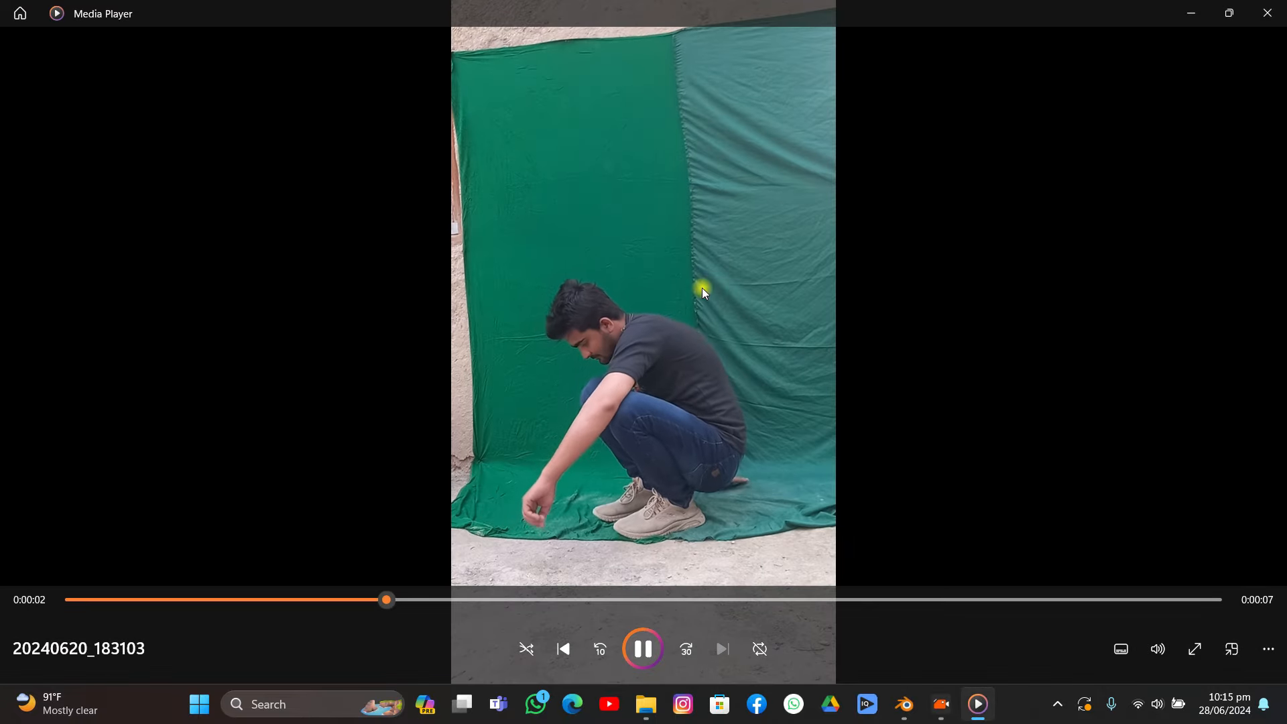
click(1267, 13)
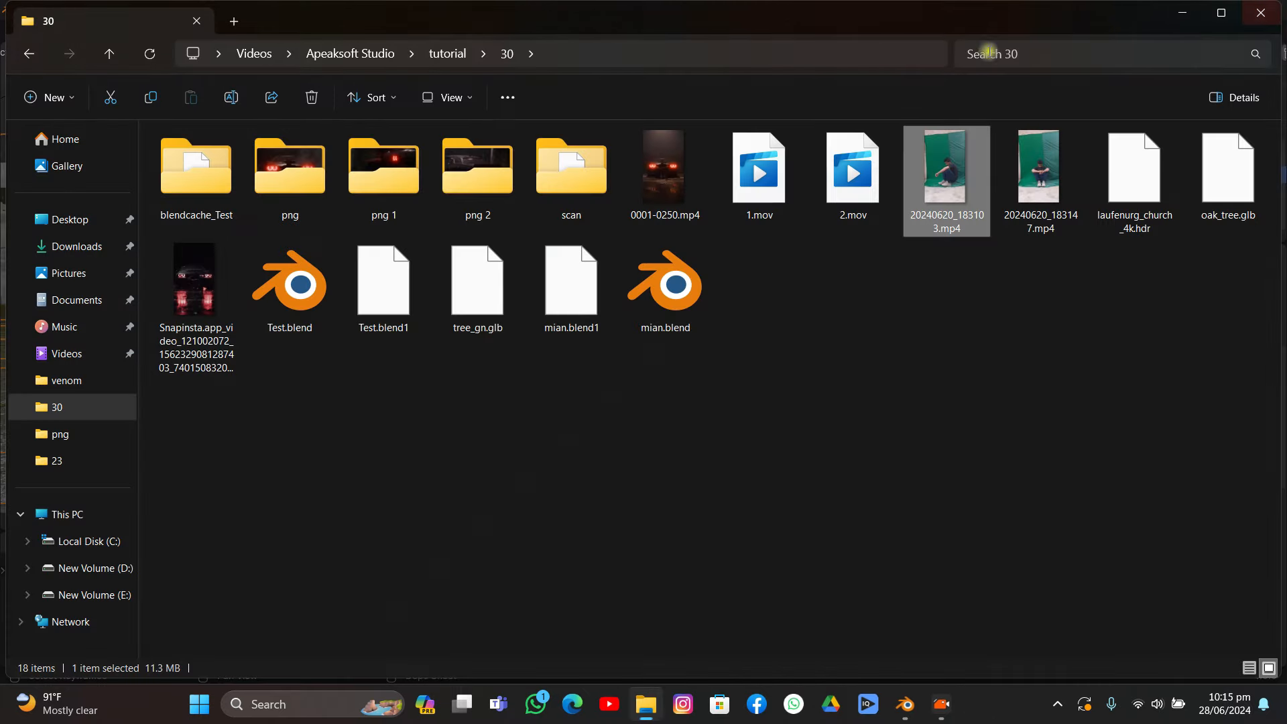
click(777, 181)
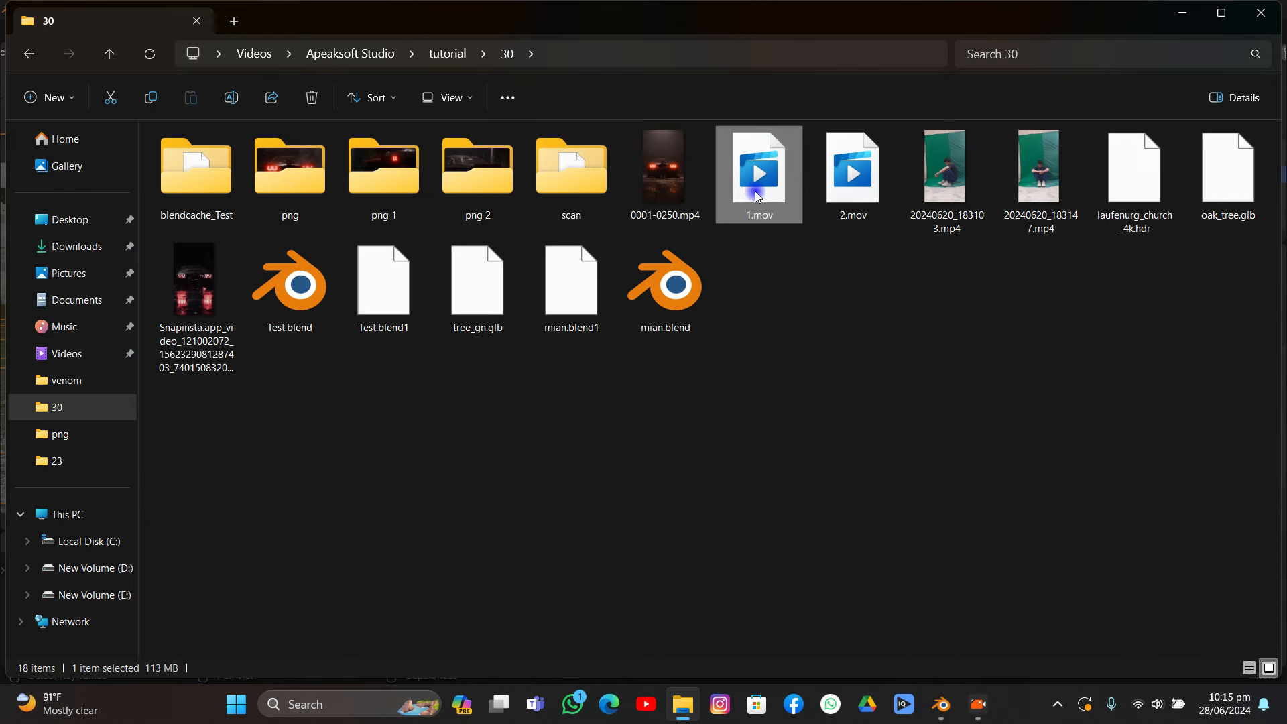
click(920, 320)
- Return to the mian file in Blender and import 2.mov from folder 30 as an image plane
click(941, 709)
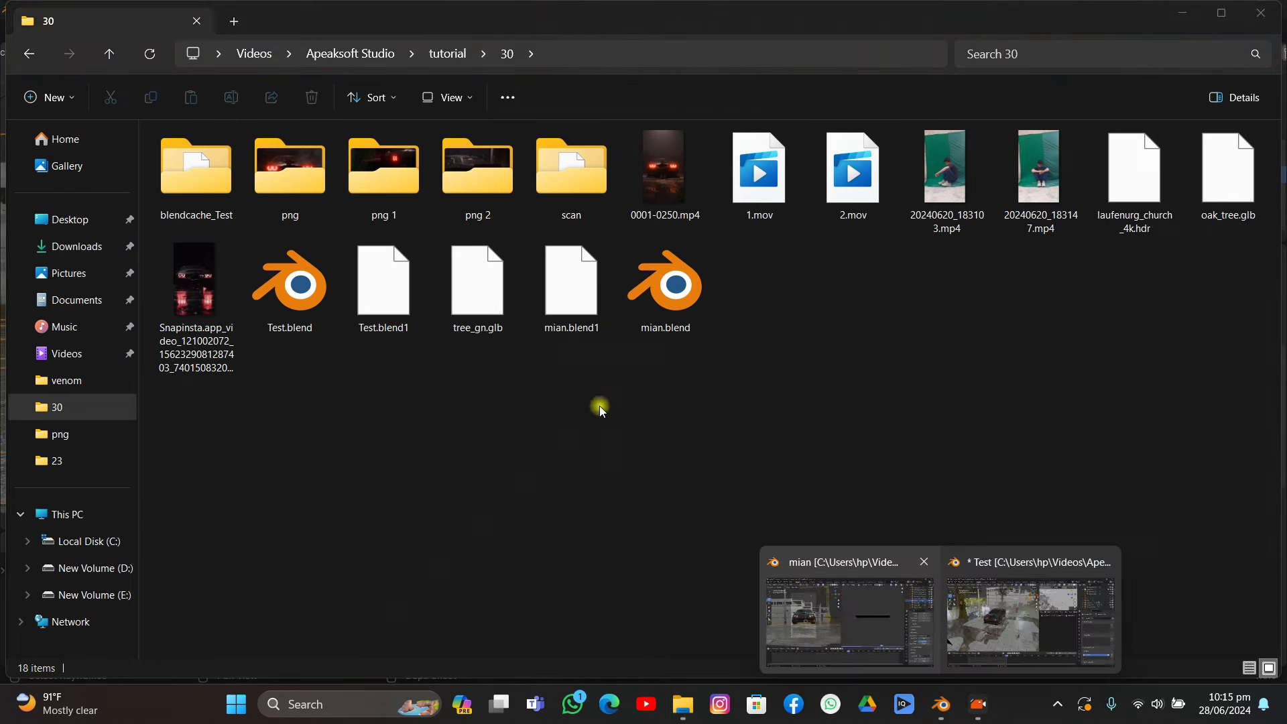
click(805, 602)
click(37, 30)
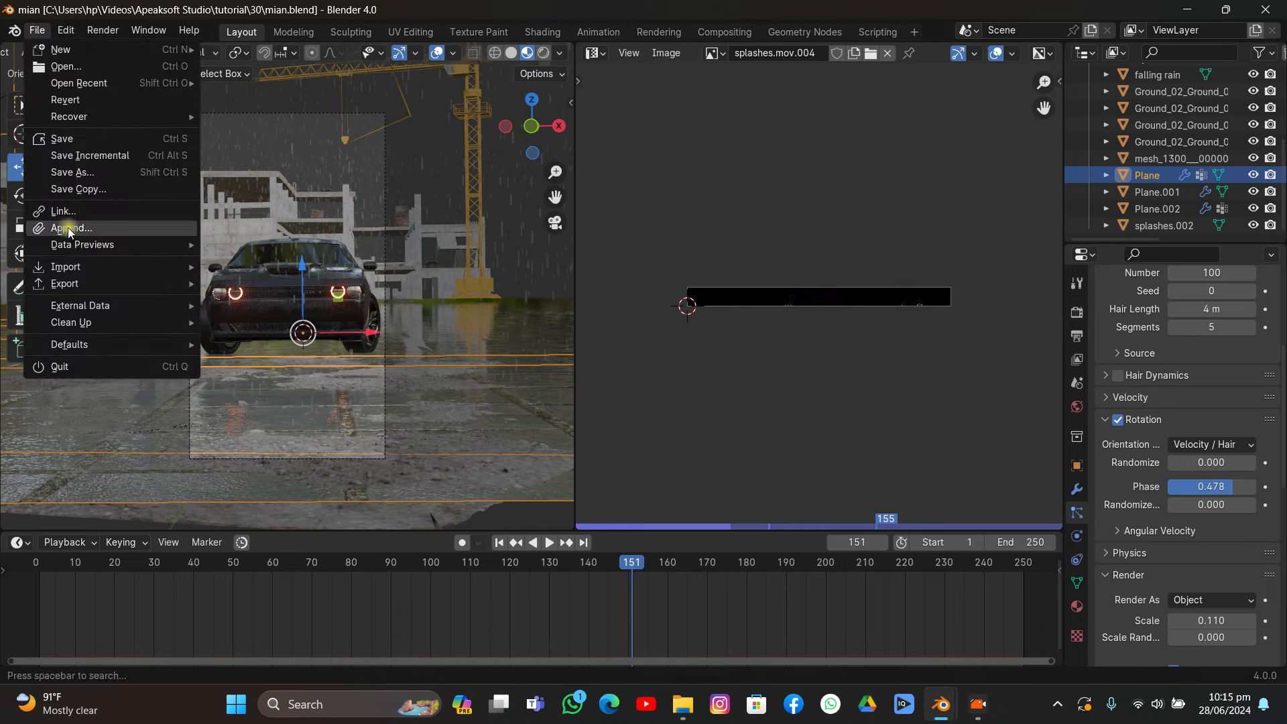
mouse_move(67, 266)
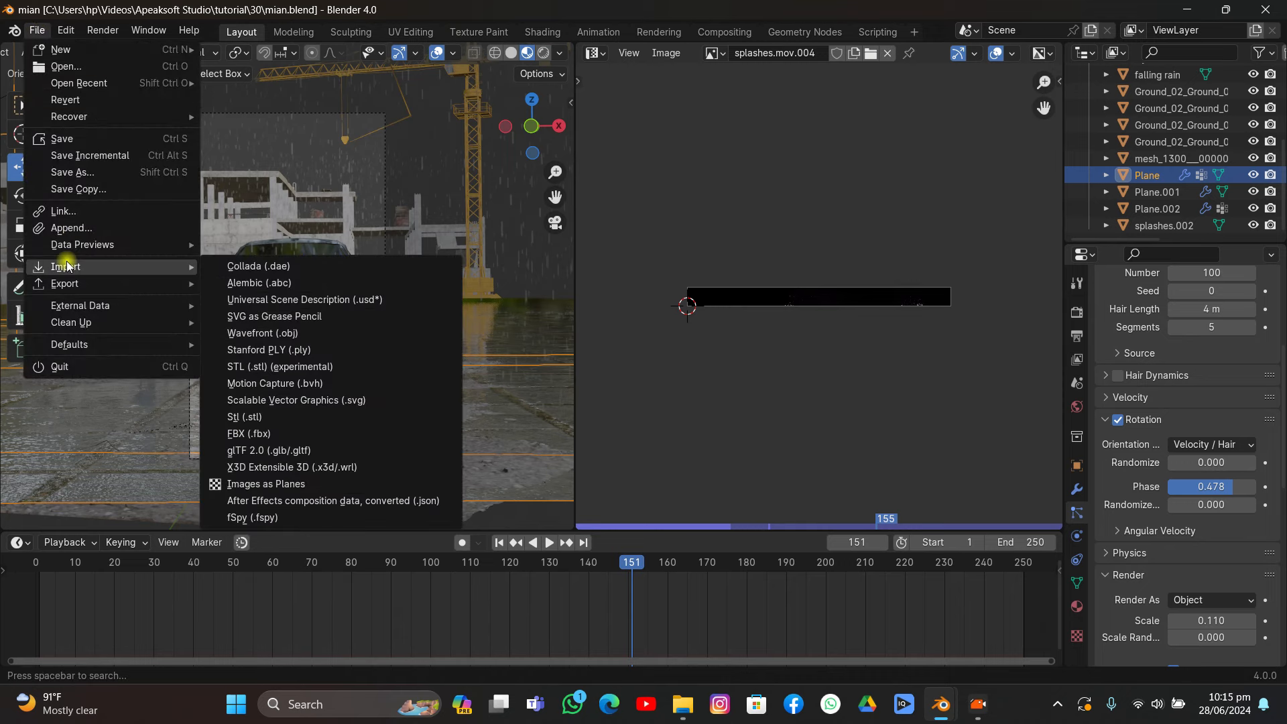
click(314, 480)
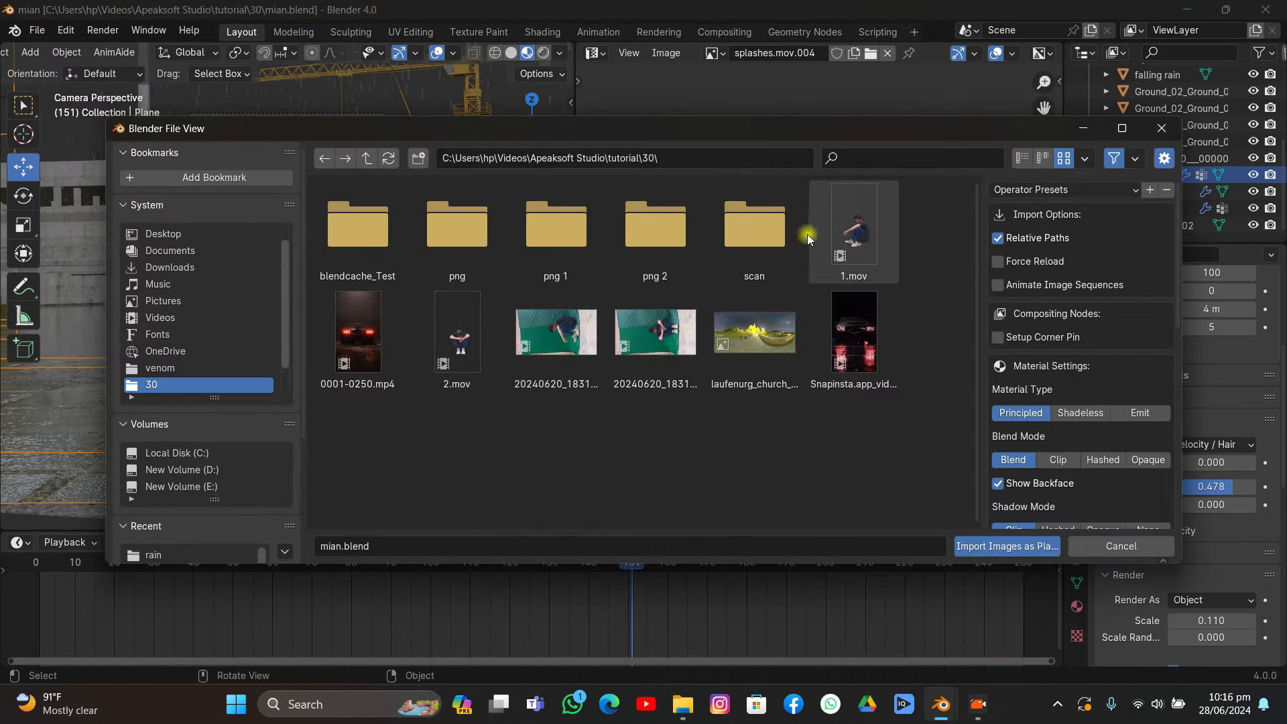
double_click(448, 335)
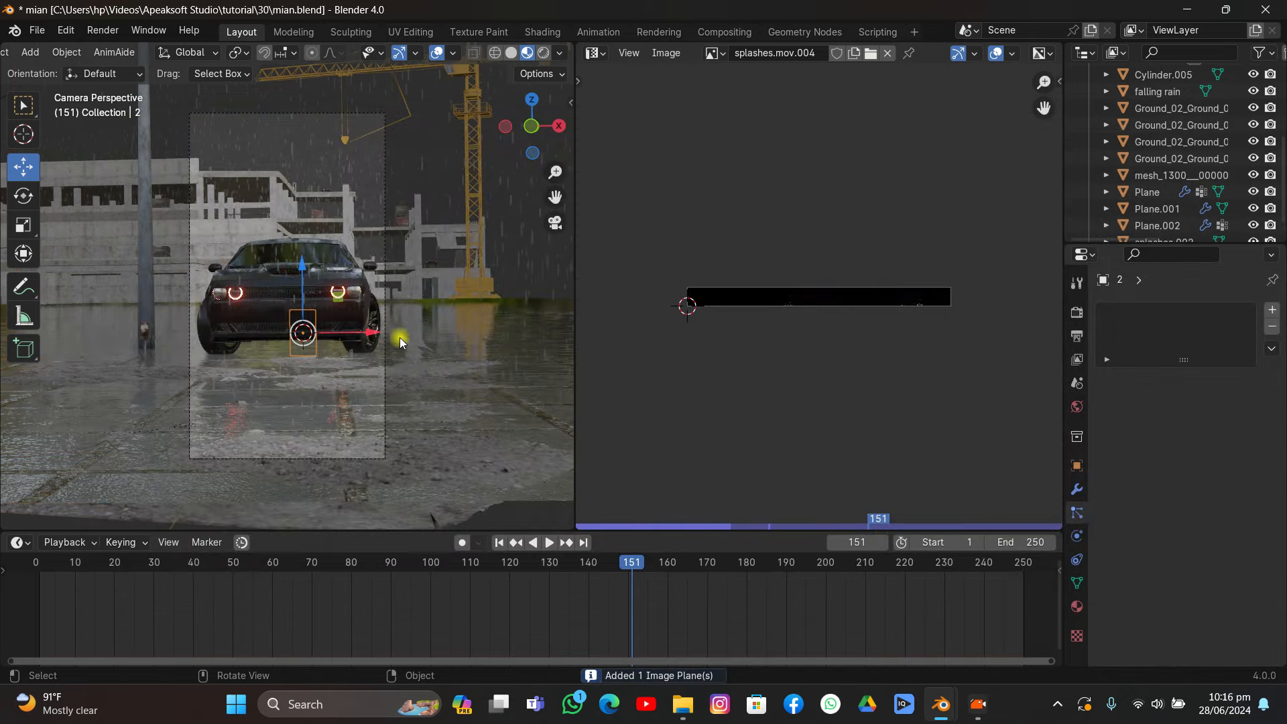
- Enlarge the imported 2.mov plane and move it along the Y axis to stand in front of the car
key(s)
click(261, 256)
middle_drag(260, 256, 339, 308)
key(g)
key(y)
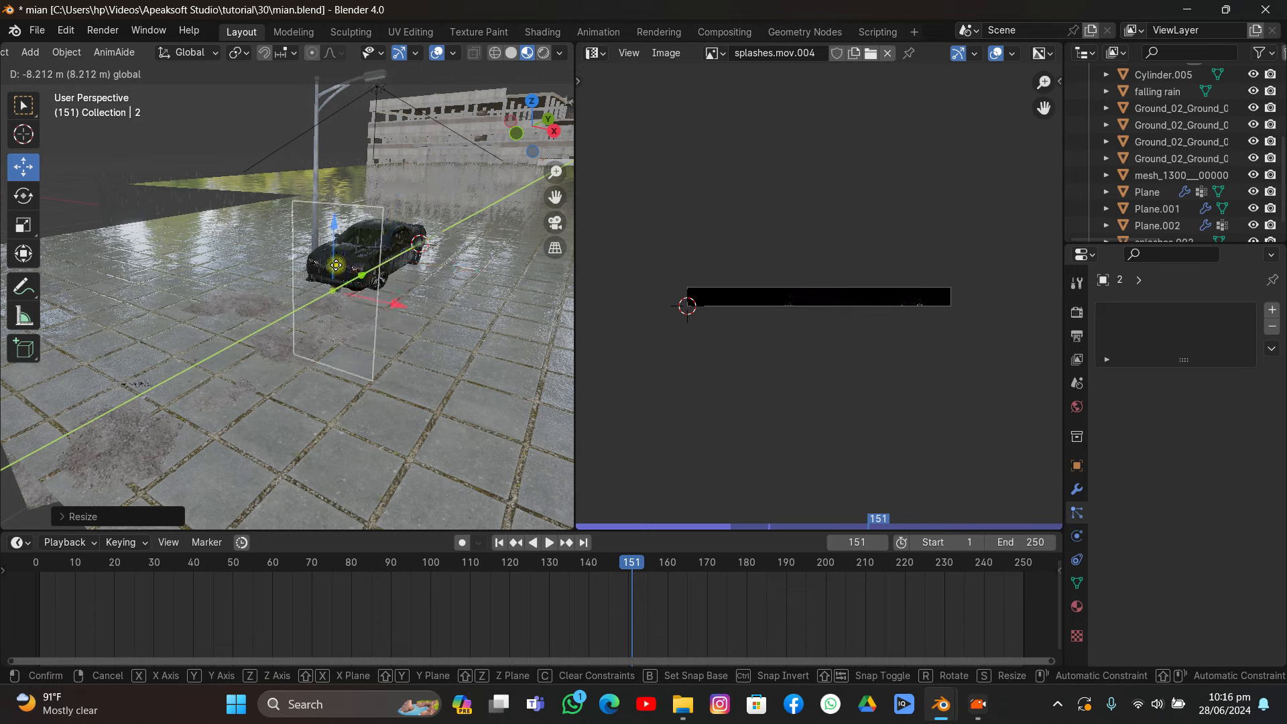
click(343, 291)
scroll(343, 290, up, 2)
middle_drag(342, 291, 425, 307)
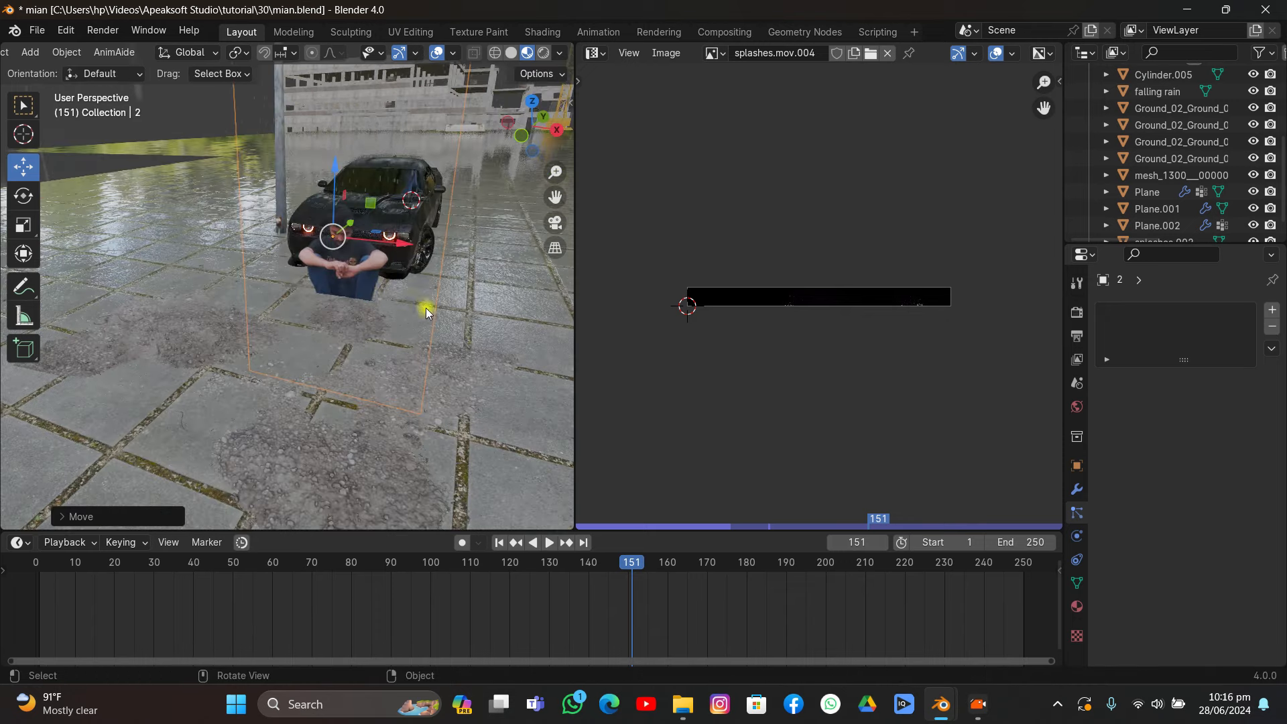
- Resize the 2.mov plane, raise it along the Z axis and check its framing through the camera
key(s)
click(315, 175)
drag(335, 173, 331, 138)
click(541, 220)
click(556, 222)
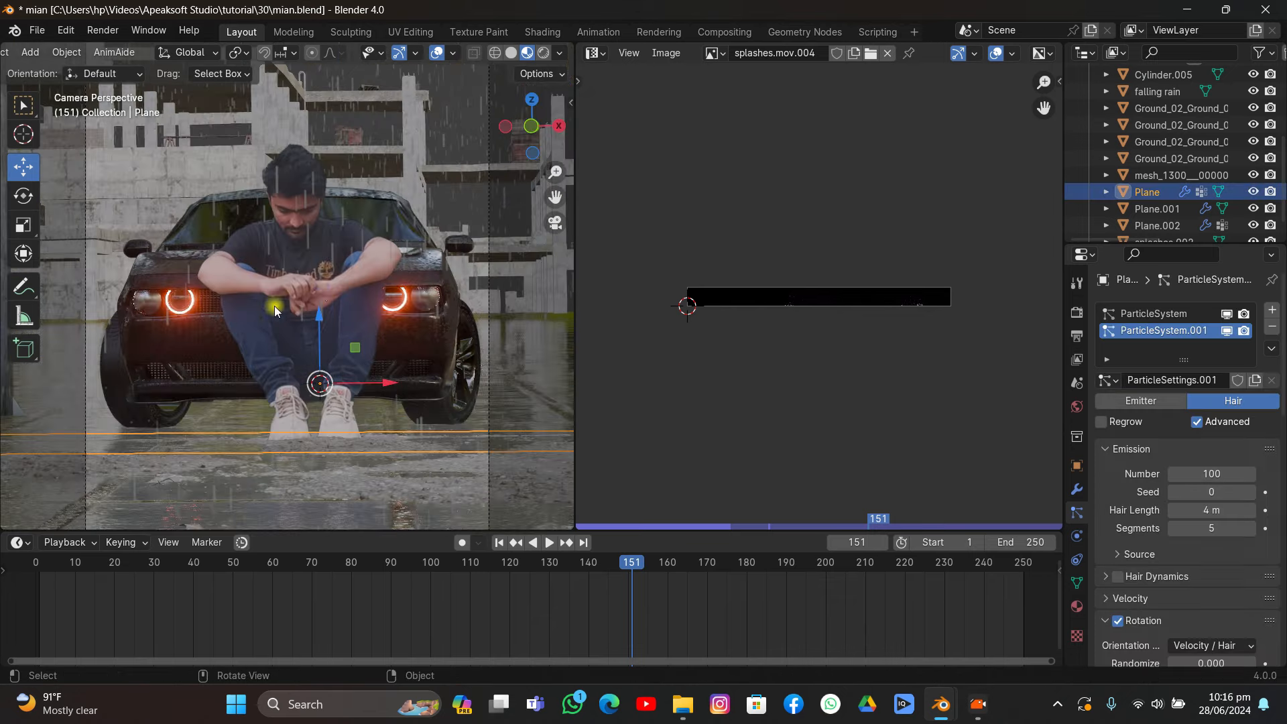
- Reselect the 2.mov plane, scale it down and lower it so the person's shoes meet the ground before the bumper
key(s)
right_click(289, 258)
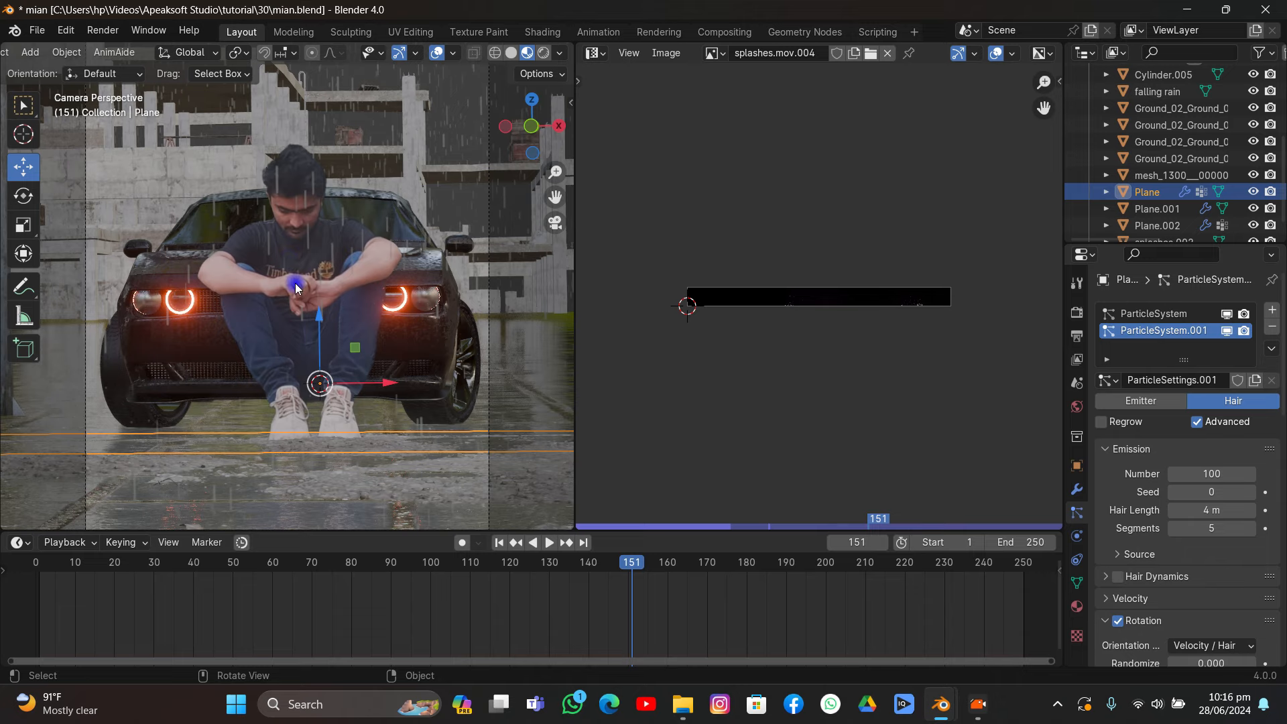
click(296, 288)
middle_drag(296, 288, 335, 278)
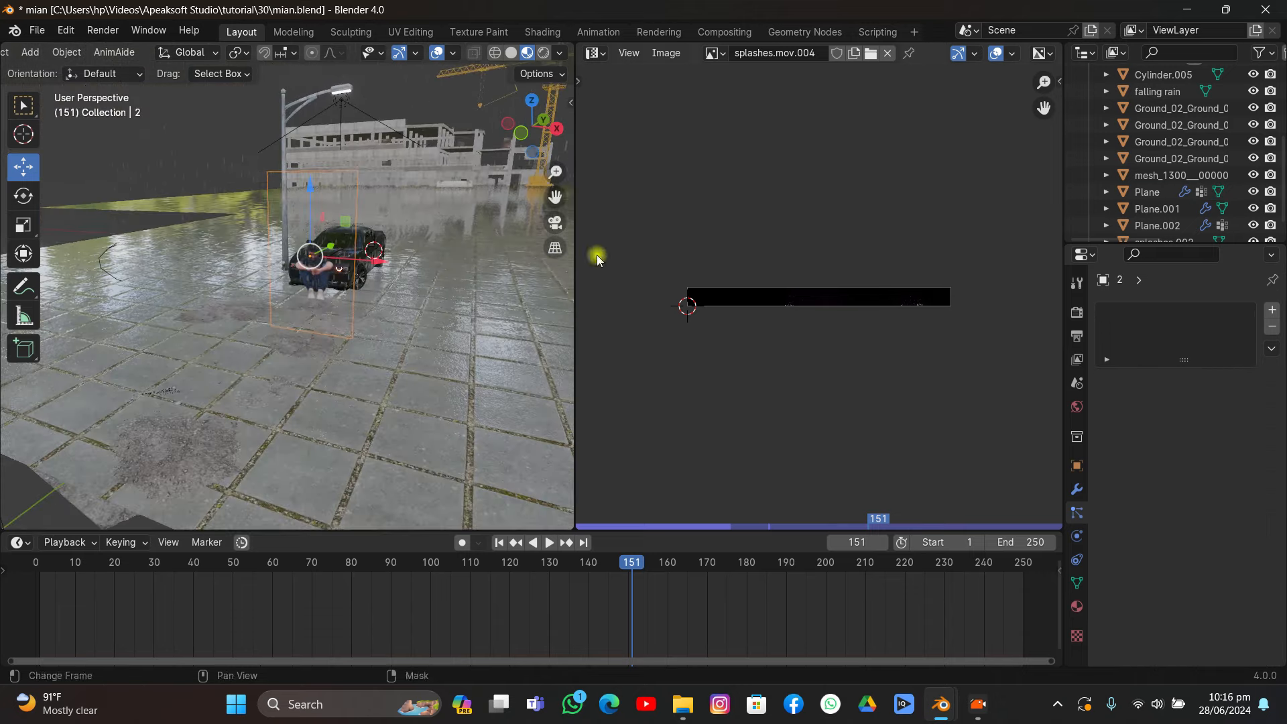
click(555, 222)
key(s)
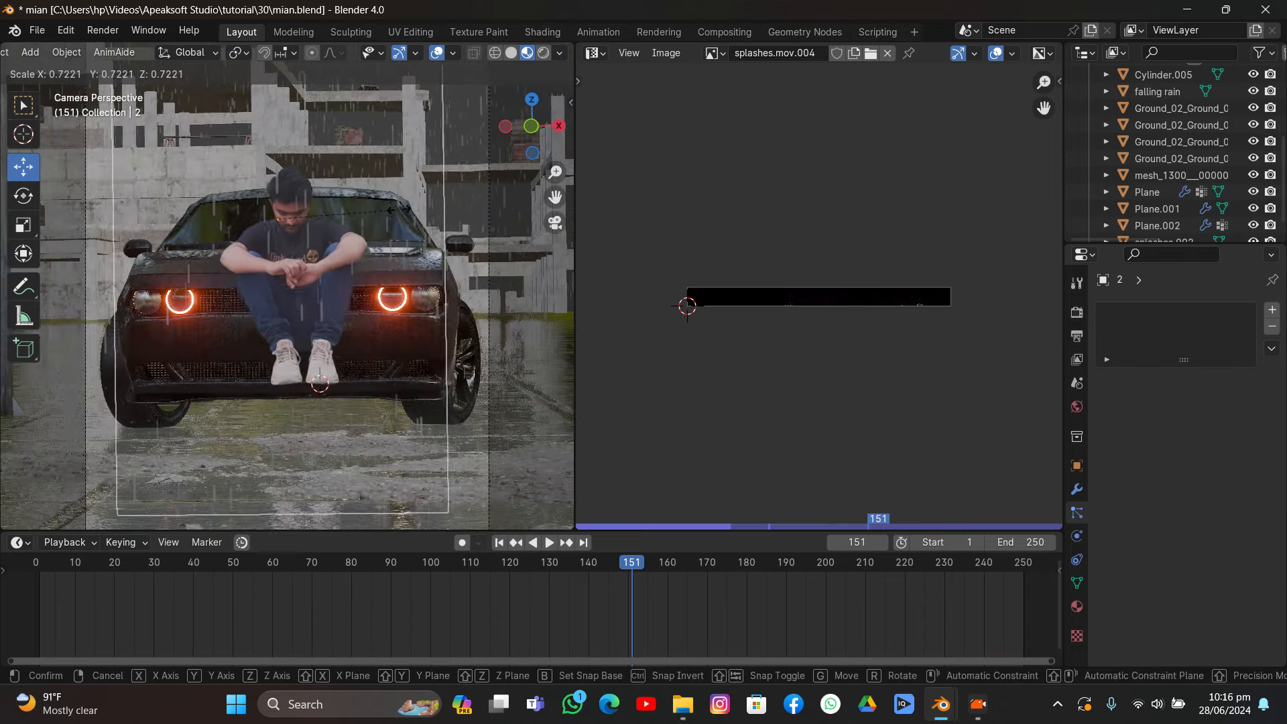
click(271, 208)
drag(277, 181, 300, 229)
- Play the animation through the camera to check the seated person's footage against the car
click(504, 328)
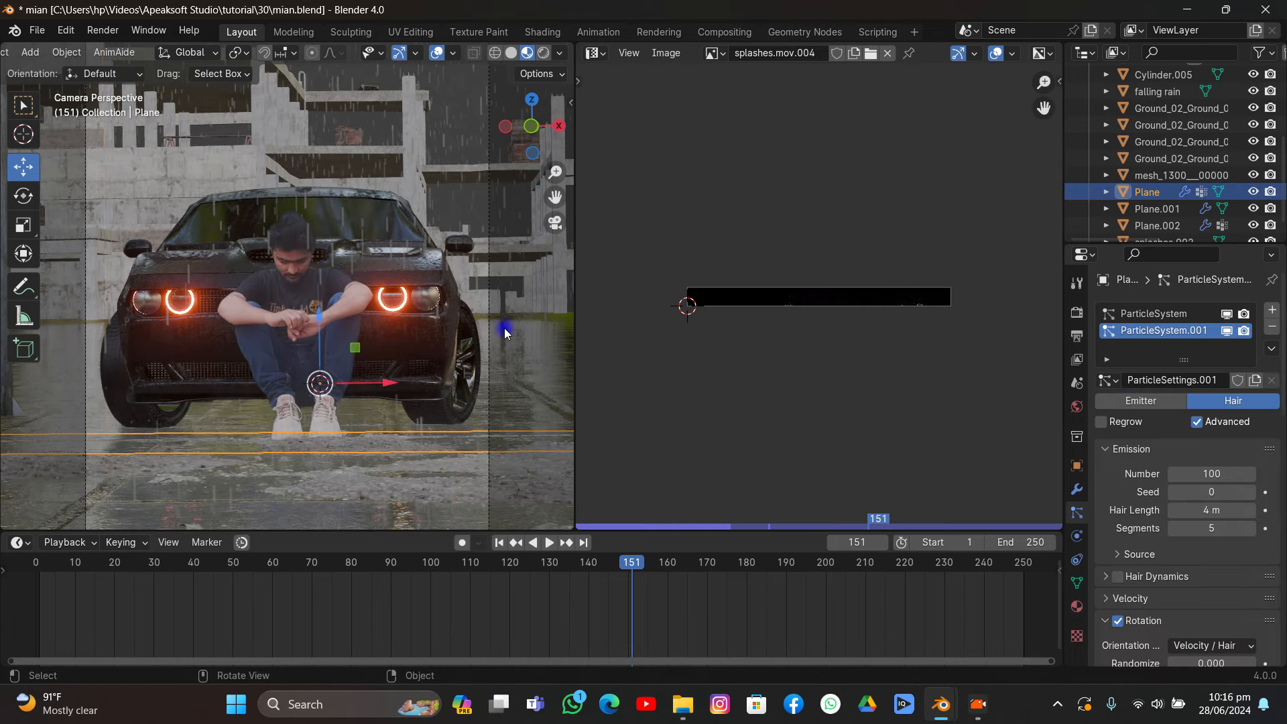
key(space)
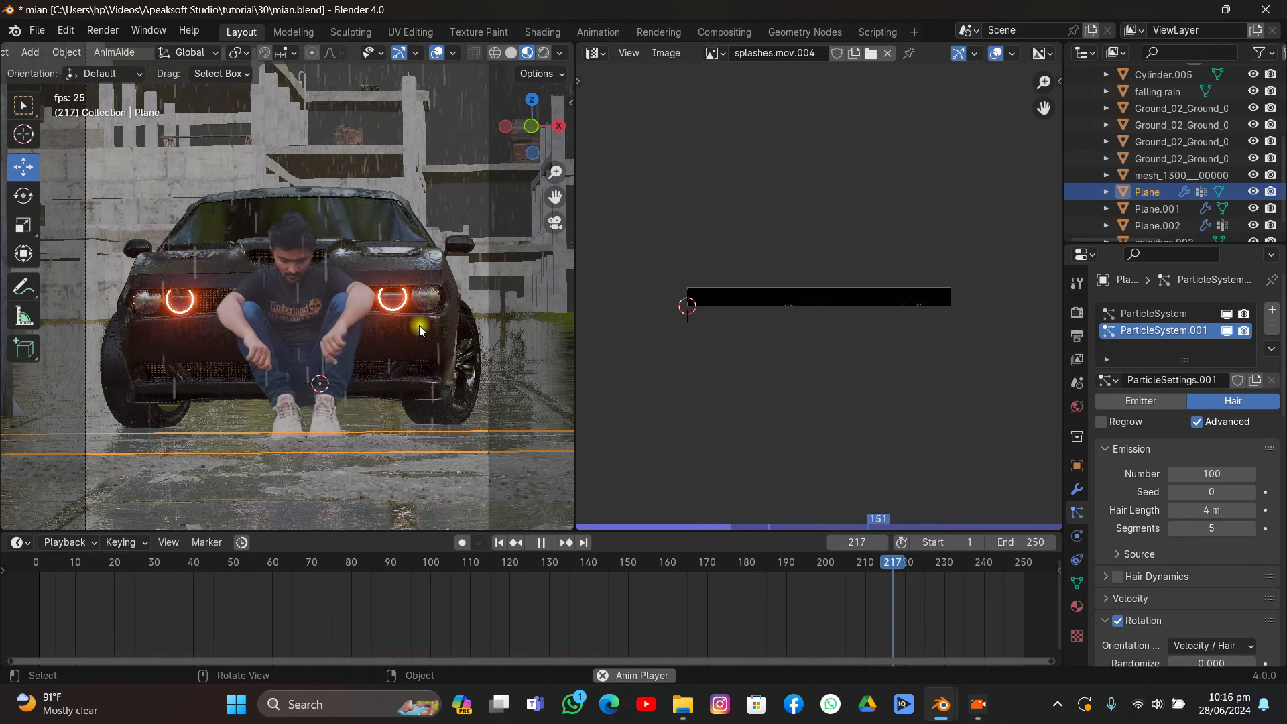
key(space)
- Switch the render engine to Cycles with rendered viewport shading, and hide the viewport overlays and gizmos
click(543, 53)
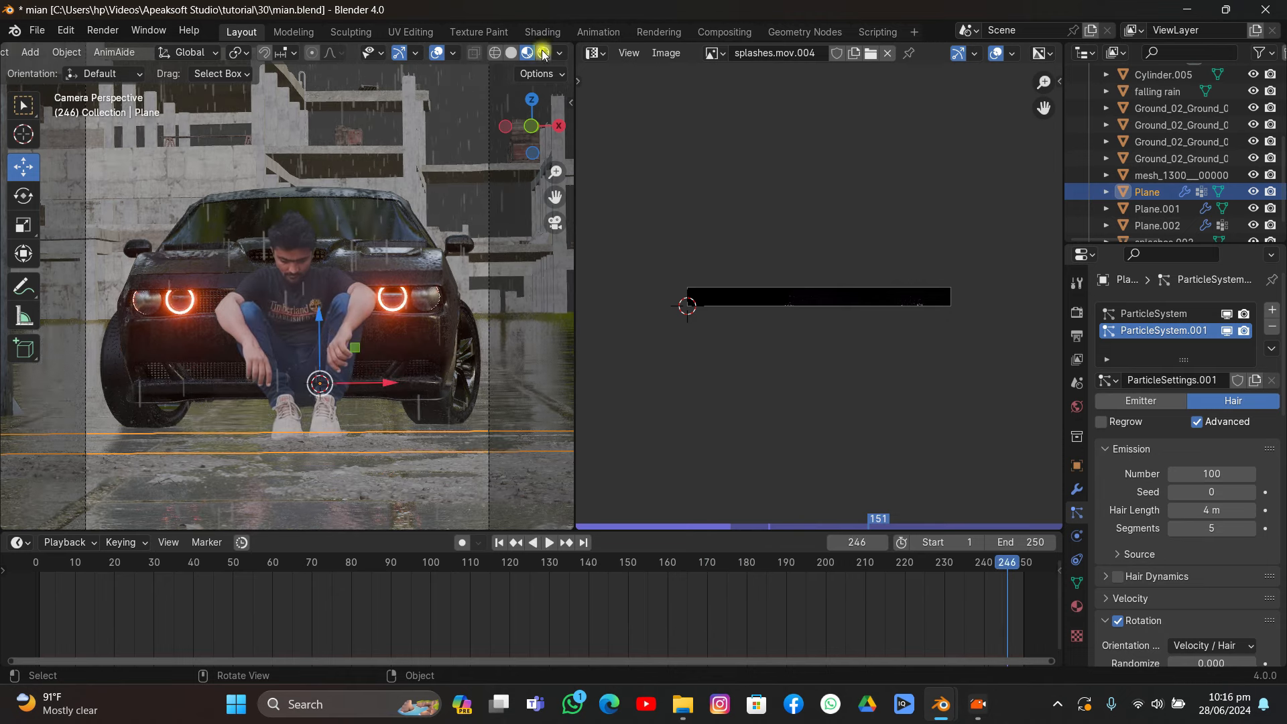
click(1076, 311)
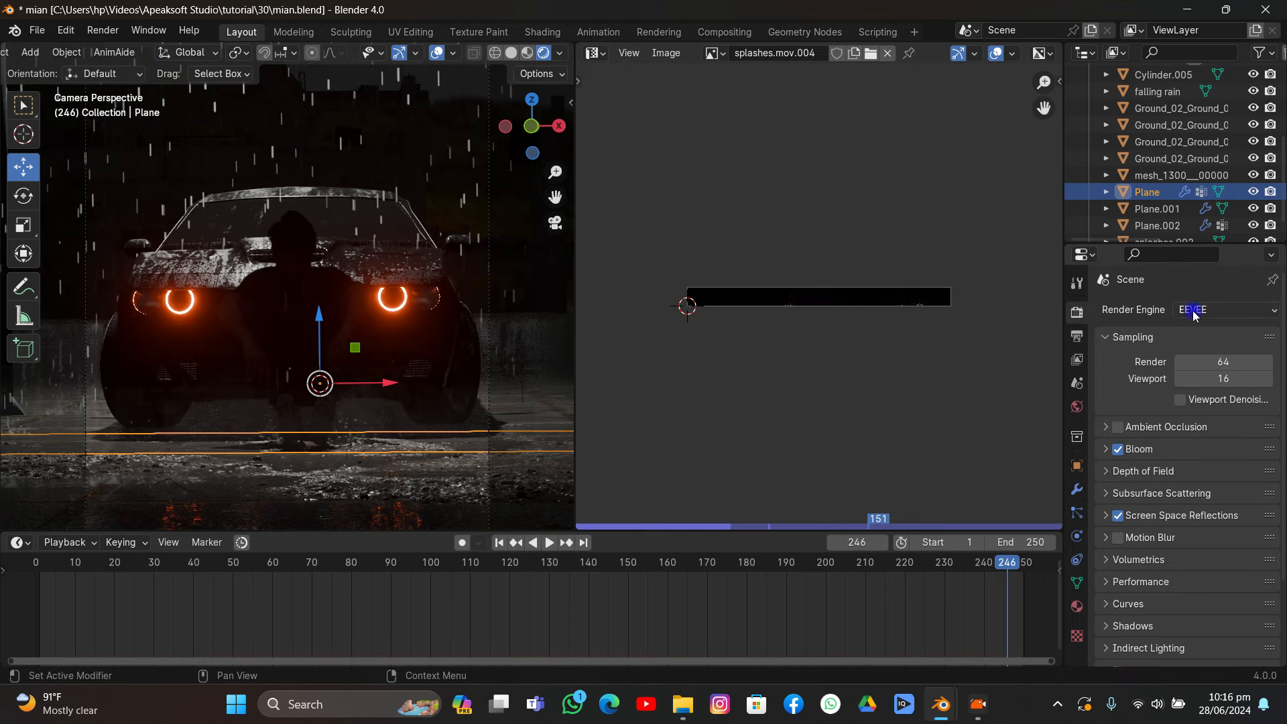
click(1220, 310)
click(1197, 365)
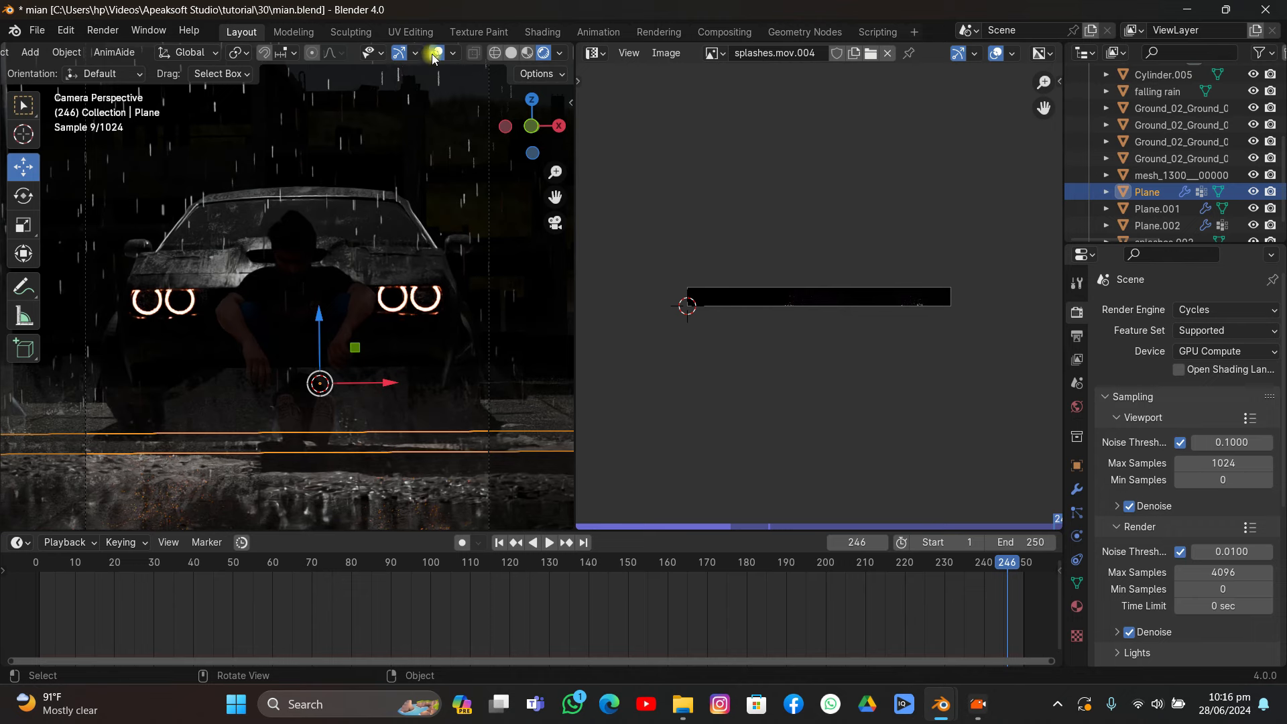
click(433, 55)
click(406, 55)
scroll(346, 201, down, 4)
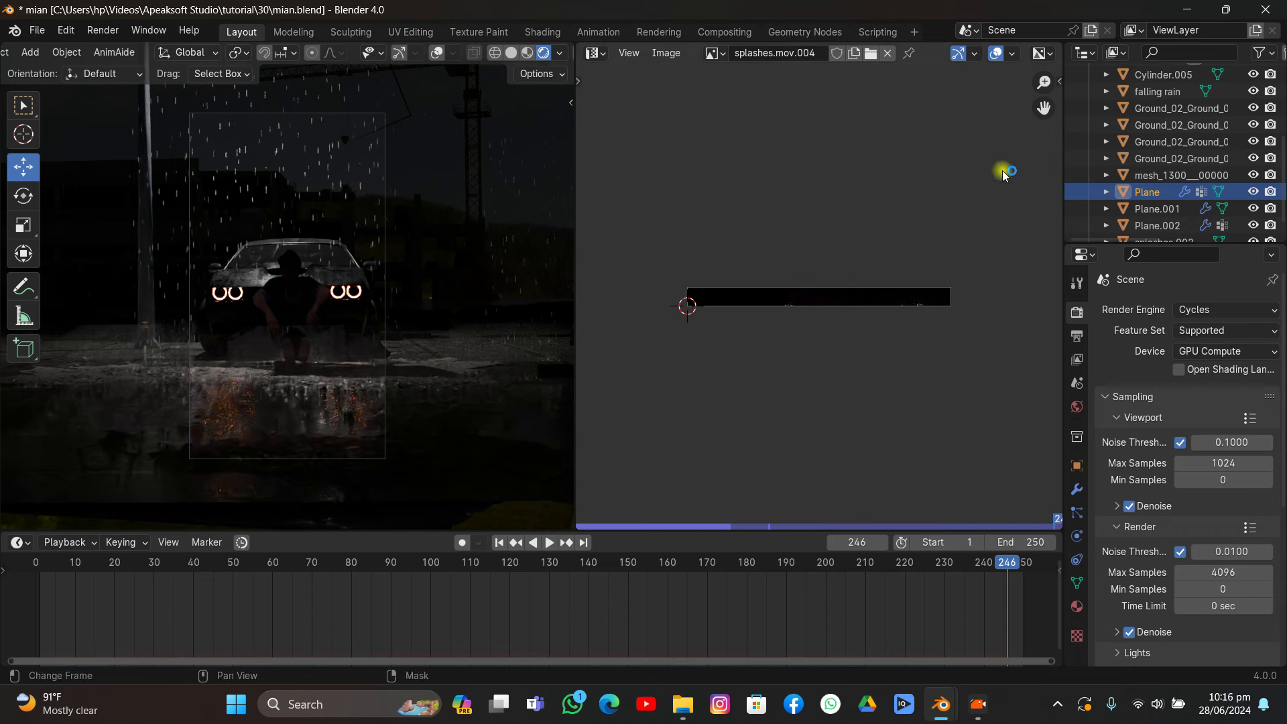
- Return to solid shading, disable viewport display of both particle systems on Plane, and restore the overlays and gizmos
click(511, 58)
mouse_move(463, 127)
middle_down()
mouse_move(428, 172)
mouse_move(334, 230)
mouse_move(432, 285)
middle_up()
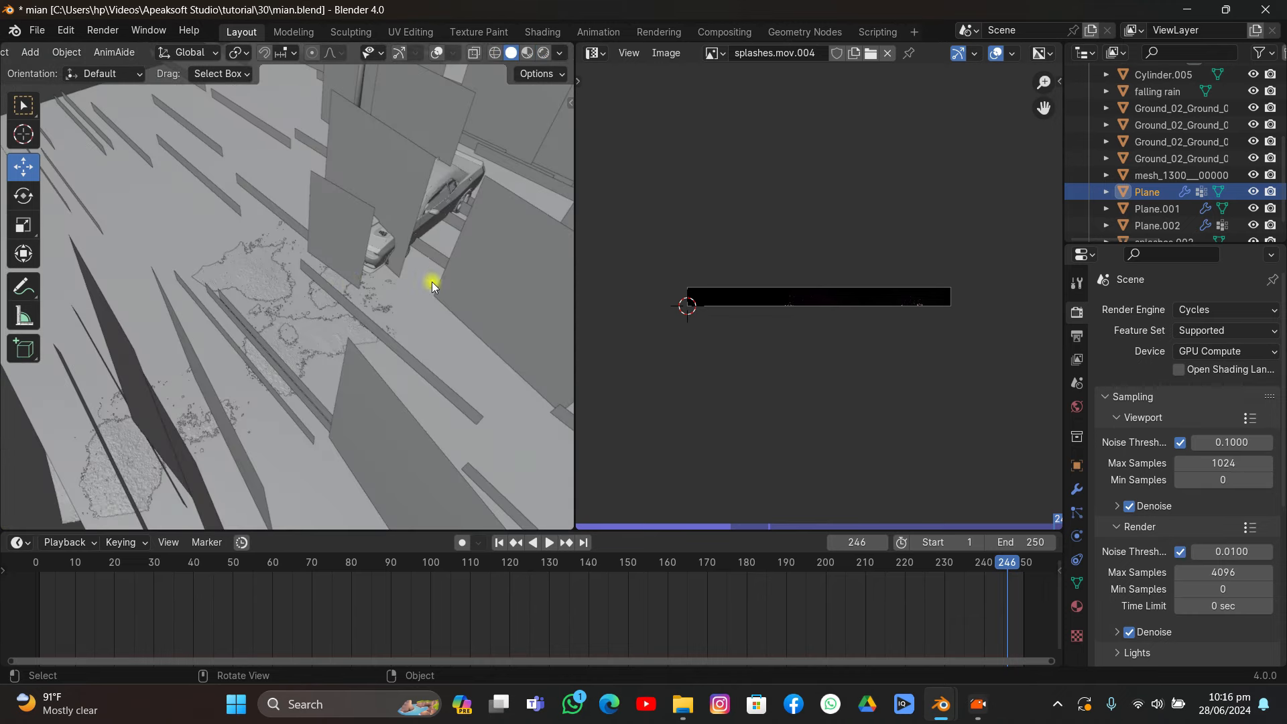
click(1077, 513)
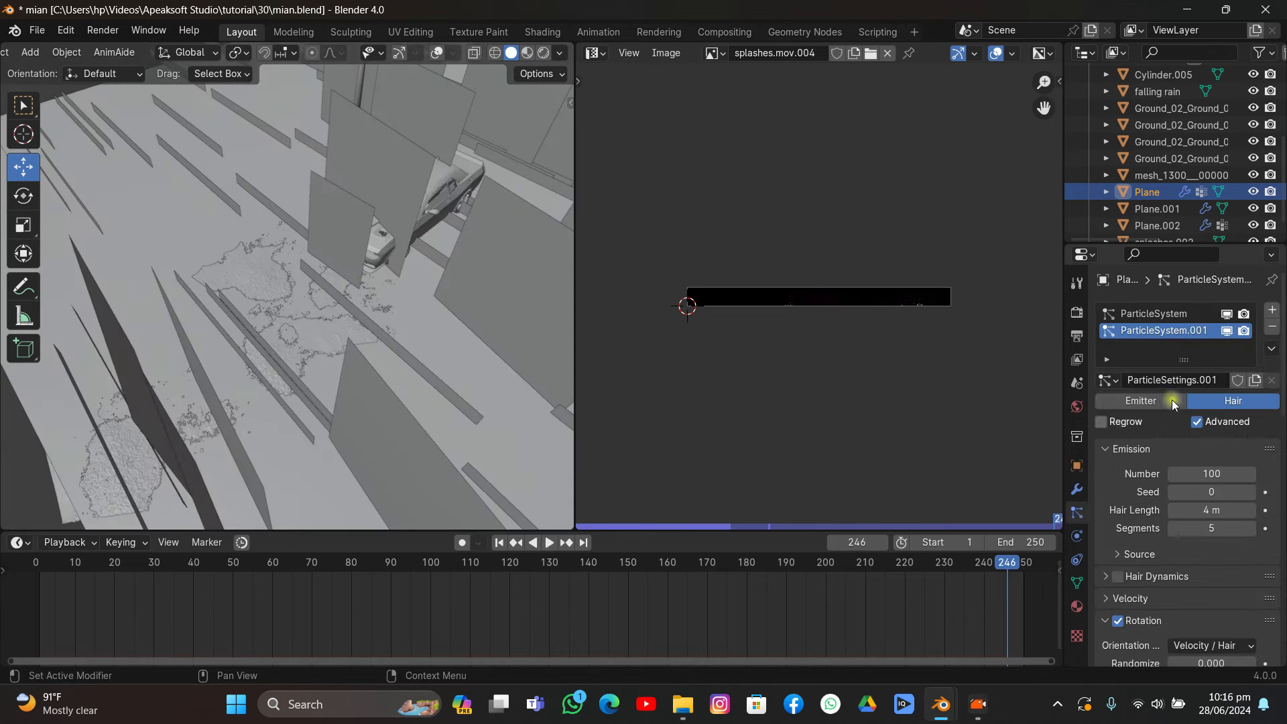
click(1223, 331)
click(1221, 312)
middle_drag(268, 291, 434, 102)
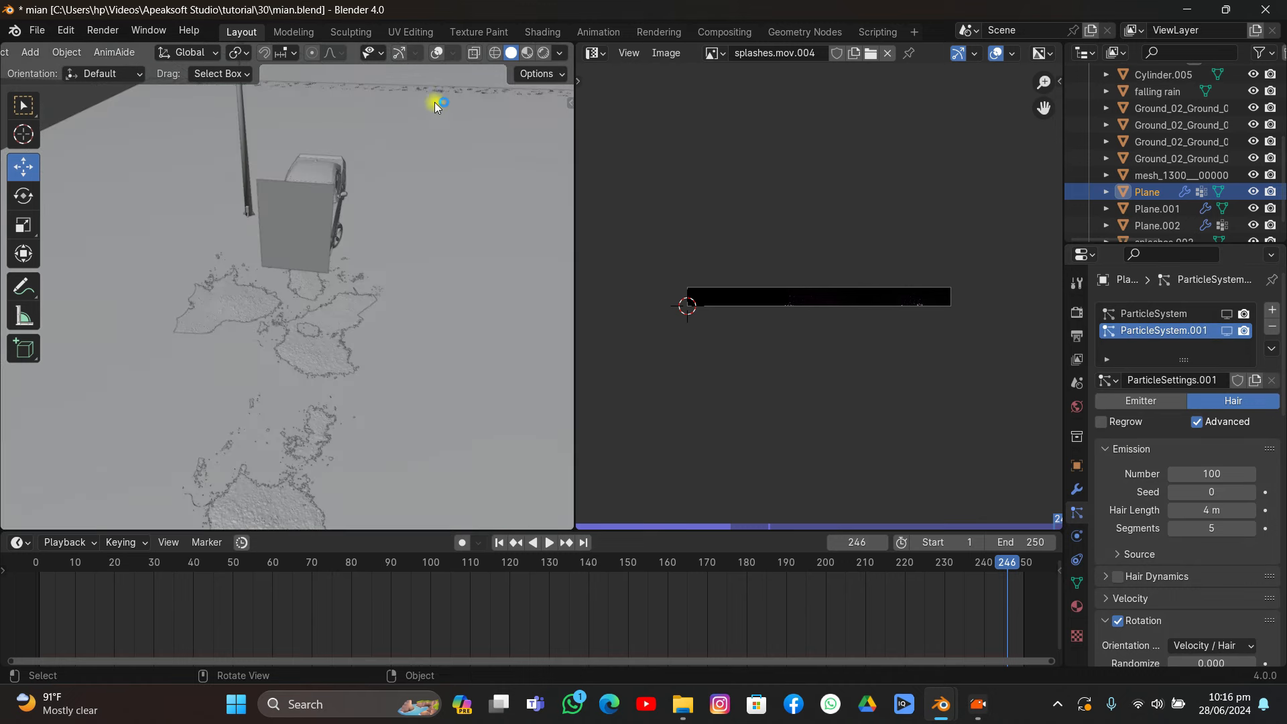
click(440, 54)
click(400, 53)
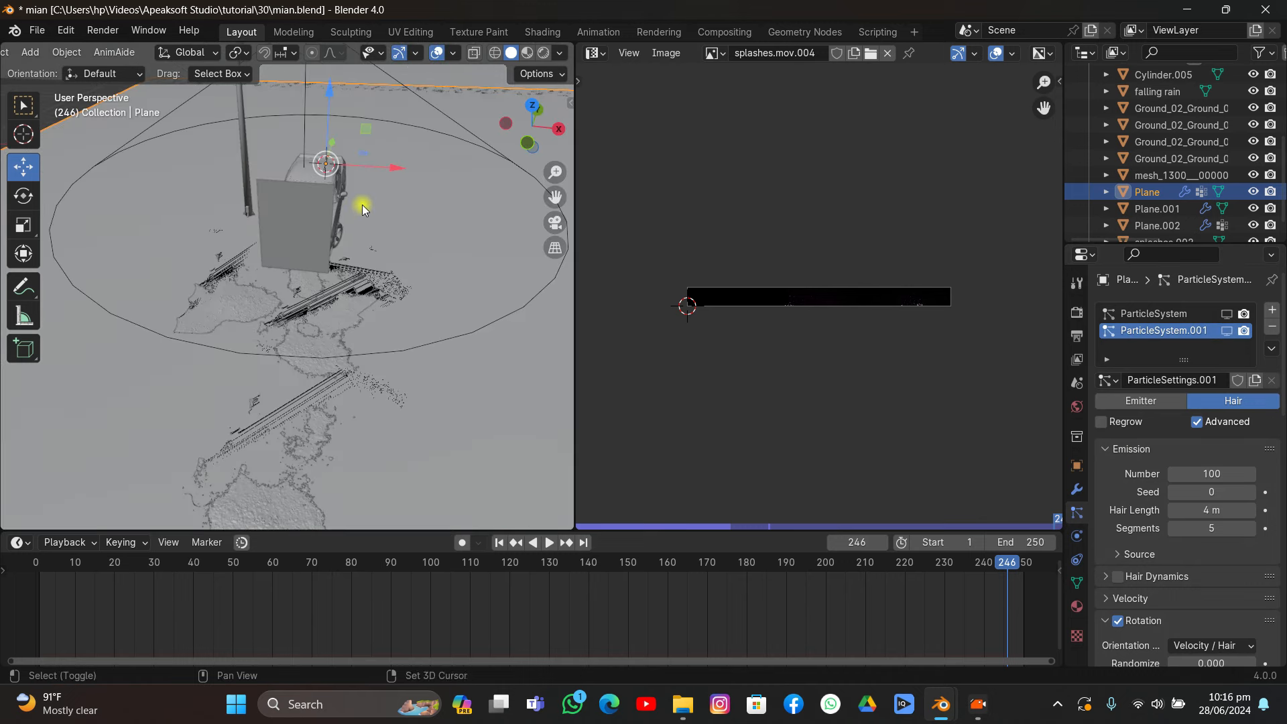
- Add a cube, scale it up to enclose the car scene and move it up and along the Y axis
key(shift+a)
mouse_move(323, 82)
click(431, 99)
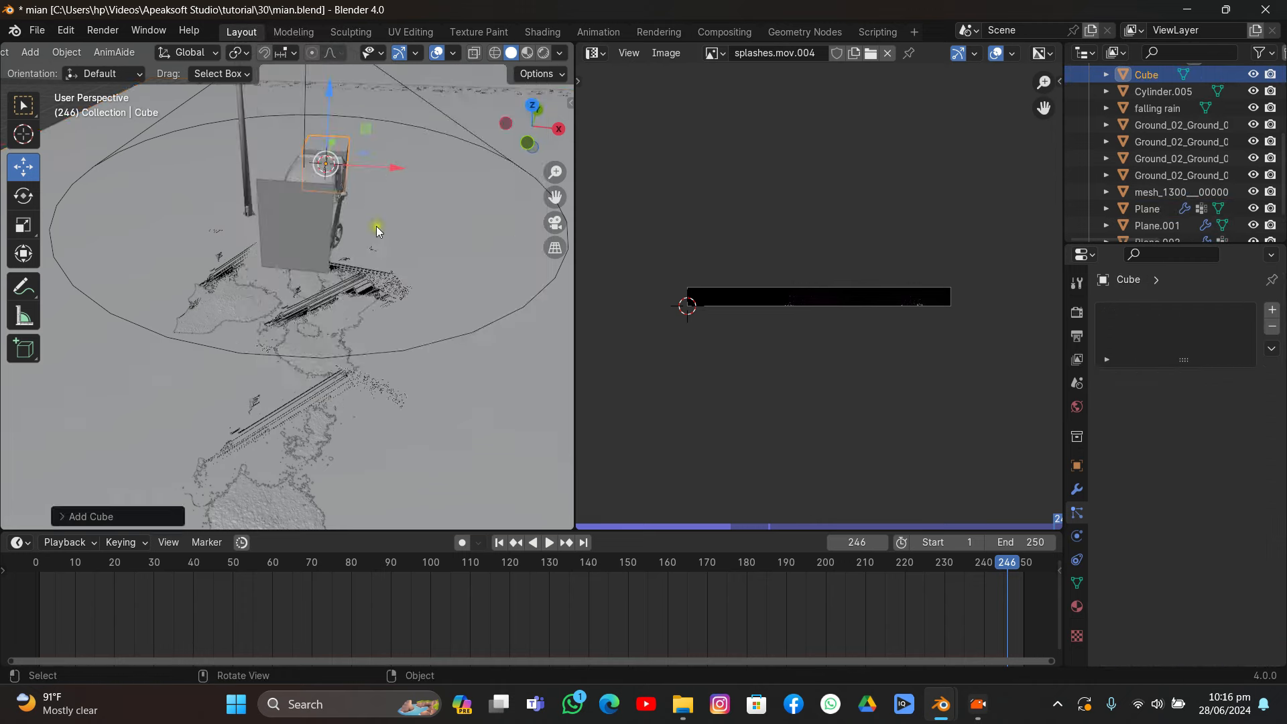
key(s)
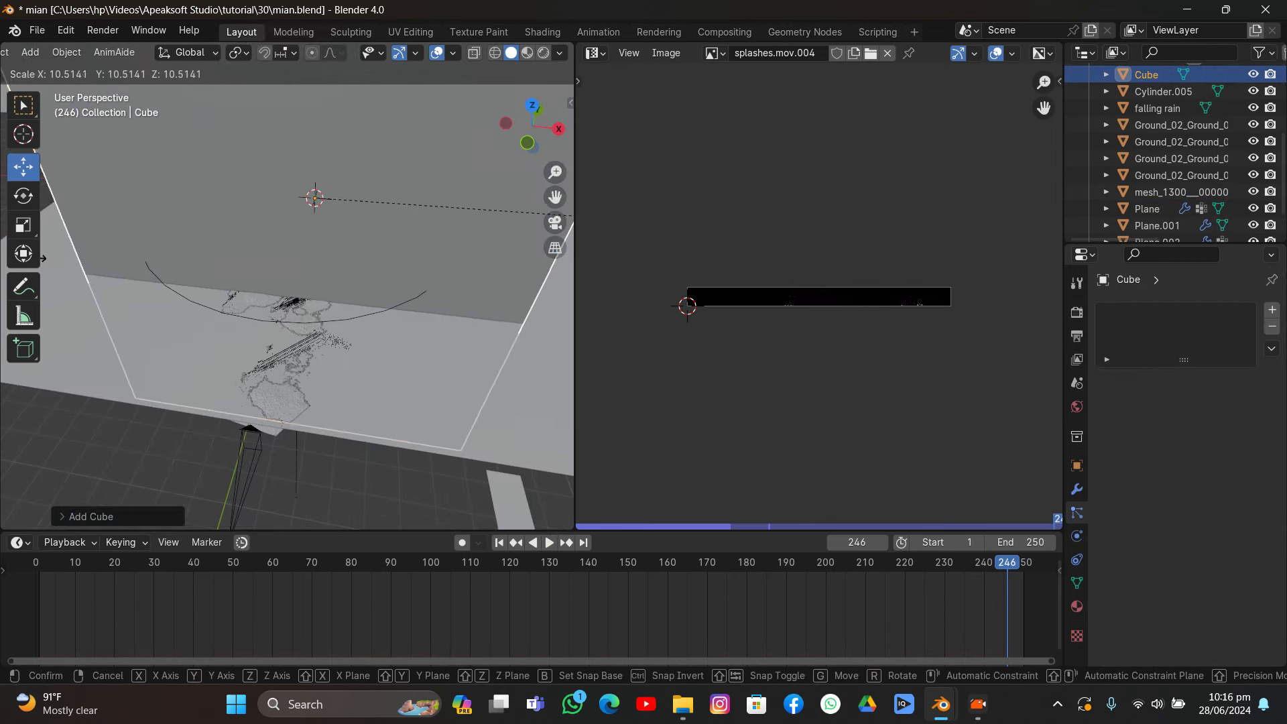
click(219, 291)
scroll(217, 288, down, 5)
middle_drag(216, 287, 89, 237)
drag(439, 282, 384, 287)
drag(332, 224, 340, 144)
right_click(327, 195)
drag(381, 215, 389, 214)
- Give the cube a new material and show its nodes in the Shader Editor
click(1077, 606)
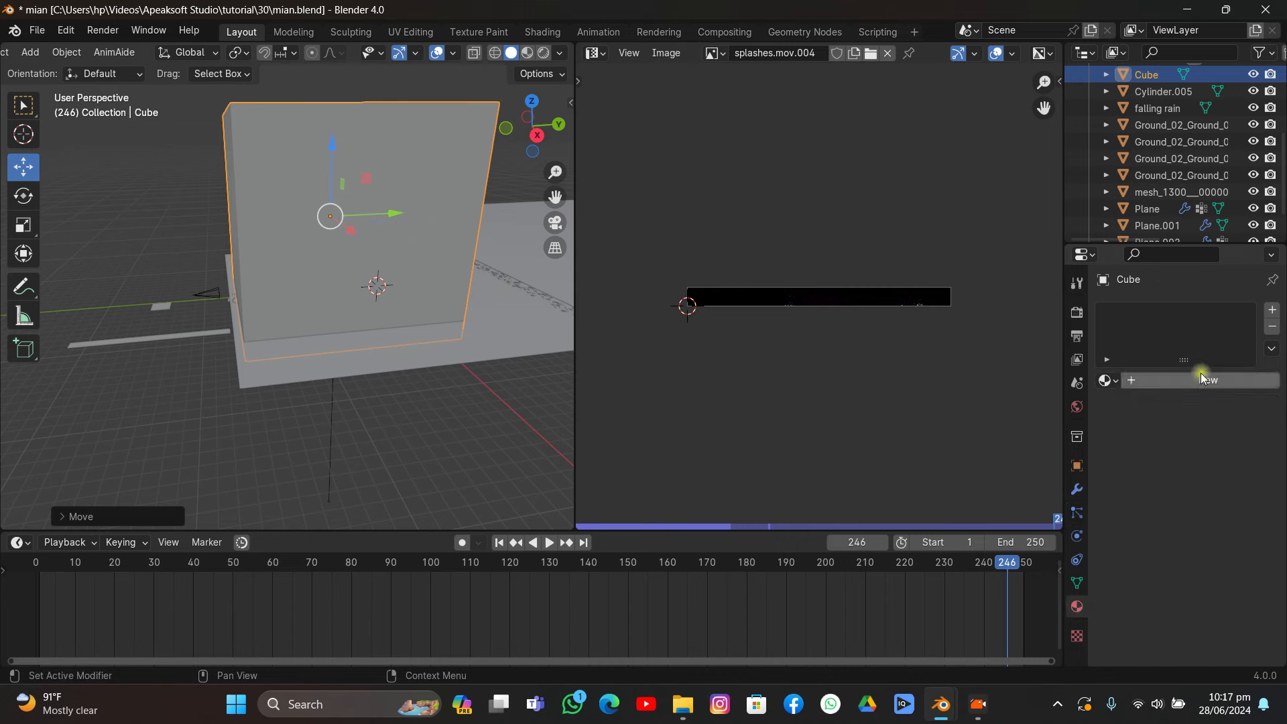
click(1200, 374)
click(596, 53)
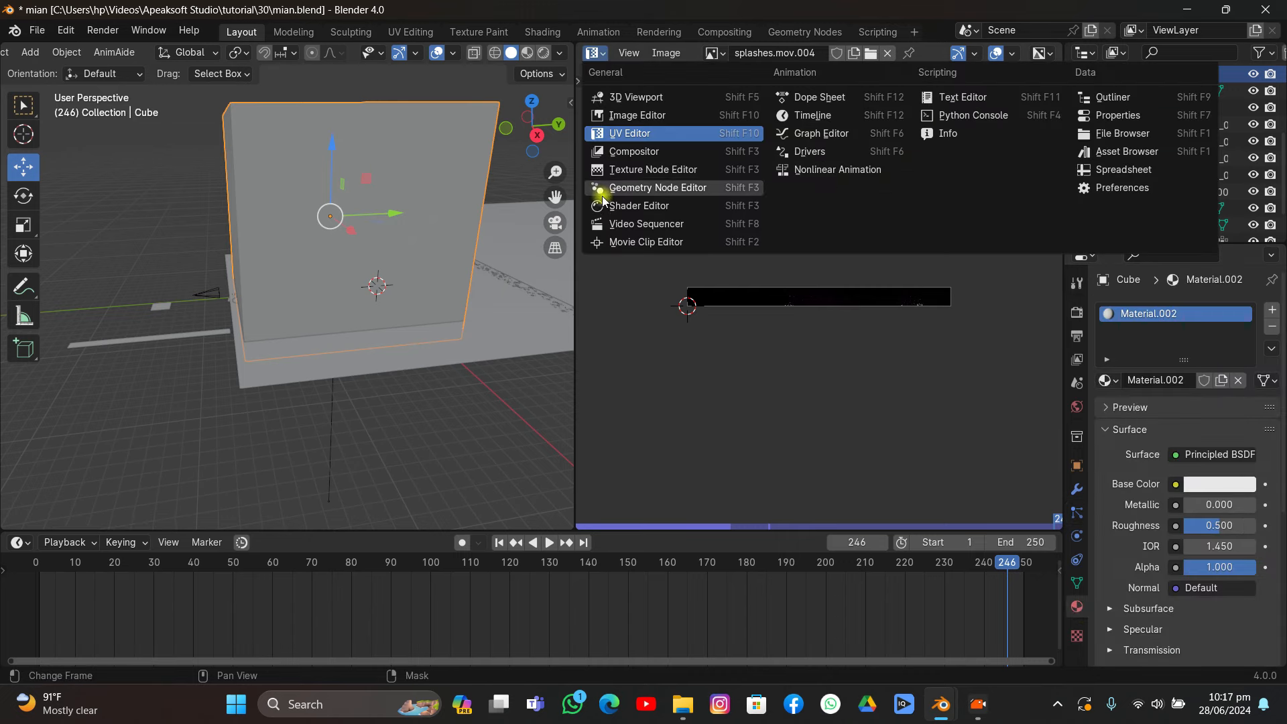
click(654, 207)
key(Home)
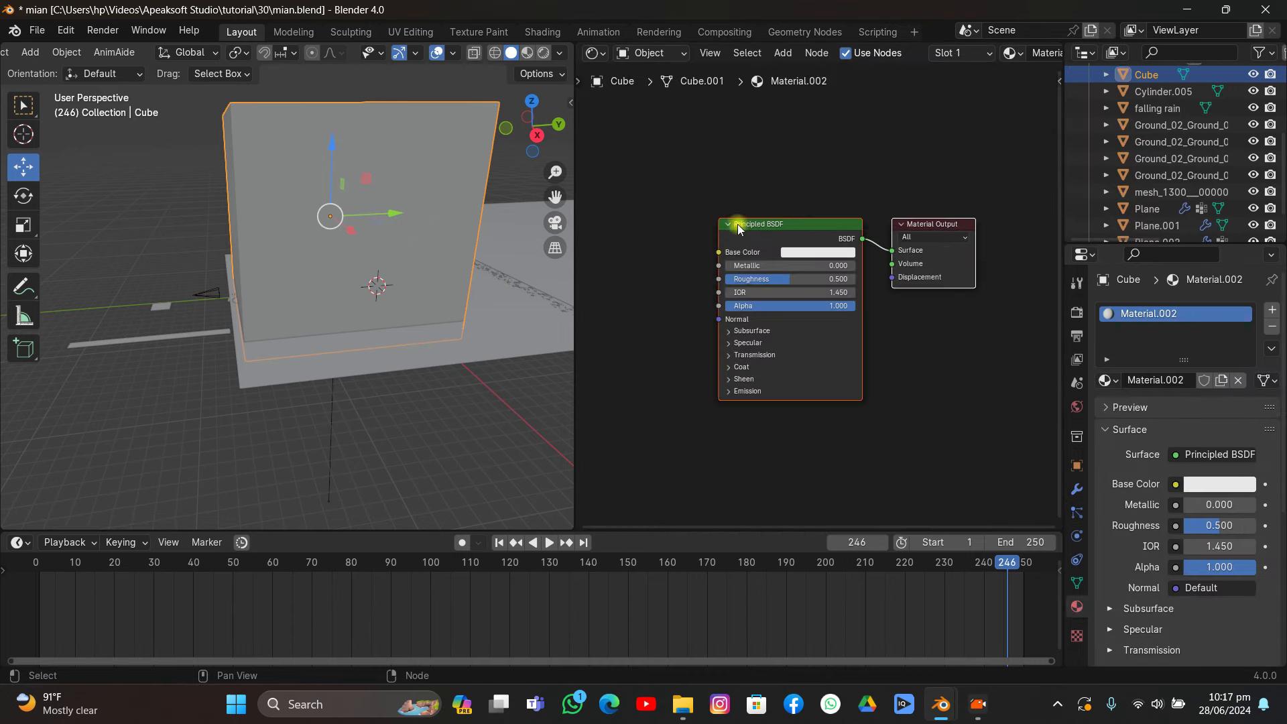
- Replace the Principled BSDF with a Principled Volume feeding the Volume output, preview it rendered through the camera, and save
key(x)
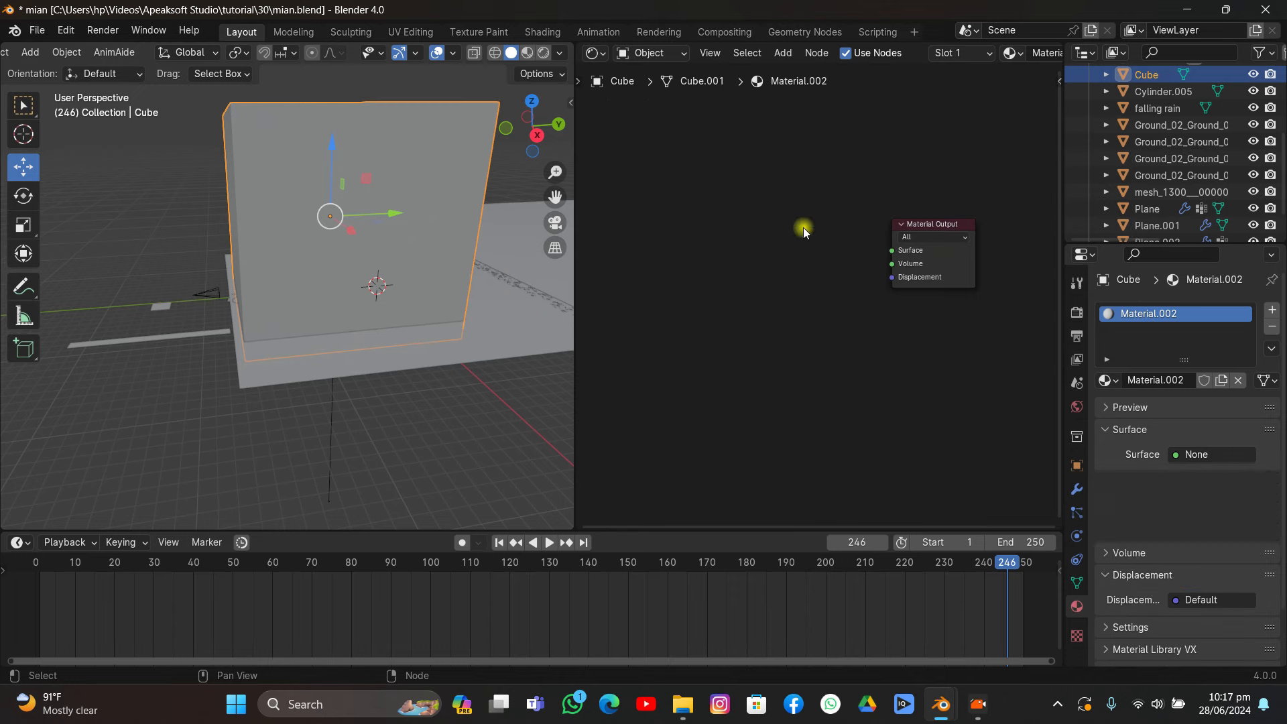
key(shift+a)
text(vol)
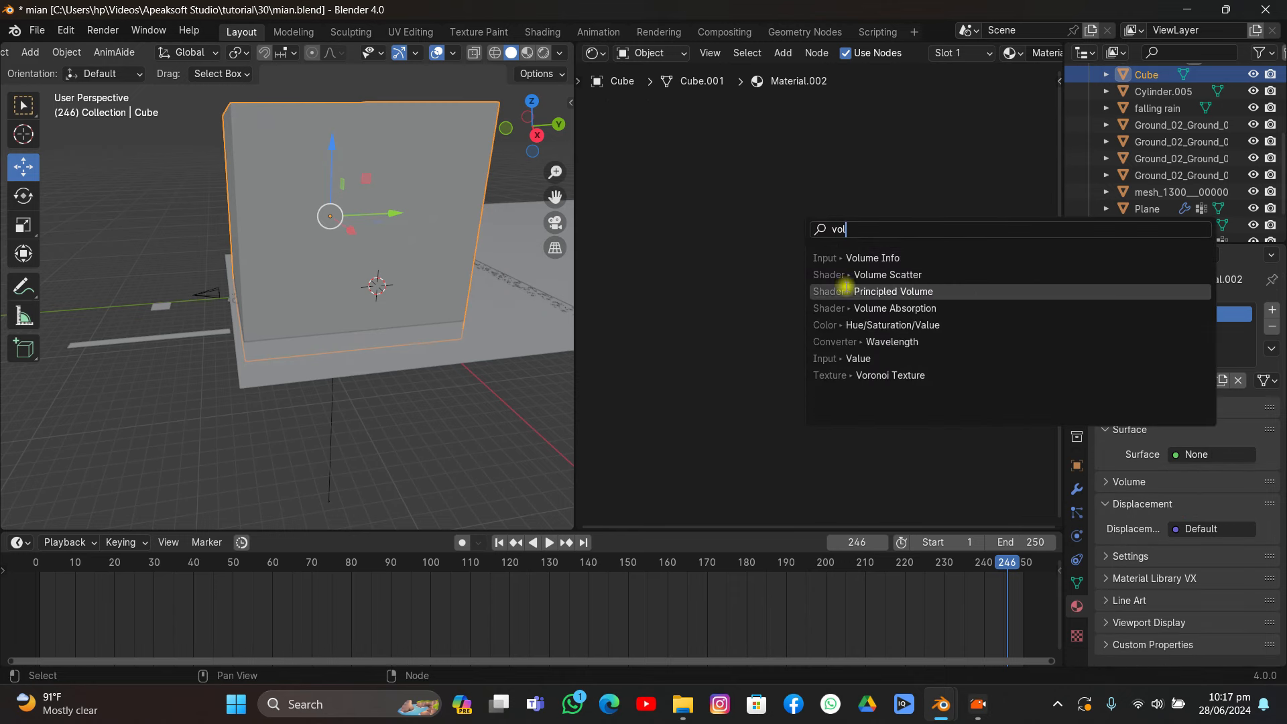
click(842, 288)
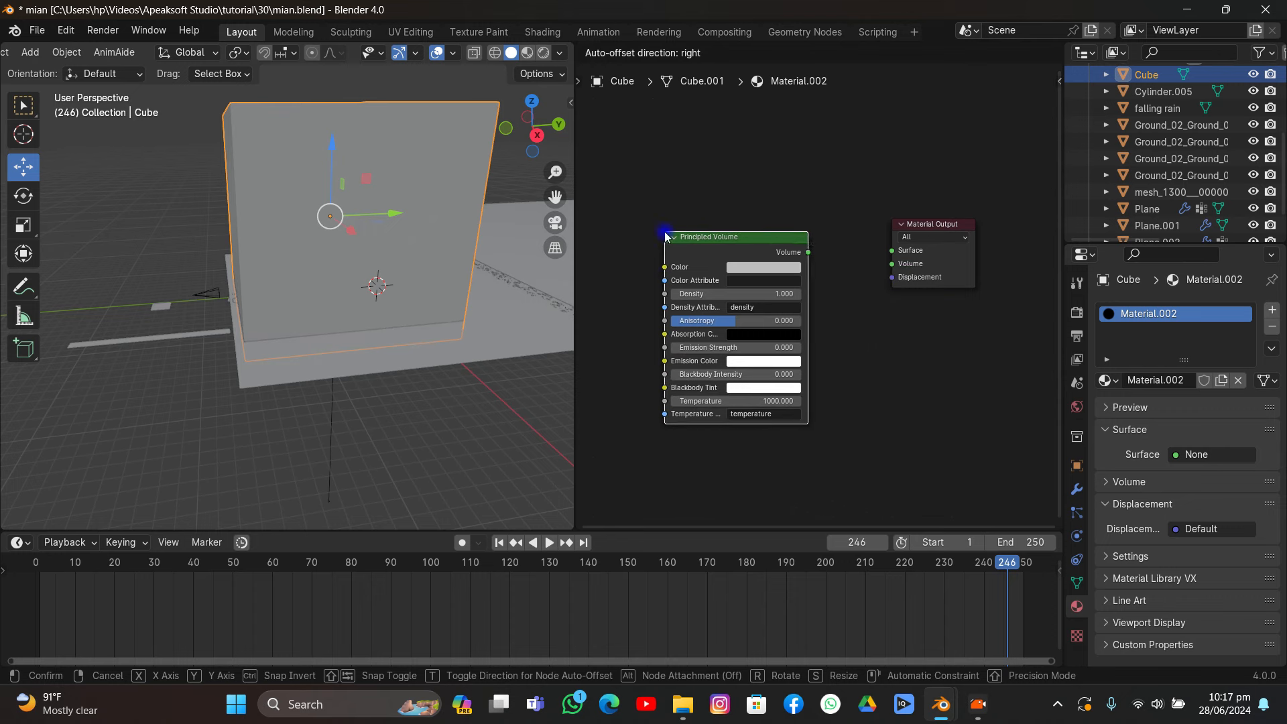
click(649, 226)
drag(808, 252, 890, 261)
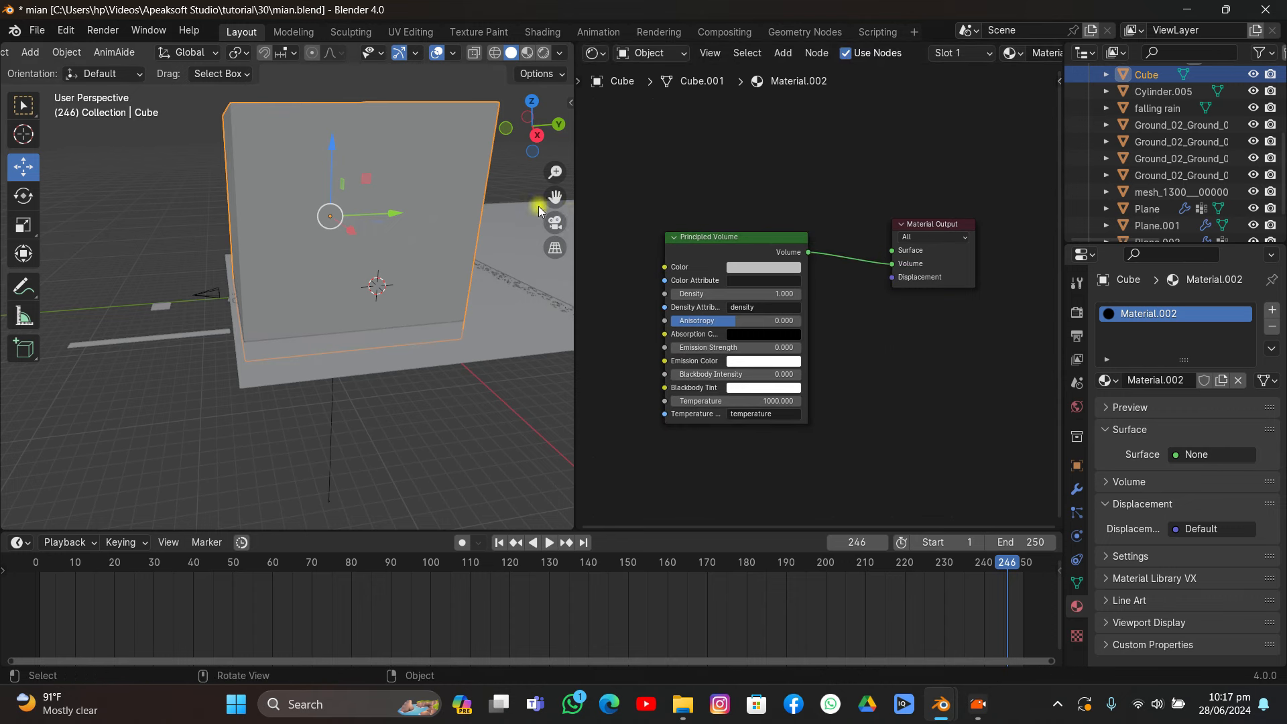
click(555, 223)
click(543, 51)
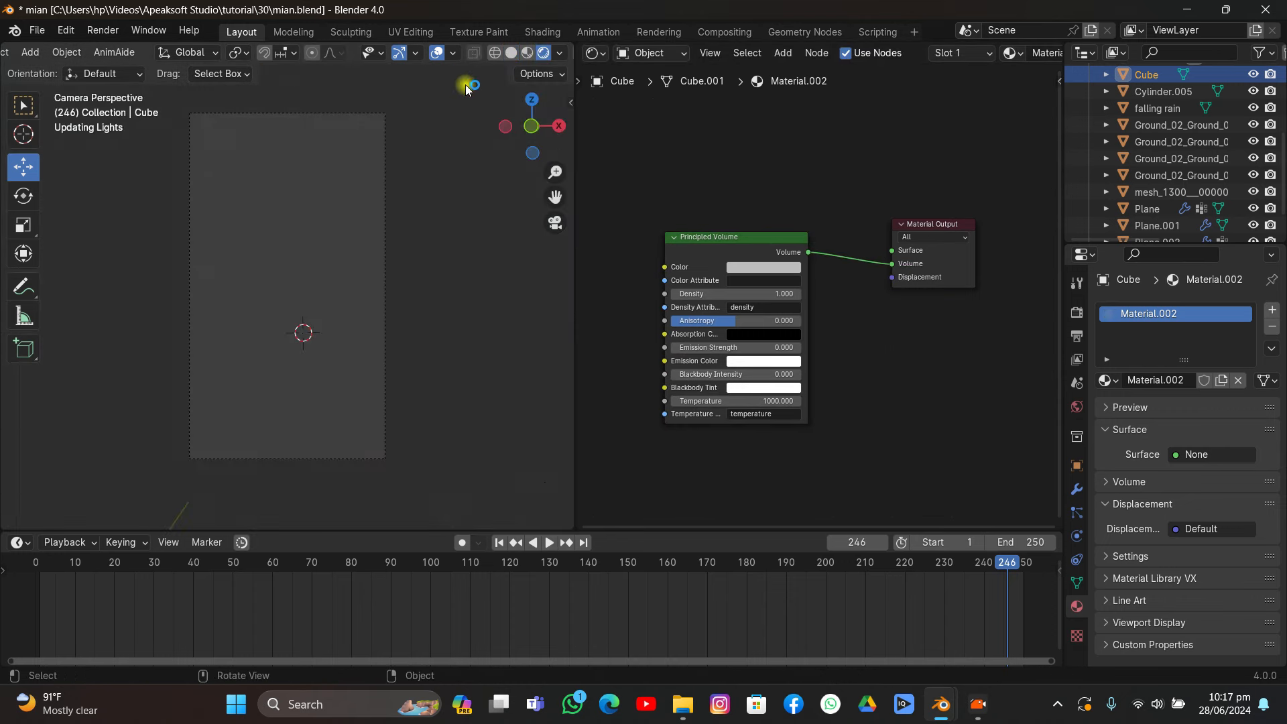
key(ctrl+s)
- Try a Principled Volume density of 0.1 for the fog cube
click(729, 293)
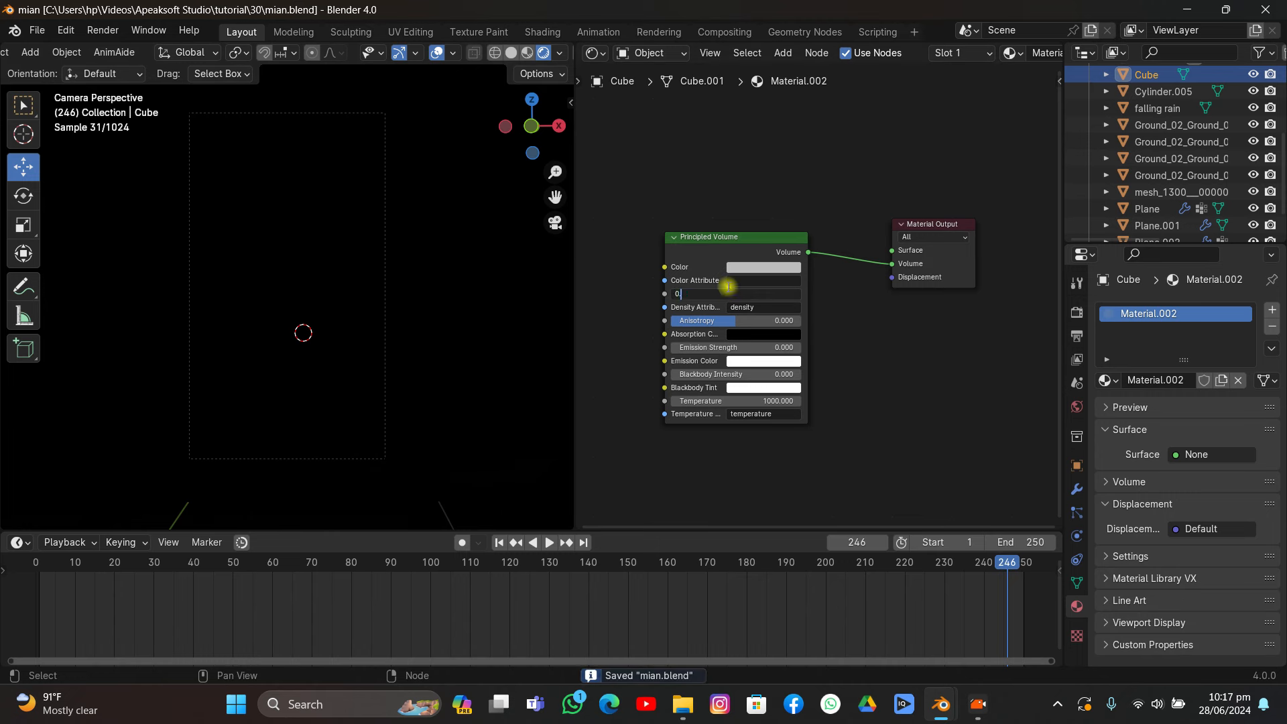
text(0.1)
key(Return)
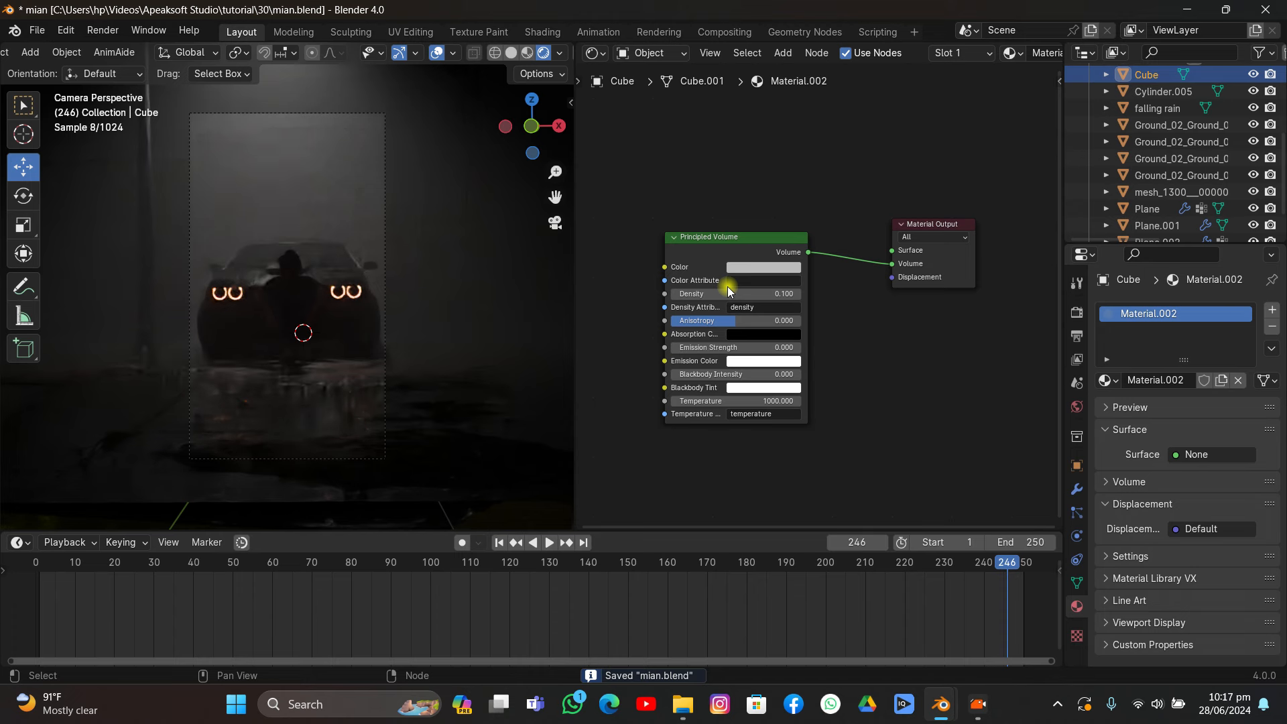
- Set the Principled Volume's density to 0.02 and its anisotropy to 0.72
click(728, 293)
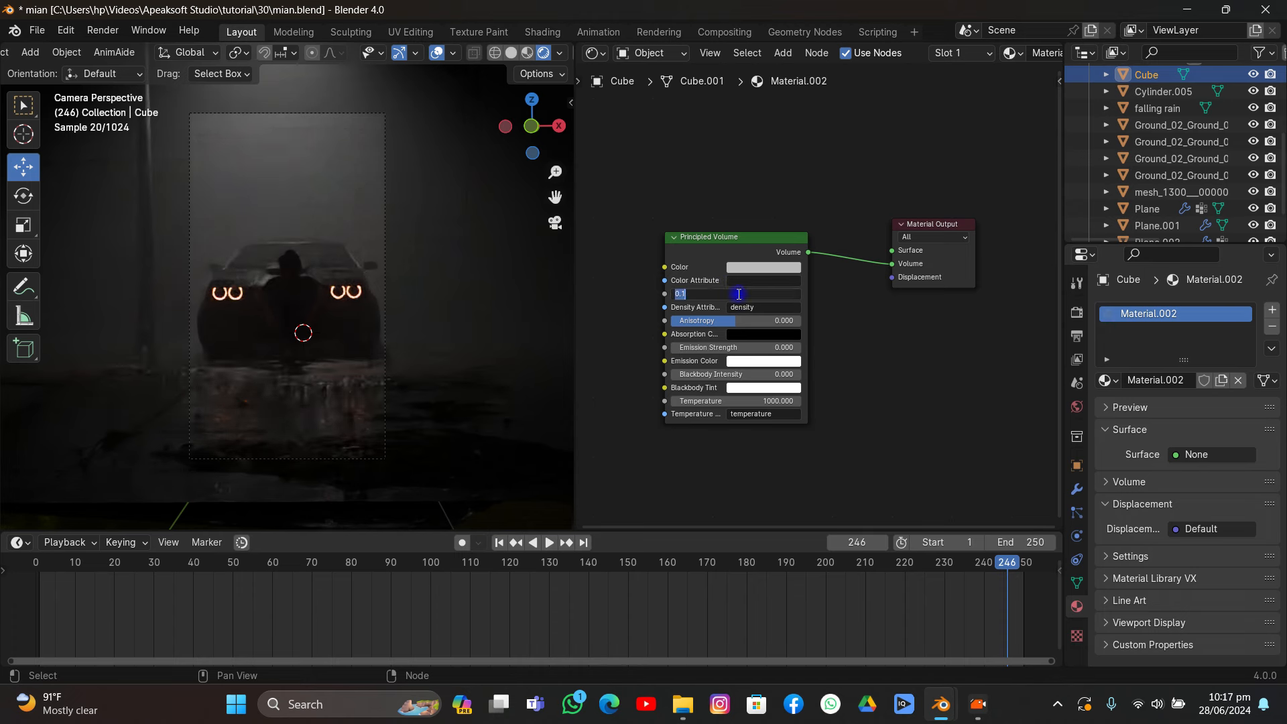
text(0.02)
key(Return)
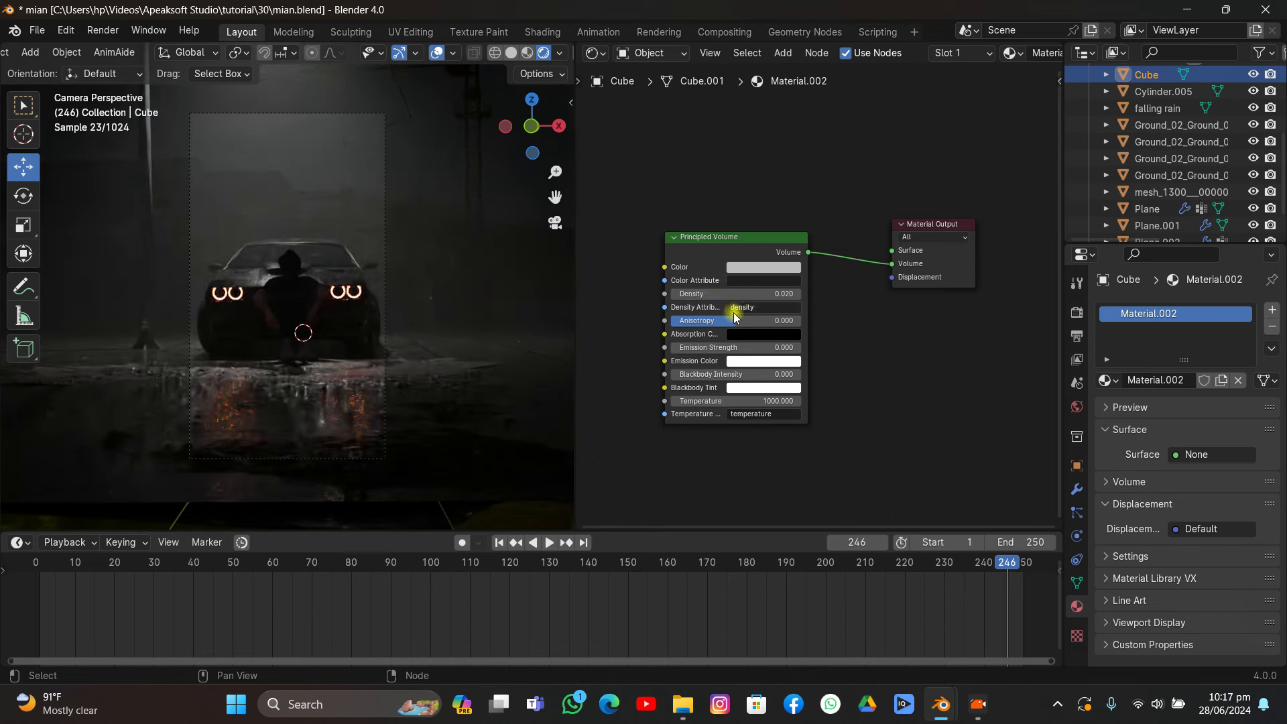
drag(736, 321, 813, 320)
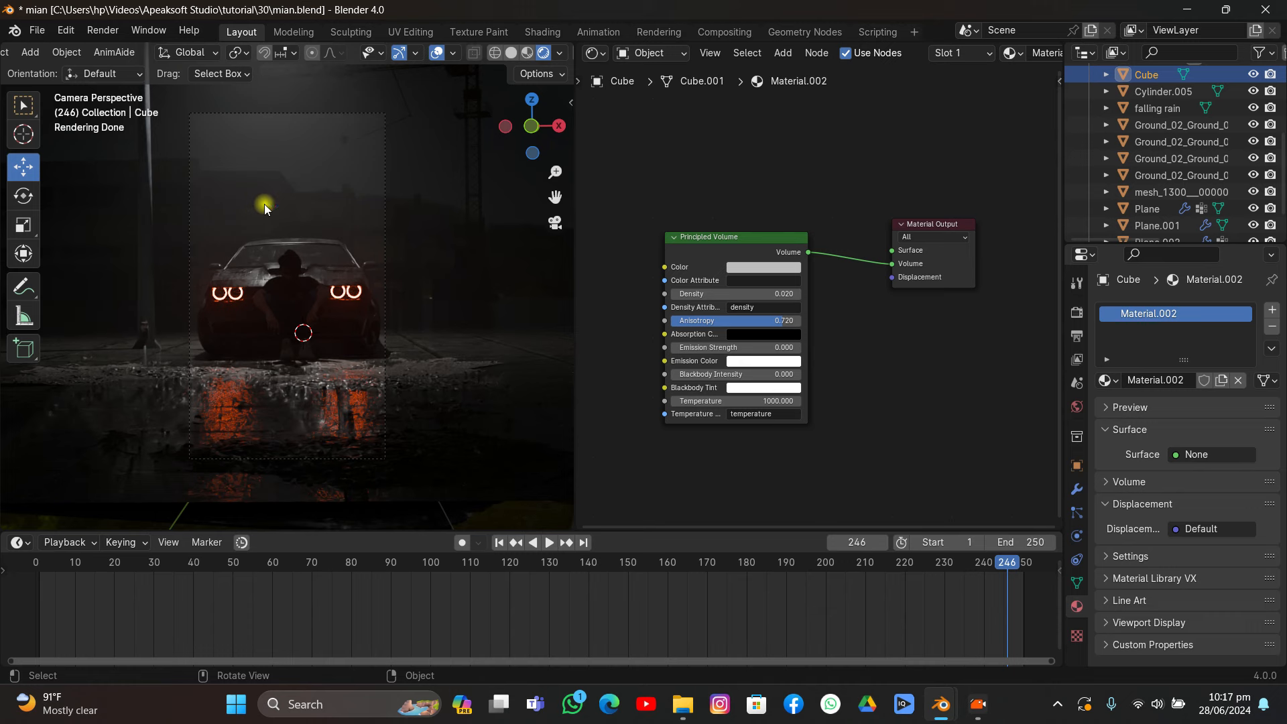
- Select the 2.mov plane and space out its image texture and Principled BSDF nodes, viewing through the camera
middle_drag(224, 267, 507, 310)
click(508, 310)
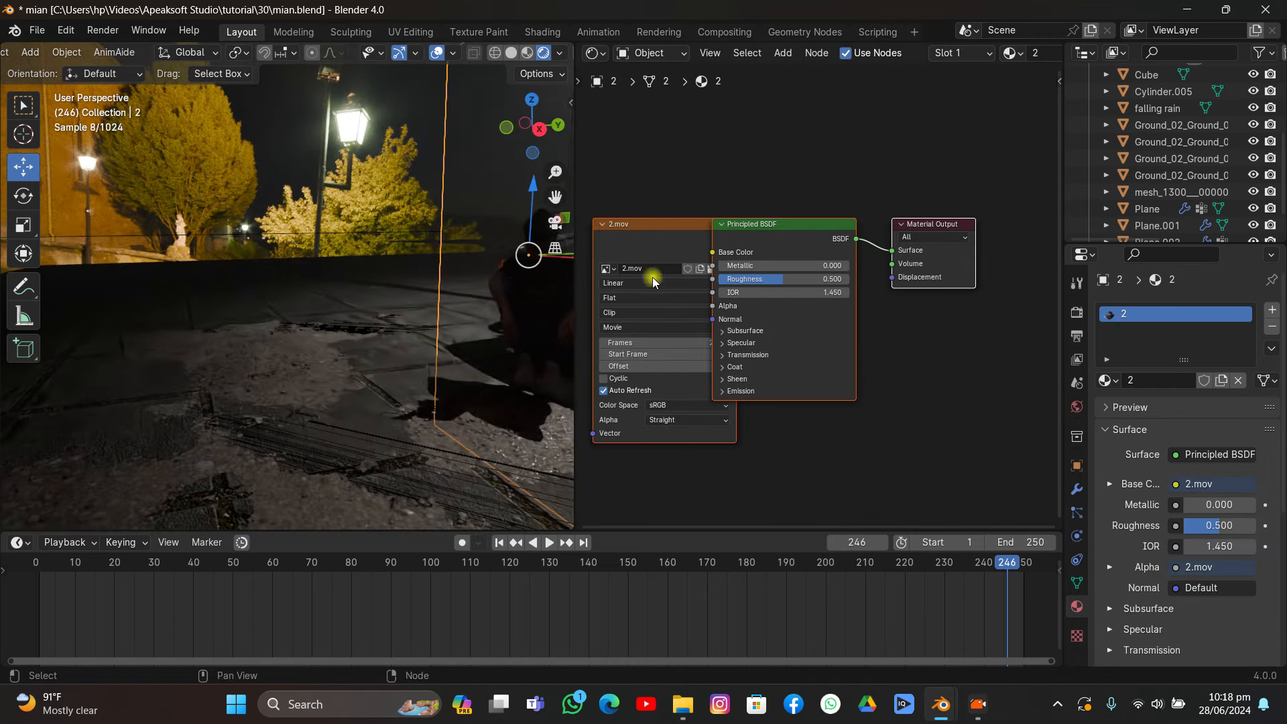
click(549, 230)
drag(638, 242, 517, 240)
click(748, 243)
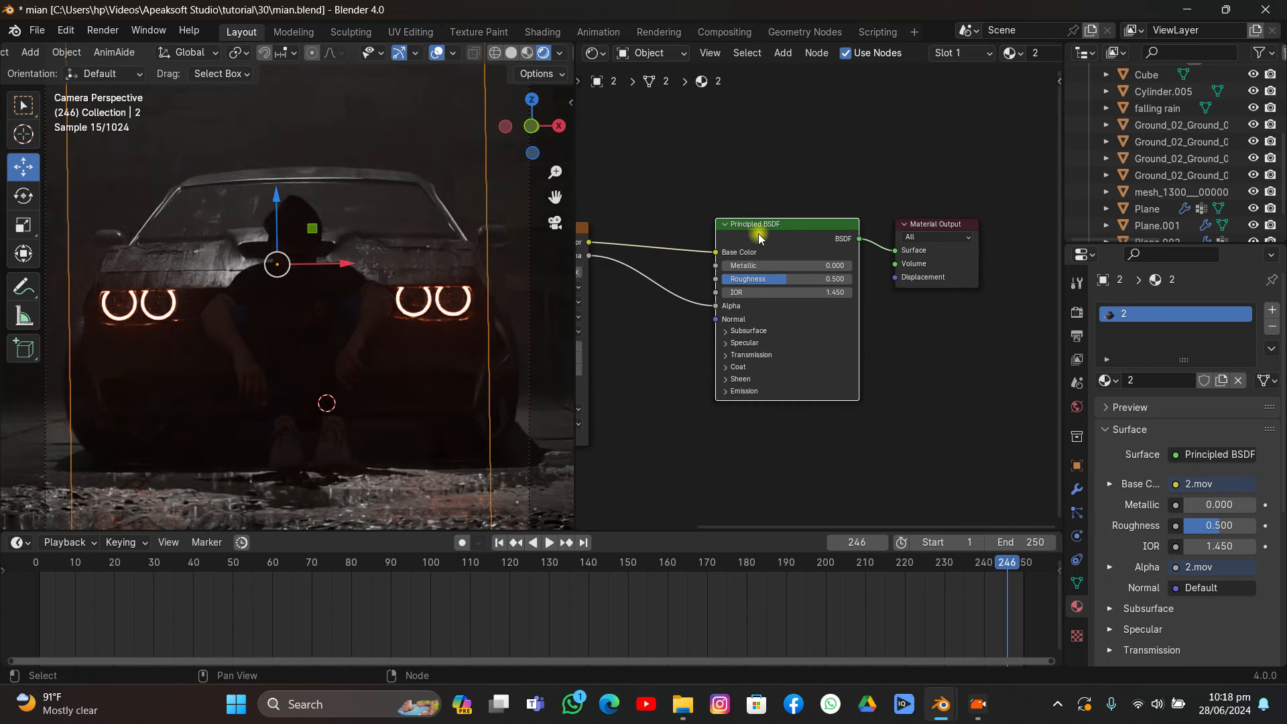
drag(759, 238, 747, 228)
- Connect the 2.mov texture's color to the Principled BSDF's emission color and set the emission strength to 0.1
click(715, 381)
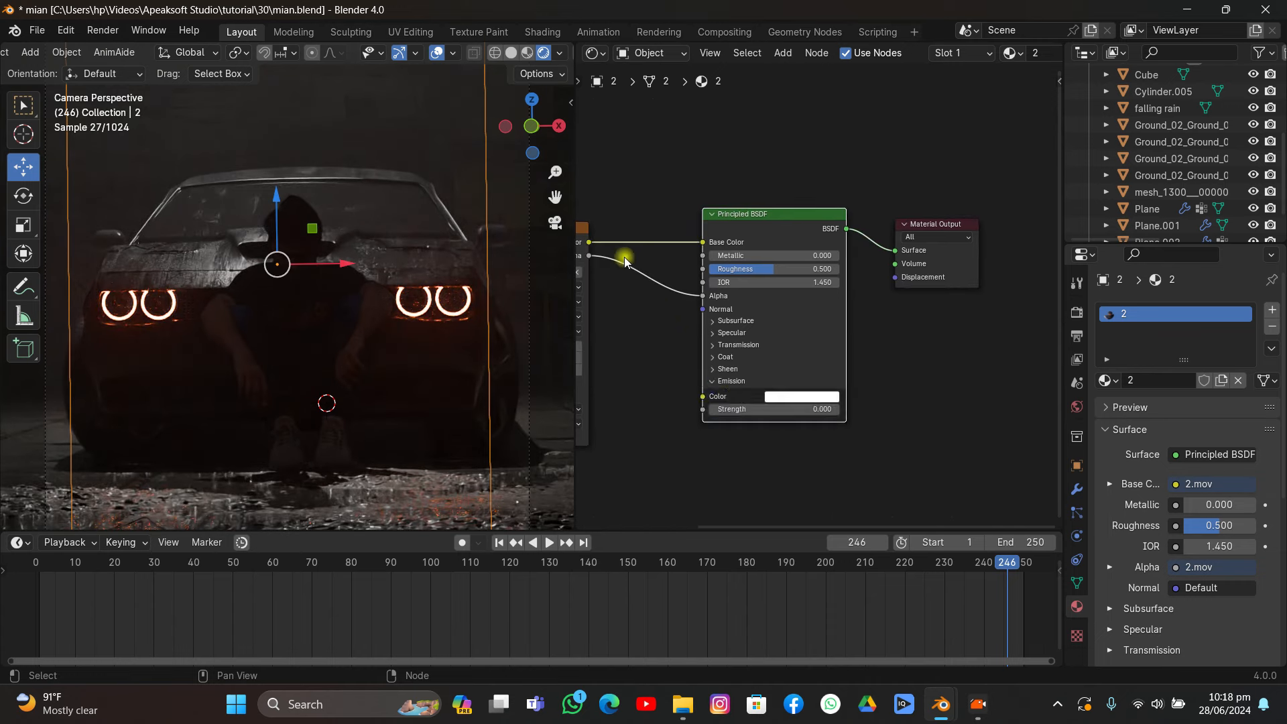
drag(589, 242, 702, 396)
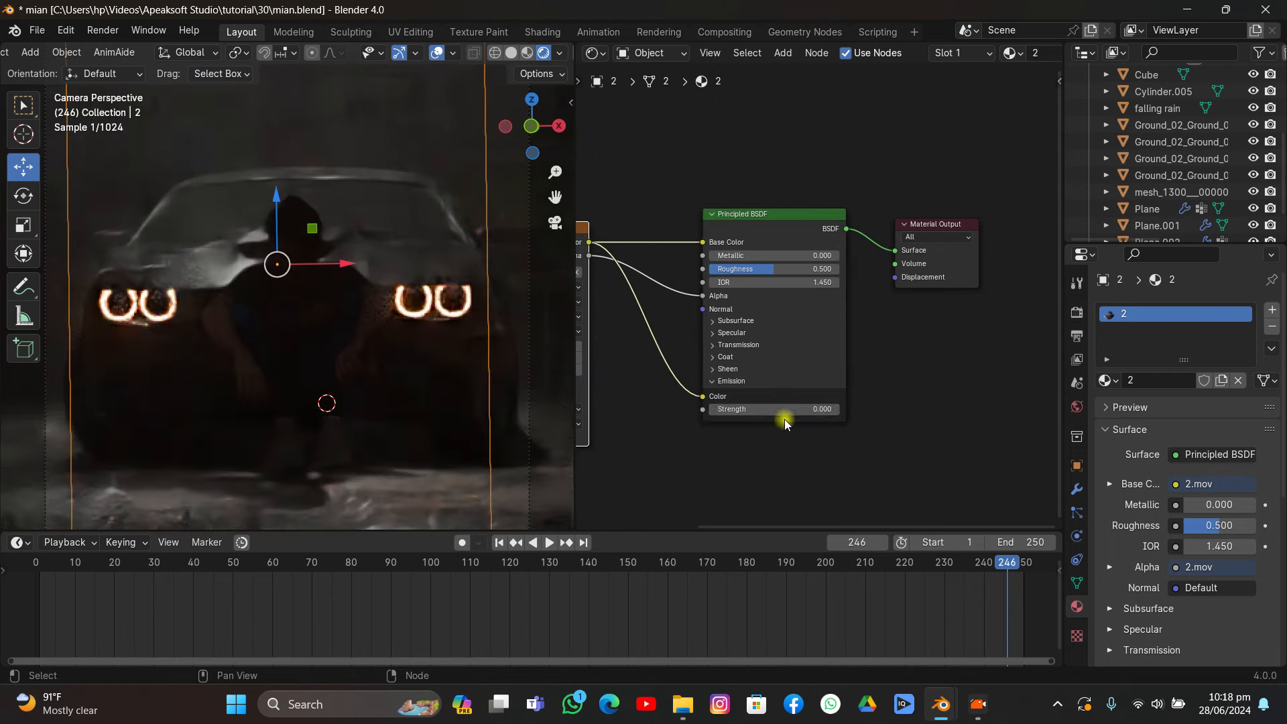
click(826, 409)
text(0.1)
key(Return)
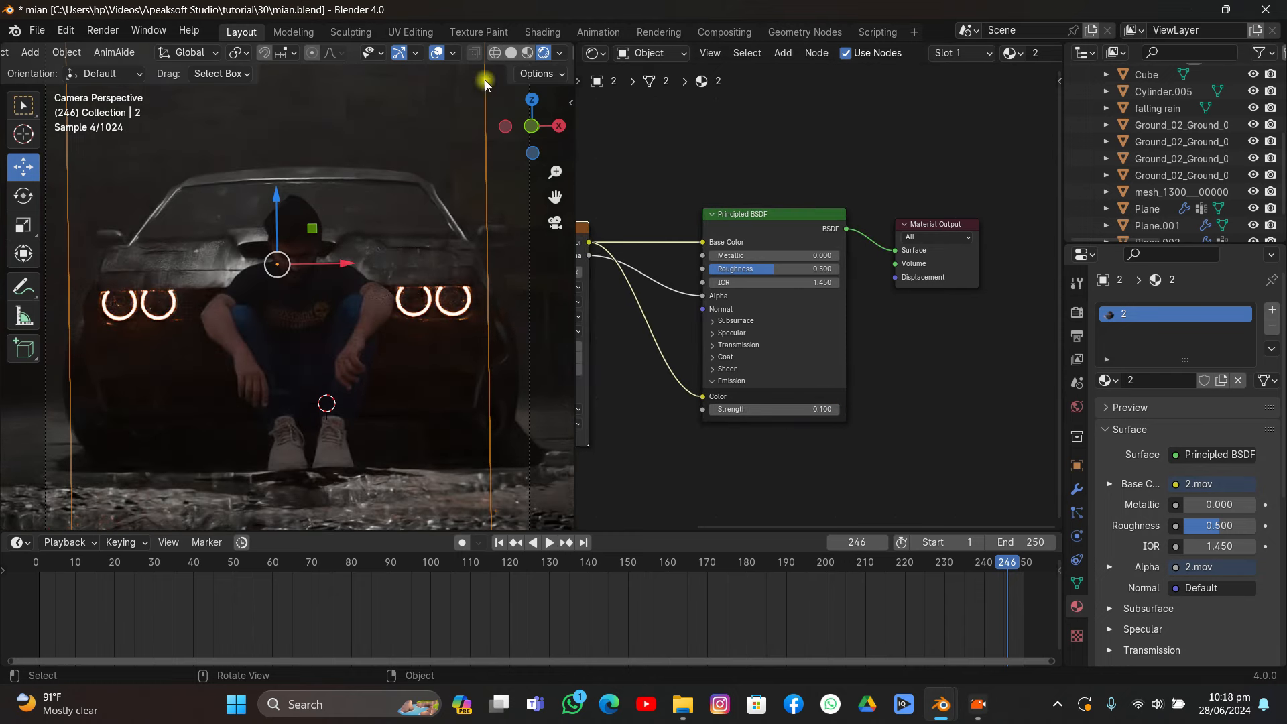
- Hide the viewport overlays and gizmos, and lower the 2.mov plane about 0.03 m along the Z axis
click(436, 53)
click(398, 53)
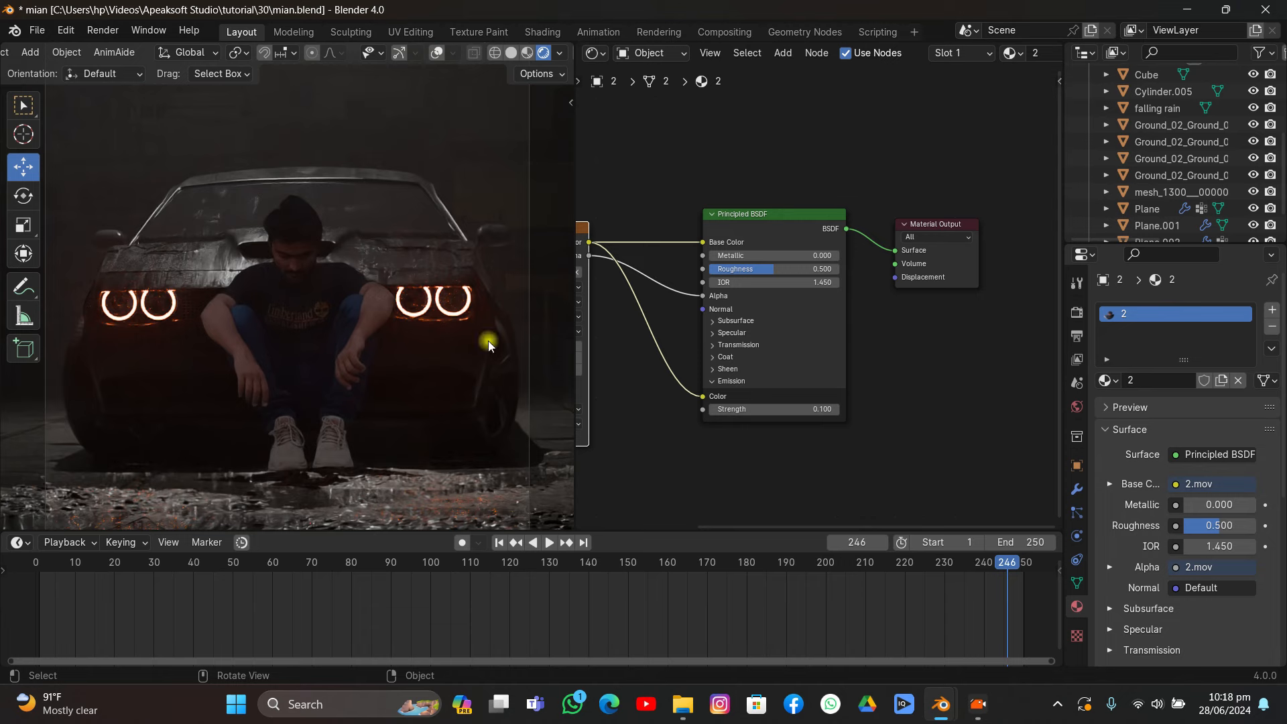
key(g)
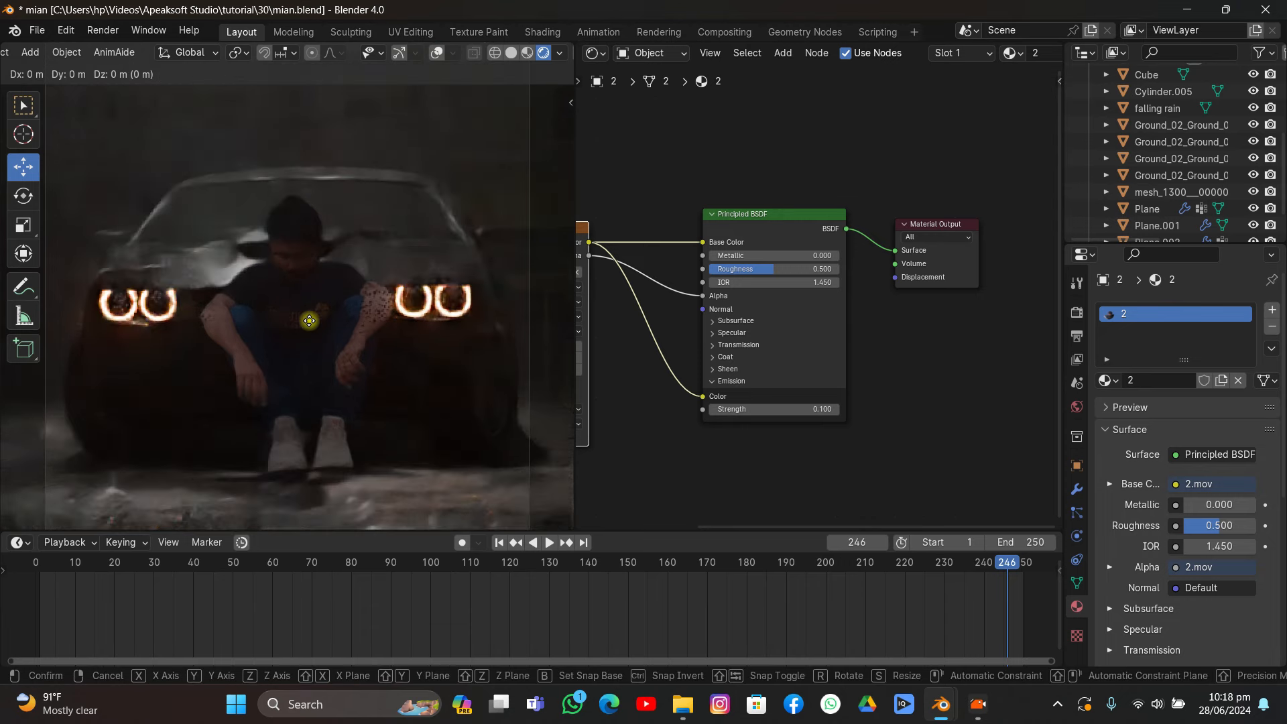
key(z)
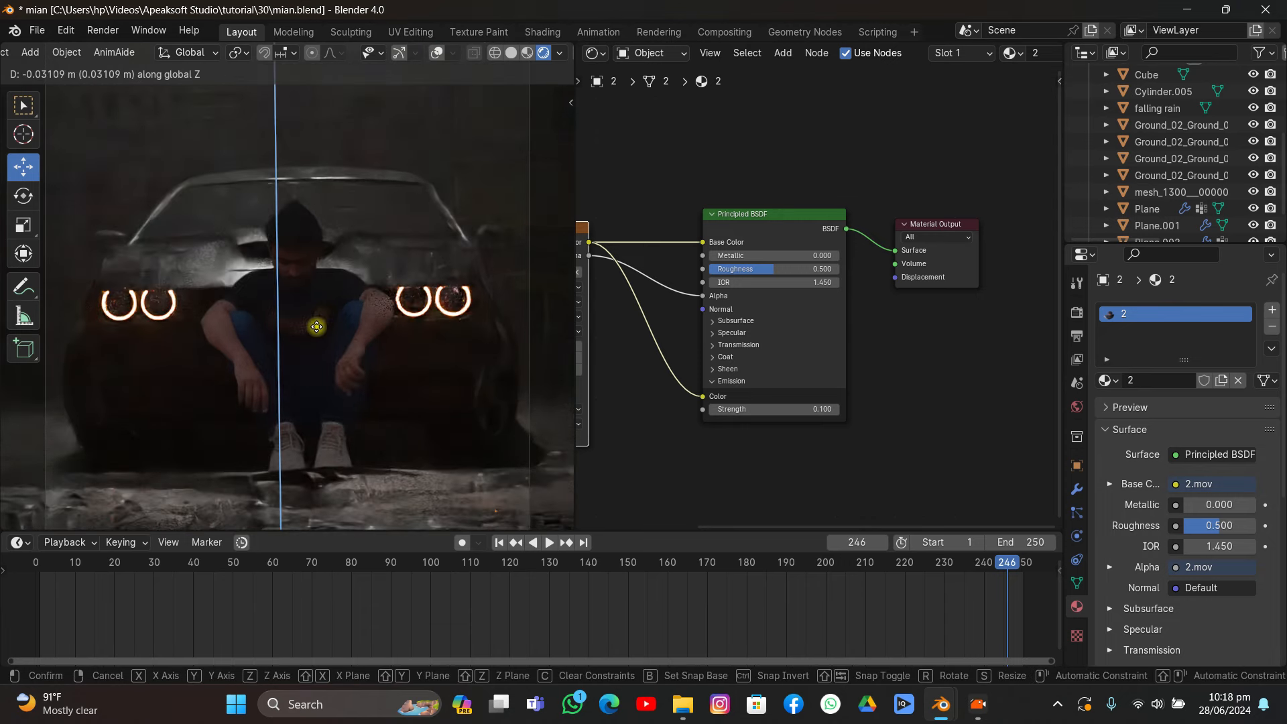
click(317, 327)
- Set the emission strength of the 2.mov material to 0.03
double_click(733, 410)
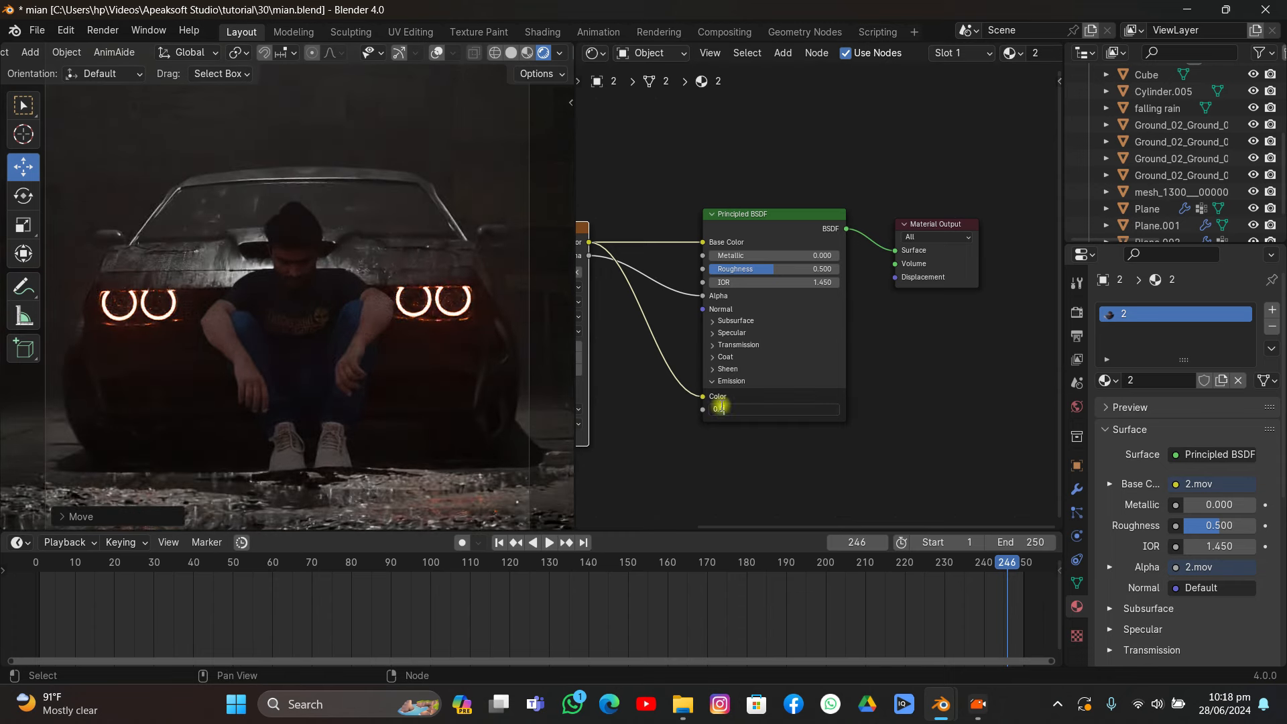
text(0.03)
key(Return)
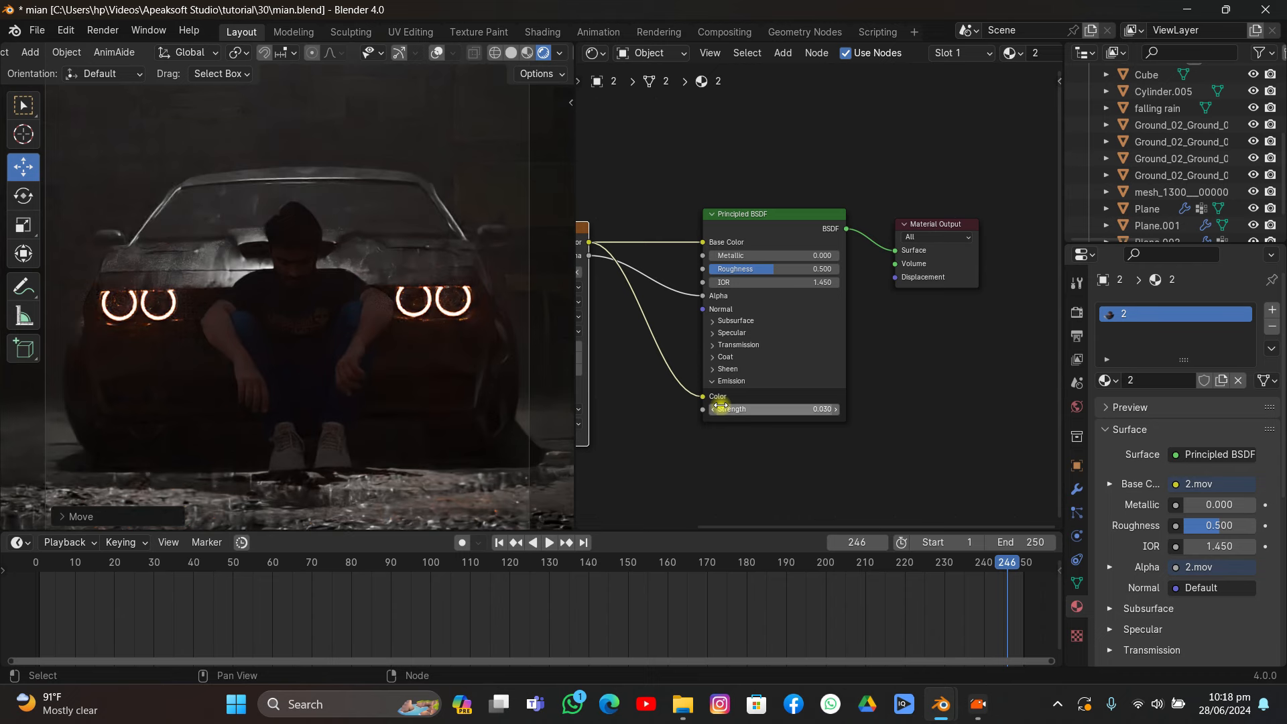